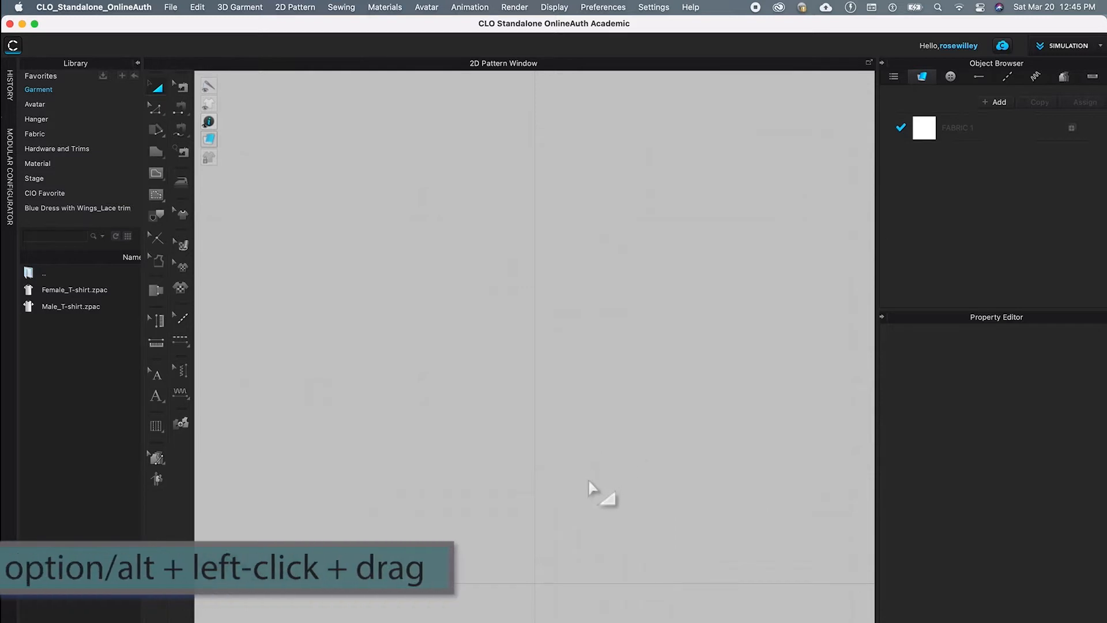
Create a rectangular pattern piece 32.5 cm wide and 50 cm high in the 2D pattern area
alt+drag(610, 480, 439, 326)
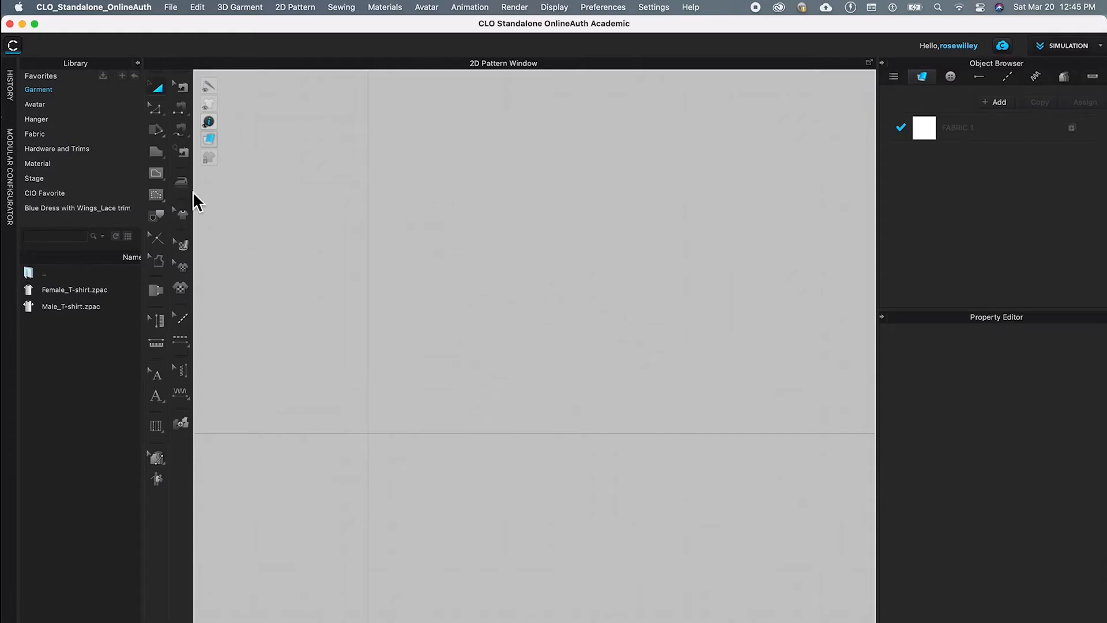
click(162, 159)
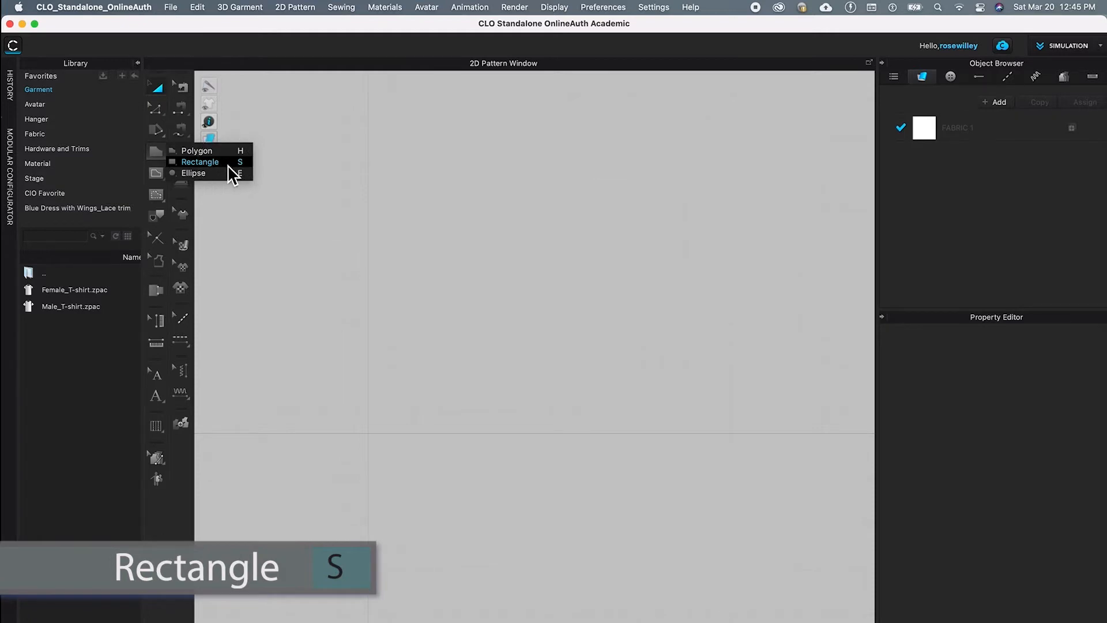
click(201, 162)
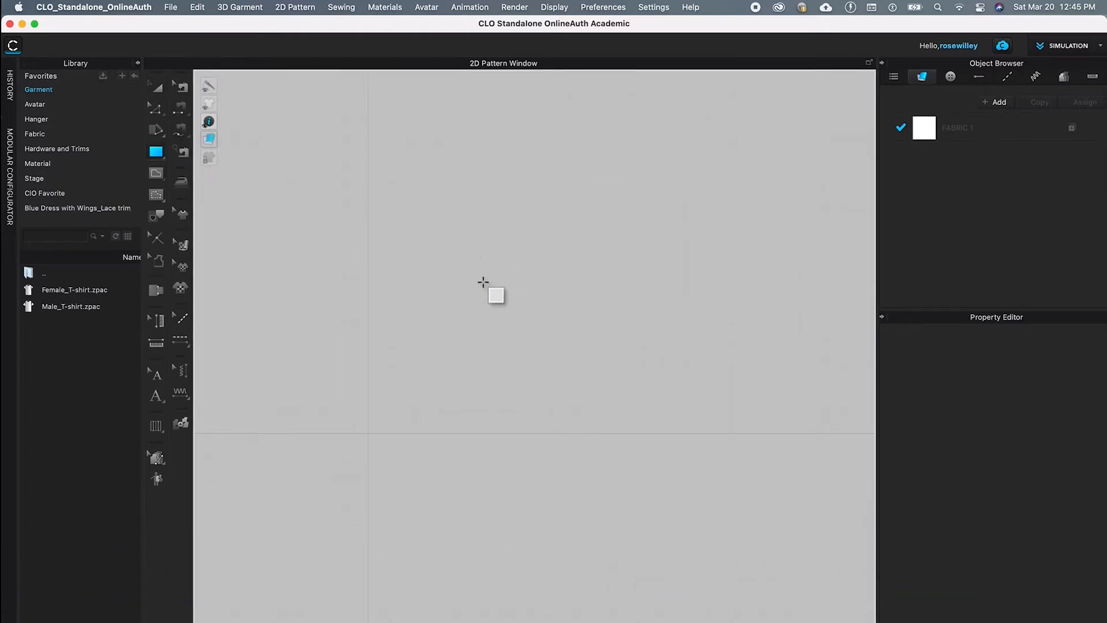
click(443, 258)
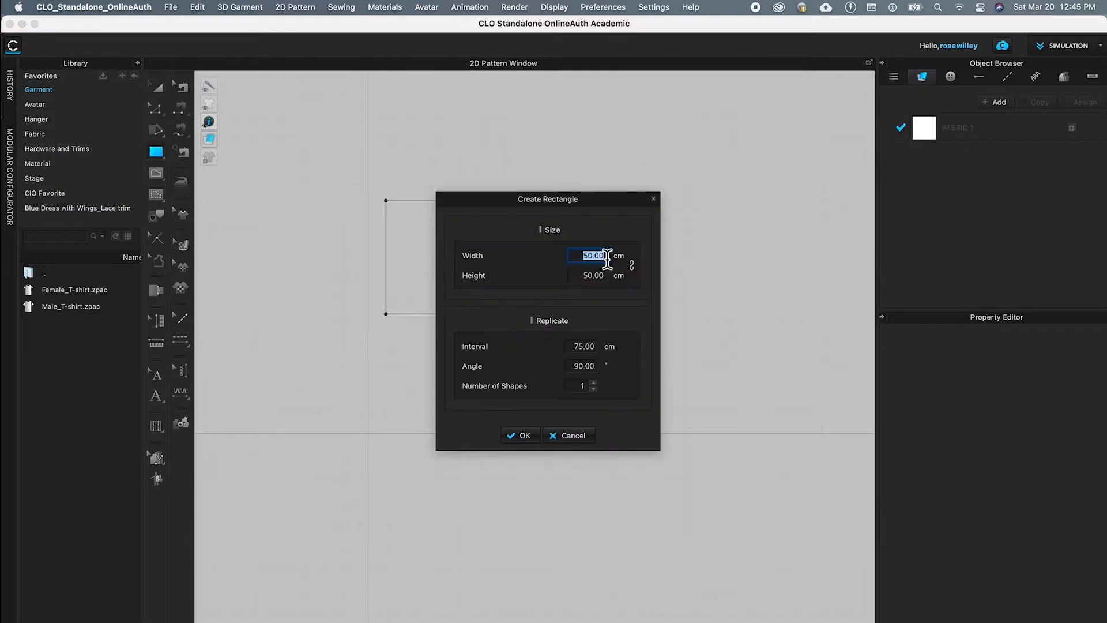
drag(602, 201, 743, 181)
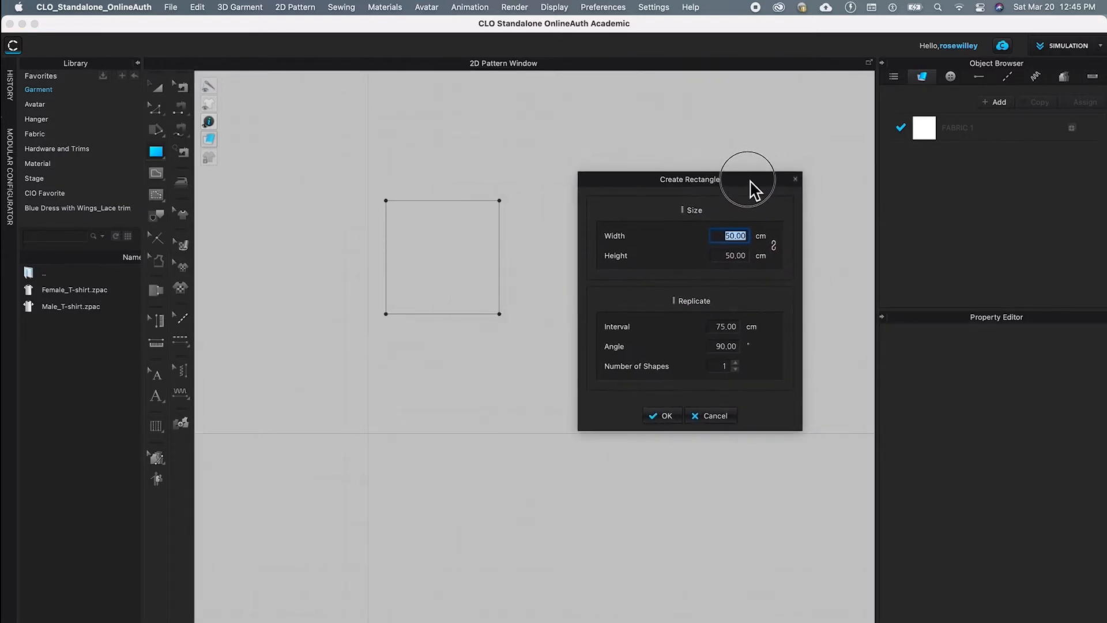
click(725, 237)
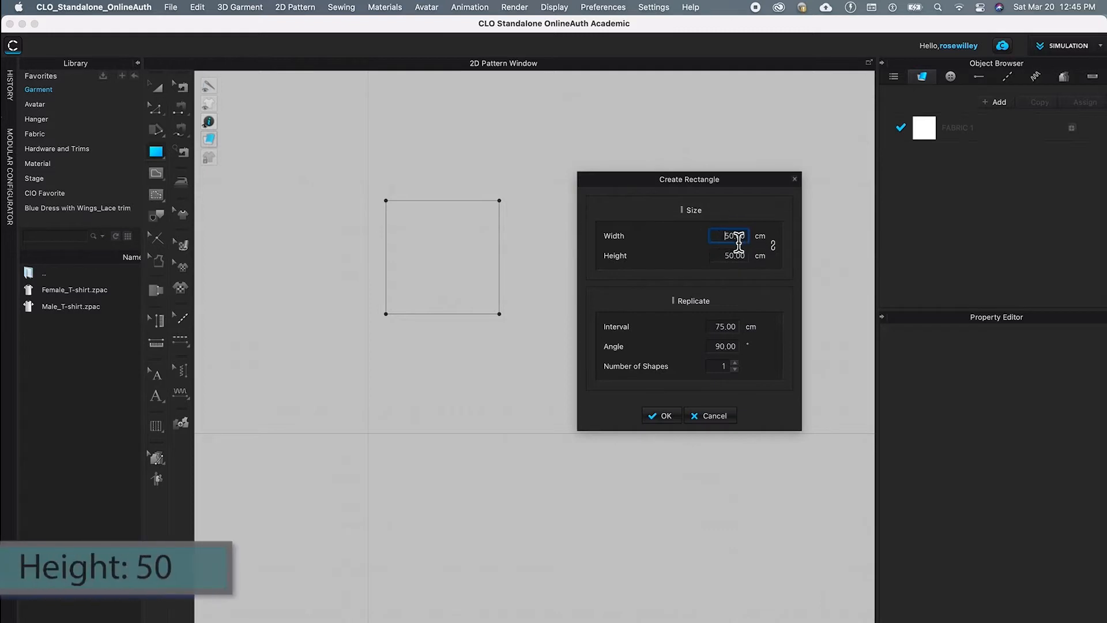
drag(725, 238, 748, 240)
text(32.5)
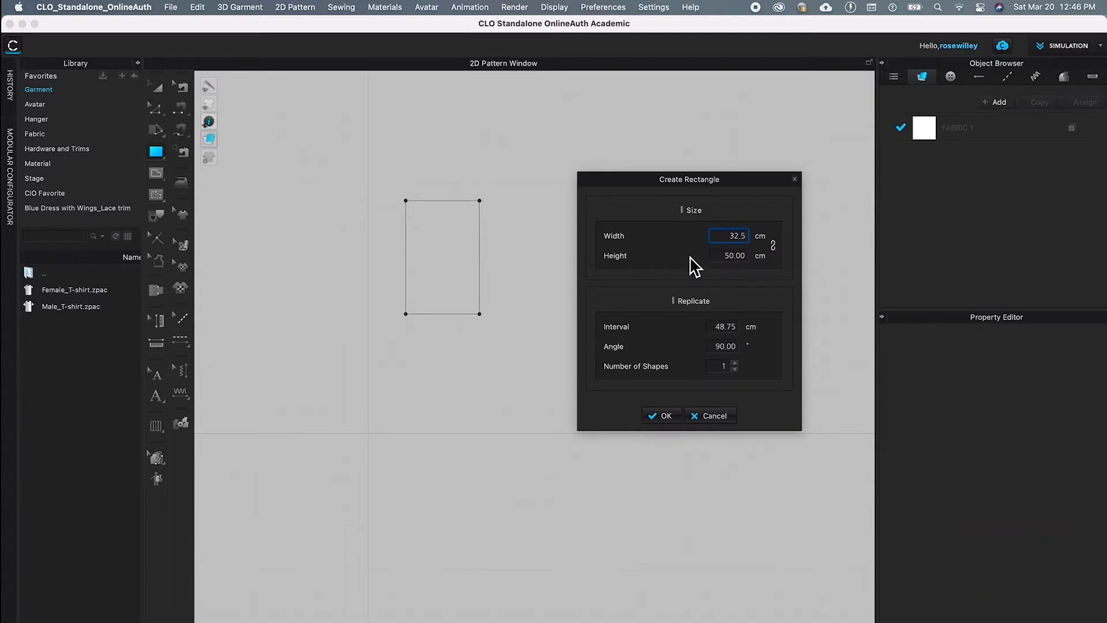
key(Tab)
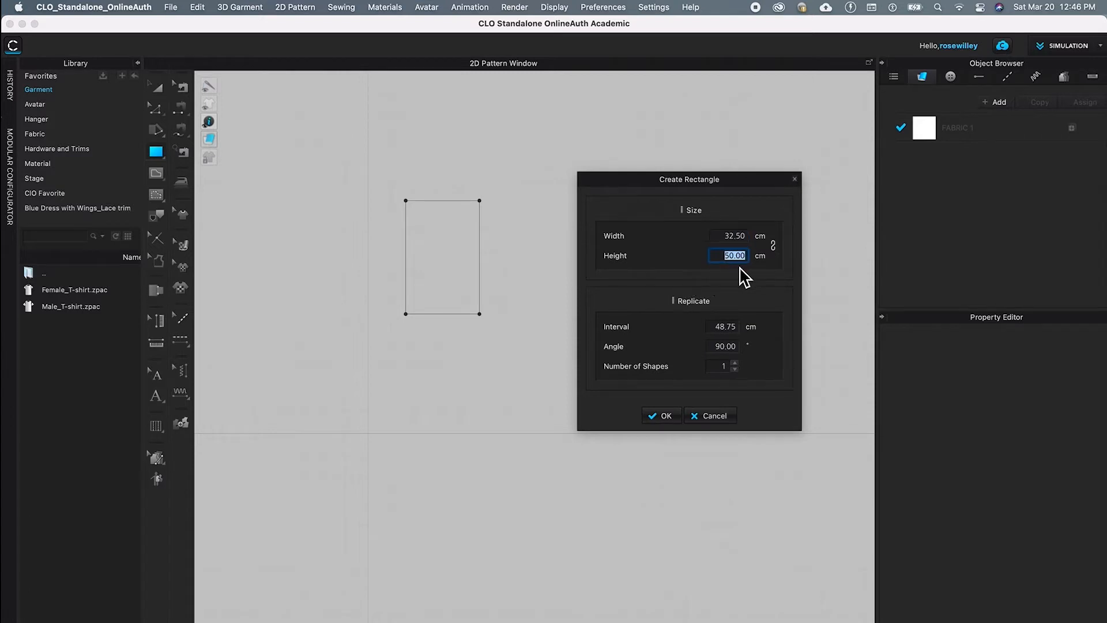
text(50)
click(666, 416)
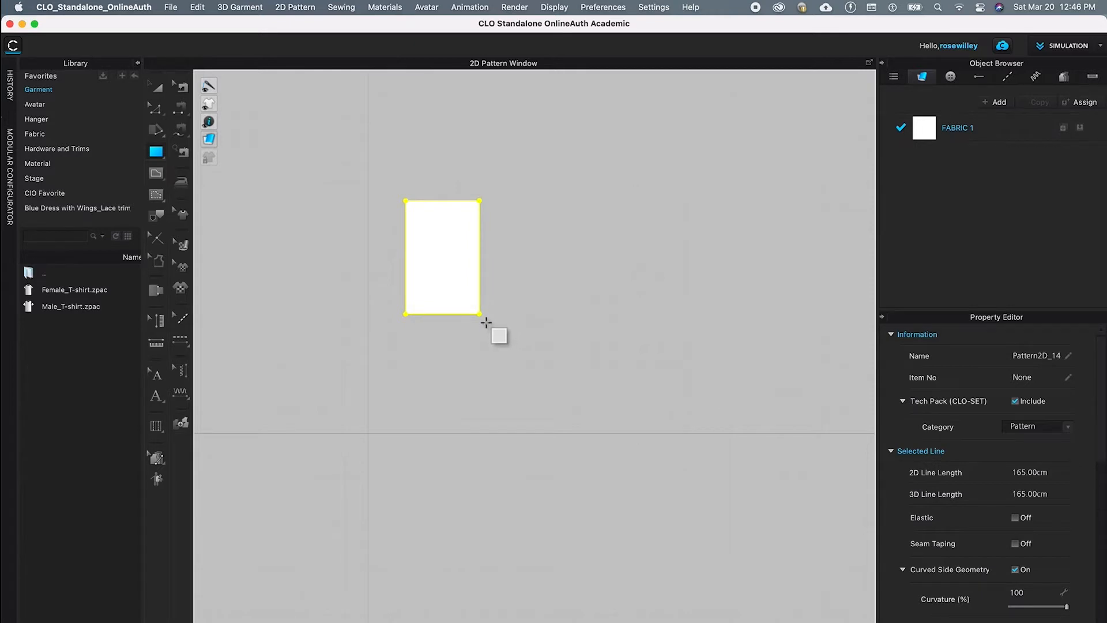
Move the rectangle with Transform Pattern so its bottom edge rests on the horizontal axis, just right of the vertical axis
click(161, 89)
click(162, 89)
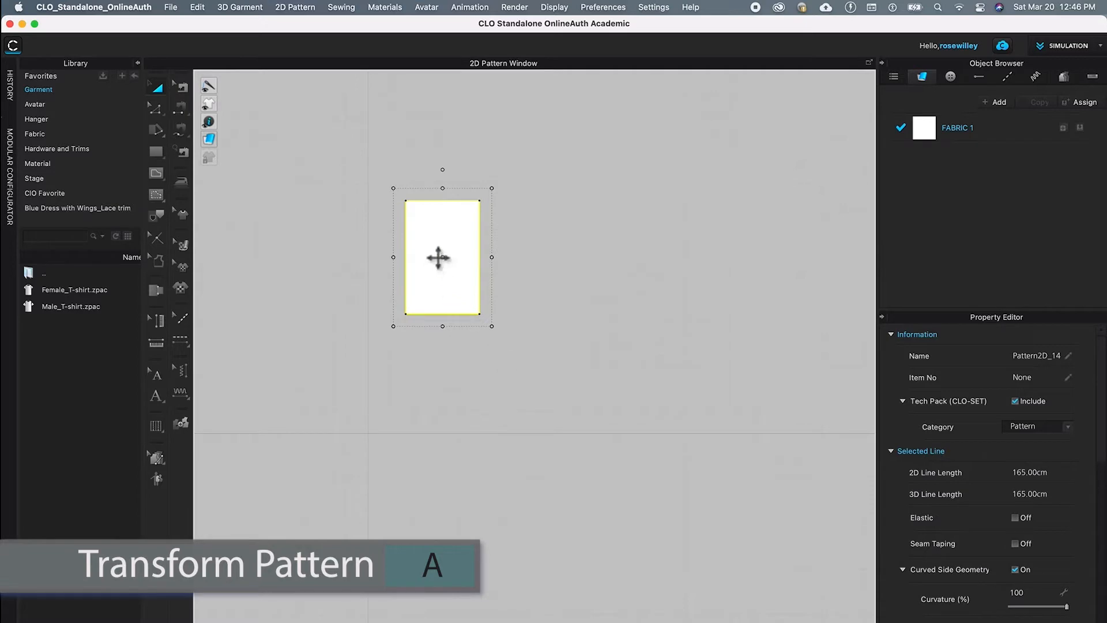
drag(455, 231, 413, 341)
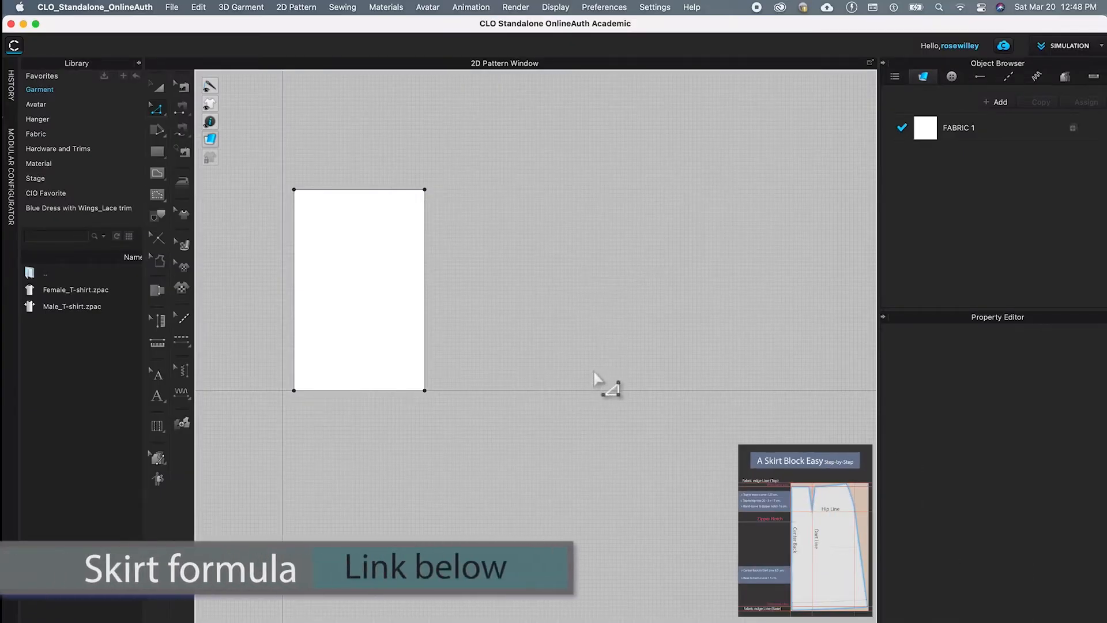
Offset the rectangle's top edge as an internal line at a distance of 1.25 cm
click(161, 113)
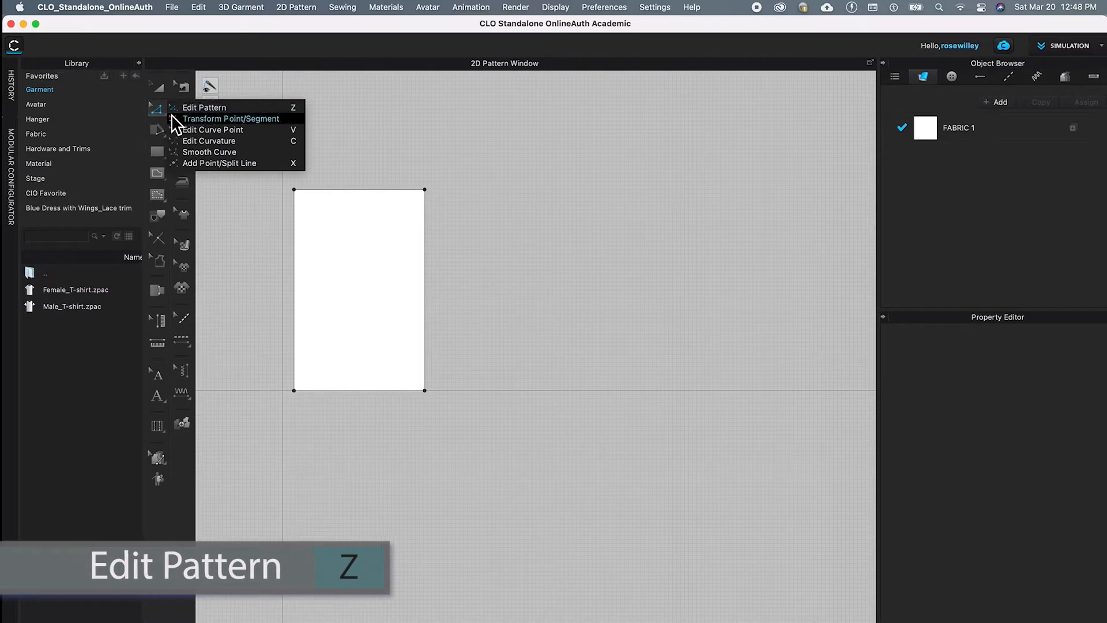
click(247, 118)
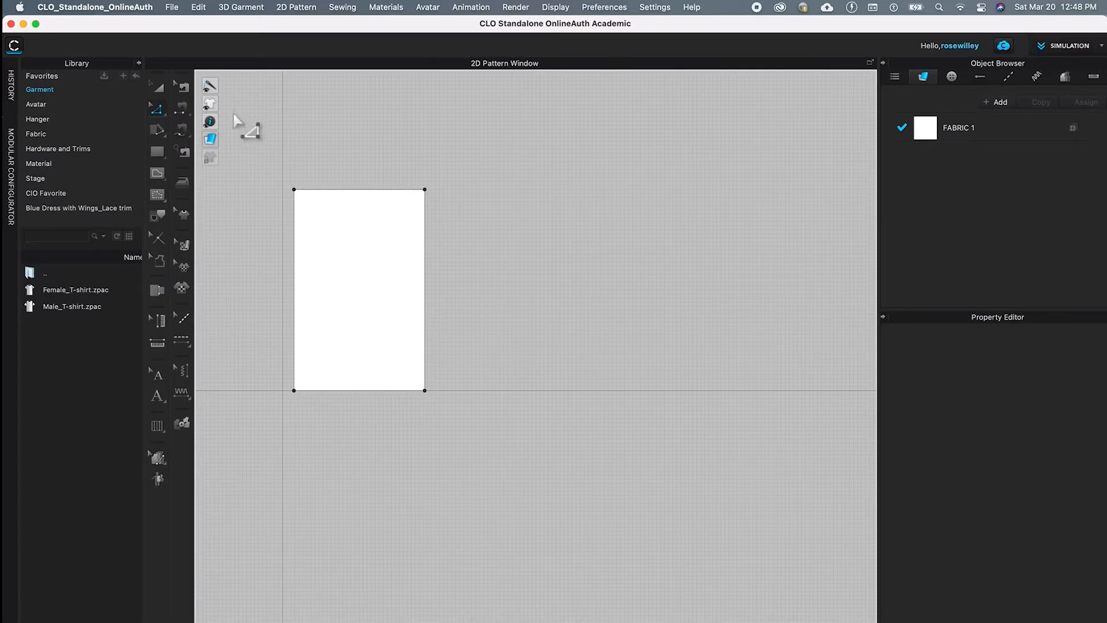
click(365, 191)
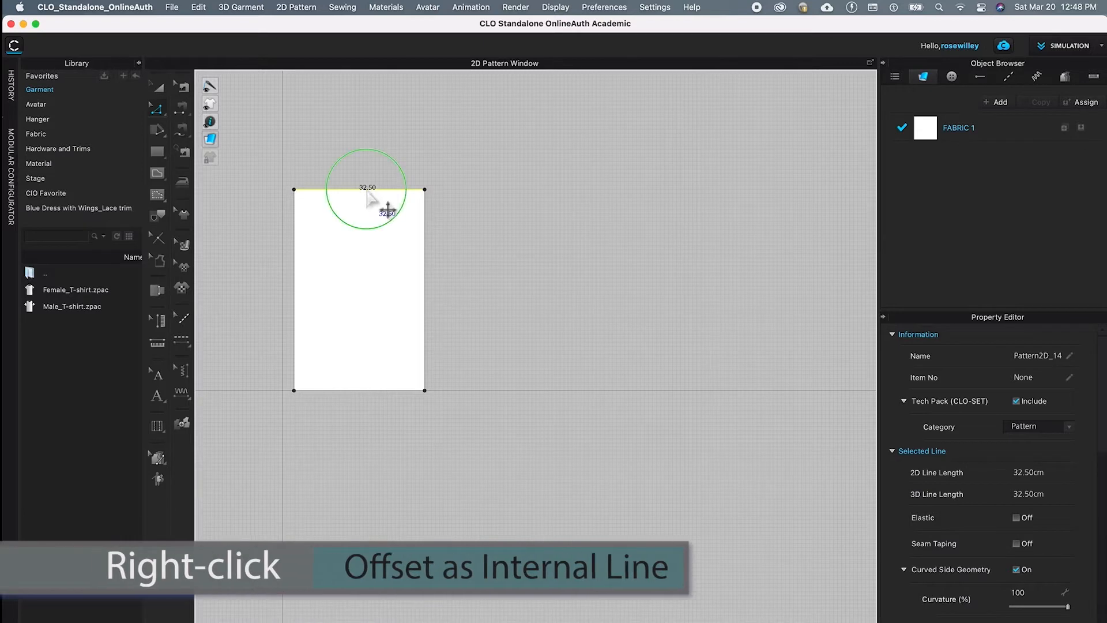
right_click(366, 191)
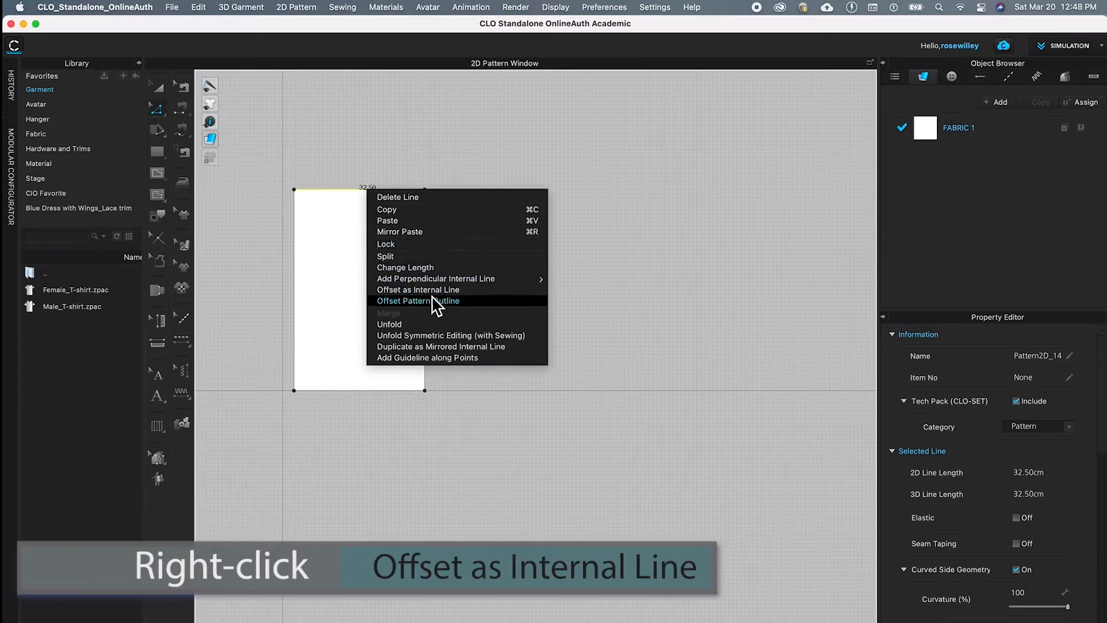
click(483, 289)
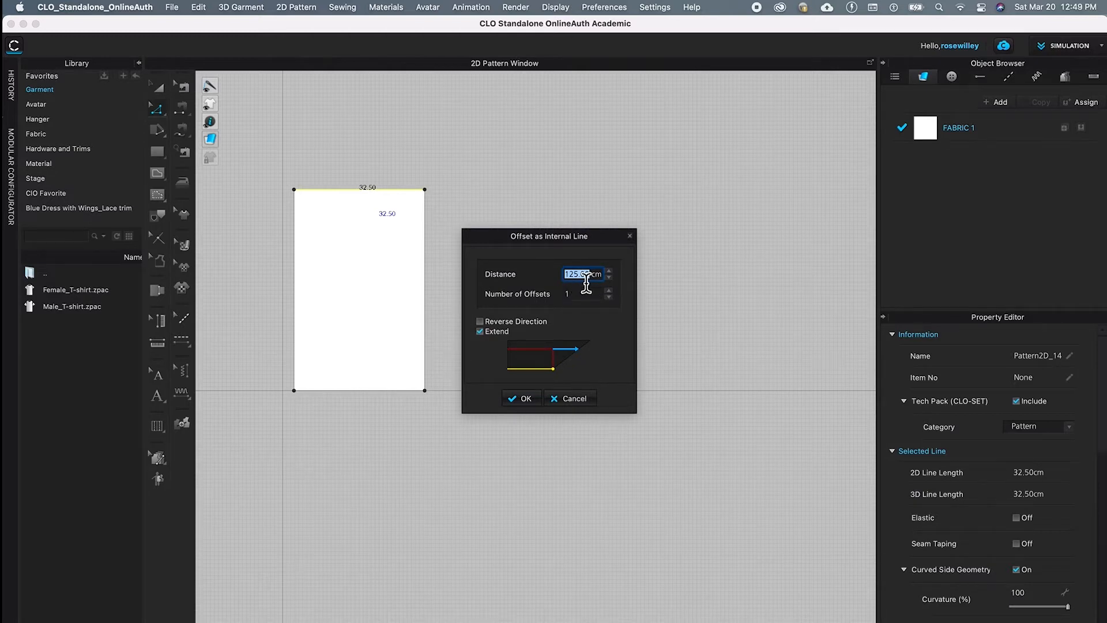
text(1)
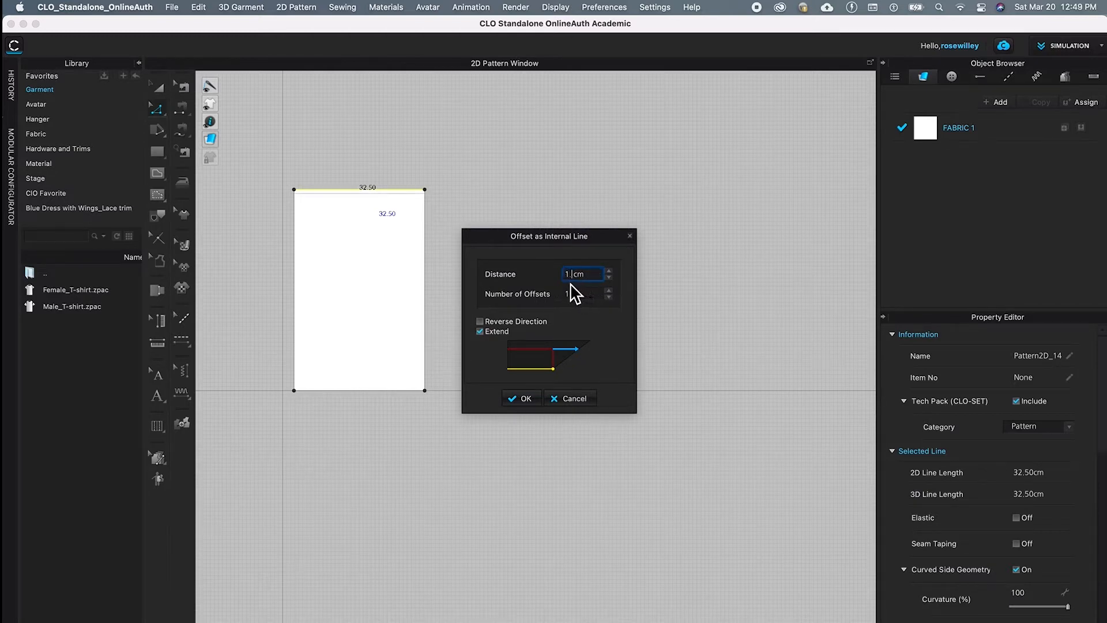
text(.25)
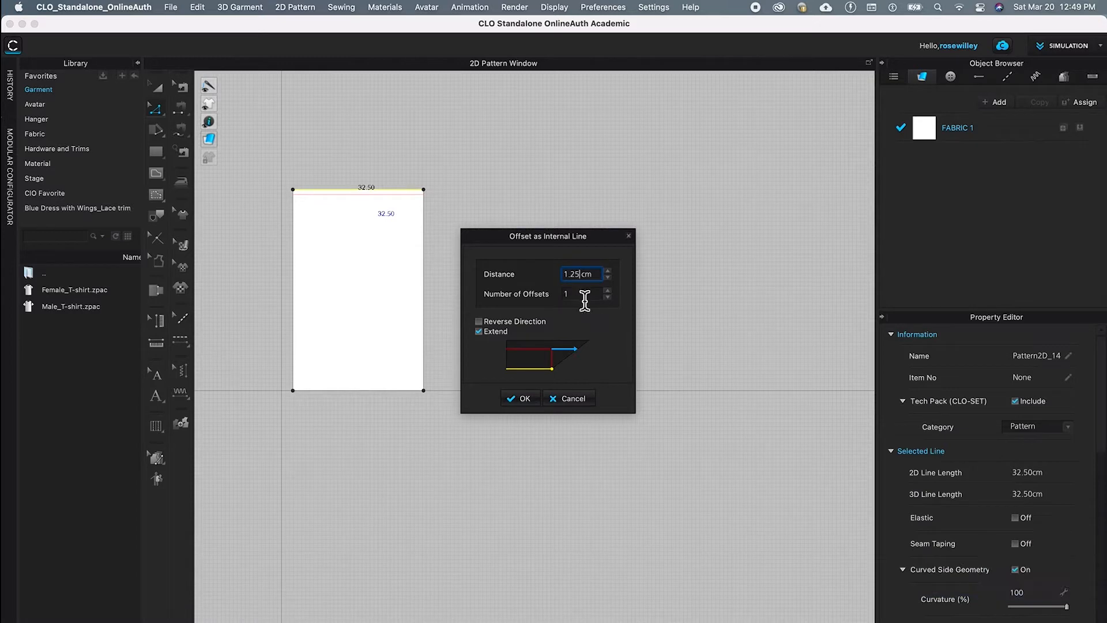
click(524, 401)
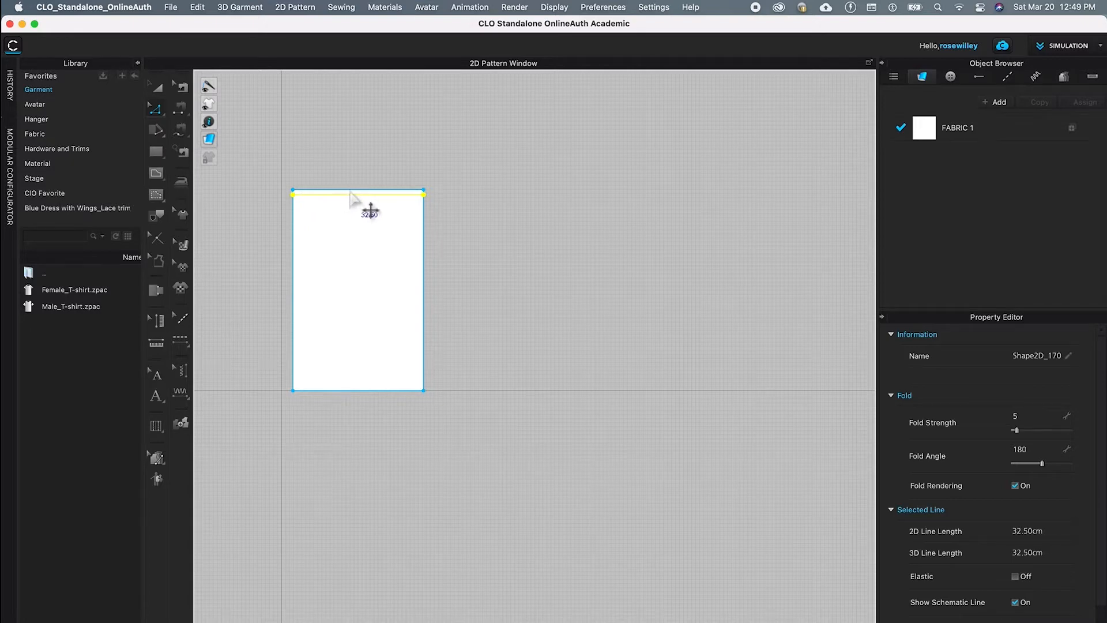
Offset the rectangle's top edge as a second internal line at a distance of 17 cm
click(354, 193)
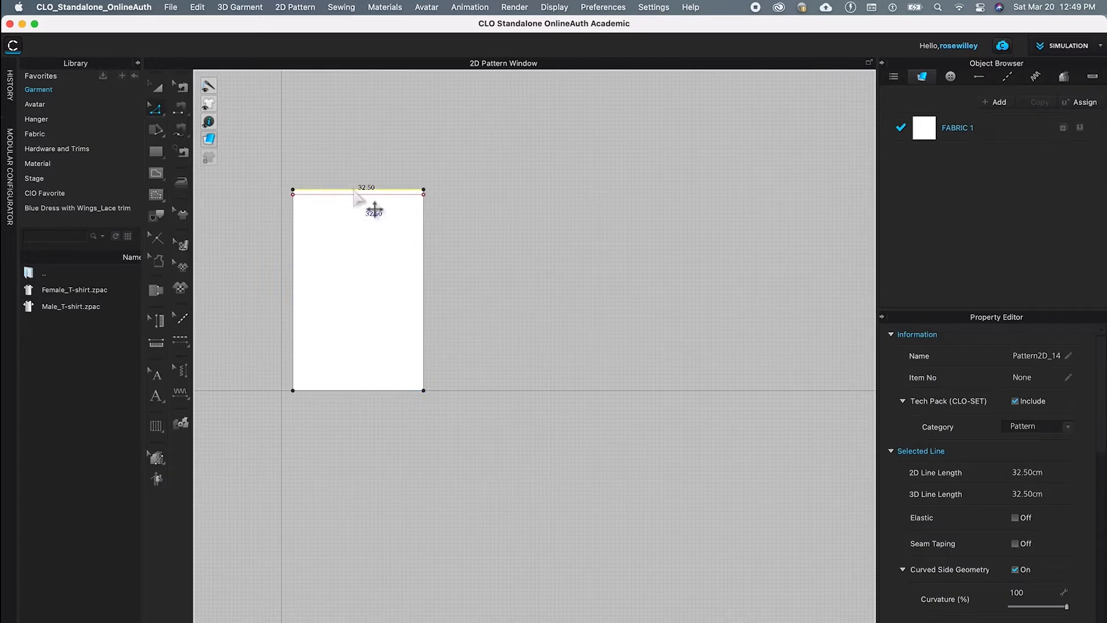
right_click(353, 193)
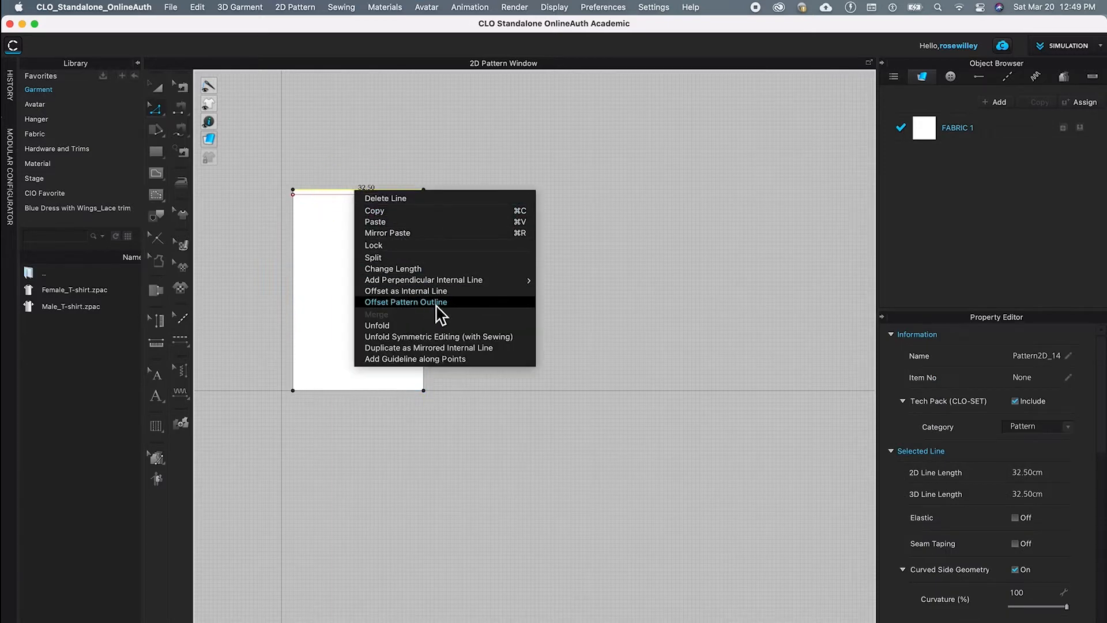
click(429, 292)
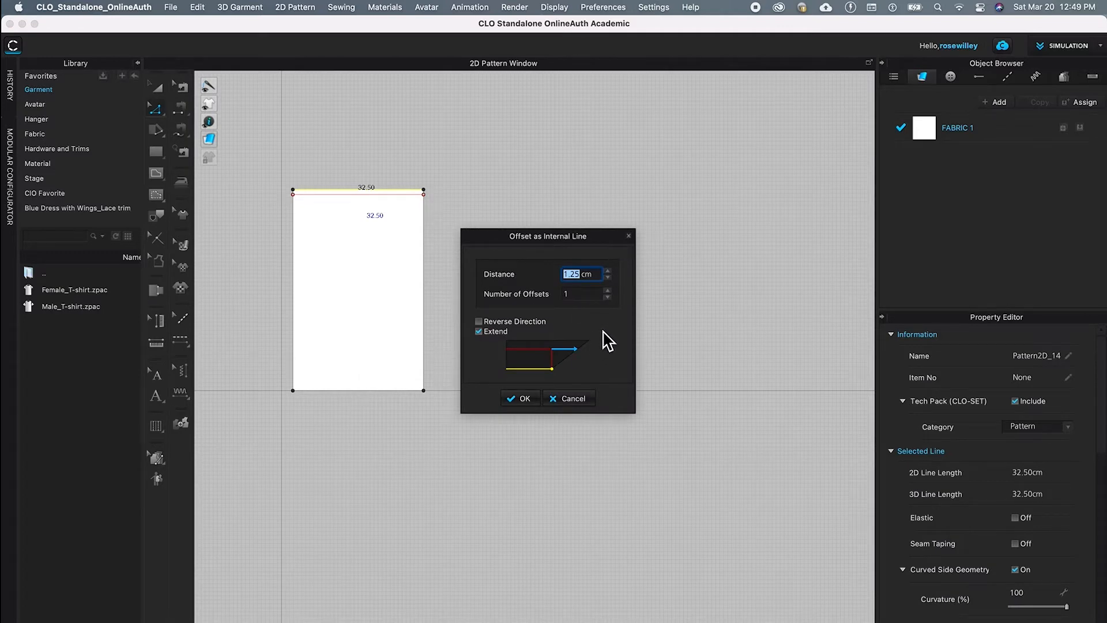
text(17)
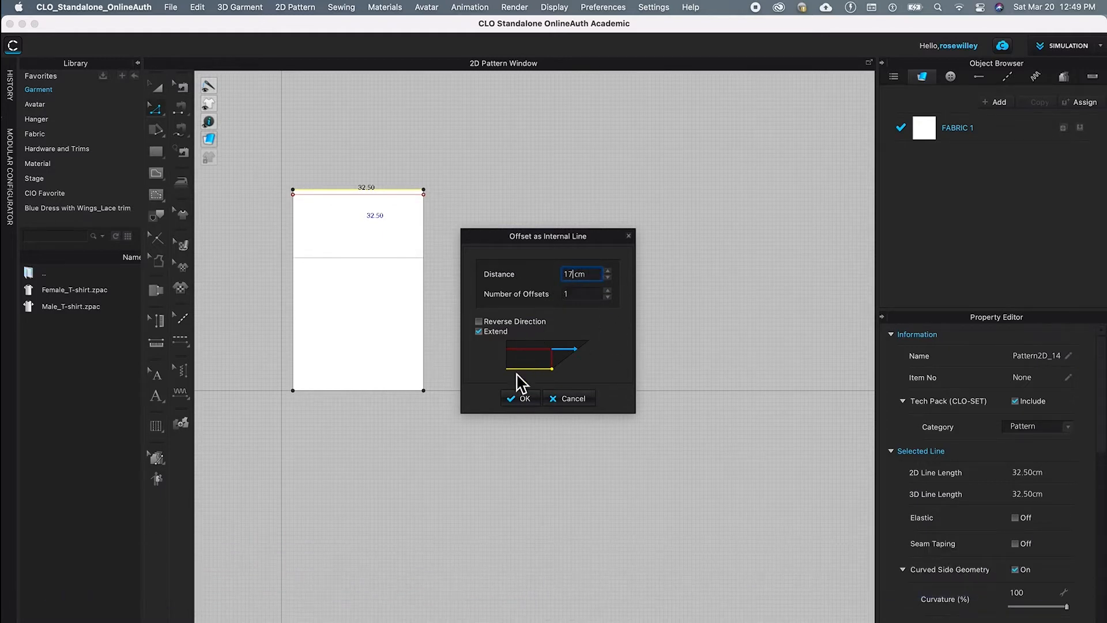
click(522, 403)
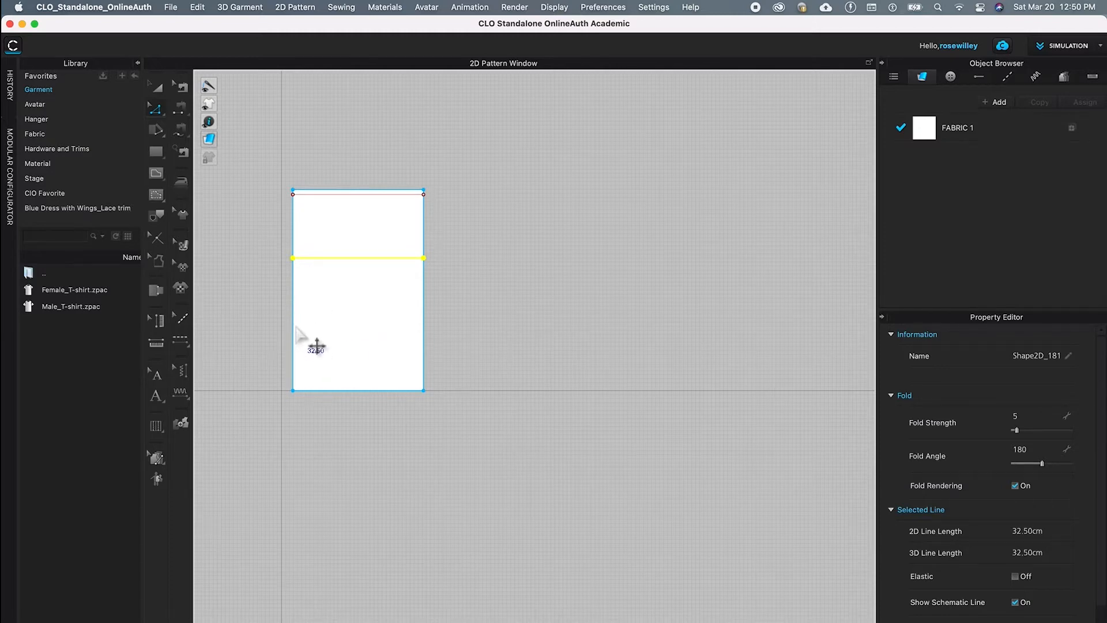
Offset the rectangle's left edge as a vertical internal line at a distance of 8.5 cm
click(293, 311)
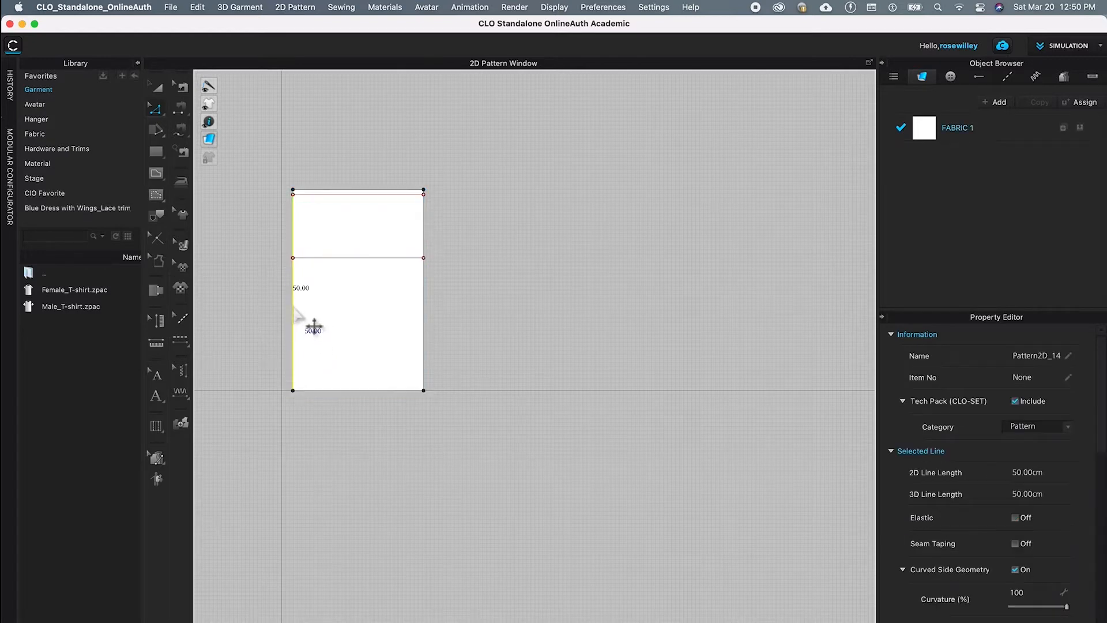
right_click(294, 312)
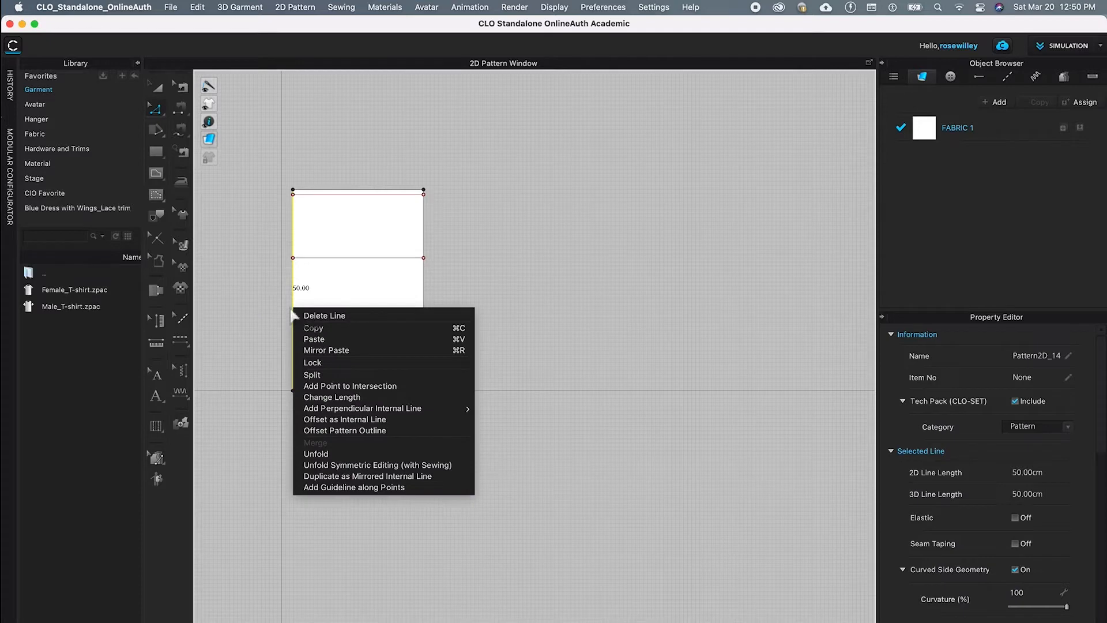
click(355, 420)
drag(600, 237, 610, 227)
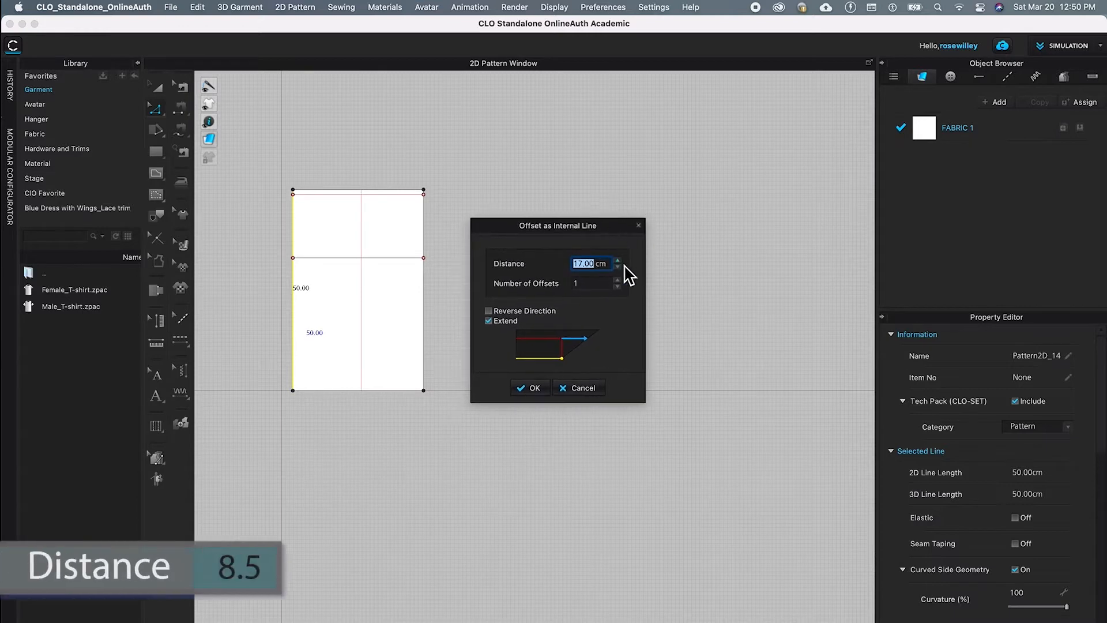
text(8.5)
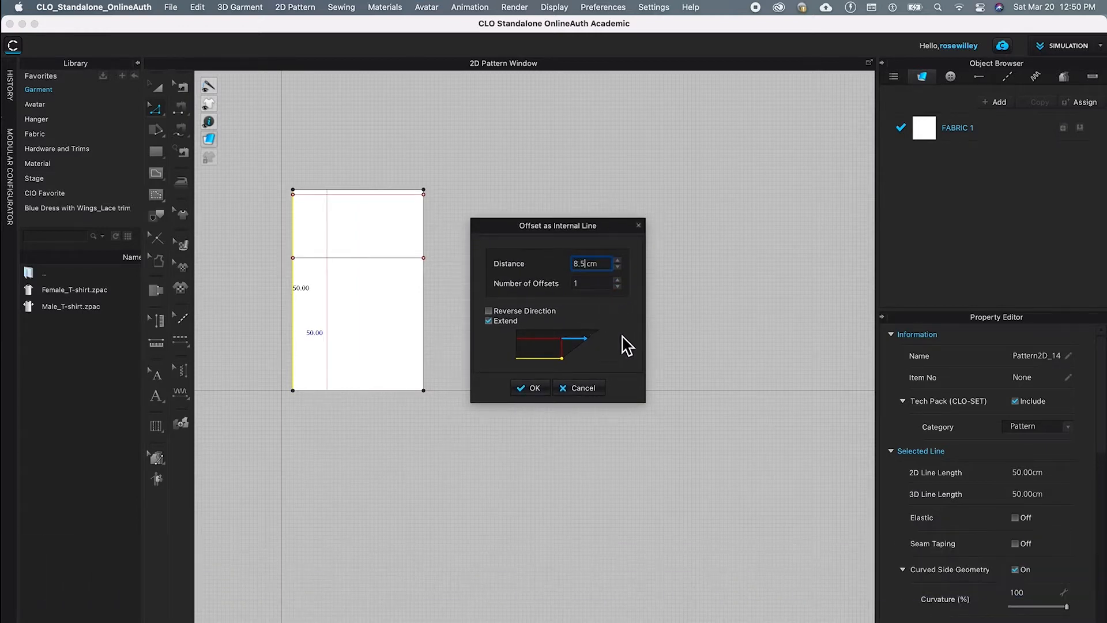
click(533, 389)
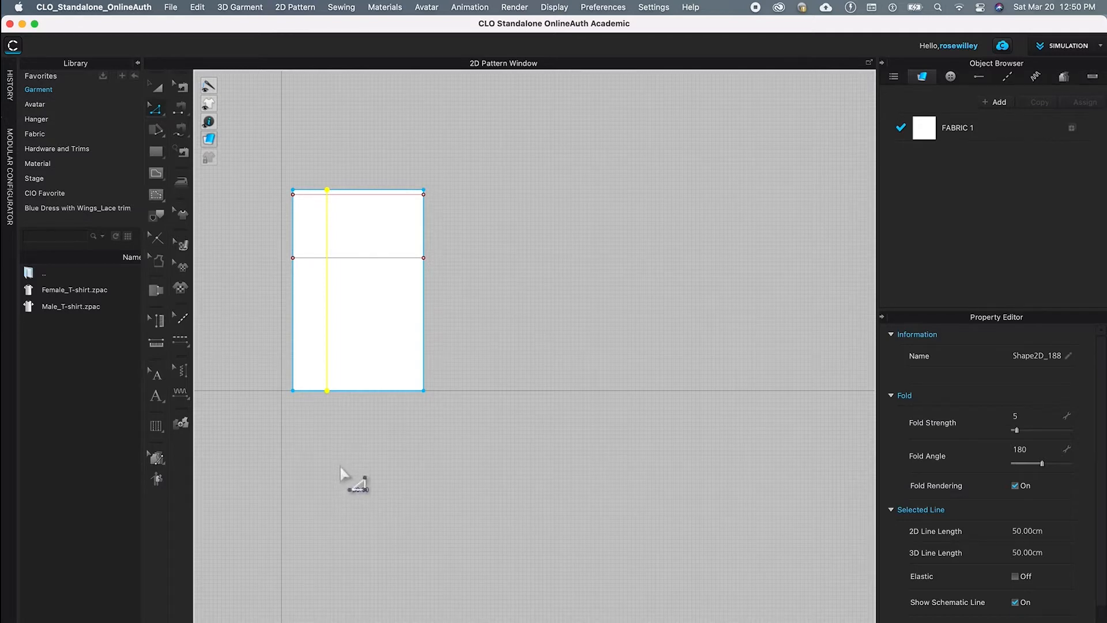
Offset the rectangle's bottom edge as an internal line at a distance of 1.5 cm
scroll(346, 481, up, 3)
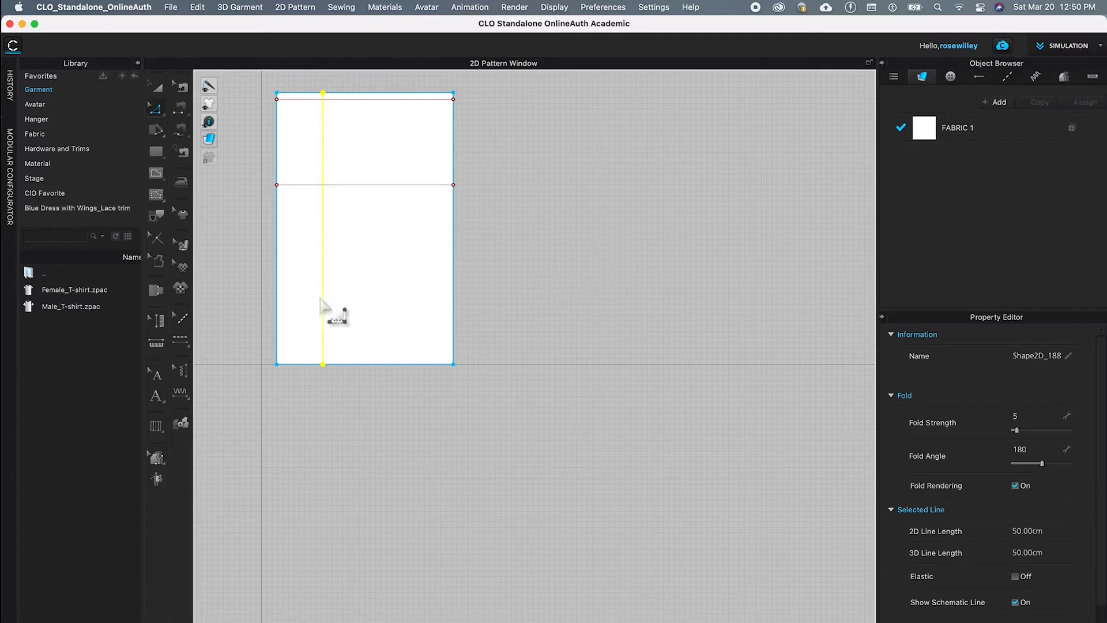
click(594, 253)
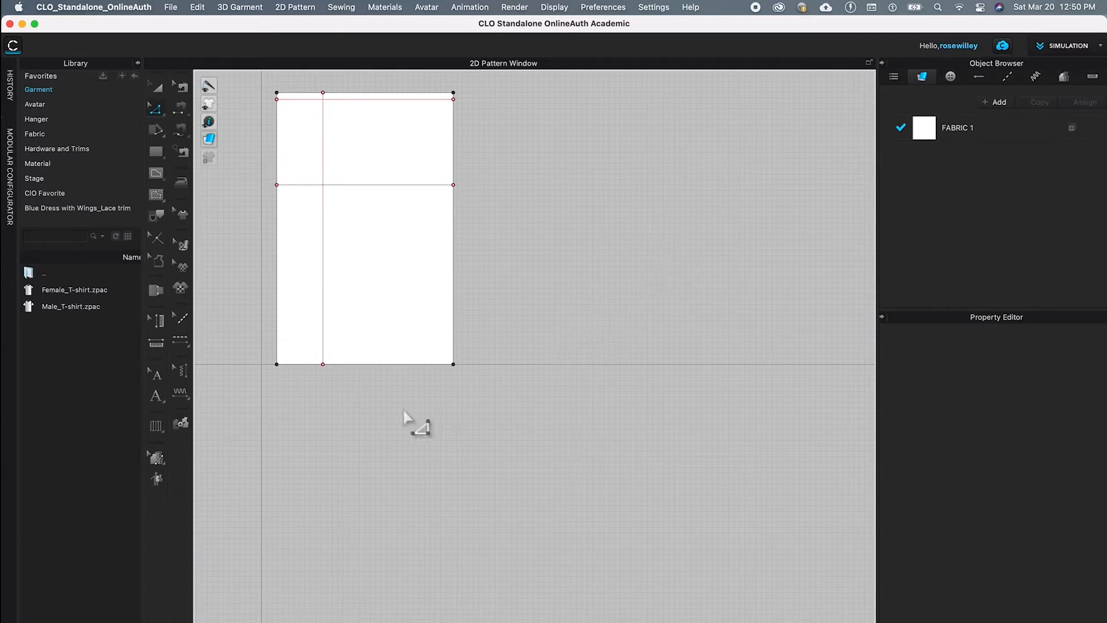
click(365, 368)
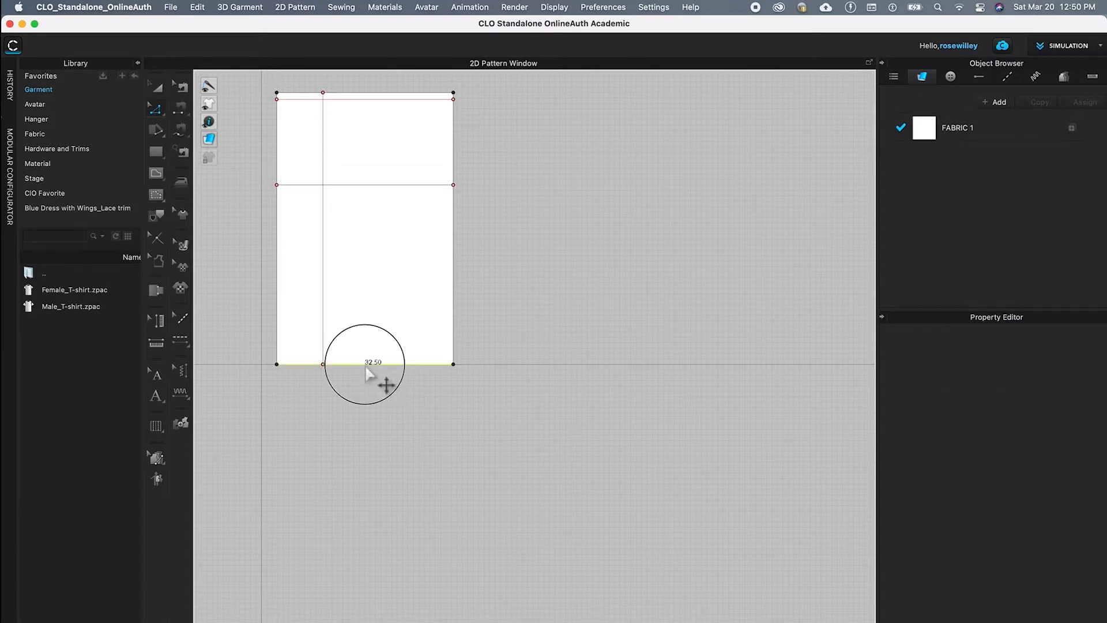
right_click(363, 369)
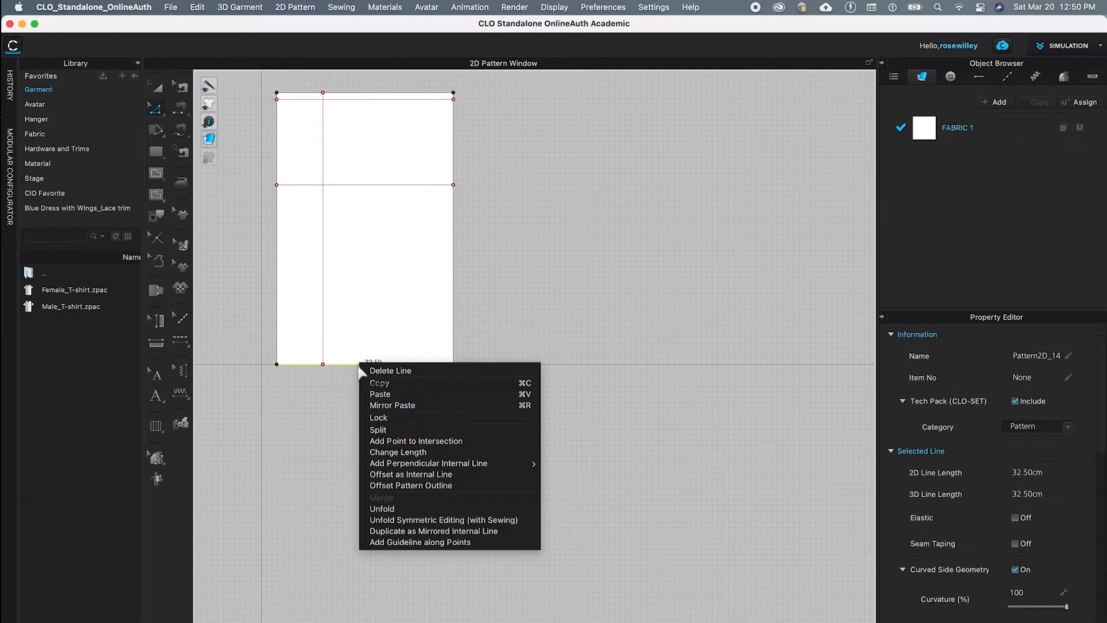
click(423, 475)
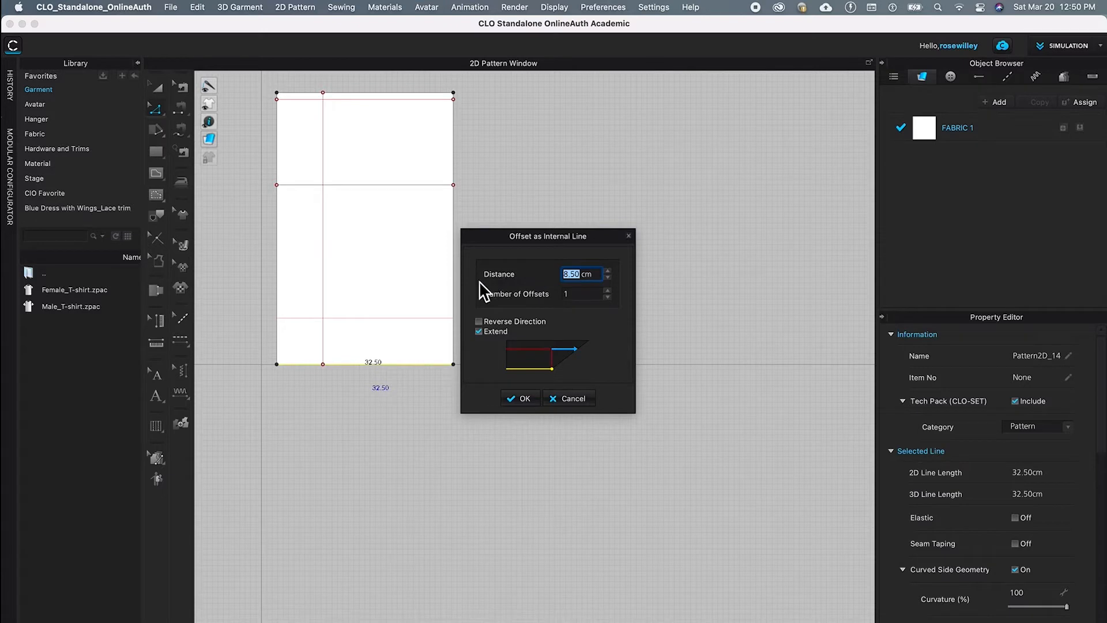
triple_click(604, 278)
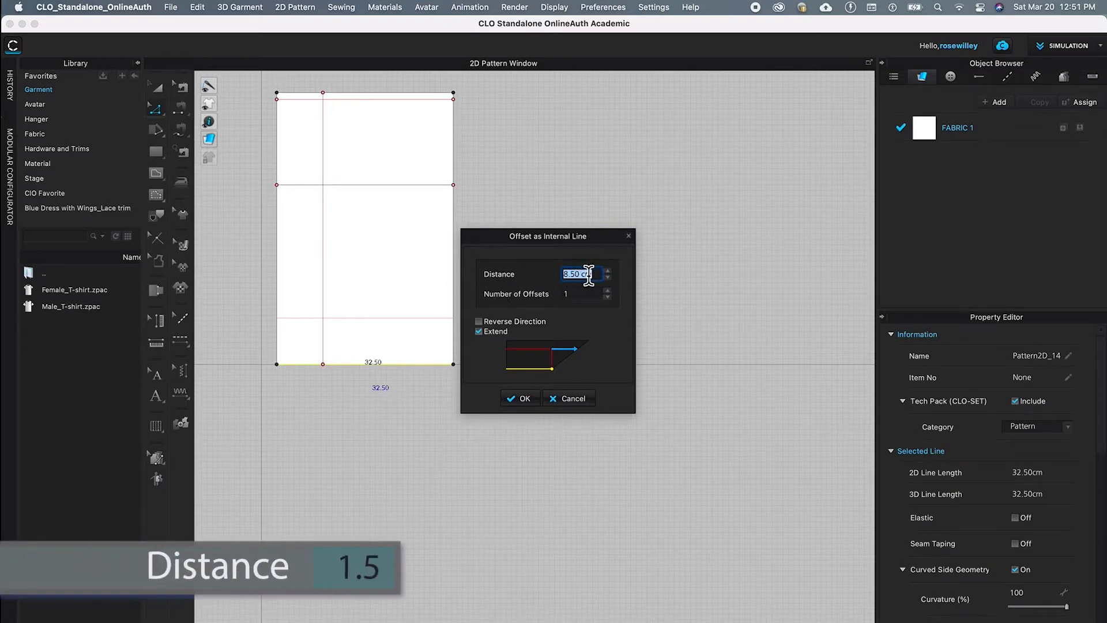
text(1.5)
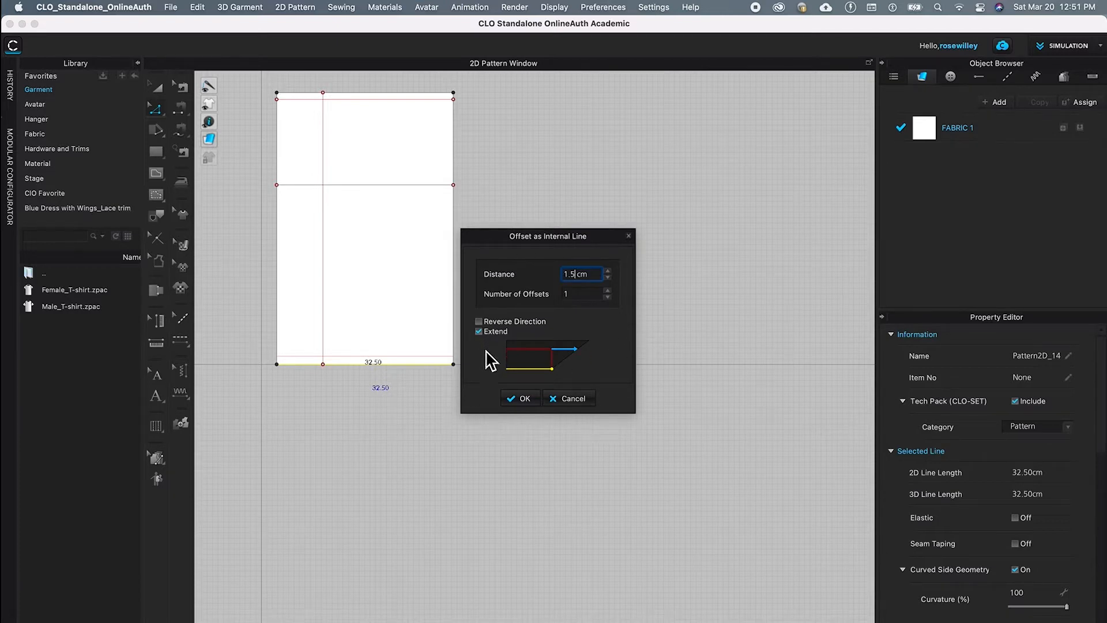
click(525, 398)
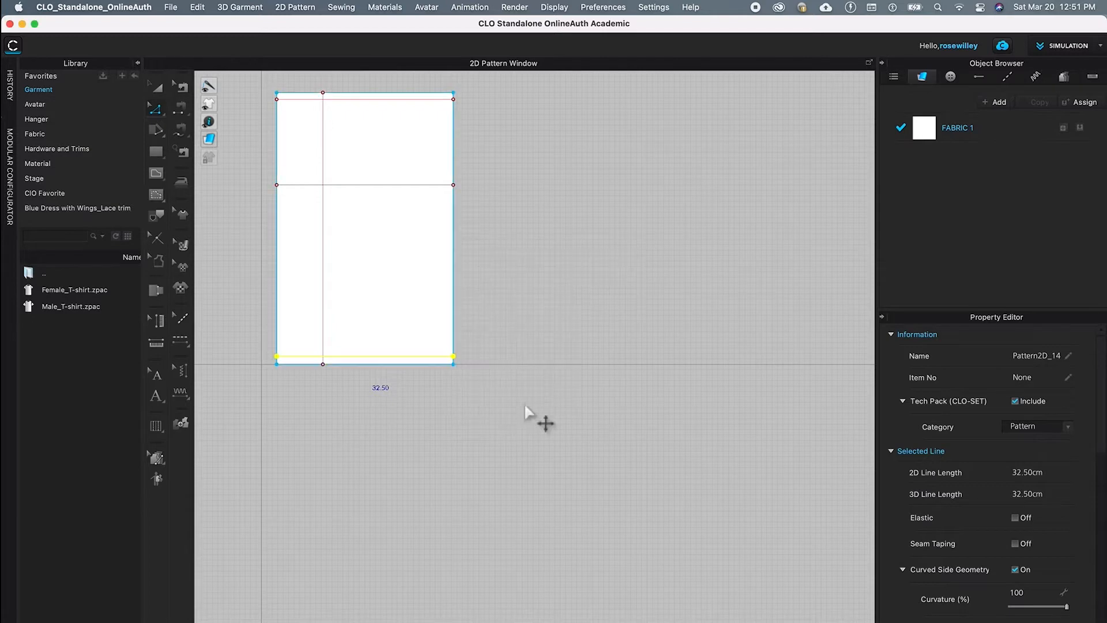
click(552, 295)
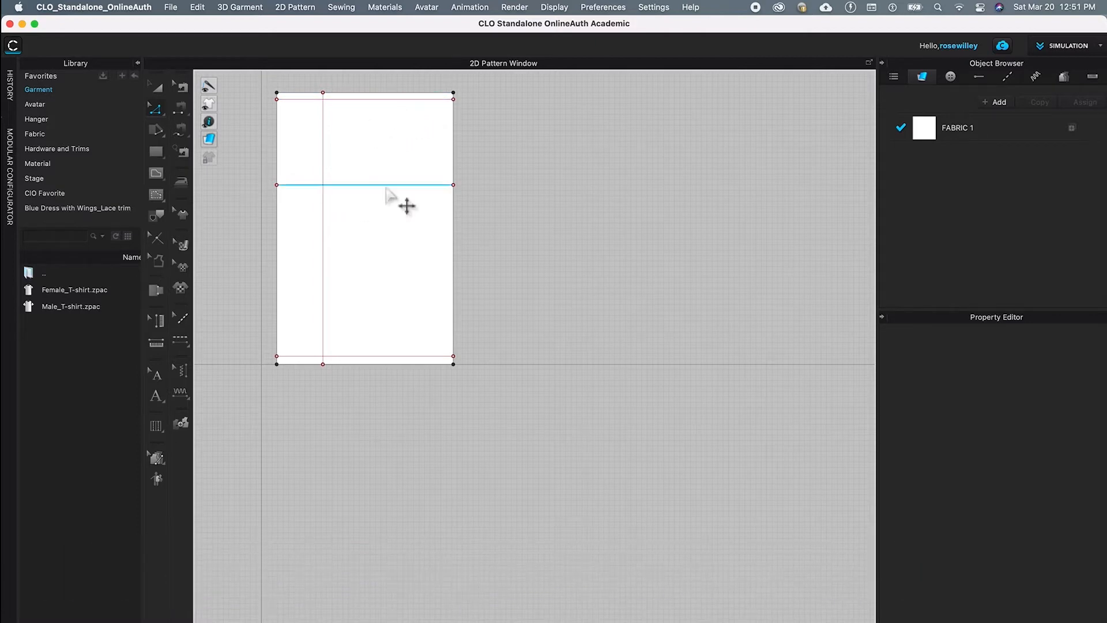
Split the rectangle's top edge with Add Point/Split Line, placing the point 23 cm from its left corner (Line 2)
click(160, 113)
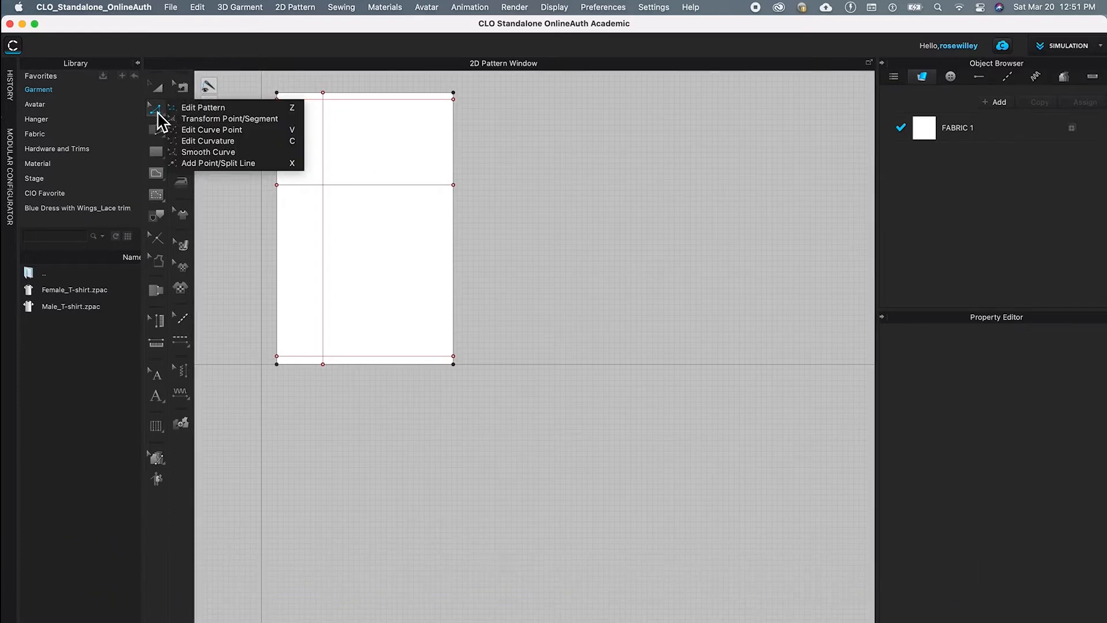
click(242, 165)
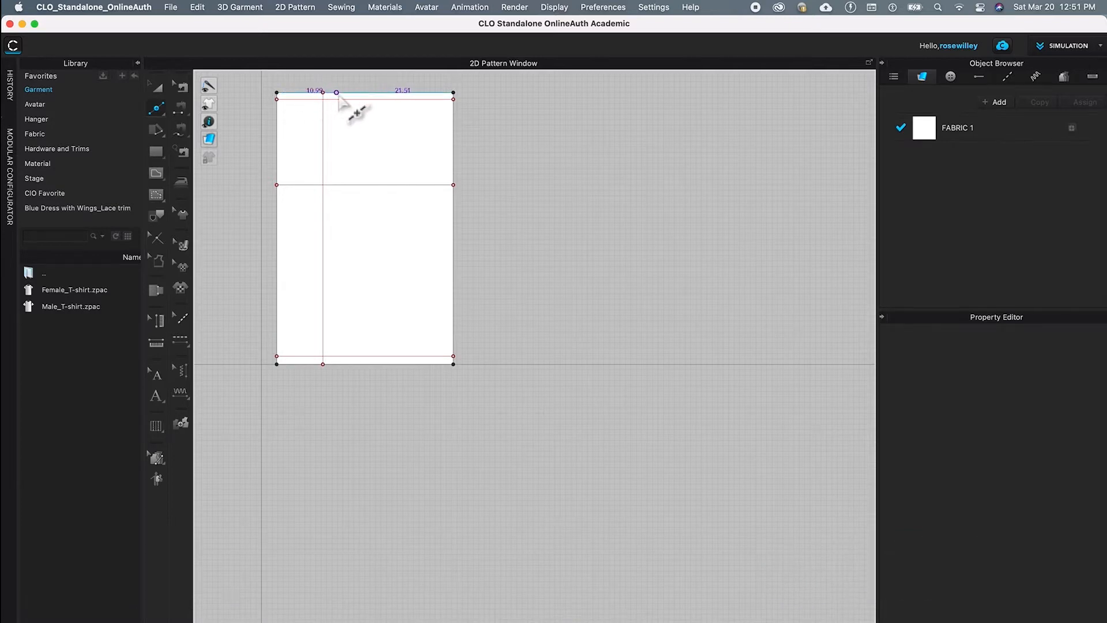
right_click(403, 93)
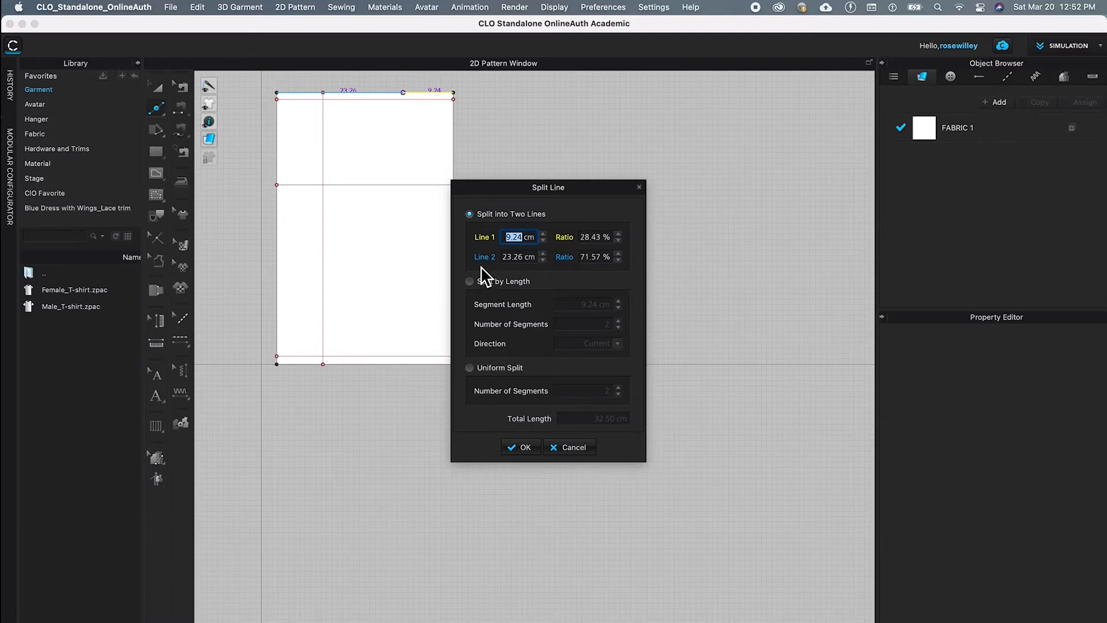
click(522, 261)
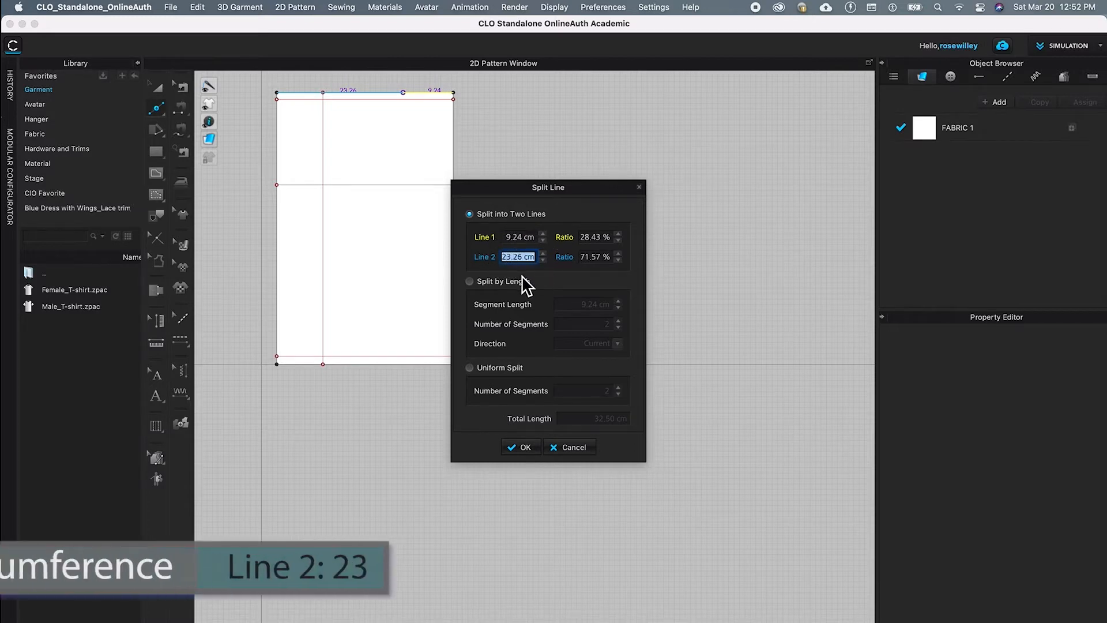
text(23)
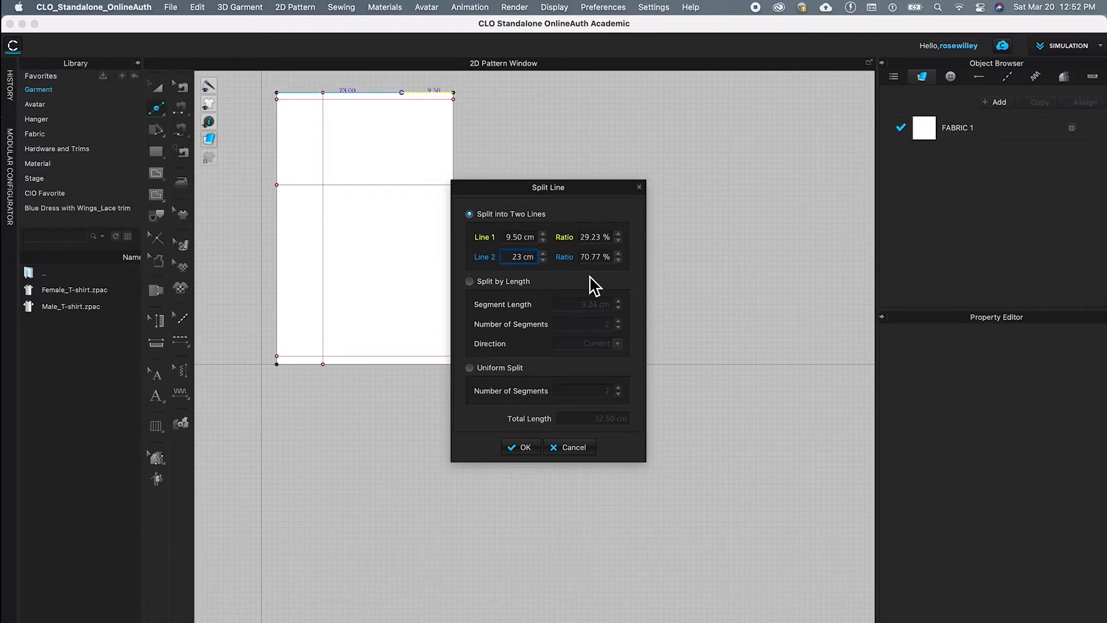
click(525, 447)
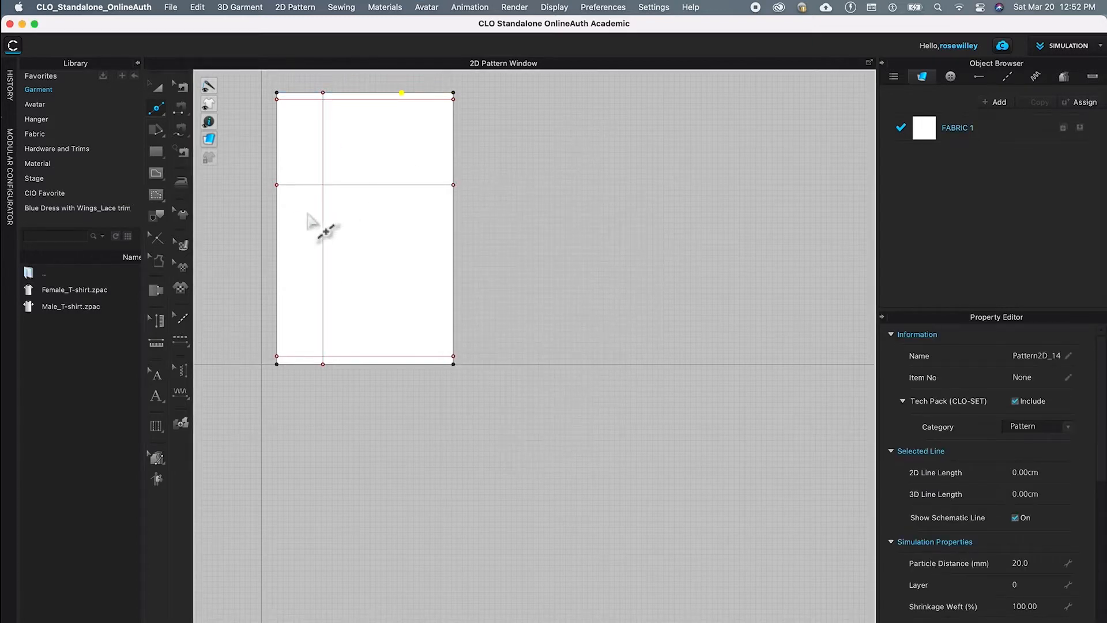
Split the horizontal hip line into two lines, placing the point 26.5 cm from its left end (Line 2)
click(410, 185)
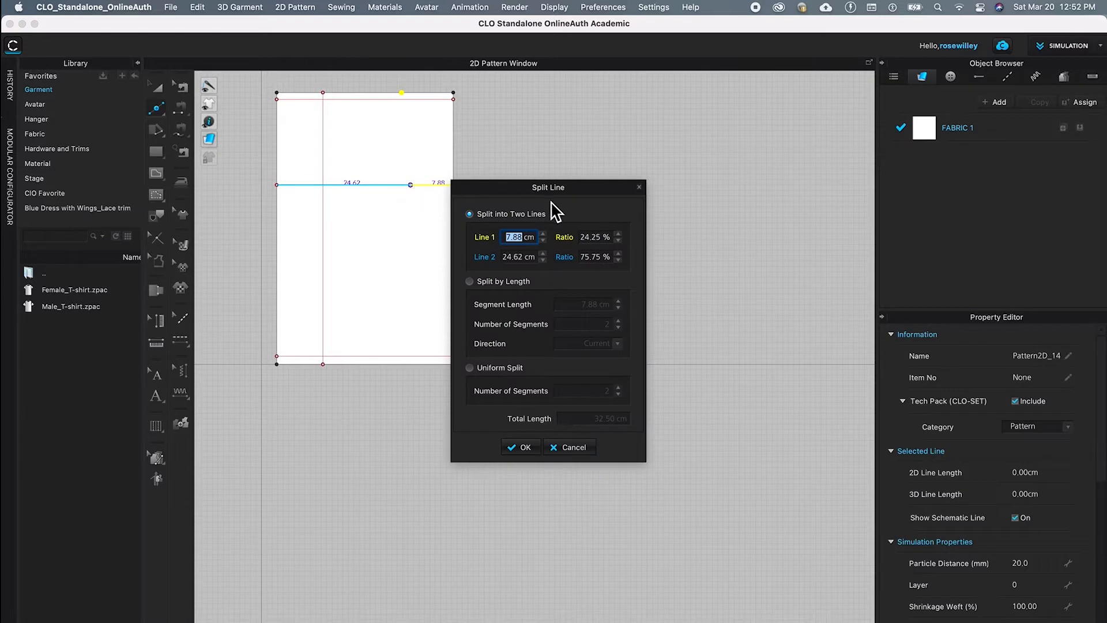
click(508, 257)
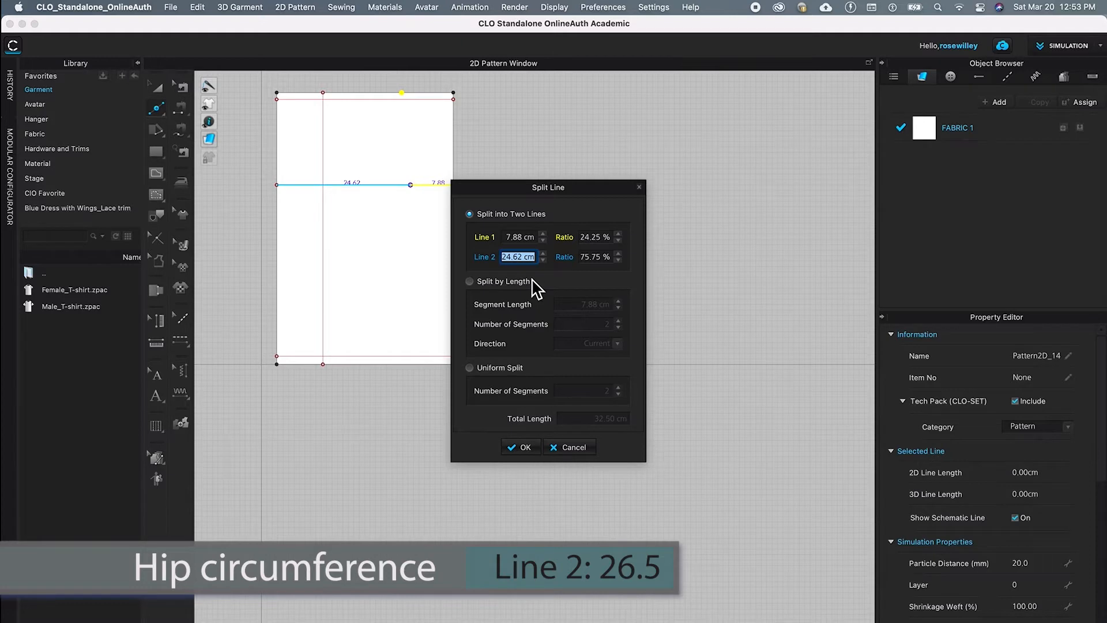
text(26)
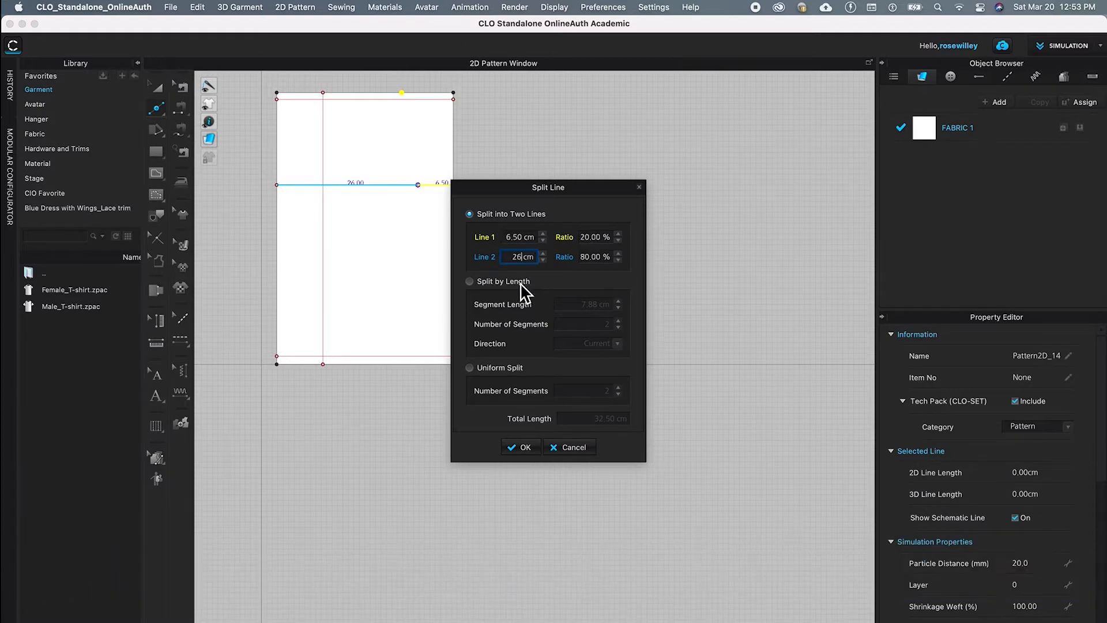
text(.5)
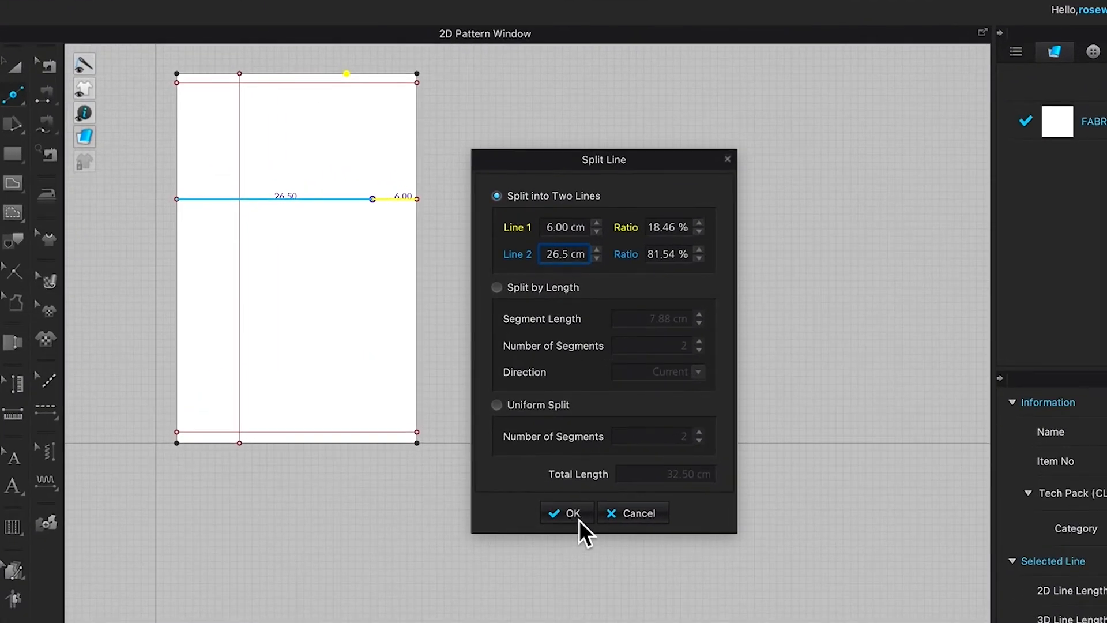
click(579, 518)
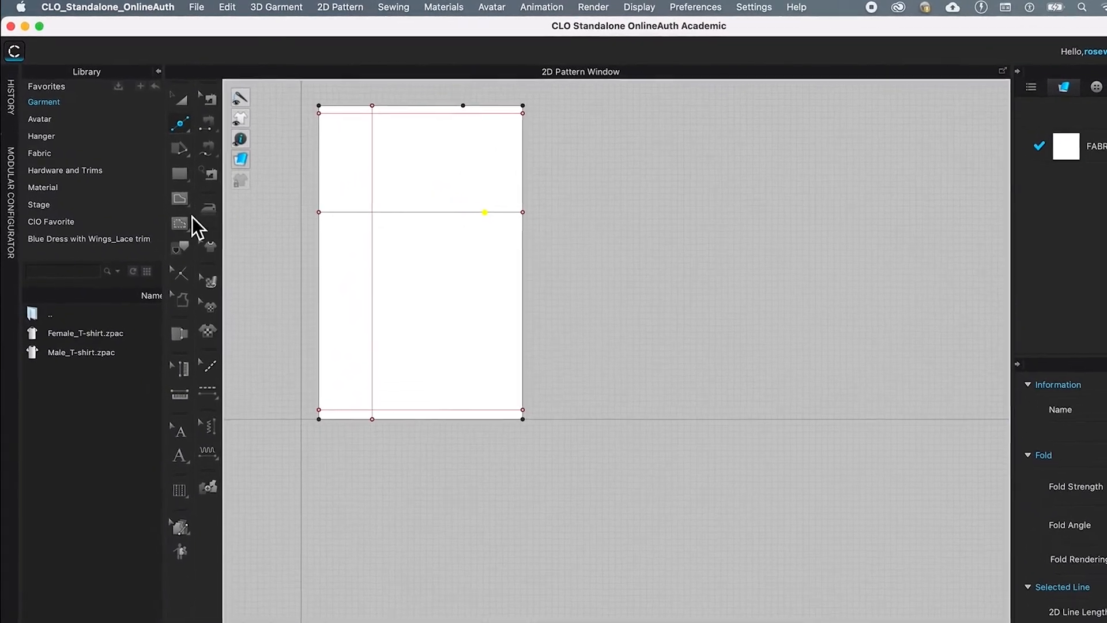
Draw a closed internal polygon from the upper internal line's left end through the top-edge split point, the hem line's right end and the bottom-left corner
click(185, 203)
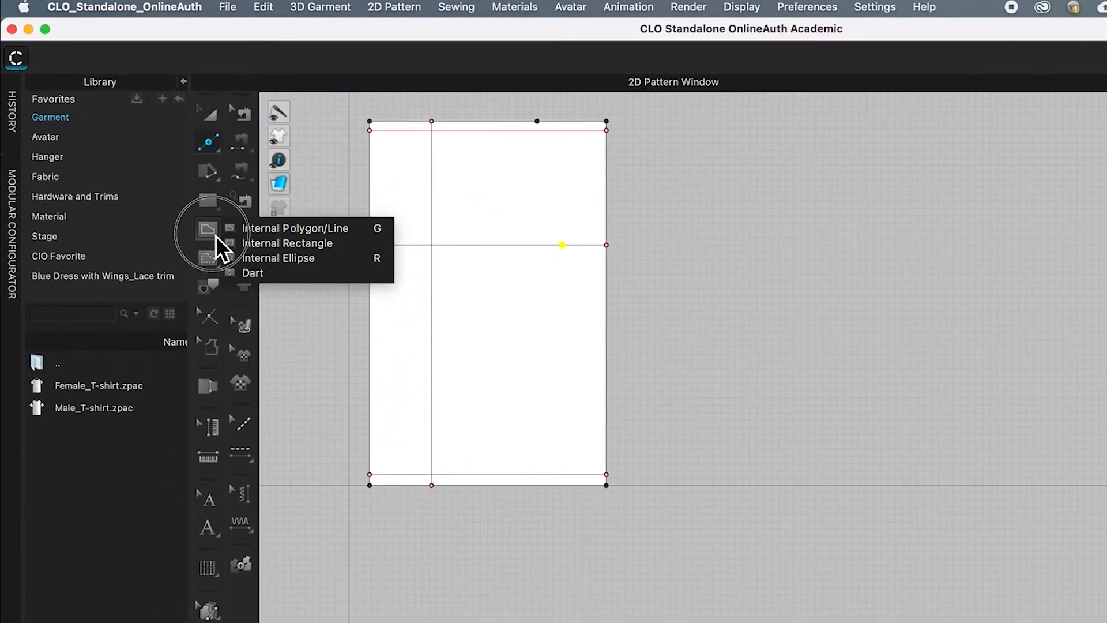
key(g)
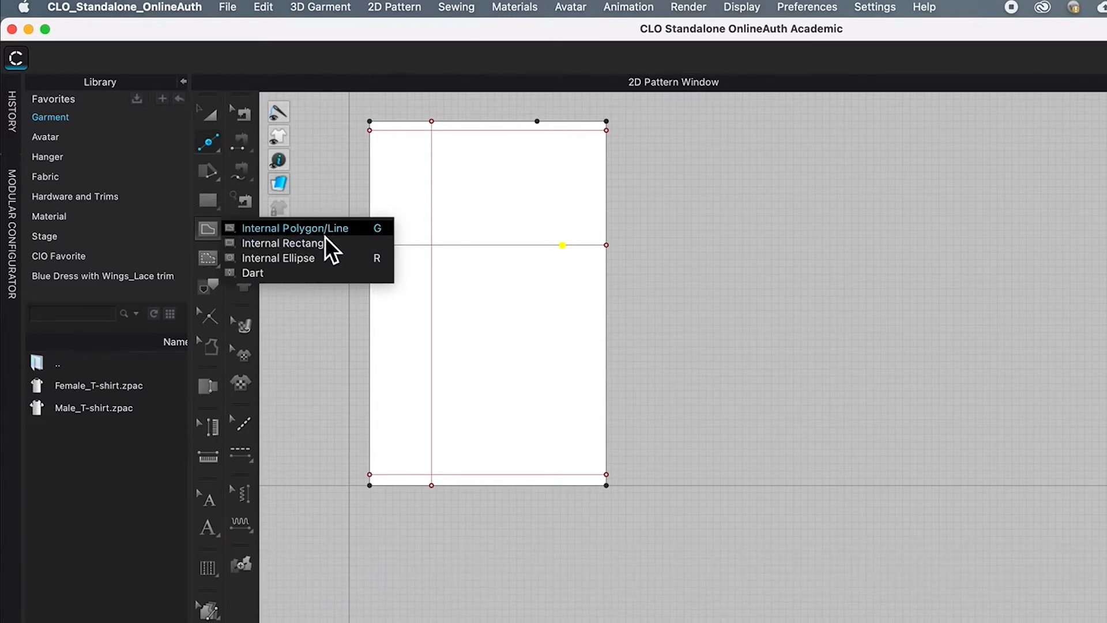
click(353, 231)
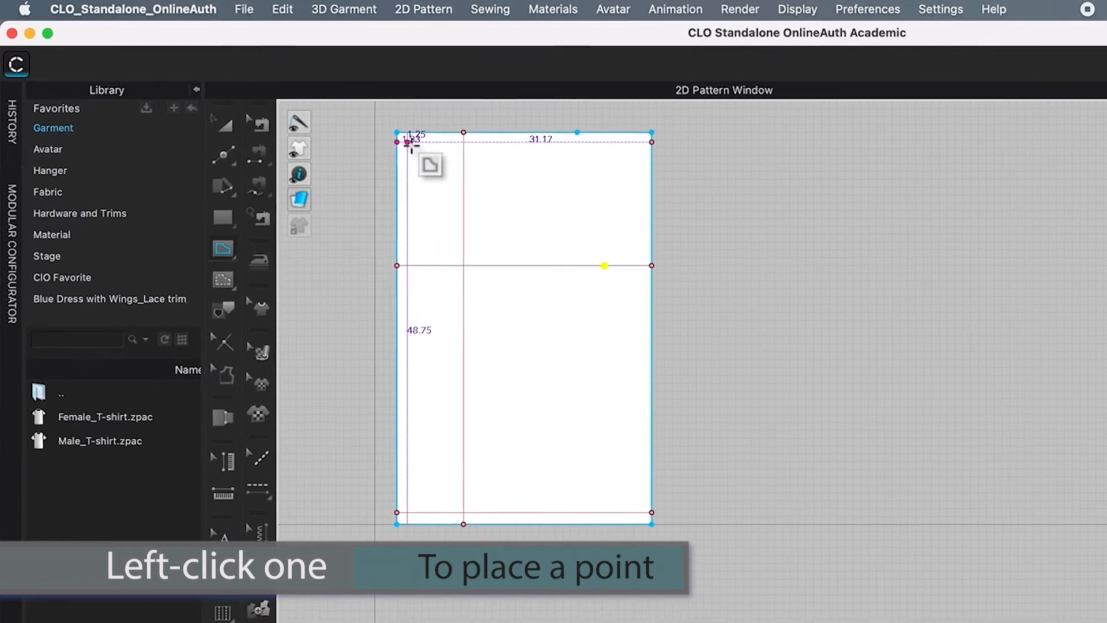
click(400, 142)
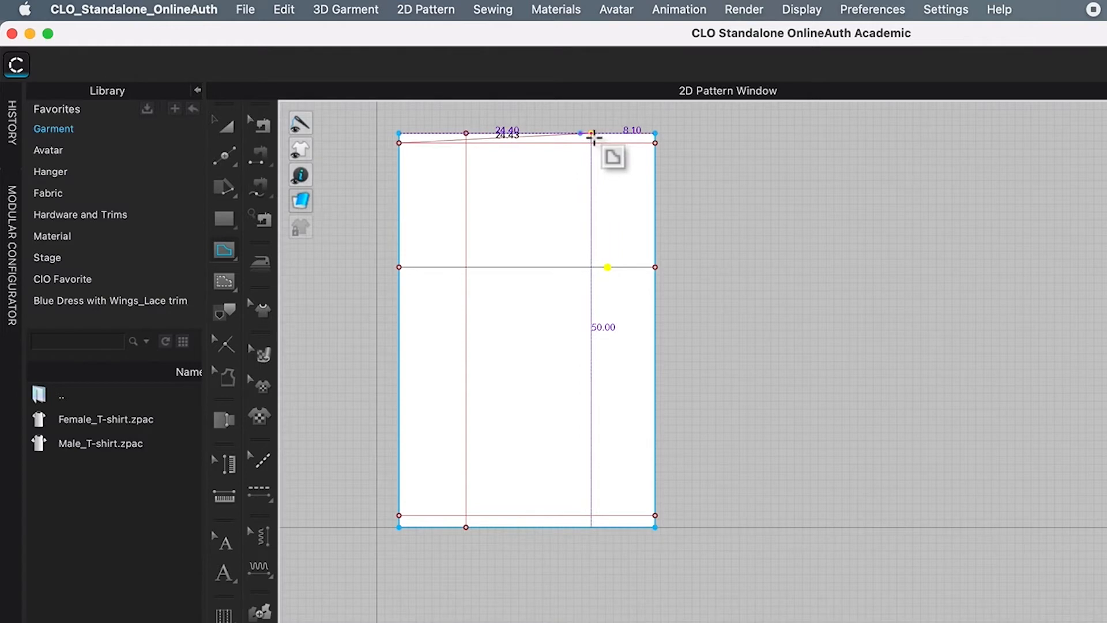
click(582, 134)
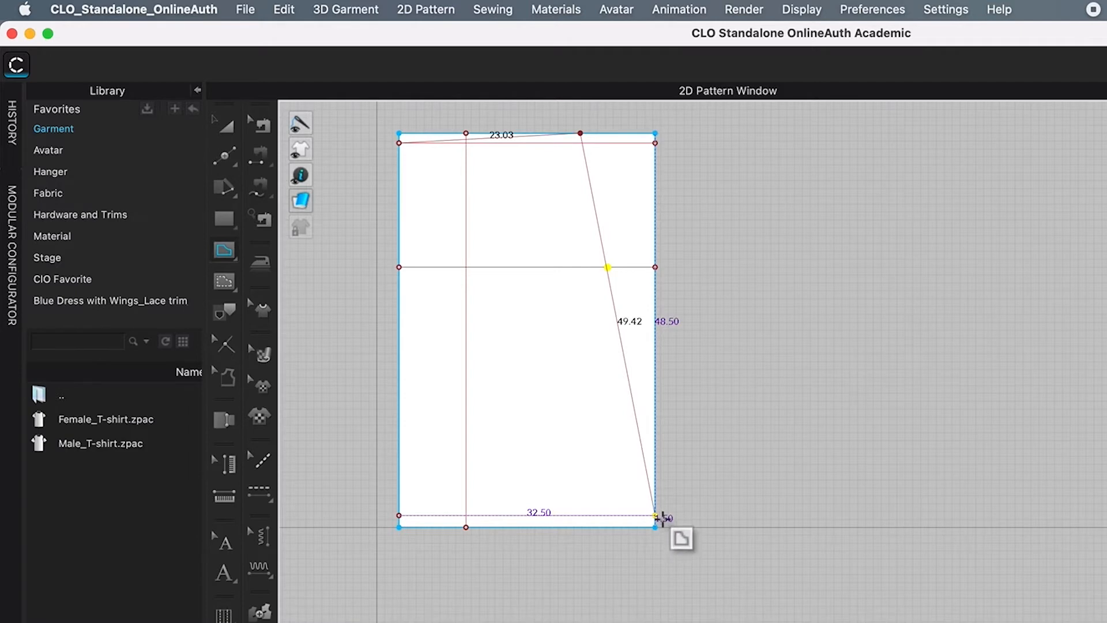
click(656, 515)
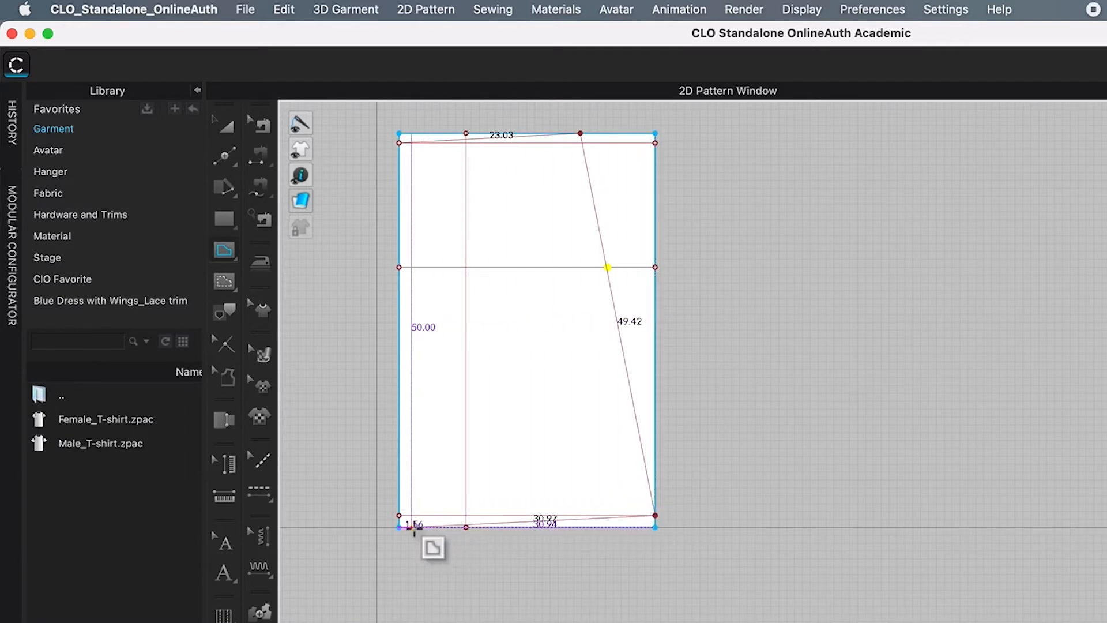
click(399, 526)
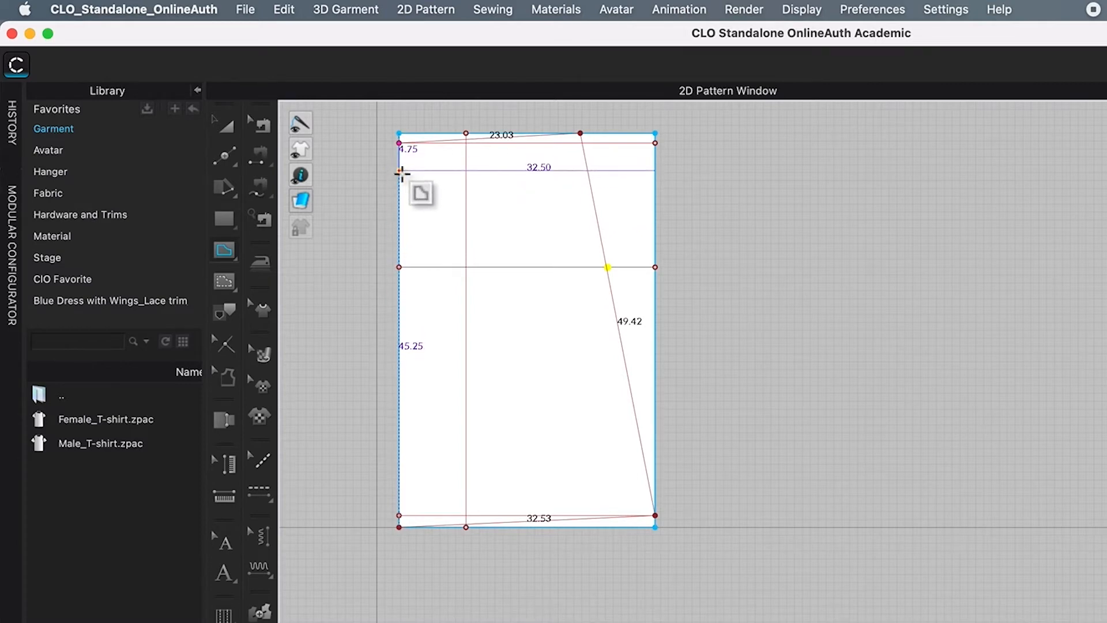
click(400, 142)
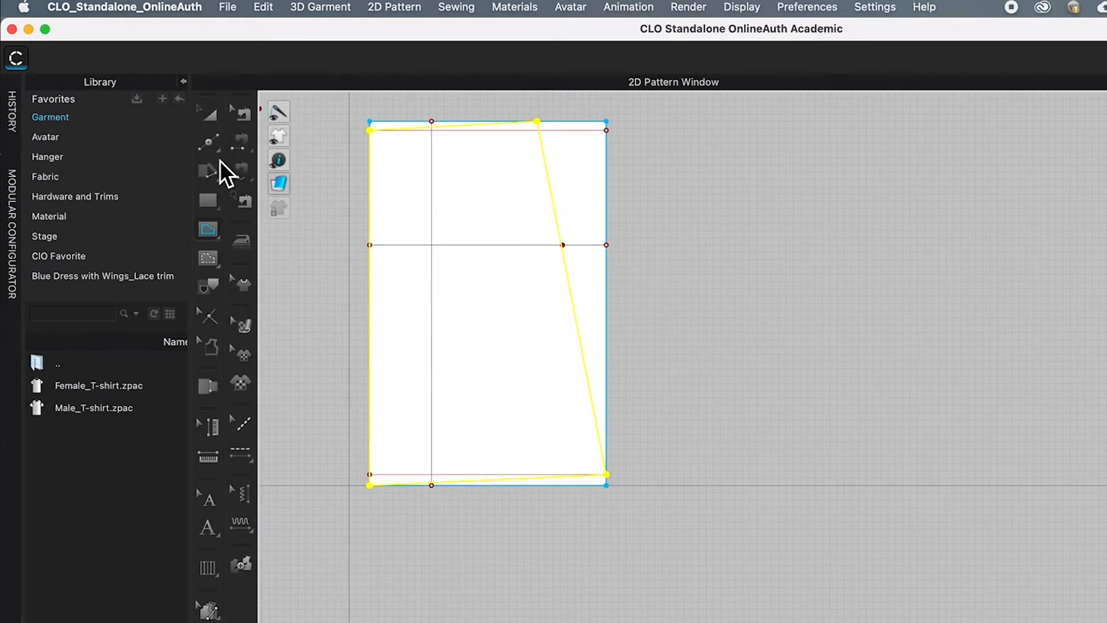
Bend the polygon's slanted waistline slightly downward with Edit Curvature into a curve about 23.06 cm long, ending at the top-edge split point
click(216, 142)
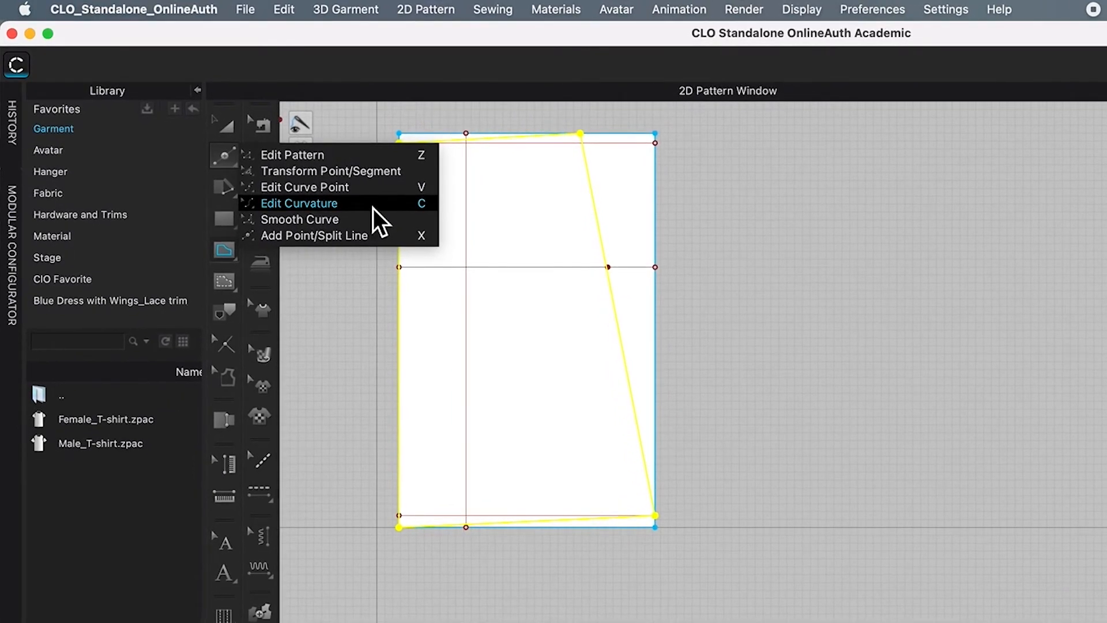
click(368, 203)
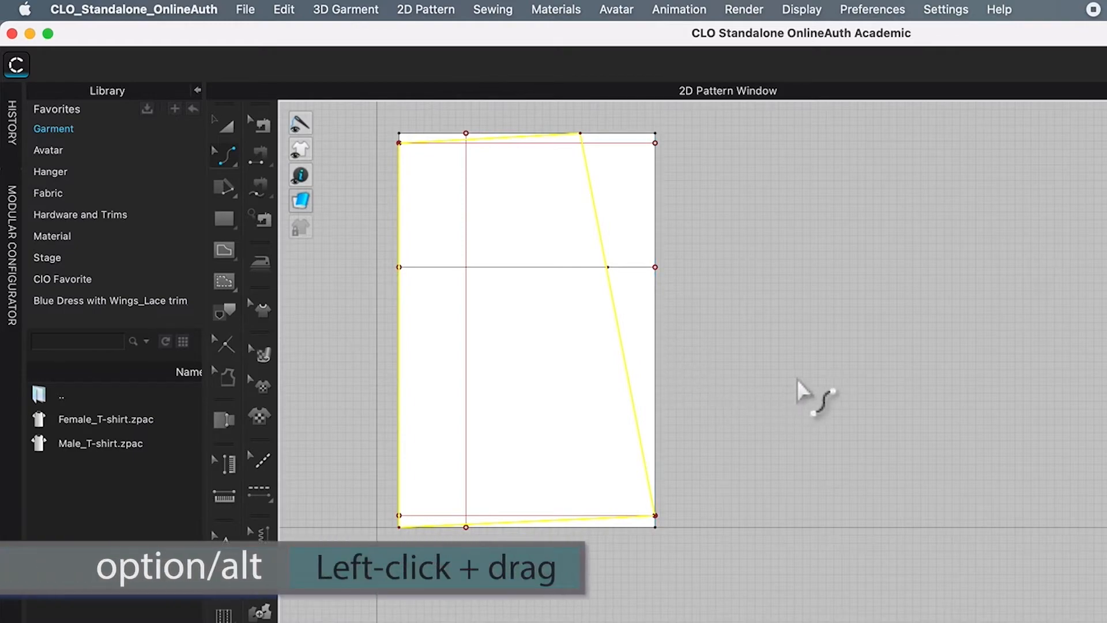
alt+drag(759, 310, 869, 488)
alt+drag(728, 409, 745, 410)
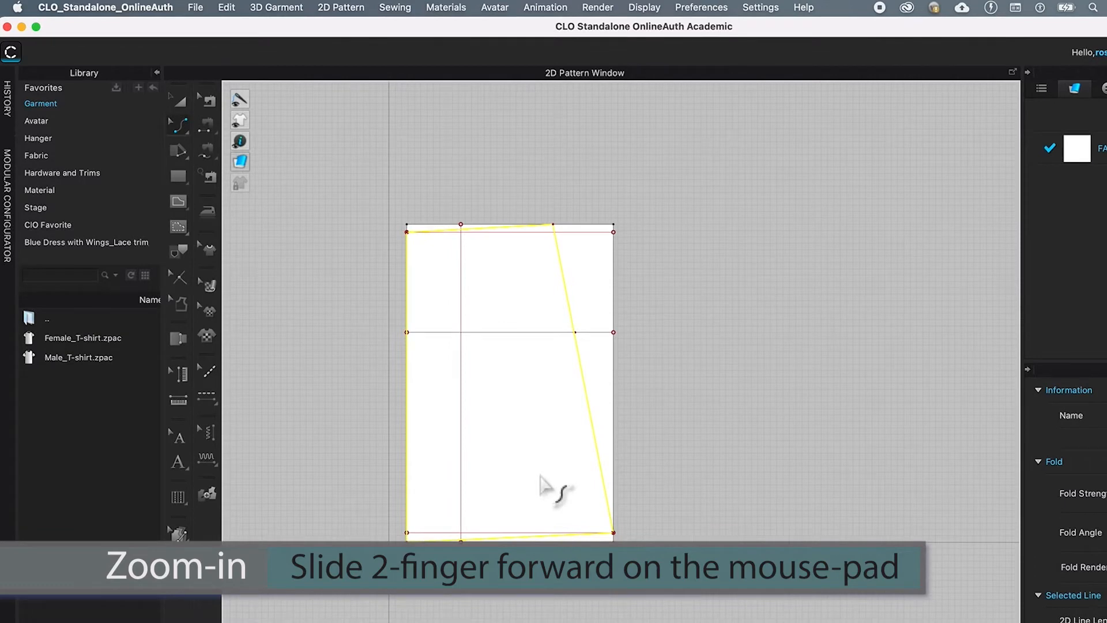
scroll(542, 482, up, 5)
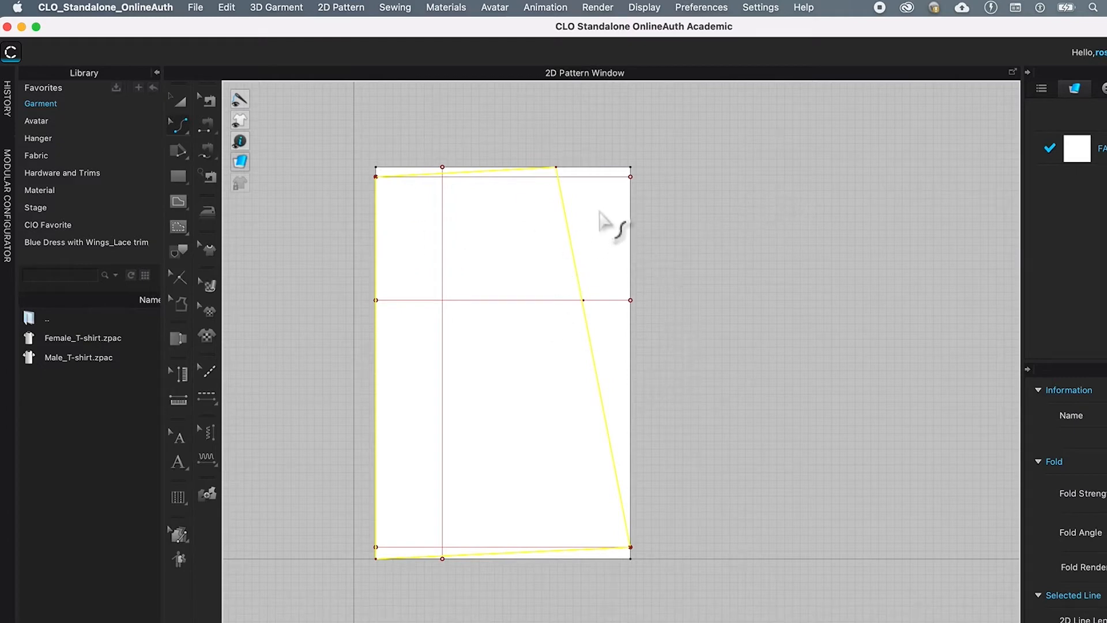
click(766, 233)
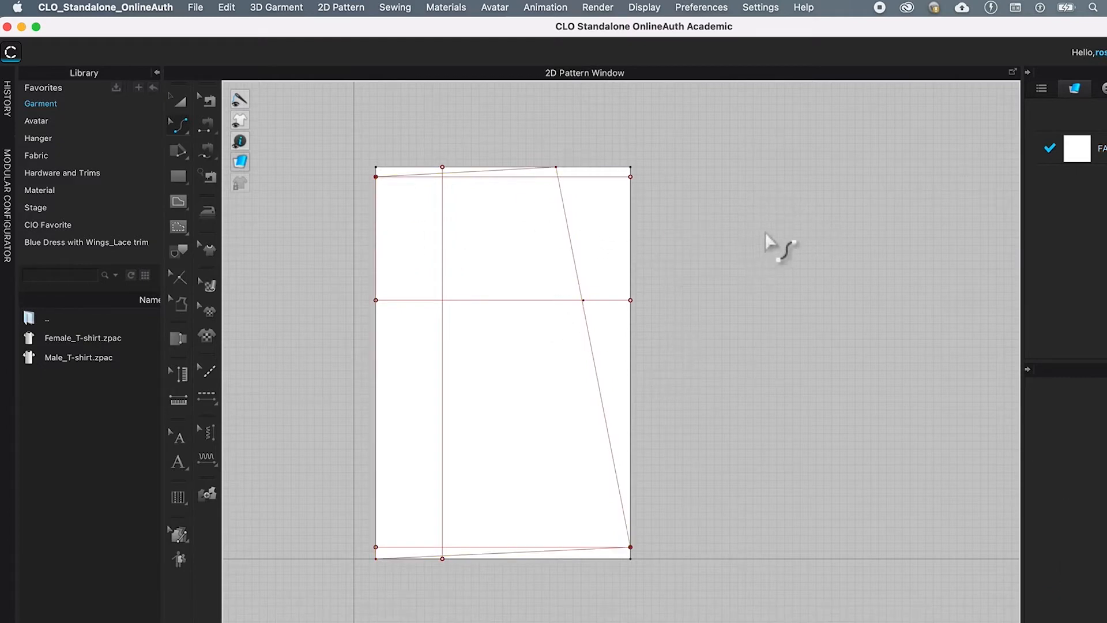
click(463, 173)
drag(462, 172, 466, 176)
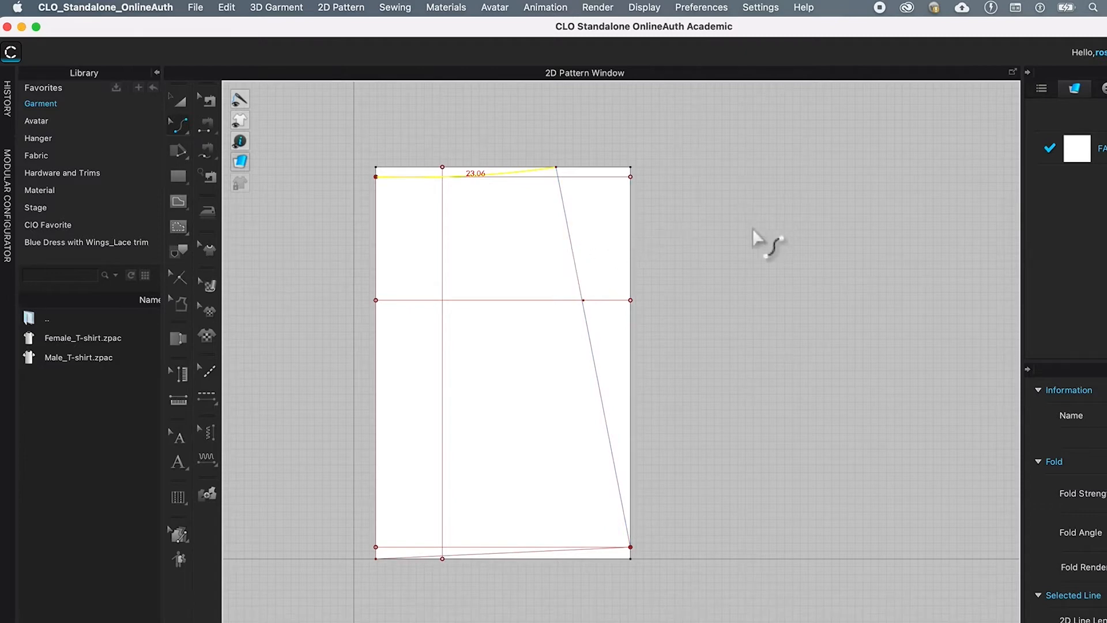
Curve the polygon's slanted side seam outward to about 49.5 cm and its hemline downward to about 32.55 cm with Edit Curvature
click(572, 242)
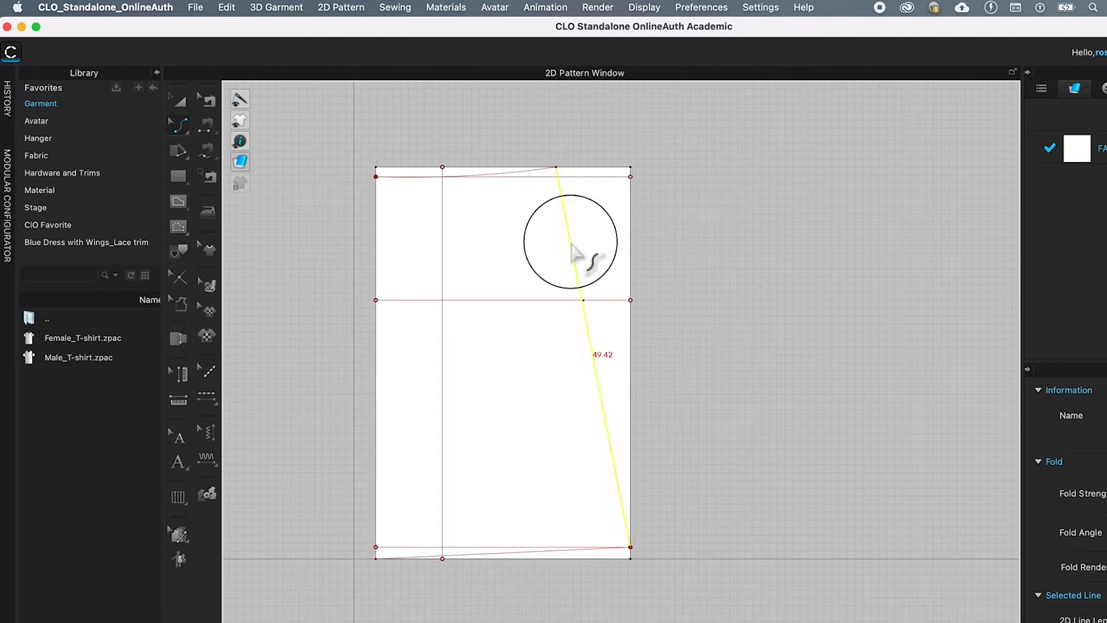
drag(574, 244, 593, 246)
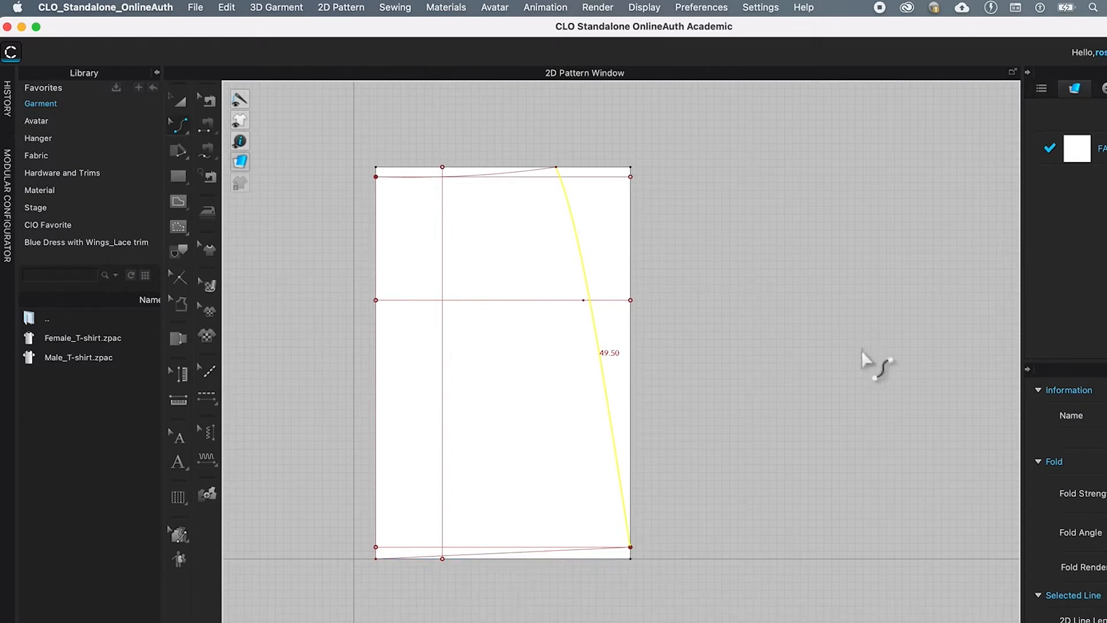
click(497, 556)
drag(498, 558, 499, 561)
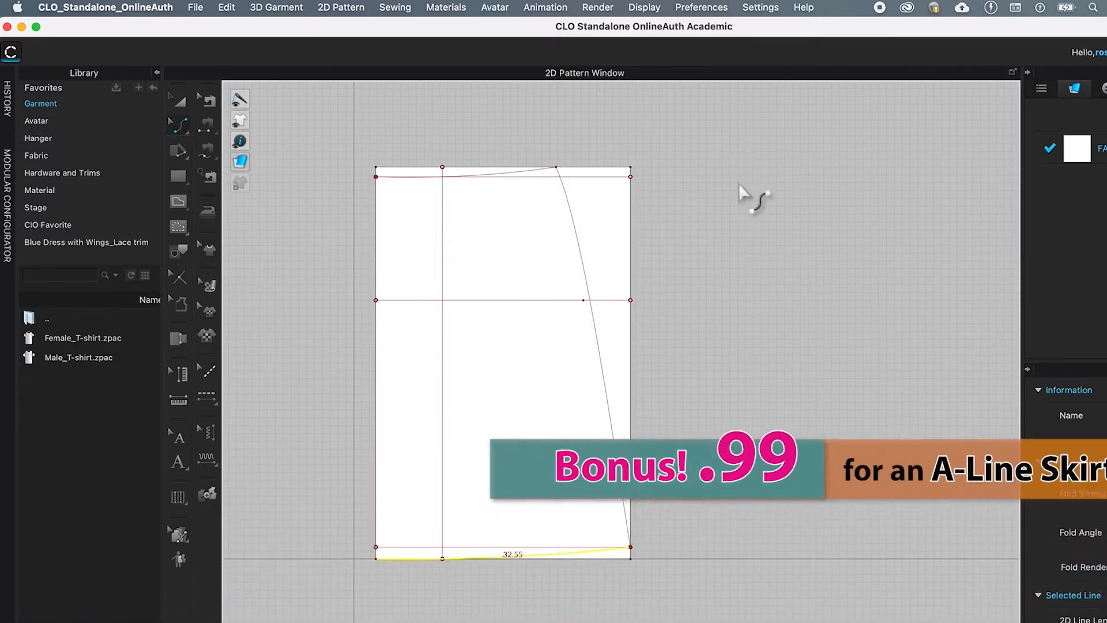
click(750, 202)
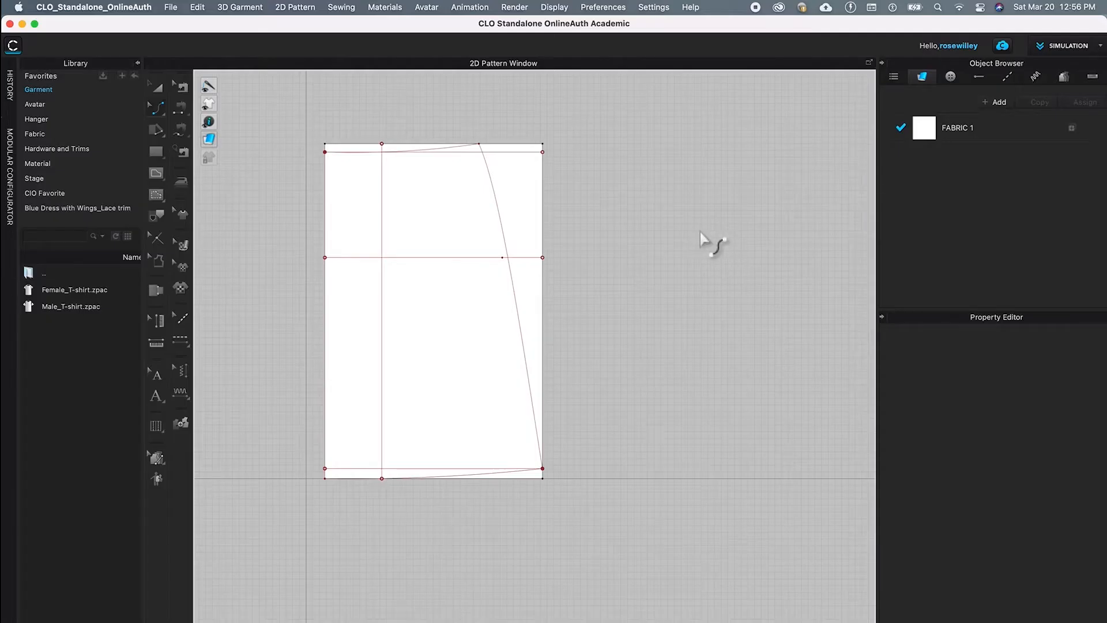
Apply Extend/Trim & Add Point to Pattern Outline to the 50 cm vertical internal line
click(163, 120)
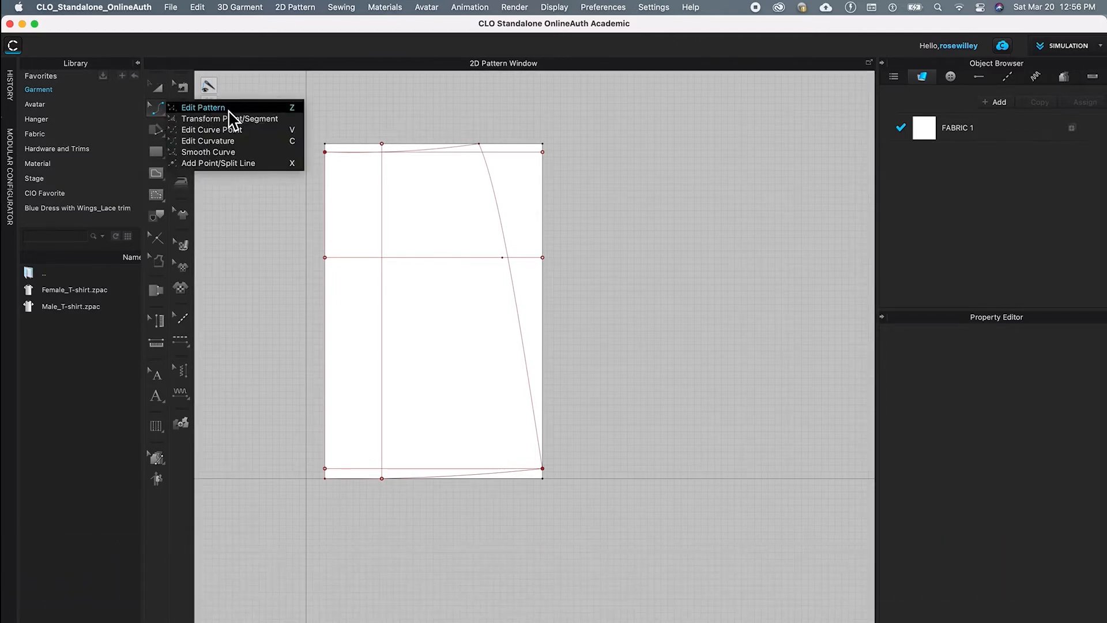
click(247, 119)
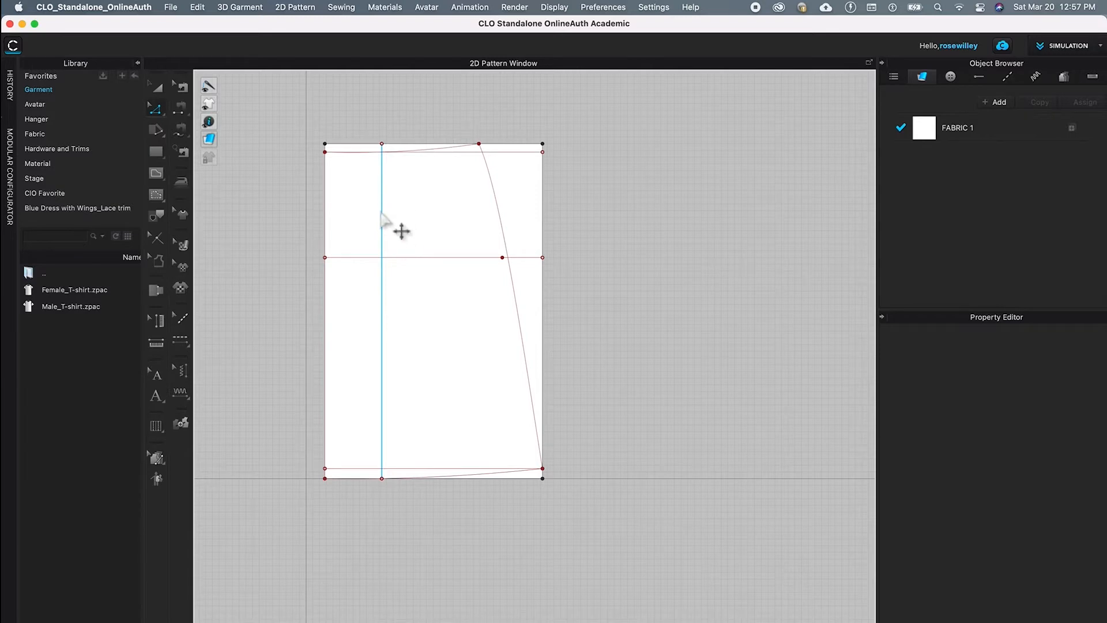
click(382, 230)
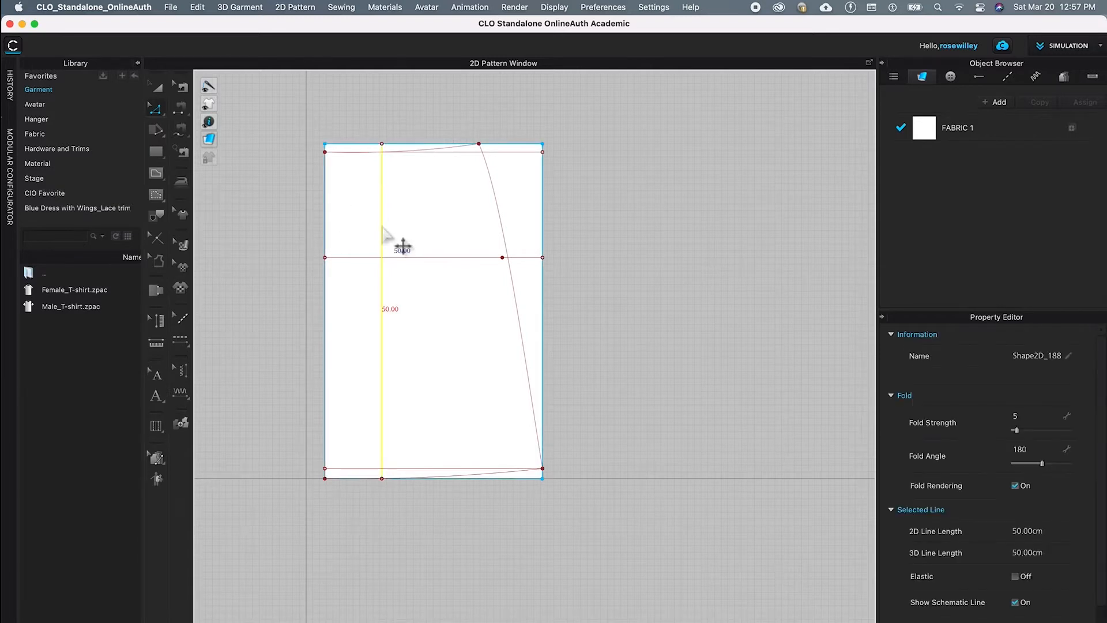
right_click(384, 231)
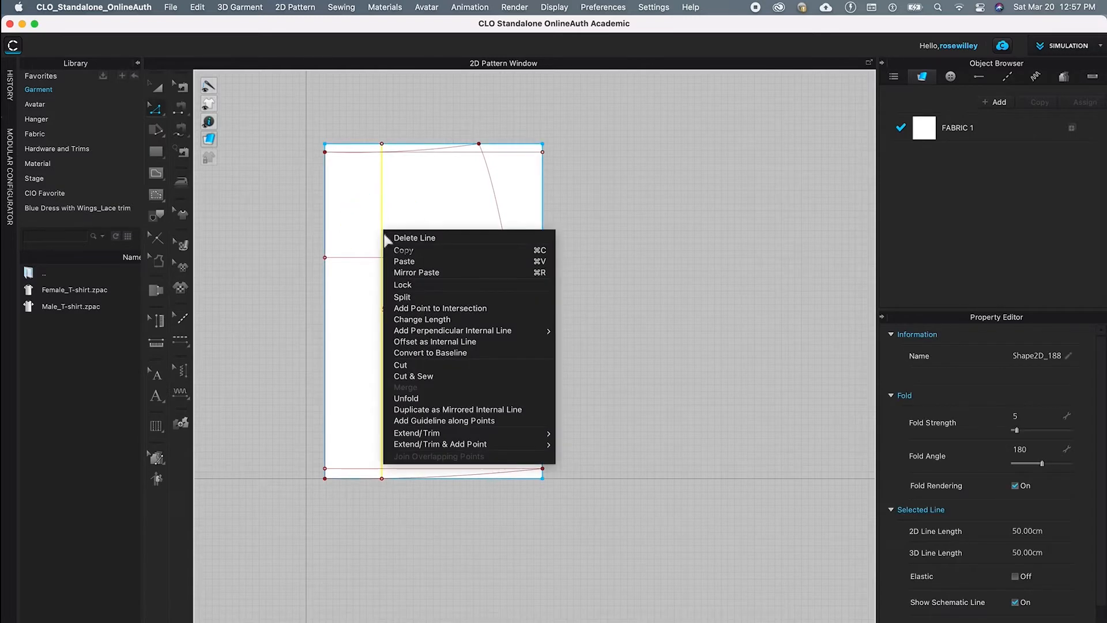
mouse_move(420, 445)
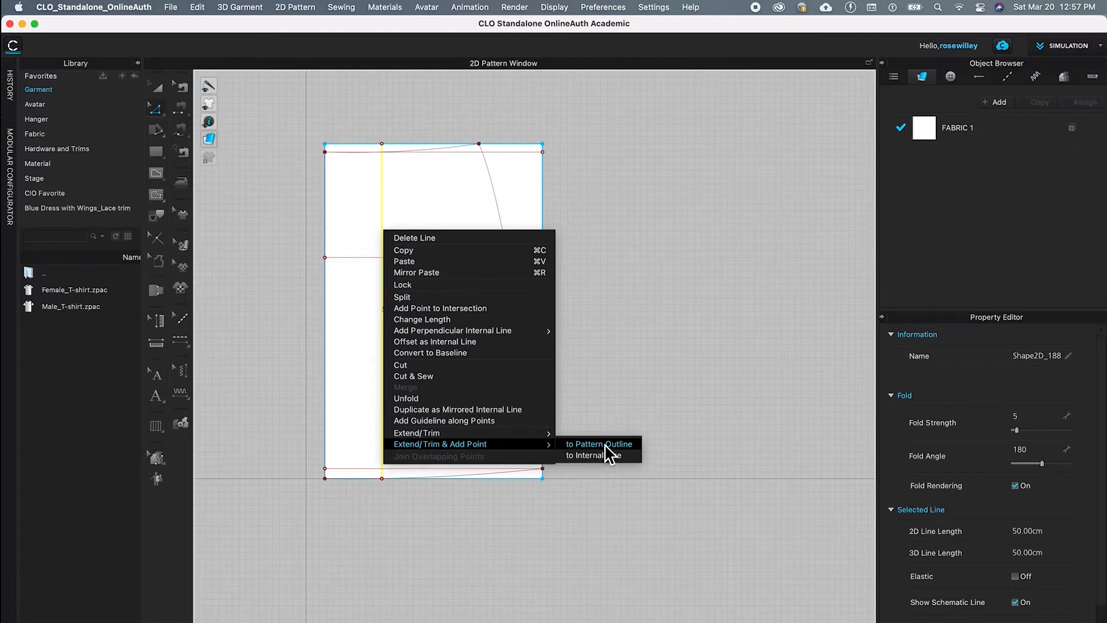
click(628, 447)
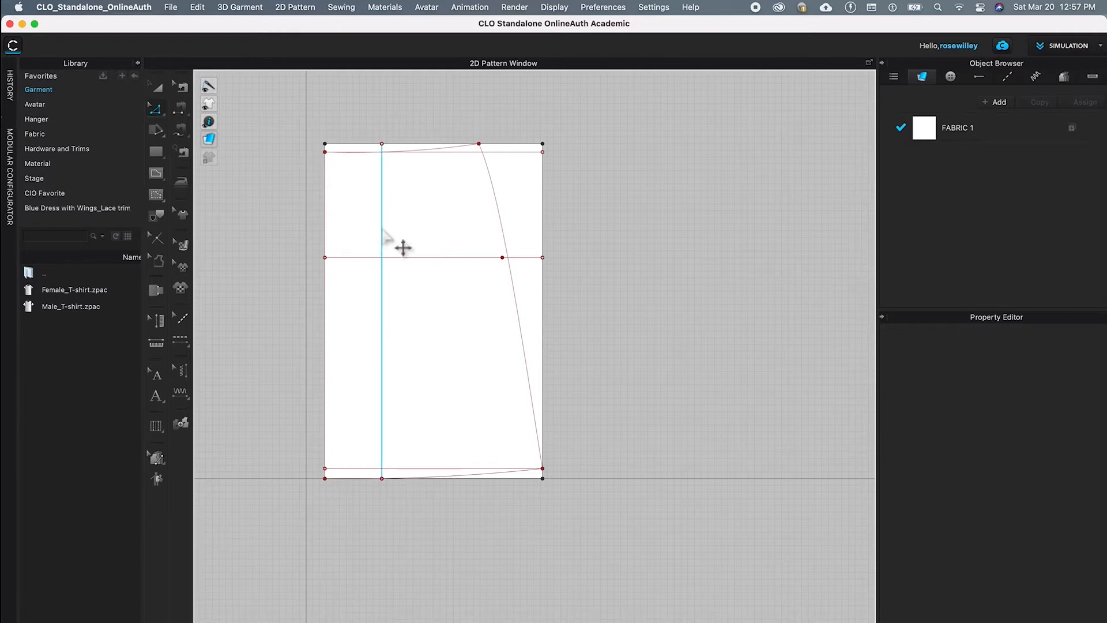
Convert the rectangle's vertical internal line to a baseline
click(381, 231)
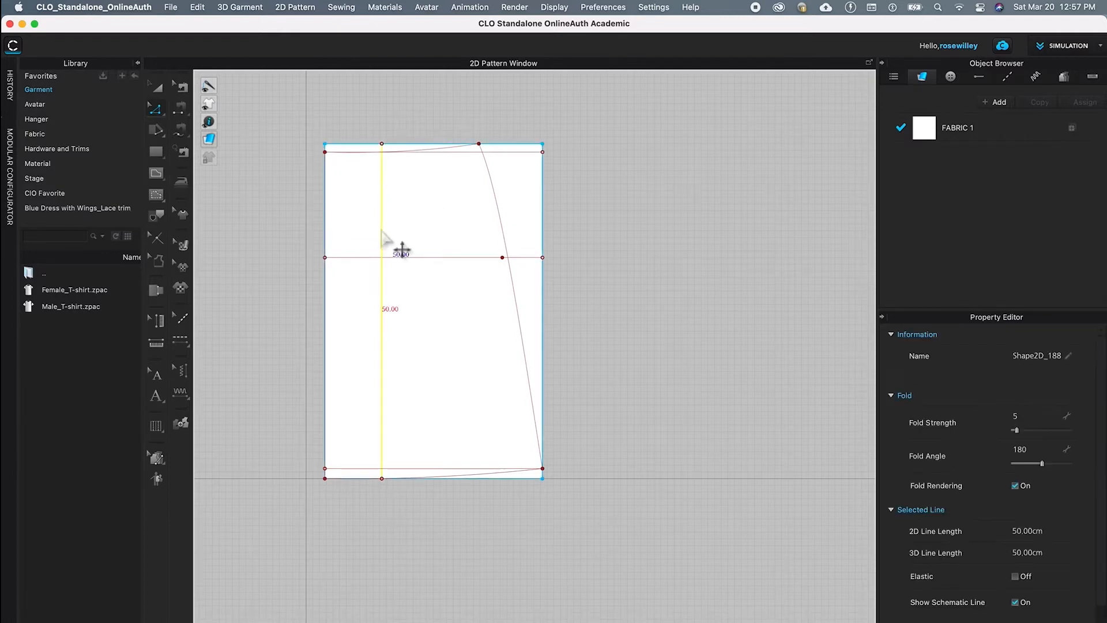
right_click(384, 241)
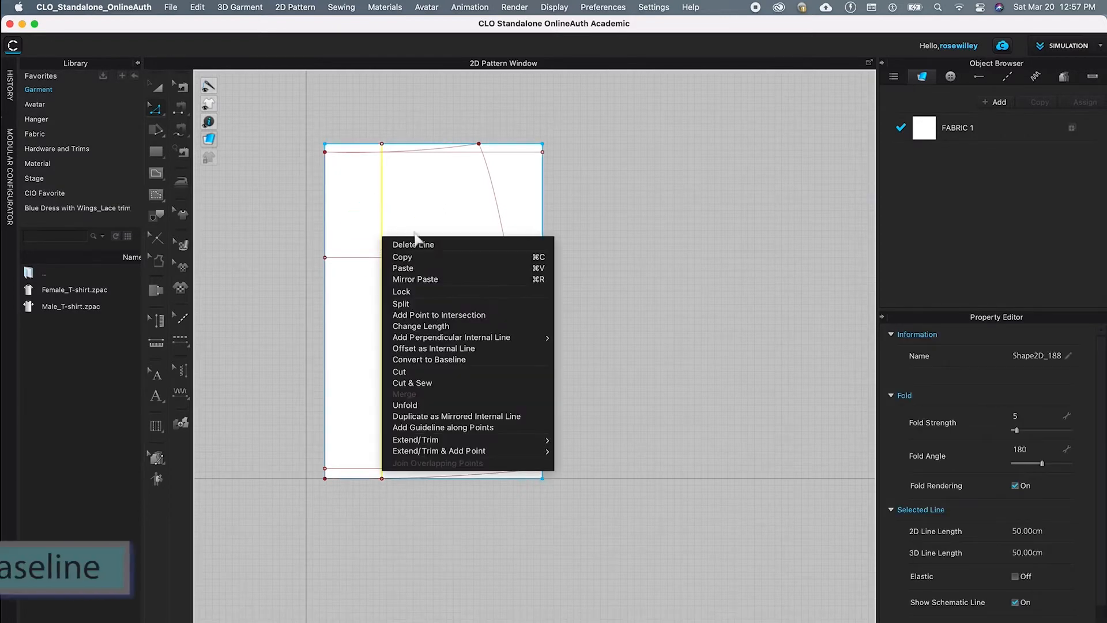
click(450, 359)
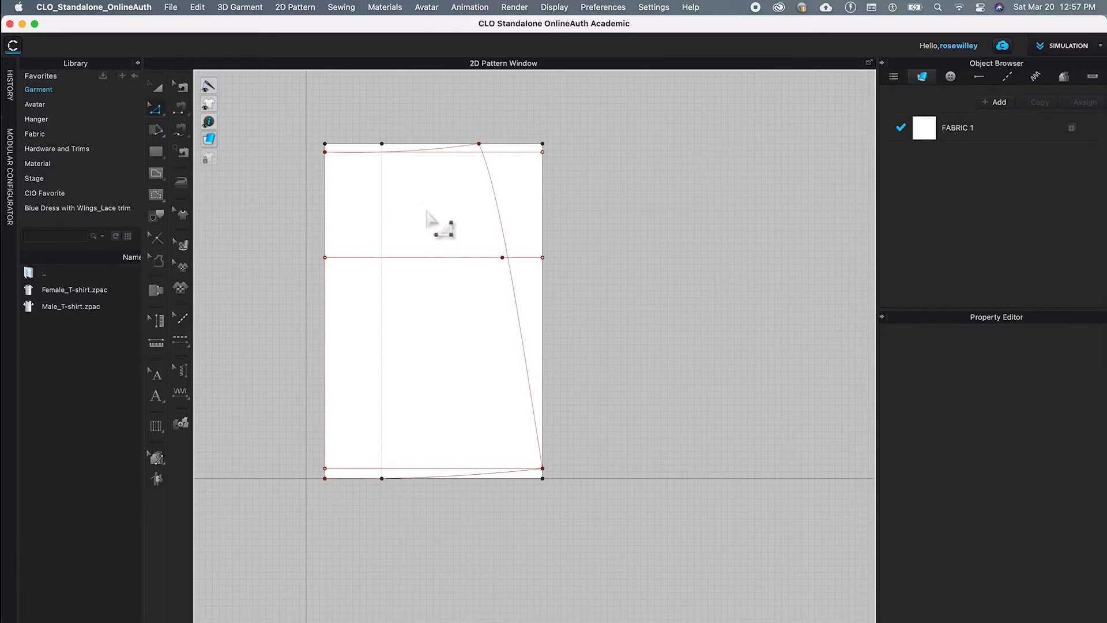
Add a dart at the top-edge point above the vertical baseline, with a total width of 3 cm and a length of 12 cm
click(381, 143)
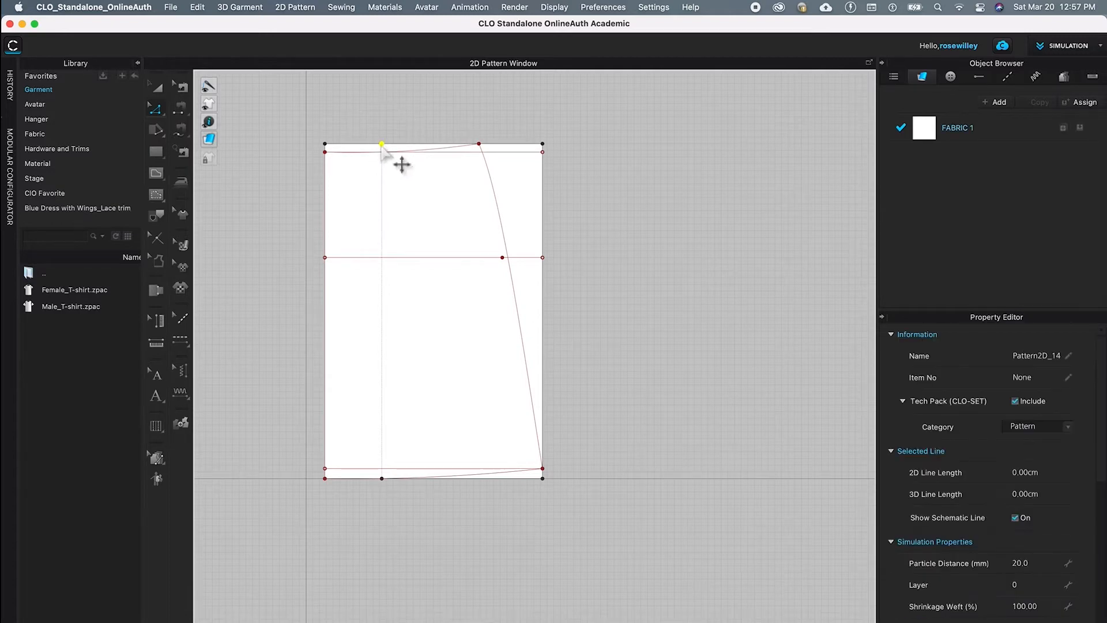
right_click(382, 144)
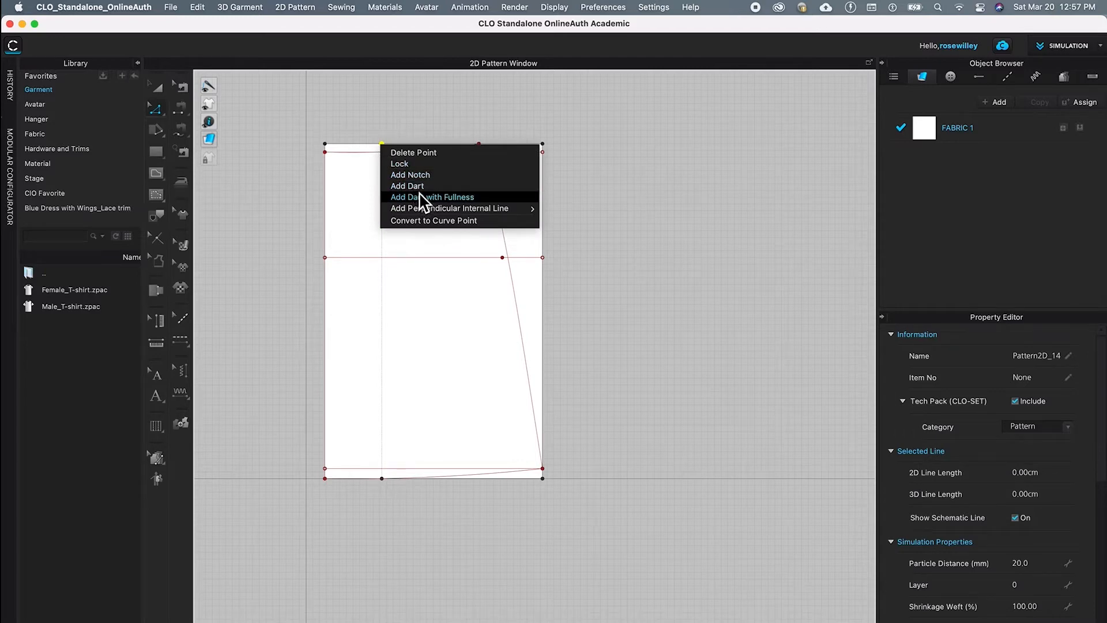
click(478, 187)
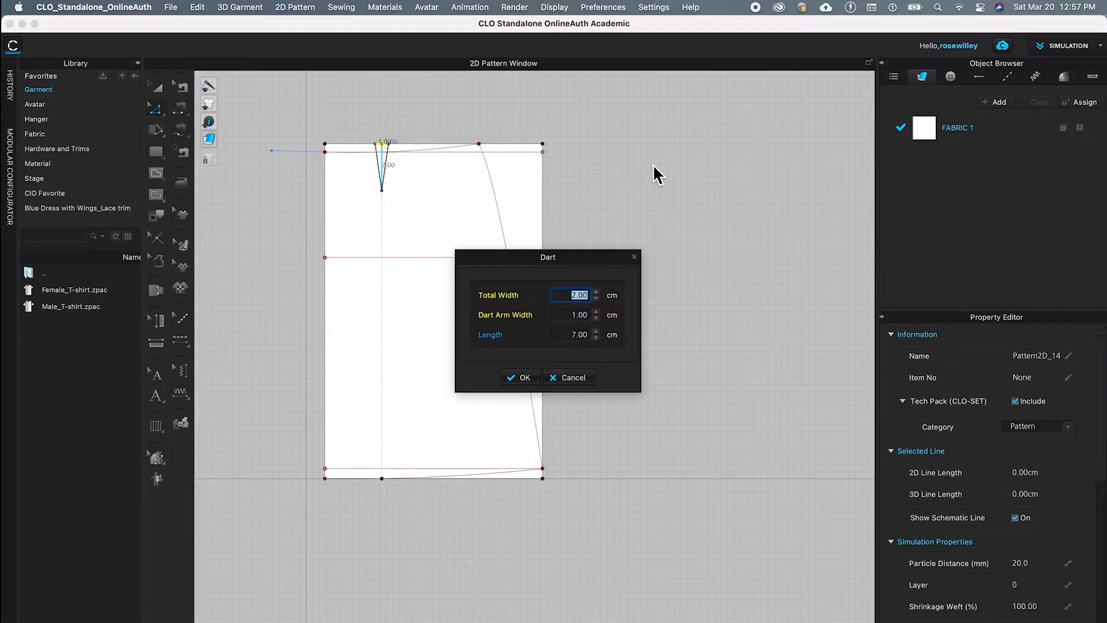
drag(606, 263, 726, 180)
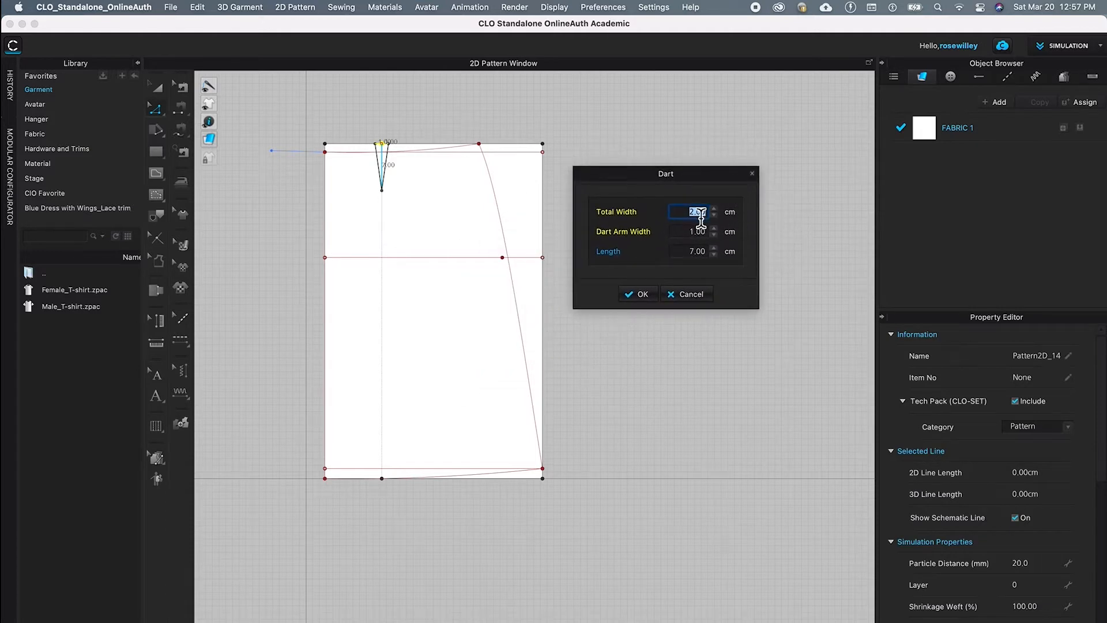
text(3)
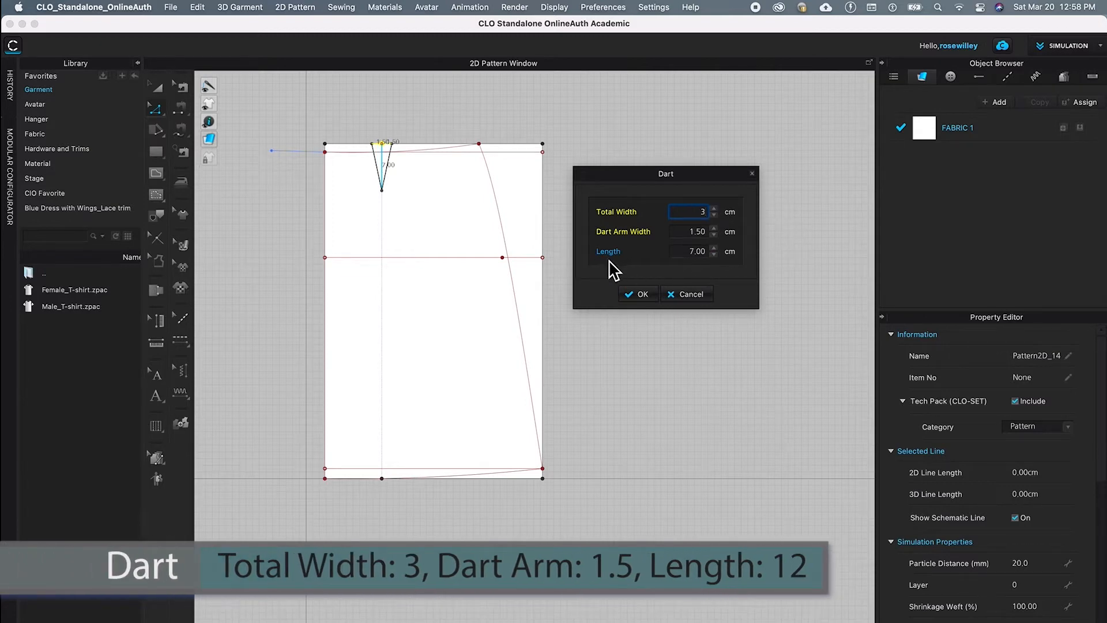
double_click(700, 252)
text(12)
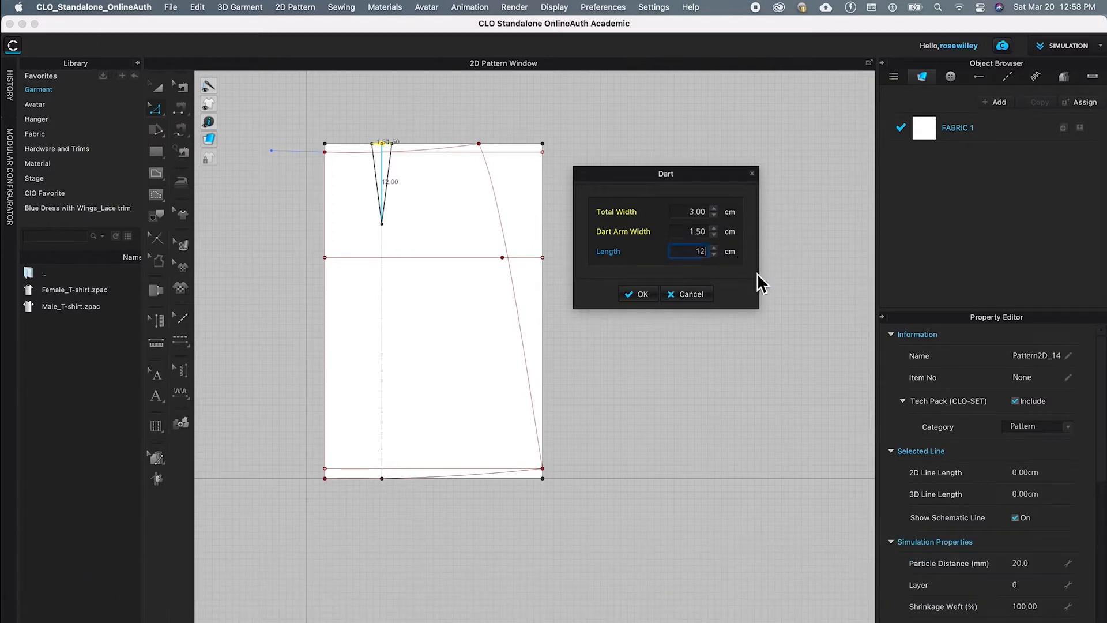
click(640, 294)
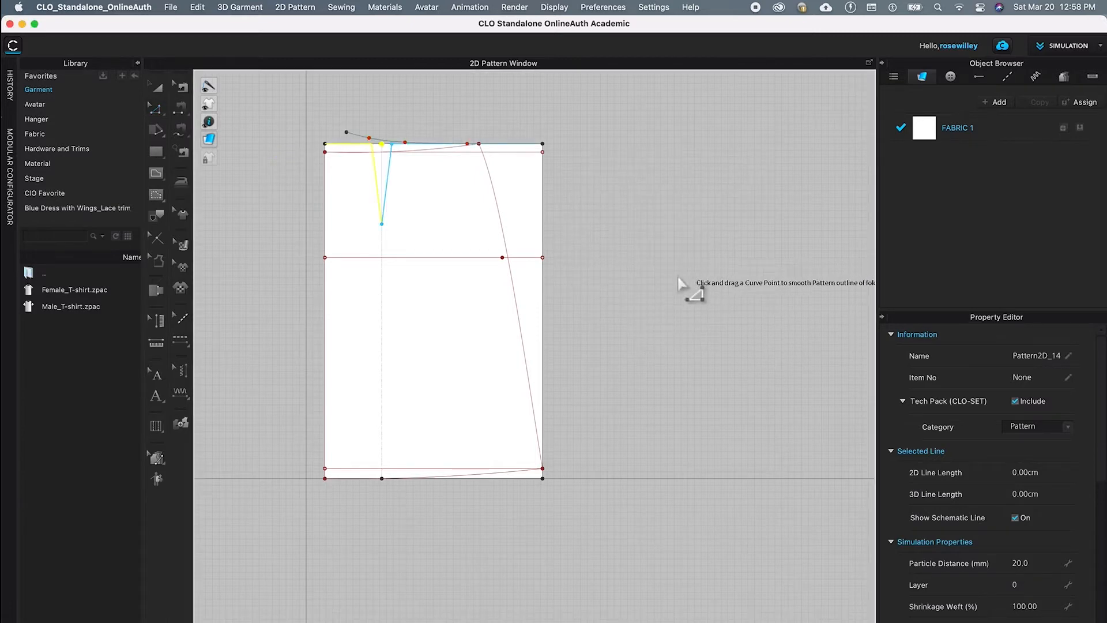
click(702, 236)
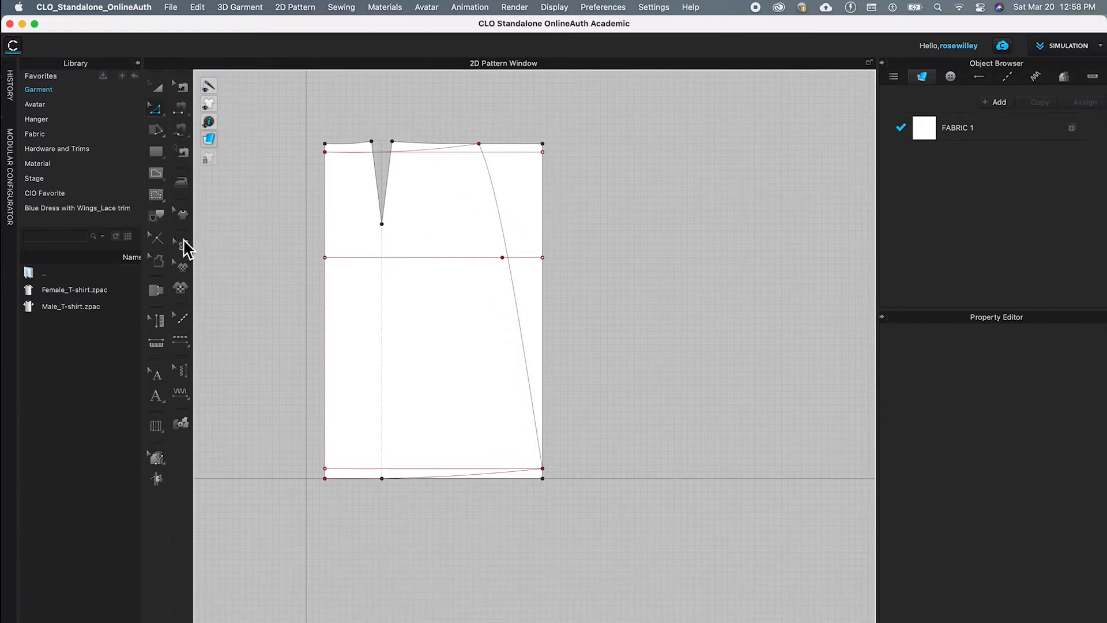
Trace the dart's two legs and the vertical baseline as internal lines
click(160, 216)
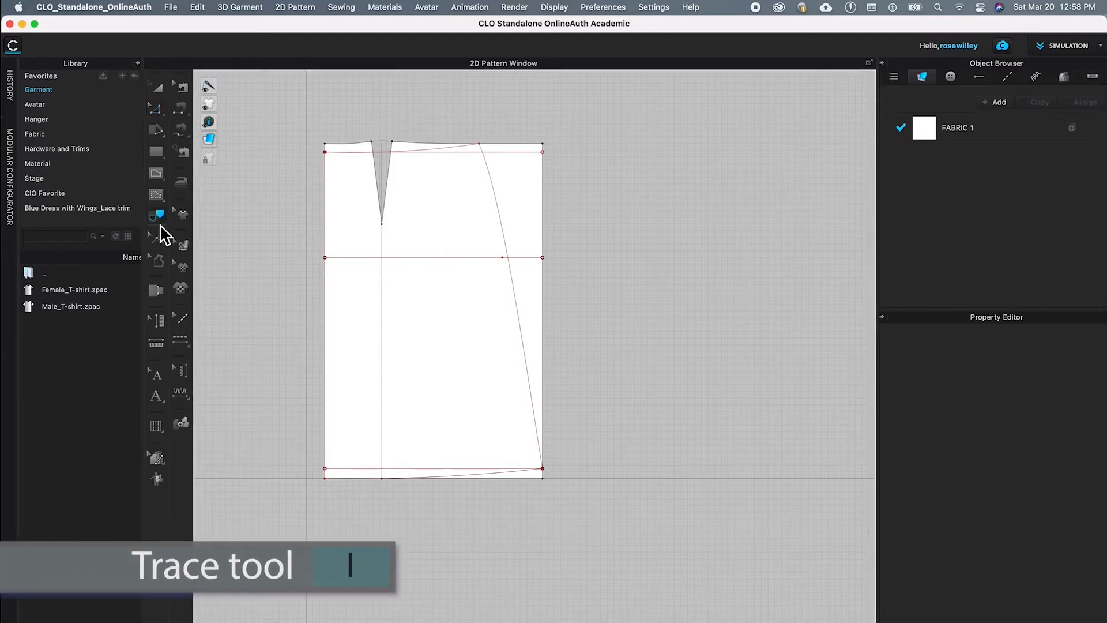
click(379, 184)
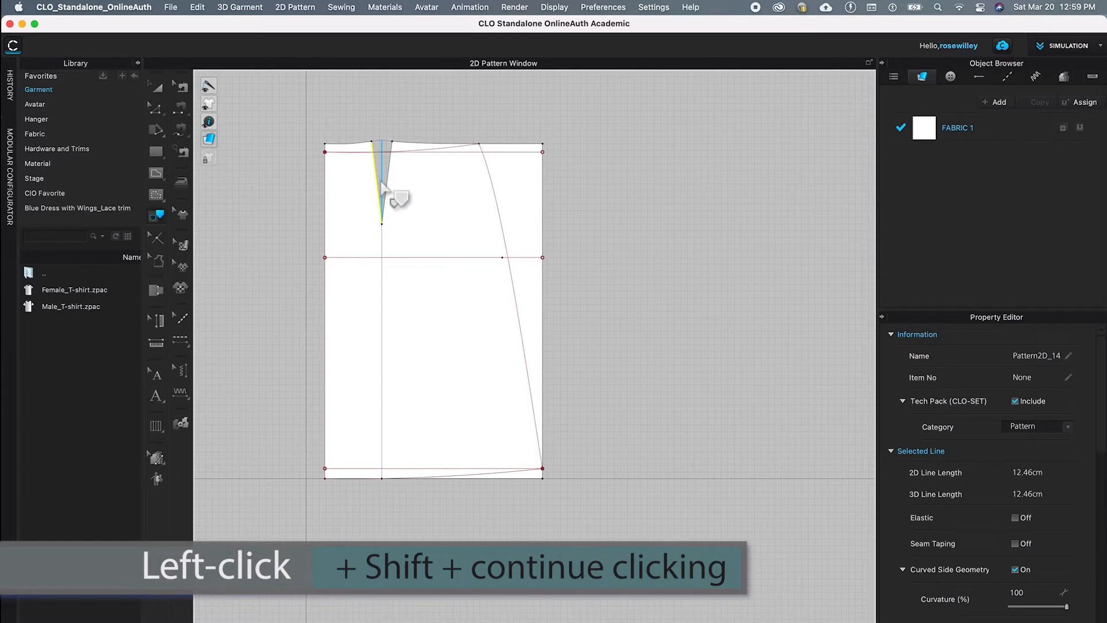
shift+click(388, 178)
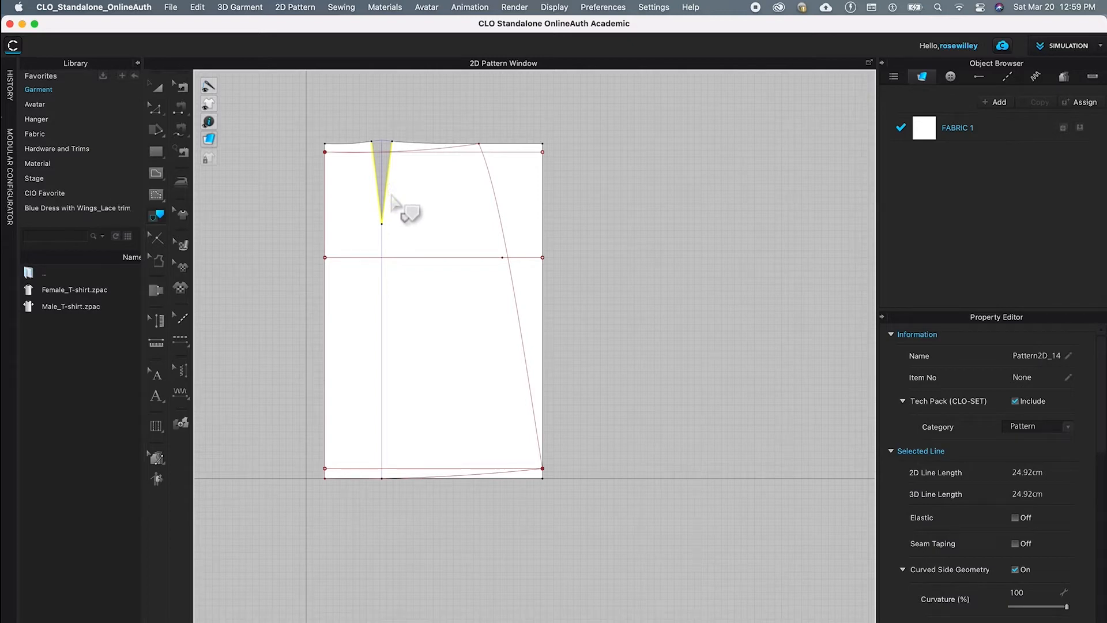
shift+click(381, 332)
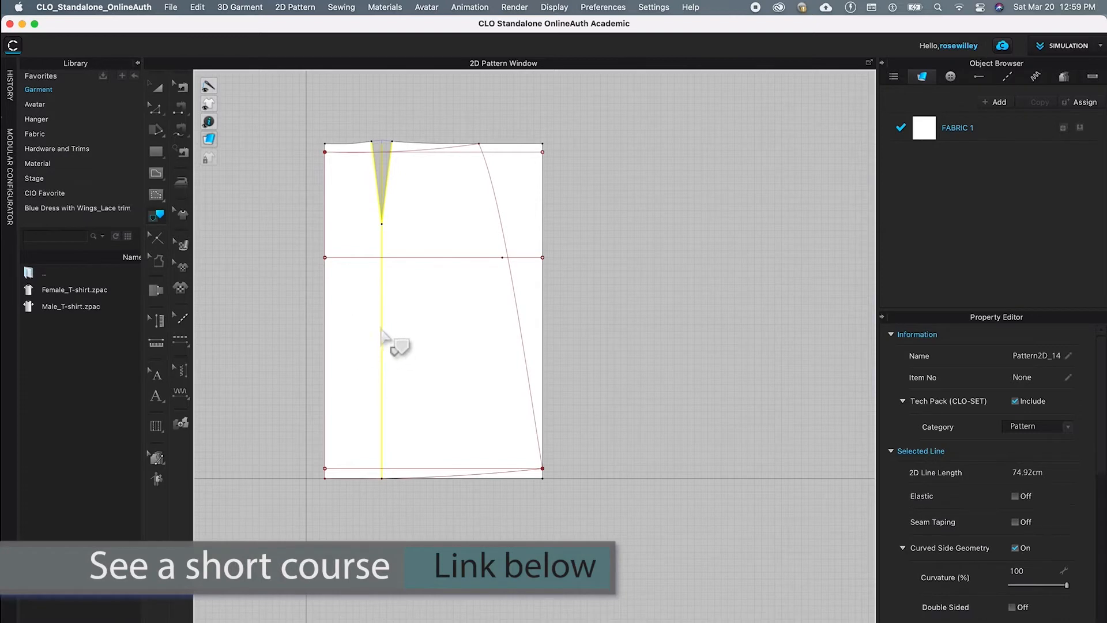
click(450, 234)
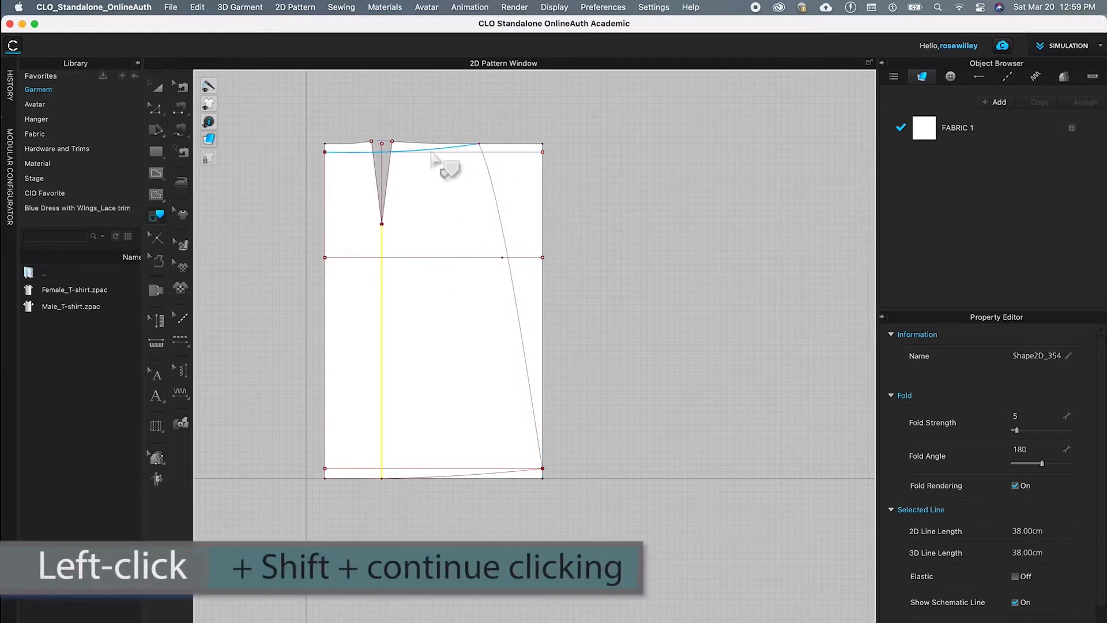
Trace the curved waistline, side seam, hem and center edge as a pattern, placing the copy about 39 cm to the right of the original
click(455, 150)
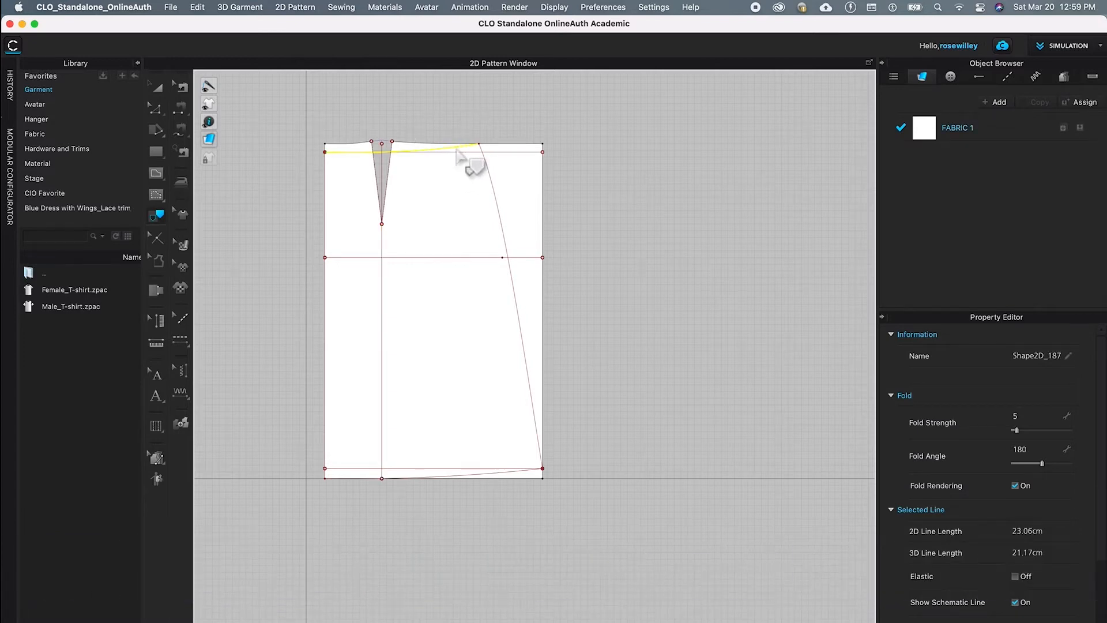
shift+click(504, 232)
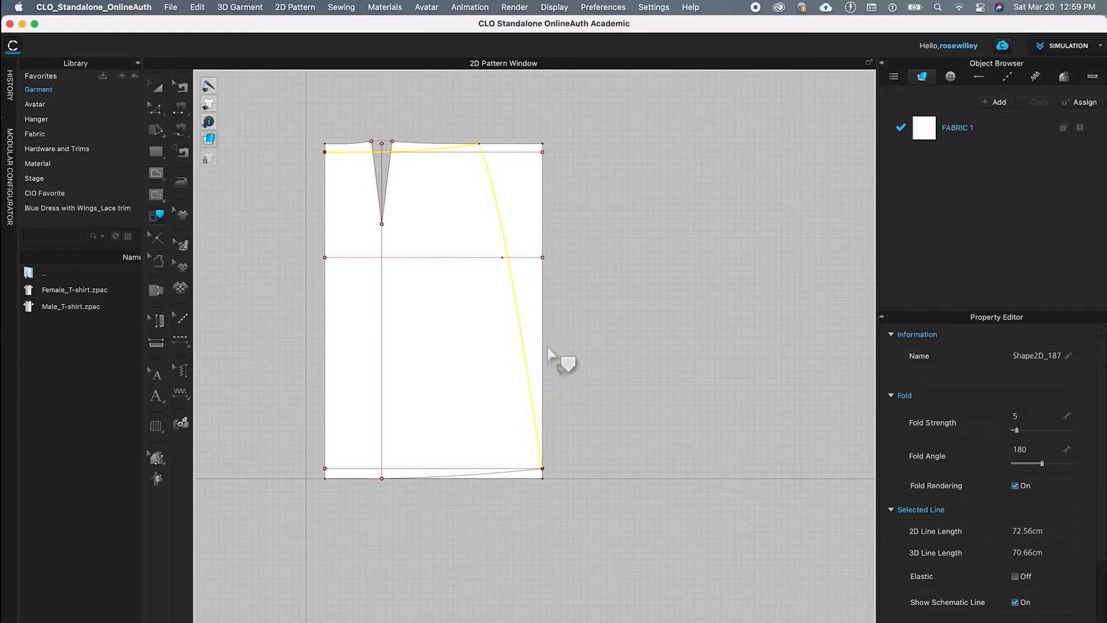
shift+click(487, 478)
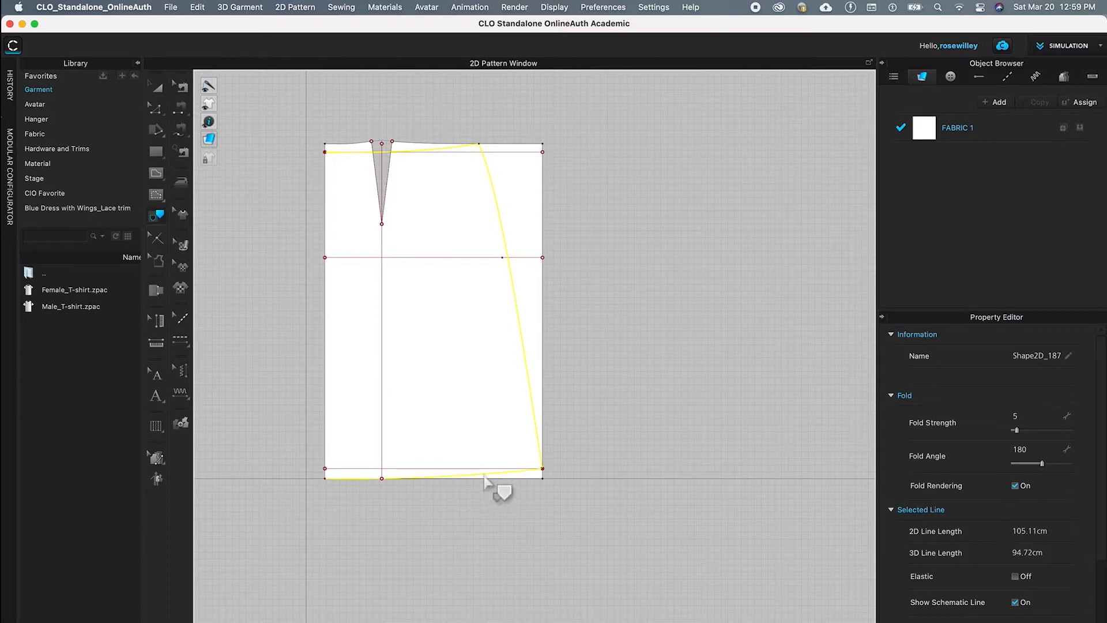
shift+click(325, 319)
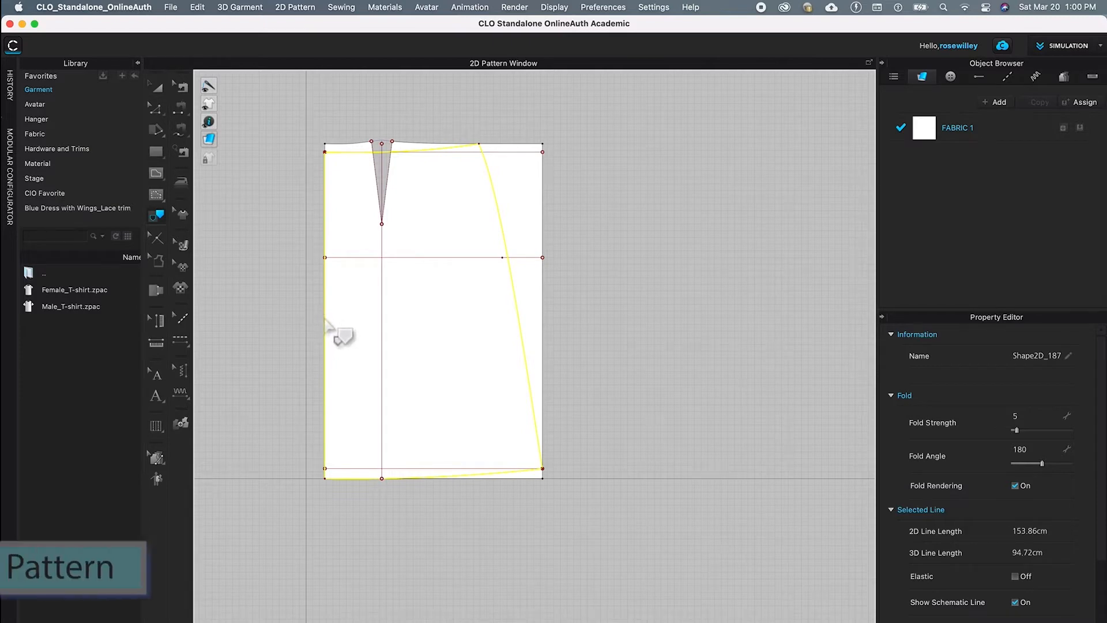
right_click(324, 320)
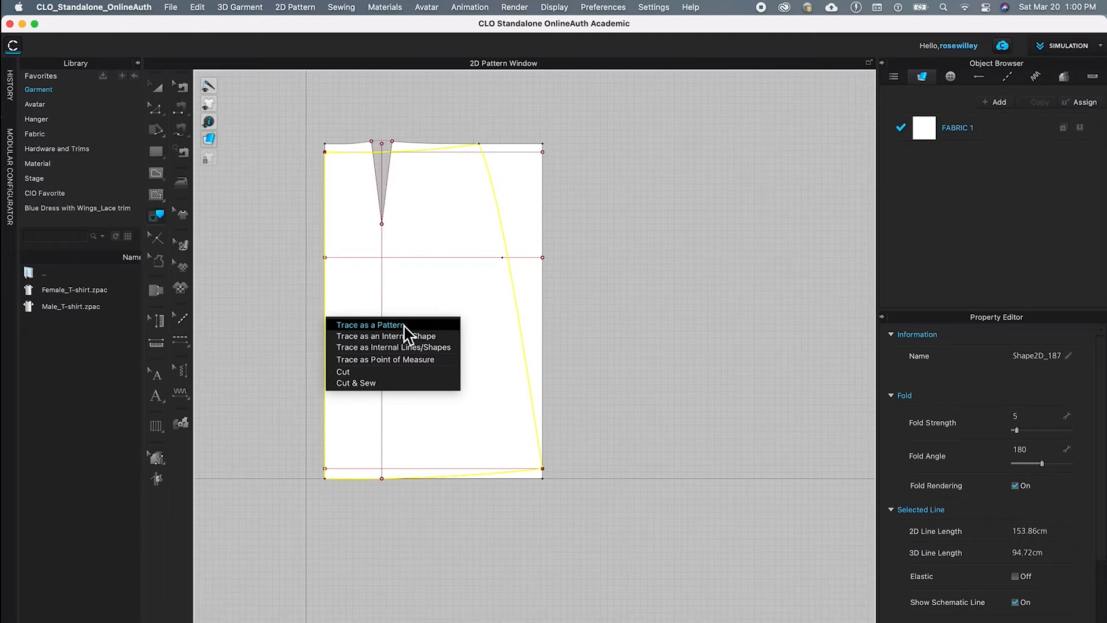
click(426, 326)
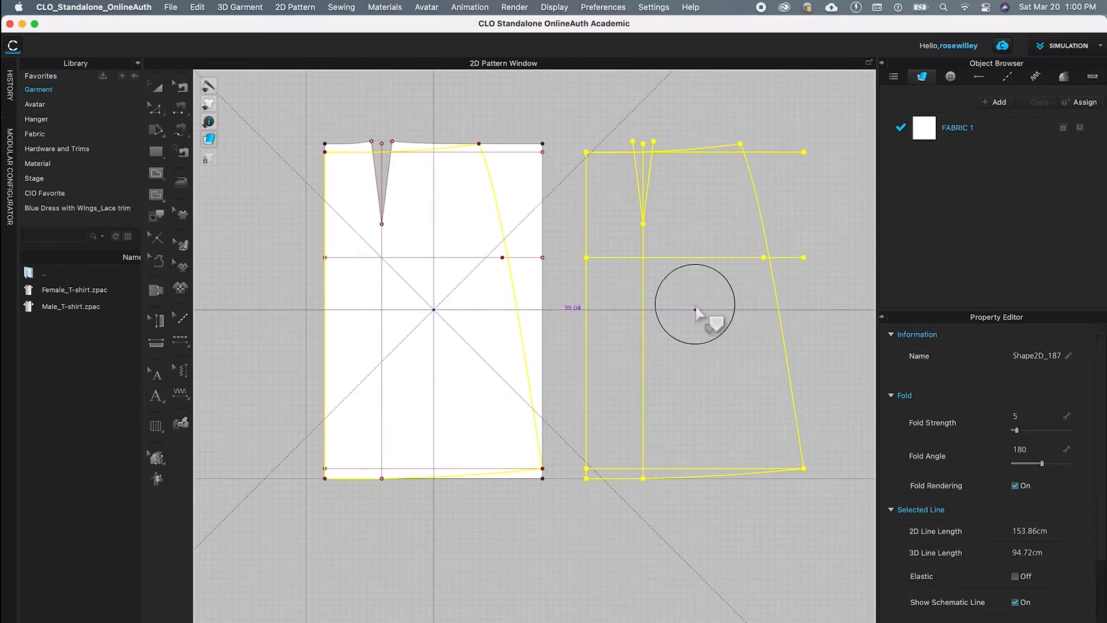
shift+click(695, 306)
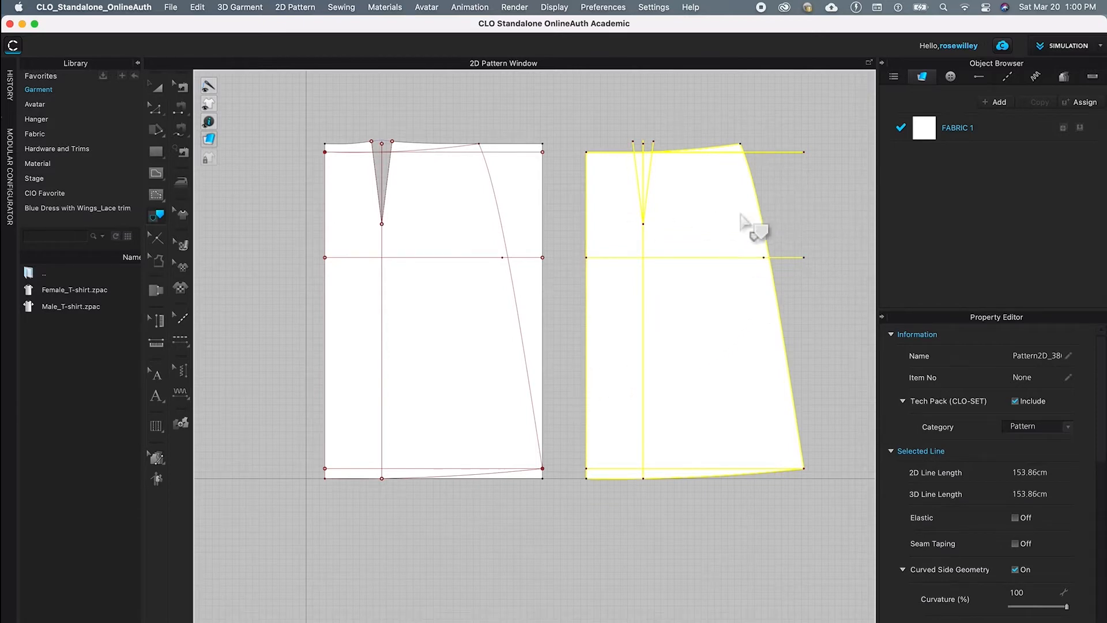
click(842, 218)
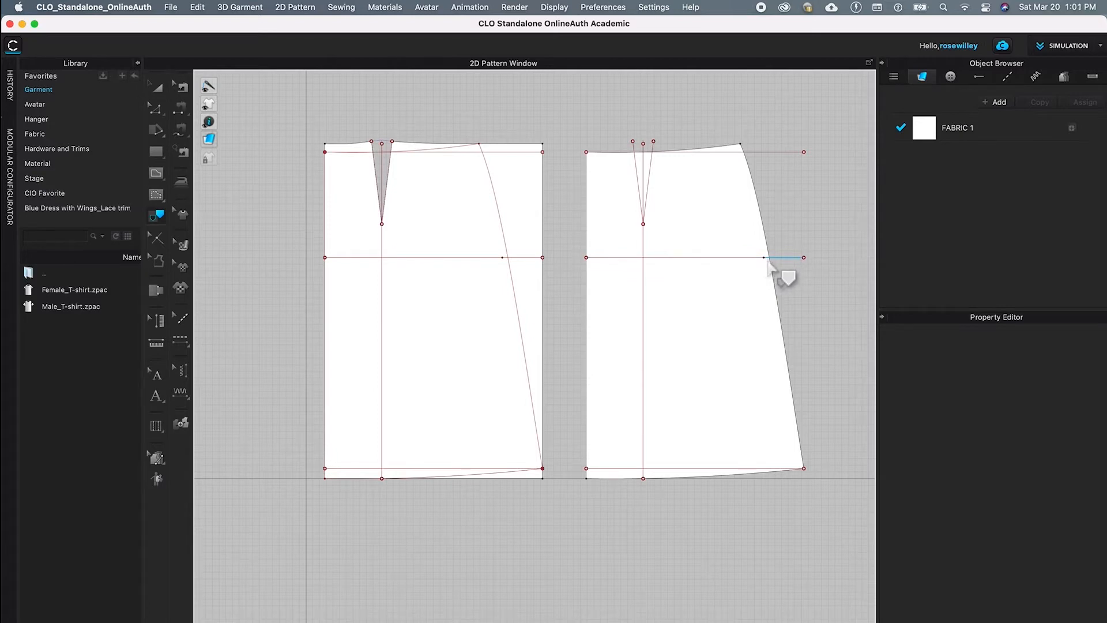
Delete the stray internal point beside the side seam on the hip line of the traced skirt piece
click(158, 117)
click(162, 111)
click(160, 112)
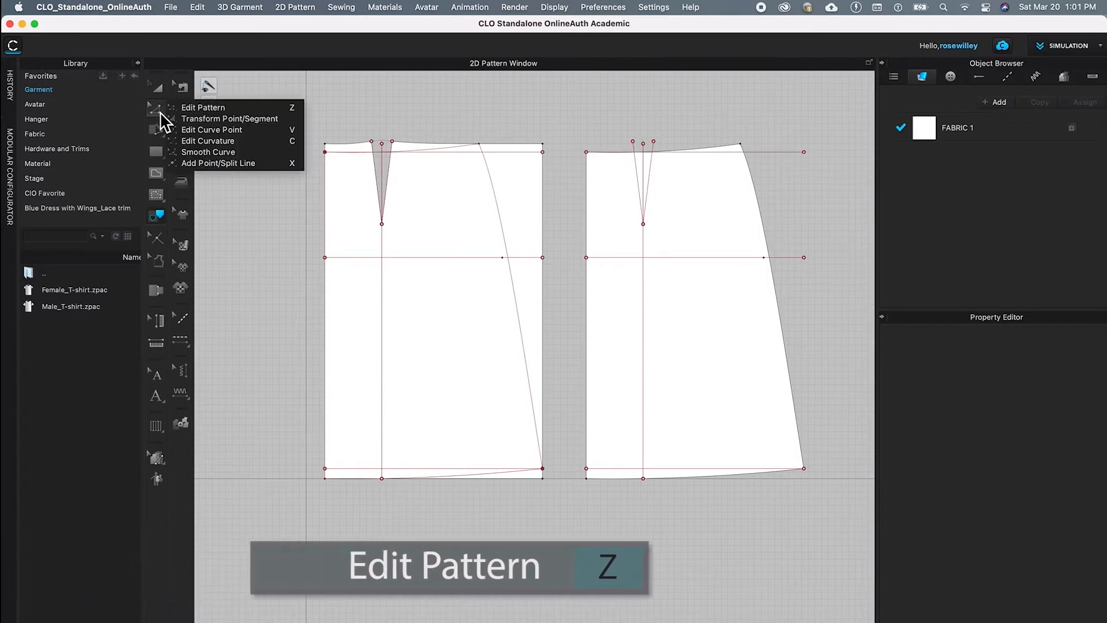
click(245, 109)
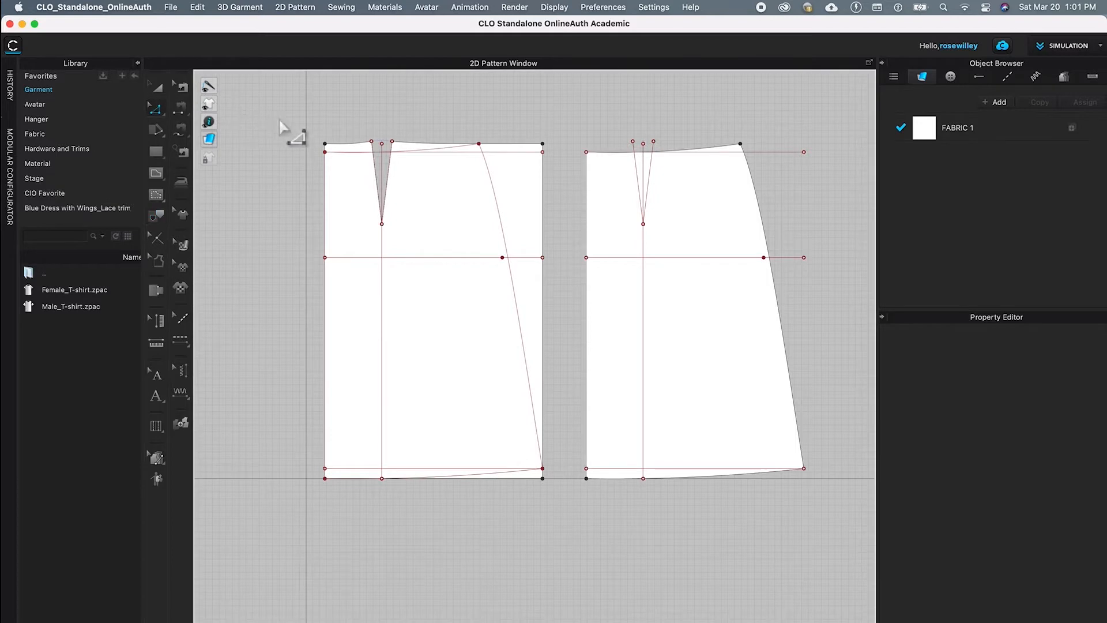
click(765, 260)
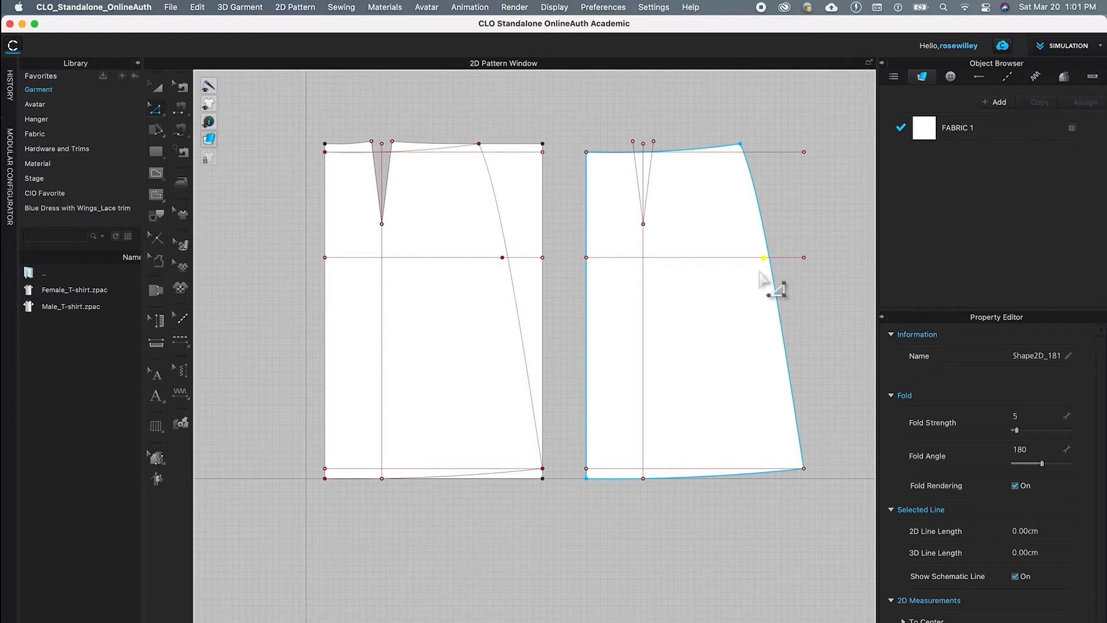
key(Delete)
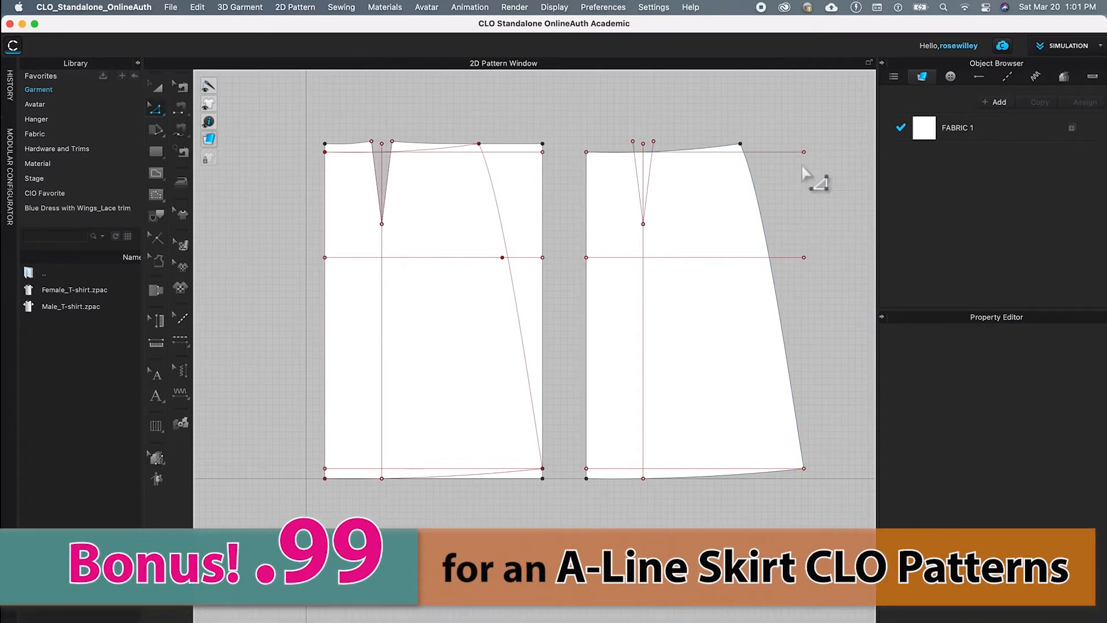
Trim the three horizontal internal lines of the traced skirt piece to the pattern outline
click(780, 153)
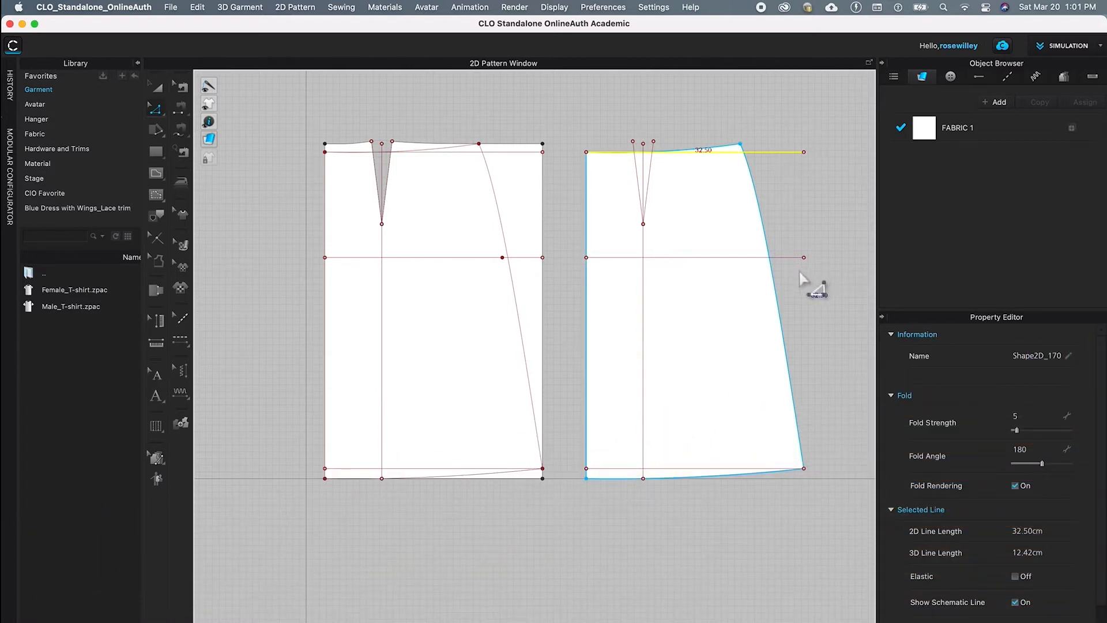
shift+click(788, 259)
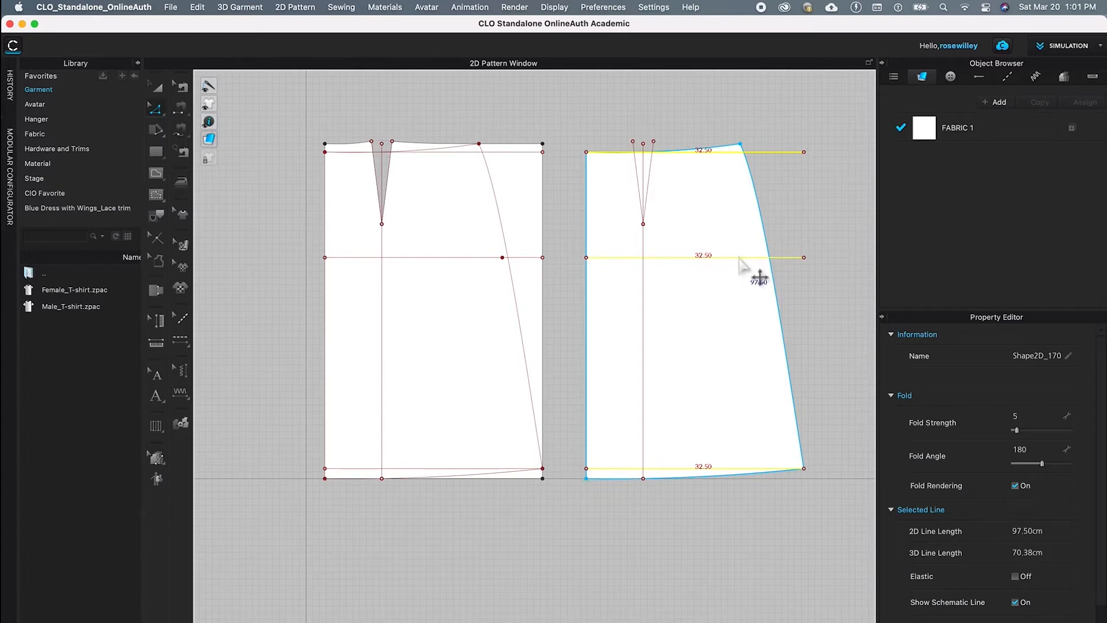
right_click(741, 261)
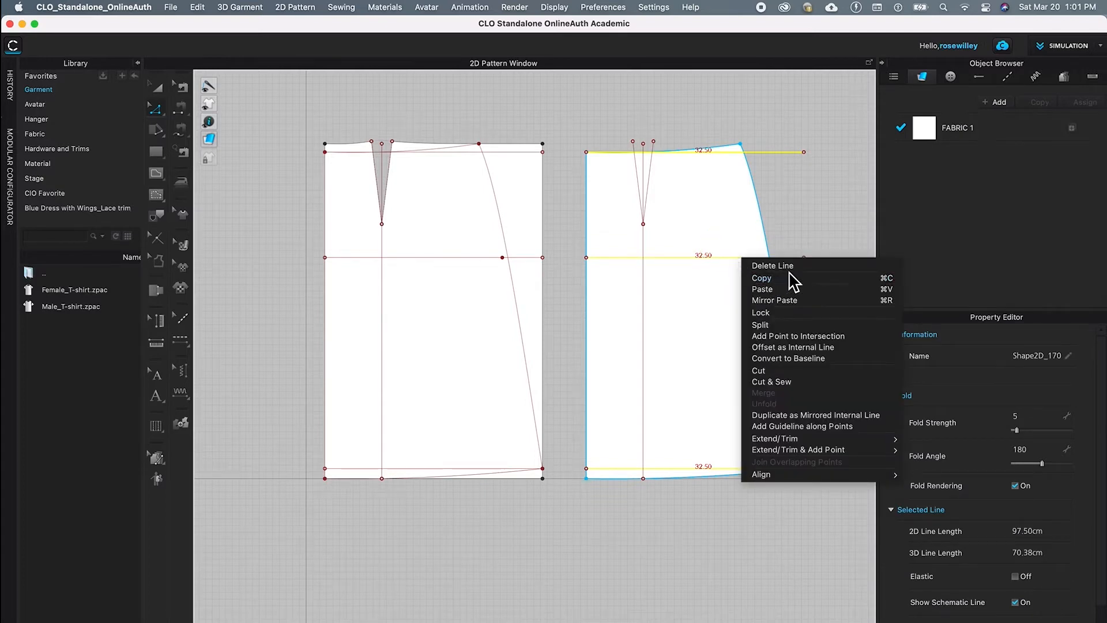
mouse_move(782, 451)
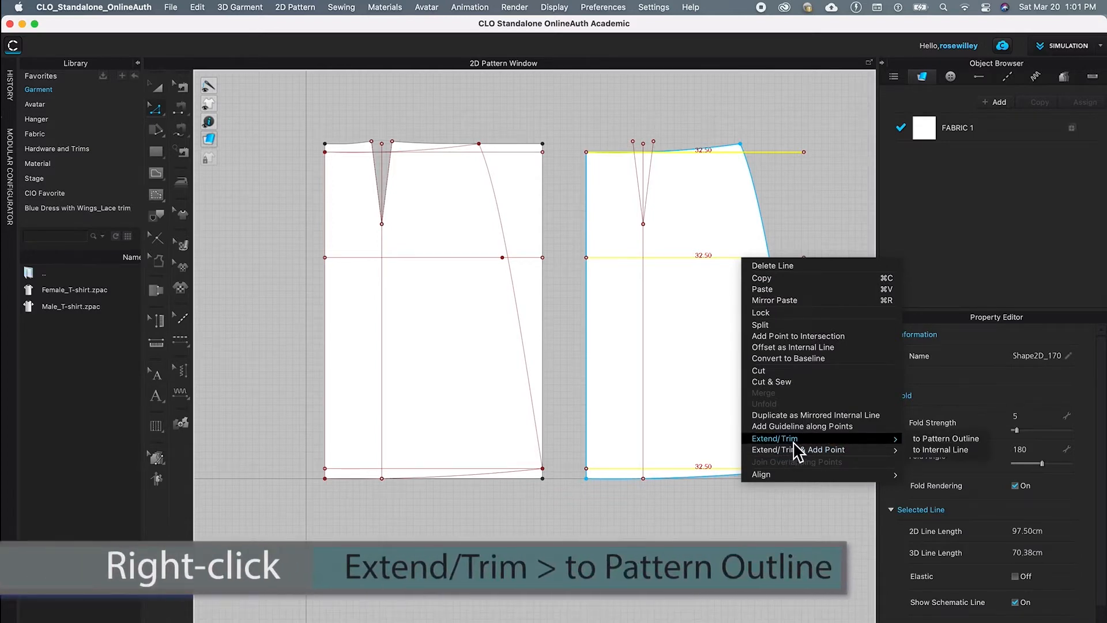
mouse_move(893, 439)
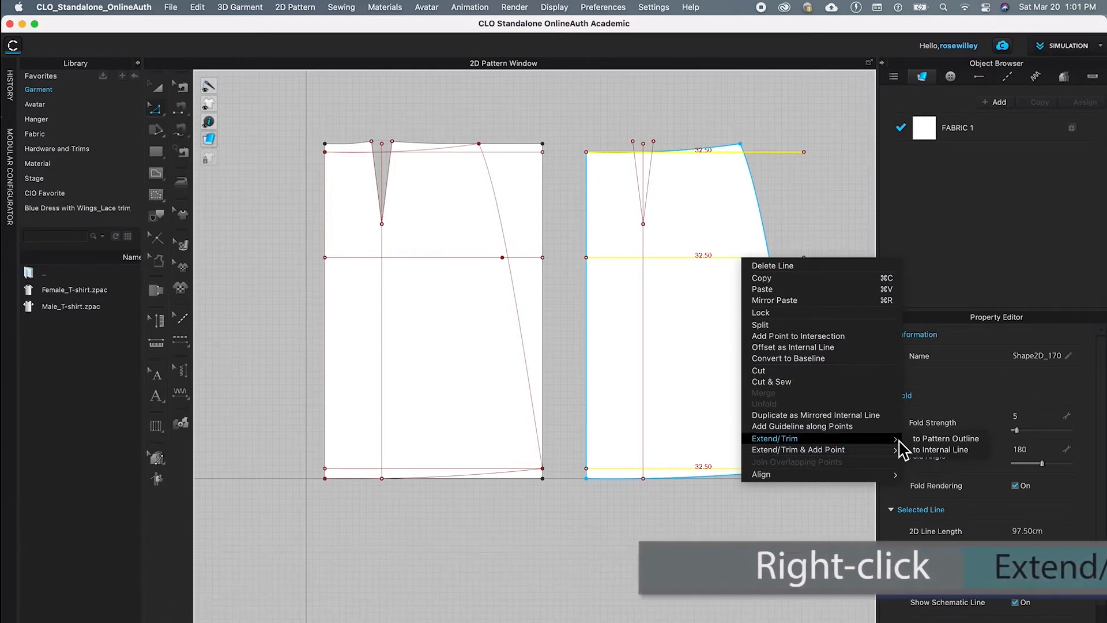
click(954, 441)
click(835, 223)
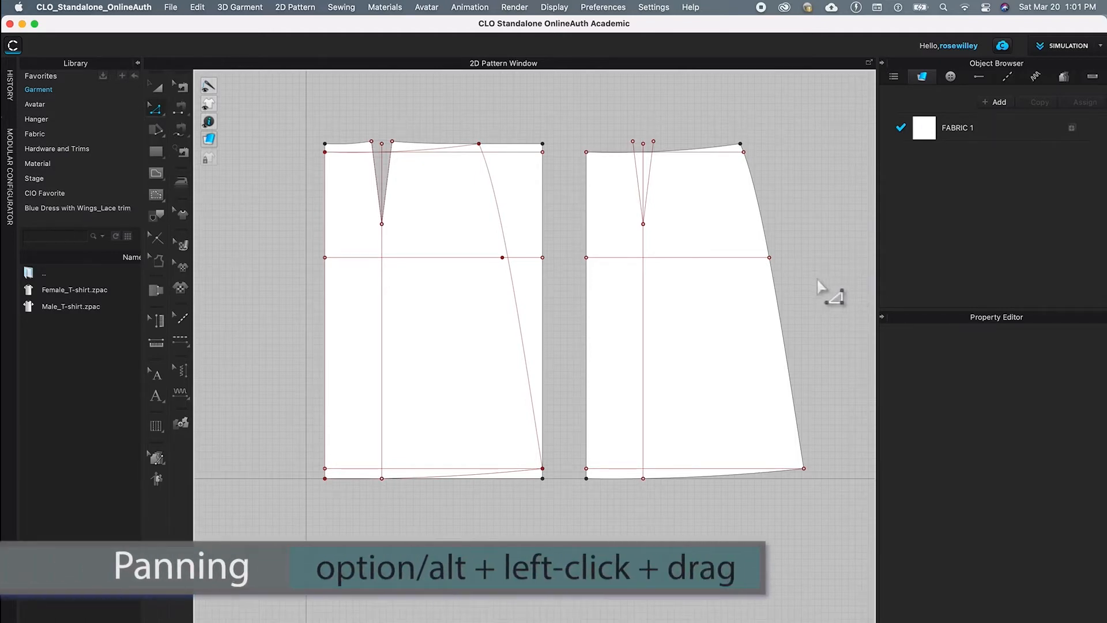
Convert the traced skirt's three horizontal lines and the vertical line through the dart to baselines
alt+drag(824, 287, 762, 310)
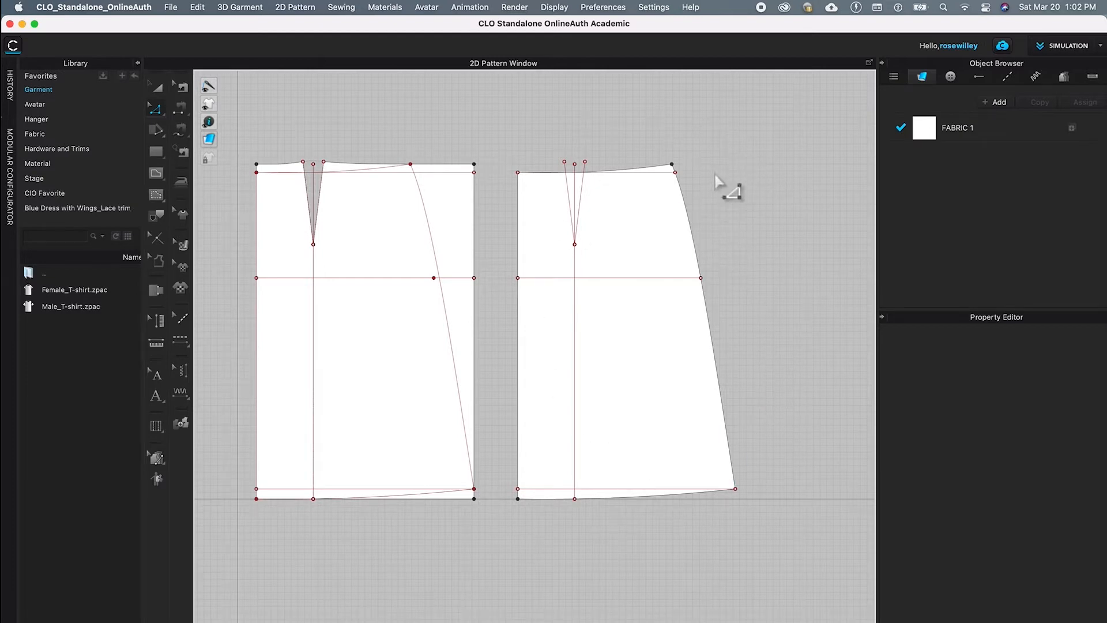
click(684, 193)
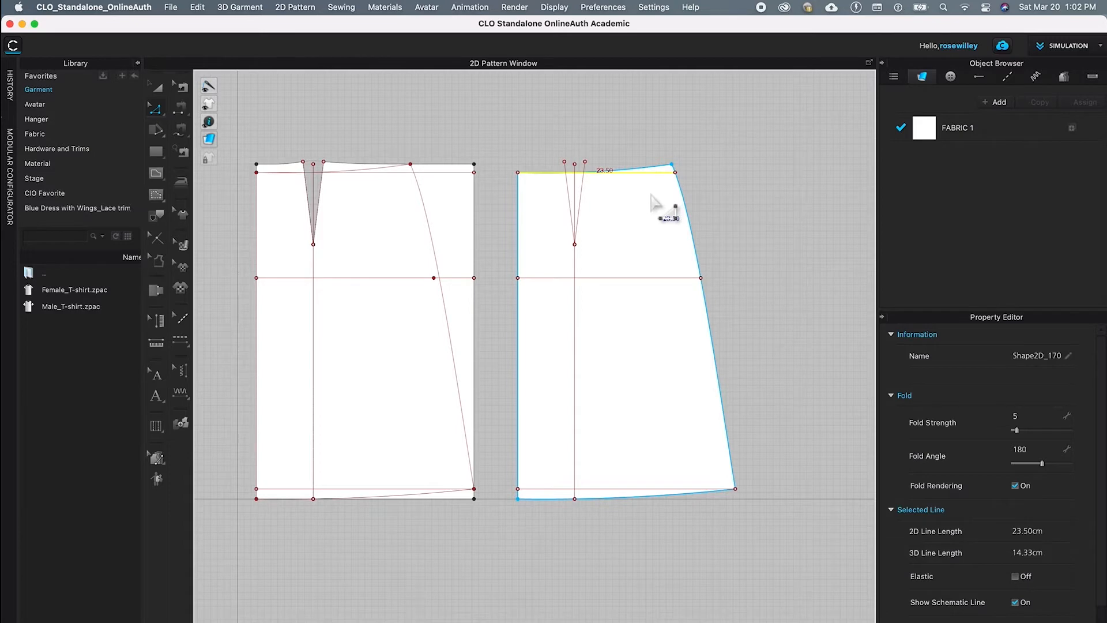
shift+click(657, 282)
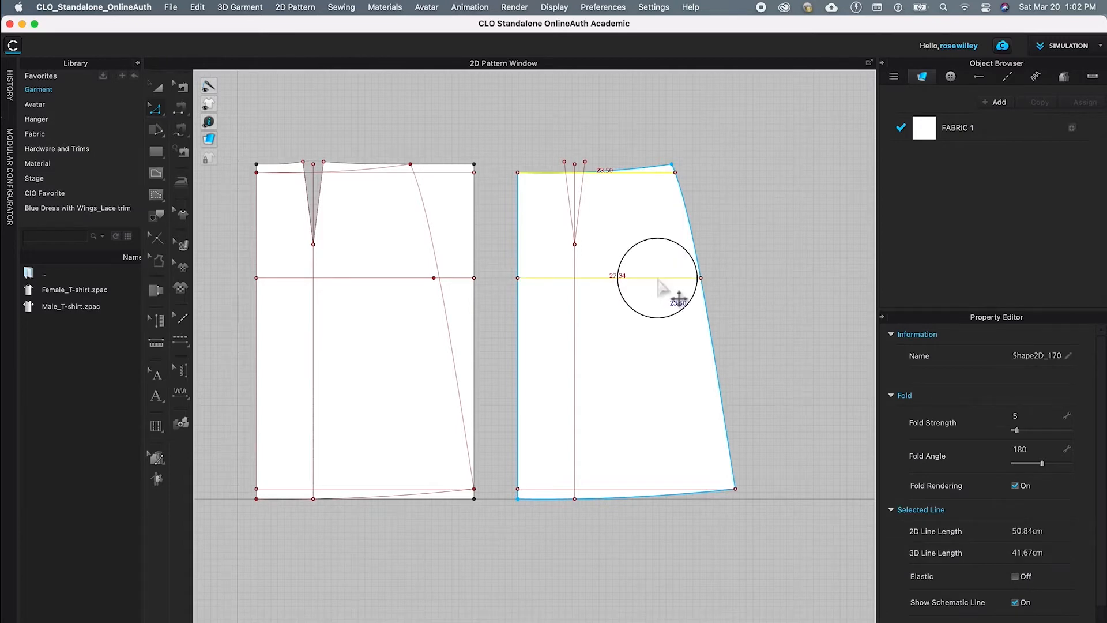
shift+click(630, 496)
shift+click(575, 352)
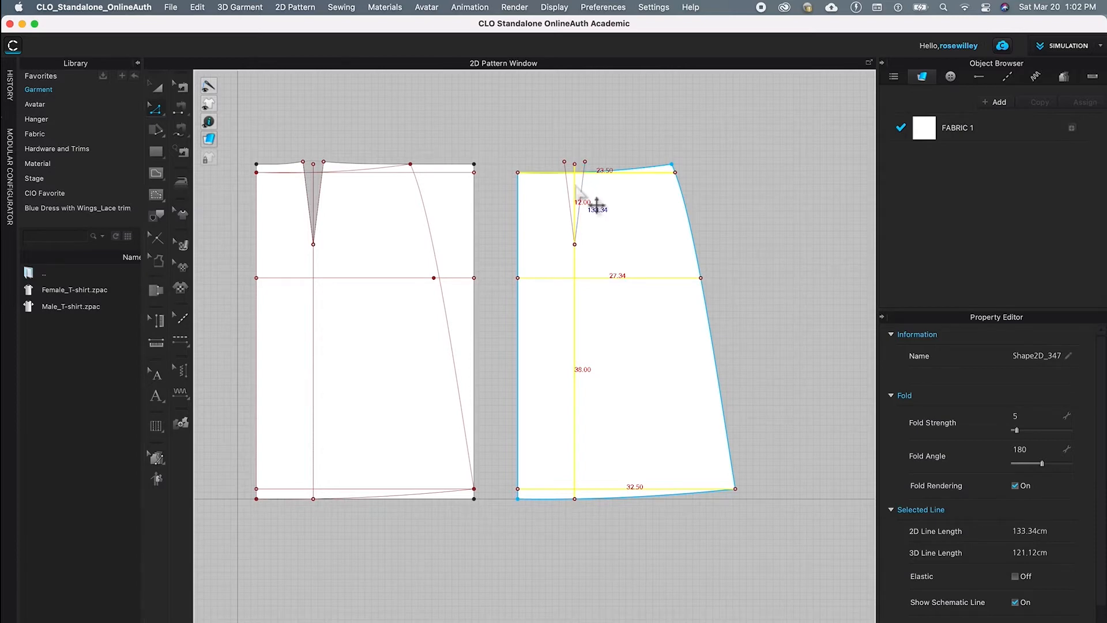
right_click(593, 204)
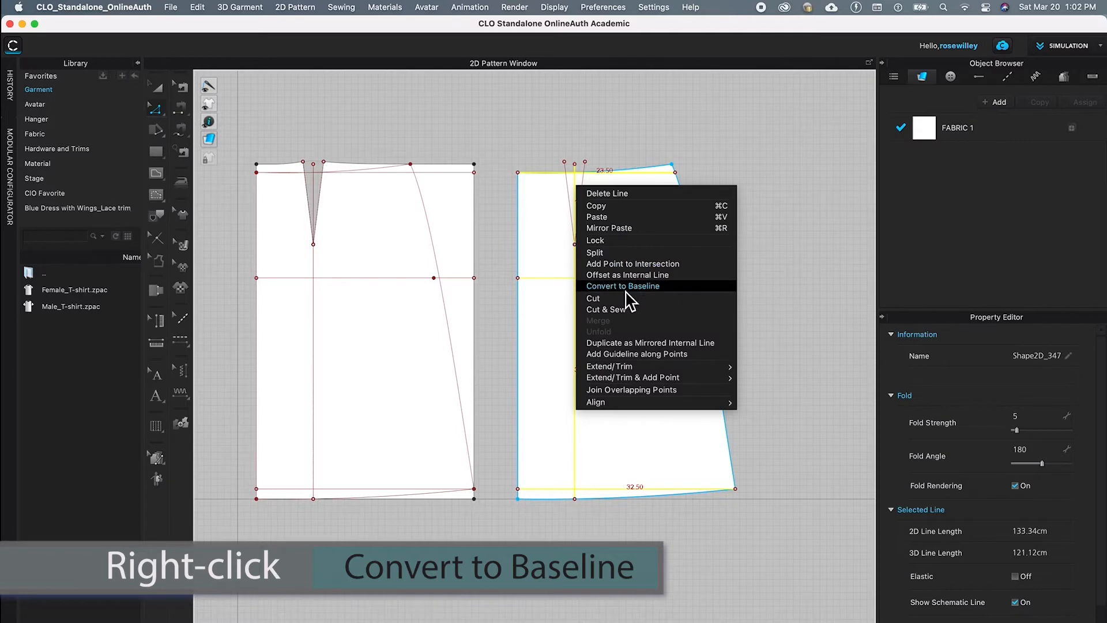
click(679, 287)
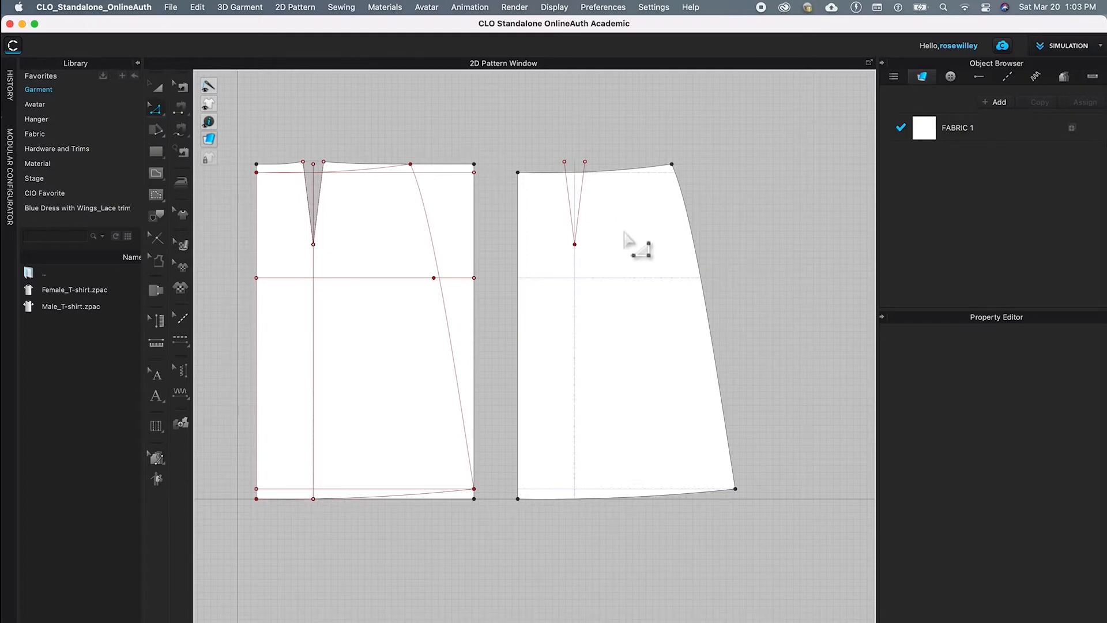
Cut and sew the traced skirt piece along both dart legs
click(570, 203)
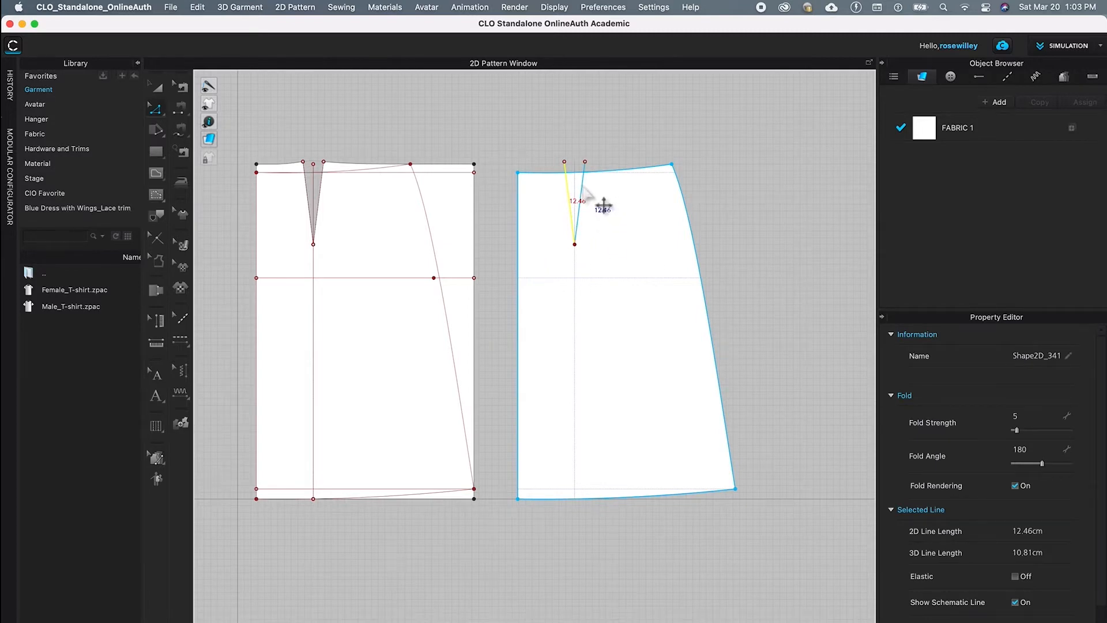
shift+click(582, 186)
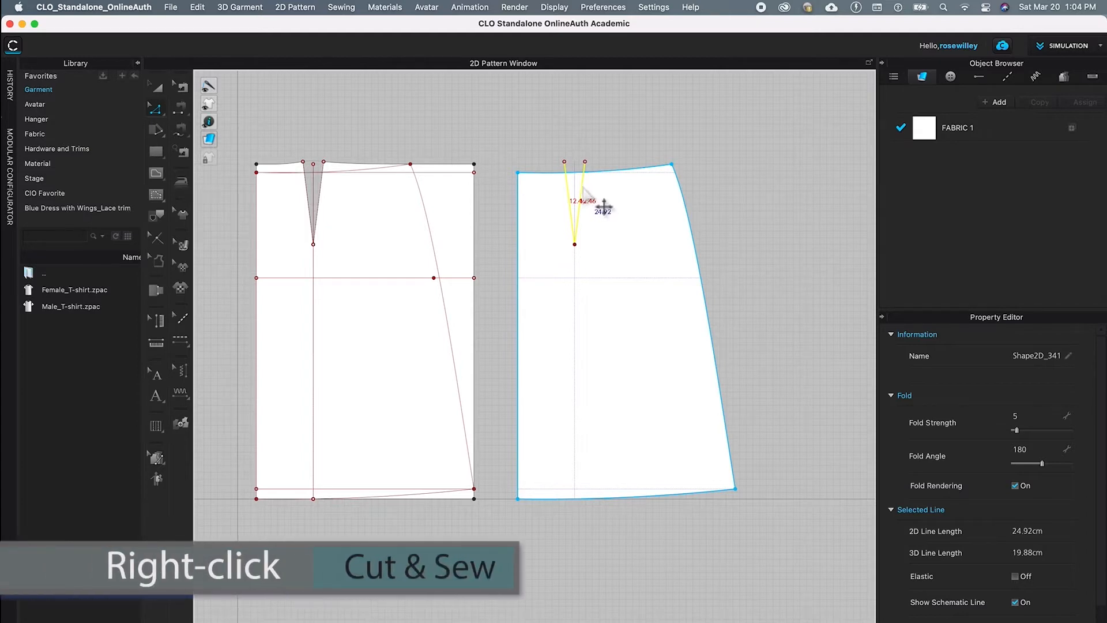
right_click(582, 187)
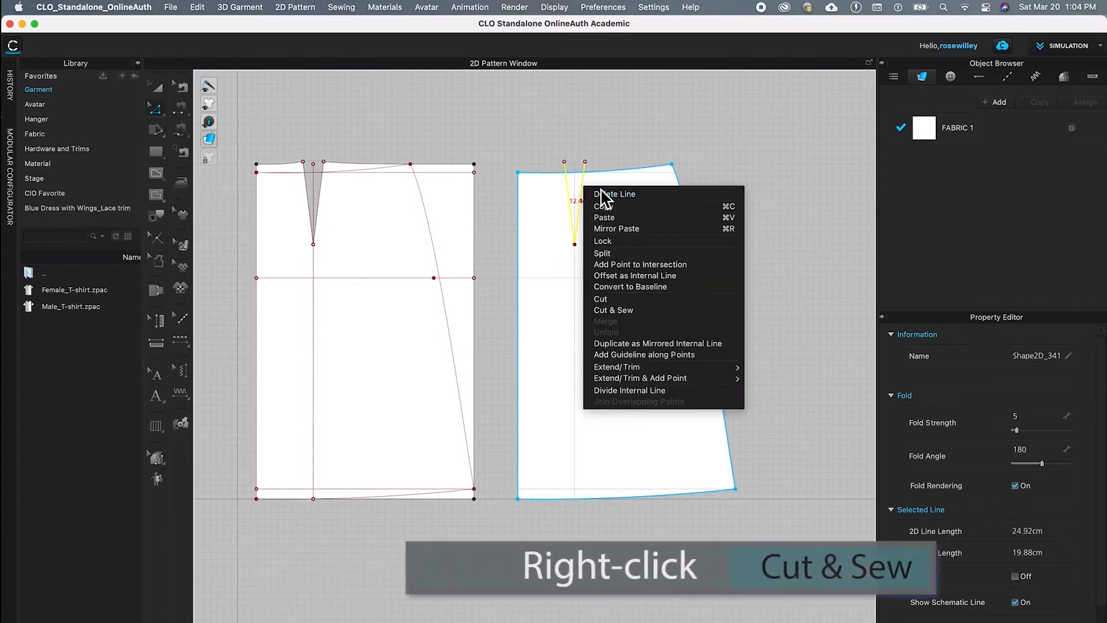
click(659, 311)
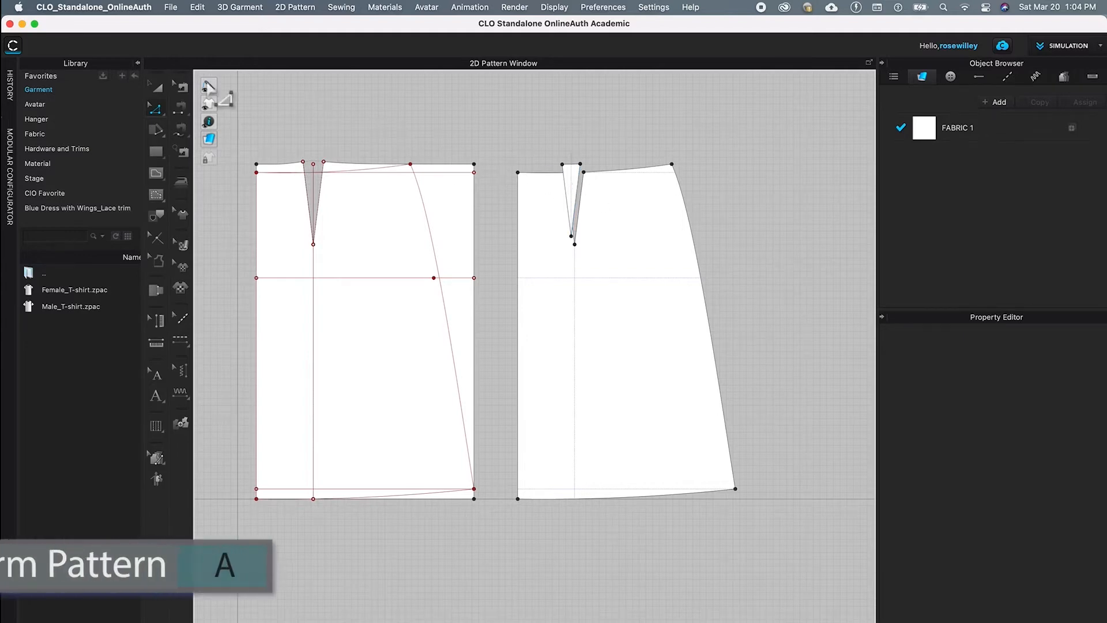
Remove the cut-out dart wedge from the traced skirt piece
click(158, 89)
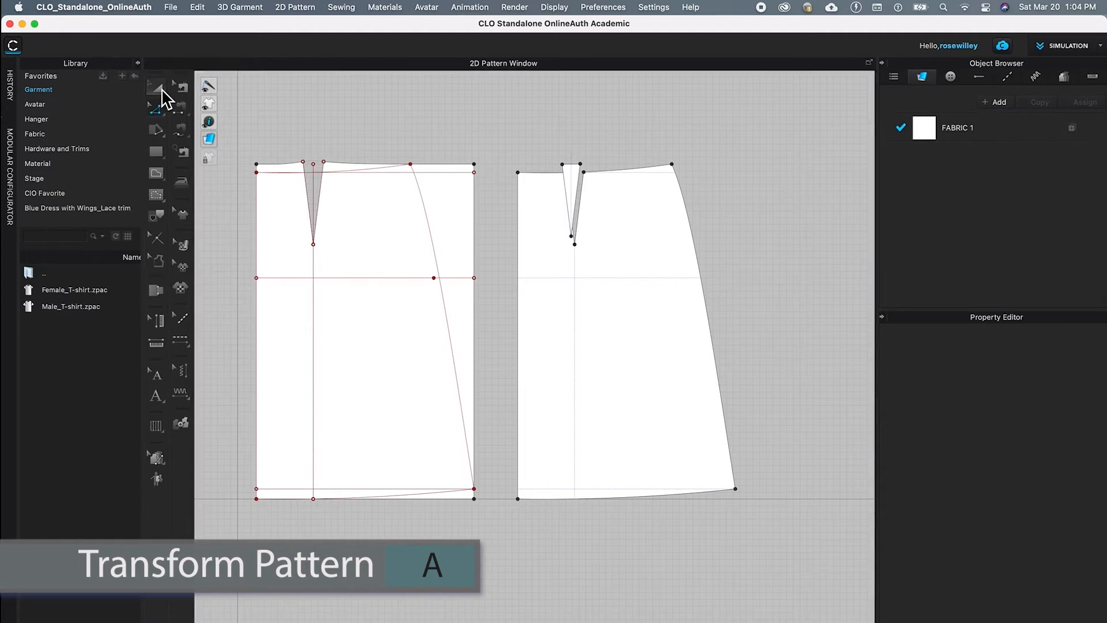
click(578, 183)
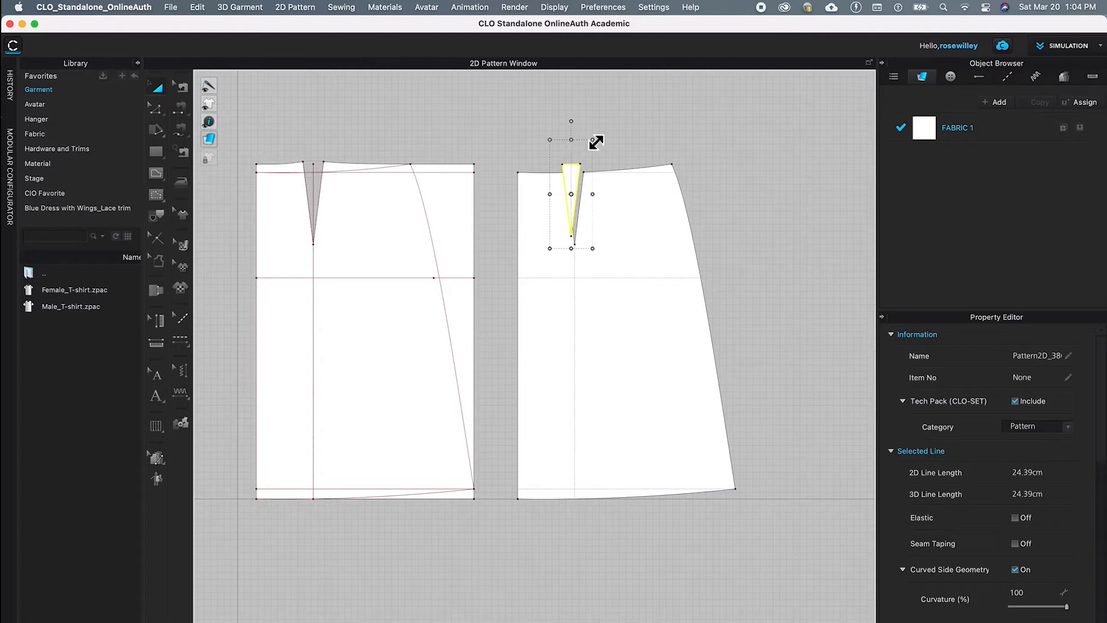
click(595, 142)
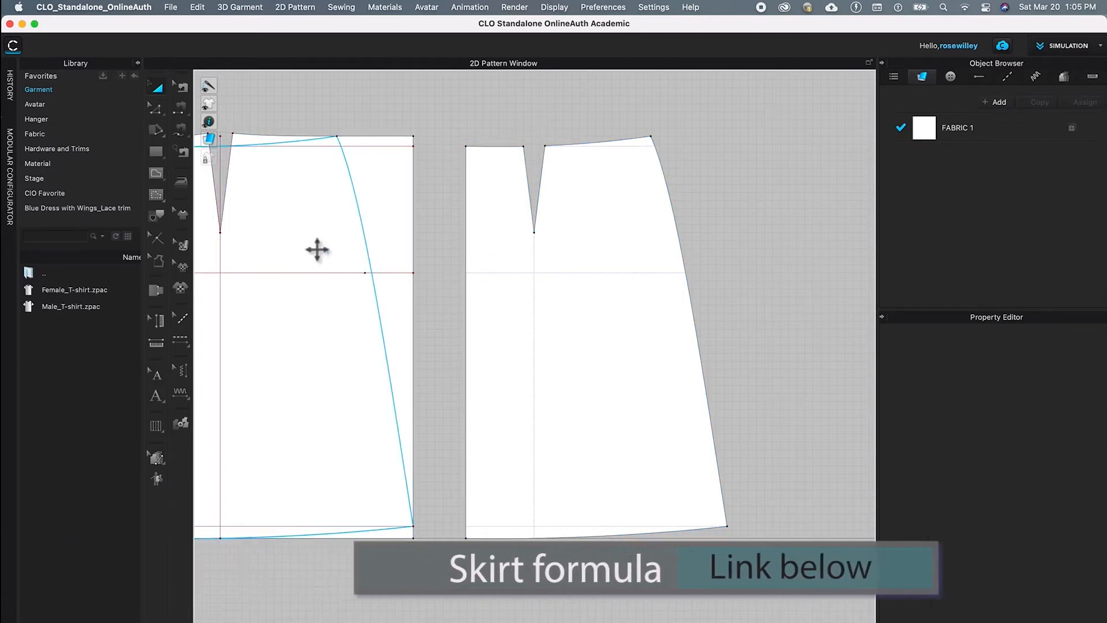
Add a notch on the traced skirt's straight center edge, splitting it with Line 1 at 16 cm from the waist
click(157, 240)
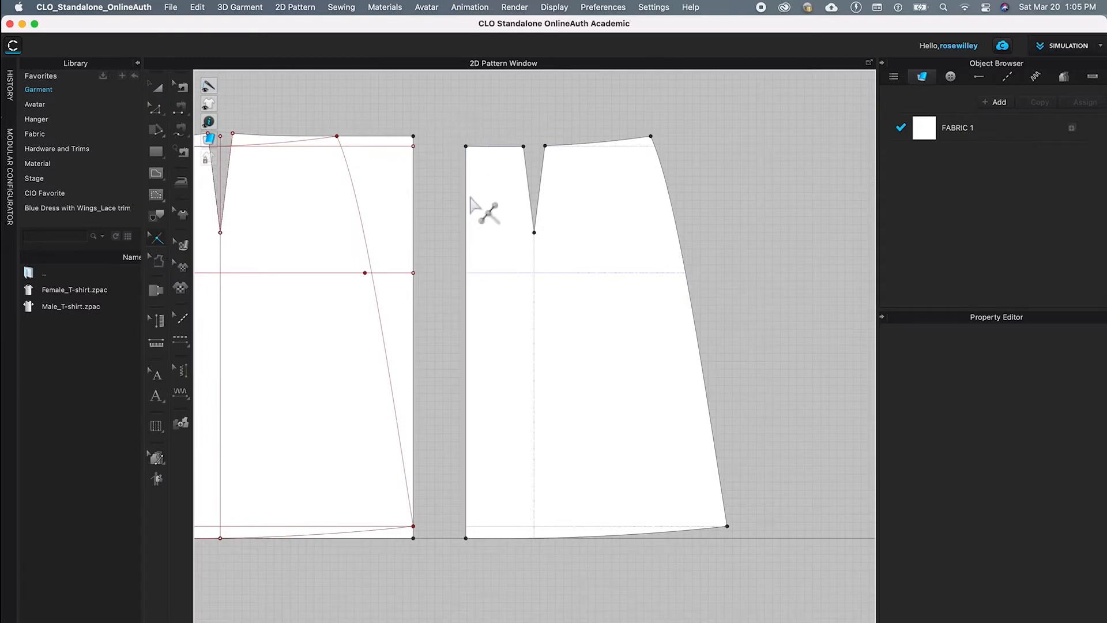
right_click(467, 247)
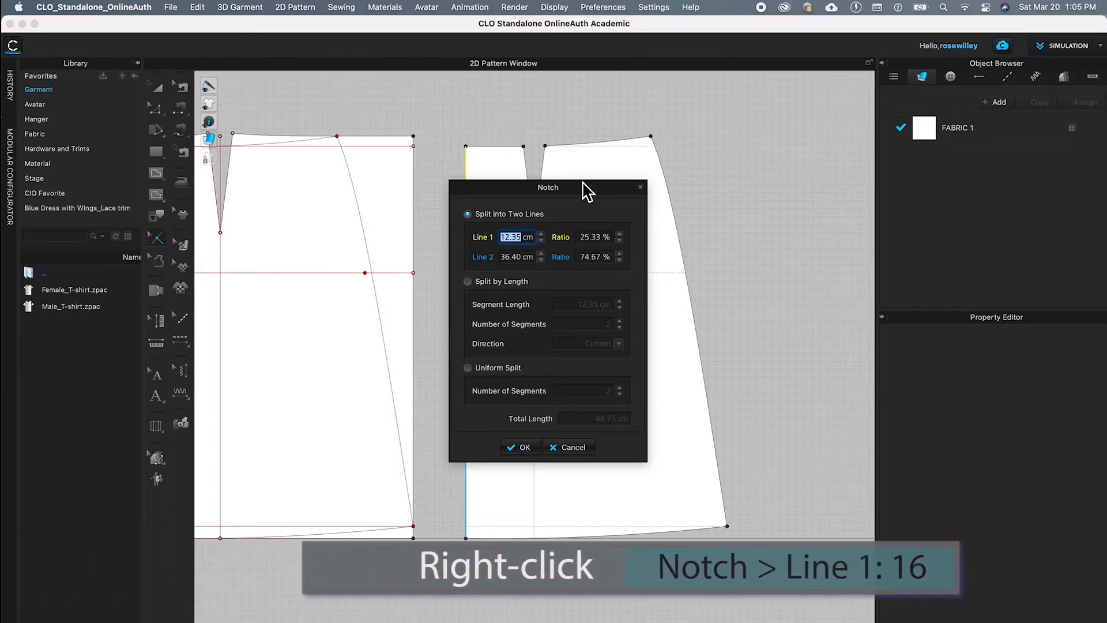
drag(588, 192, 707, 150)
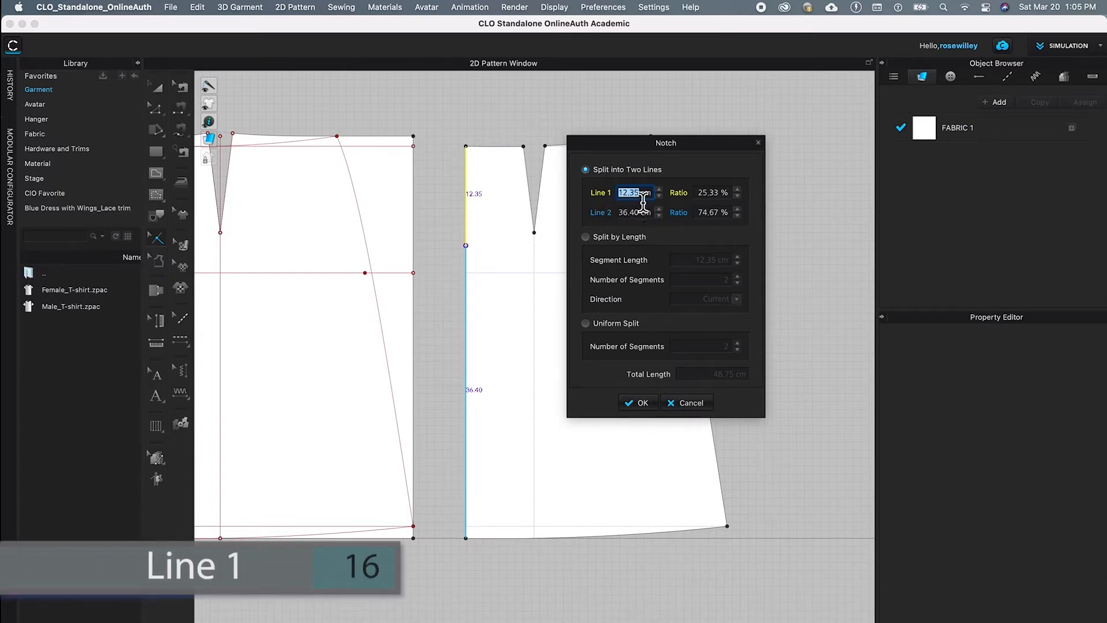
drag(618, 196, 655, 194)
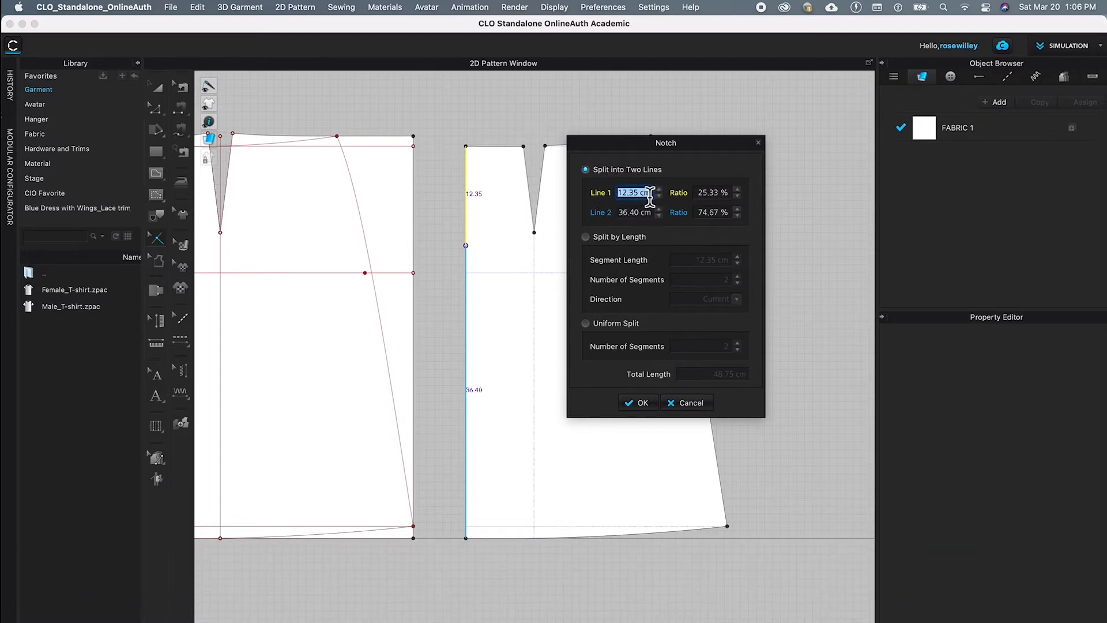
text(16)
key(Return)
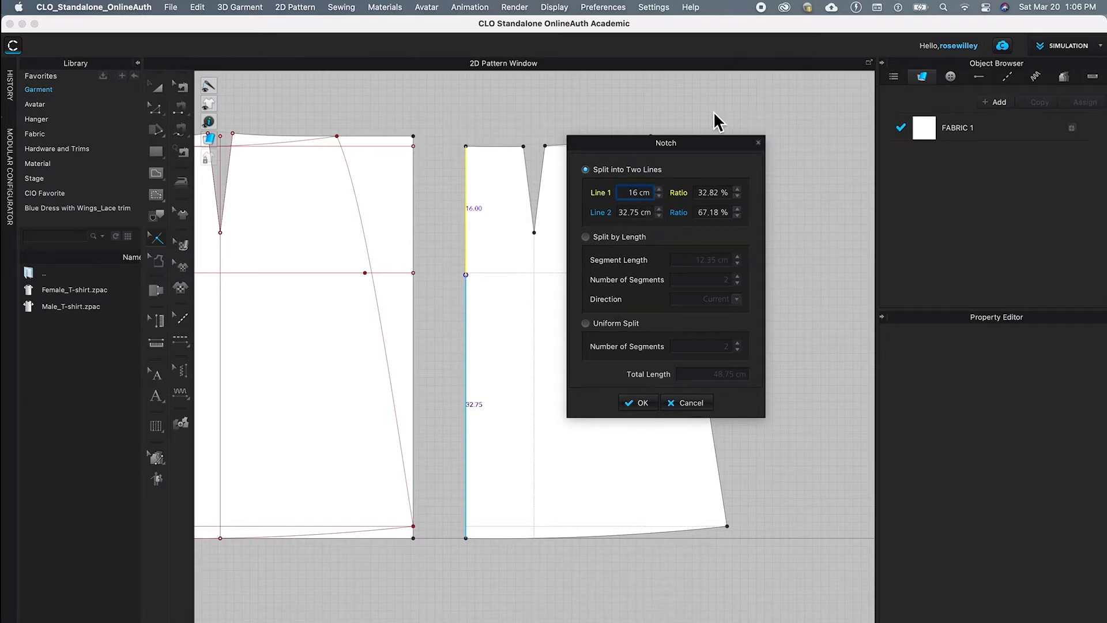
click(640, 404)
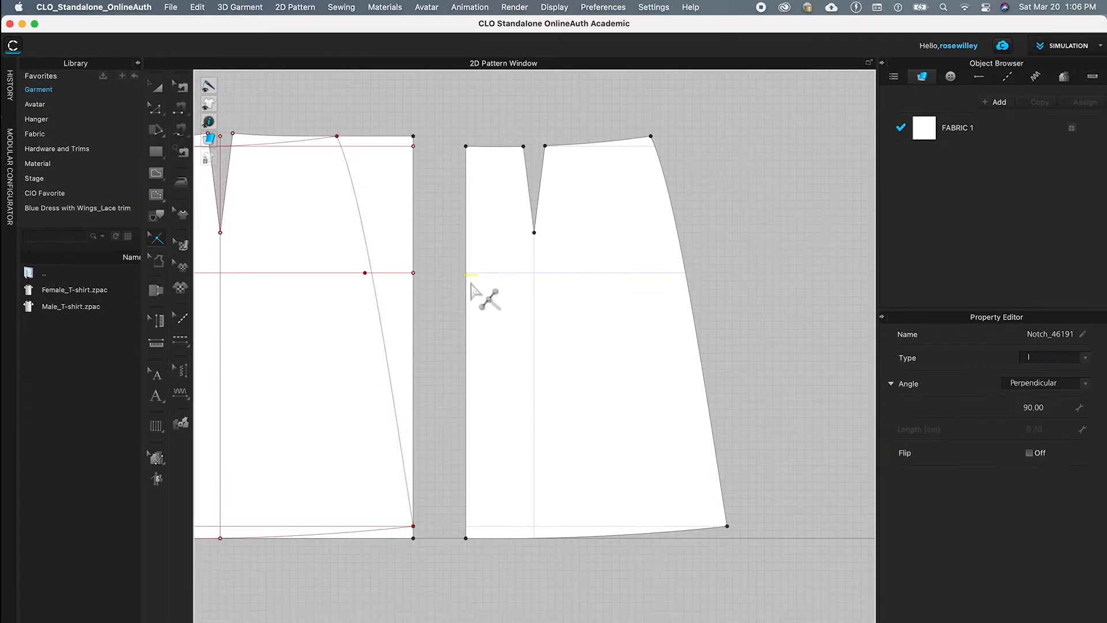
click(798, 226)
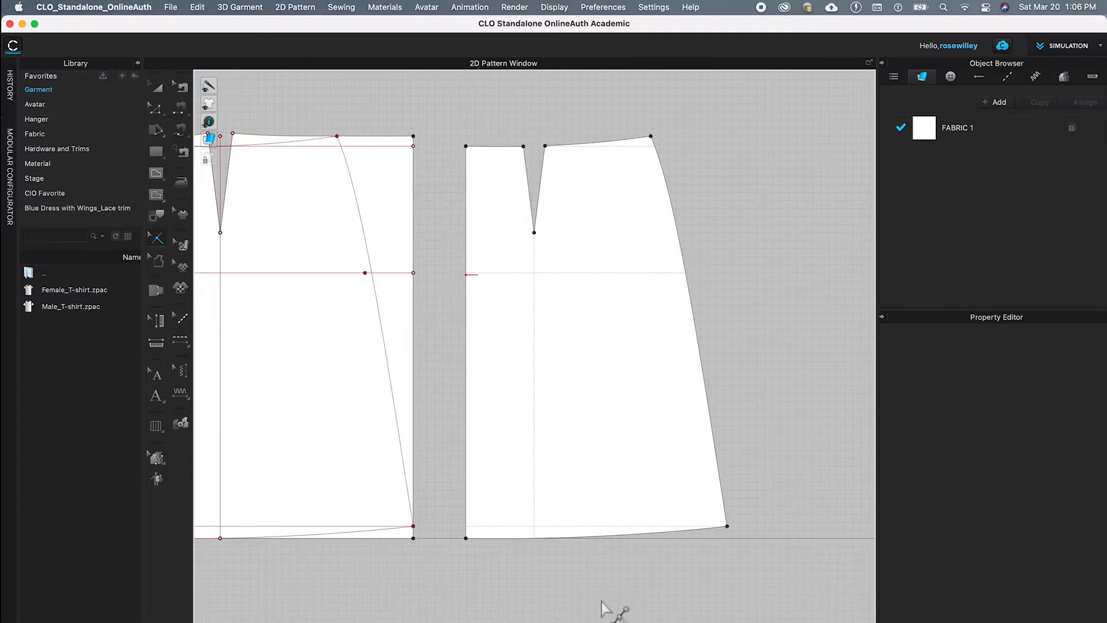
Offset the traced skirt's curved hem edge inward as one internal line at 3 cm, extended to the side edges
scroll(602, 602, up, 5)
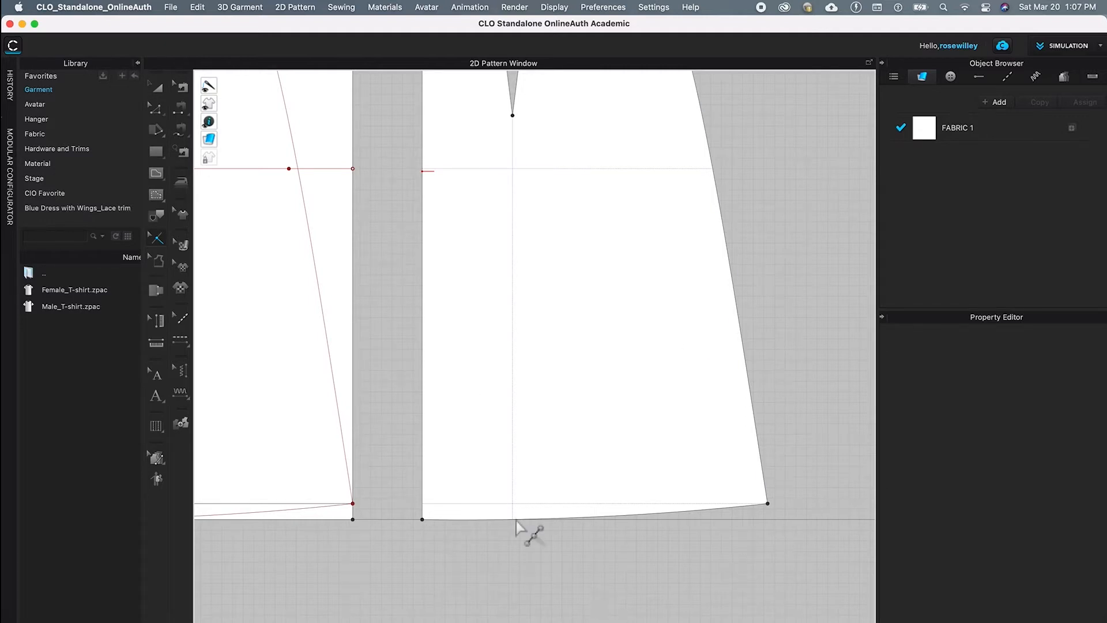
key(z)
mouse_move(156, 114)
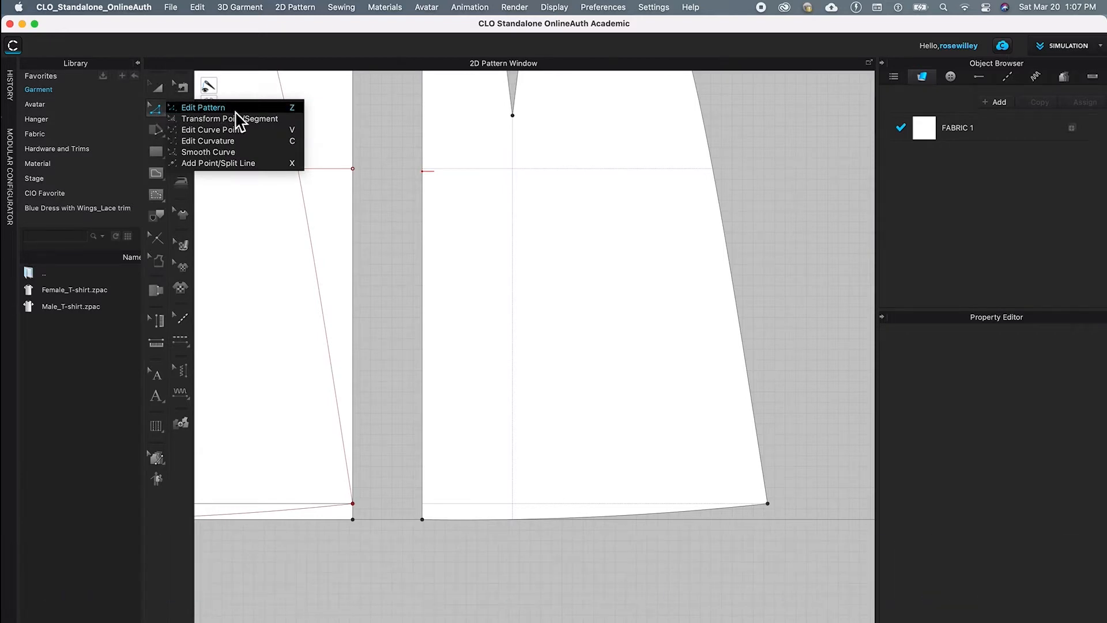
click(265, 129)
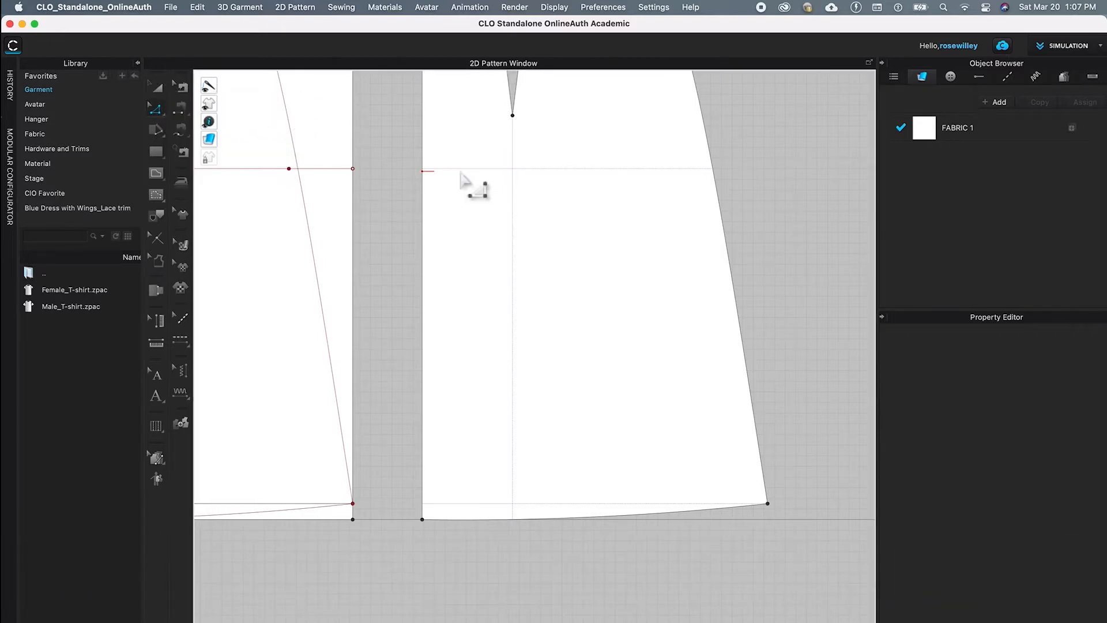
click(562, 521)
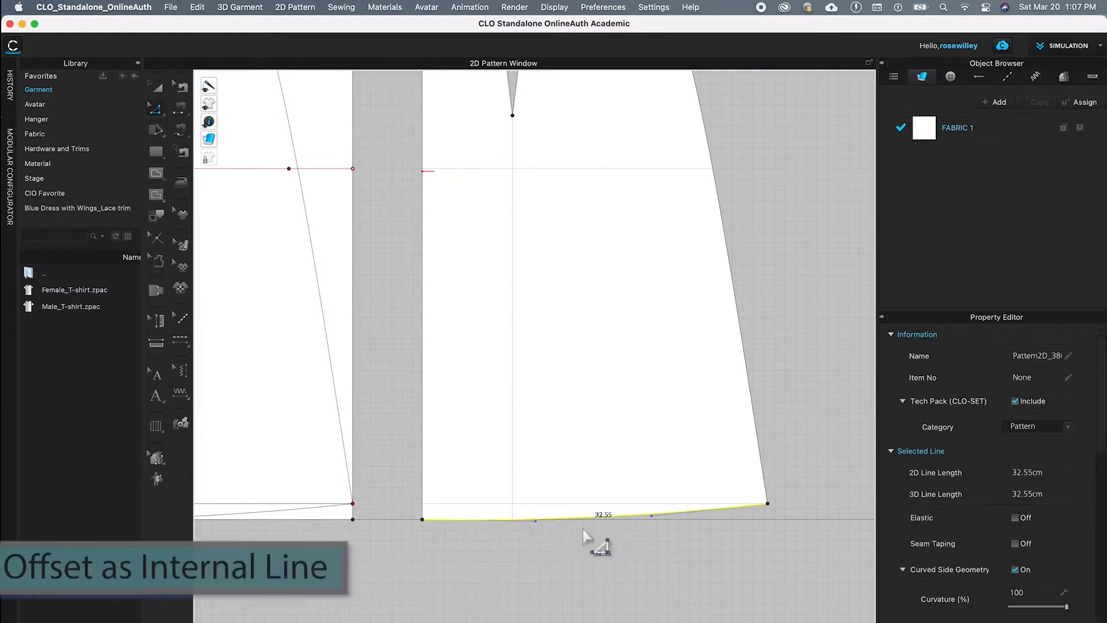
right_click(578, 521)
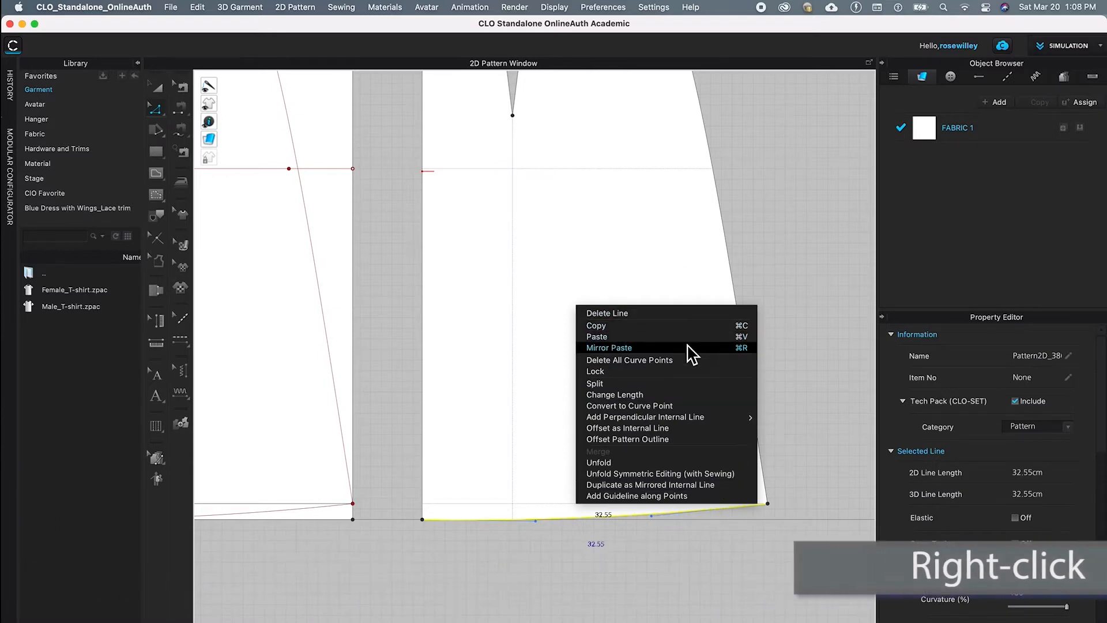
click(634, 428)
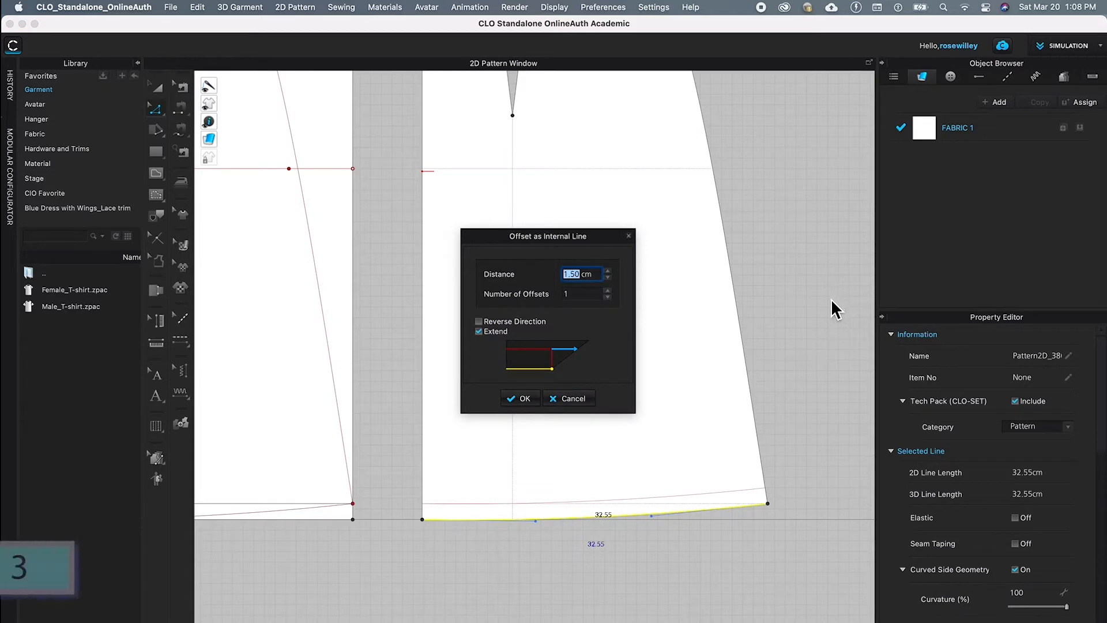
text(3)
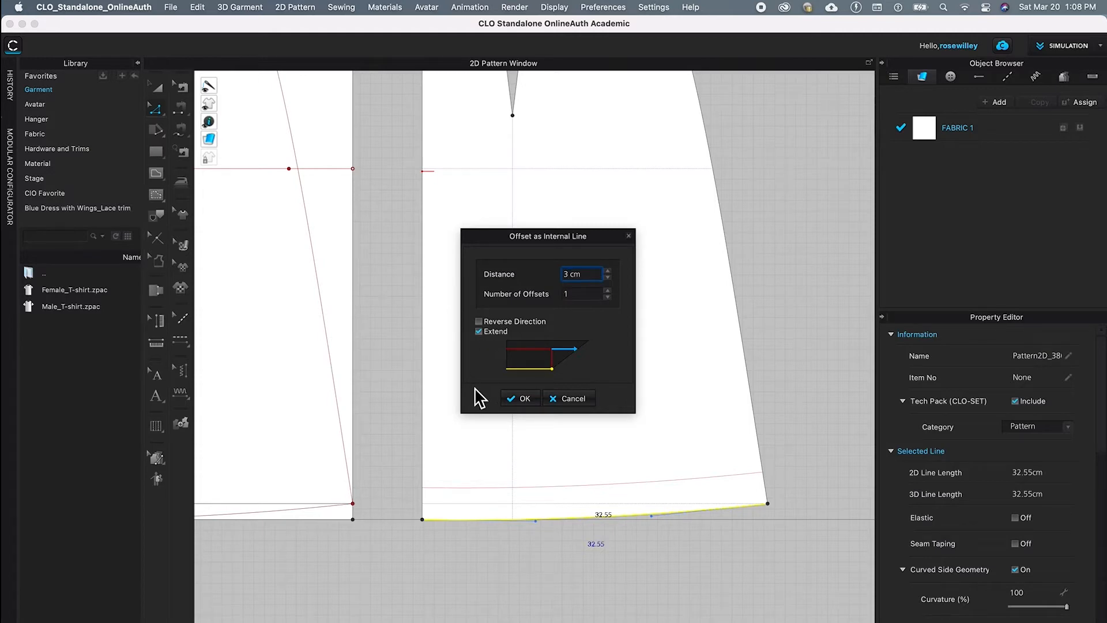
click(525, 398)
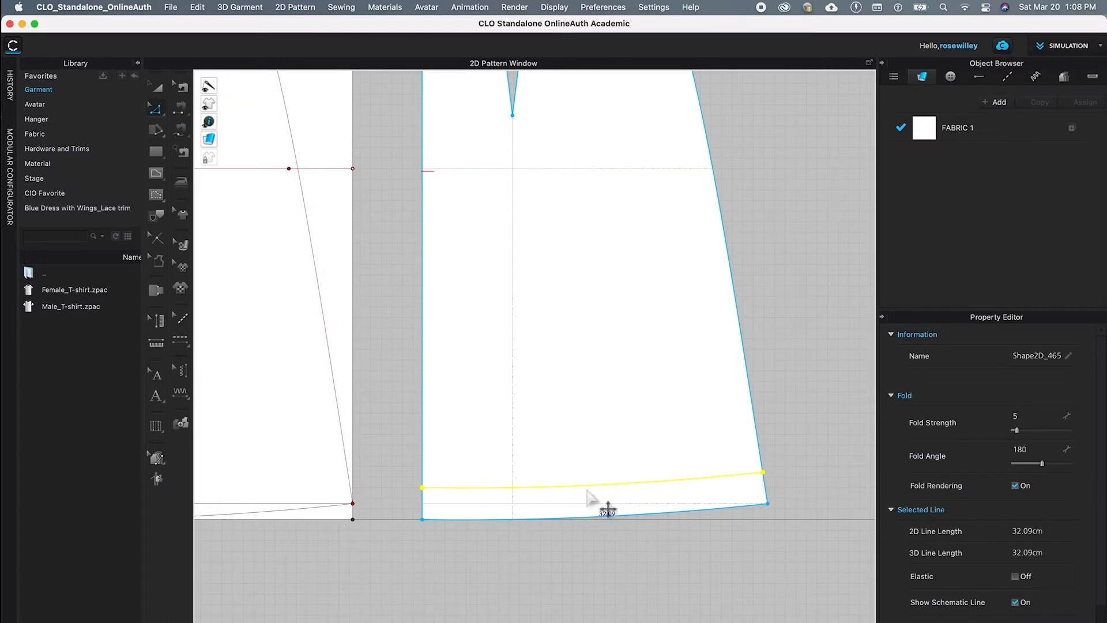
Cut the traced skirt along the new internal line and delete the separated hem strip
right_click(587, 491)
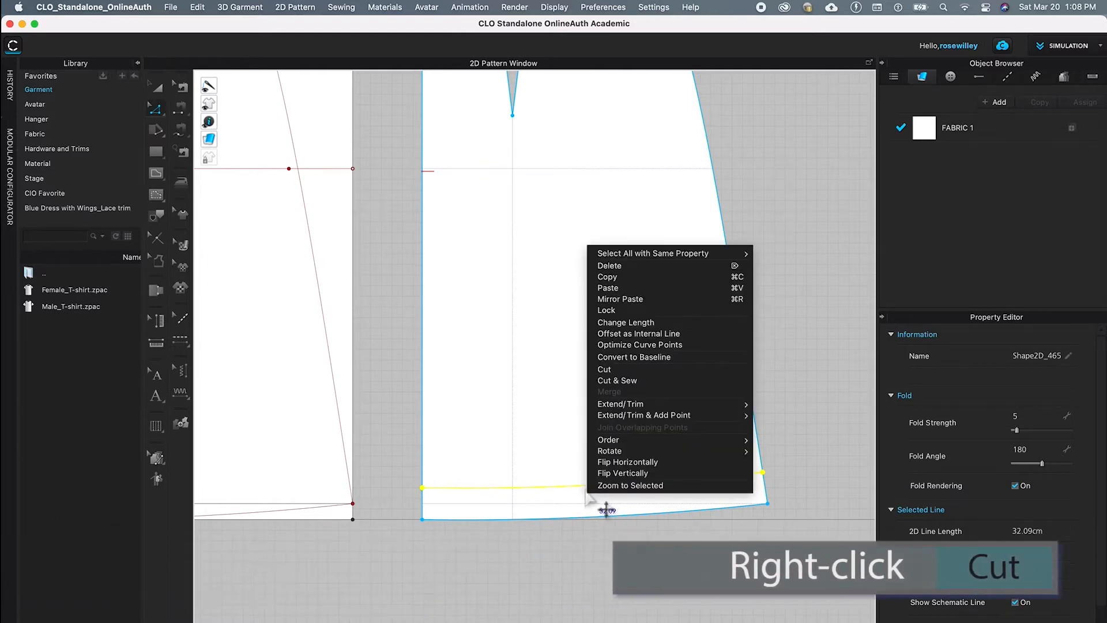
click(632, 373)
key(a)
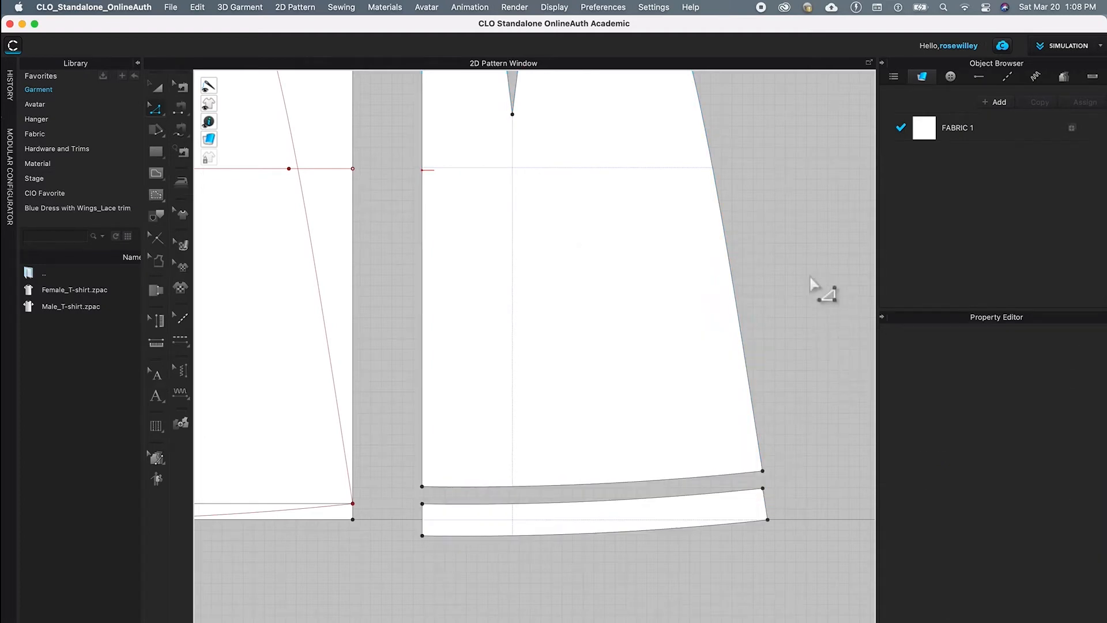
click(583, 511)
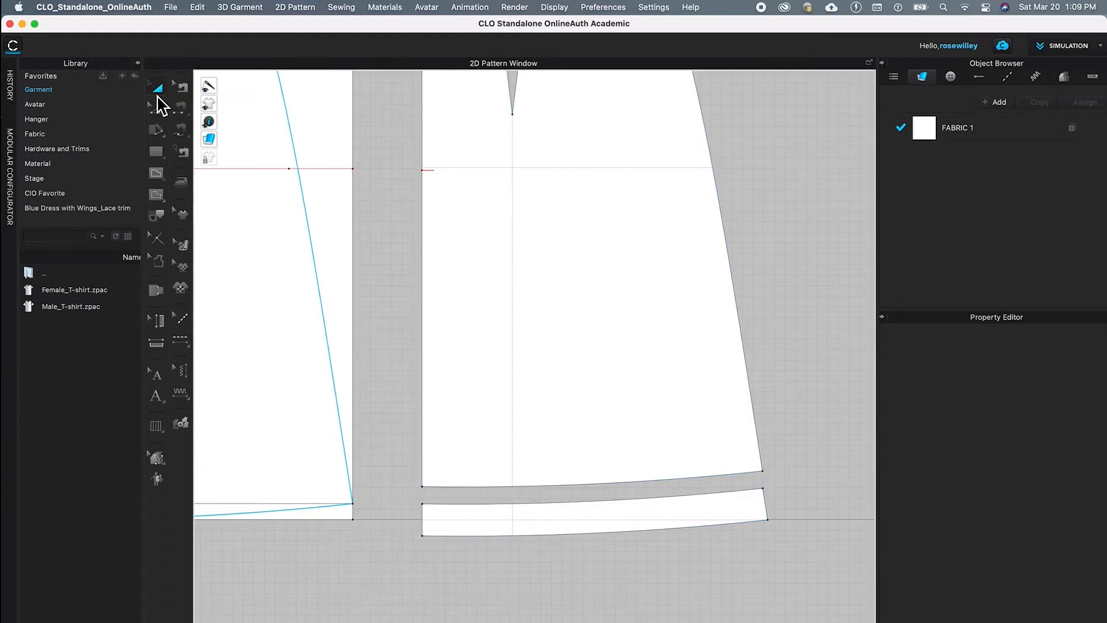
click(608, 521)
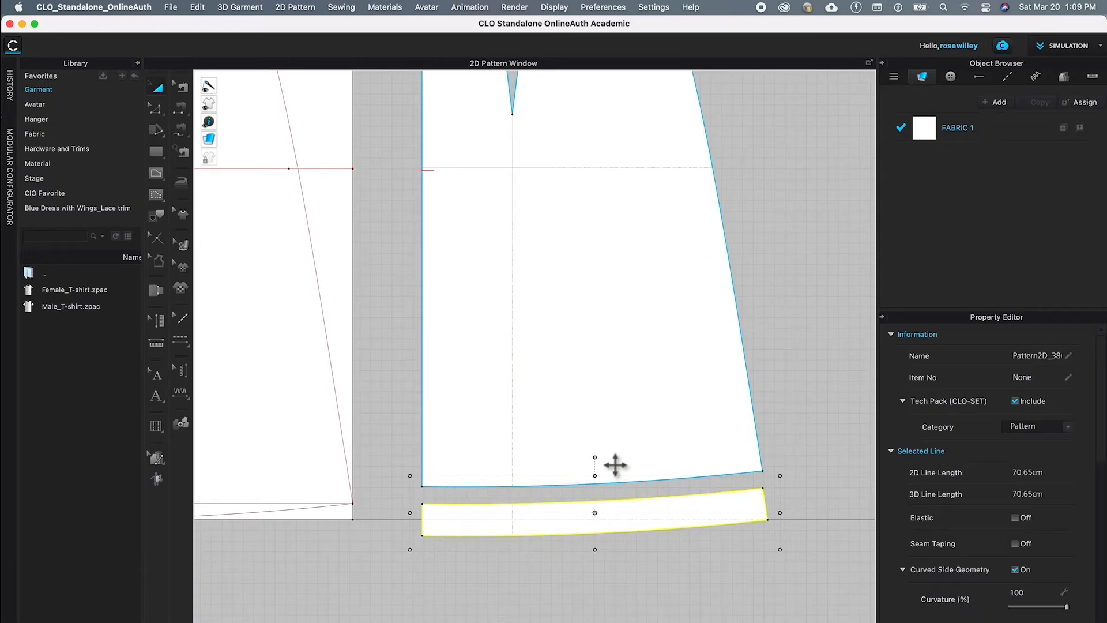
key(Delete)
Extend the skirt's hem outline by 3 cm with Offset Pattern Outline, creating an internal line and using Mirror side segments
key(z)
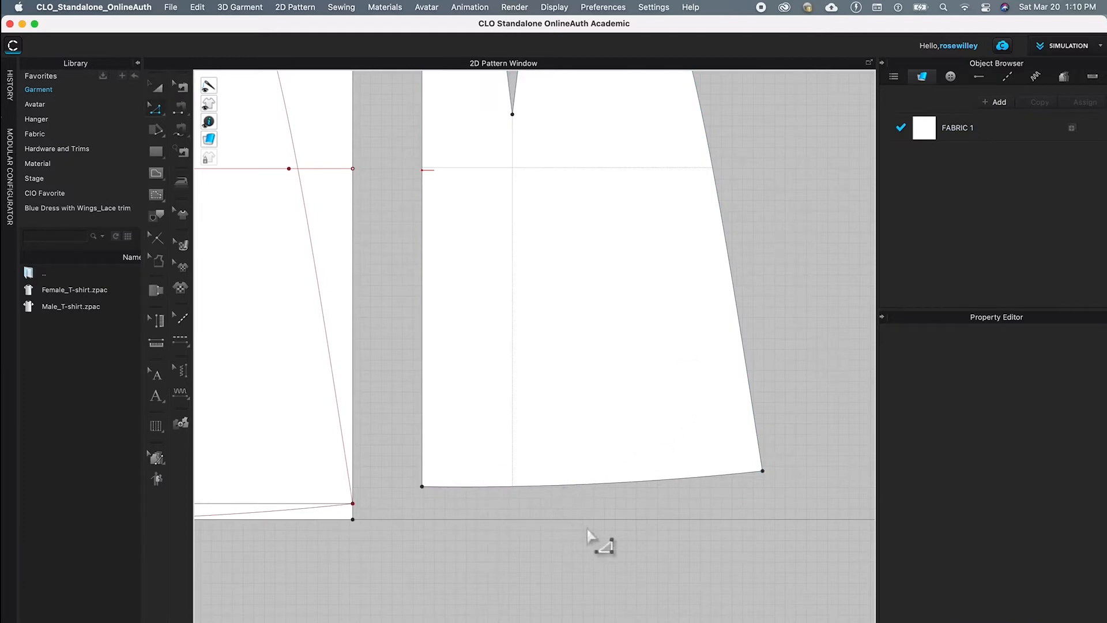
click(584, 488)
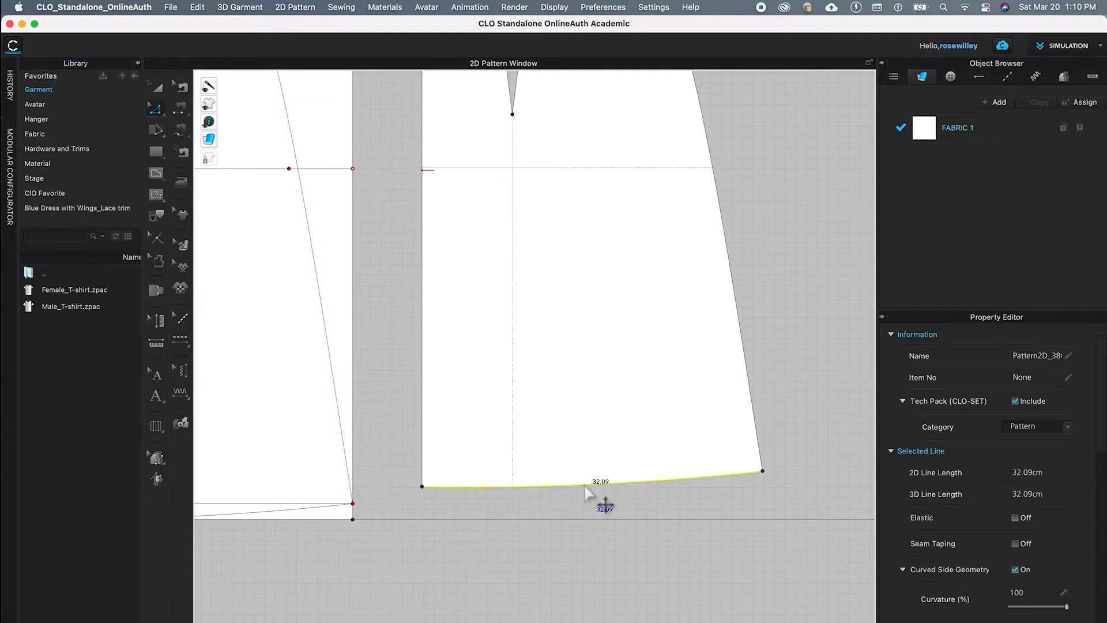
right_click(584, 489)
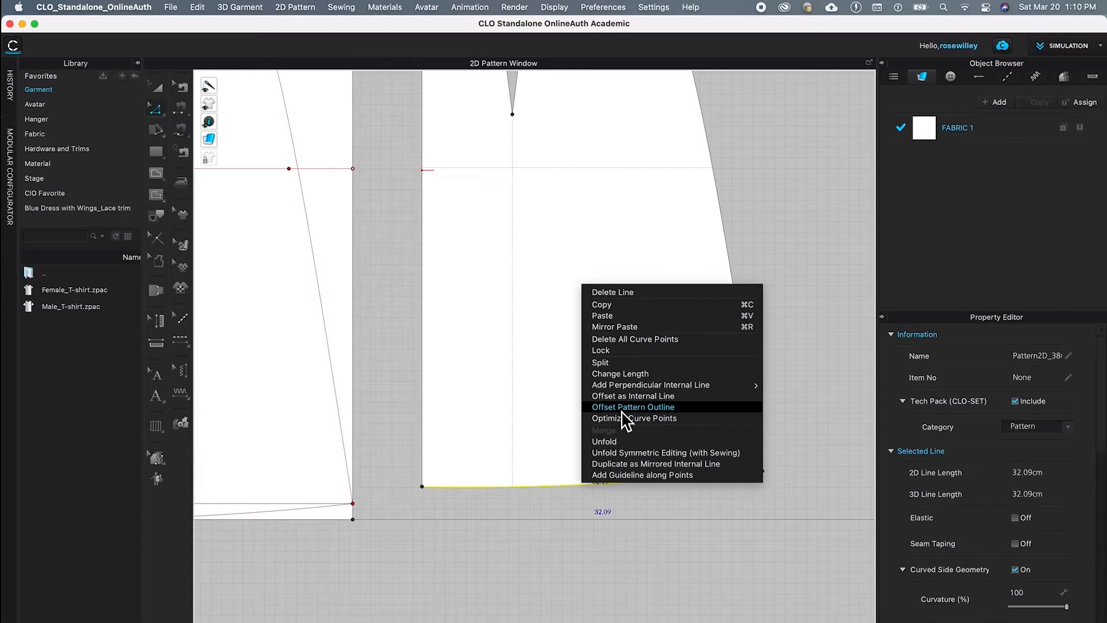
click(664, 409)
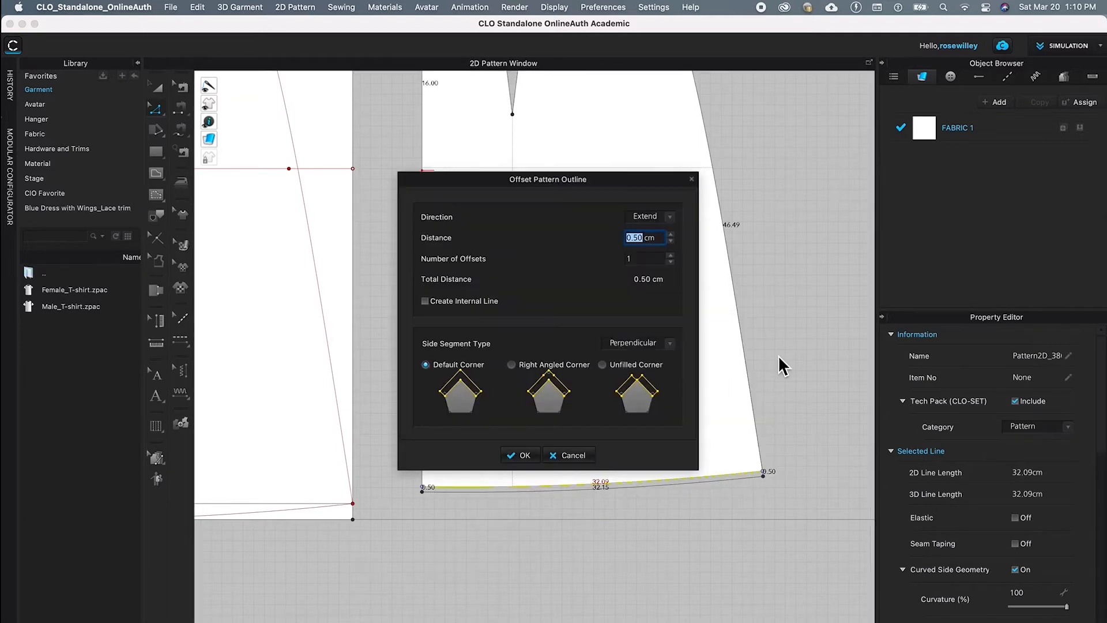
drag(637, 180, 745, 113)
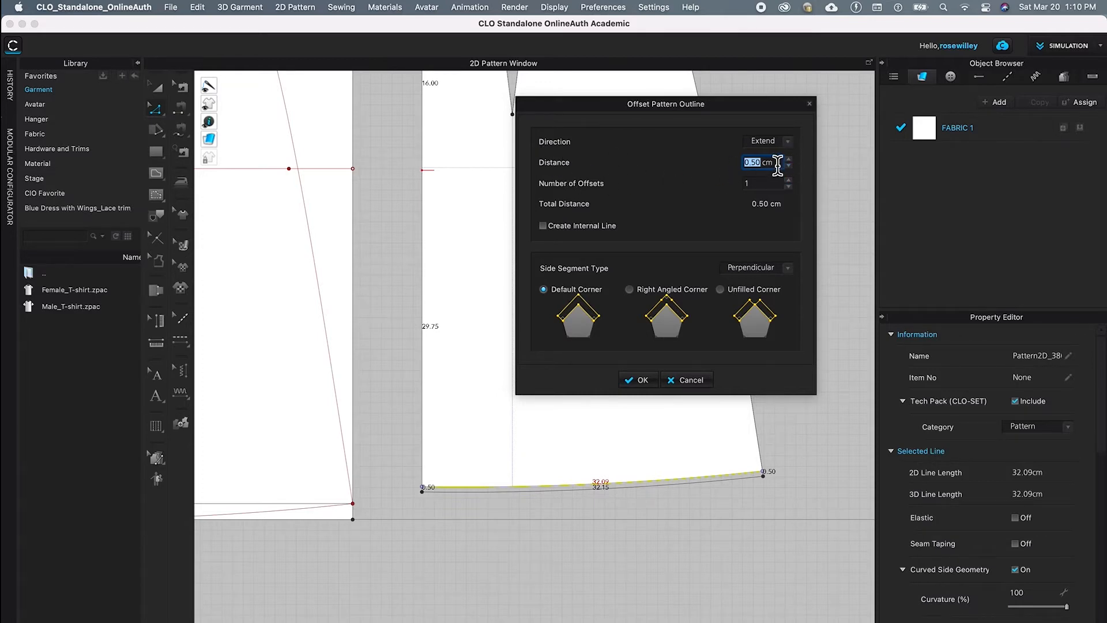
text(3)
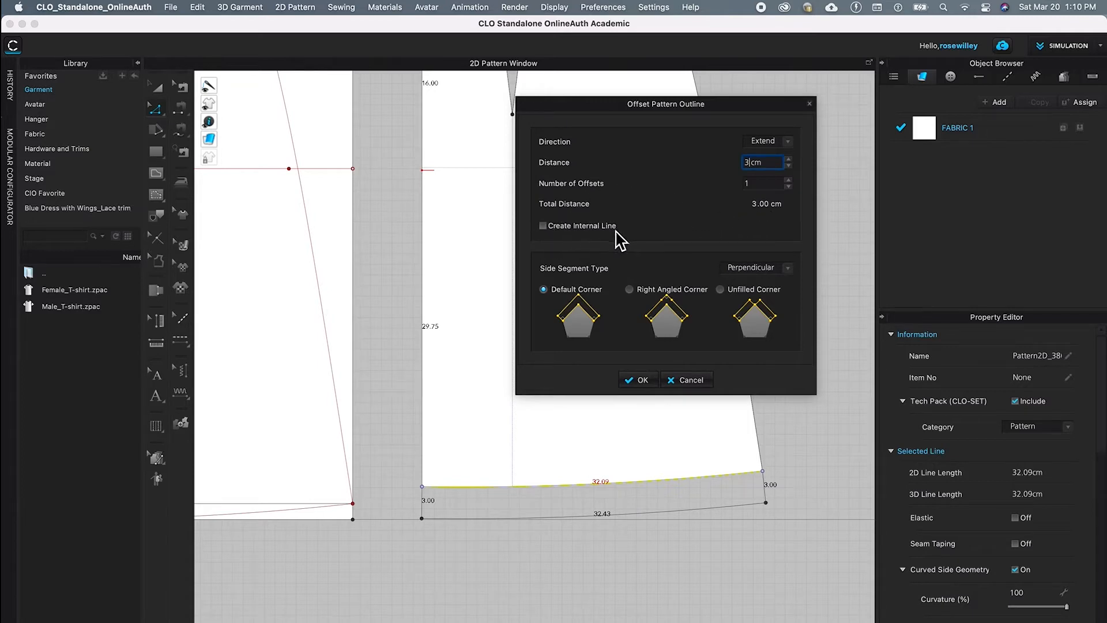
click(543, 226)
click(788, 268)
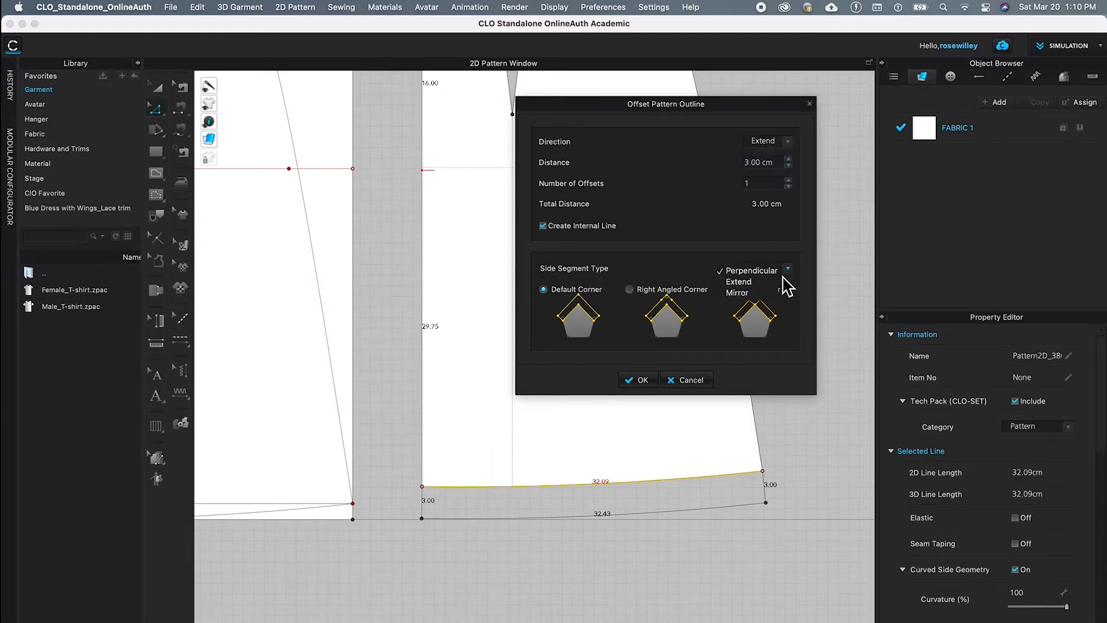
click(738, 292)
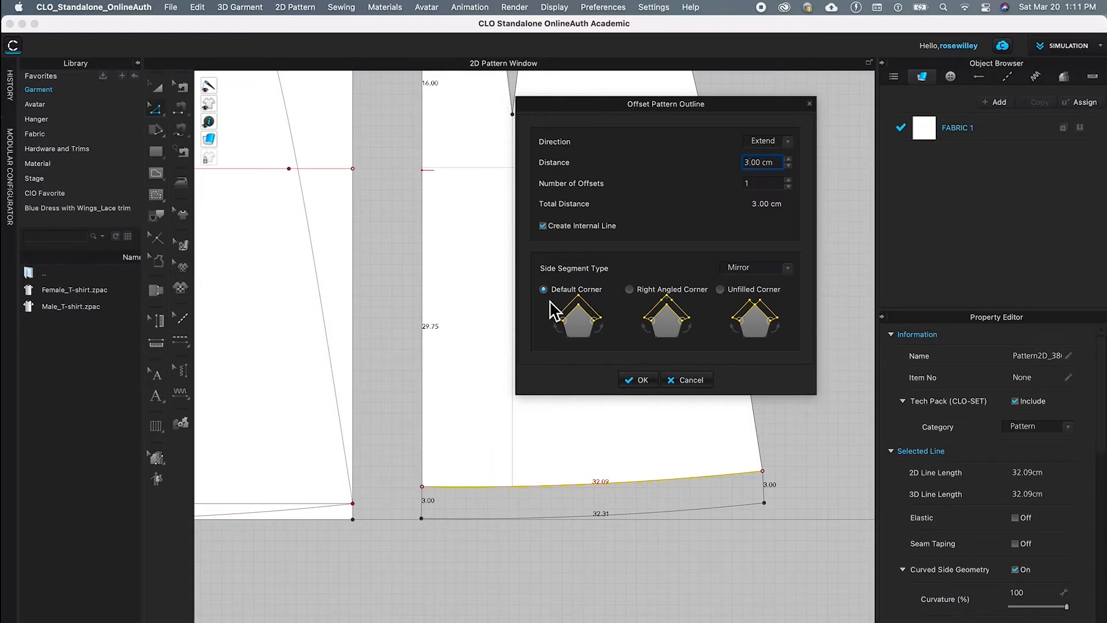
click(647, 382)
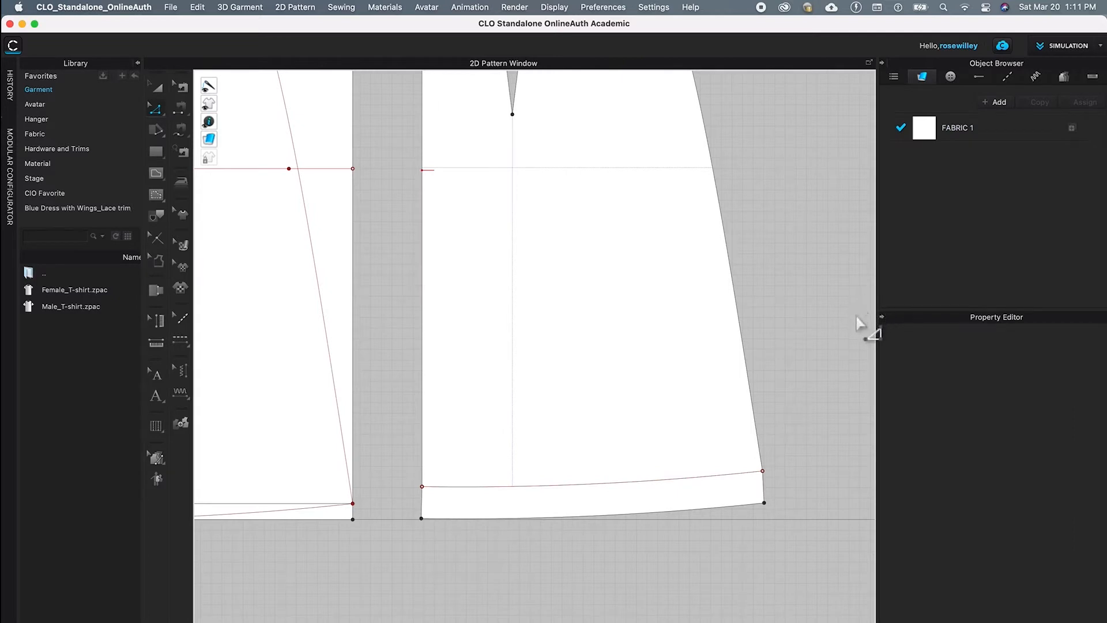
Offset the skirt's new bottom hem edge as one internal line at a distance of 6 cm
click(578, 519)
right_click(577, 520)
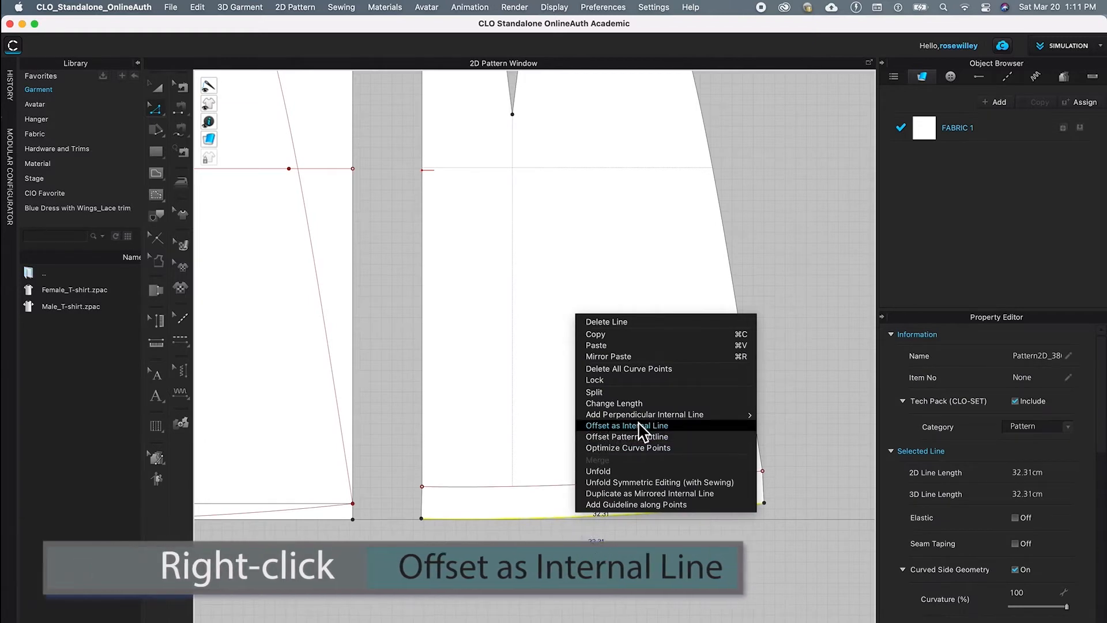
click(657, 425)
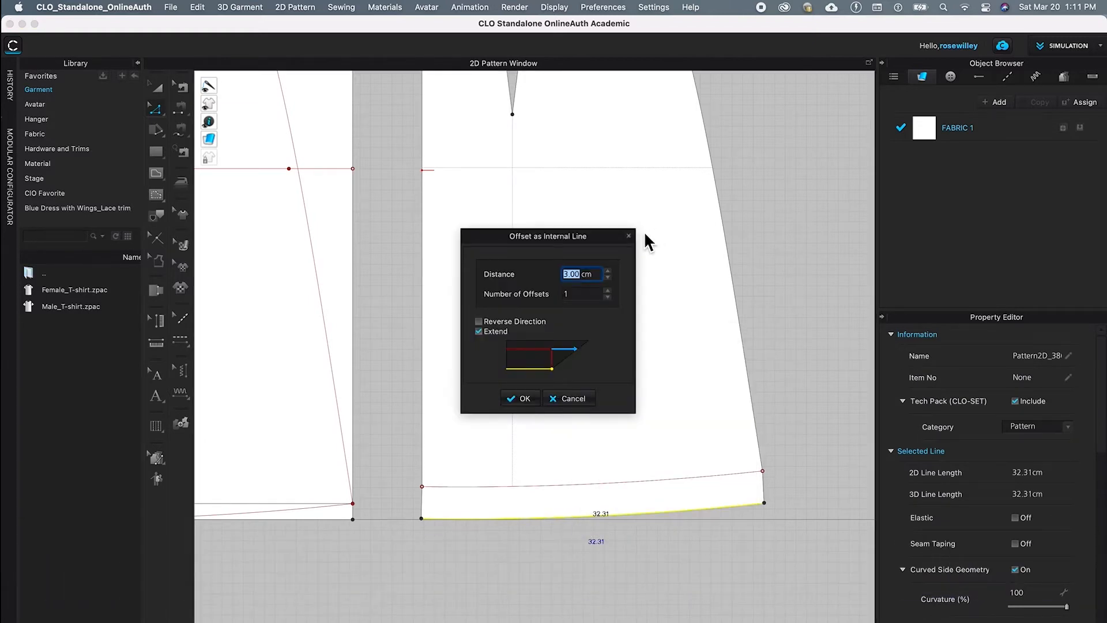
drag(610, 241, 757, 200)
drag(712, 237, 747, 238)
text(6)
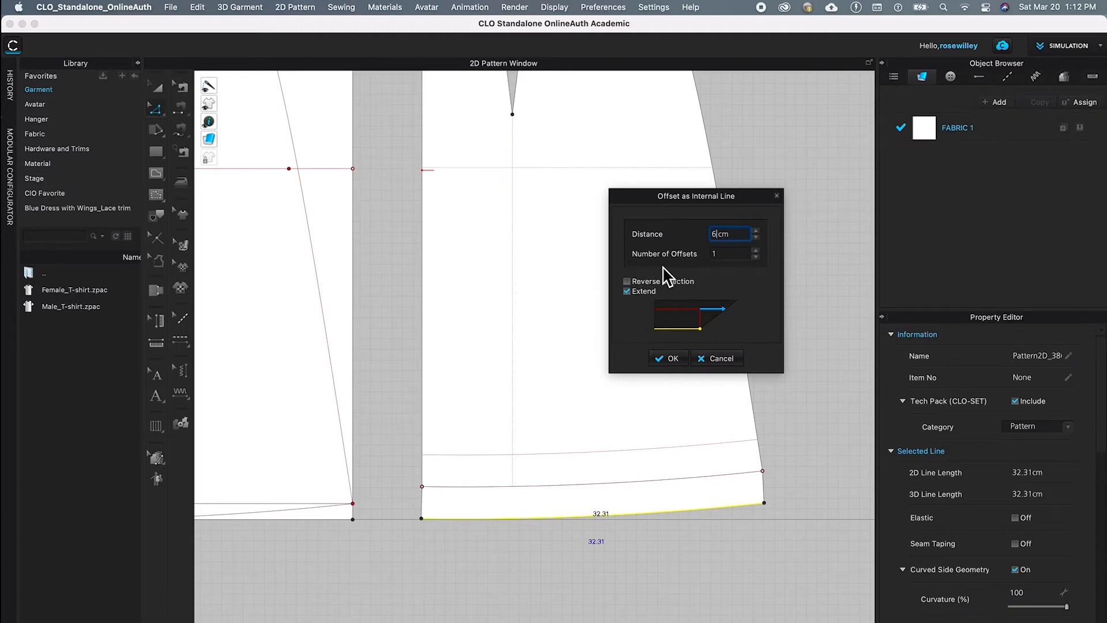
click(670, 359)
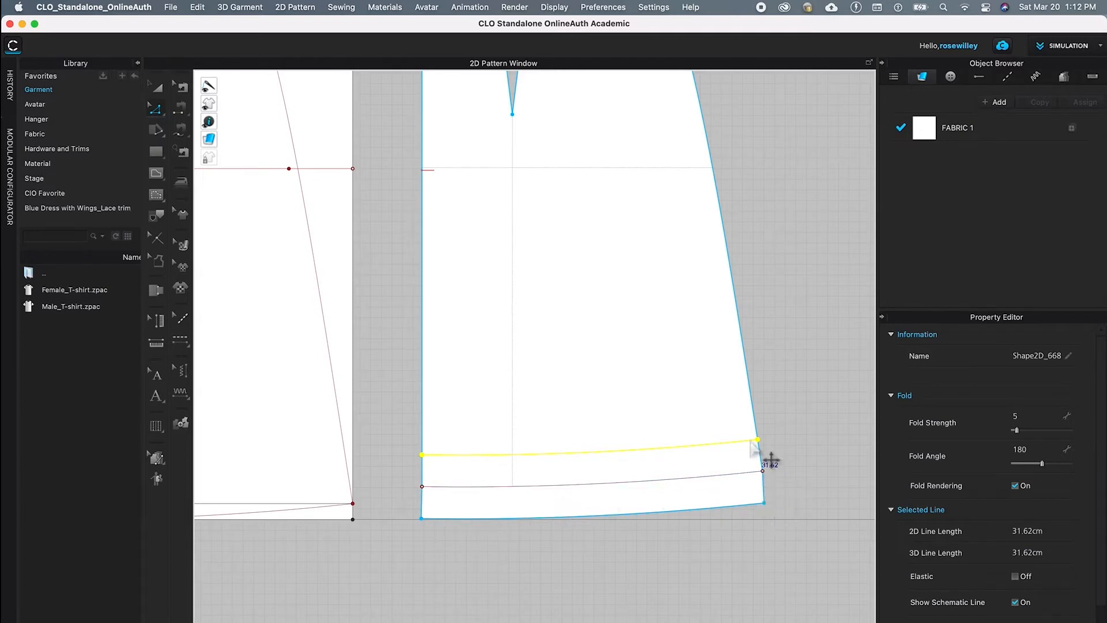
click(573, 453)
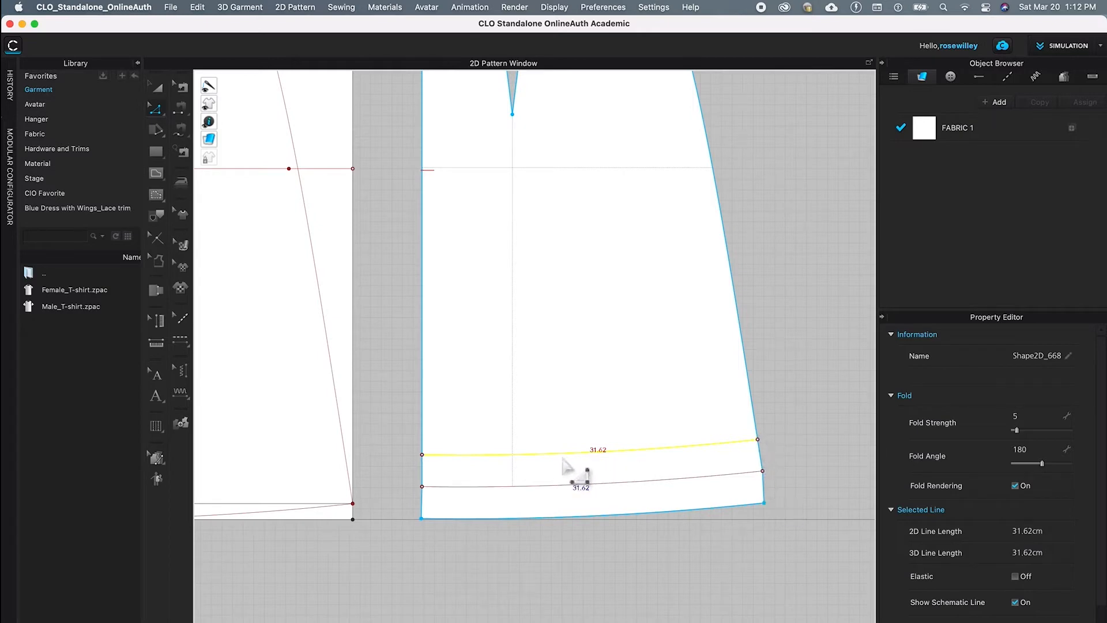
click(796, 374)
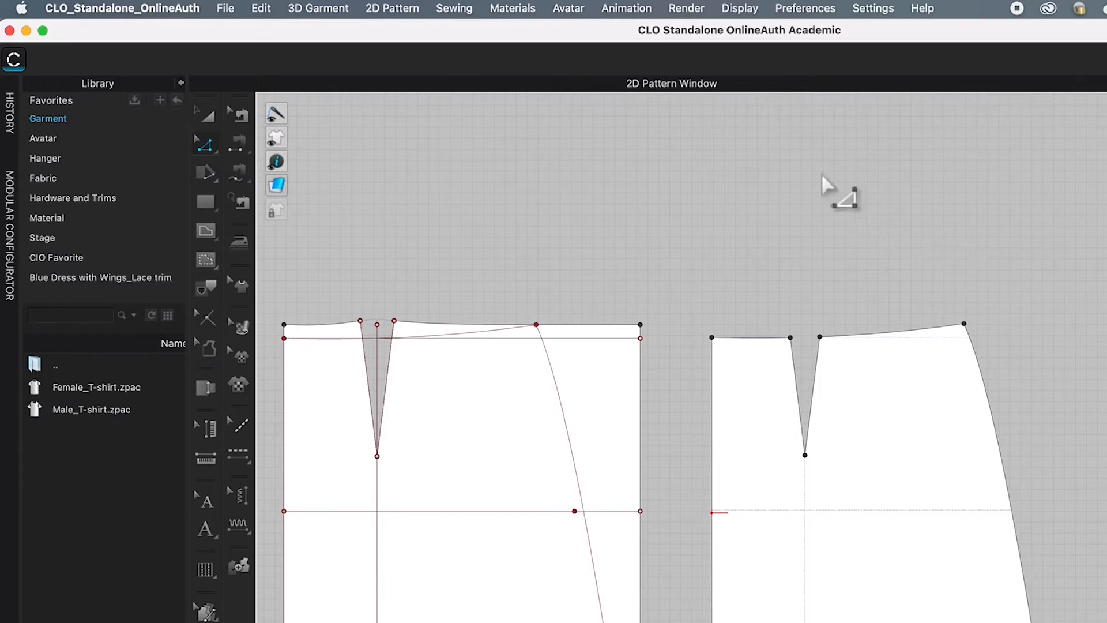
Create a rectangular pattern piece 20 cm wide and 5 cm high above the skirt patterns
click(209, 207)
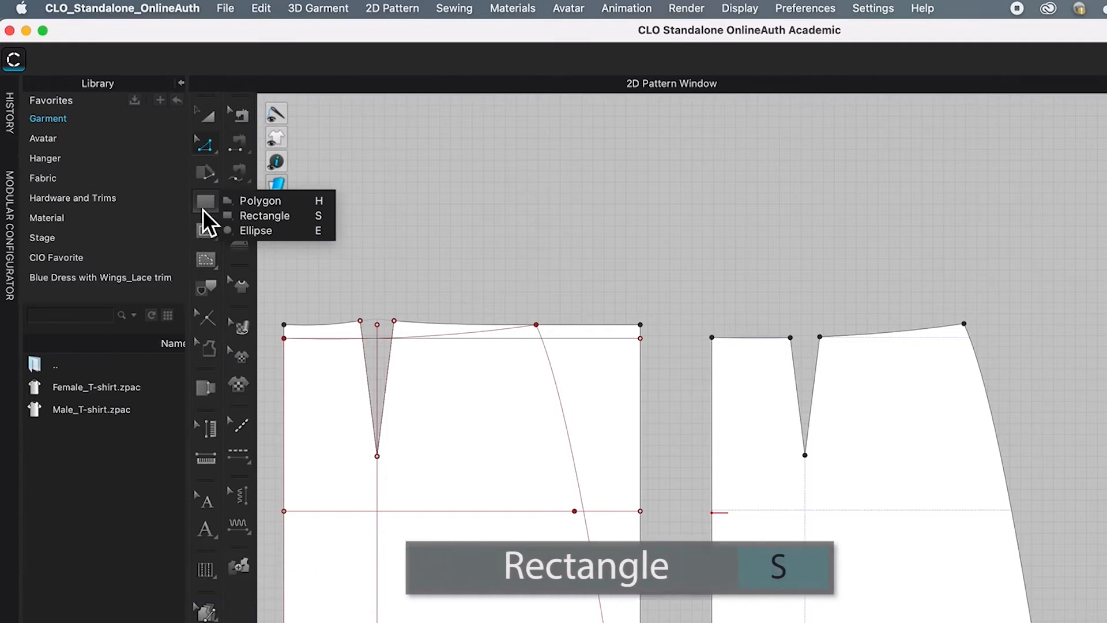
click(302, 222)
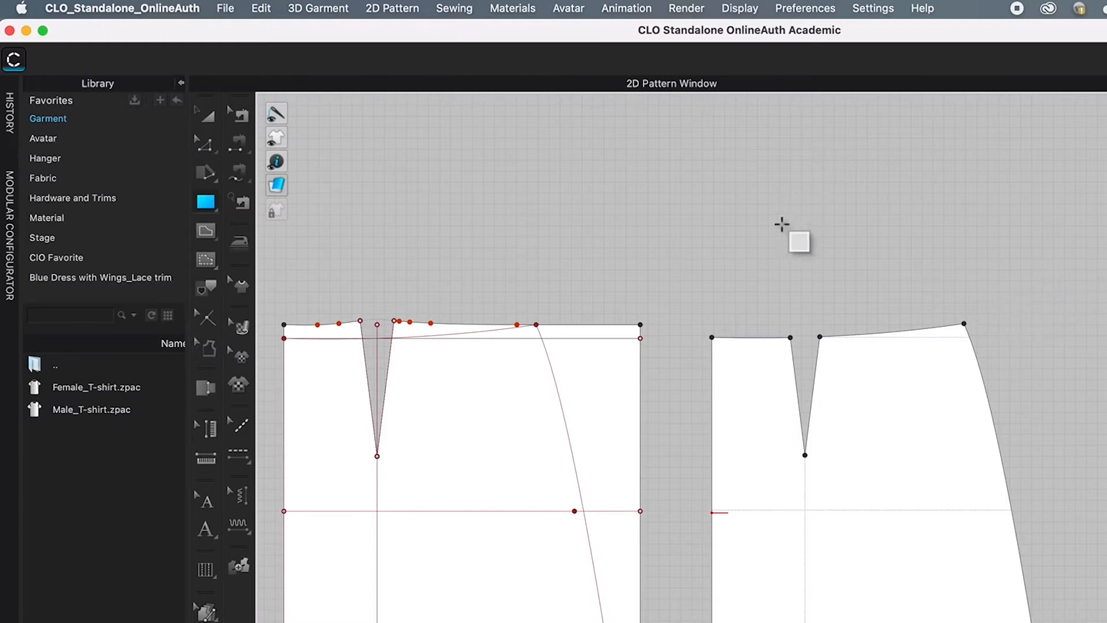
click(743, 206)
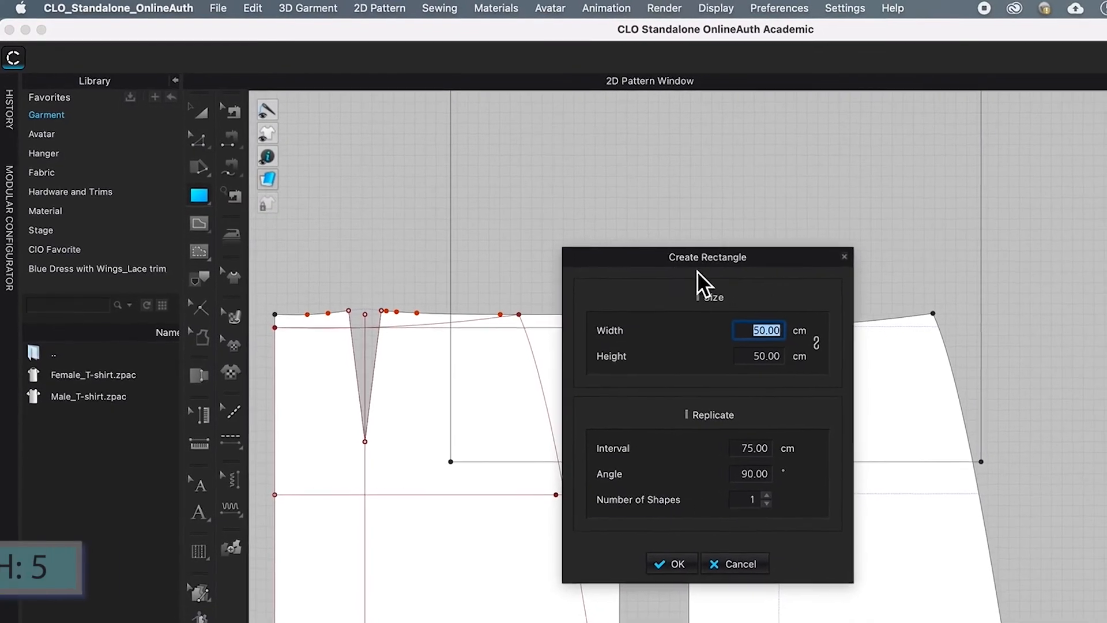
drag(739, 244, 896, 203)
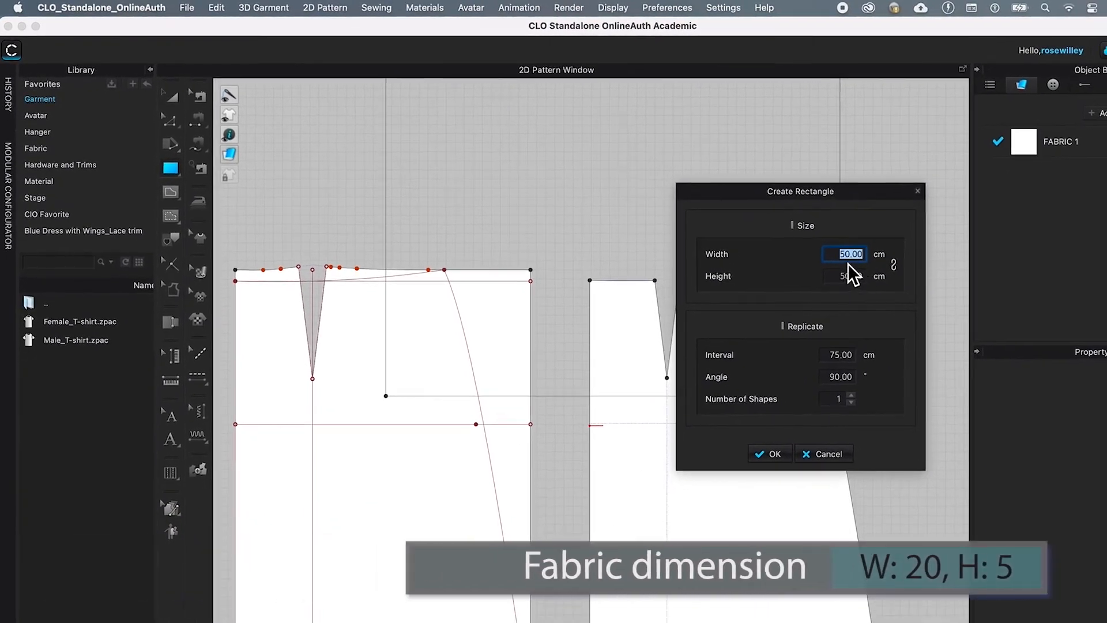
click(868, 263)
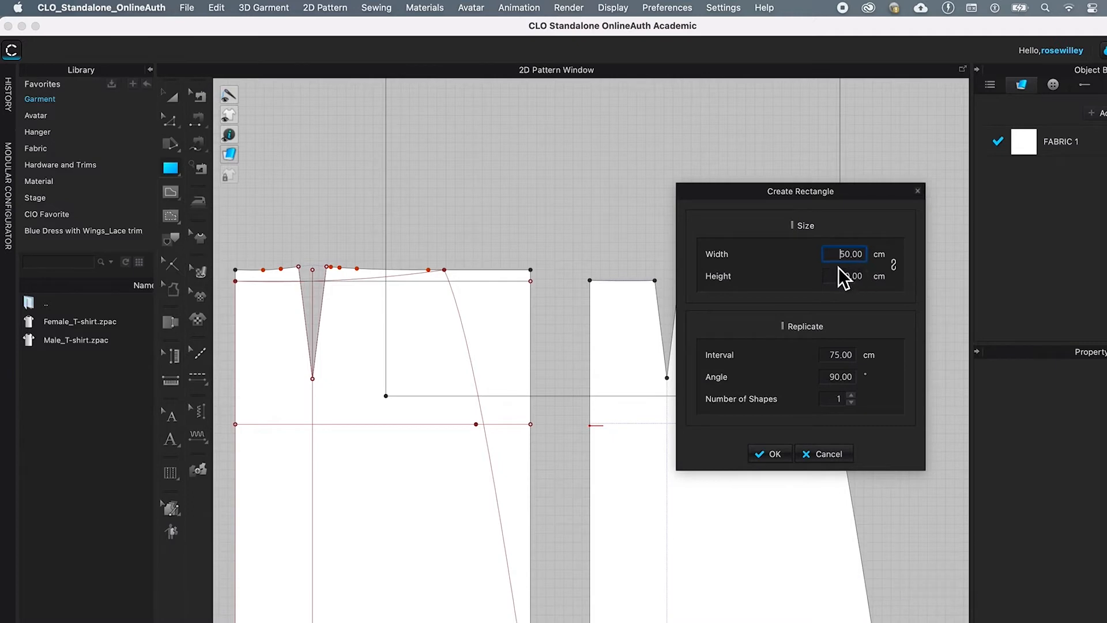
drag(838, 256, 873, 256)
text(2)
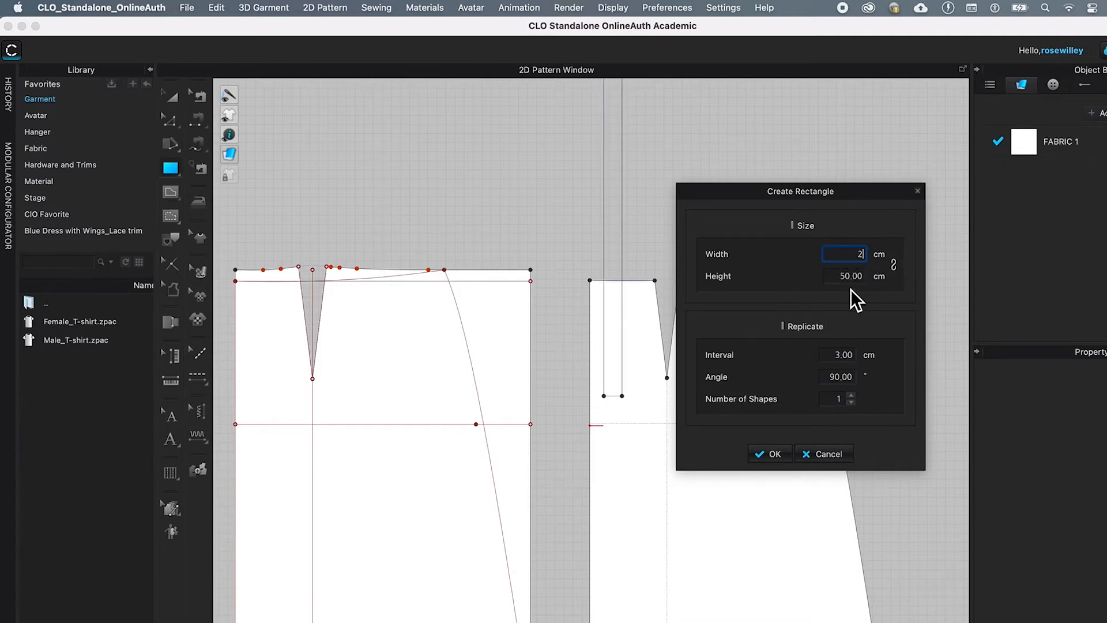
text(0)
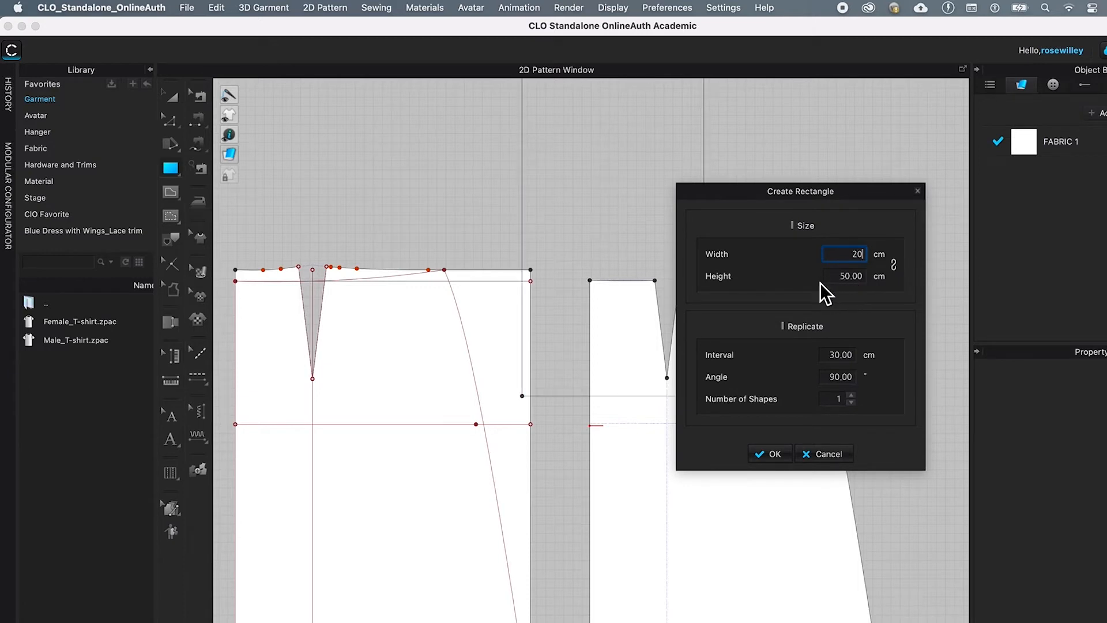
drag(834, 281, 870, 283)
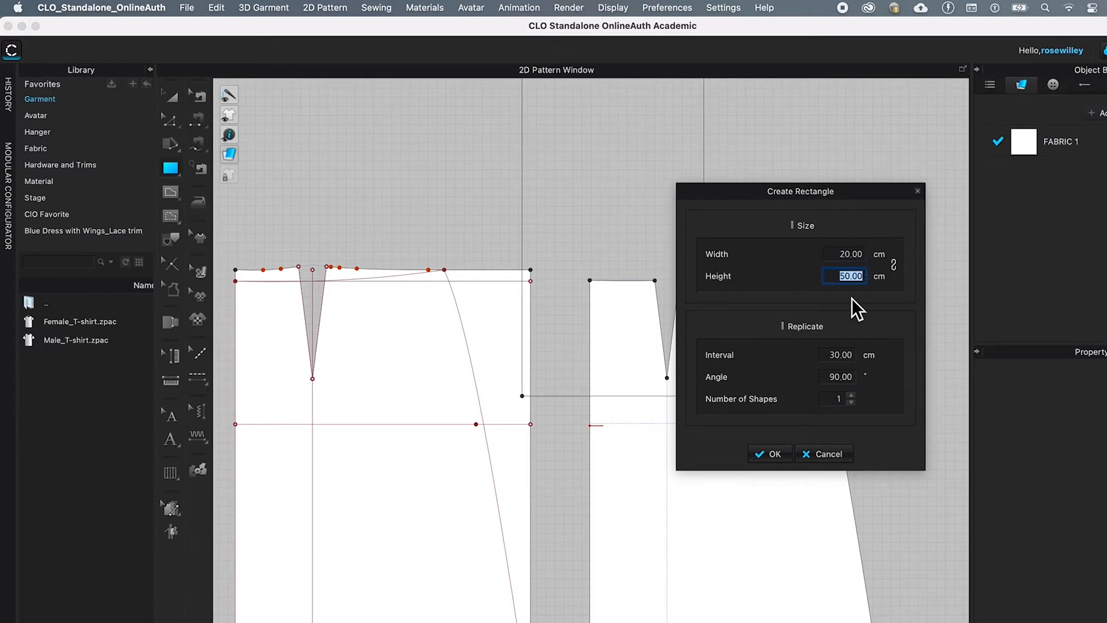
text(5)
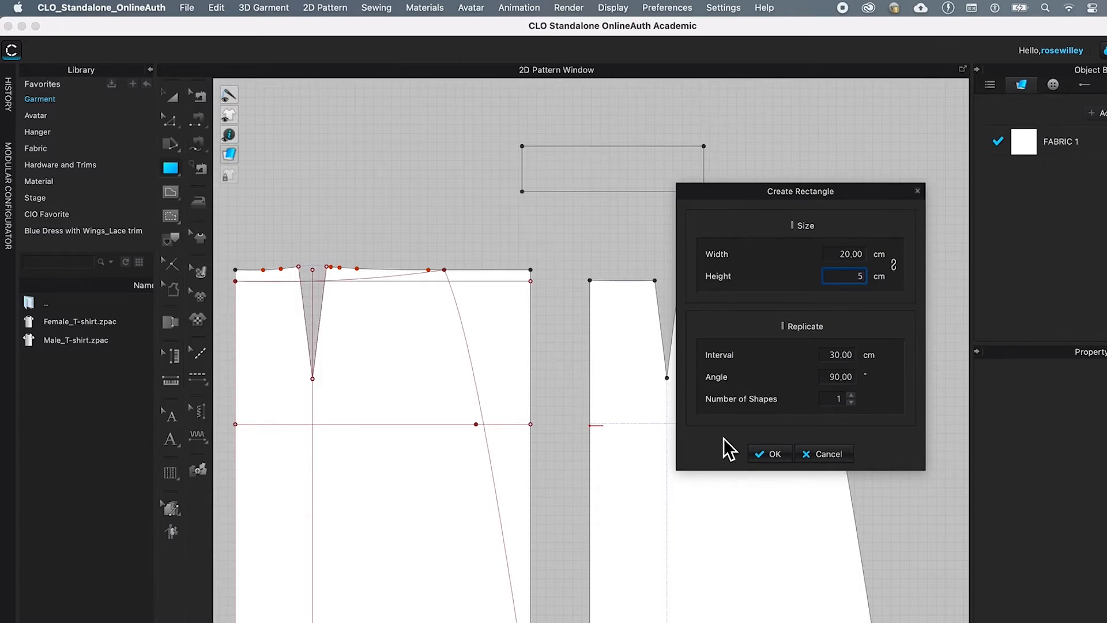
click(776, 456)
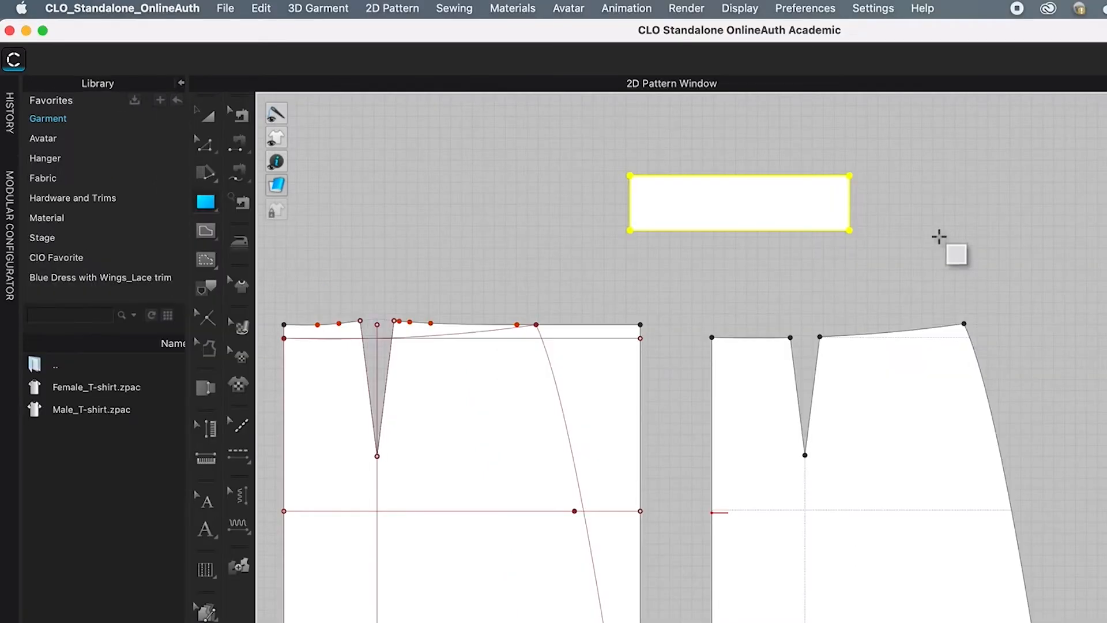
Offset the rectangle's top edge inward as one internal line at a distance of 1 cm
click(209, 147)
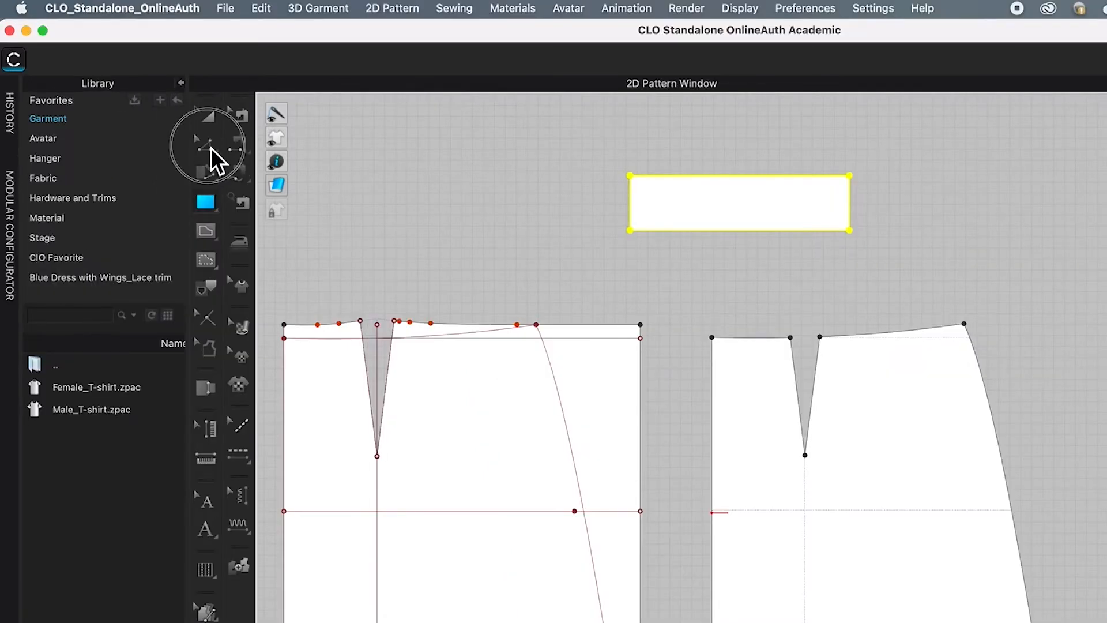
click(316, 144)
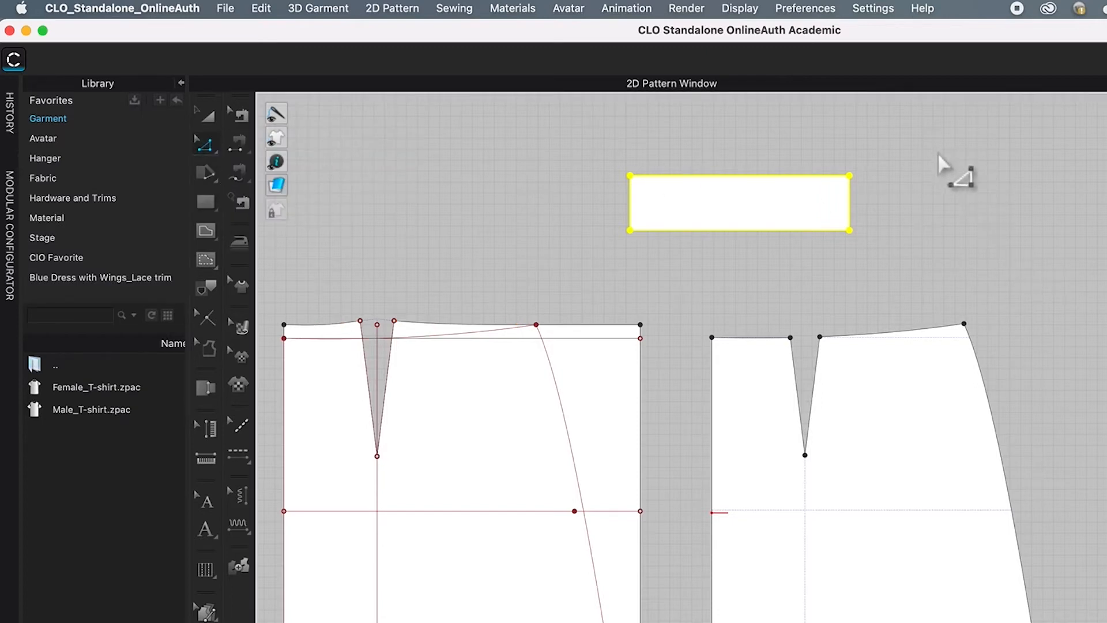
click(925, 185)
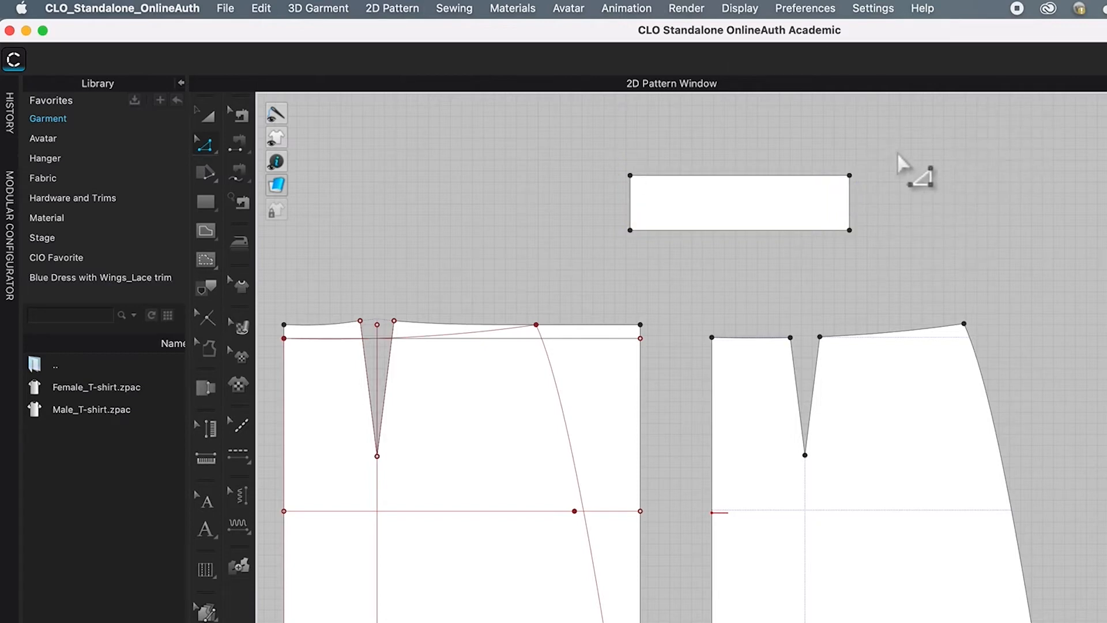
click(721, 176)
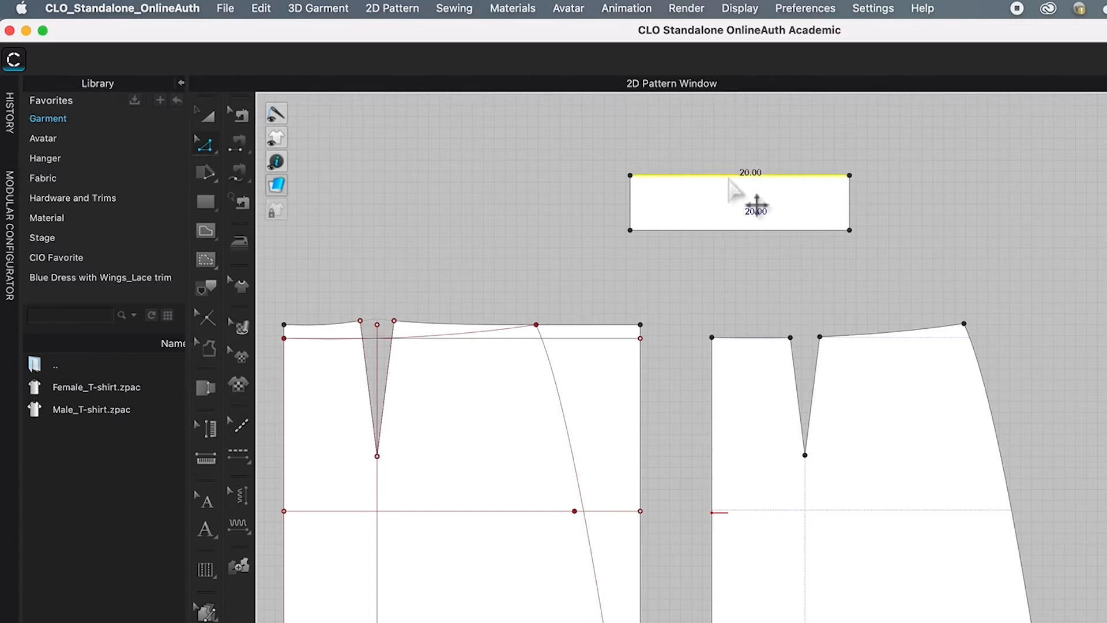
right_click(724, 178)
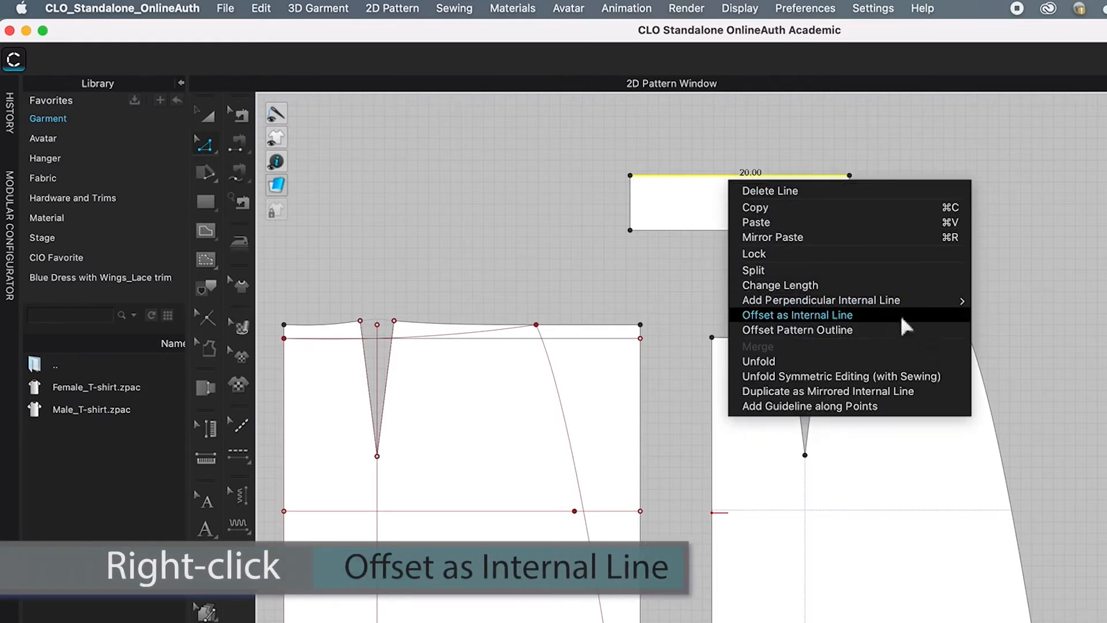
click(816, 315)
drag(819, 309, 1106, 162)
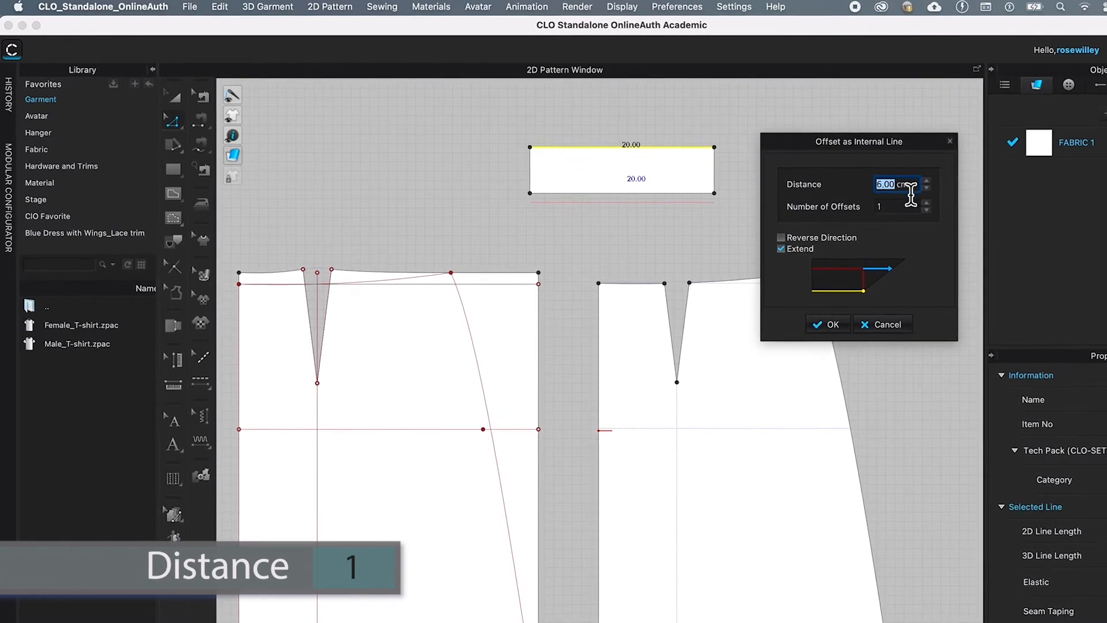
text(1)
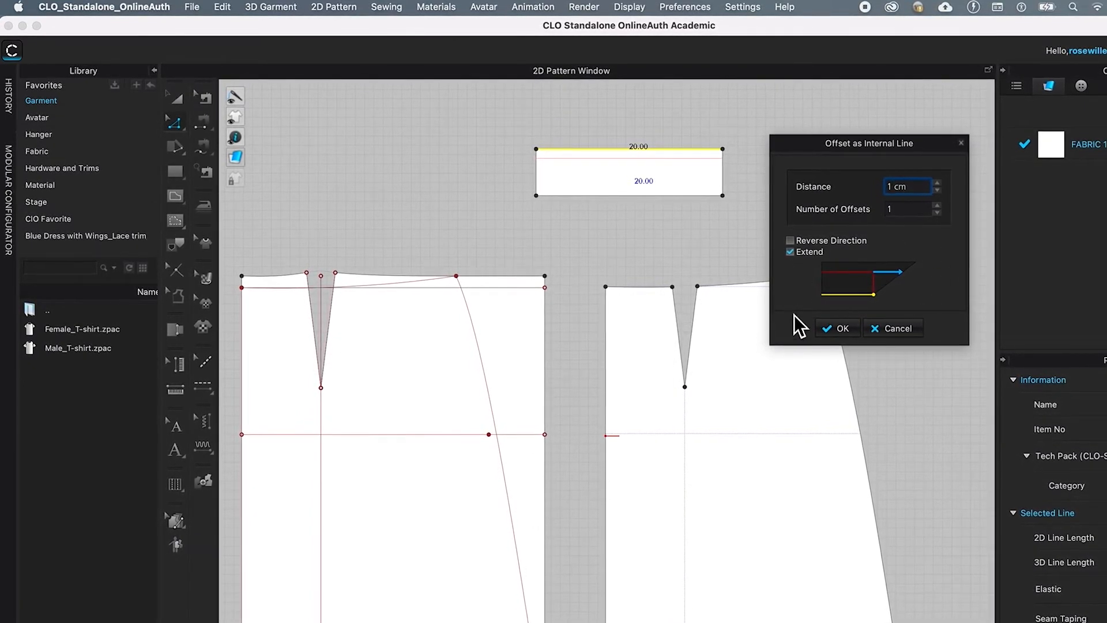
click(843, 329)
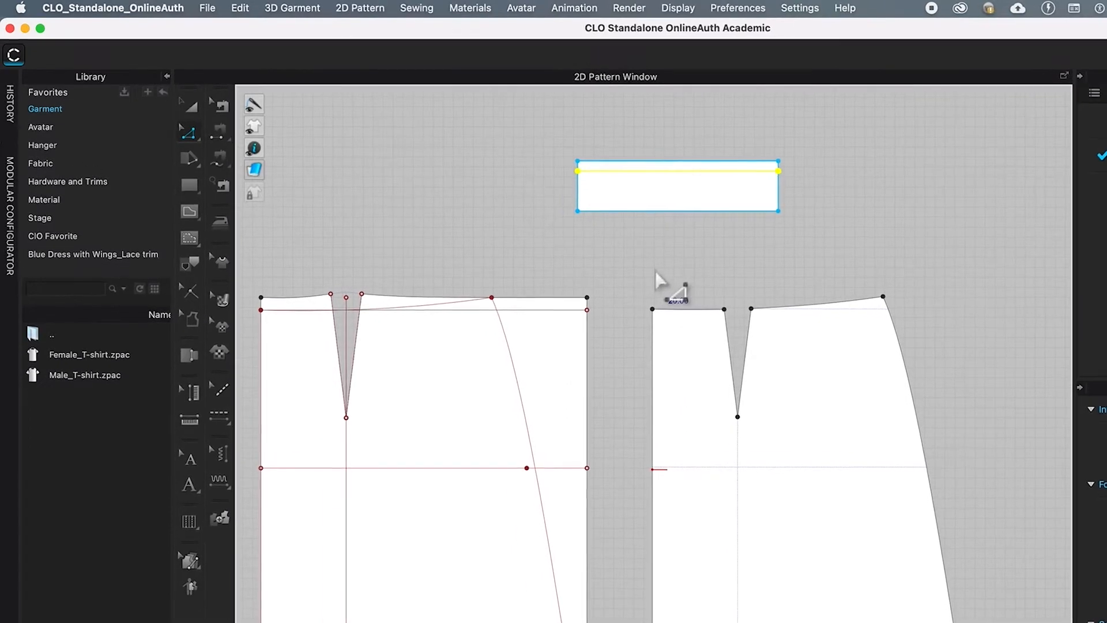
Offset the rectangle's top edge as another internal line at a distance of 3 cm
click(692, 170)
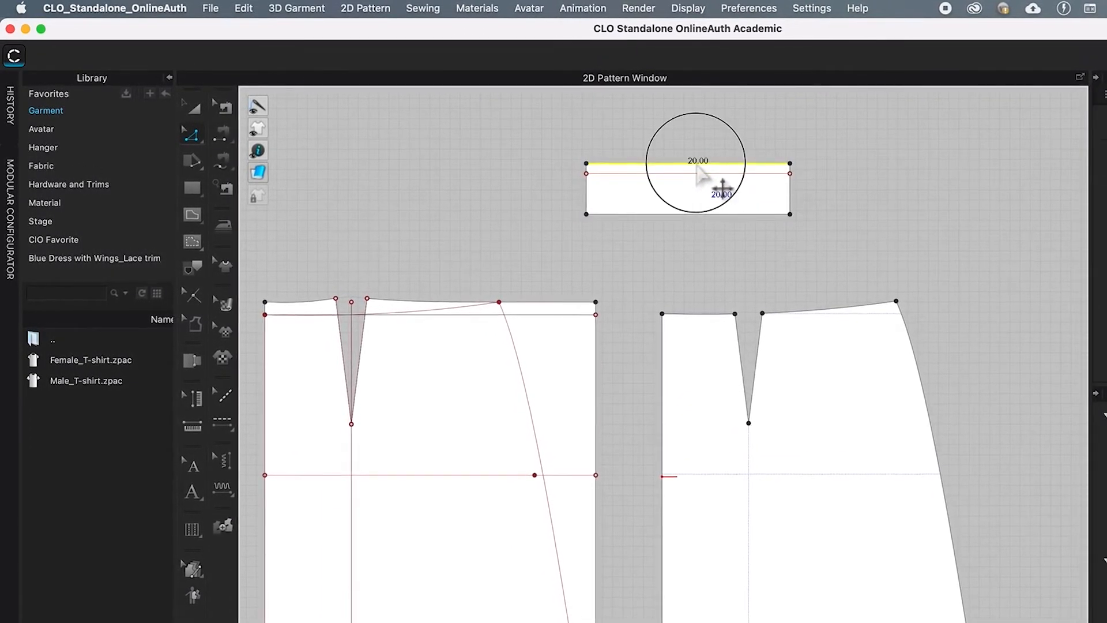
right_click(699, 172)
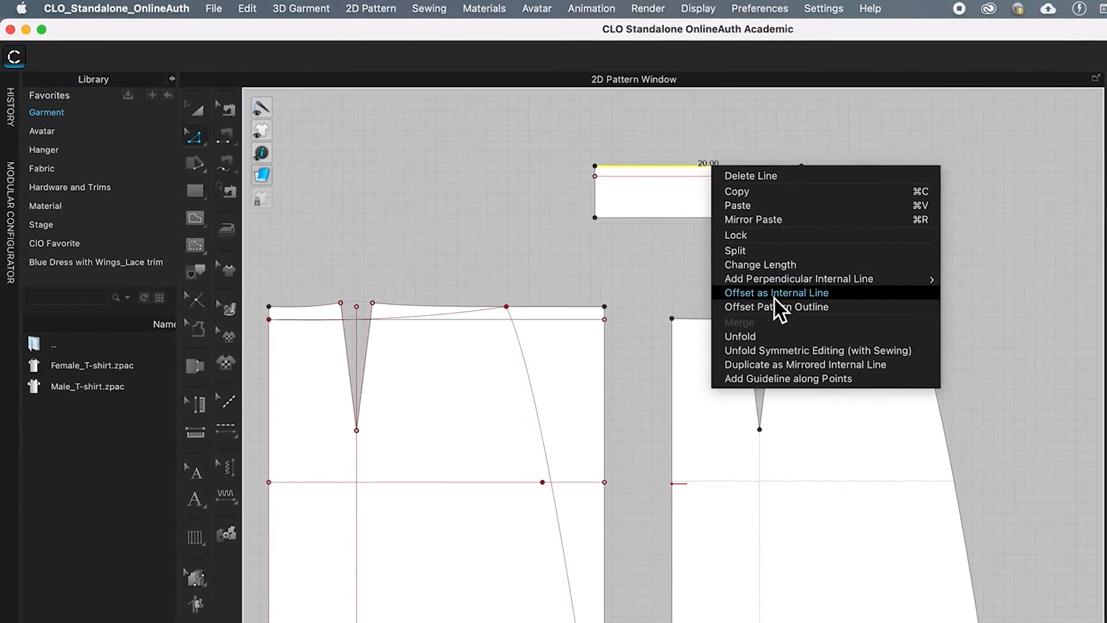
click(847, 294)
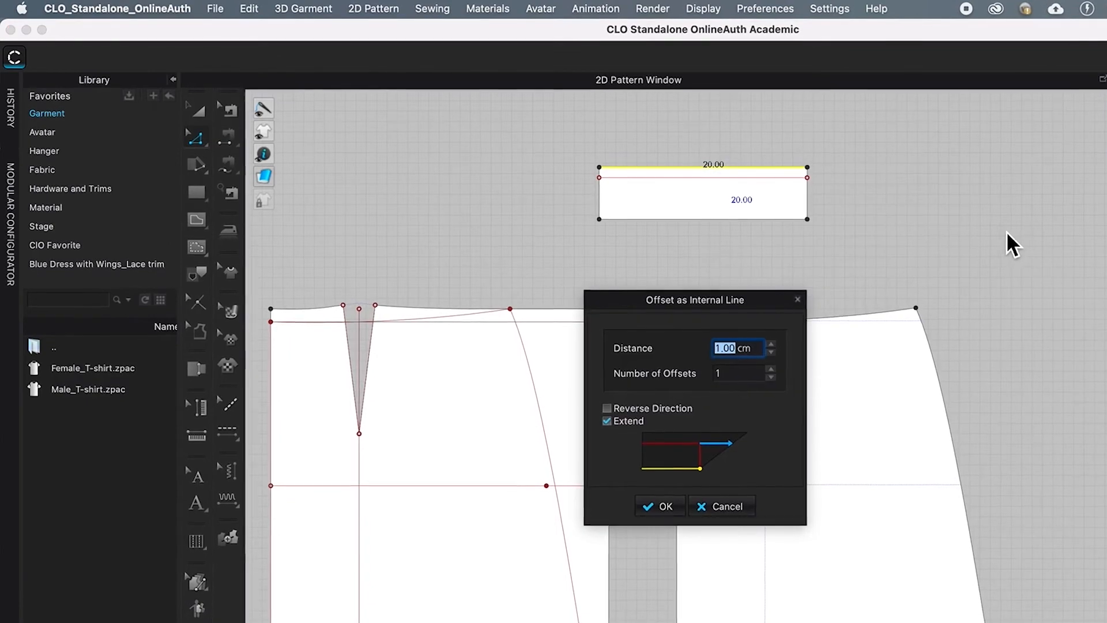
drag(777, 299, 825, 258)
text(2)
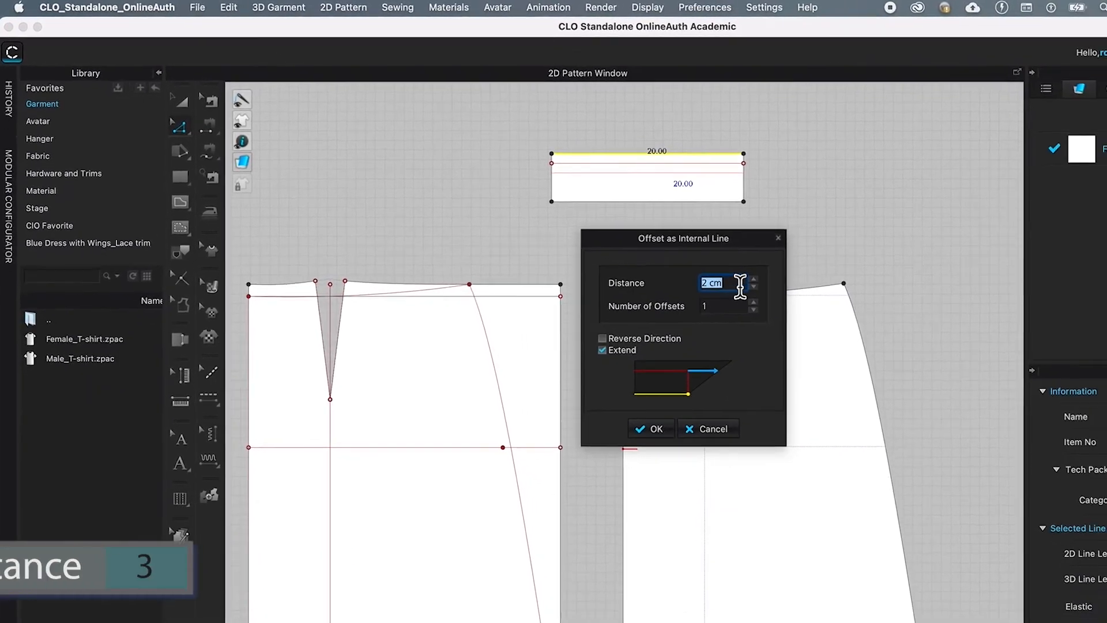
drag(805, 314, 689, 299)
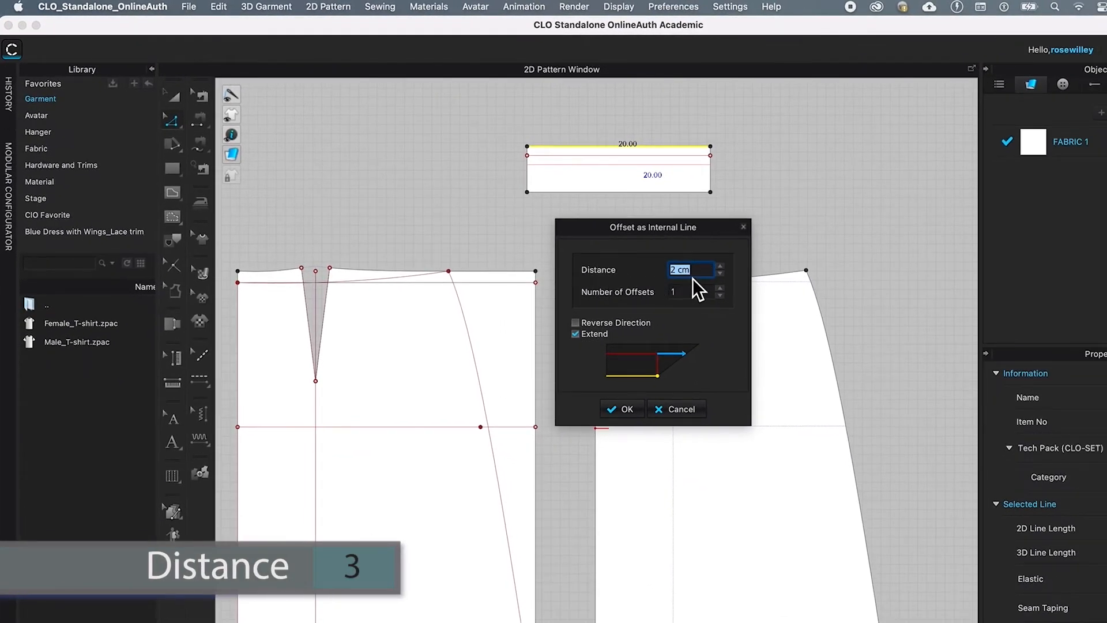
text(3)
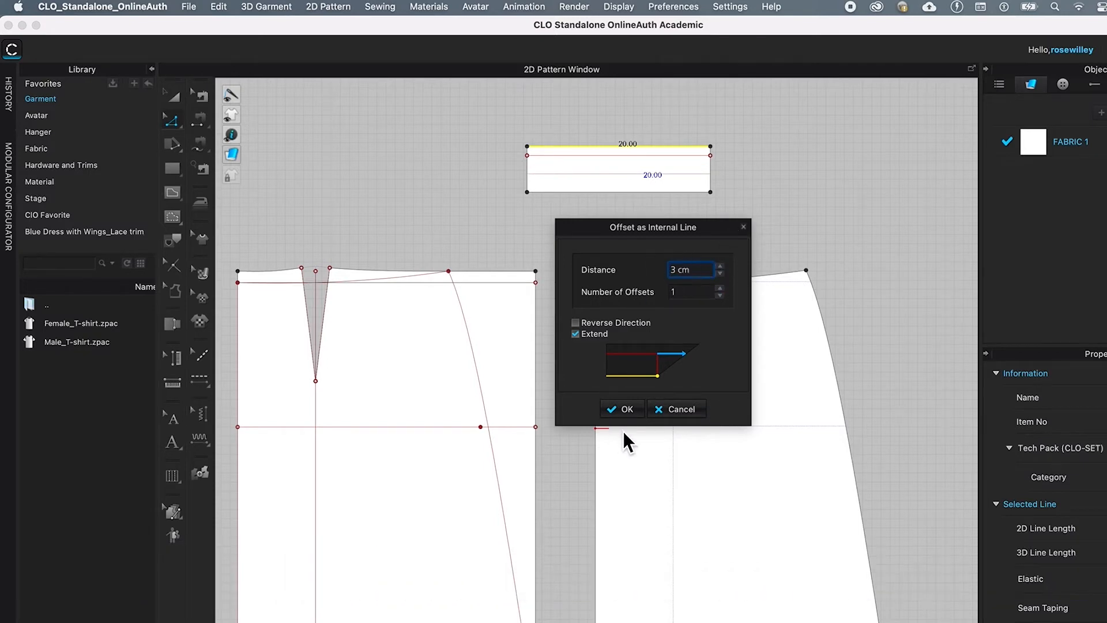
click(630, 409)
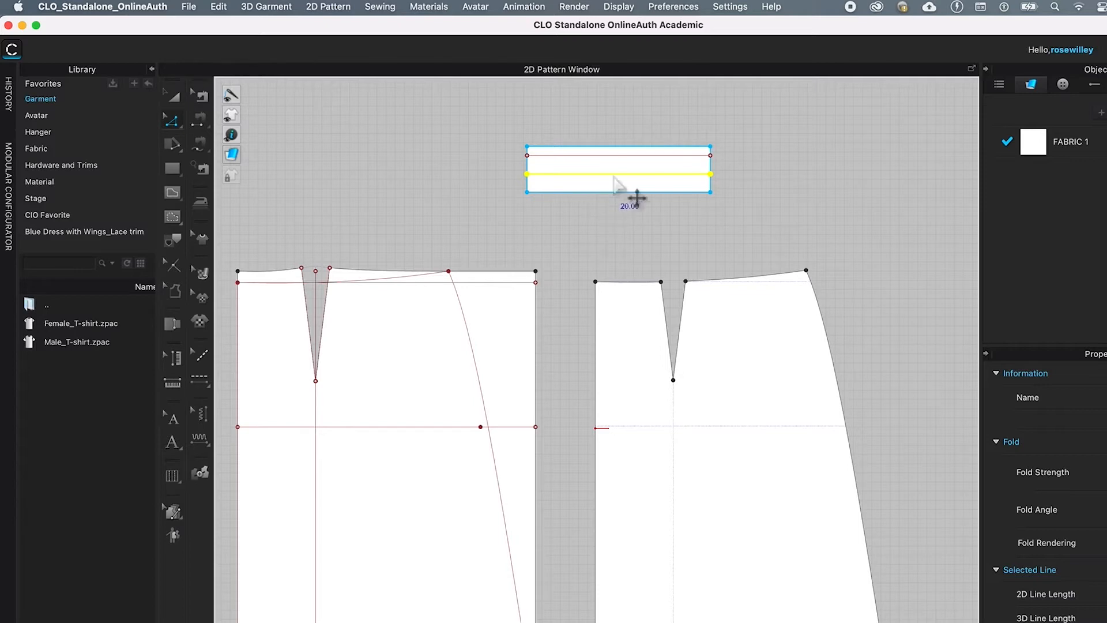
Add an internal line 4 cm below the rectangle's top edge with Offset as Internal Line
click(621, 148)
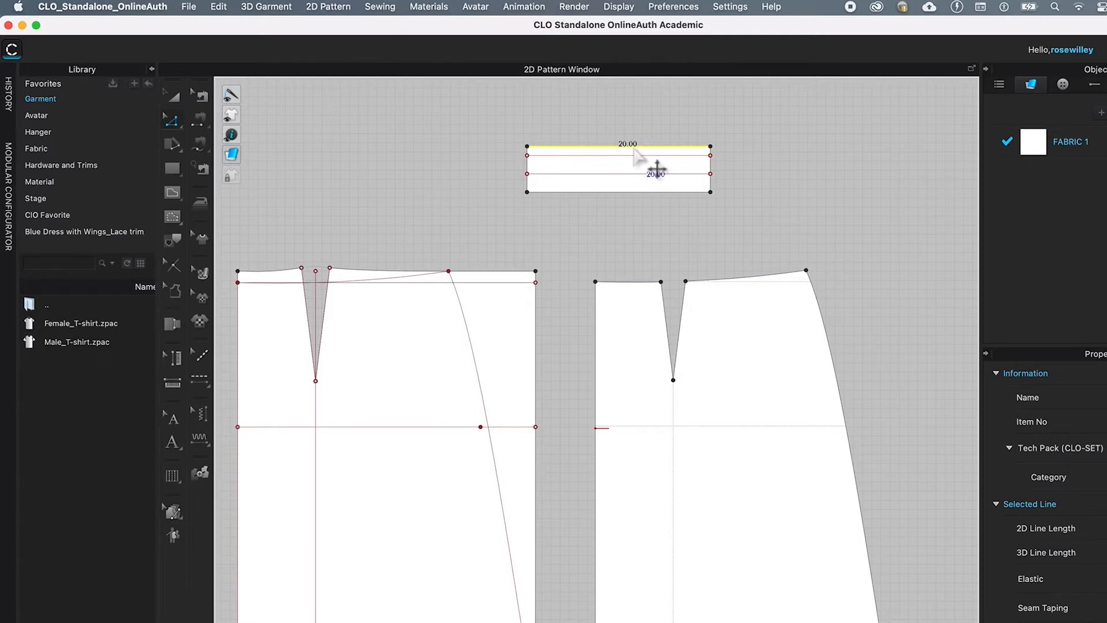
right_click(634, 152)
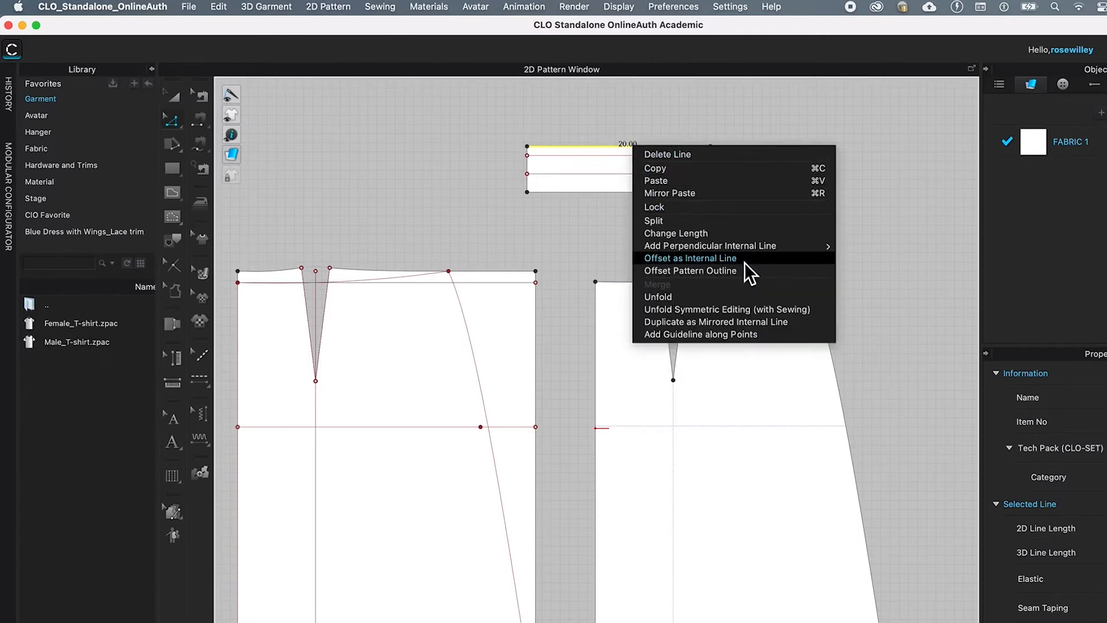
click(783, 261)
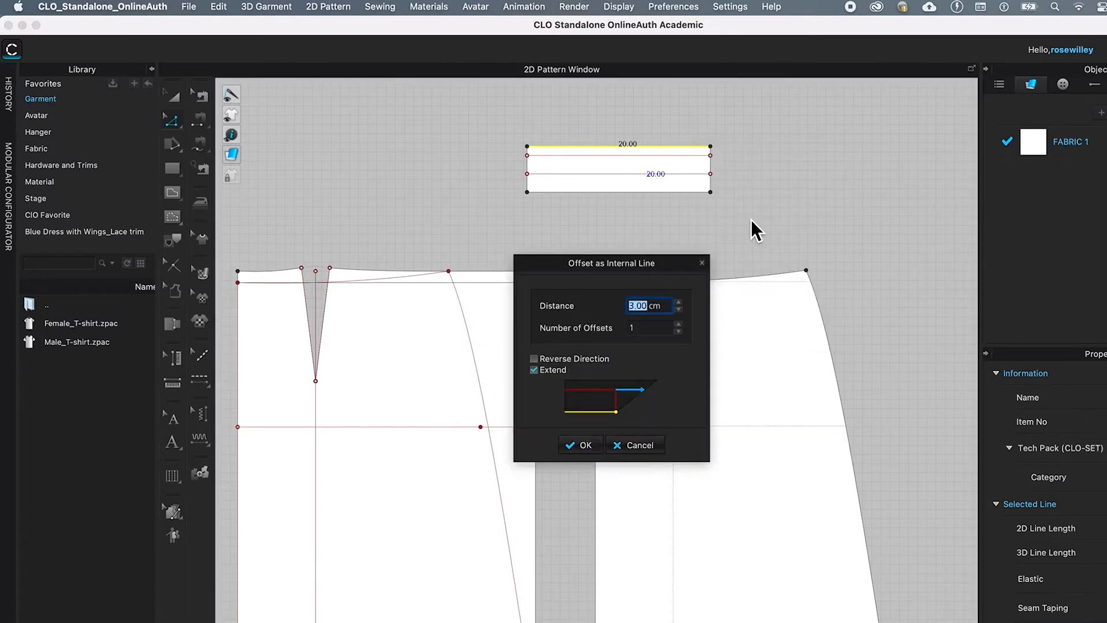
drag(680, 262, 683, 253)
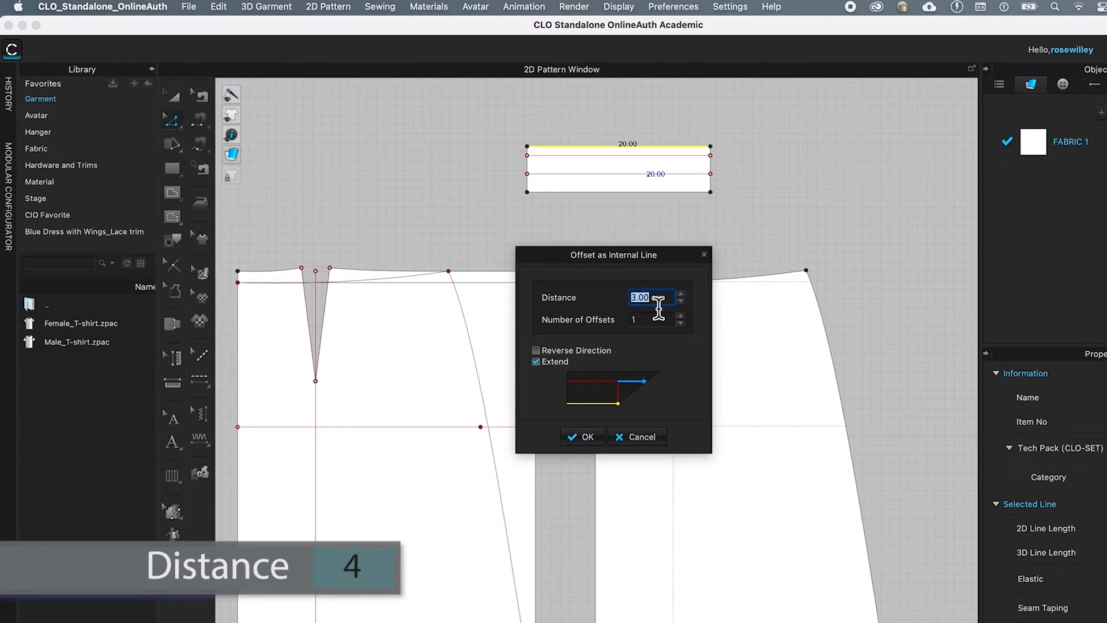
text(4)
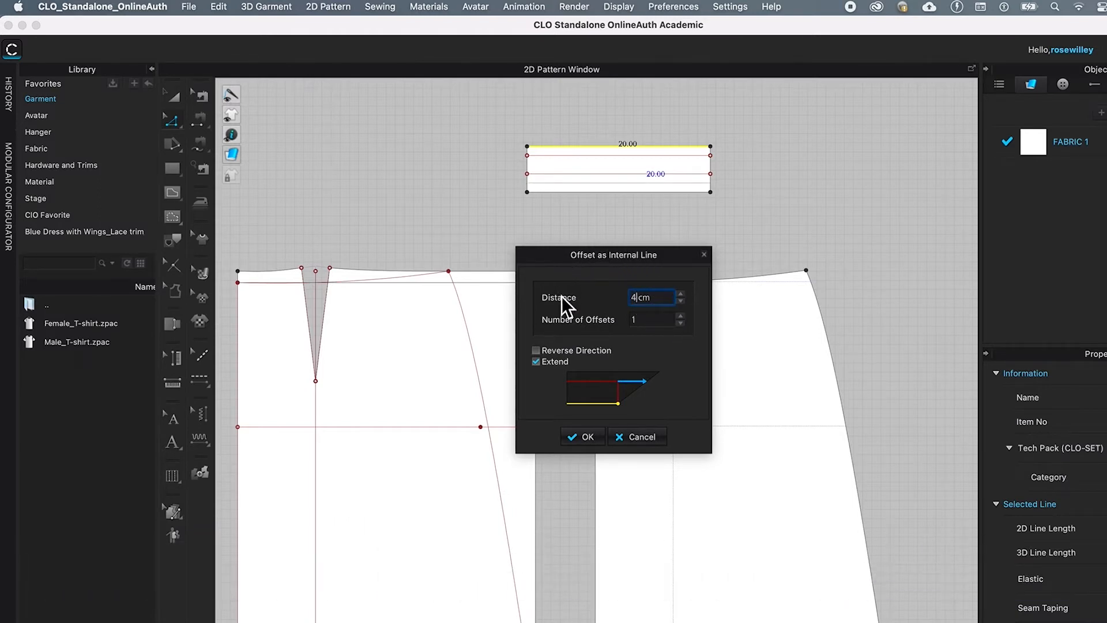
click(571, 437)
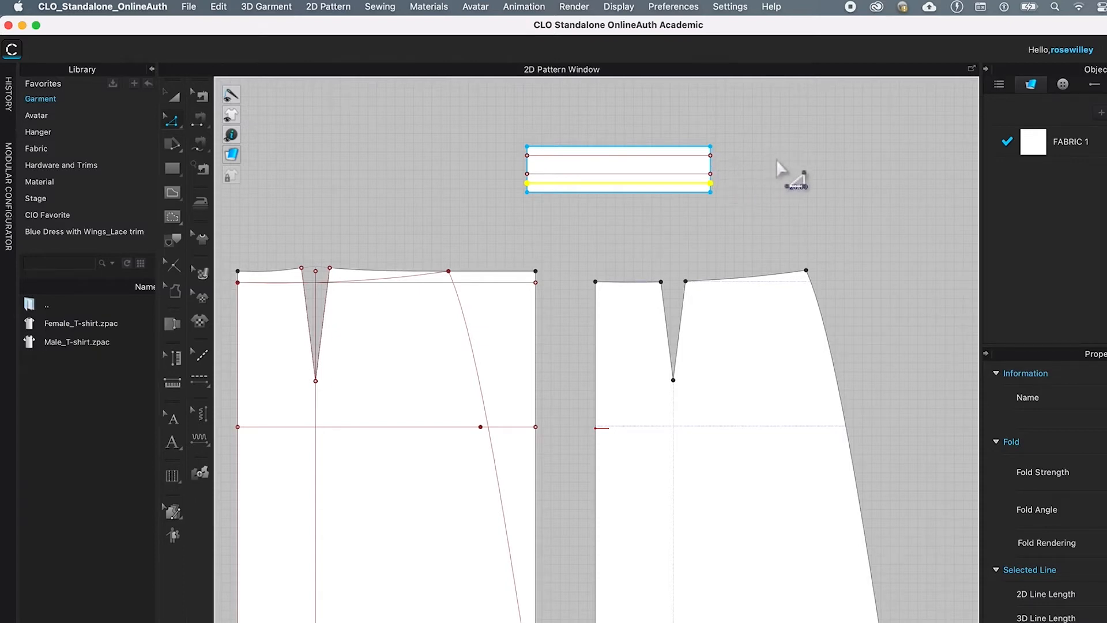
Offset the rectangle's right edge inward as one internal line at a distance of .75 cm
click(712, 172)
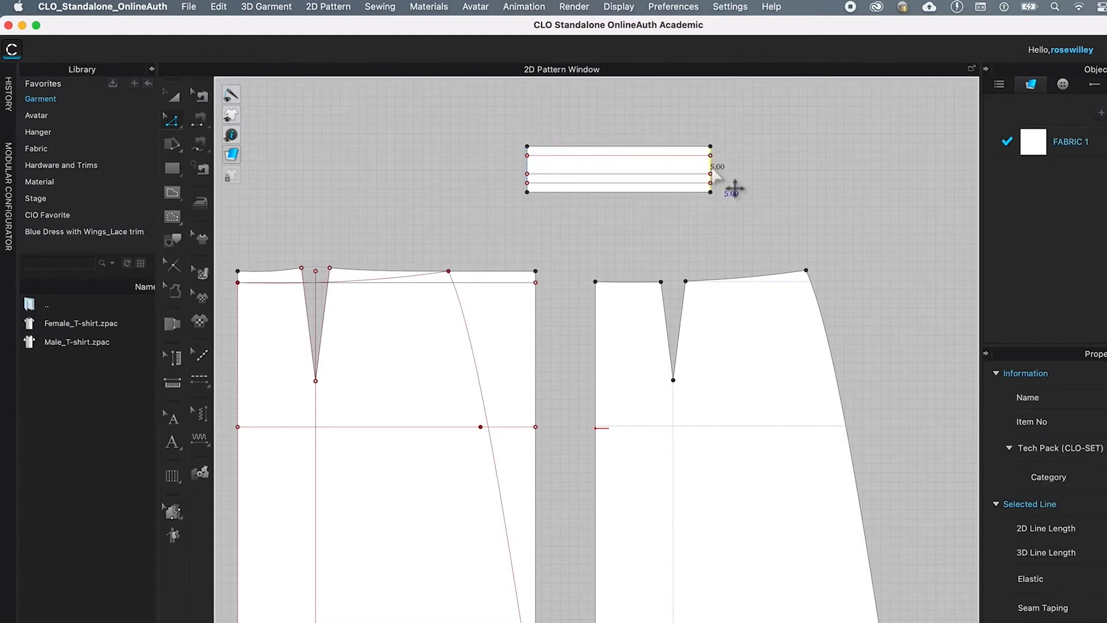
right_click(710, 166)
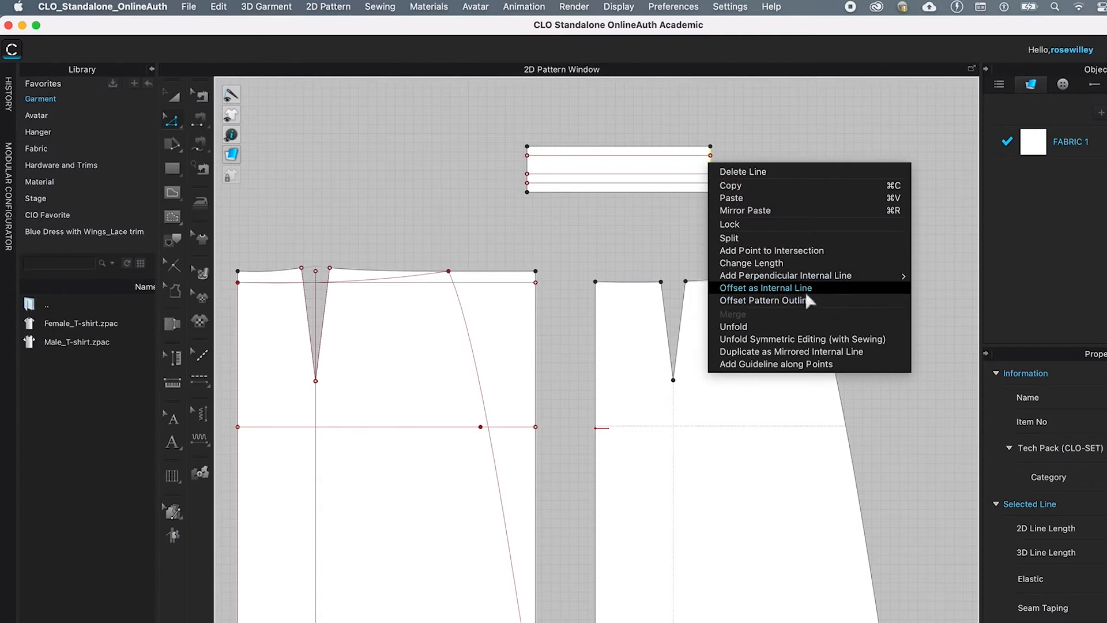
click(833, 289)
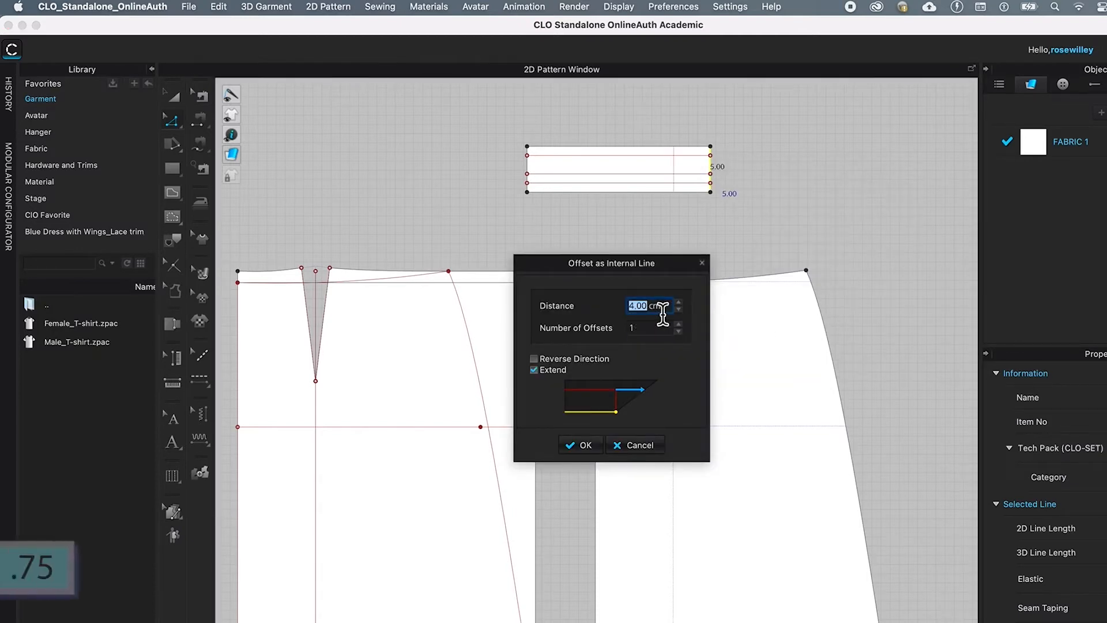
key(BackSpace)
text(.)
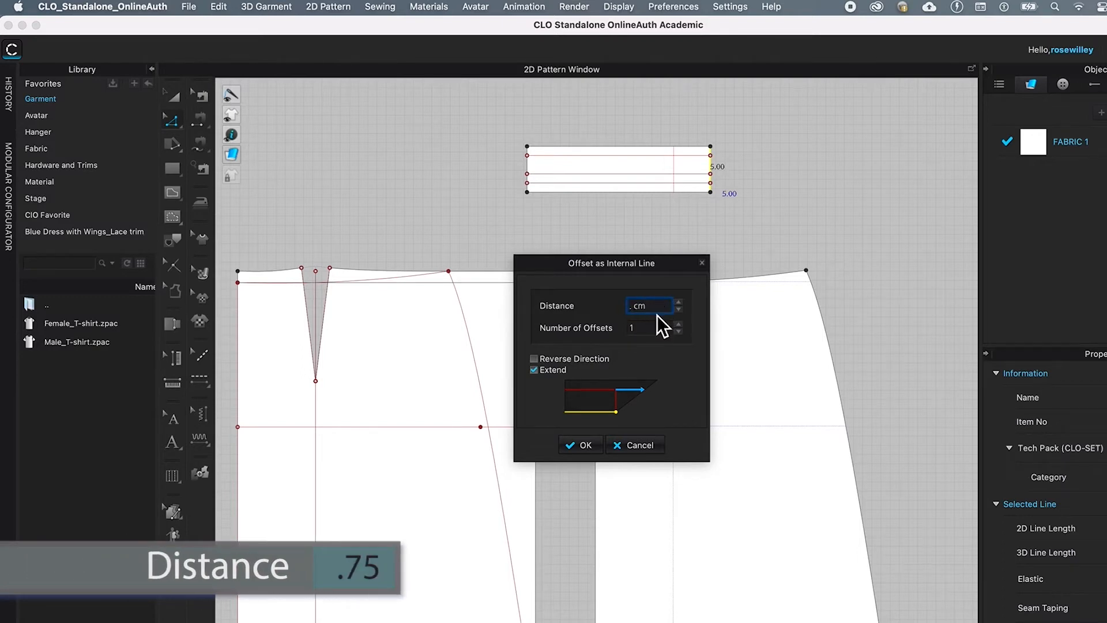
text(75)
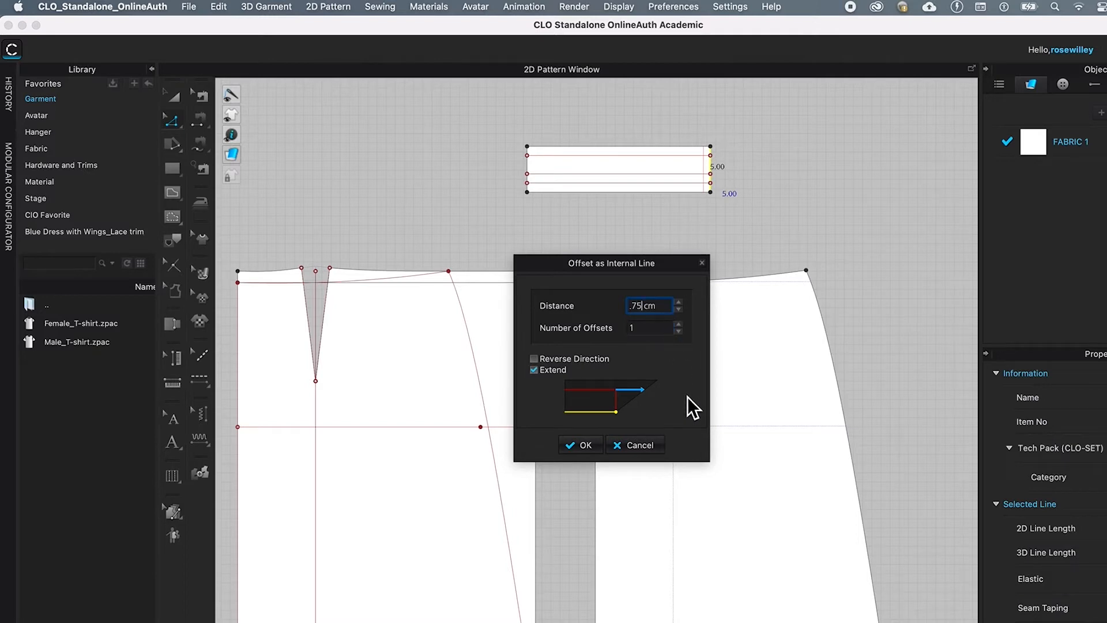
click(584, 445)
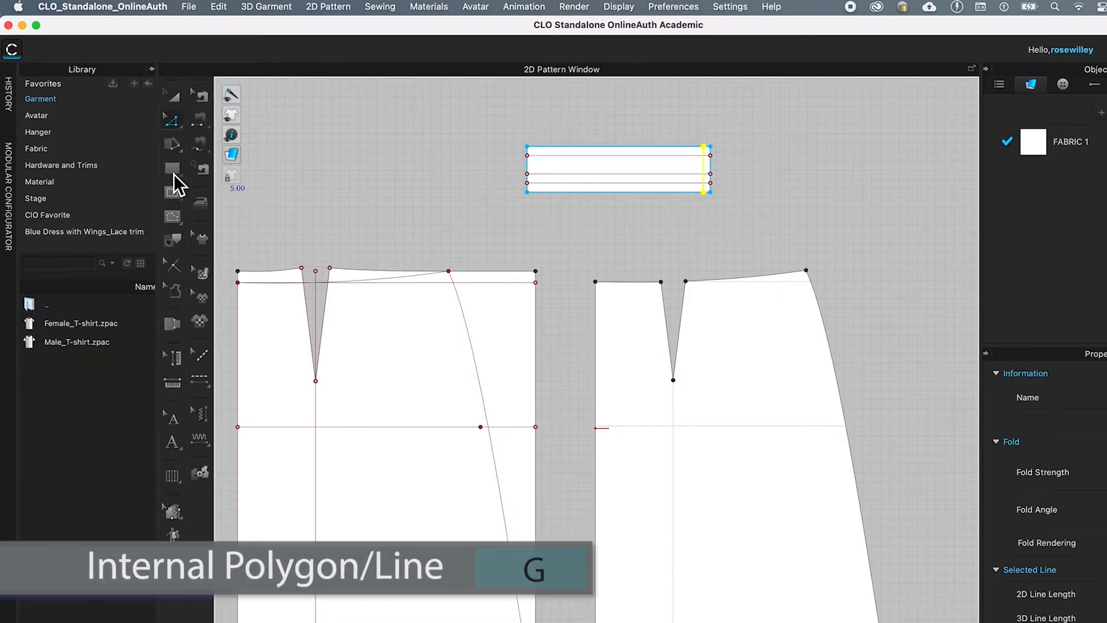
Draw a closed internal polygon from the 1 cm line's left end through the vertical line's top, the 3 cm line's right end and the 4 cm line's left end
click(176, 197)
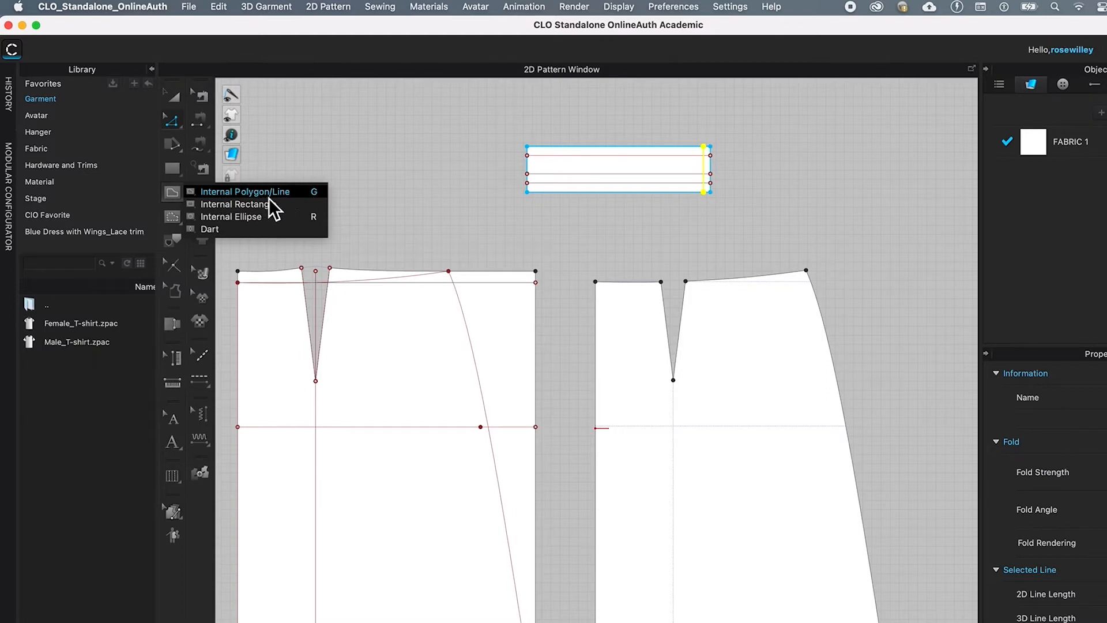
click(299, 193)
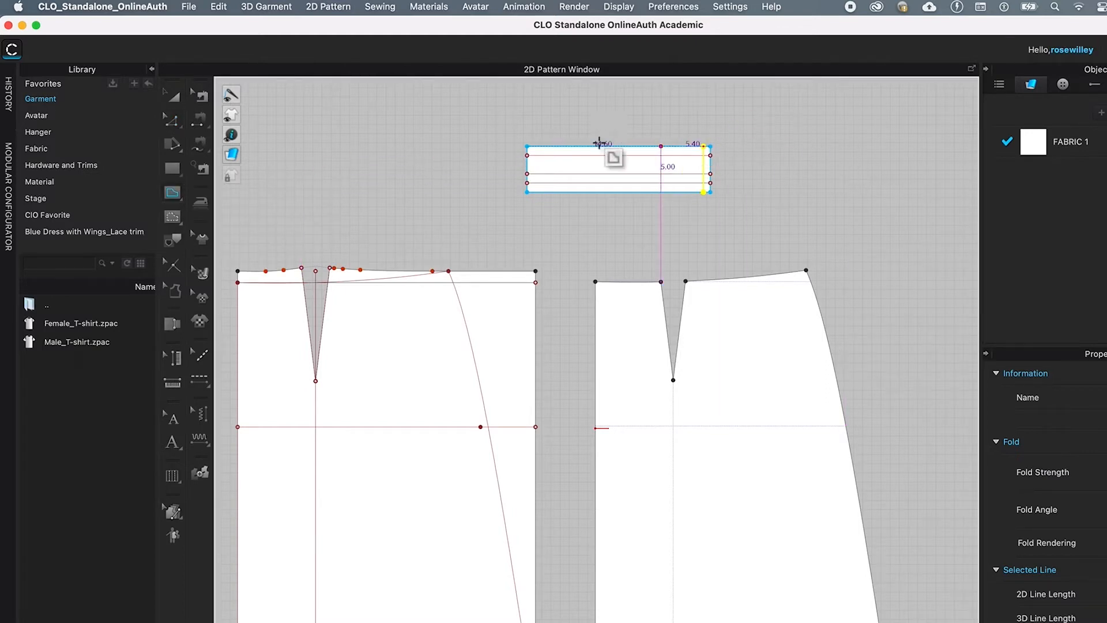
click(528, 155)
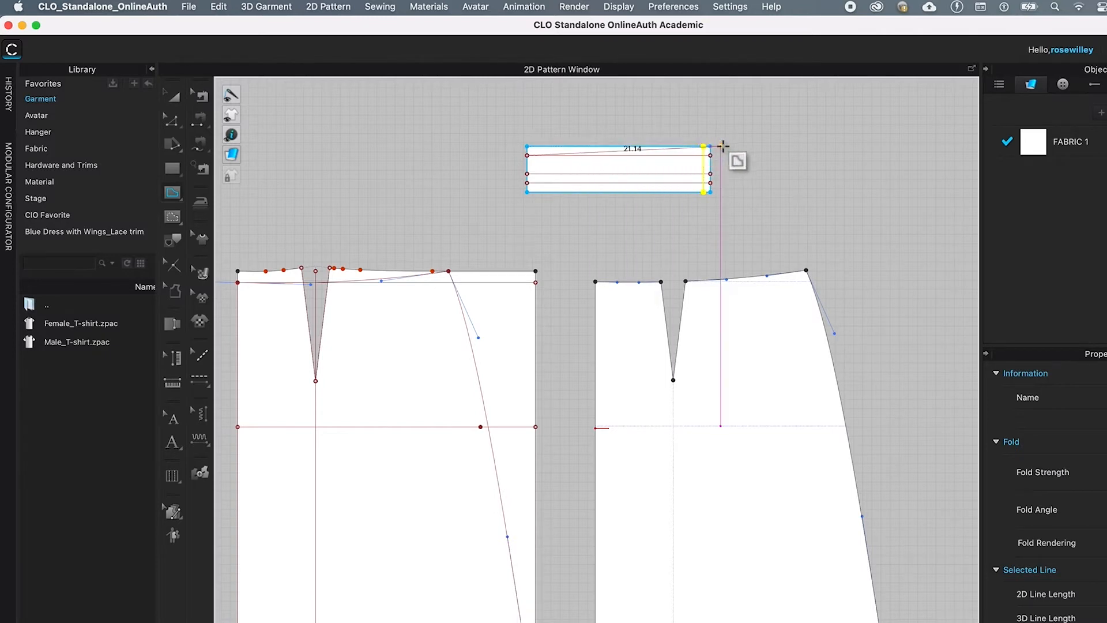
scroll(710, 153, up, 5)
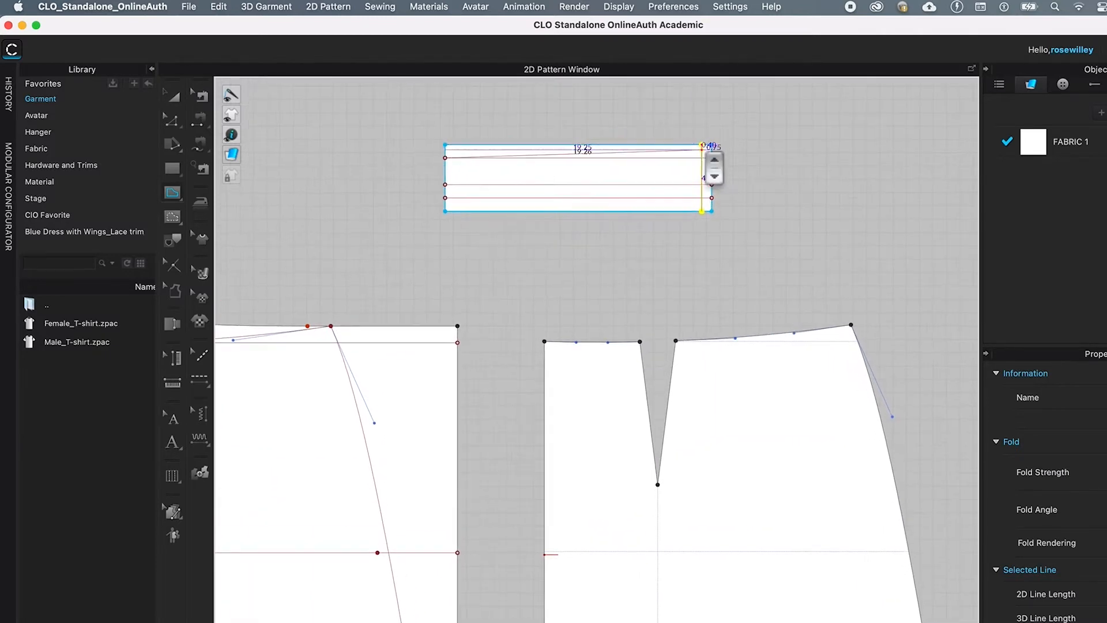
scroll(702, 170, down, 1)
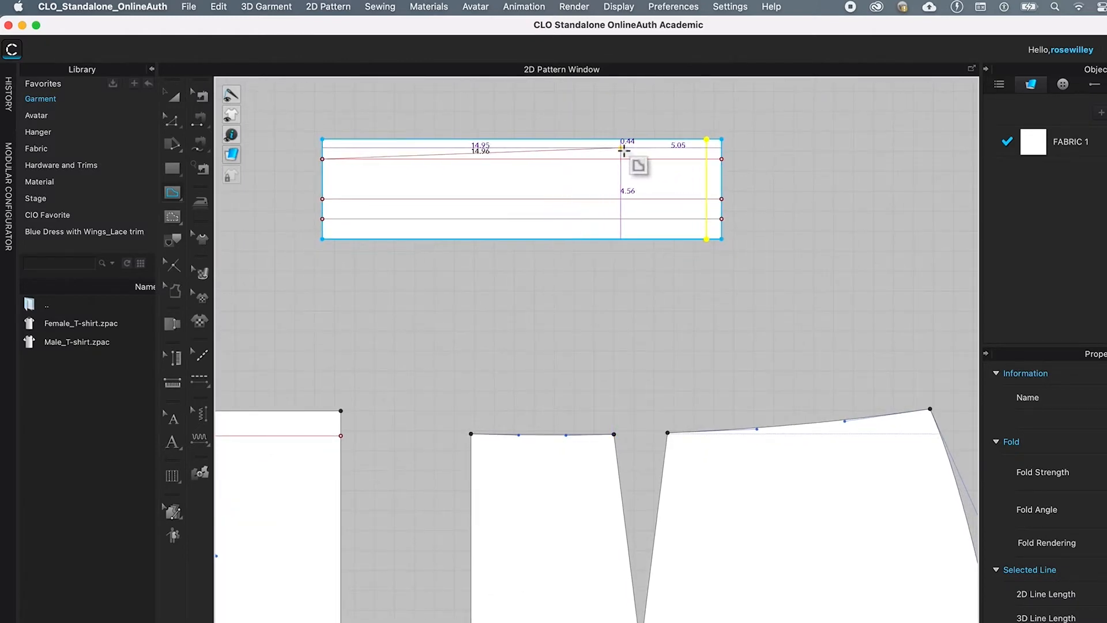
click(707, 139)
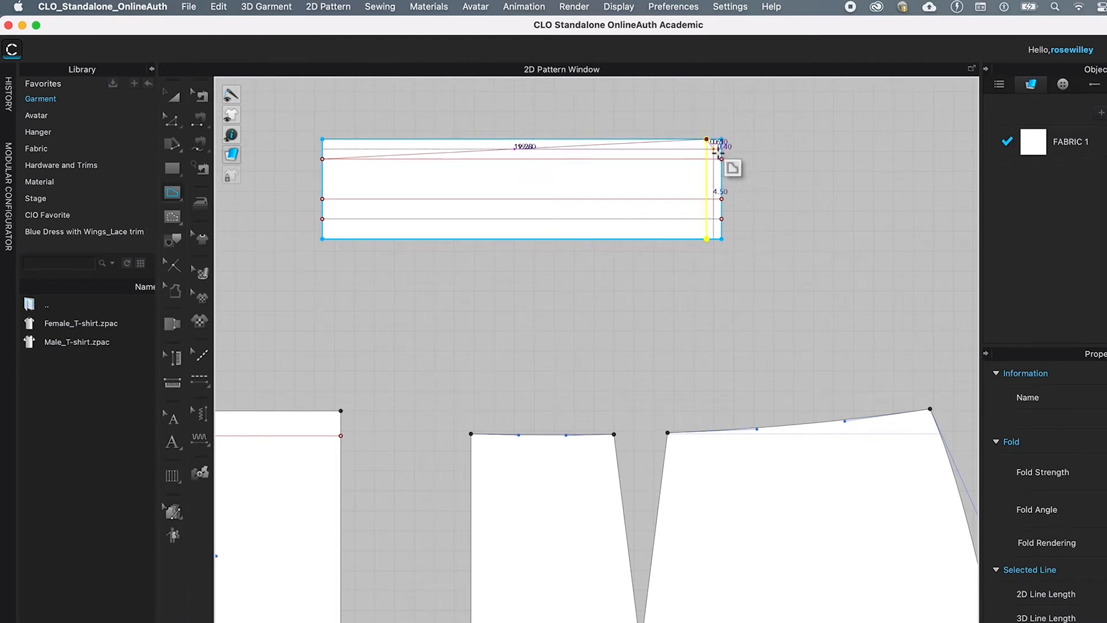
click(722, 199)
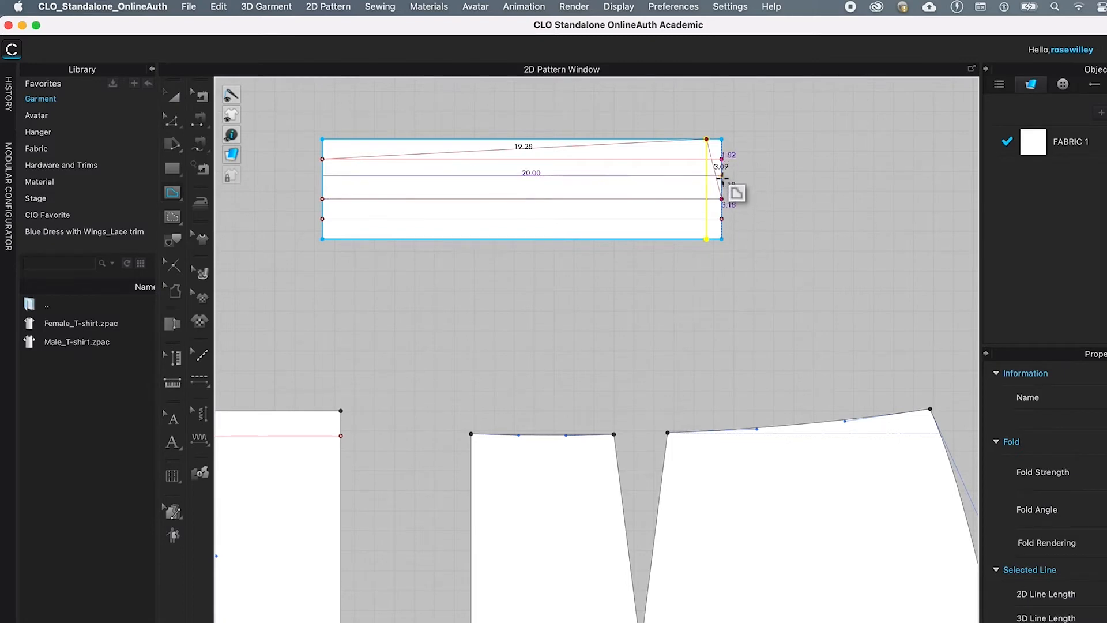
click(707, 202)
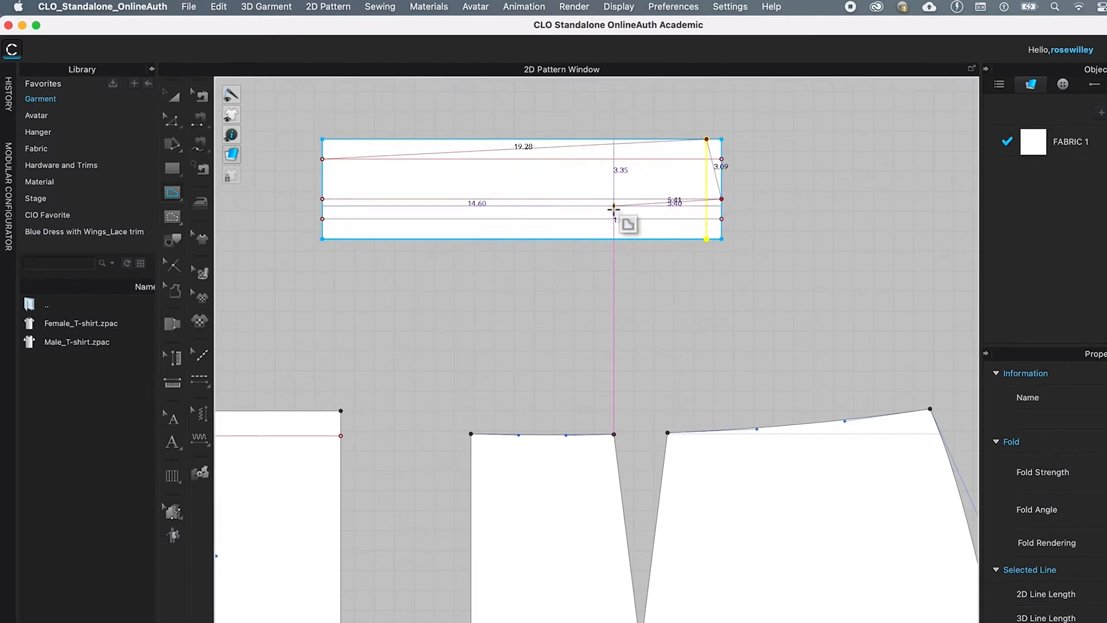
click(323, 219)
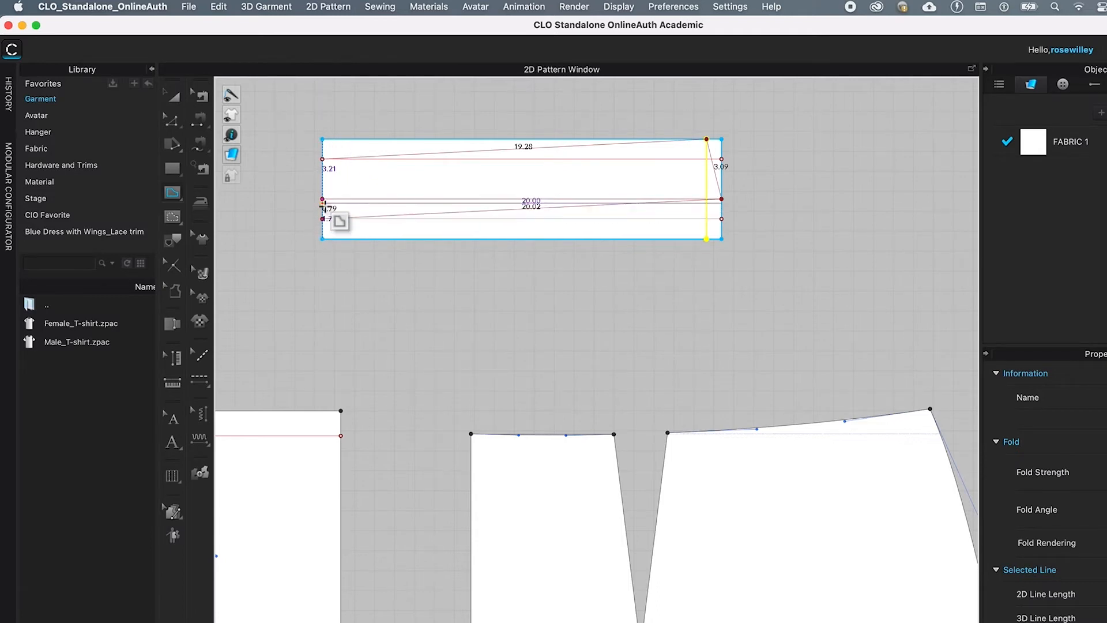
click(322, 199)
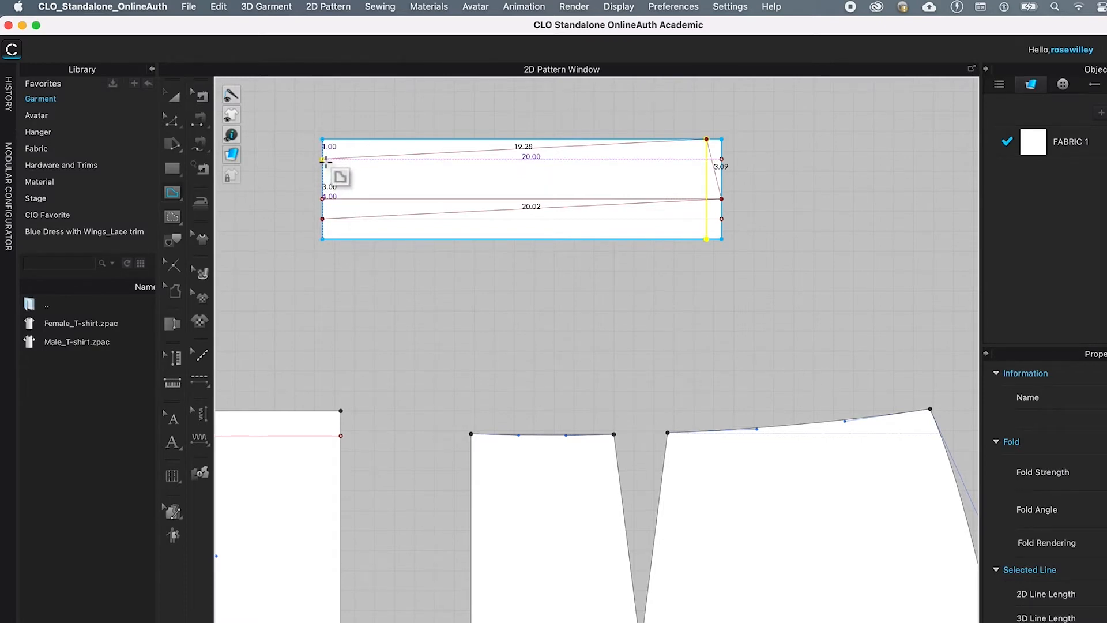
double_click(323, 159)
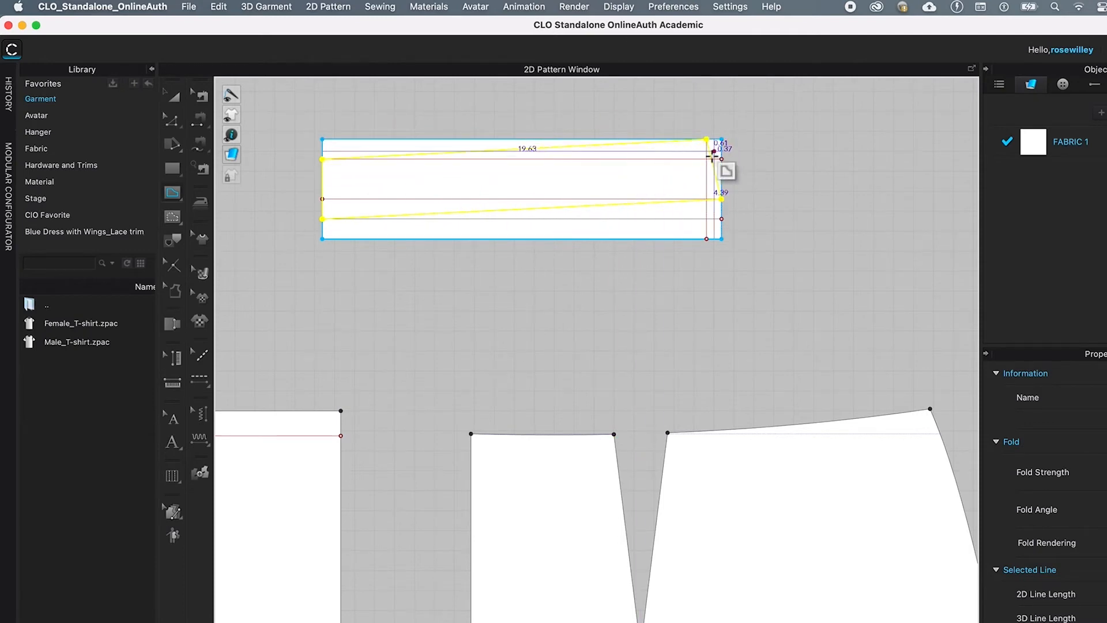
Bend the internal polygon's upper and lower slanted edges slightly downward with Edit Curvature
click(176, 126)
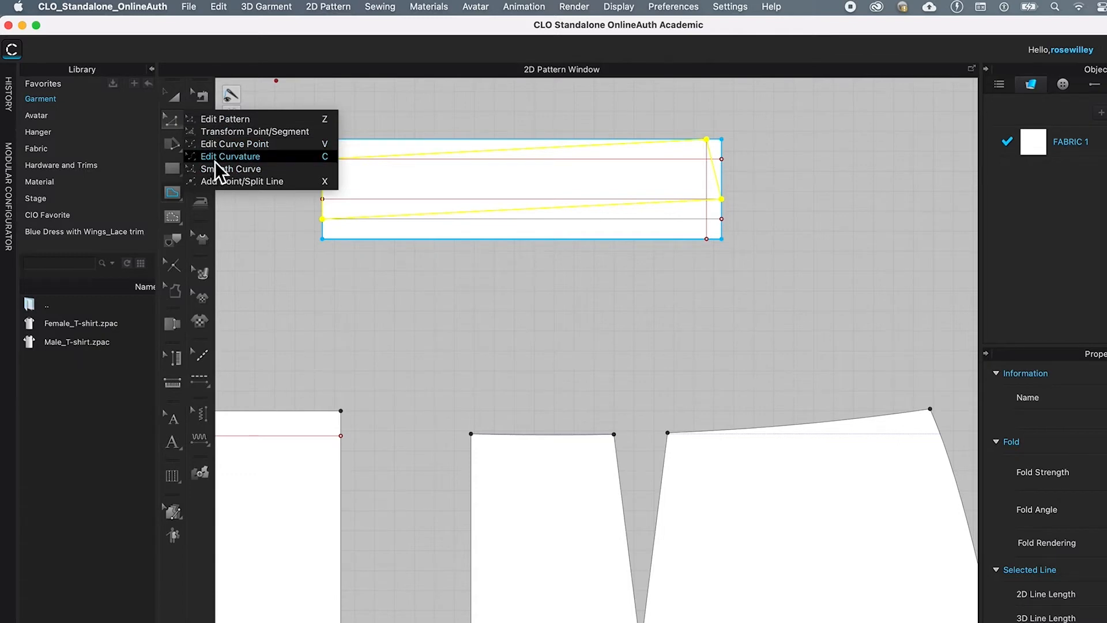
click(303, 159)
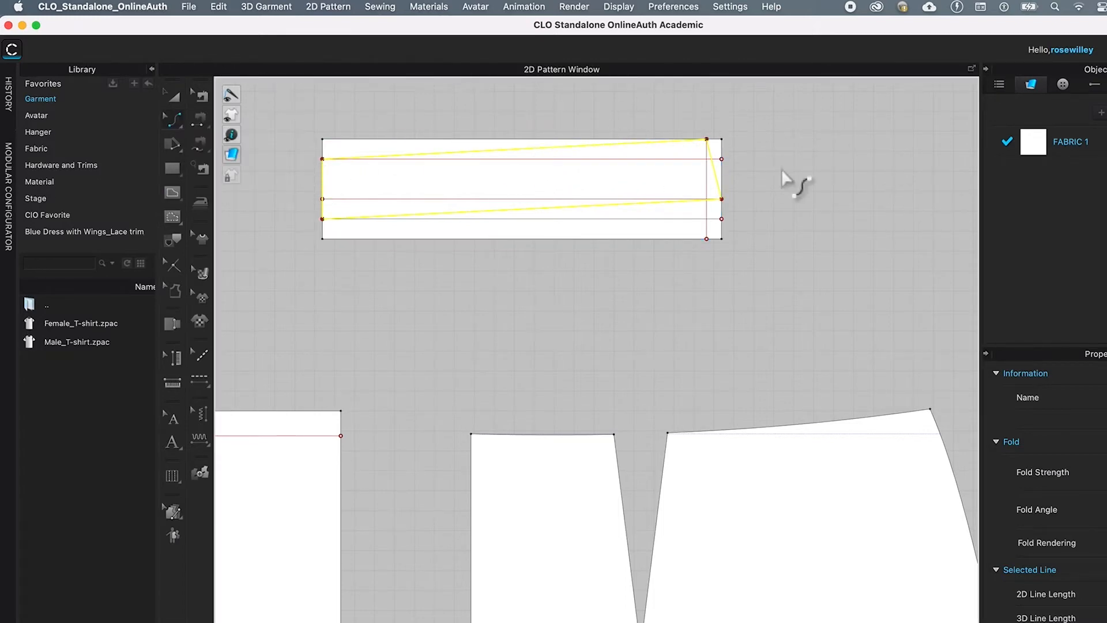
click(801, 167)
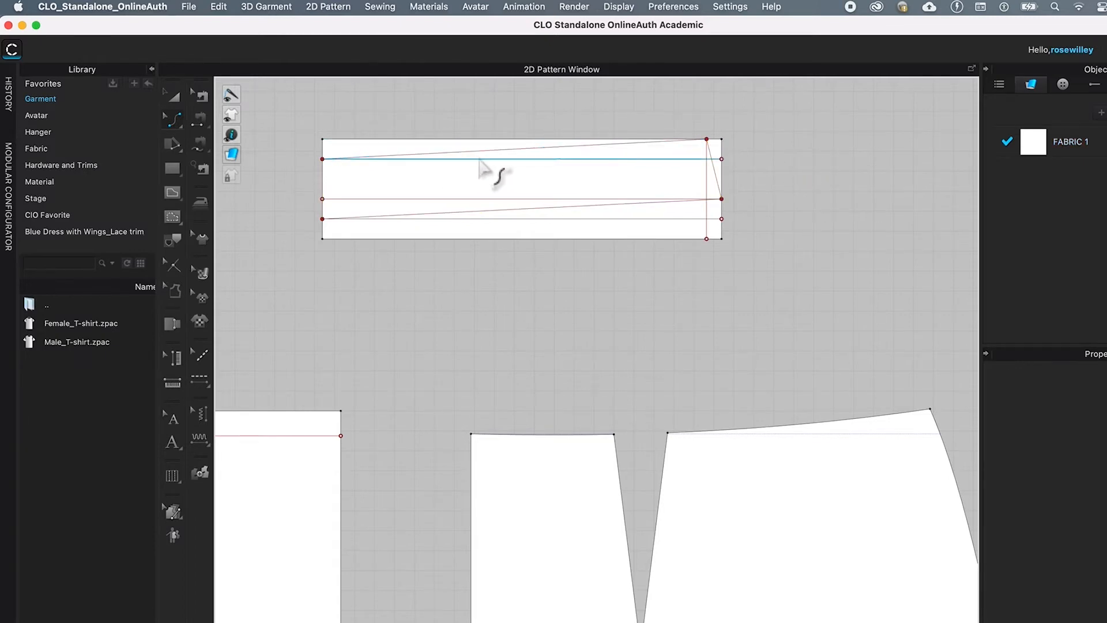
drag(496, 151, 513, 164)
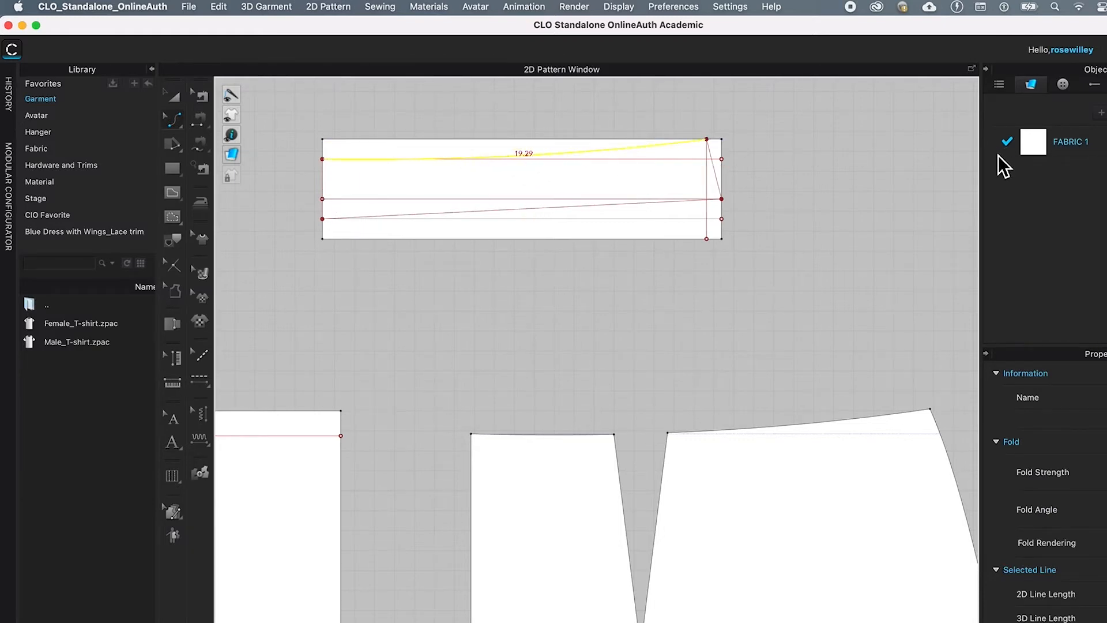
drag(526, 214, 527, 221)
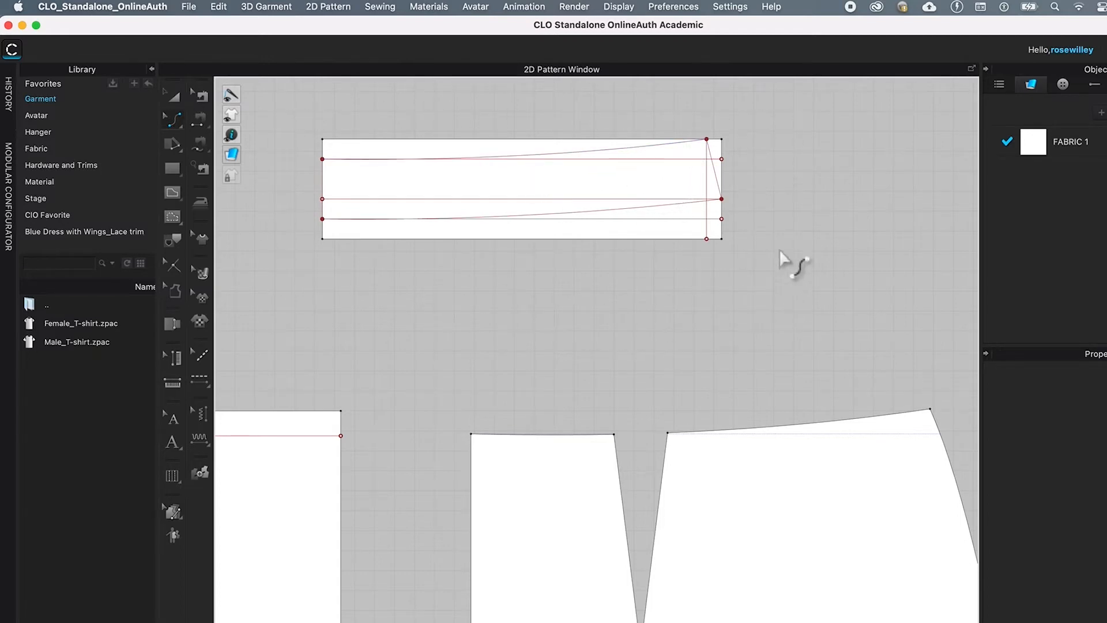
Trace the curved polygon's four edges as a pattern and place the new piece below the rectangle
click(175, 243)
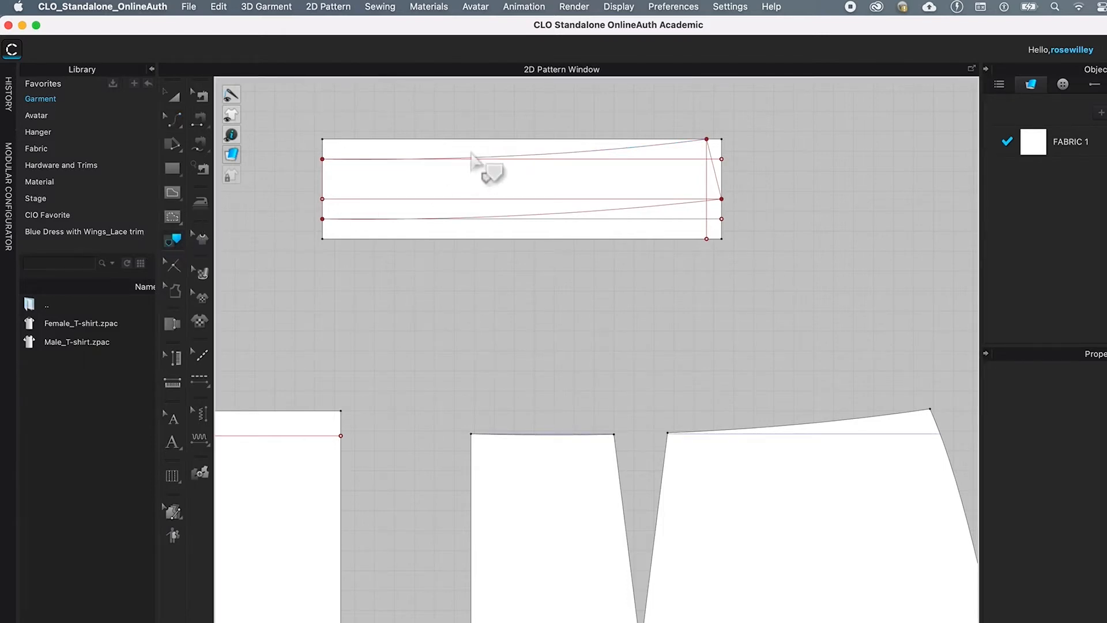
click(633, 152)
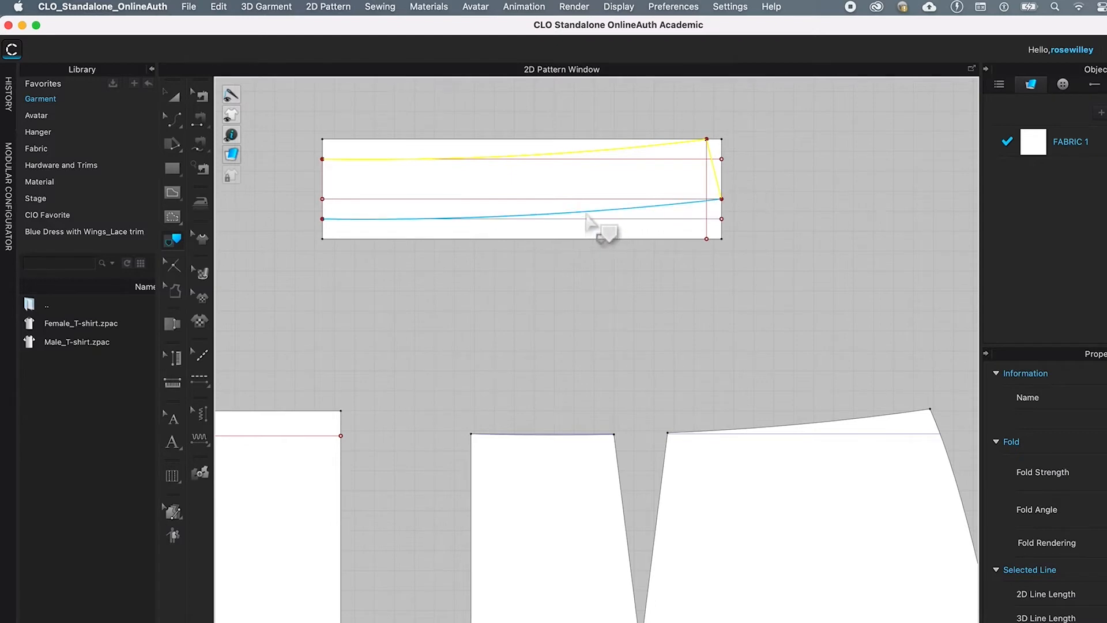
shift+click(593, 213)
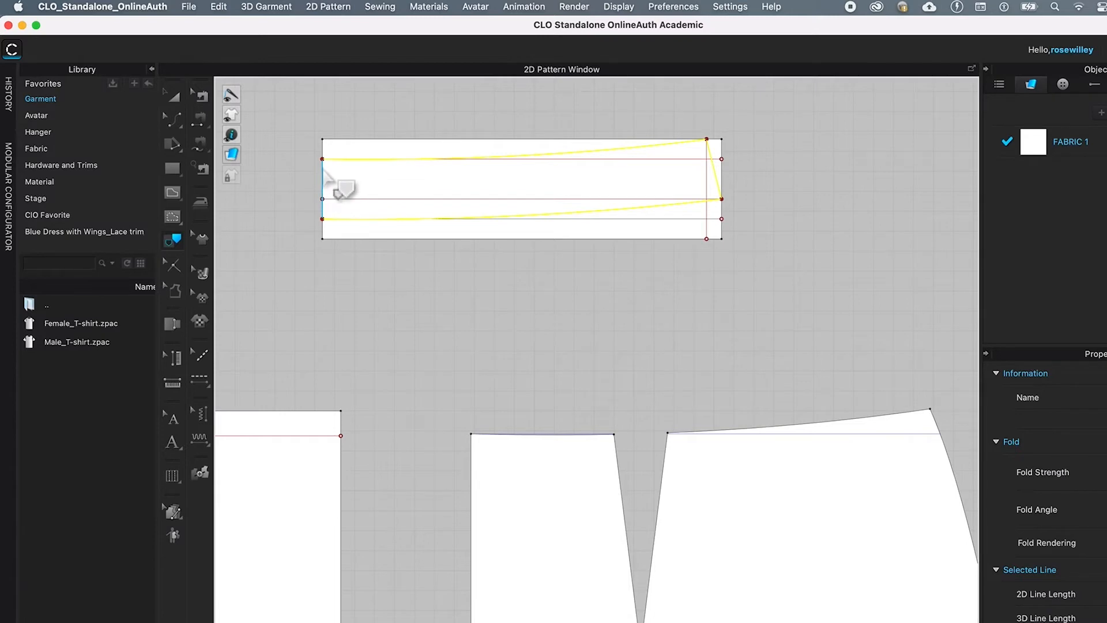
shift+click(323, 180)
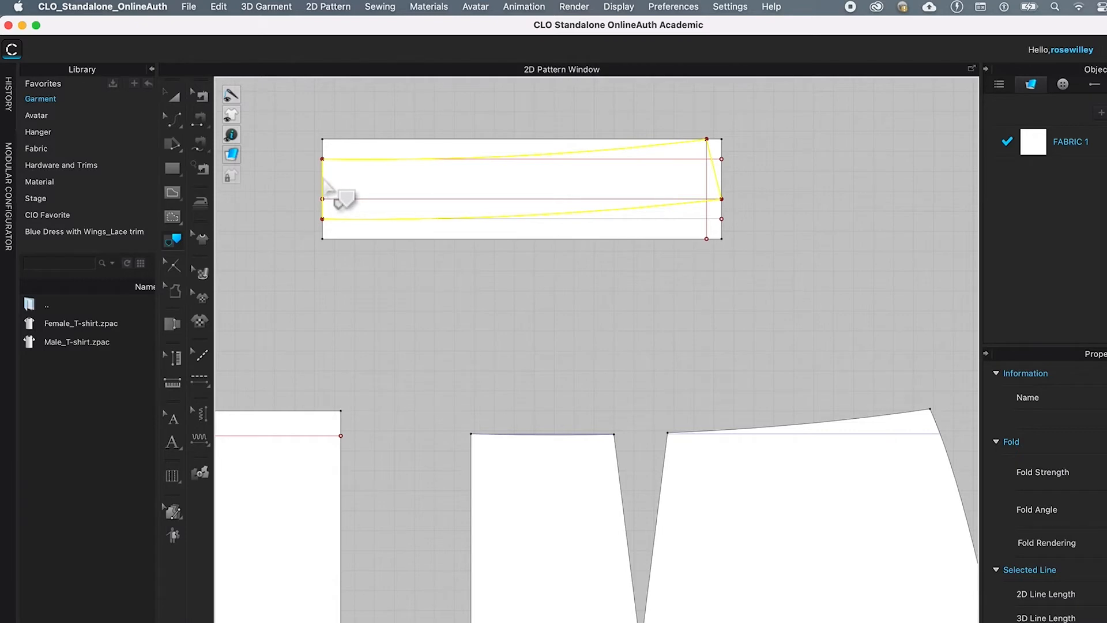
right_click(324, 182)
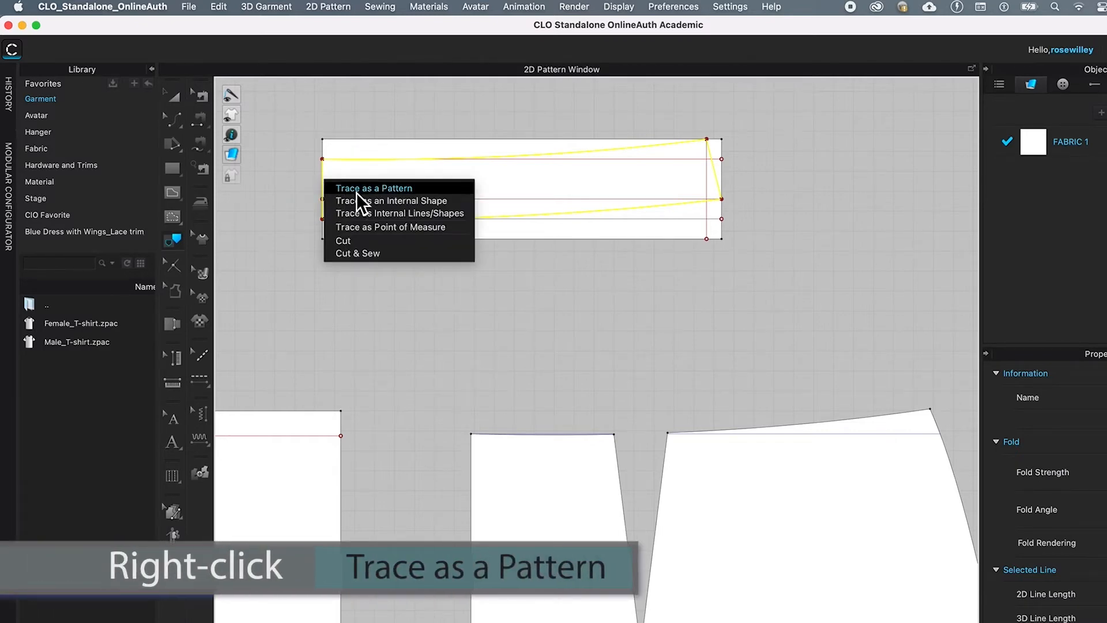
click(443, 190)
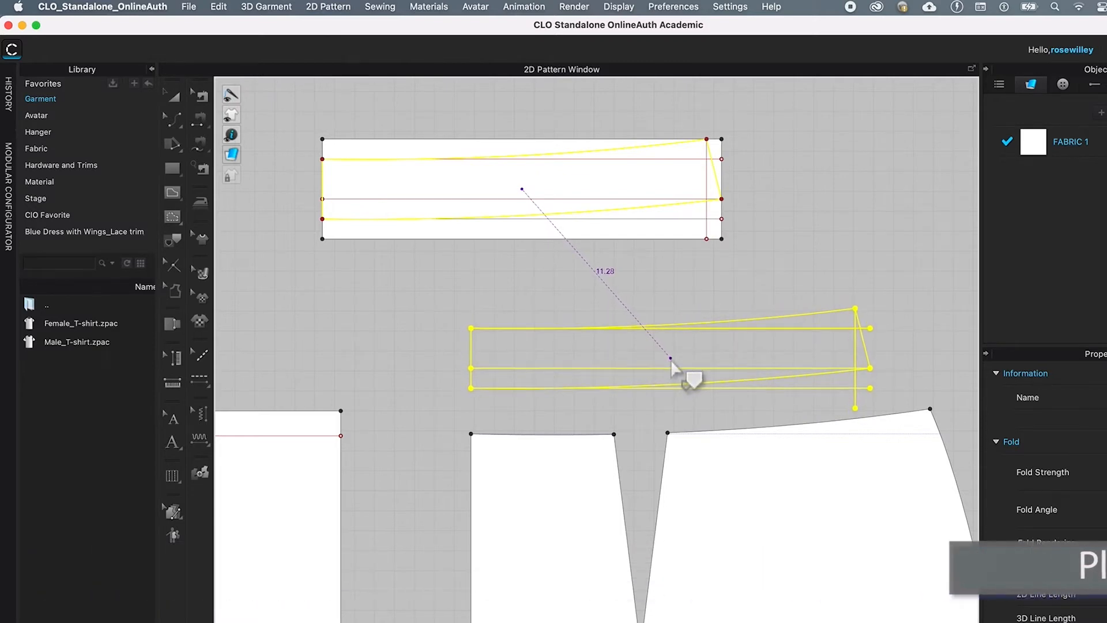
click(671, 364)
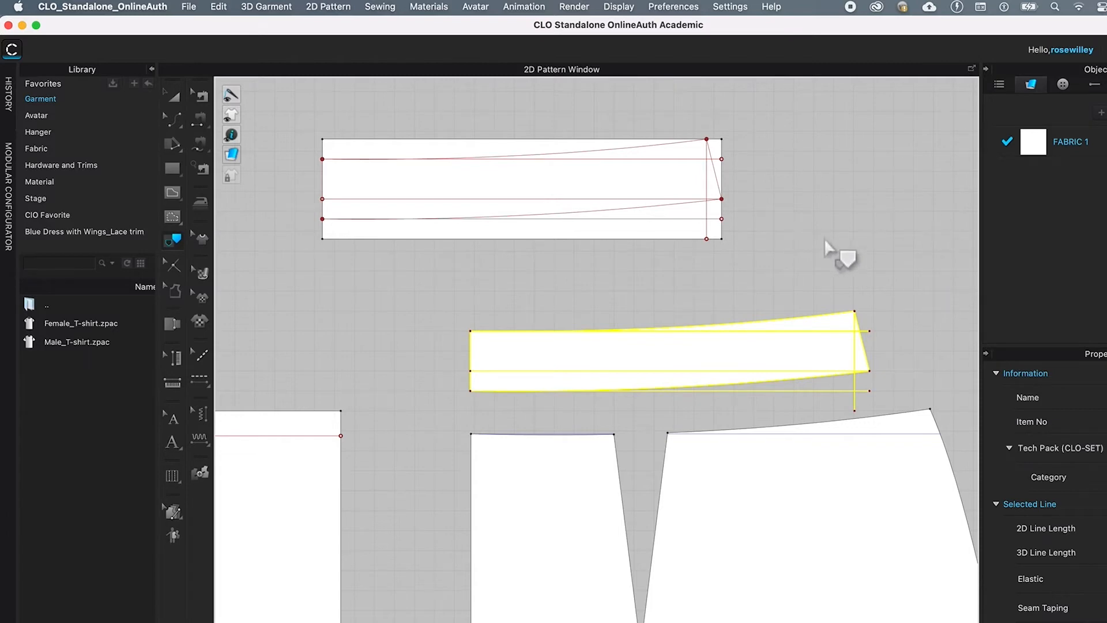
click(879, 237)
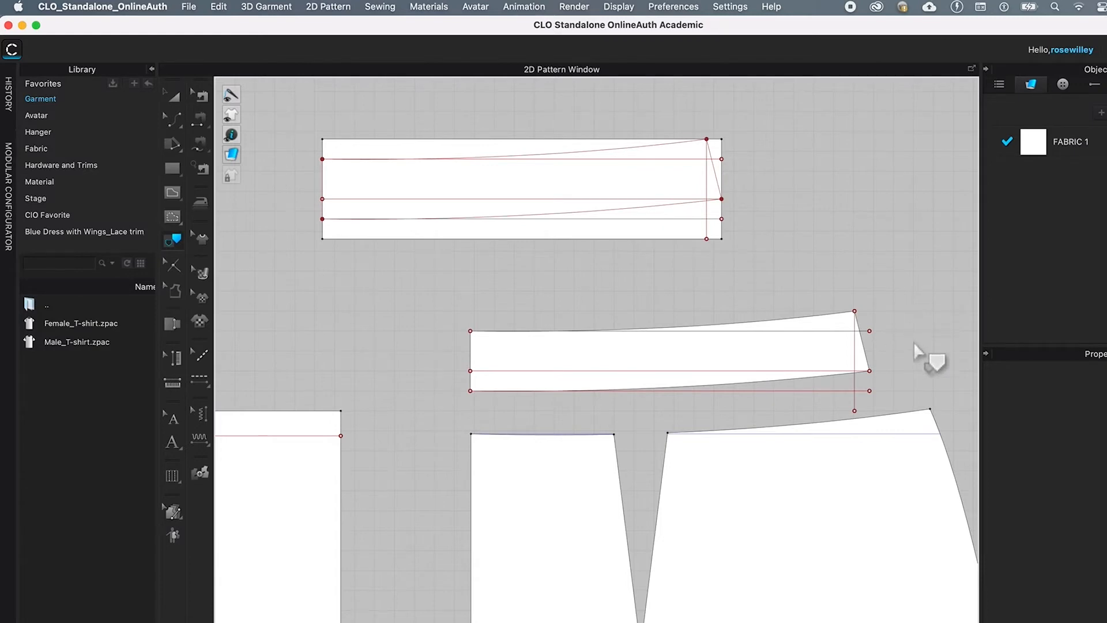
Delete the leftover horizontal and vertical internal construction lines from the traced curved piece
click(824, 391)
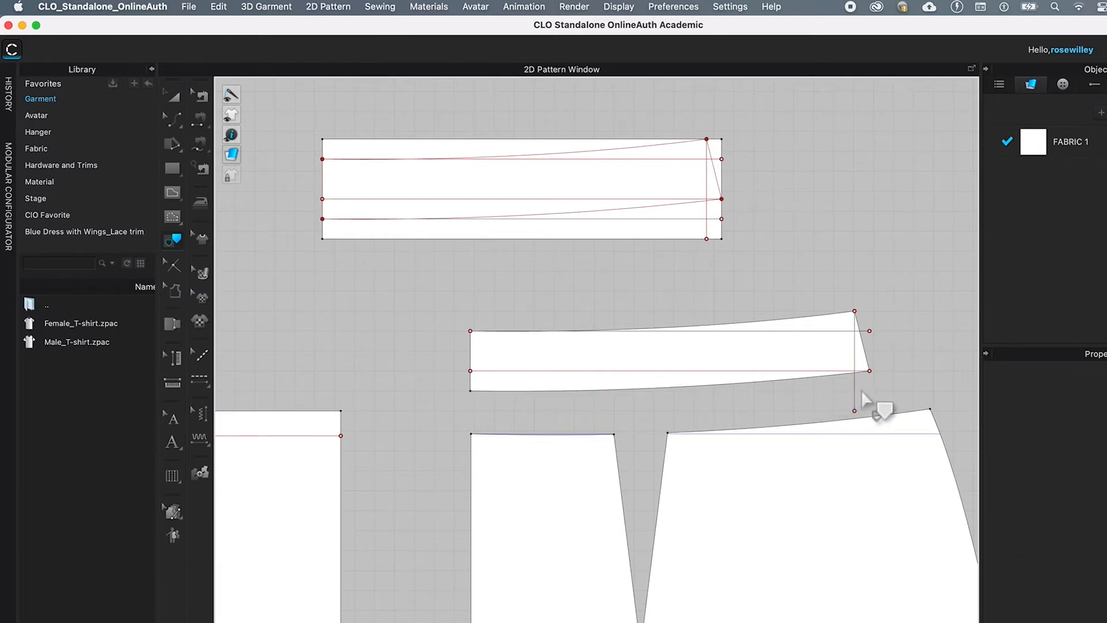
click(855, 398)
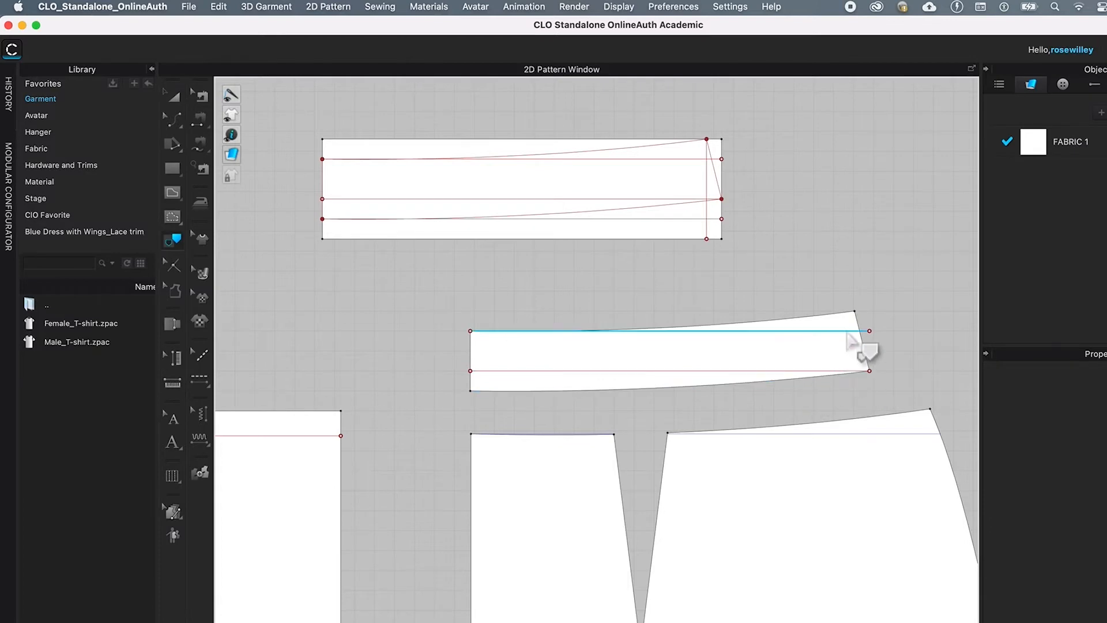
click(840, 334)
key(Delete)
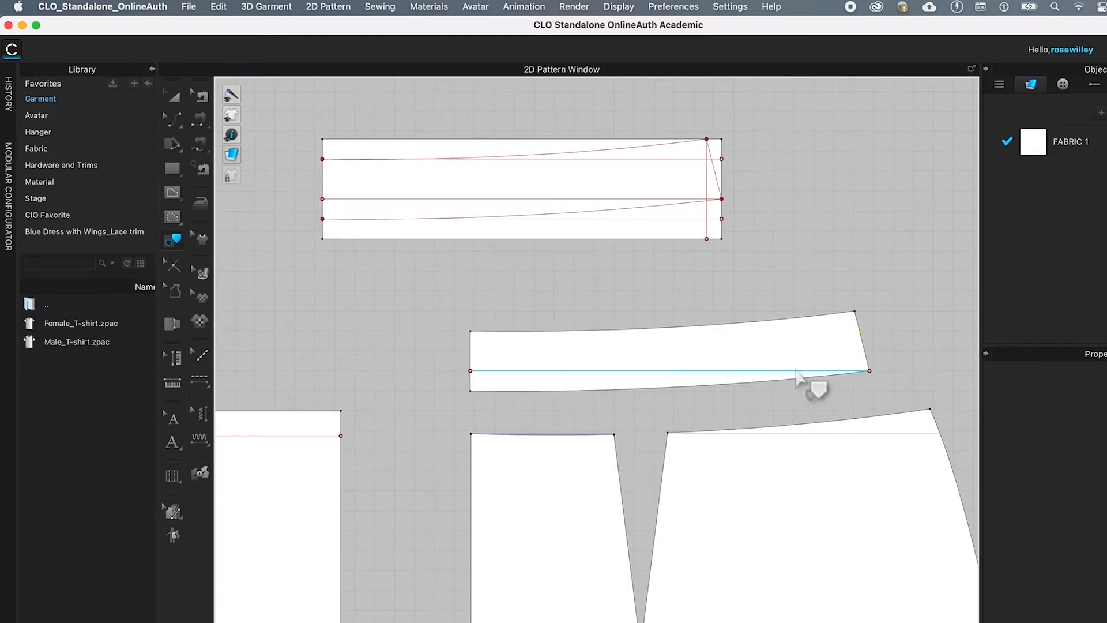
click(806, 372)
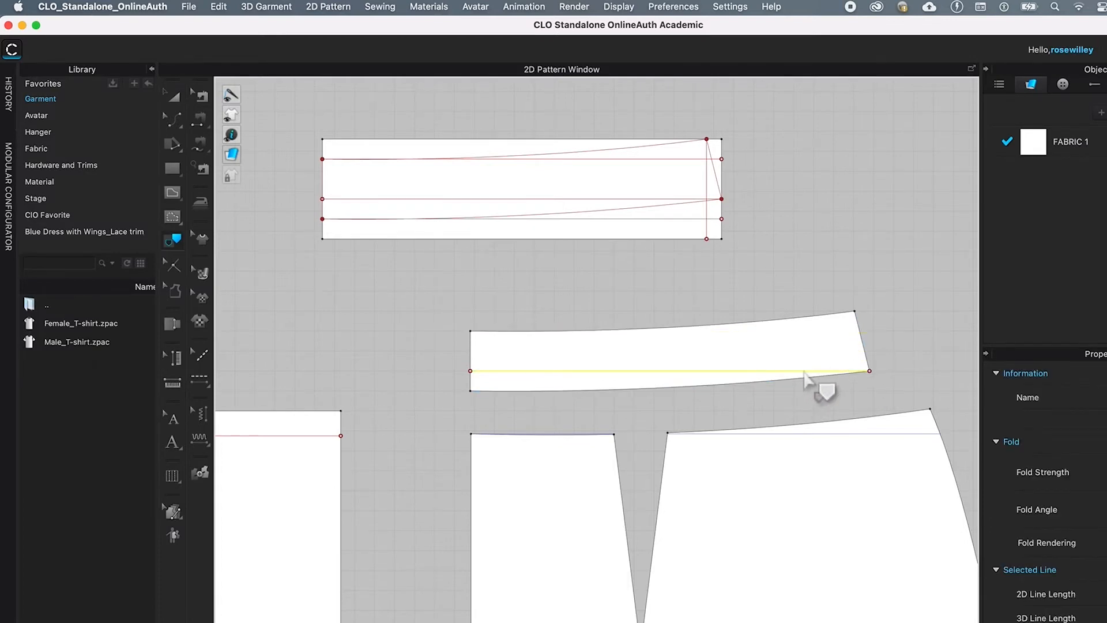
key(Delete)
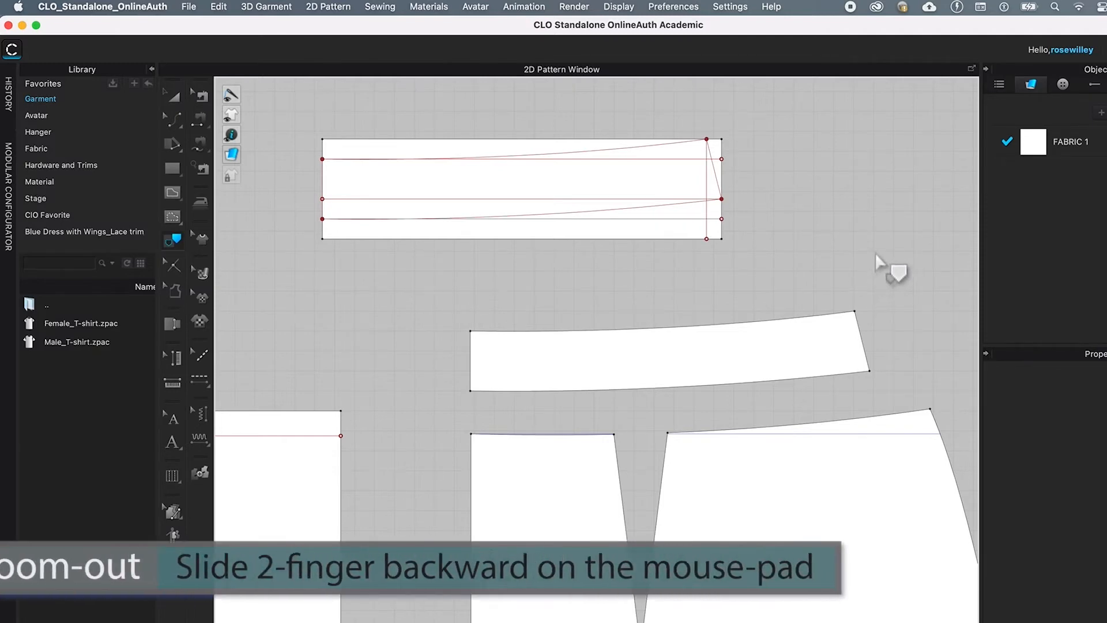
Add a pattern symbol to the traced skirt block's straight vertical edge and set its line type to the fold bracket with end arrows
scroll(683, 416, down, 10)
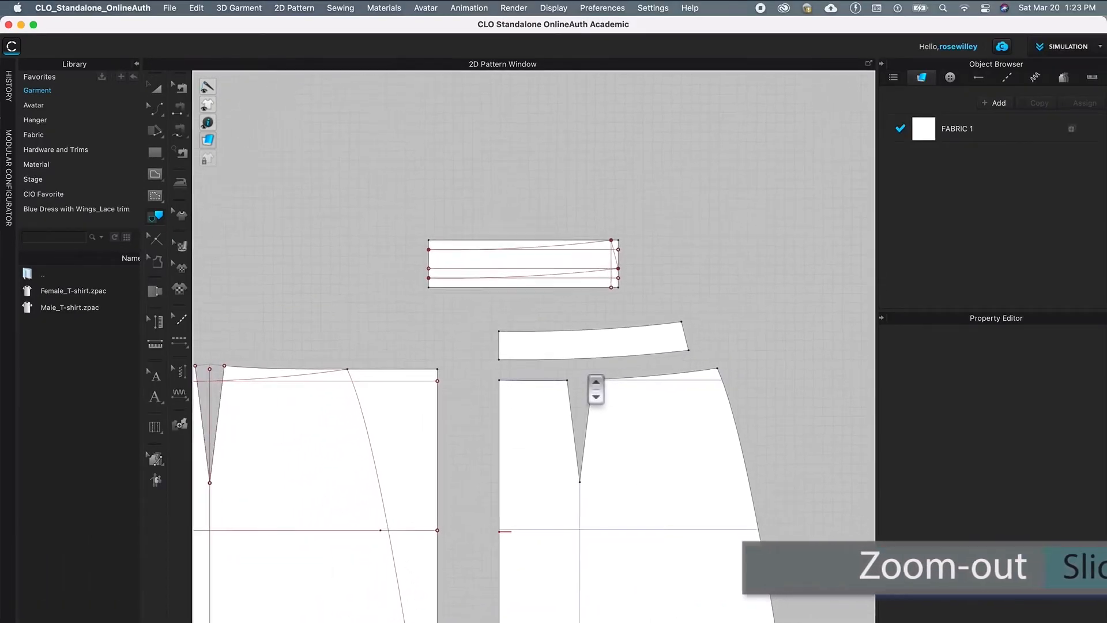
scroll(595, 389, down, 10)
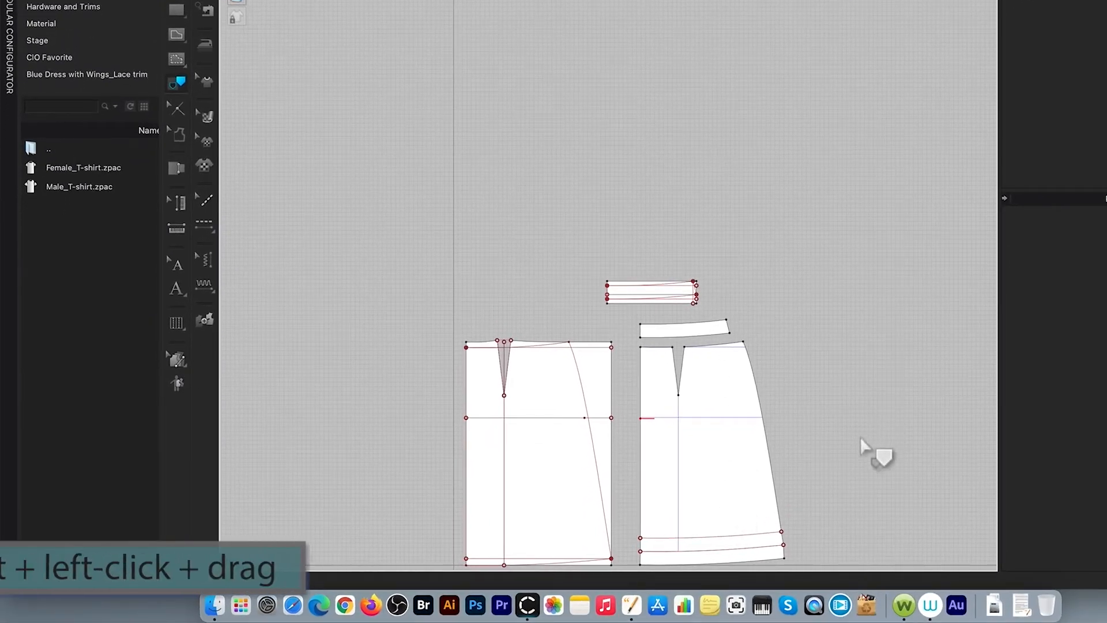
alt+drag(857, 476, 795, 280)
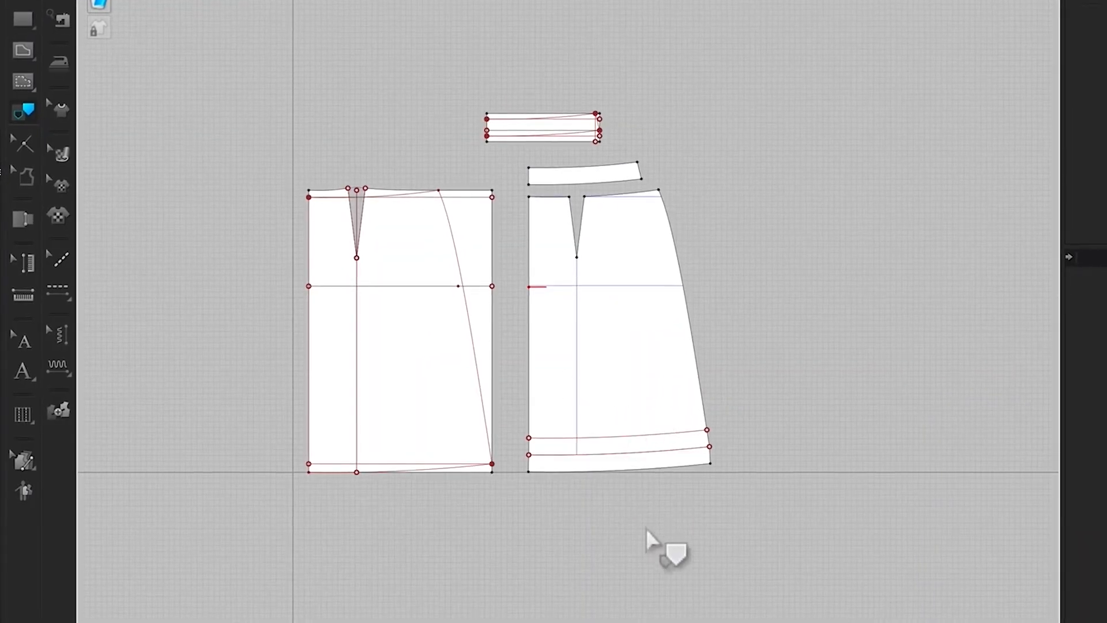
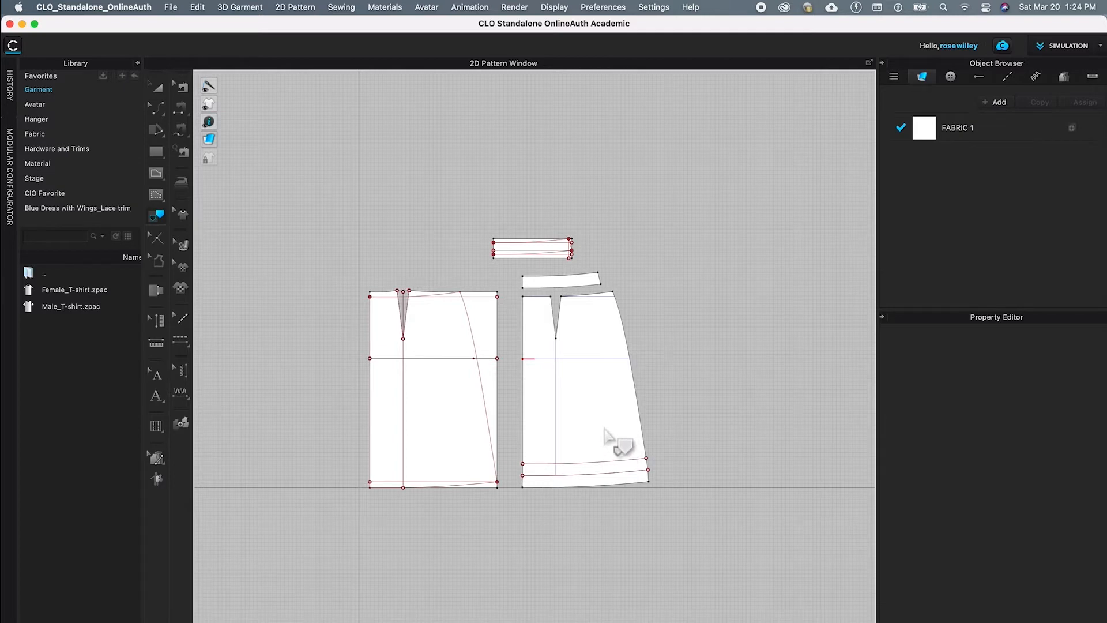
scroll(588, 381, up, 3)
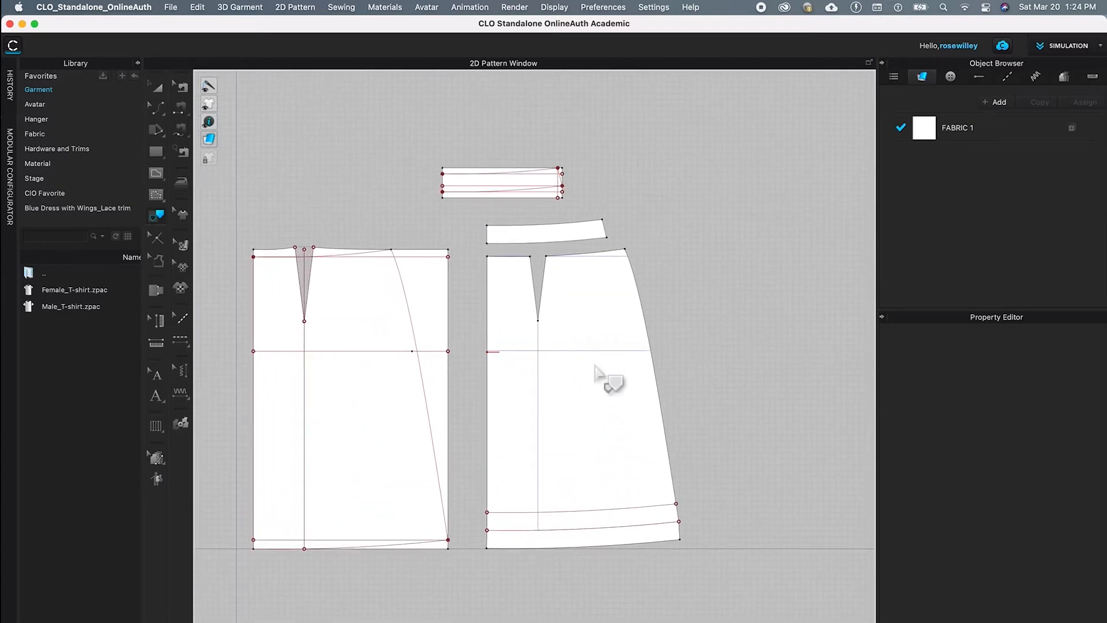
scroll(596, 368, up, 3)
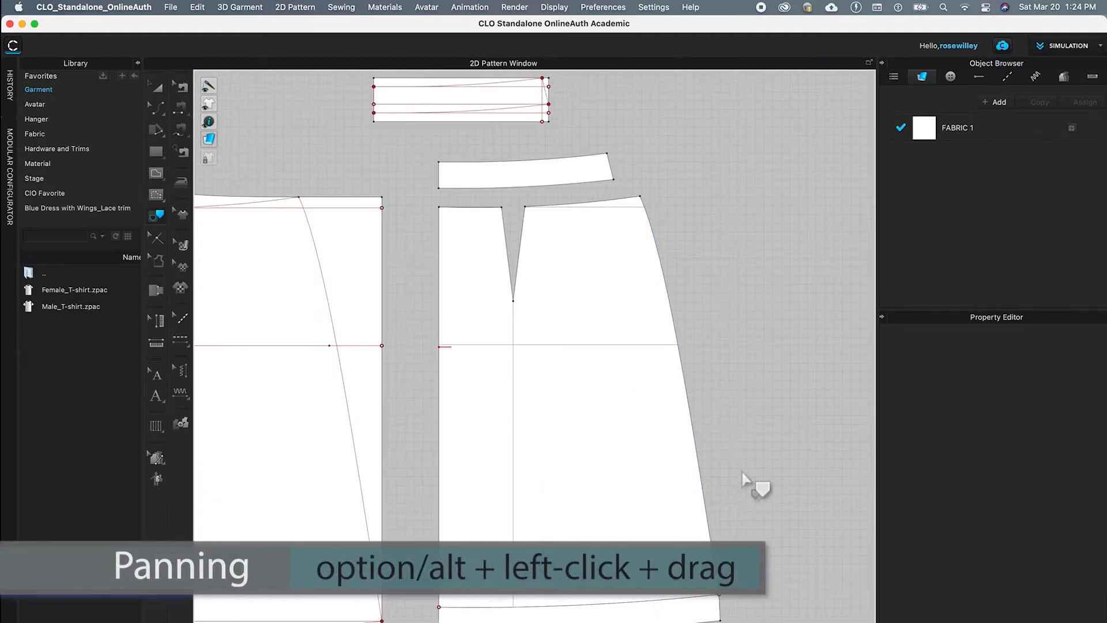
alt+drag(744, 481, 775, 435)
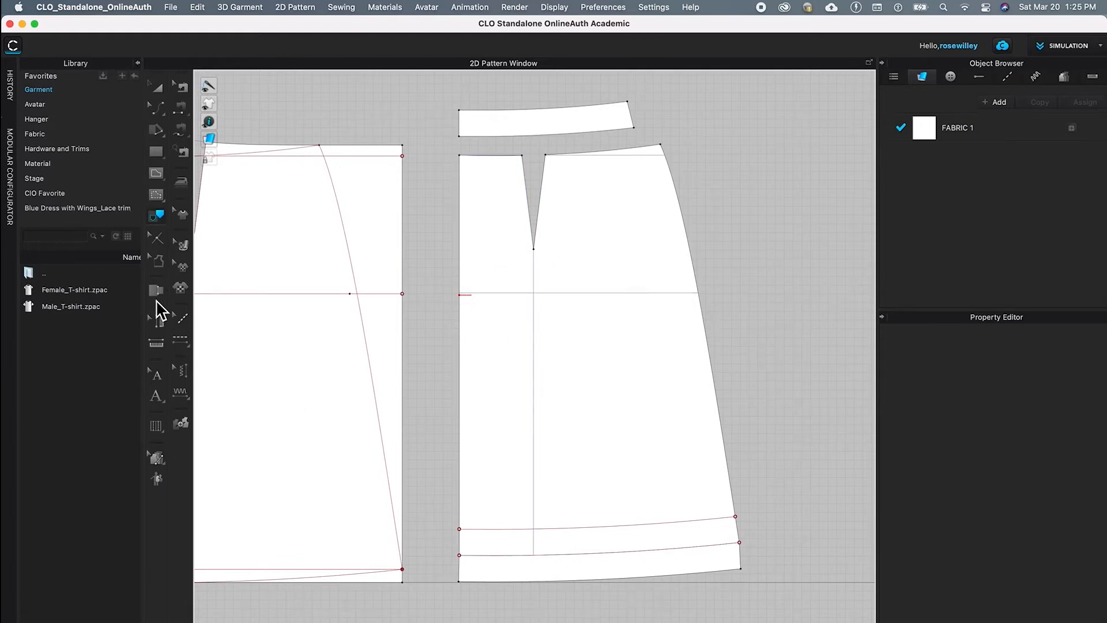
click(160, 402)
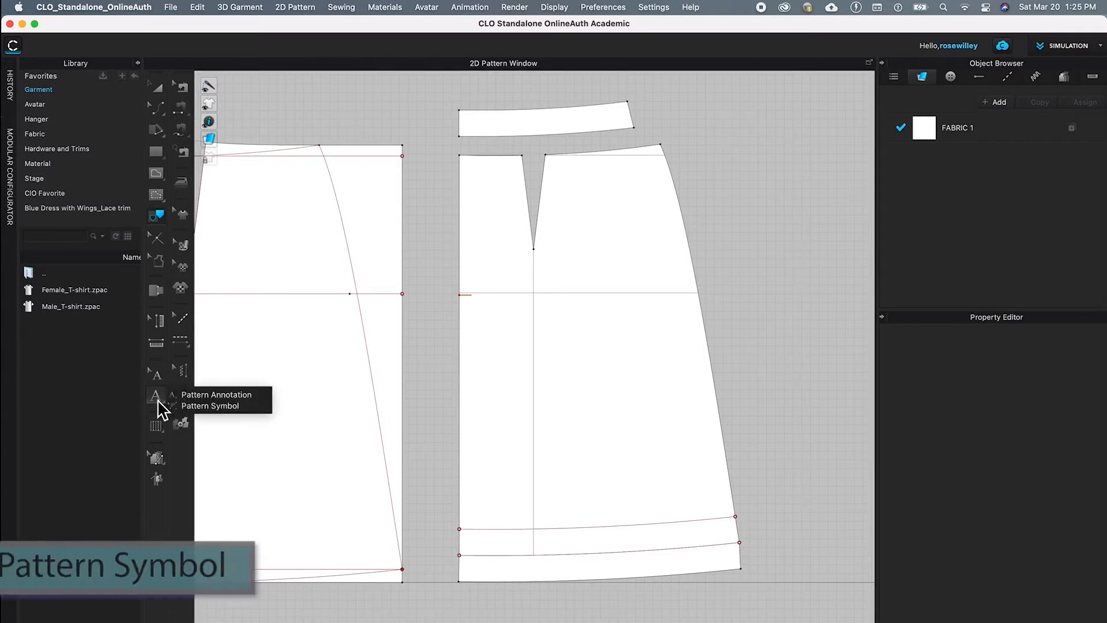
click(211, 407)
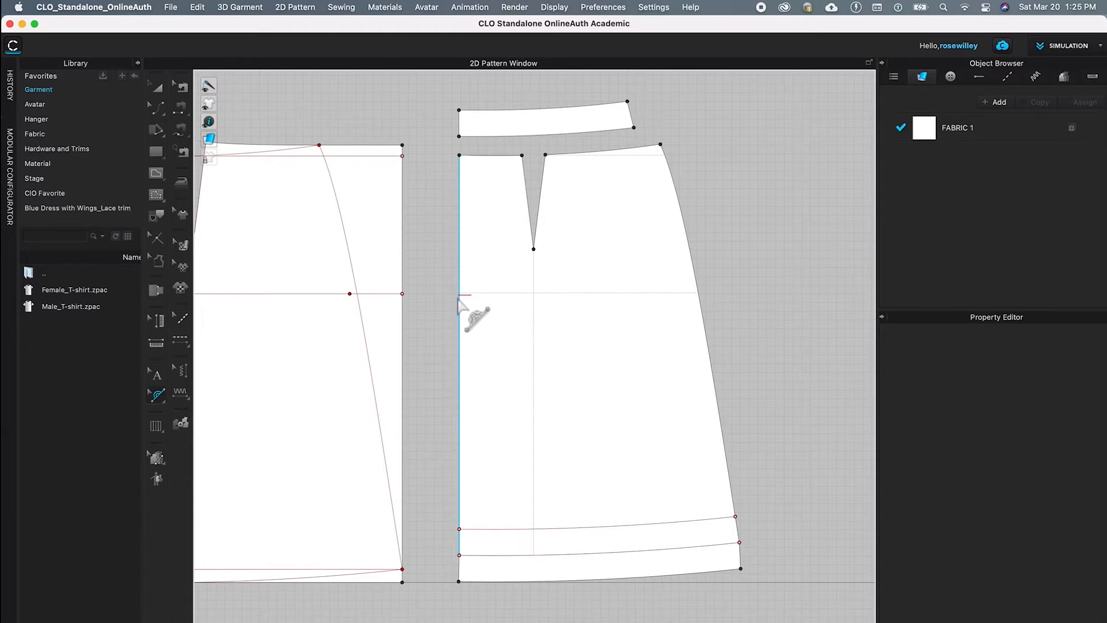
click(459, 369)
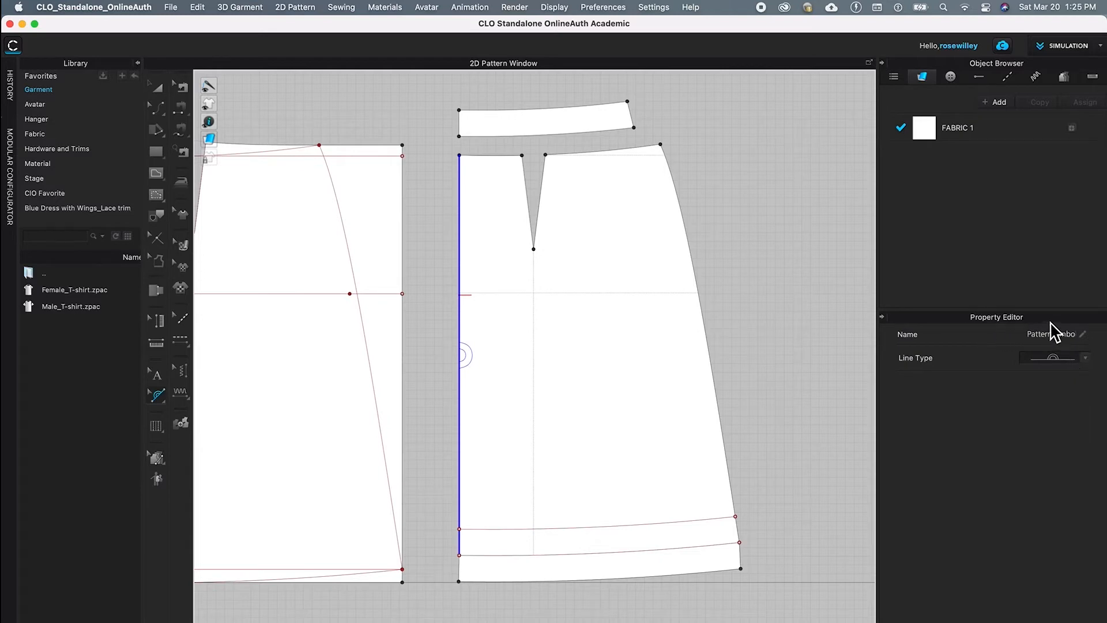
click(1086, 358)
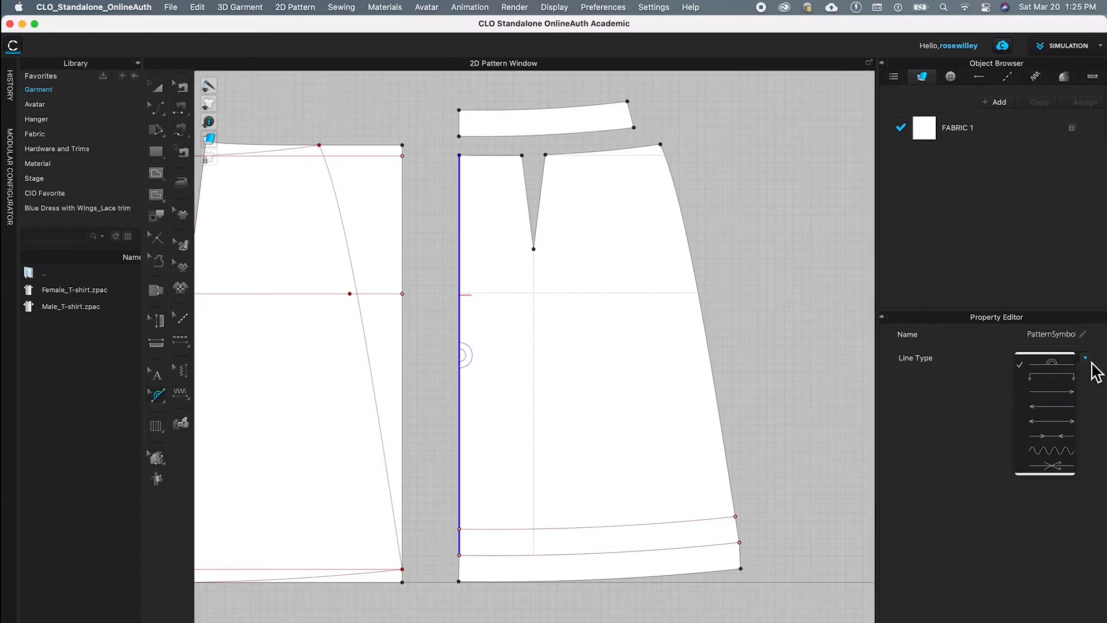
click(1049, 379)
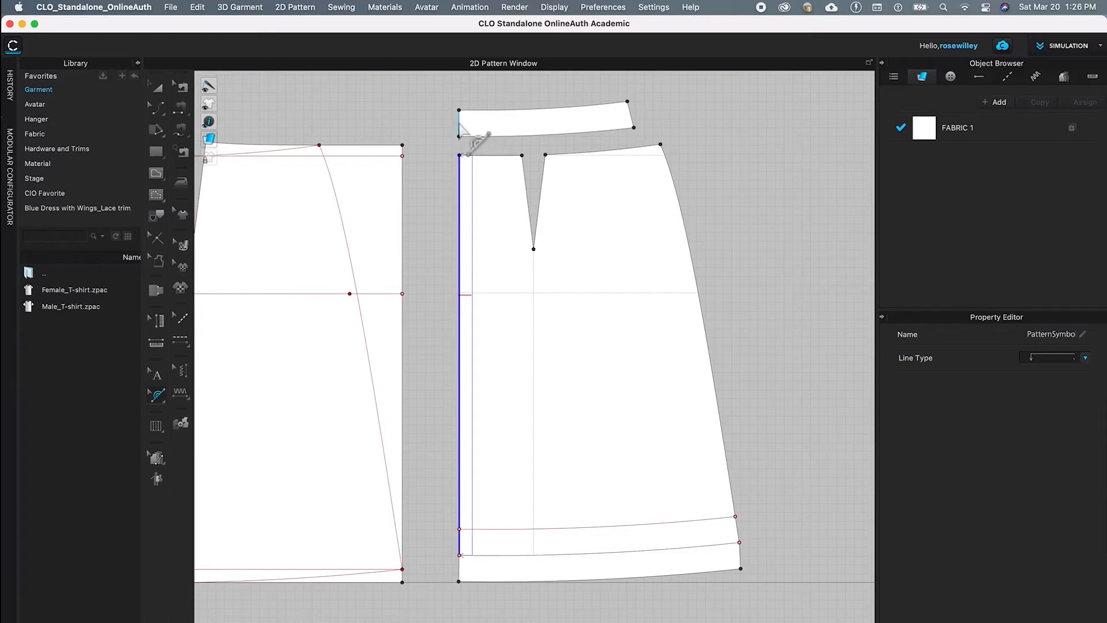
Add a pattern symbol to the curved band's short vertical edge and set its line type to the fold bracket
click(460, 123)
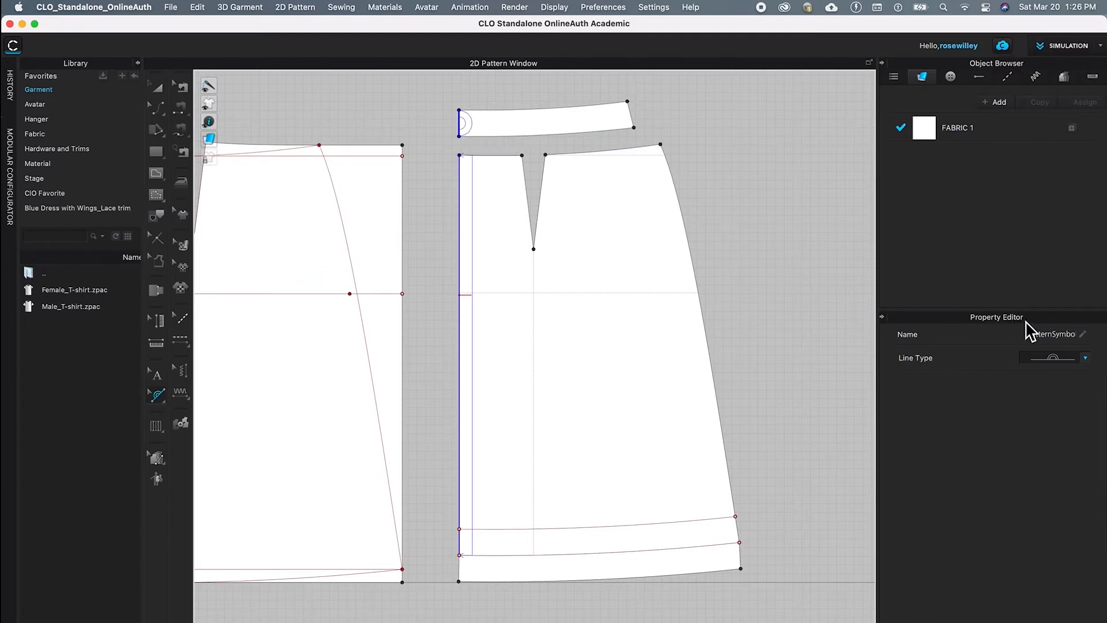
click(1086, 358)
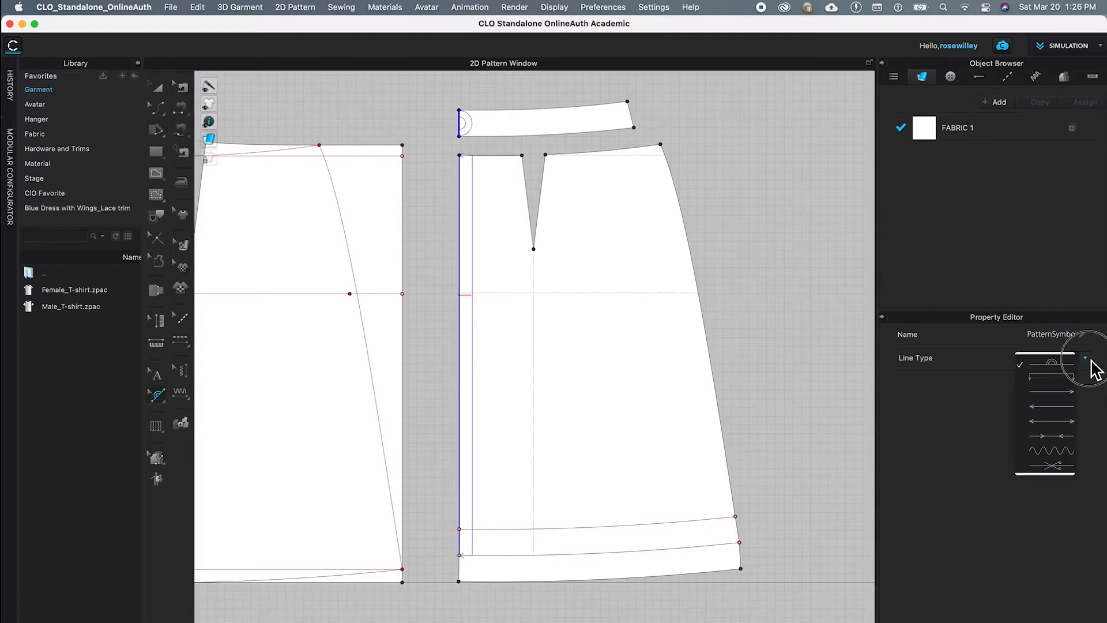
click(1057, 378)
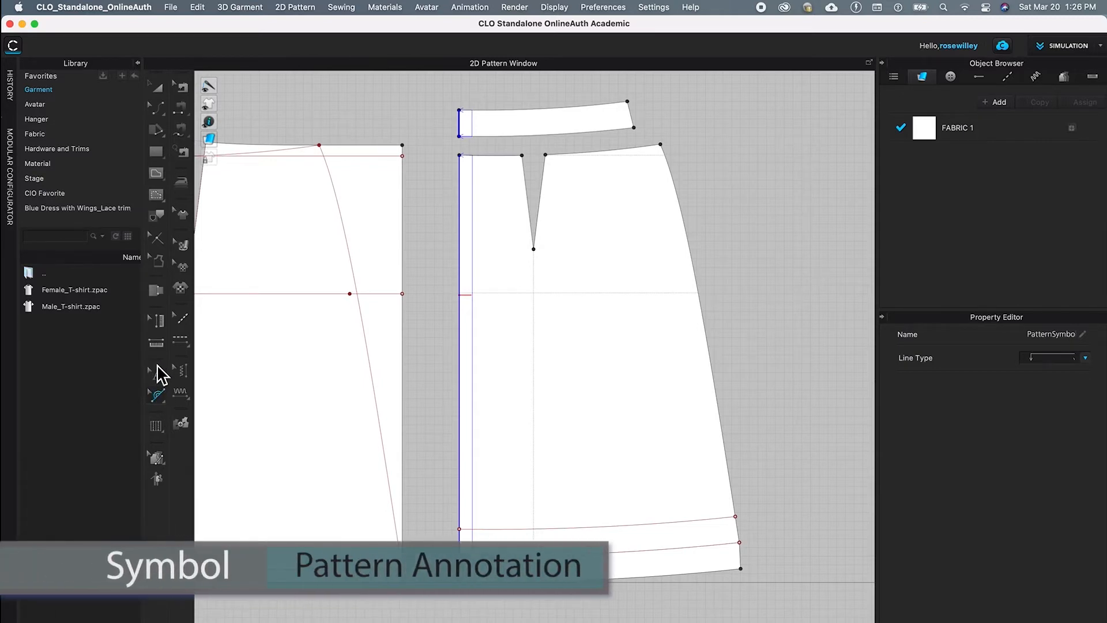
Annotate the traced skirt block with "Hip Line" and position the text just right of the vertical dart line, above the hip line
click(162, 398)
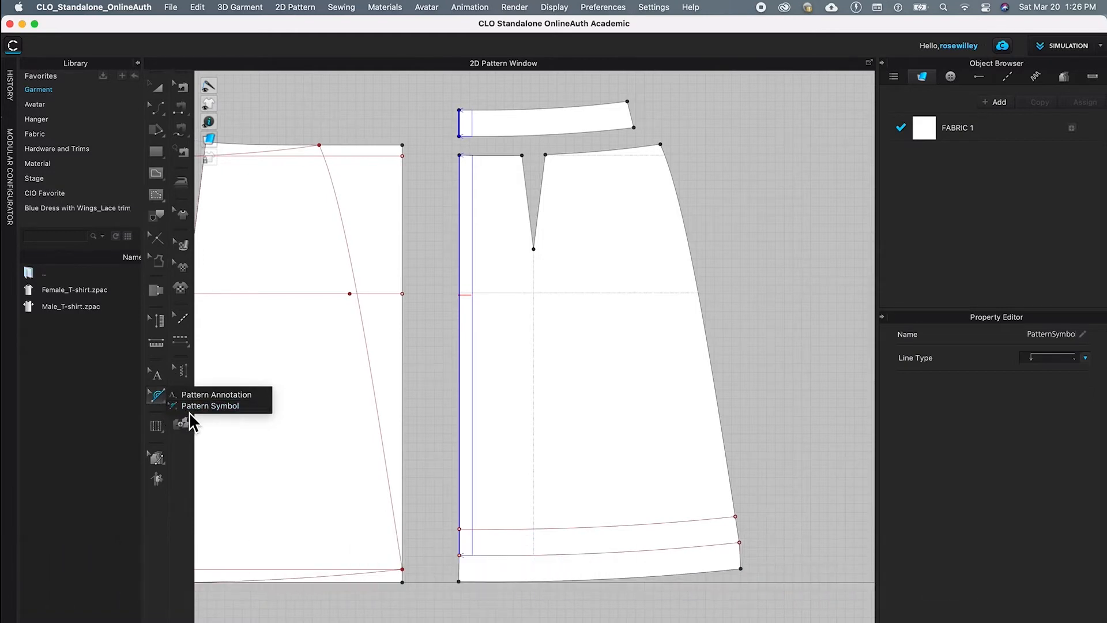
click(217, 396)
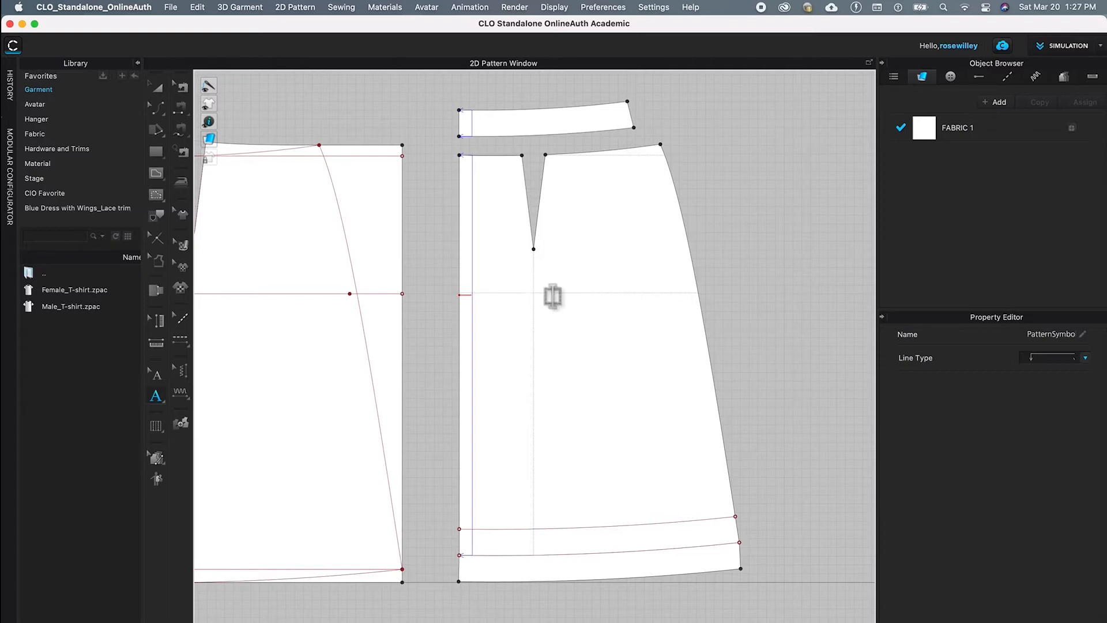
key(Escape)
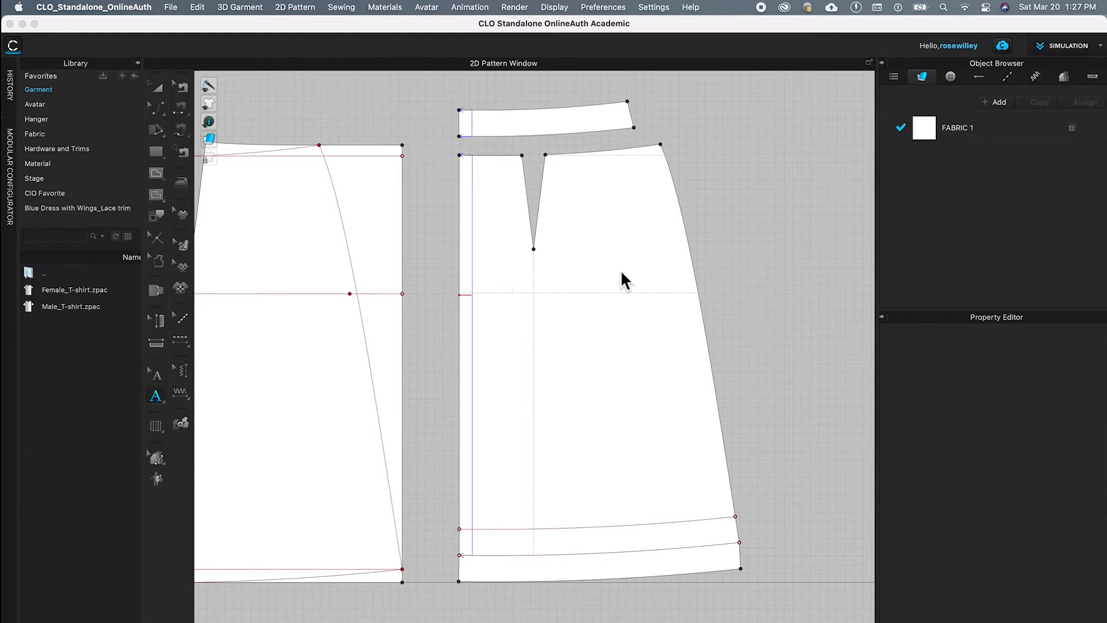
text(Hip Line)
click(159, 378)
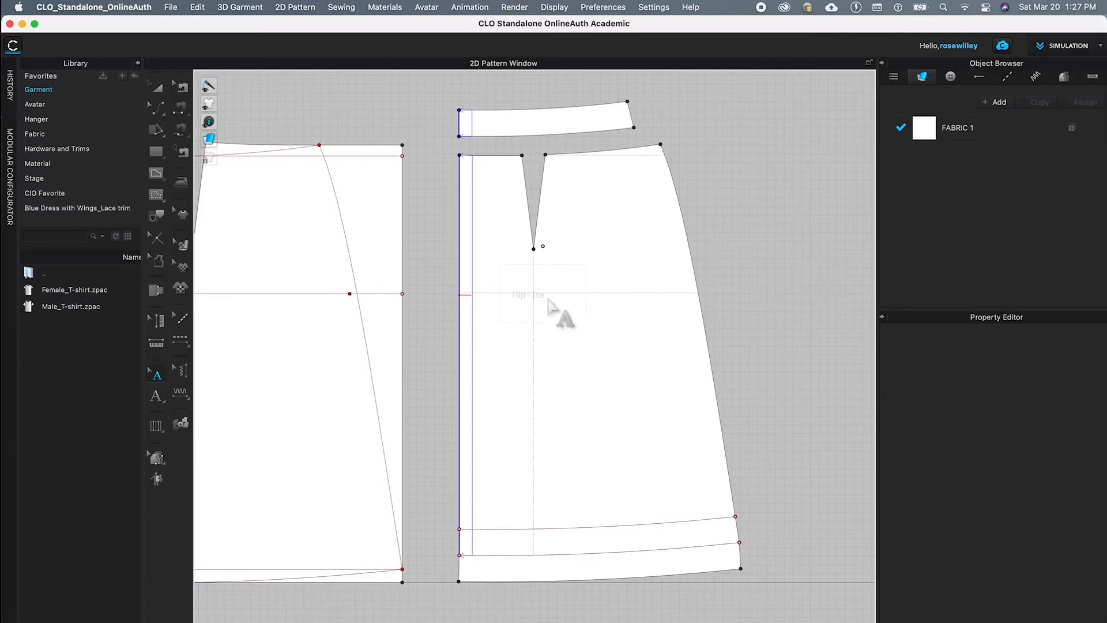
drag(539, 295, 563, 287)
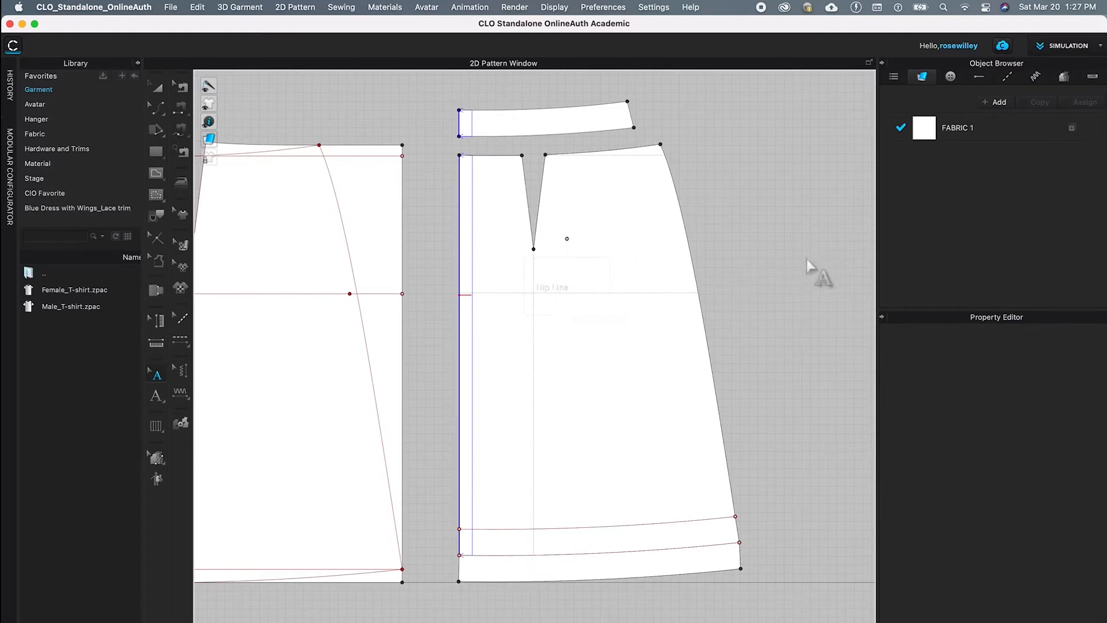
click(771, 220)
Add the pattern annotation "Waistband L" to the curved band piece
scroll(601, 336, up, 3)
scroll(614, 331, down, 3)
scroll(614, 331, down, 5)
scroll(632, 306, up, 1)
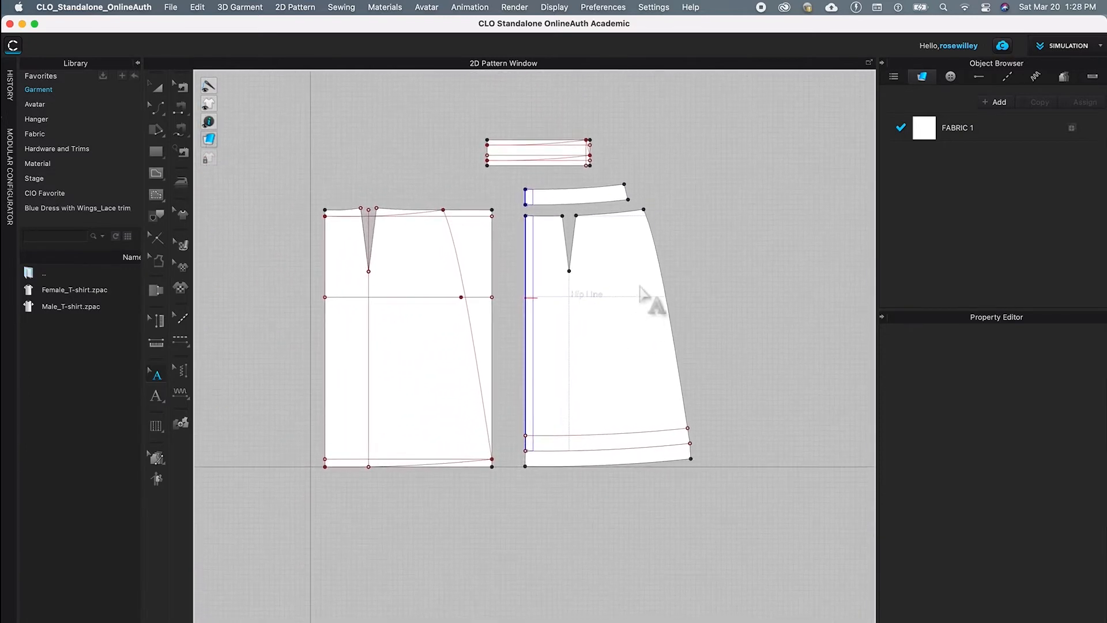
scroll(656, 291, down, 2)
scroll(657, 291, up, 3)
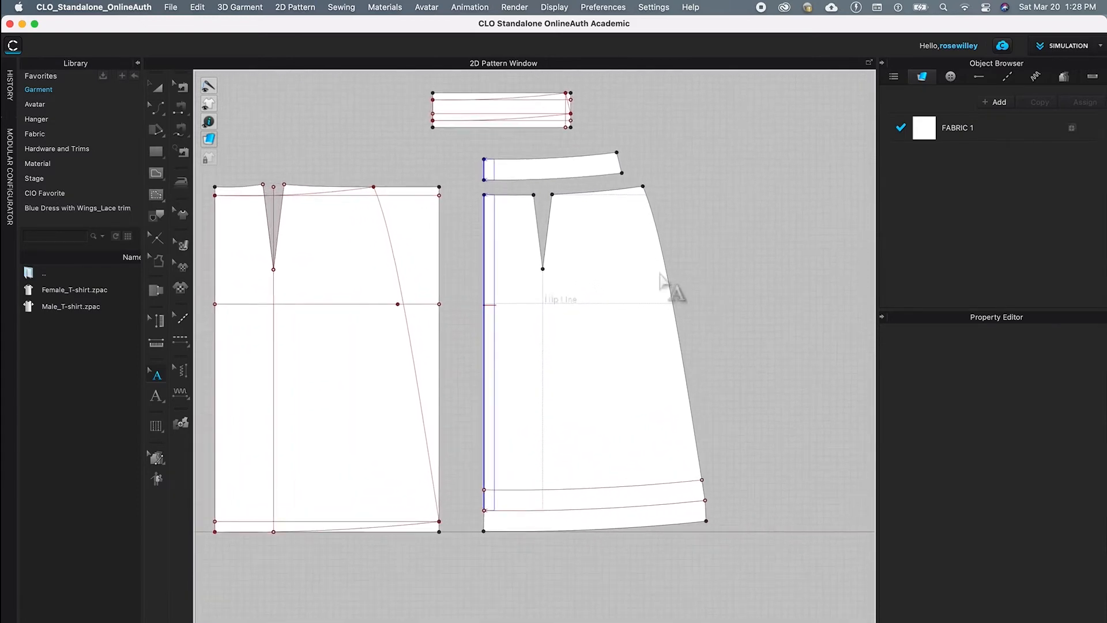
scroll(709, 277, down, 2)
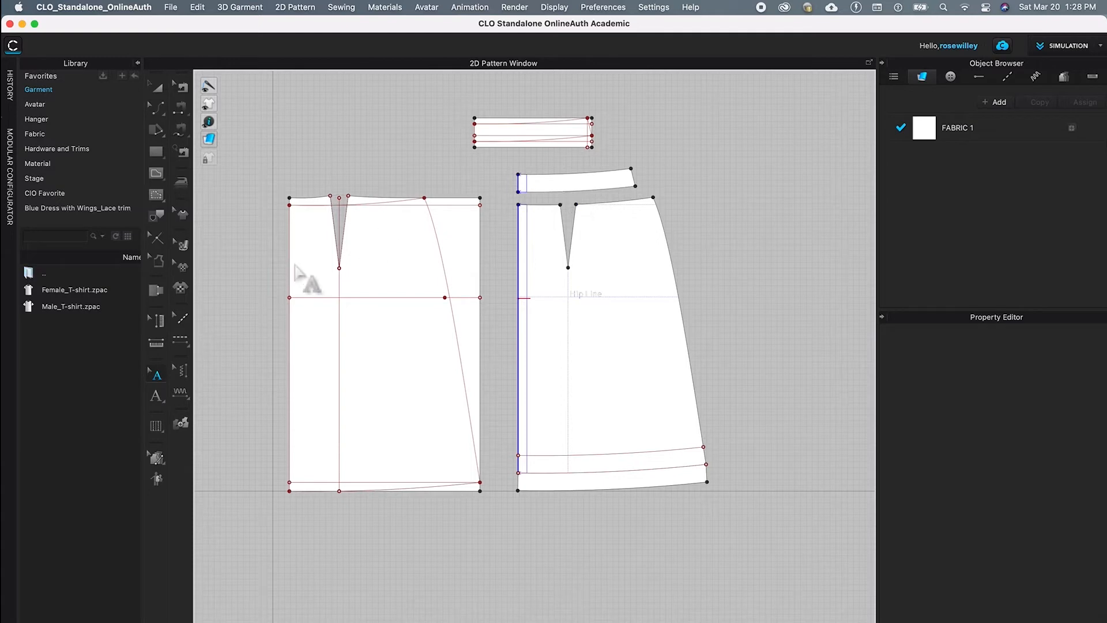
click(157, 401)
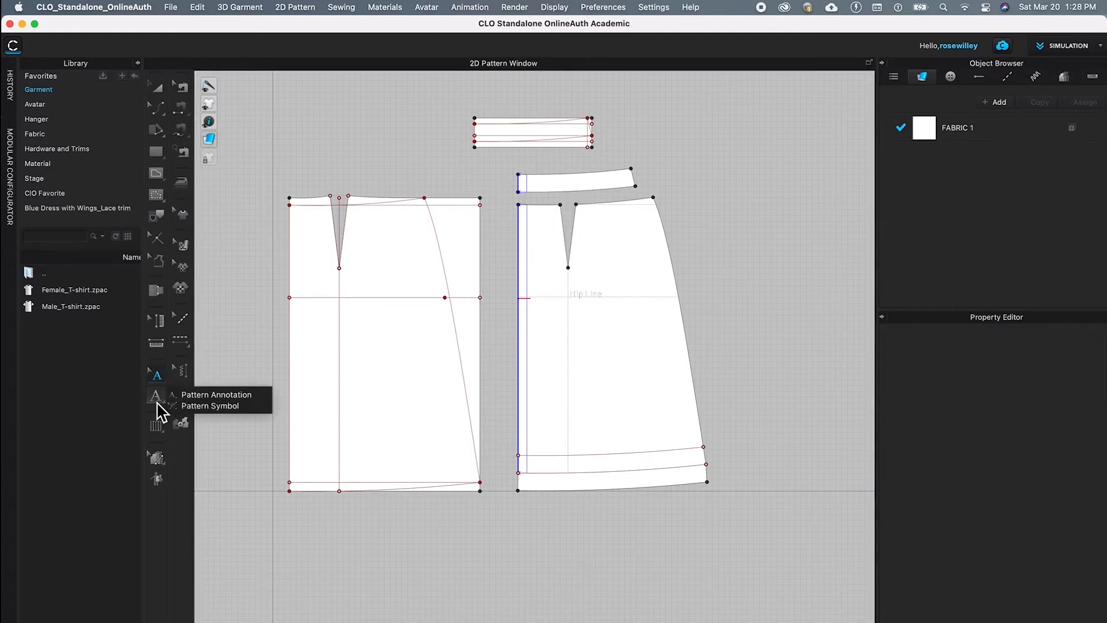
click(215, 397)
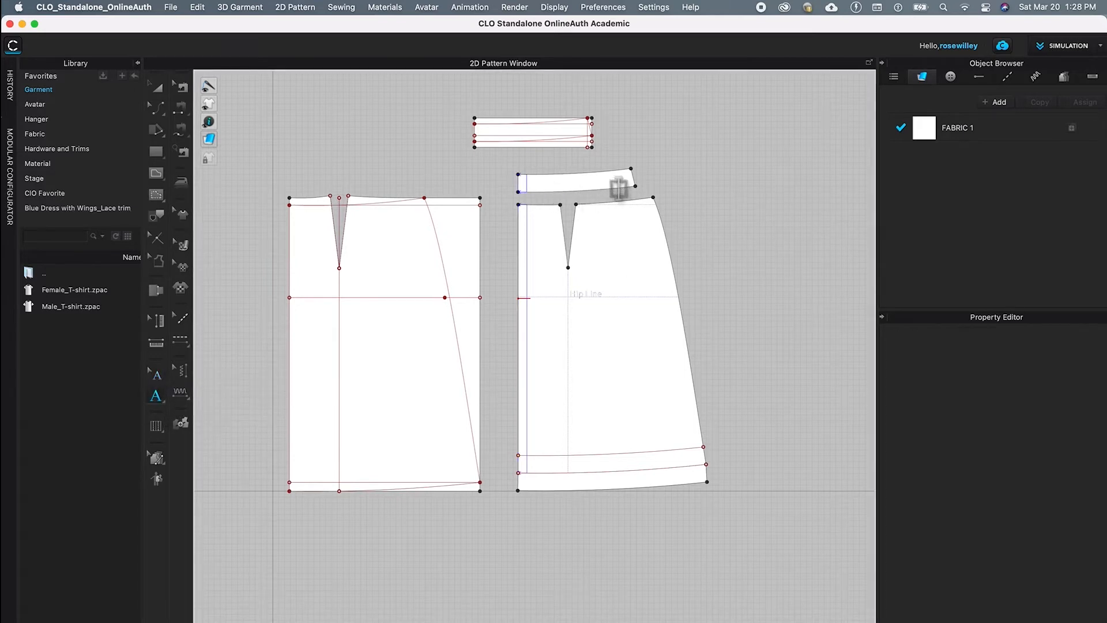
click(539, 192)
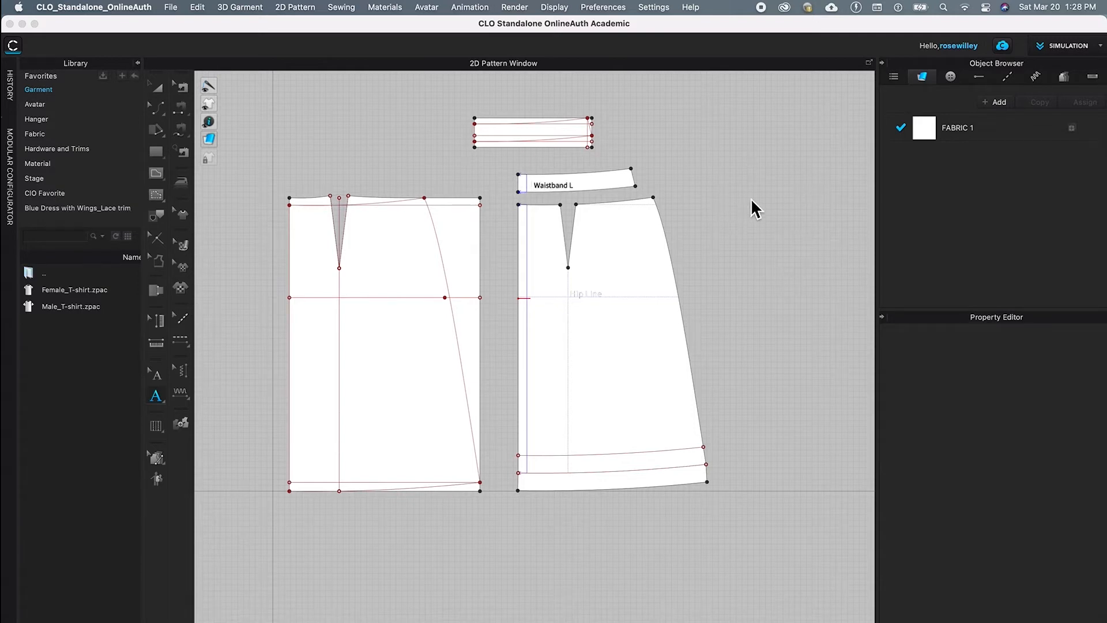
Move the "Waistband L" annotation slightly up so it sits inside the curved band
click(158, 376)
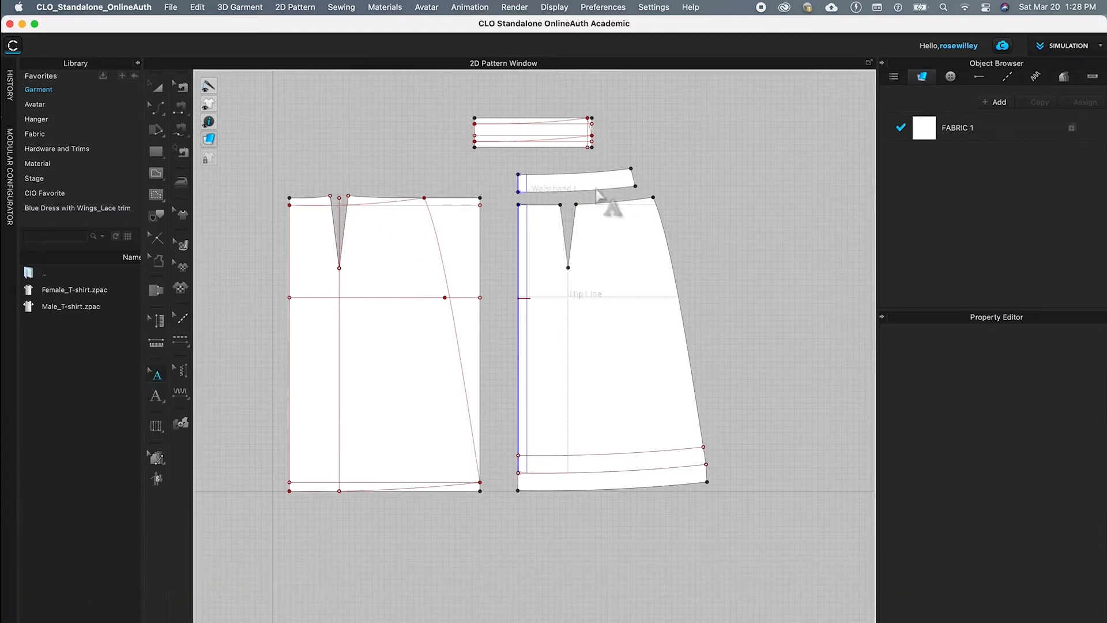
click(568, 193)
scroll(629, 170, up, 2)
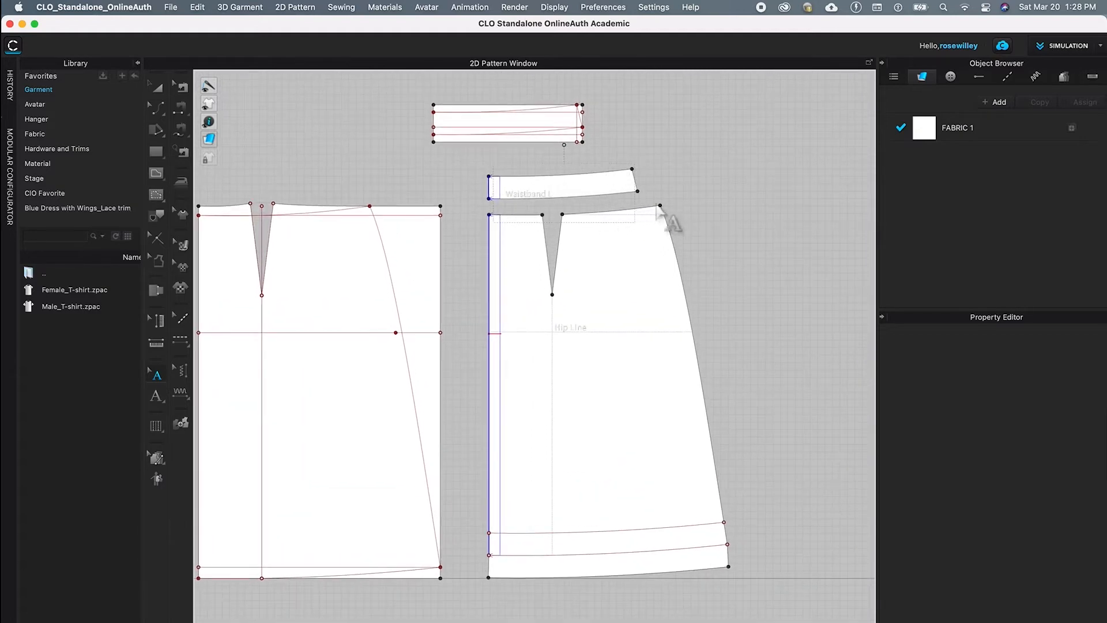
scroll(608, 180, down, 2)
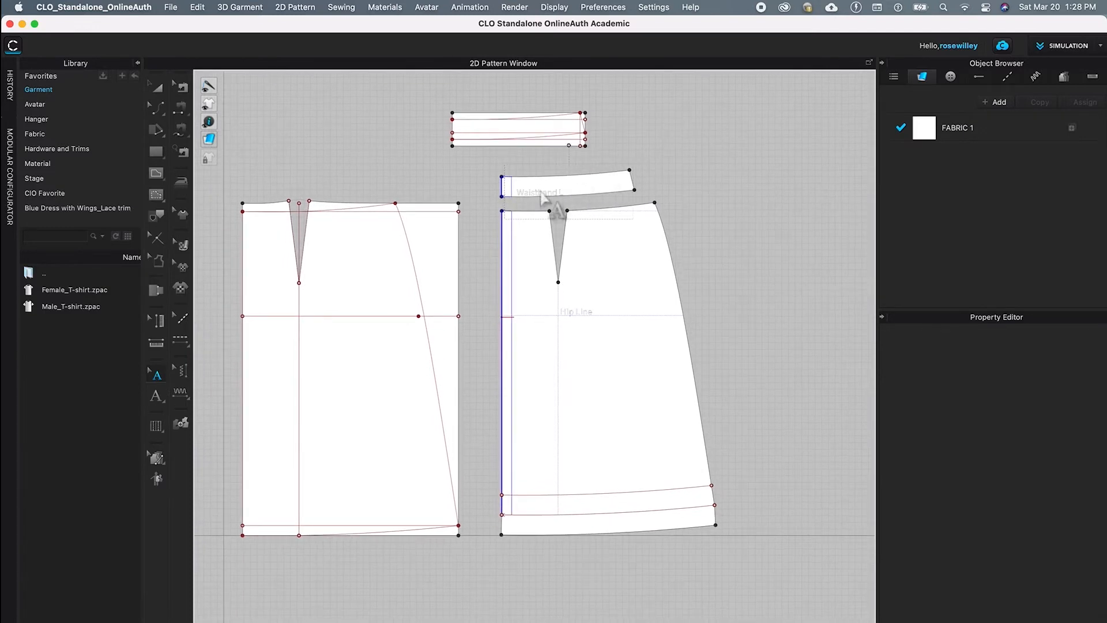
drag(547, 199, 539, 185)
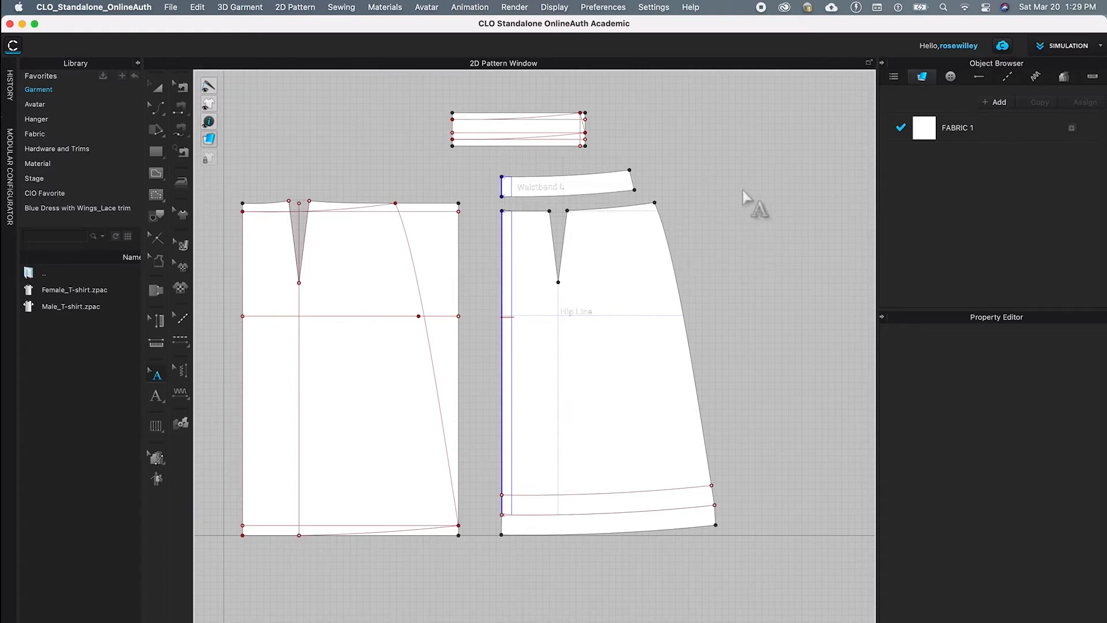
Select the original rectangular skirt draft and move it up and to the right, clear of the traced skirt block
scroll(801, 265, down, 3)
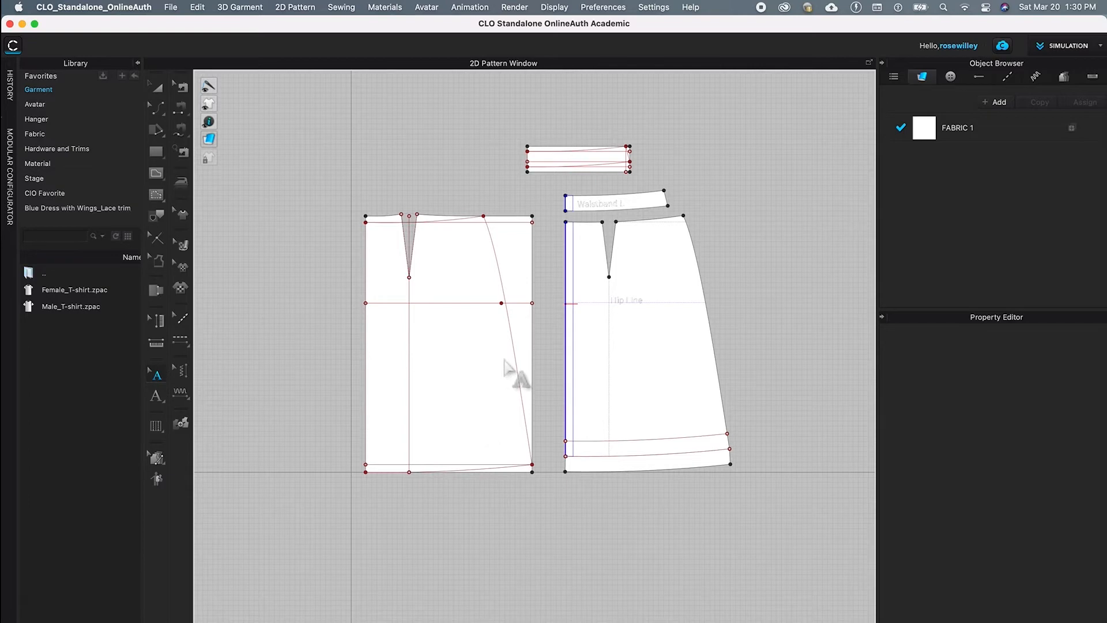
click(158, 90)
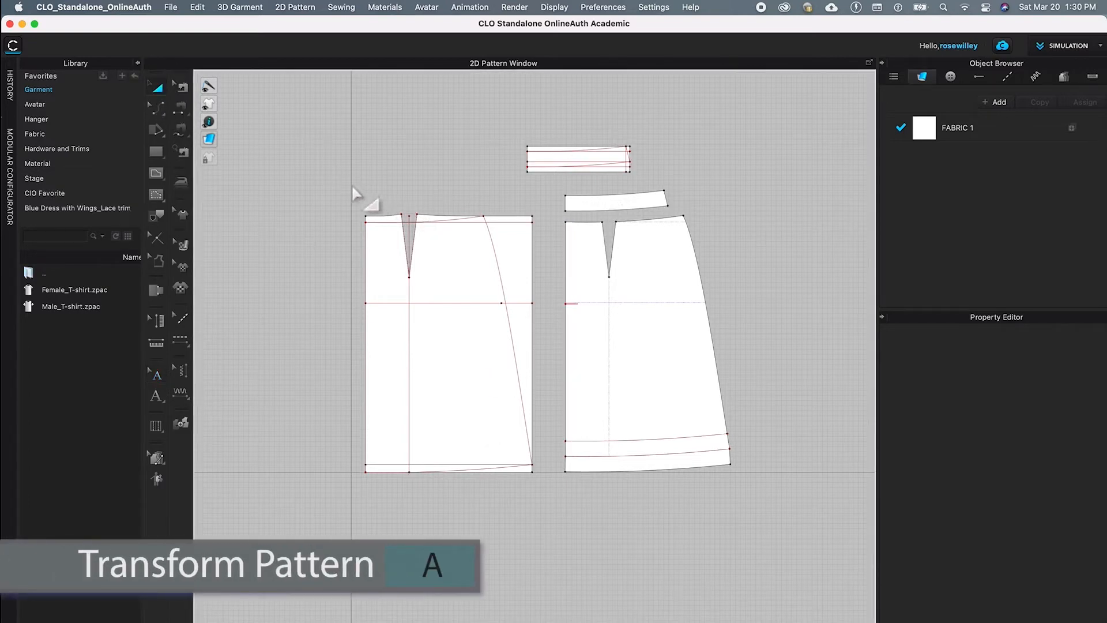
drag(282, 165, 547, 545)
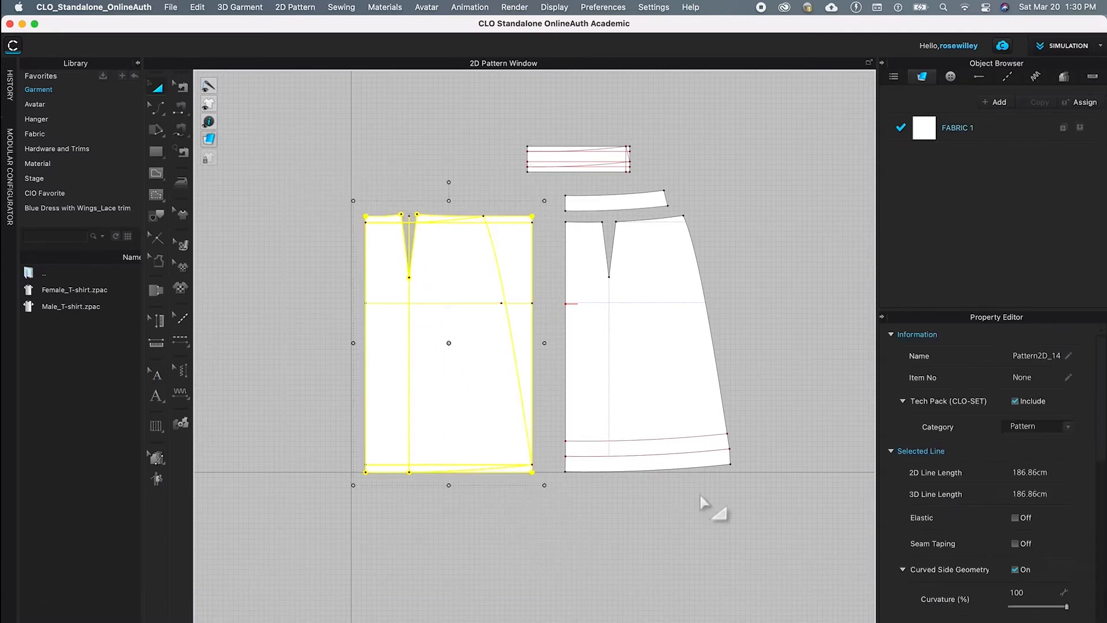
drag(471, 449, 762, 140)
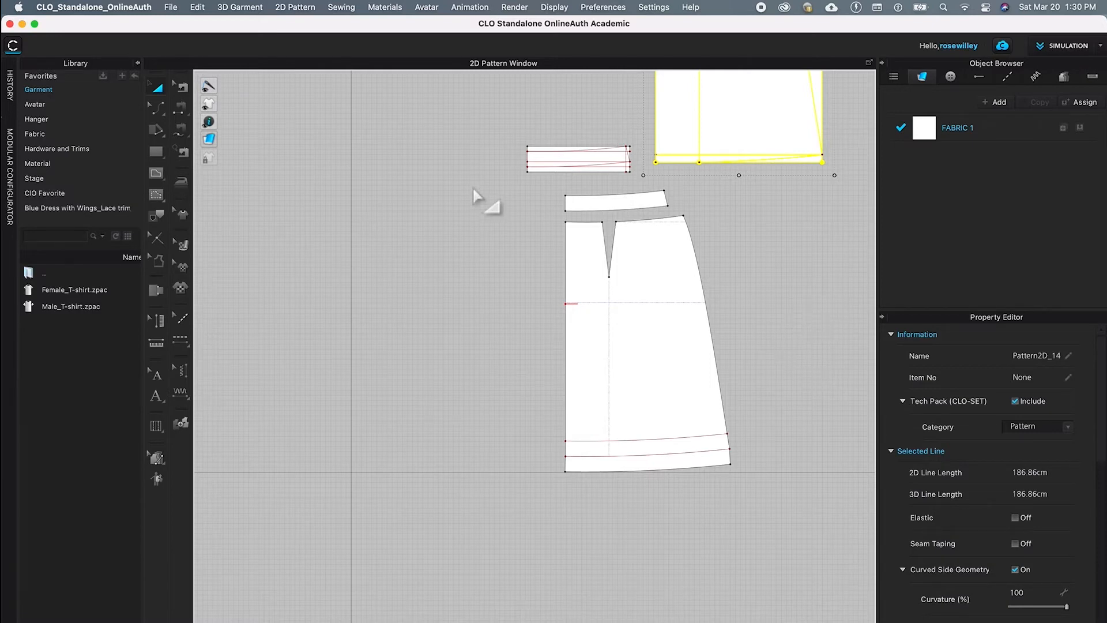
scroll(481, 206, down, 5)
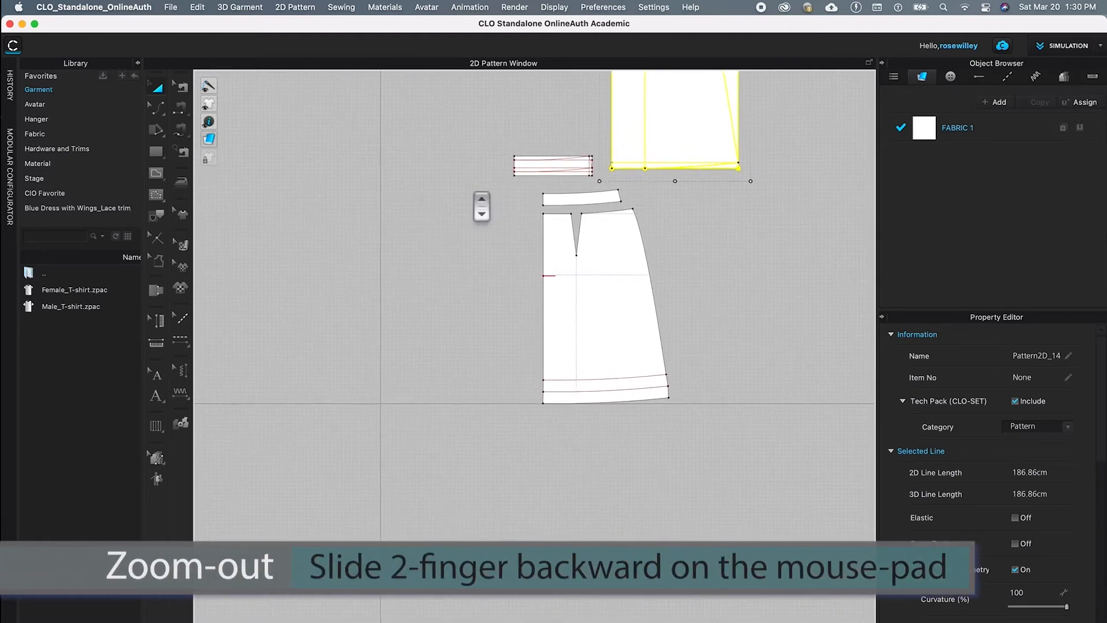
Move the small rectangular waistband draft up and to the right, placing it just above the rectangular skirt draft
scroll(481, 206, down, 5)
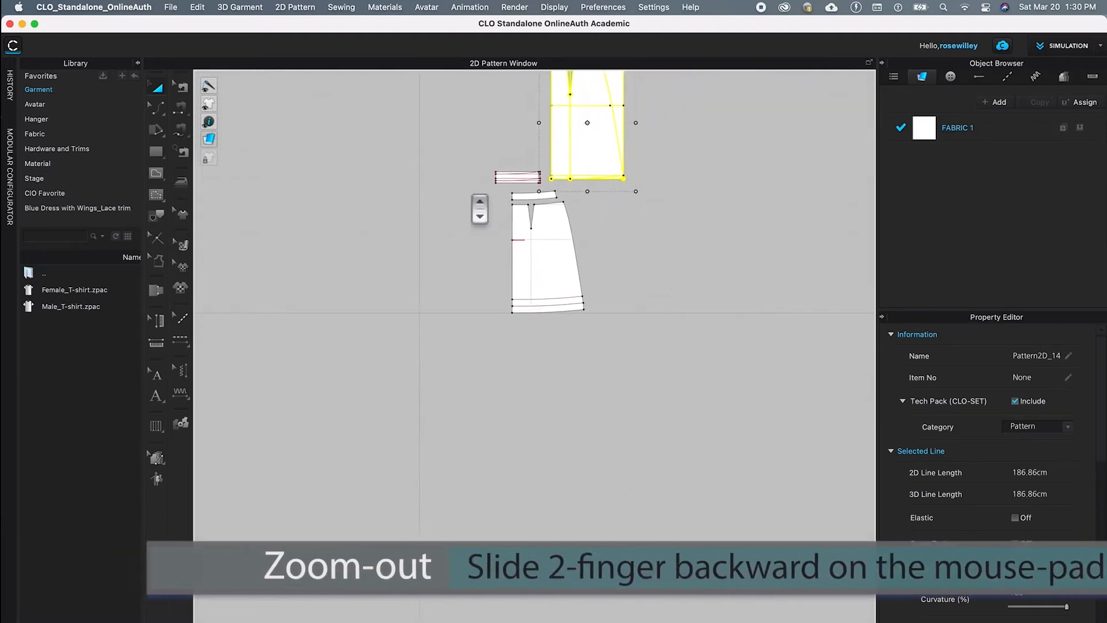
scroll(479, 209, down, 3)
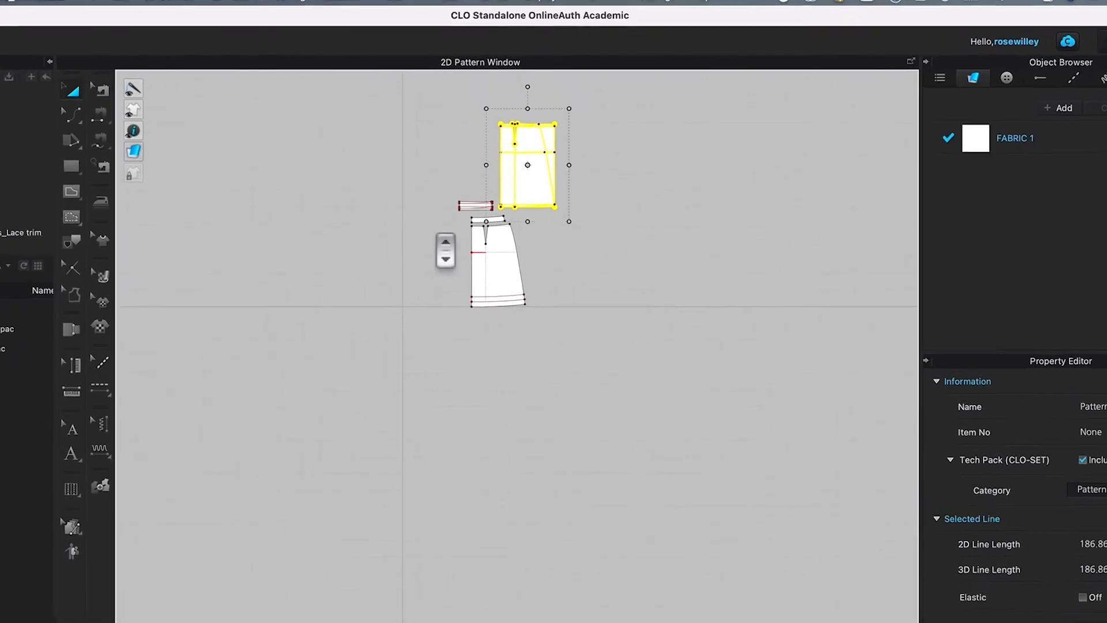
scroll(444, 247, up, 4)
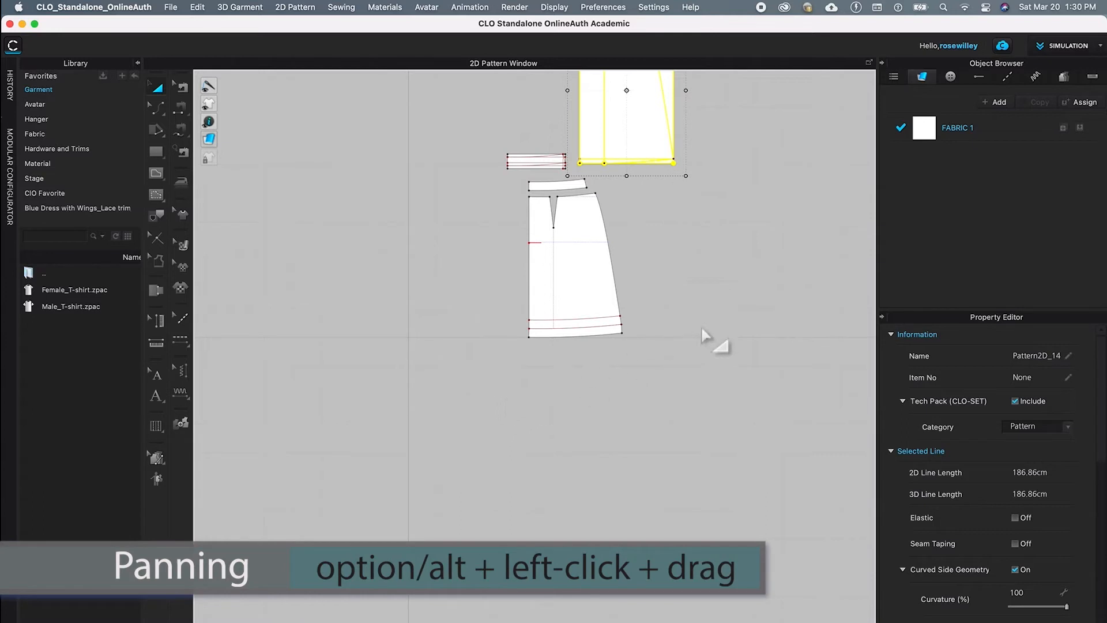
alt+drag(741, 246, 637, 388)
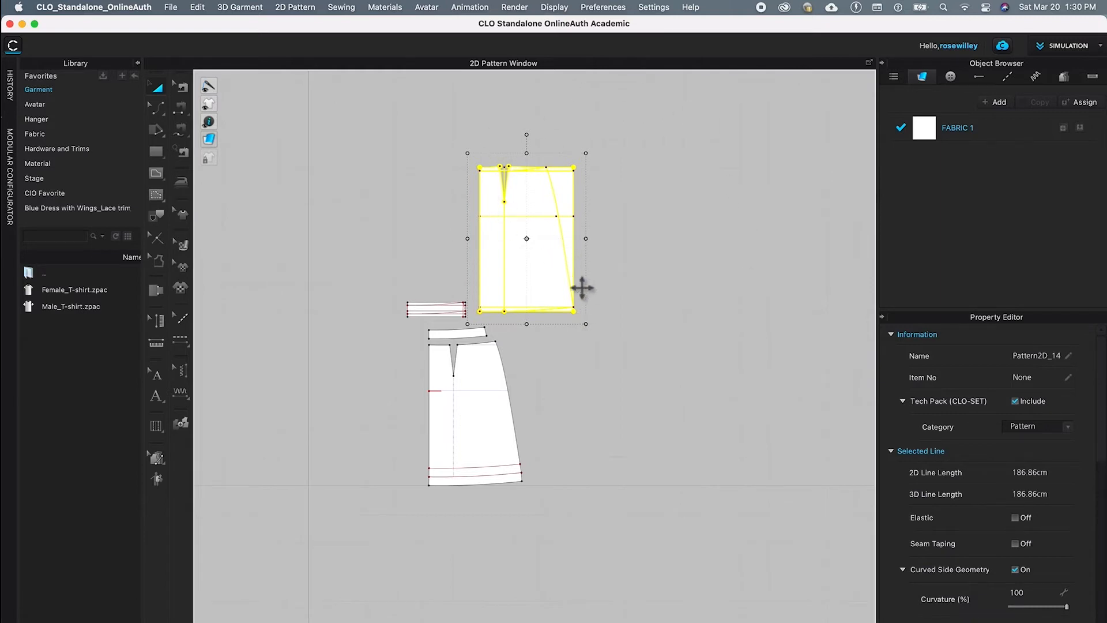
click(669, 177)
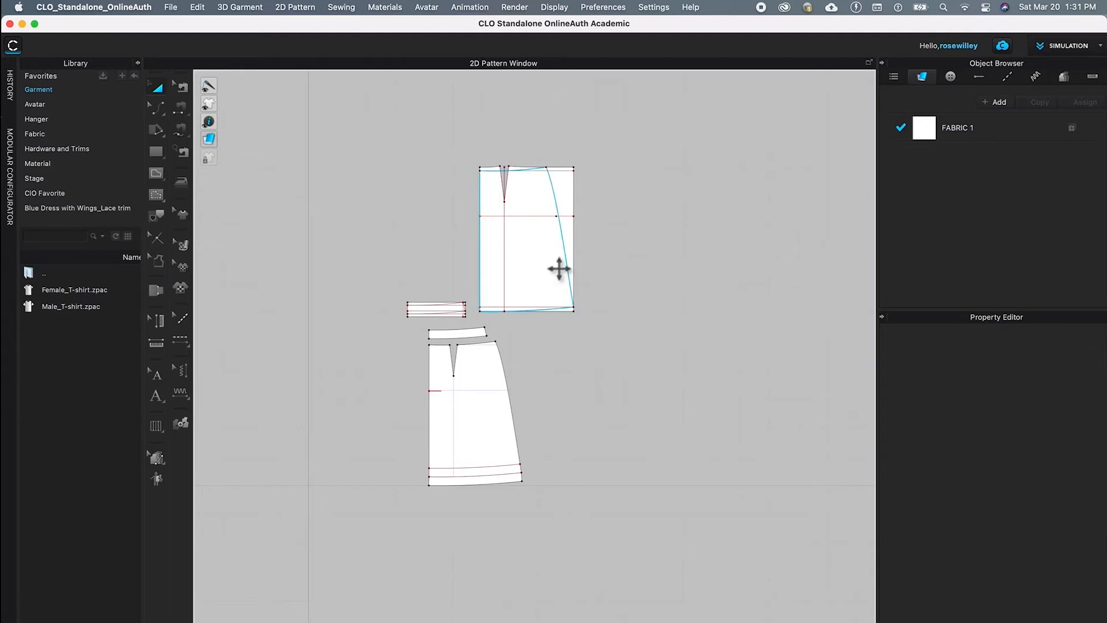
drag(344, 277, 536, 154)
click(713, 483)
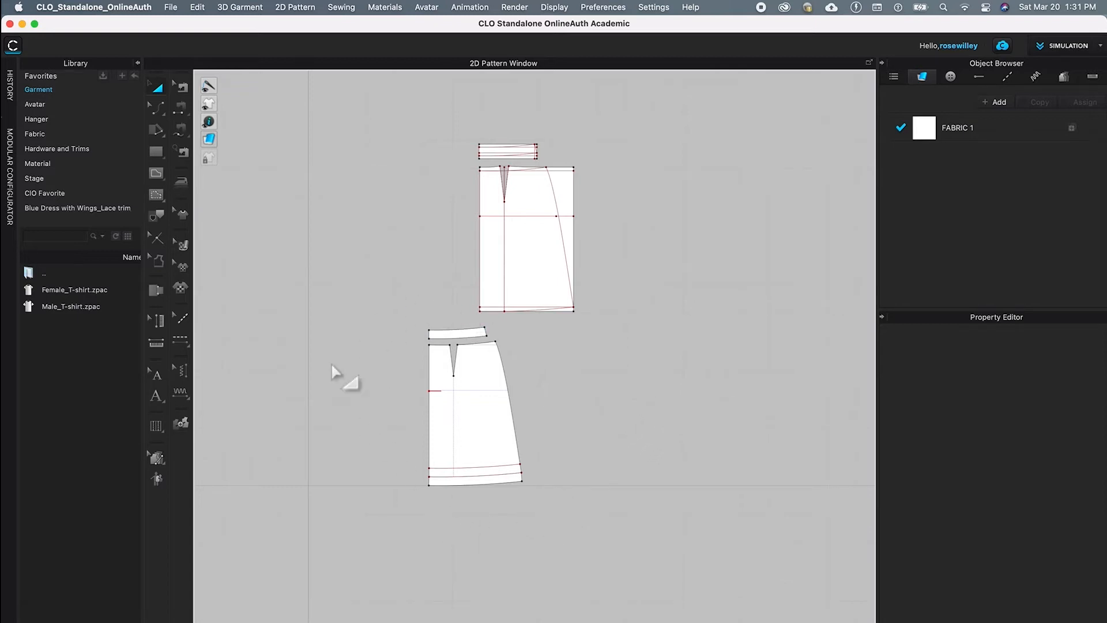
Copy the traced skirt block with its curved waistband and paste the pair level with the originals, about 47 cm to the right
click(156, 91)
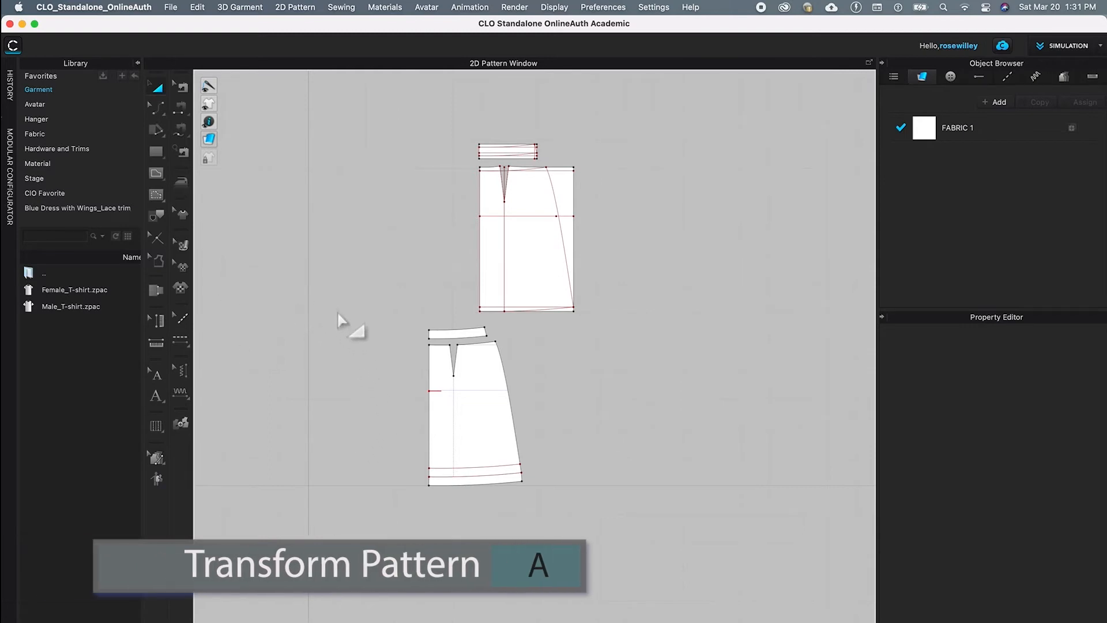
drag(337, 304, 630, 536)
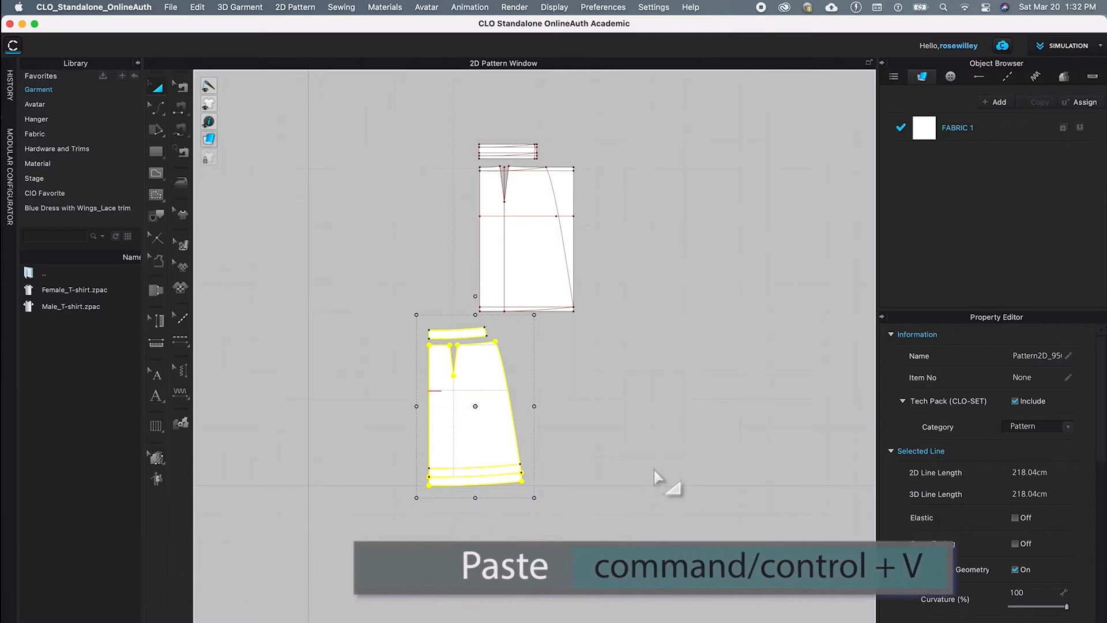
key(super+v)
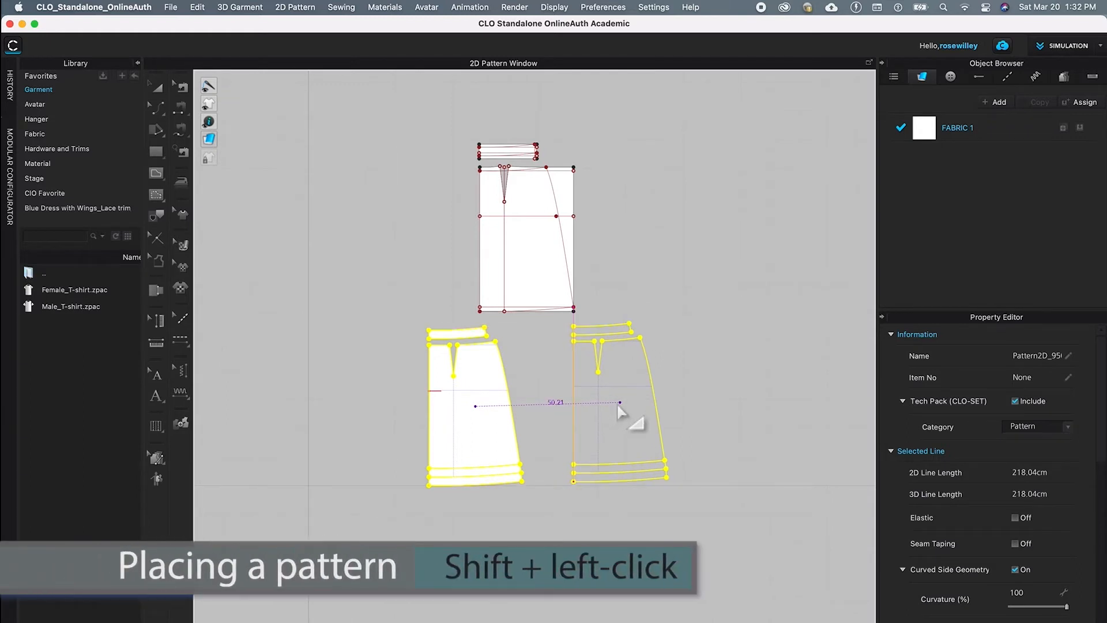
shift+click(613, 406)
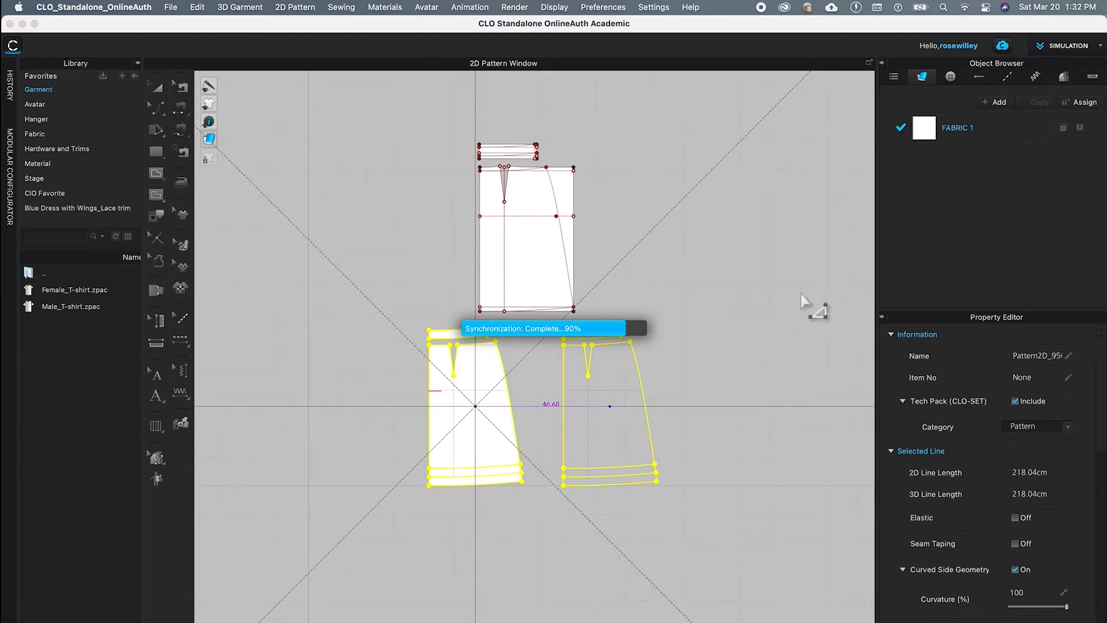
click(766, 358)
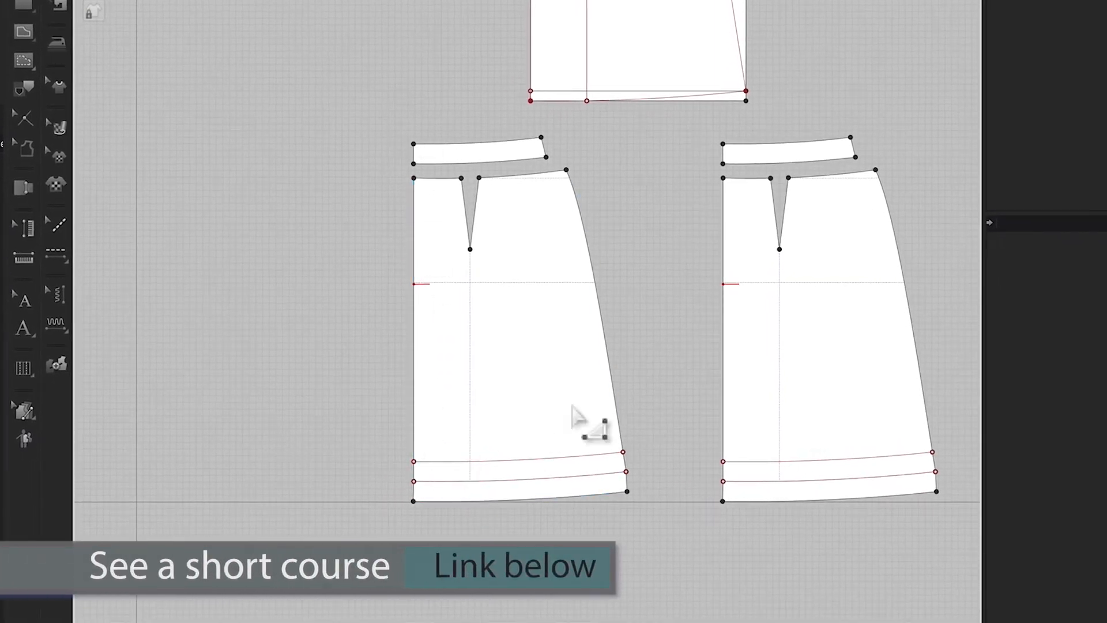
Convert the two internal hem lines of the original traced skirt block to baselines with Edit Pattern
drag(352, 431, 667, 487)
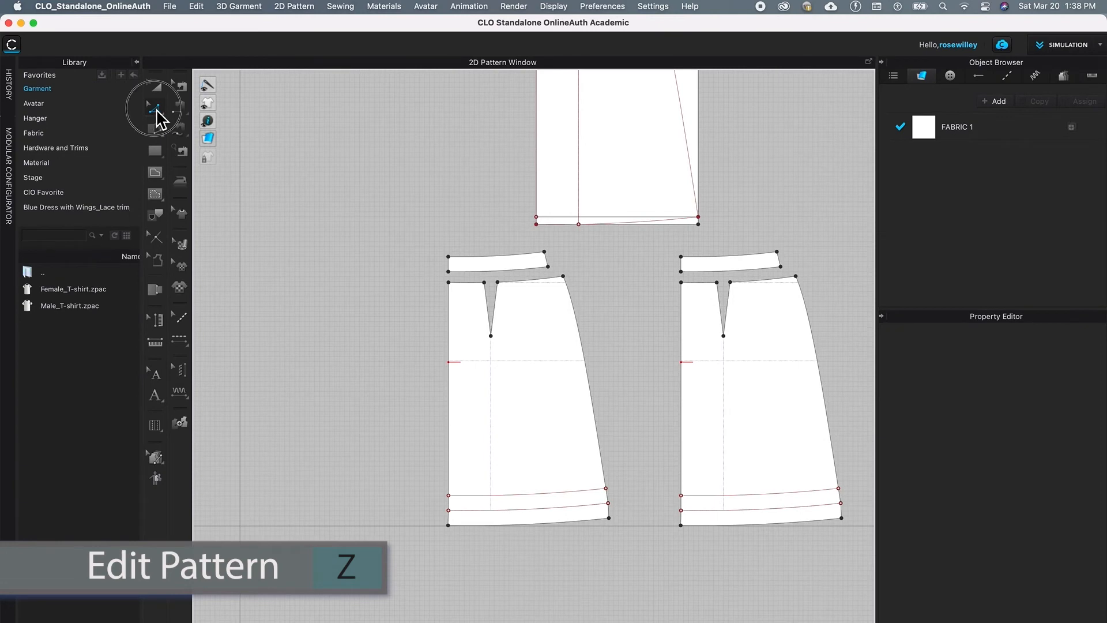
click(156, 110)
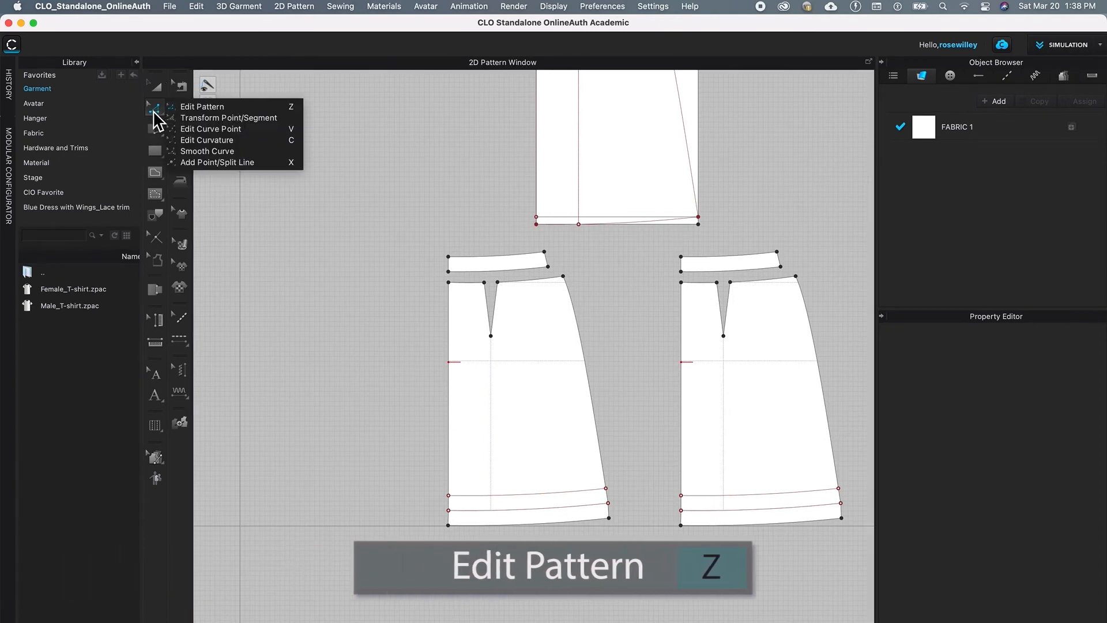
click(241, 108)
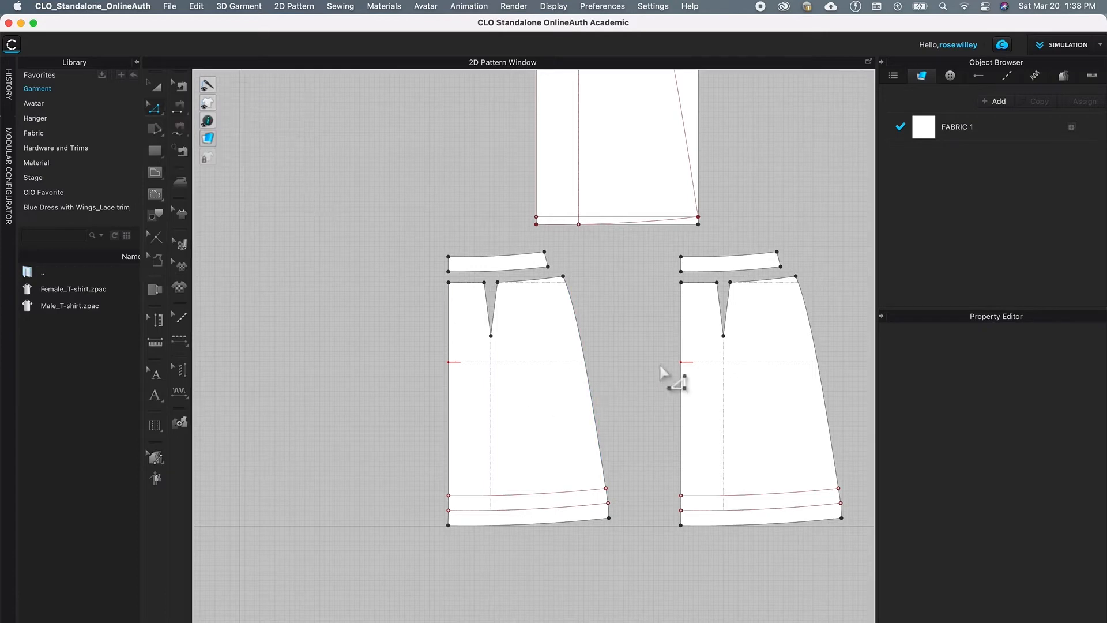
drag(402, 452, 651, 518)
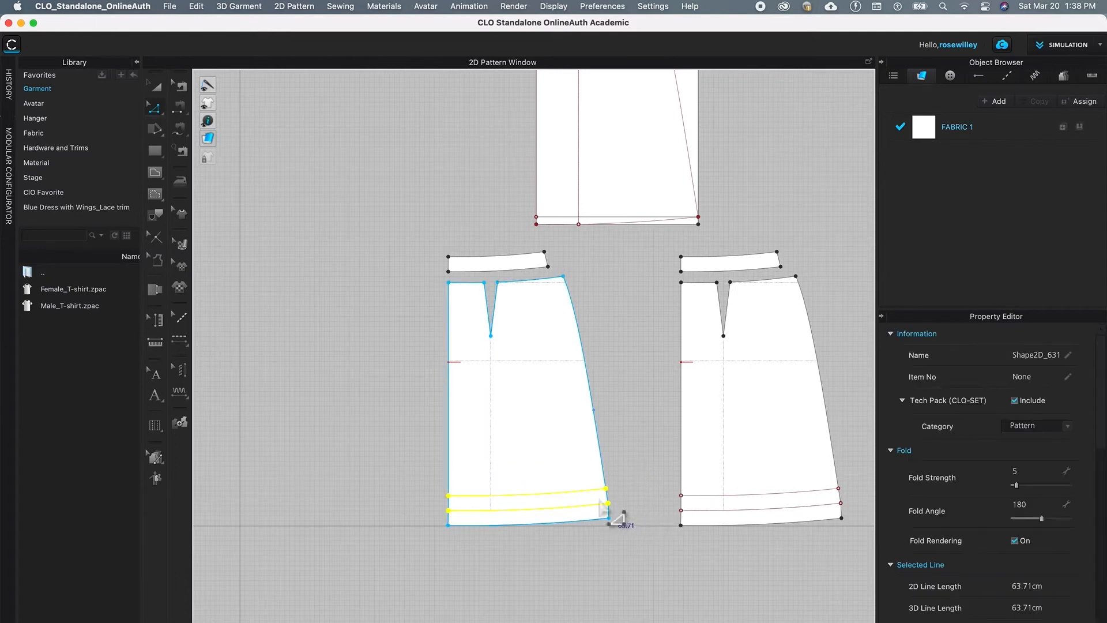
right_click(550, 497)
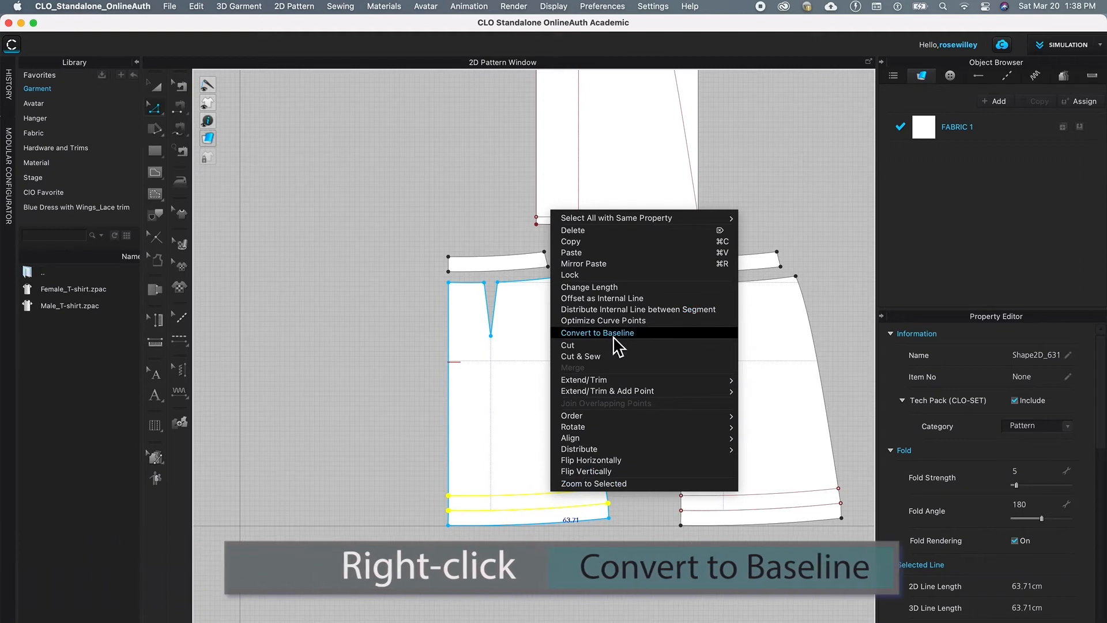
click(650, 334)
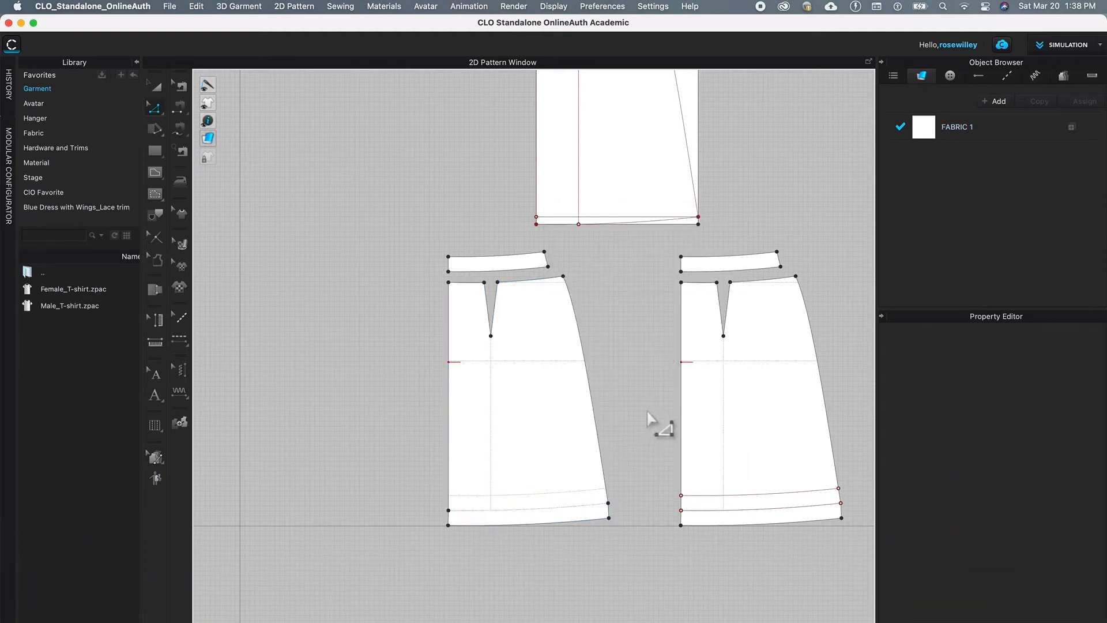
Delete the leftover point where the lower hem baseline meets the original skirt block's straight center edge
drag(400, 465, 461, 521)
drag(462, 520, 466, 521)
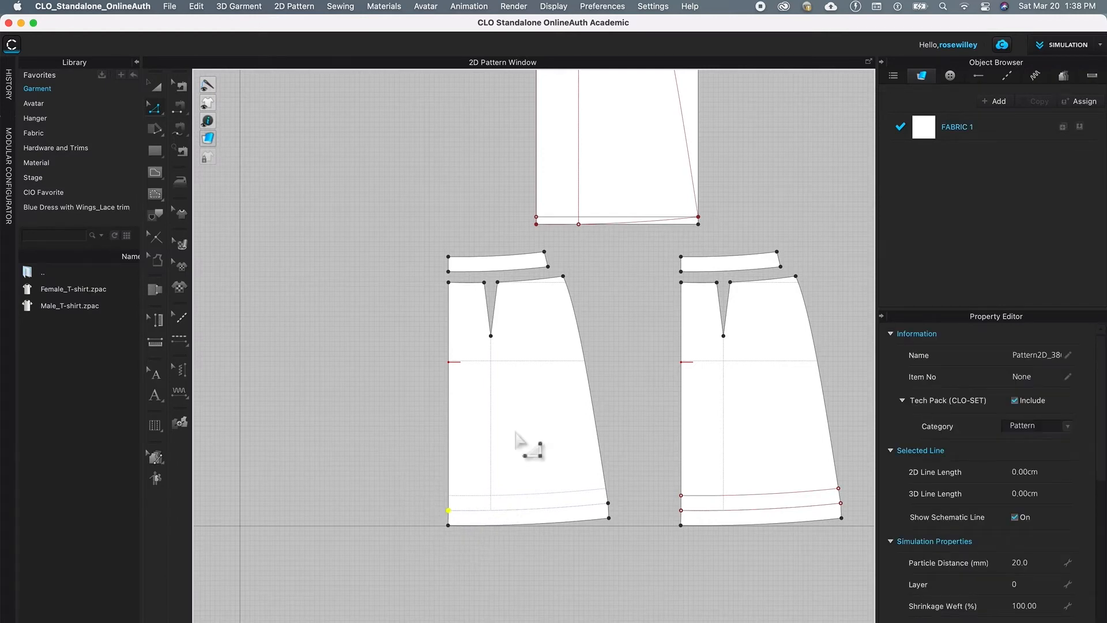
key(Escape)
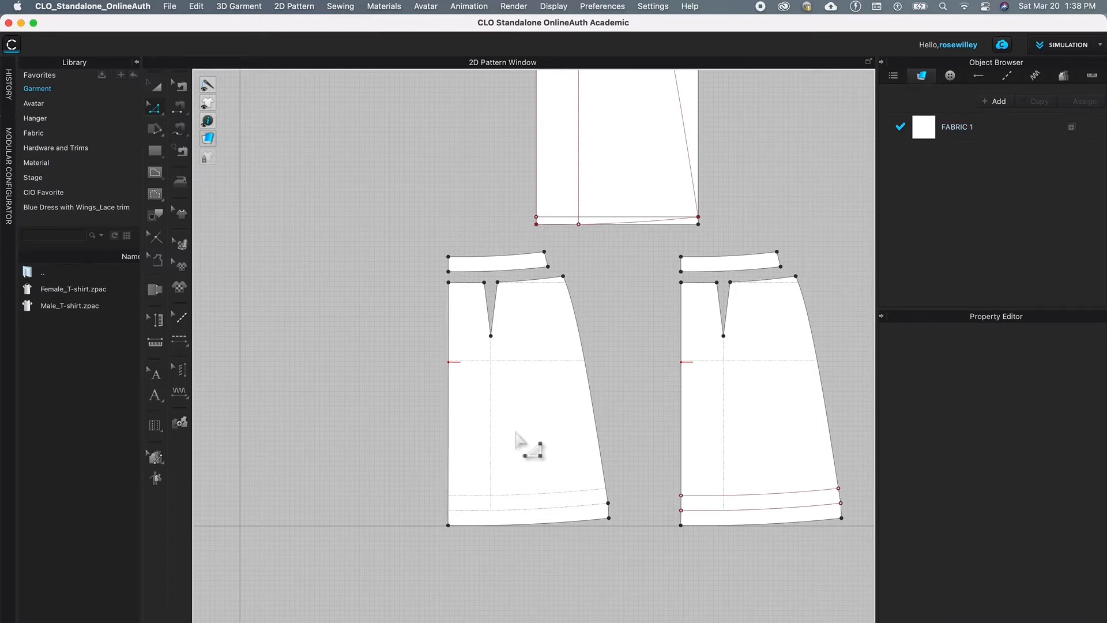
Unfold the original skirt block along its straight center edge into a full-width piece
click(450, 433)
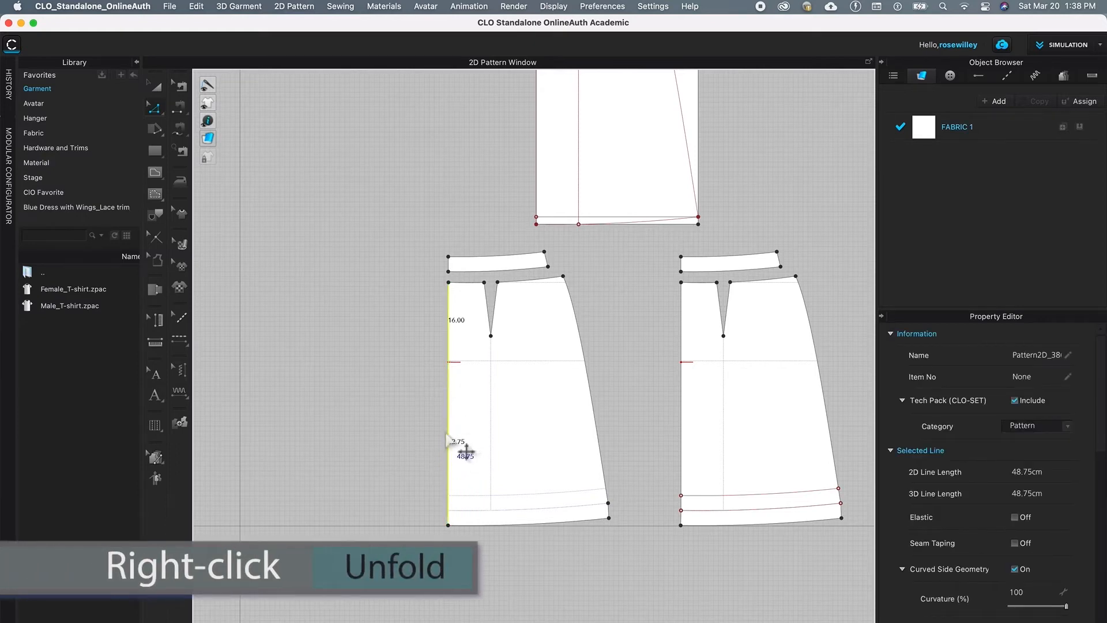
right_click(449, 435)
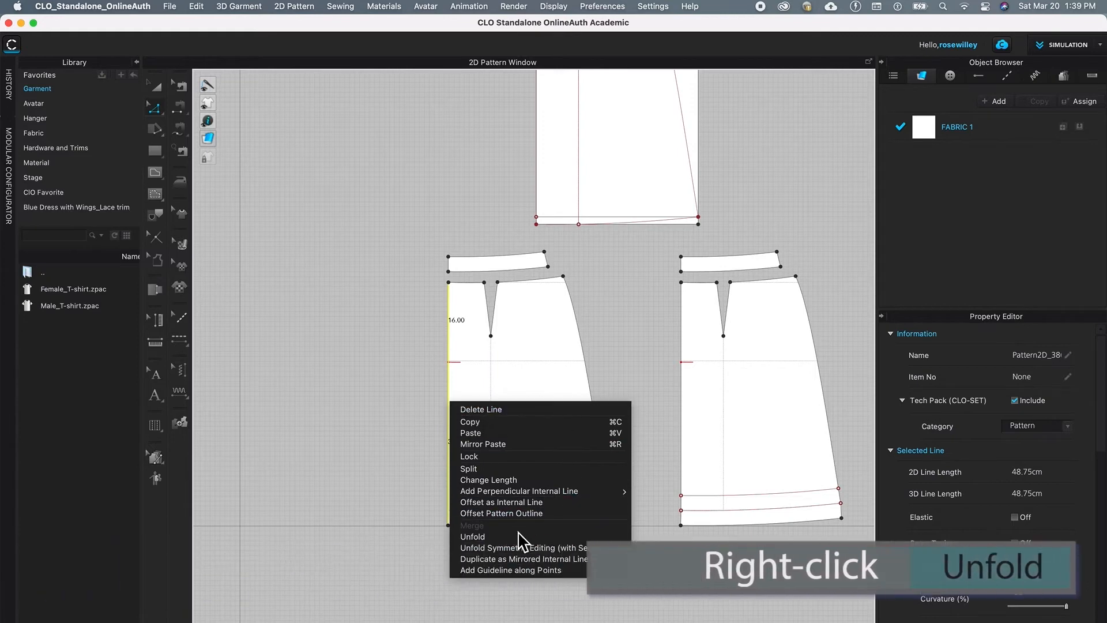
click(490, 536)
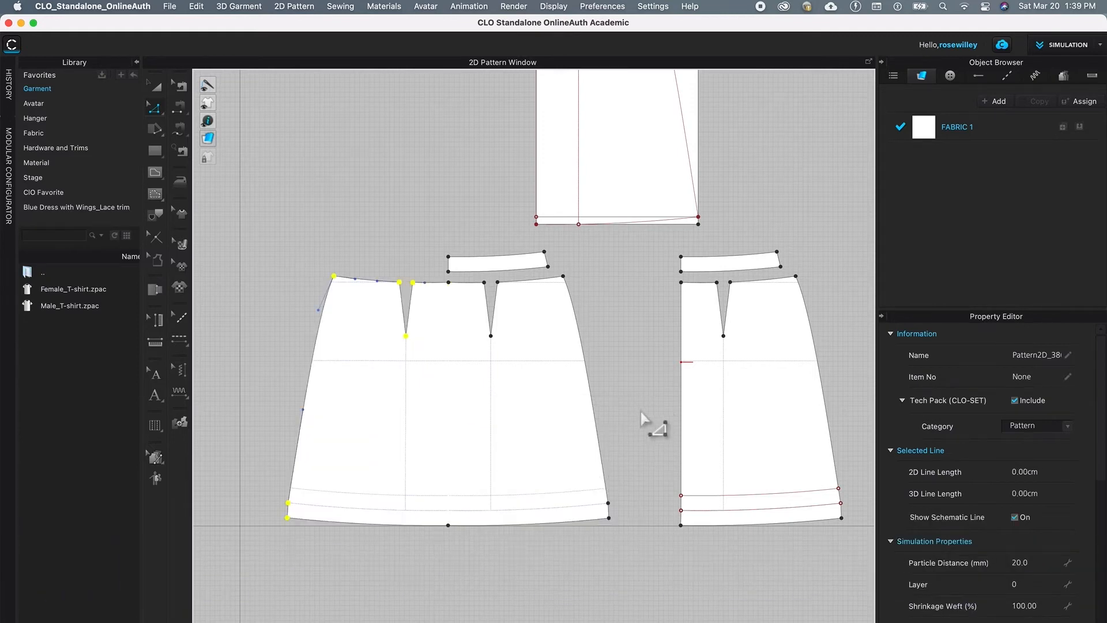
Unfold the curved waistband above the full-width skirt along its short center edge
click(440, 257)
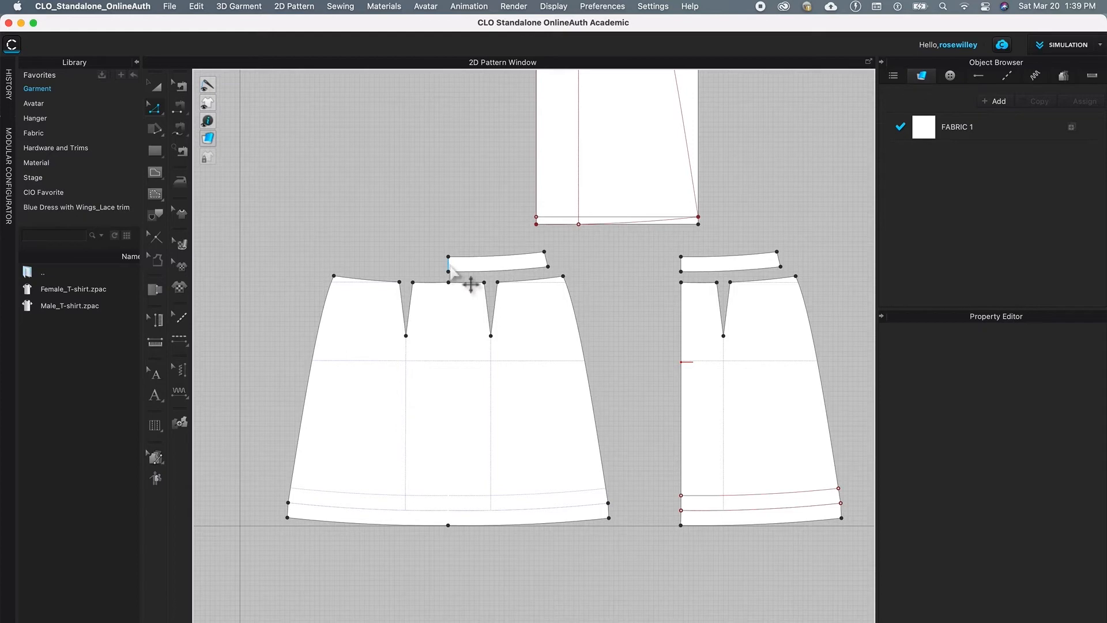
click(449, 267)
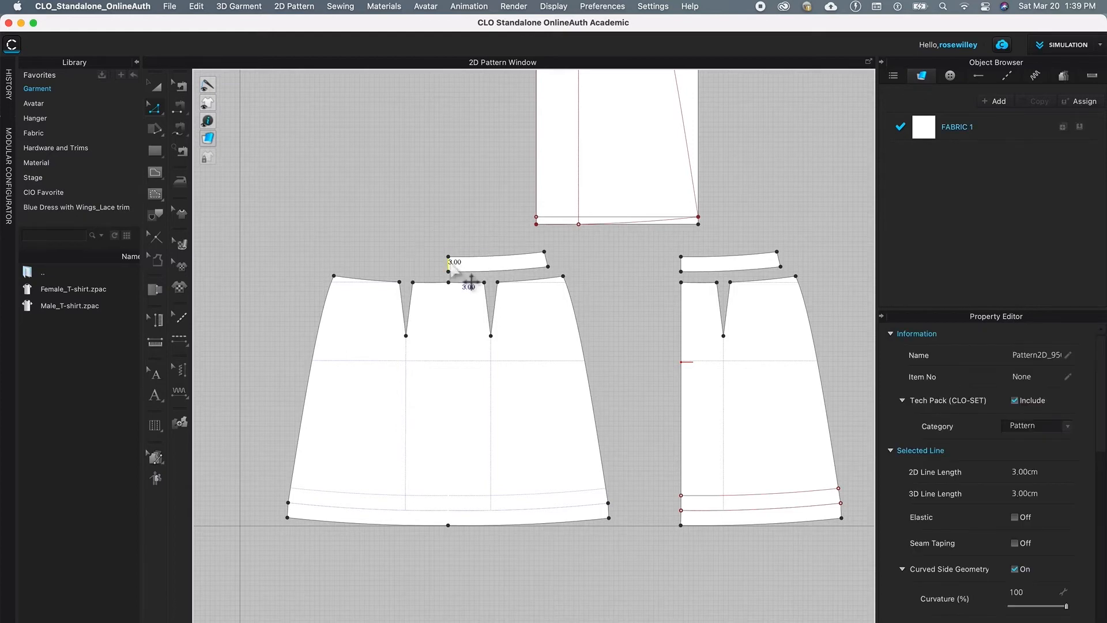
right_click(450, 263)
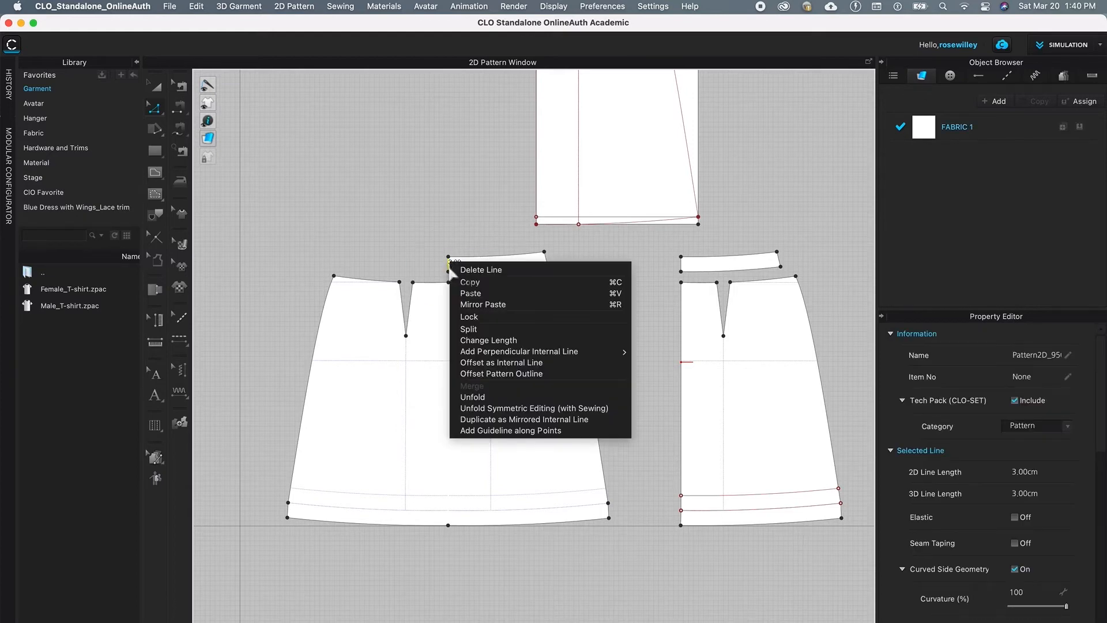
click(510, 398)
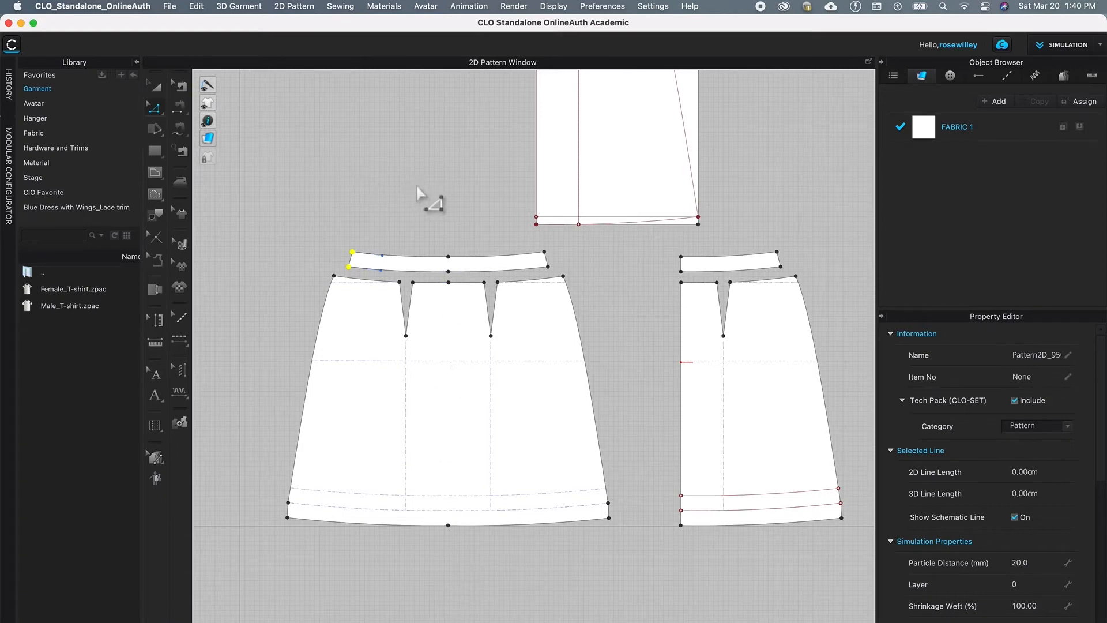
Convert the center points on the unfolded waistband's edges and the skirt's waist and hem edges to curve points
drag(421, 197, 469, 549)
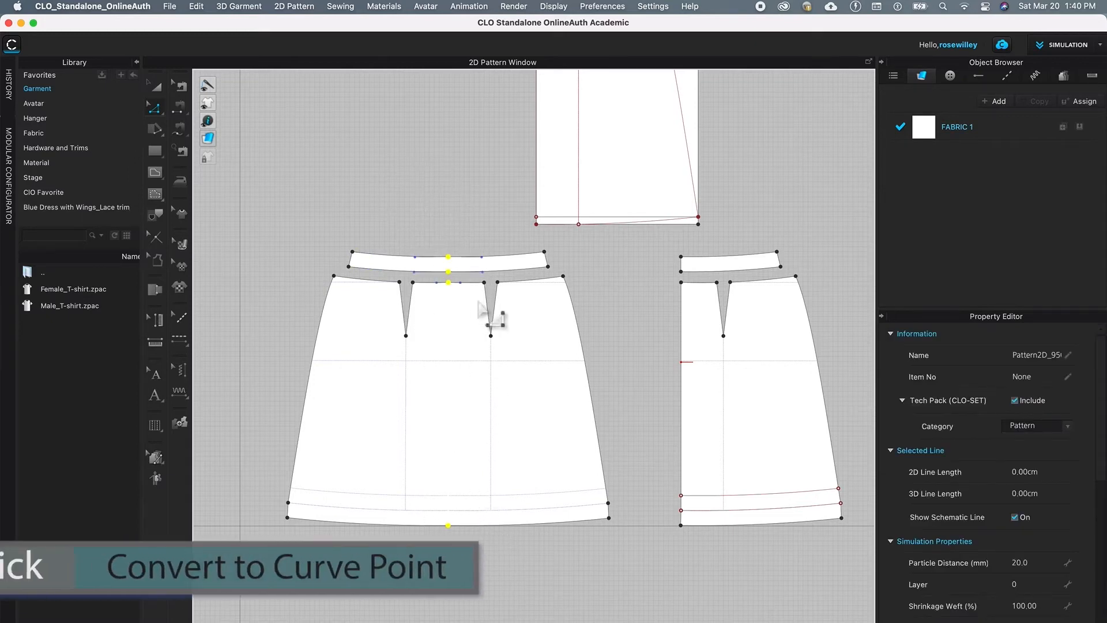
right_click(448, 257)
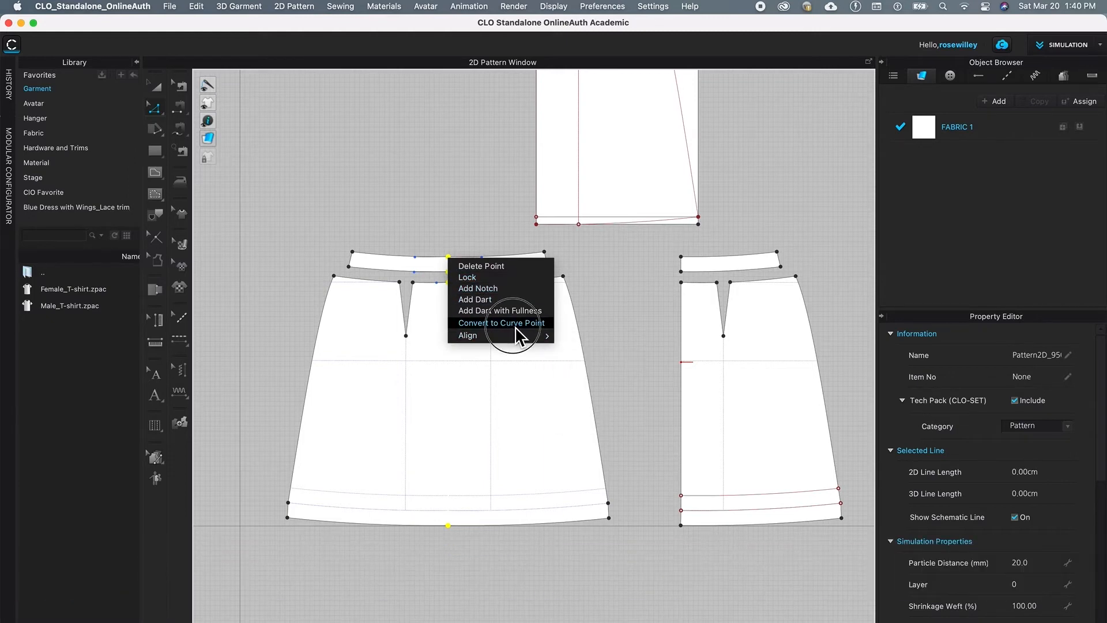
click(517, 334)
Trace both halves of the two hem baselines on the unfolded skirt as internal lines
scroll(519, 568, up, 5)
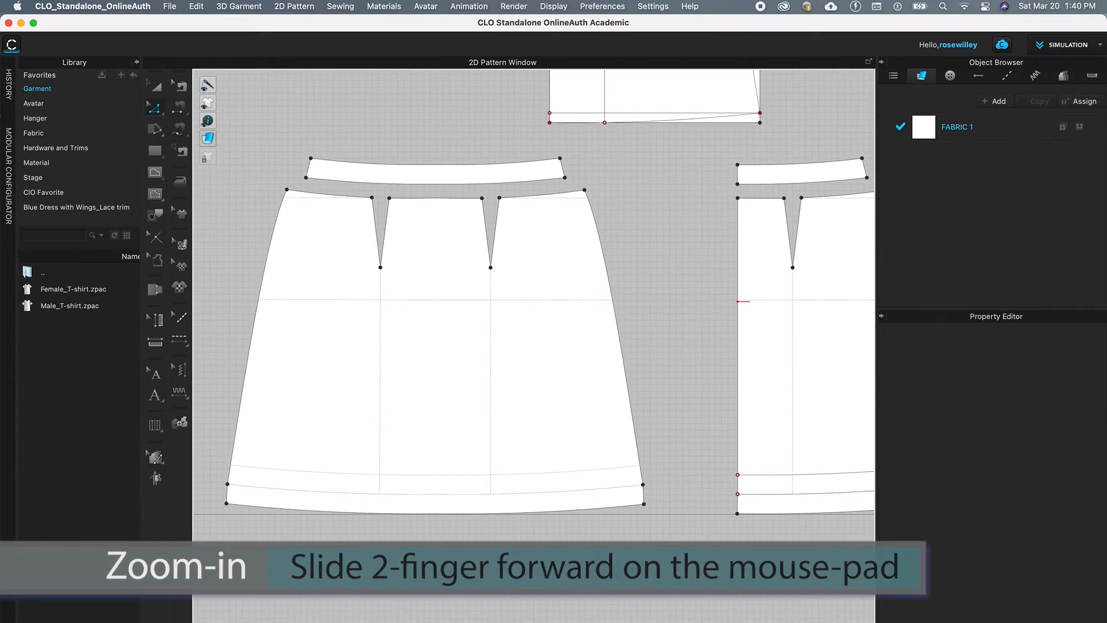
scroll(507, 565, up, 3)
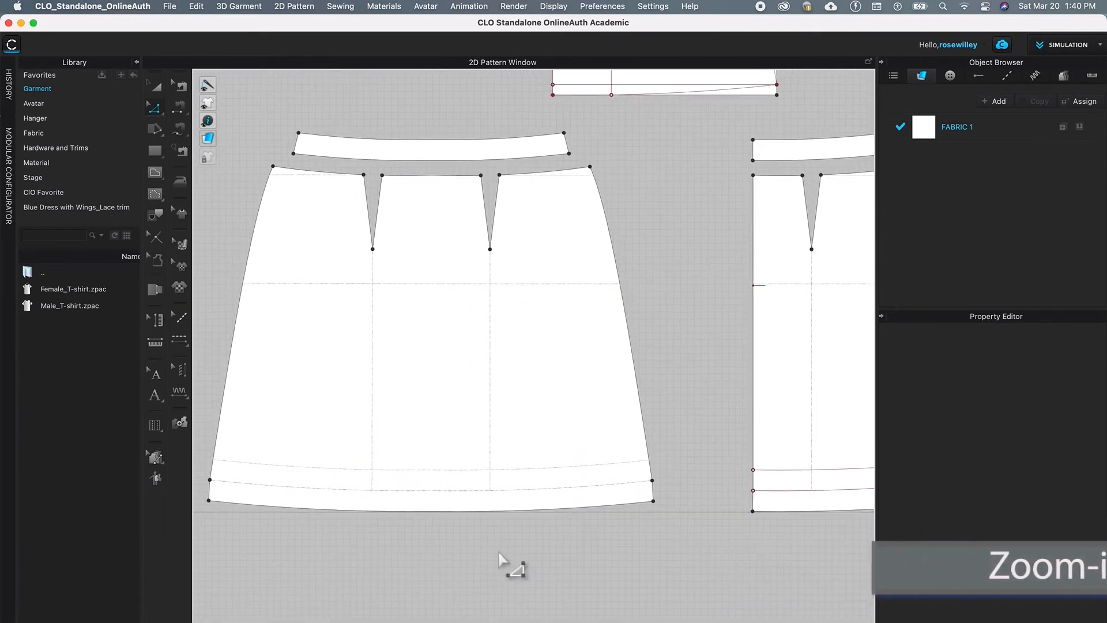
scroll(507, 565, up, 2)
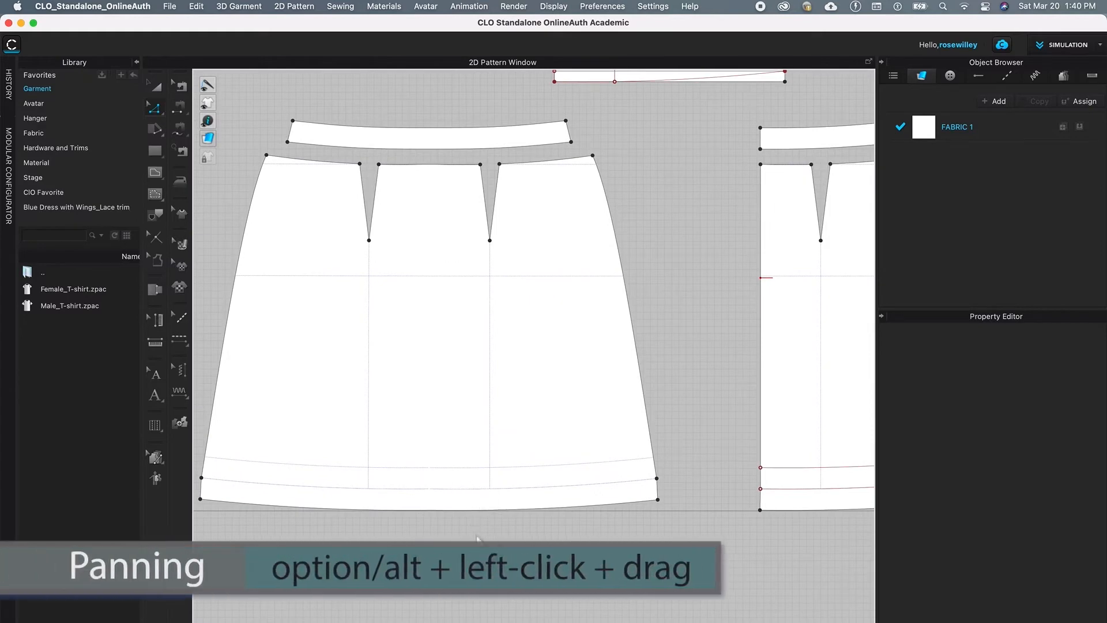
alt+drag(444, 566, 494, 543)
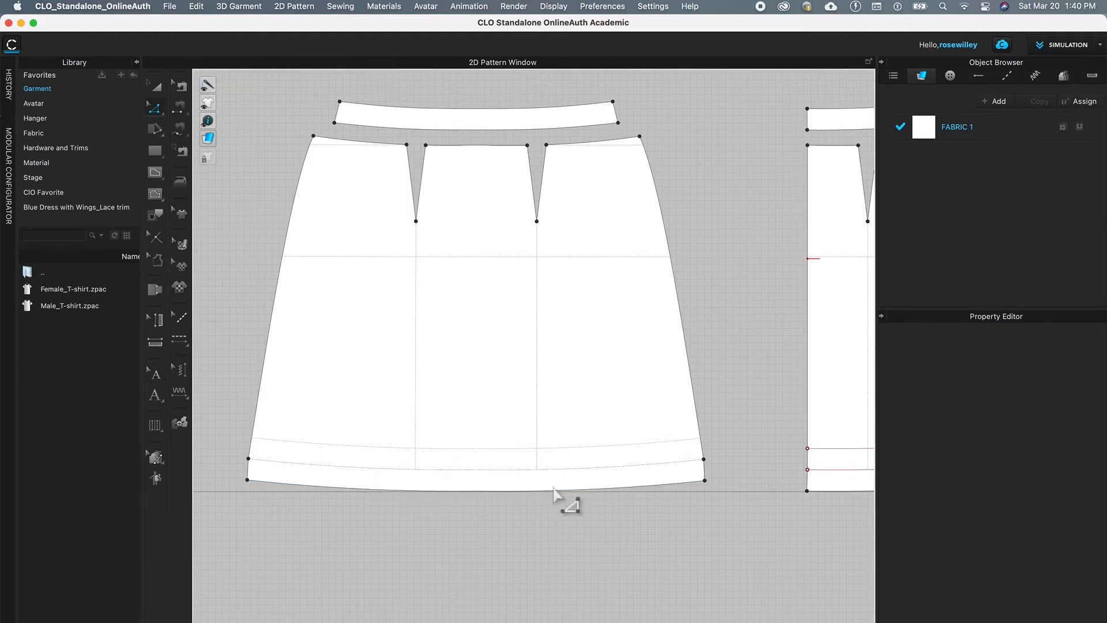
click(157, 217)
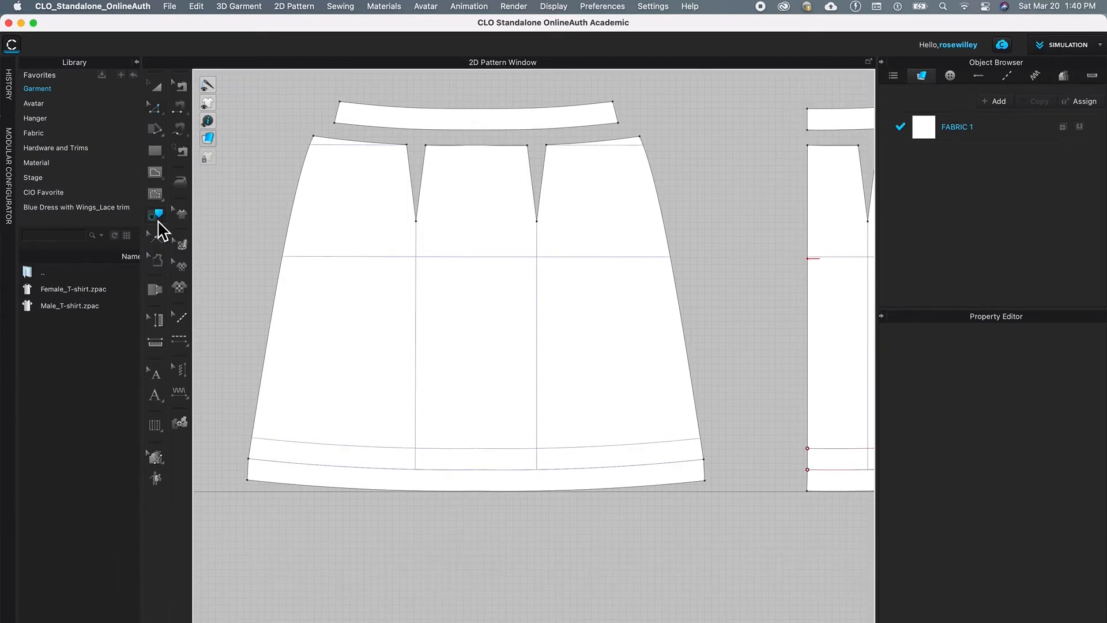
click(462, 453)
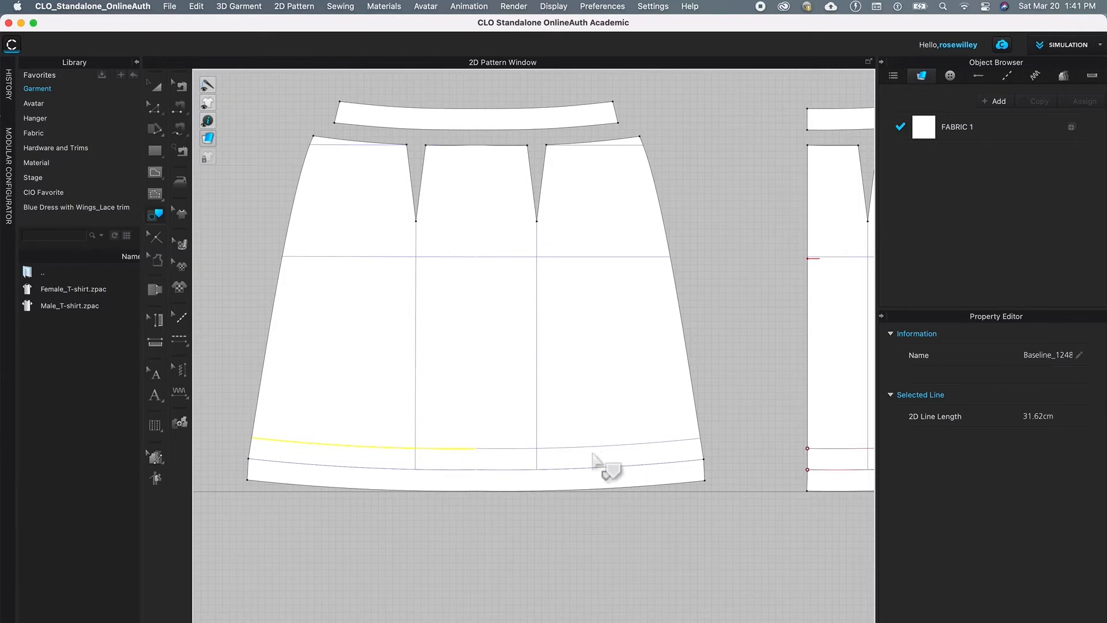
shift+click(596, 455)
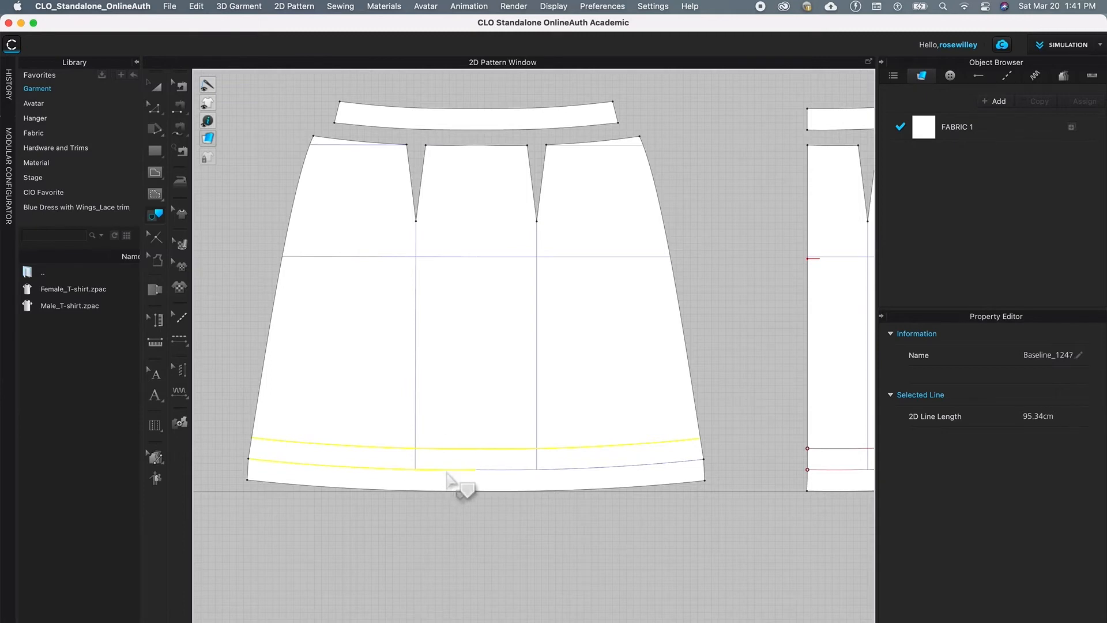
shift+click(582, 465)
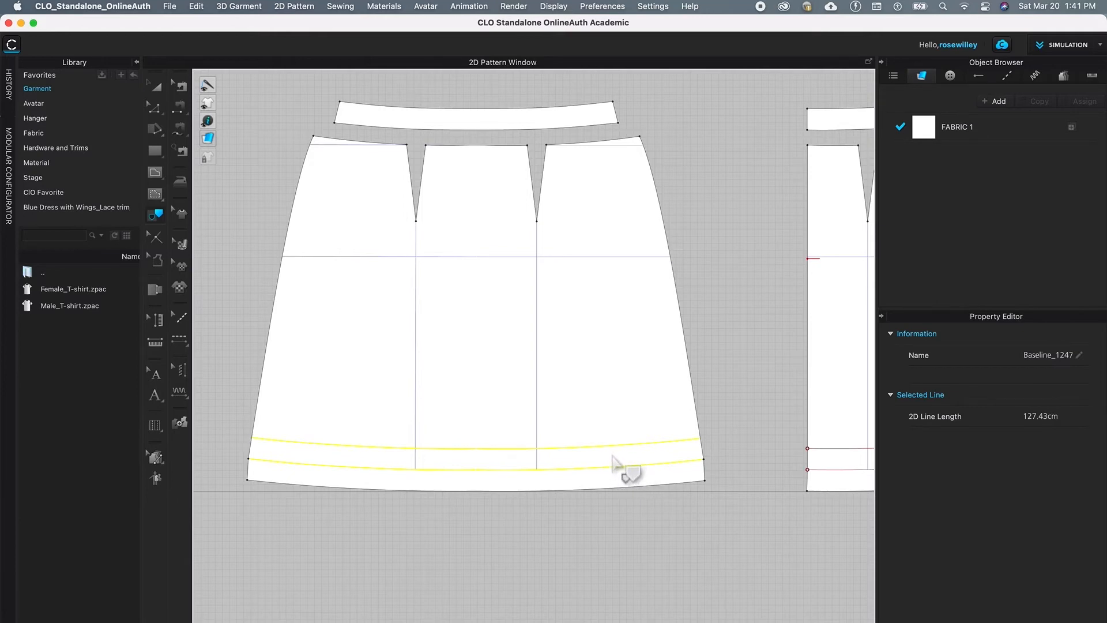
key(Return)
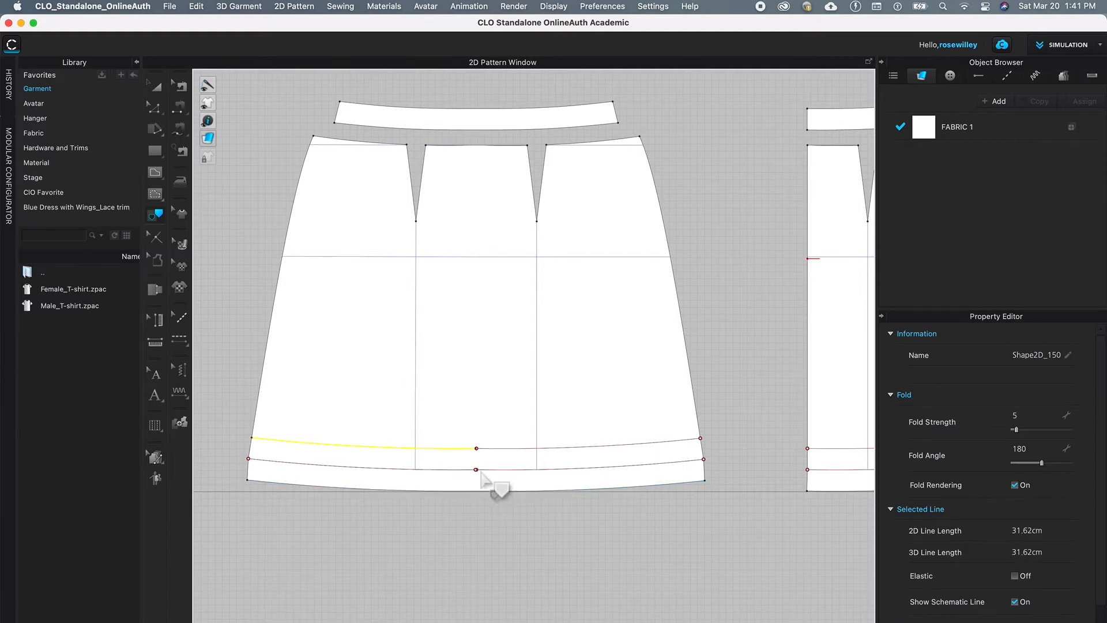
Open the Edit Pattern tool options for working on the unfolded skirt
scroll(490, 487, up, 3)
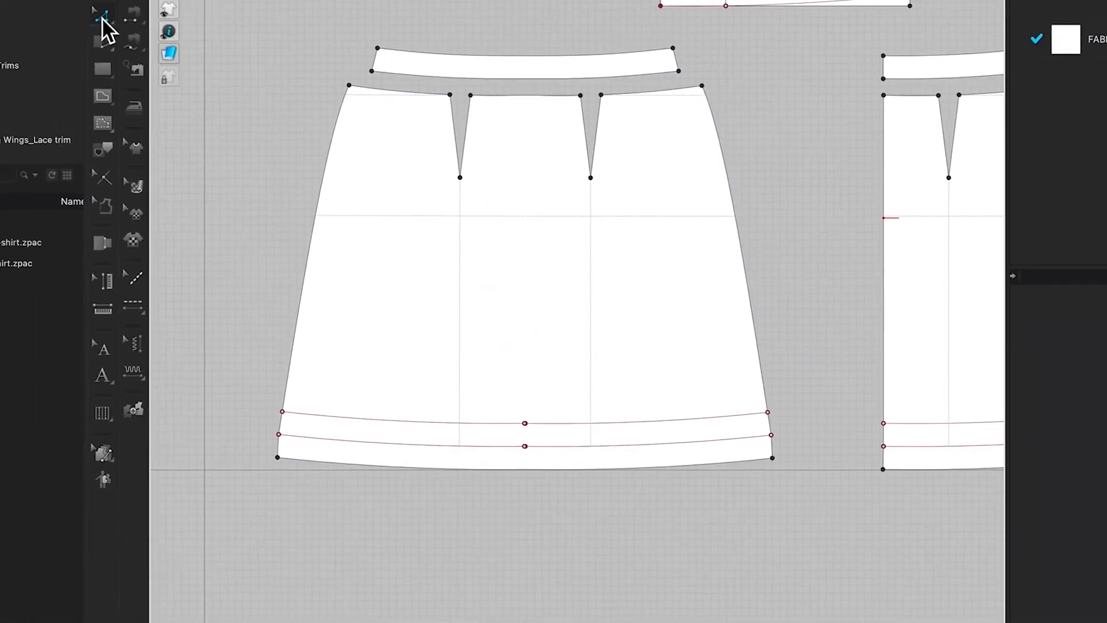
click(102, 20)
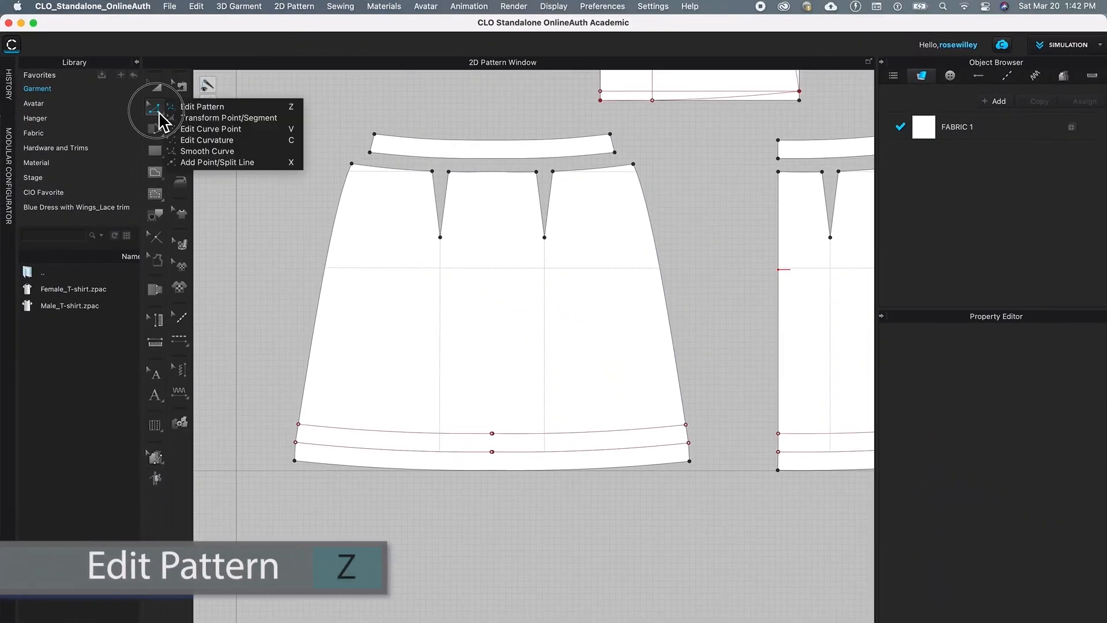
Merge the overlapping centre points of the full skirt's upper internal hem line using Merge to Average
click(242, 109)
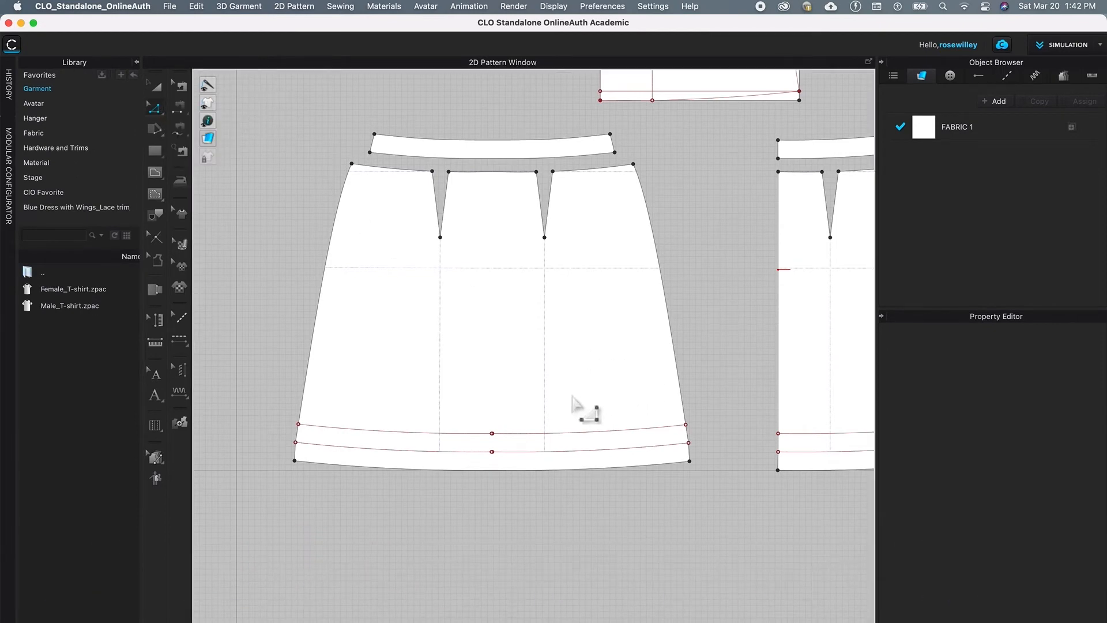
click(490, 436)
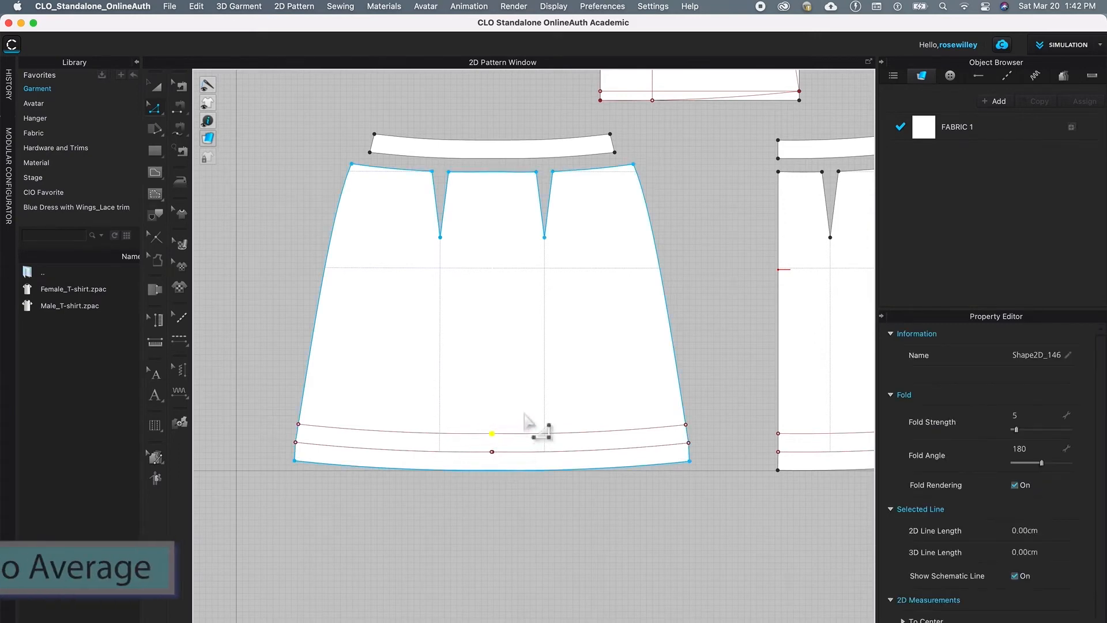
right_click(492, 434)
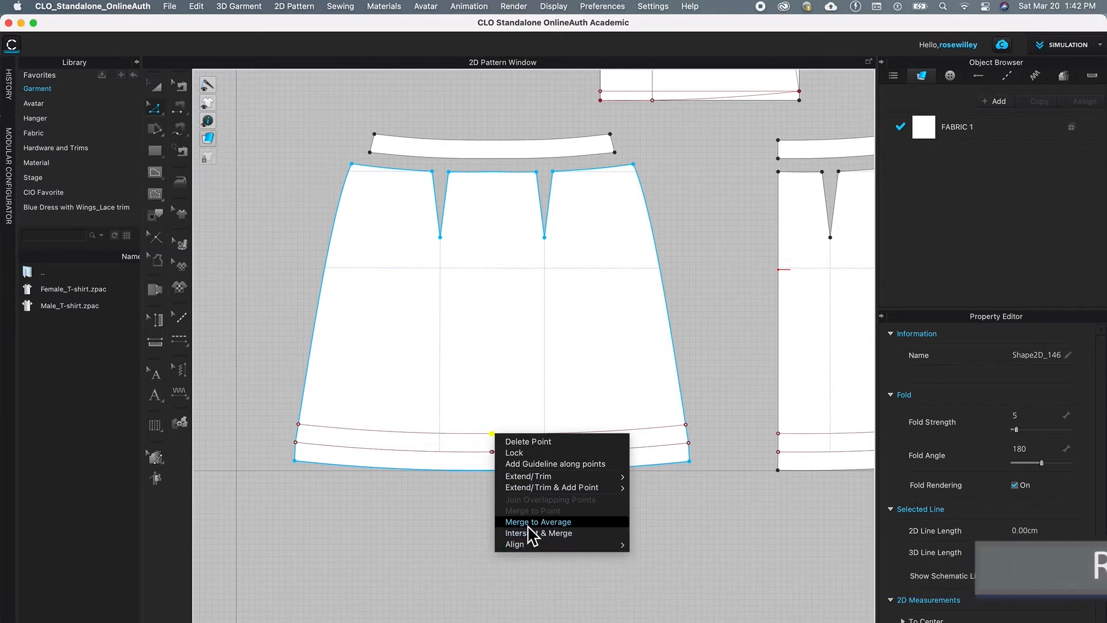
click(603, 526)
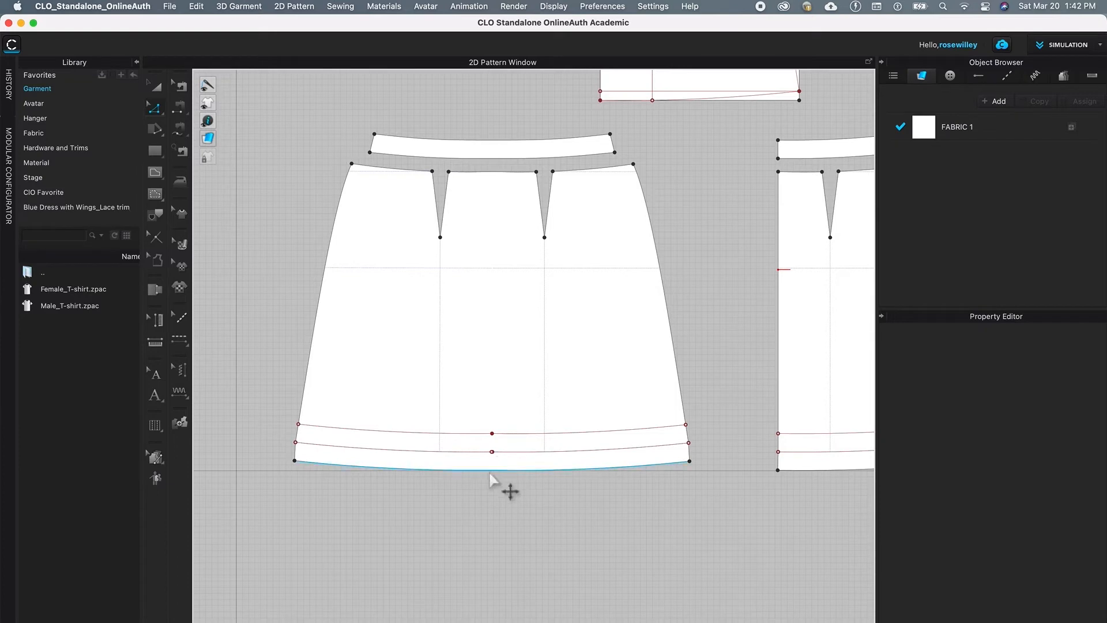
Merge the overlapping centre points of the full skirt's lower internal hem line using Merge to Average
scroll(499, 507, up, 5)
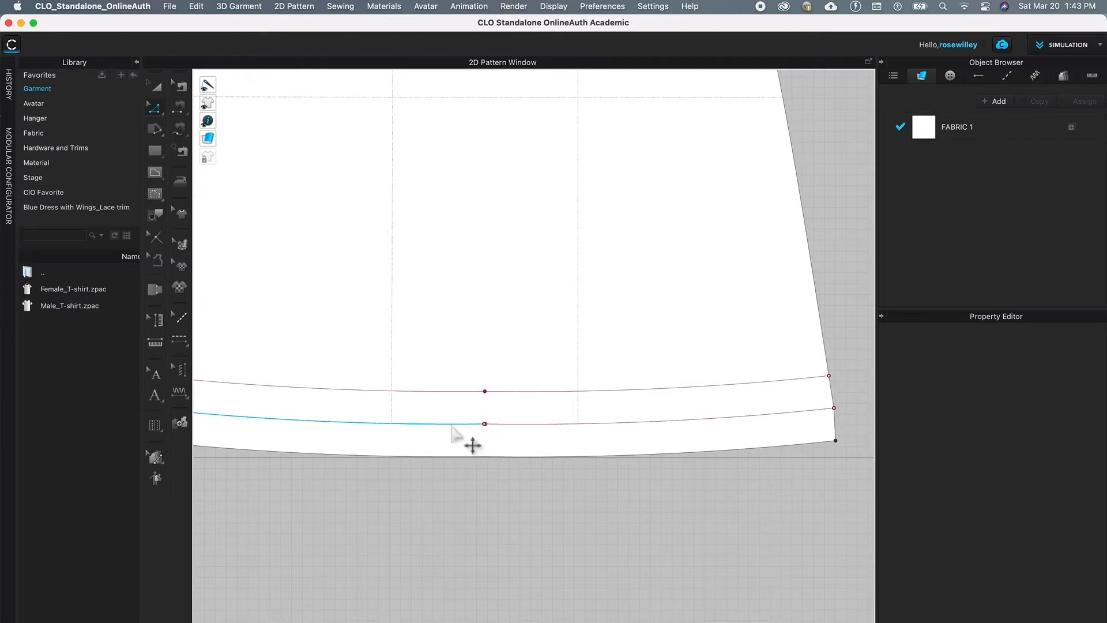
drag(440, 409, 502, 435)
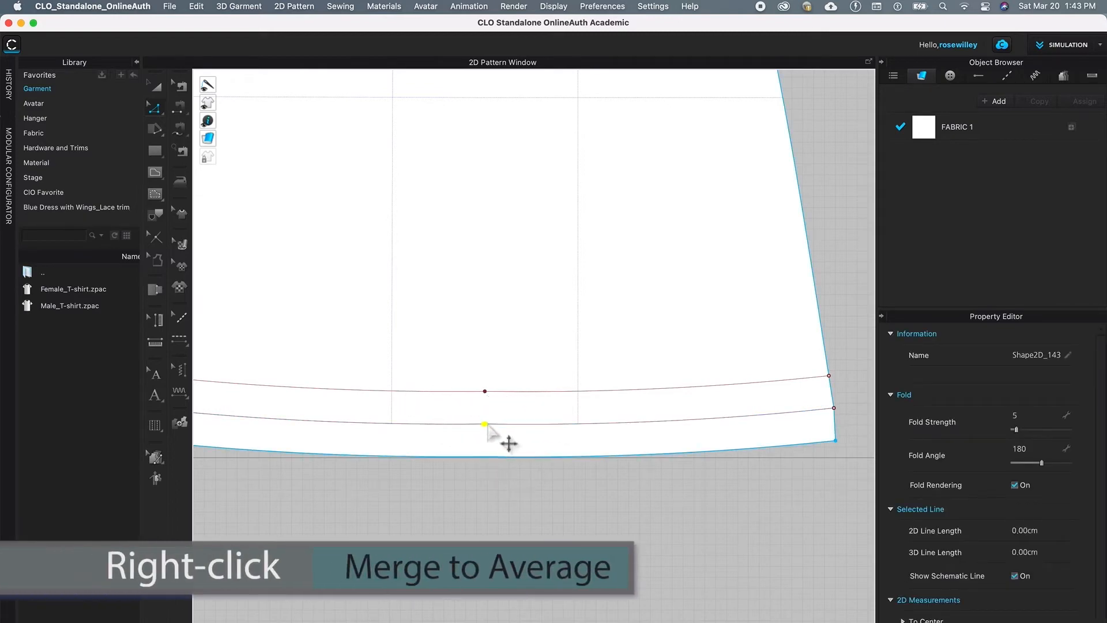
right_click(486, 425)
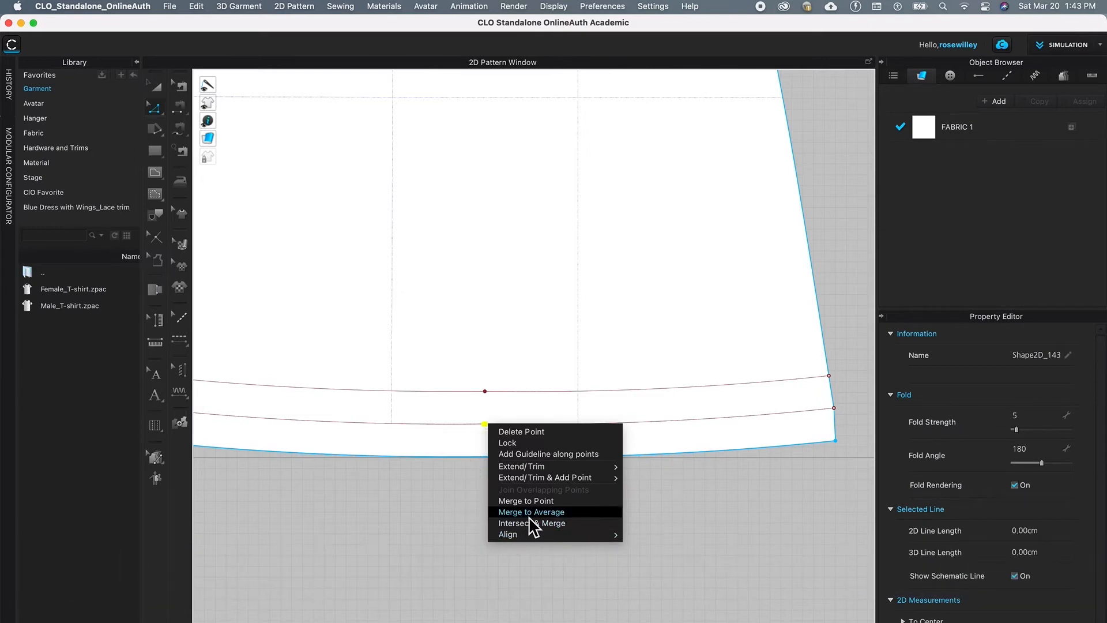
click(584, 514)
click(836, 380)
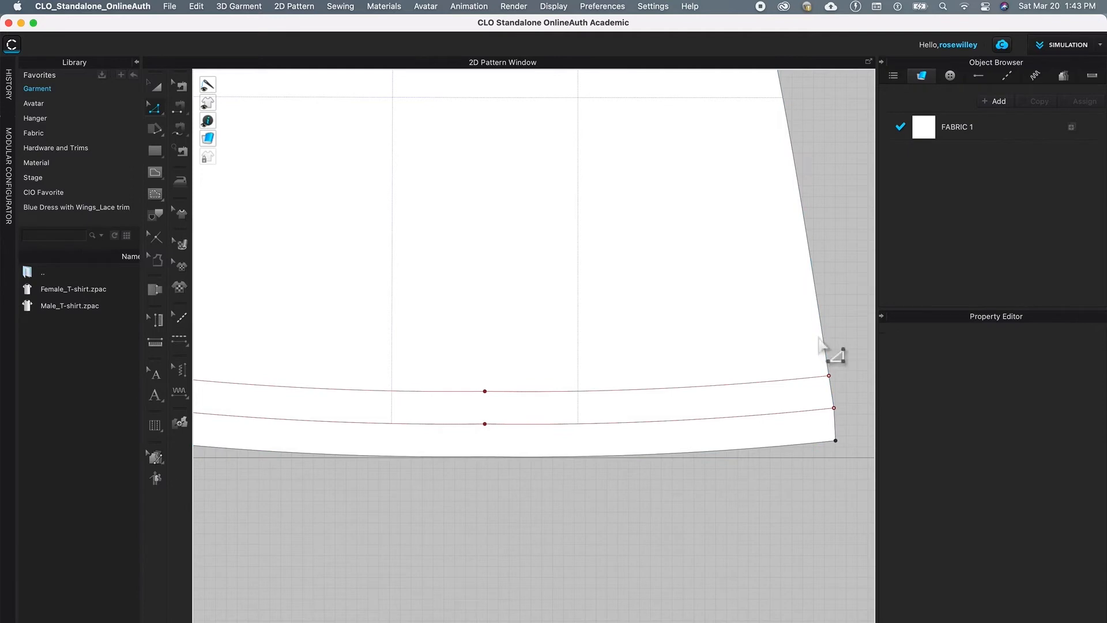
Convert the centre points of both internal hem lines on the full skirt piece to curve points
scroll(578, 385, down, 5)
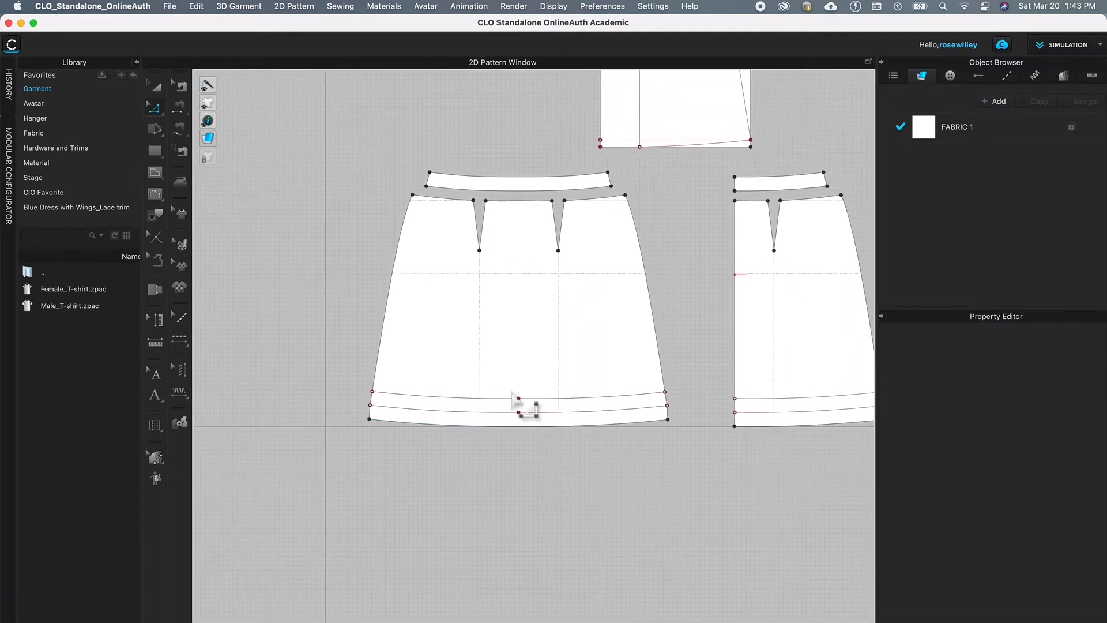
drag(487, 348, 533, 421)
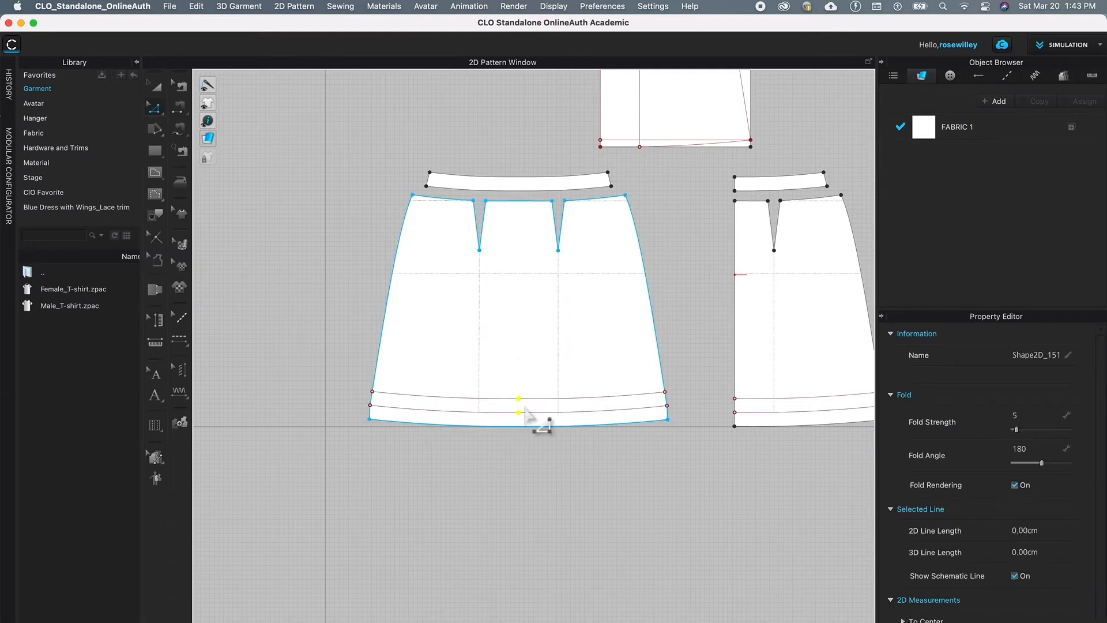
right_click(519, 400)
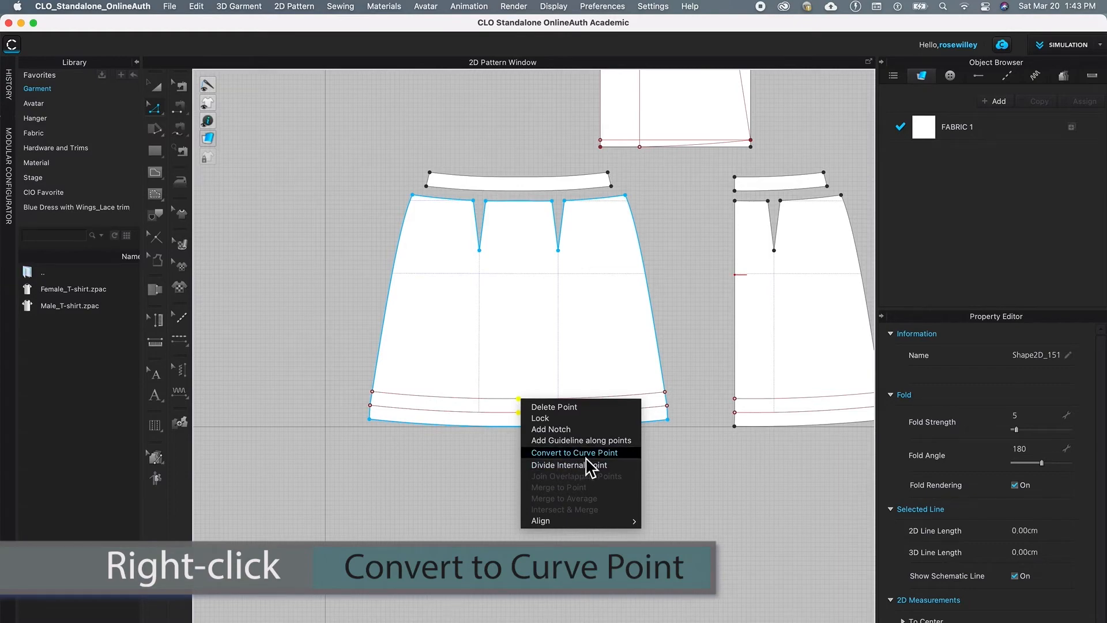
click(634, 454)
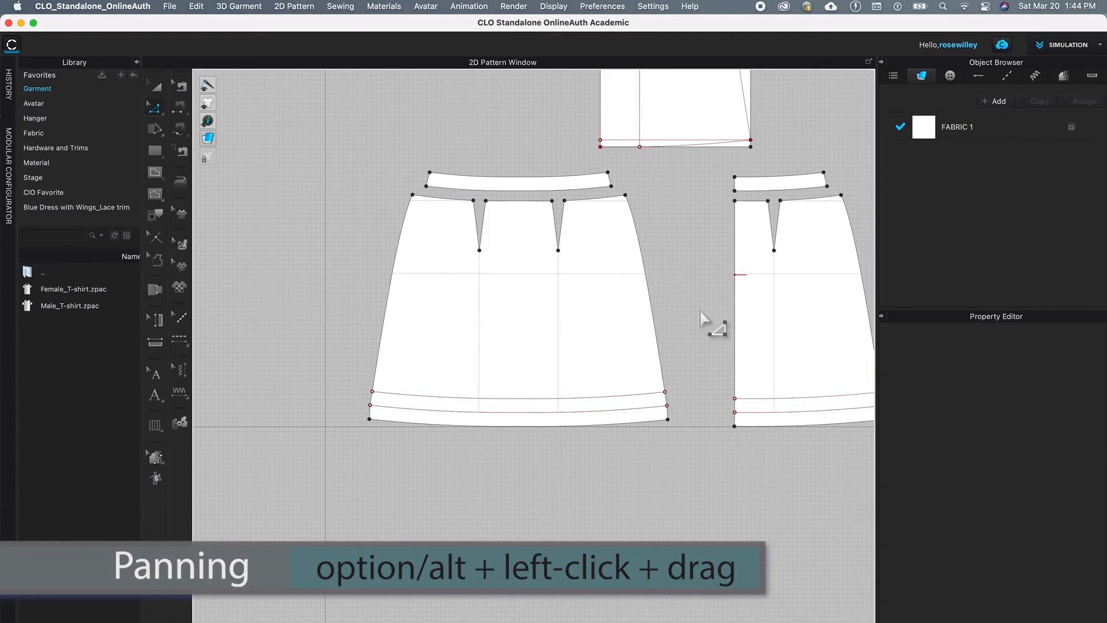
Clone the half skirt and its waistband as a Symmetric Pattern (with Sewing) and place the copy beside the originals
alt+drag(711, 321, 662, 363)
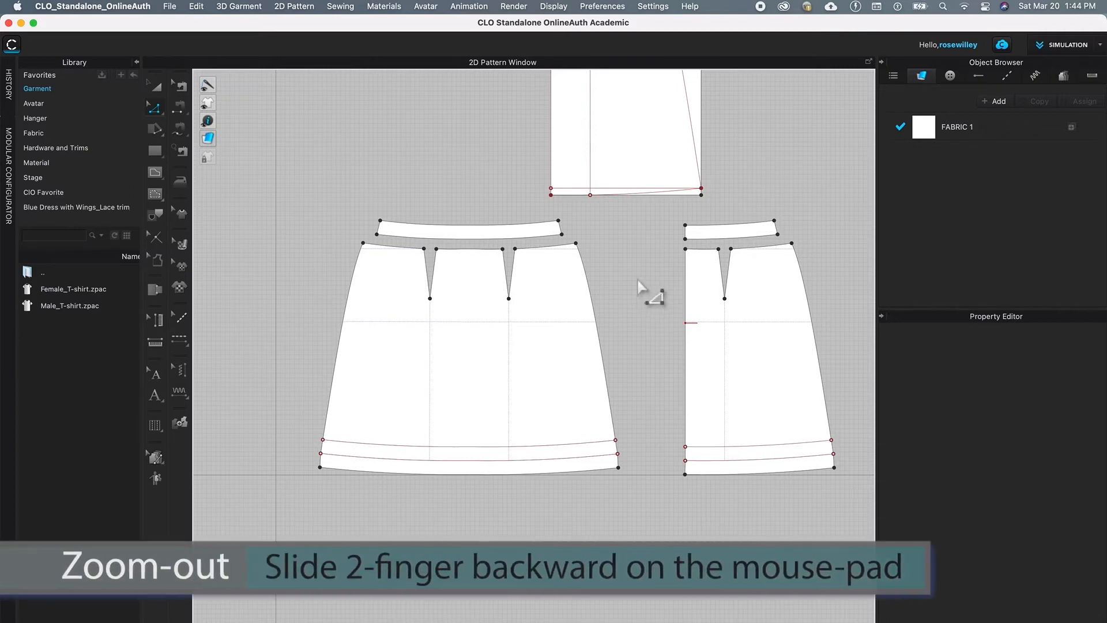
scroll(642, 291, down, 5)
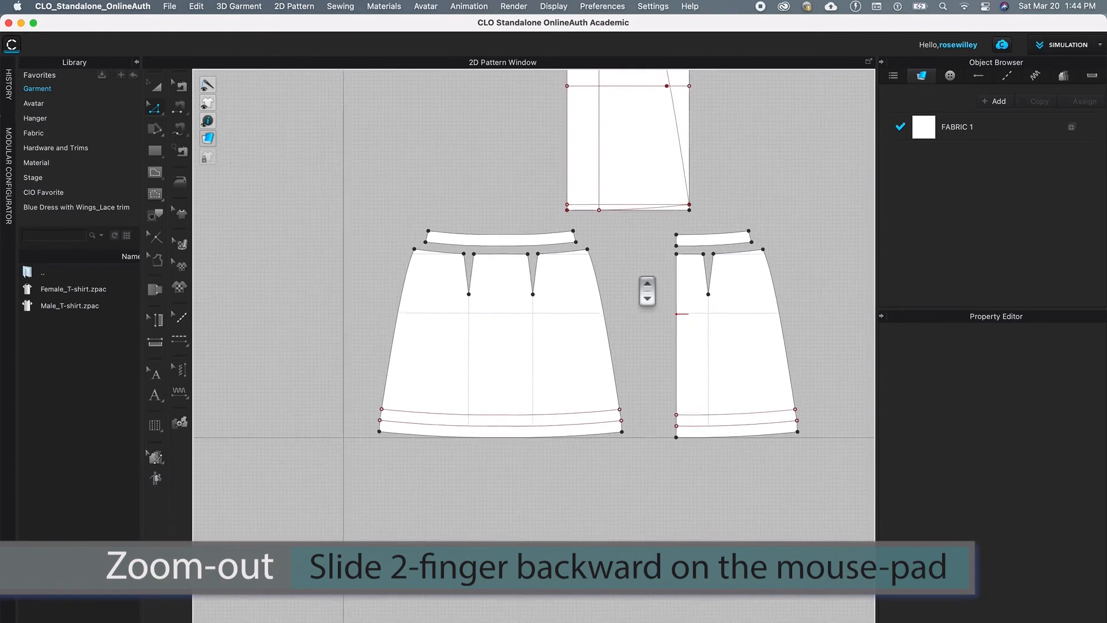
scroll(645, 298, down, 5)
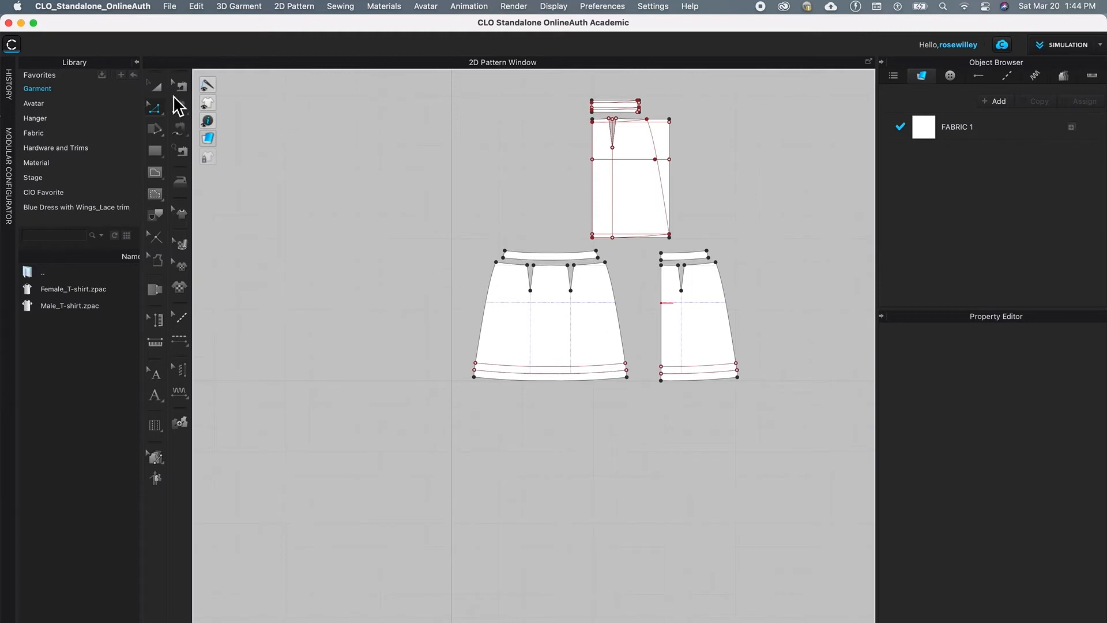
click(161, 90)
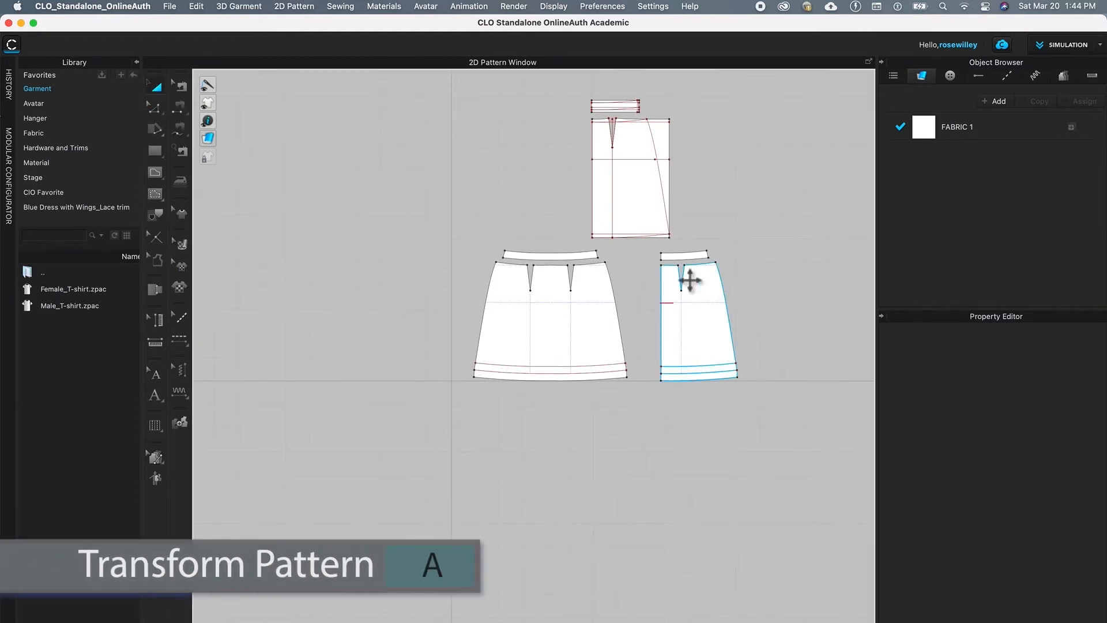
drag(632, 247, 796, 431)
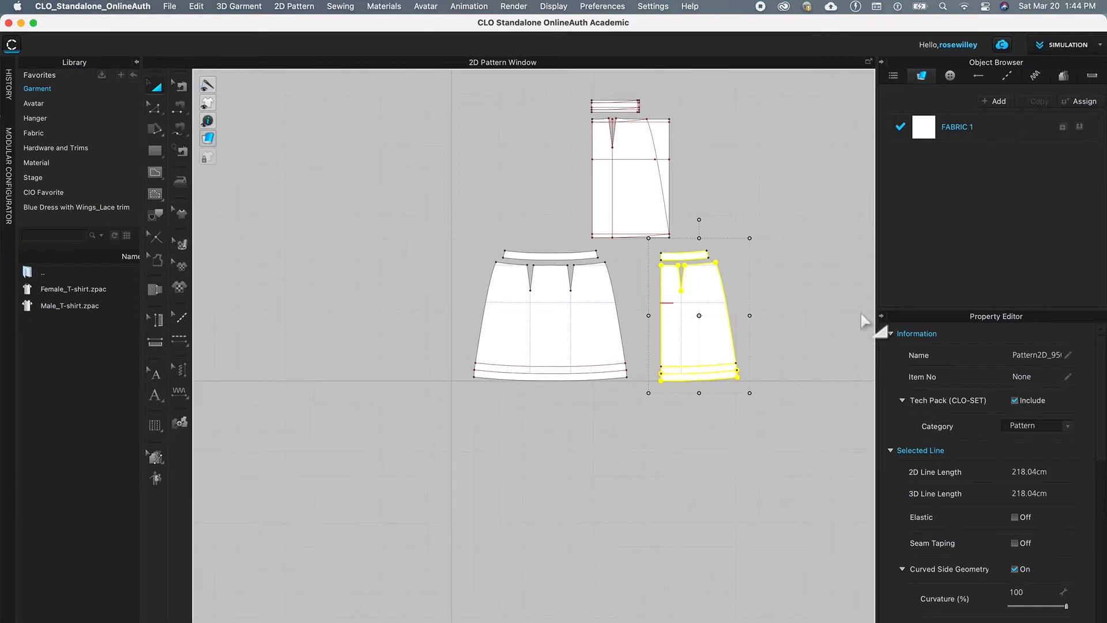
right_click(720, 335)
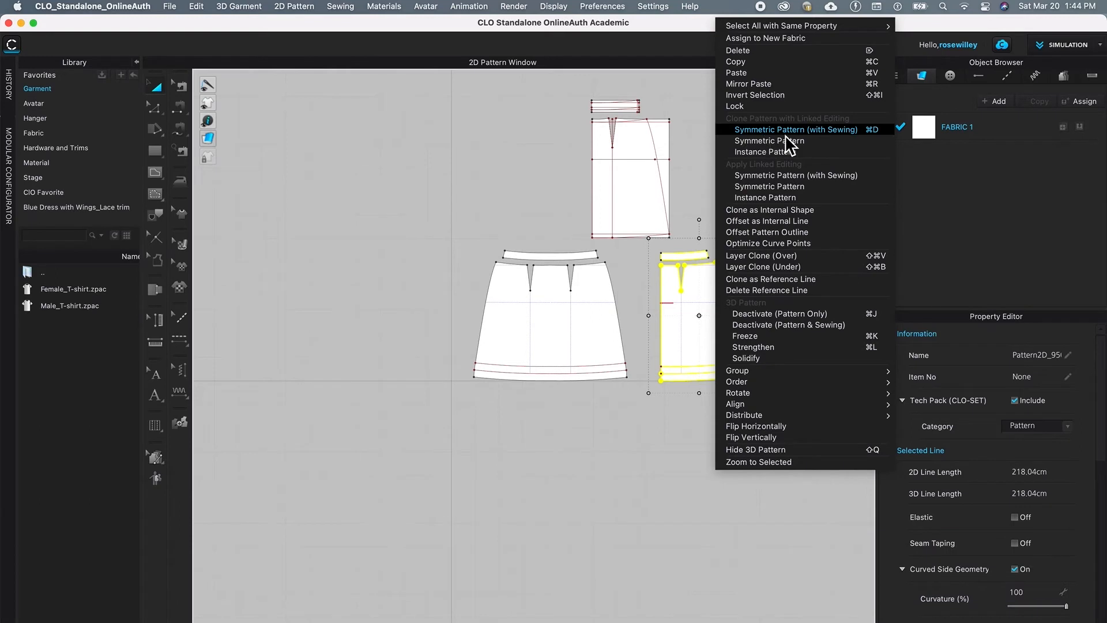
click(850, 133)
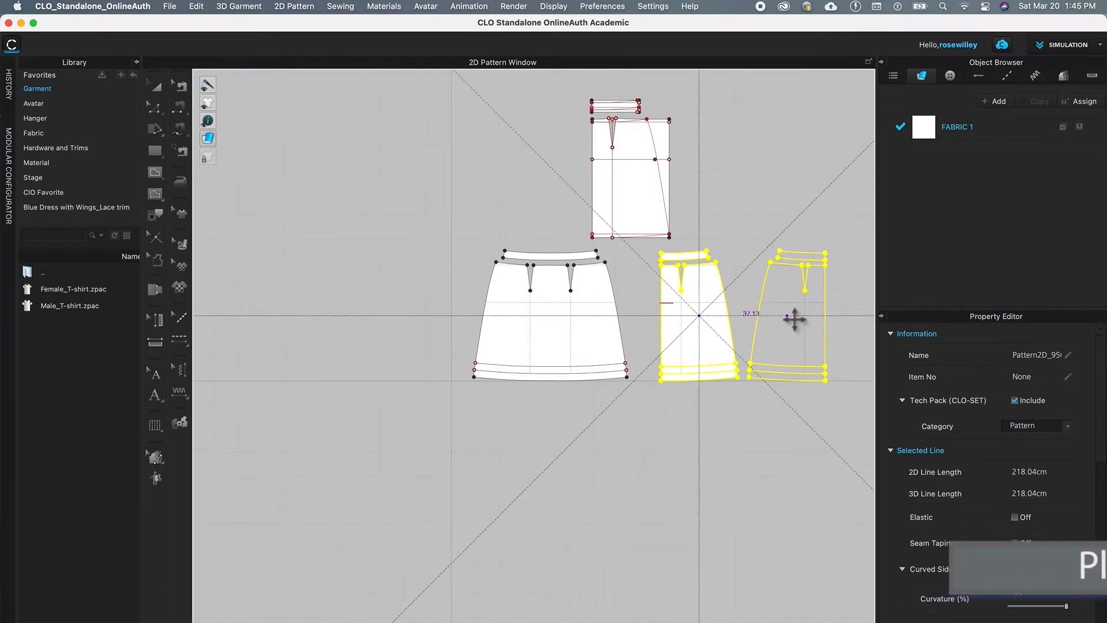
click(790, 315)
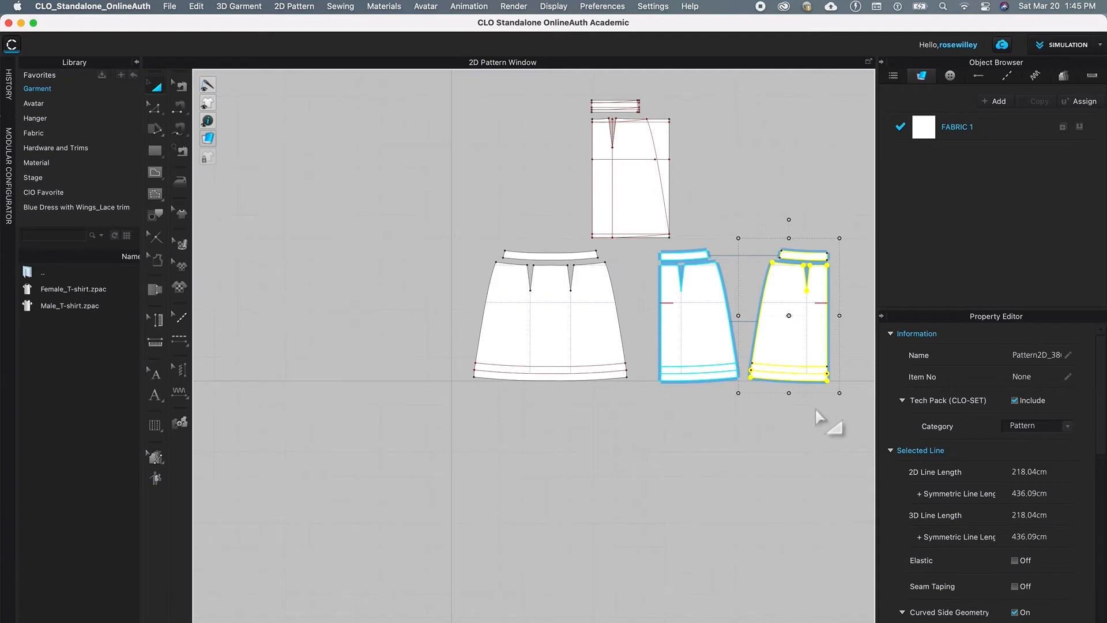
click(792, 427)
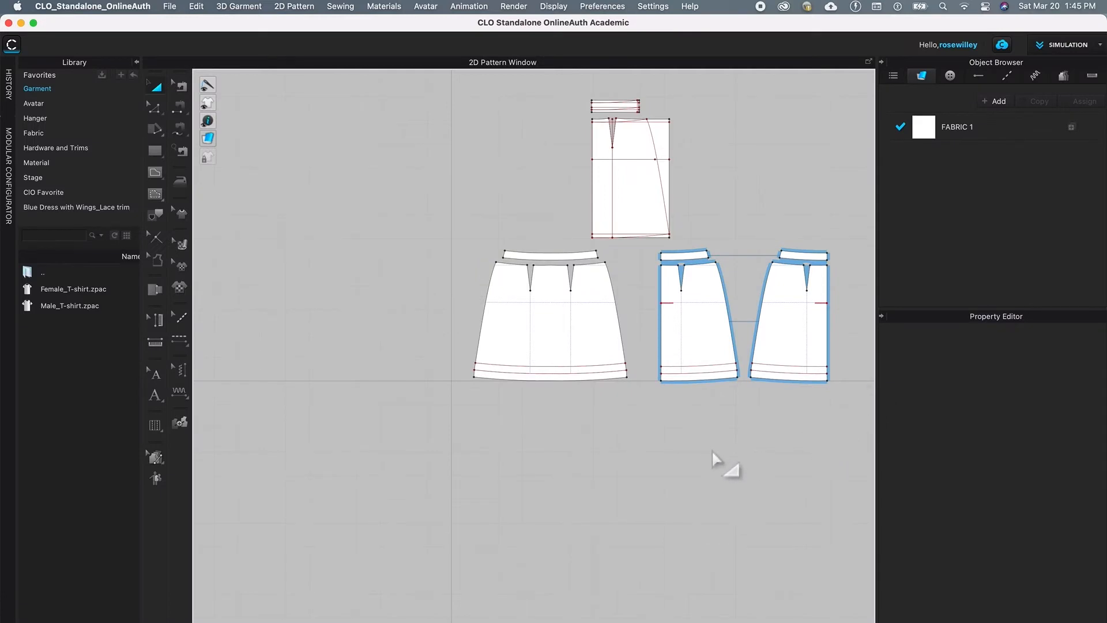
Arrange the half skirt pieces with their waistbands on either side of the full skirt using Transform Pattern
click(156, 88)
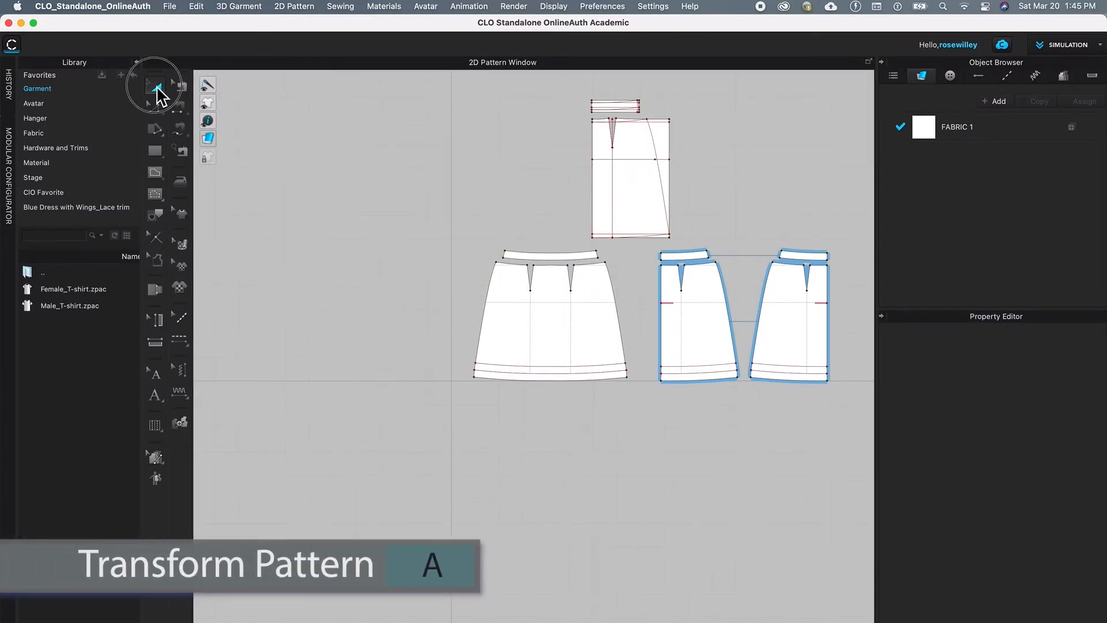
click(640, 195)
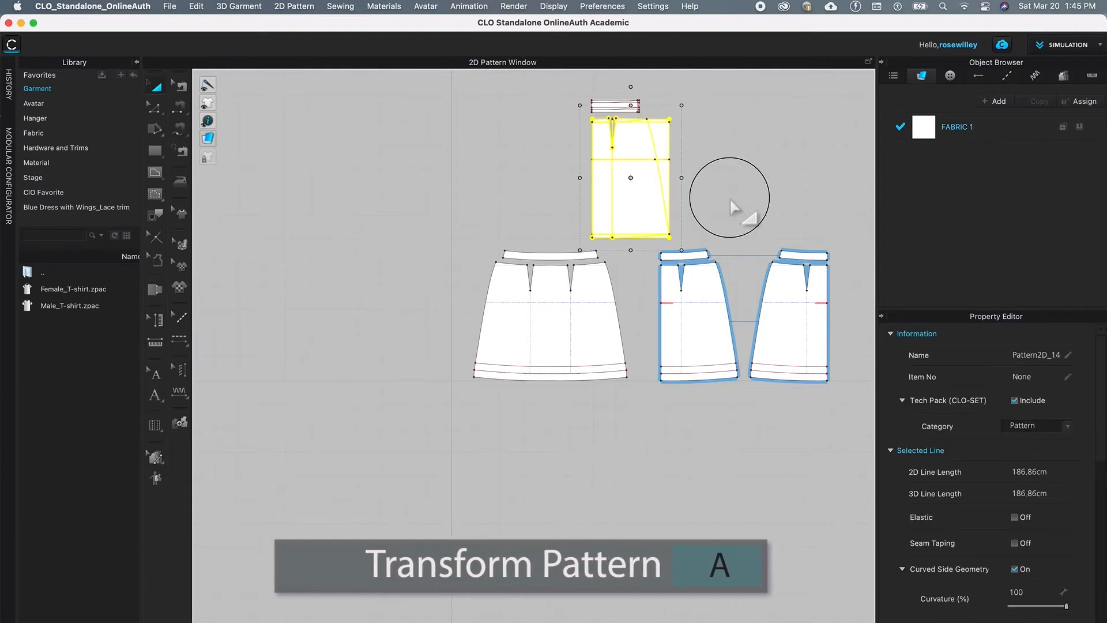
click(731, 205)
click(633, 250)
drag(630, 243, 749, 434)
drag(715, 350, 440, 350)
click(705, 303)
drag(712, 181, 701, 339)
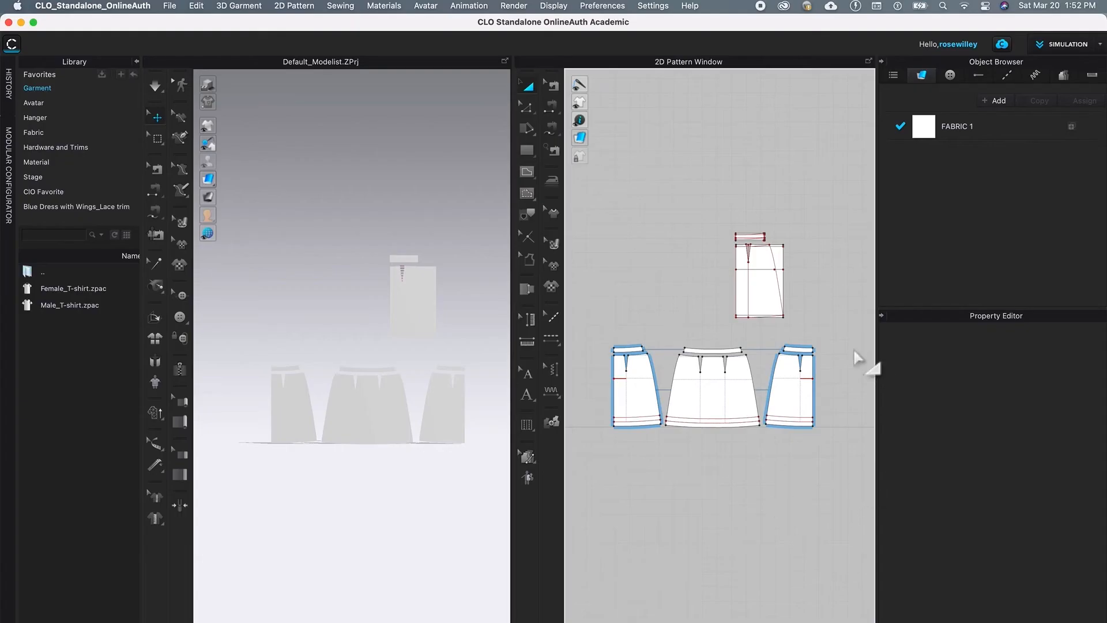
Load the FV2_Feifei.avt avatar from the Female_V2 avatar folder
double_click(45, 107)
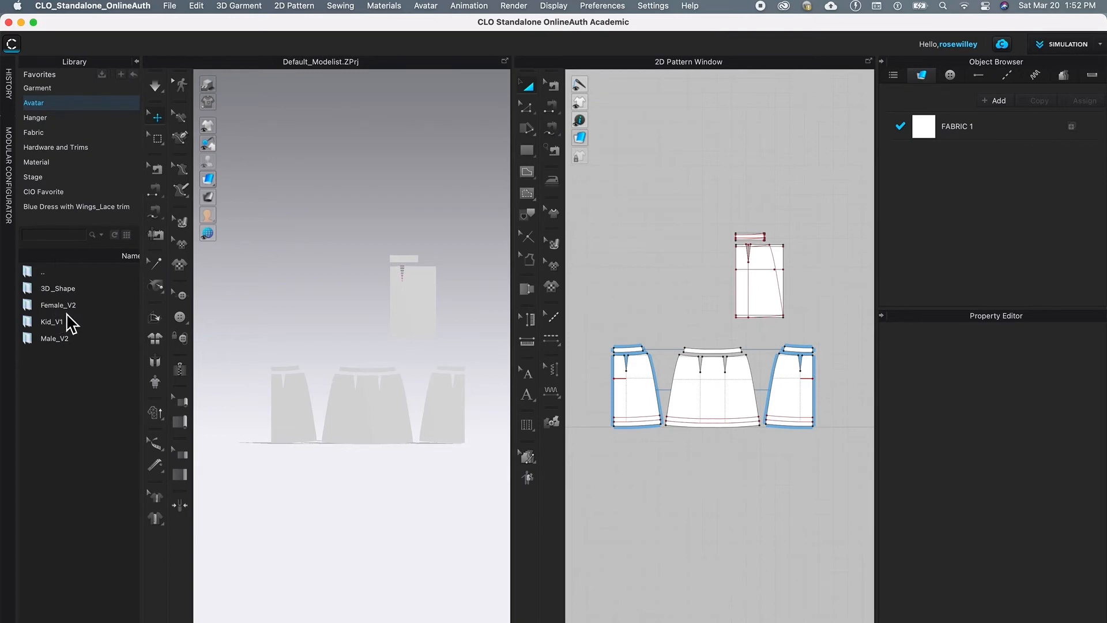
double_click(70, 310)
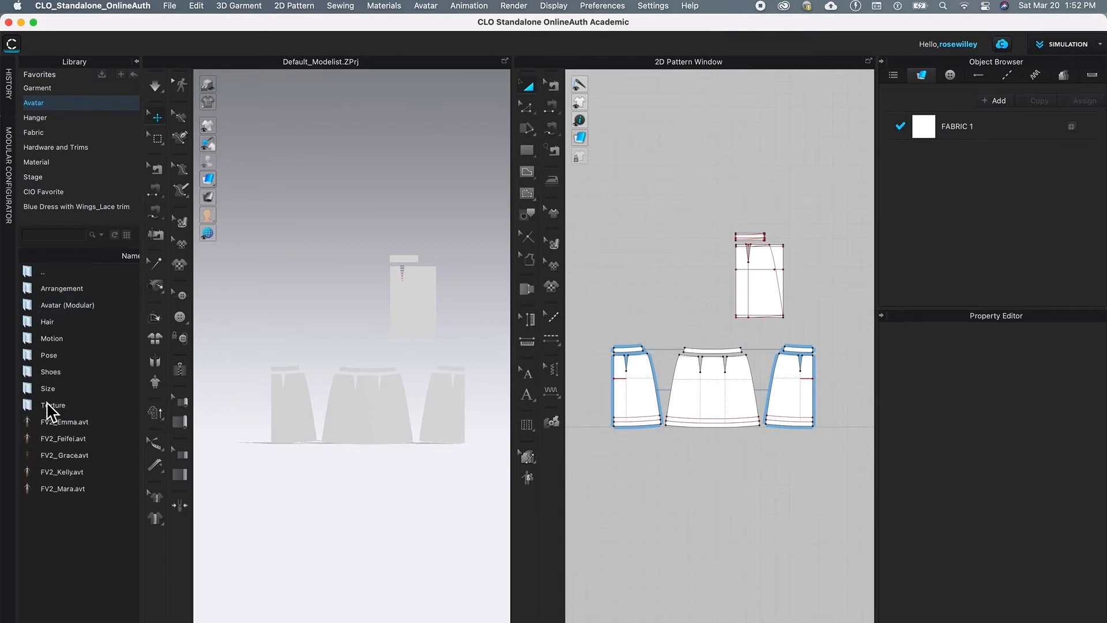
mouse_move(64, 438)
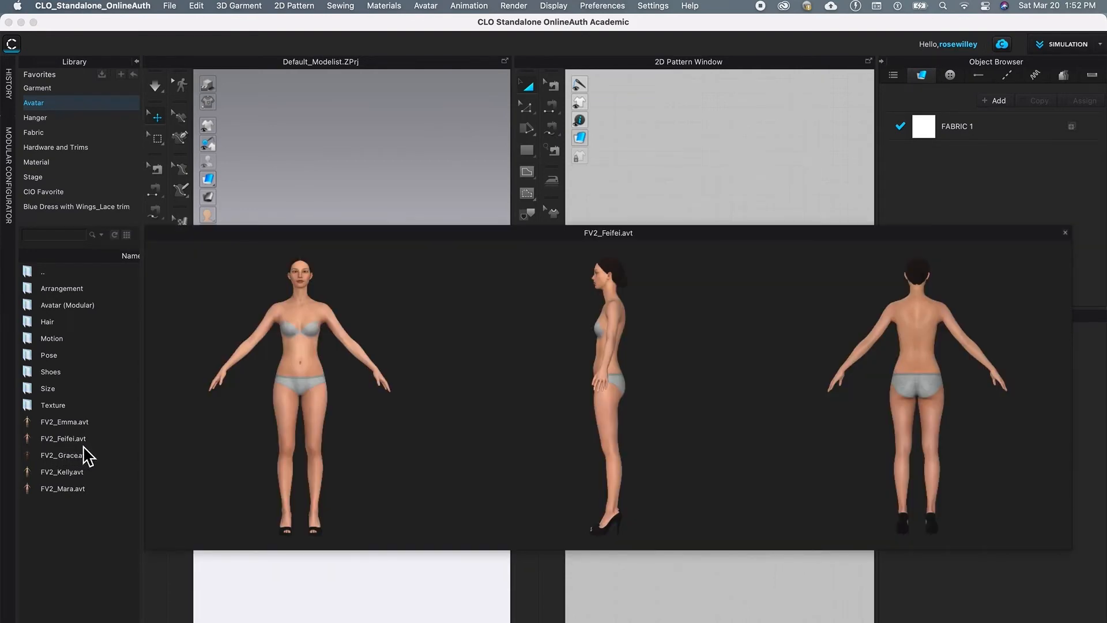
double_click(82, 444)
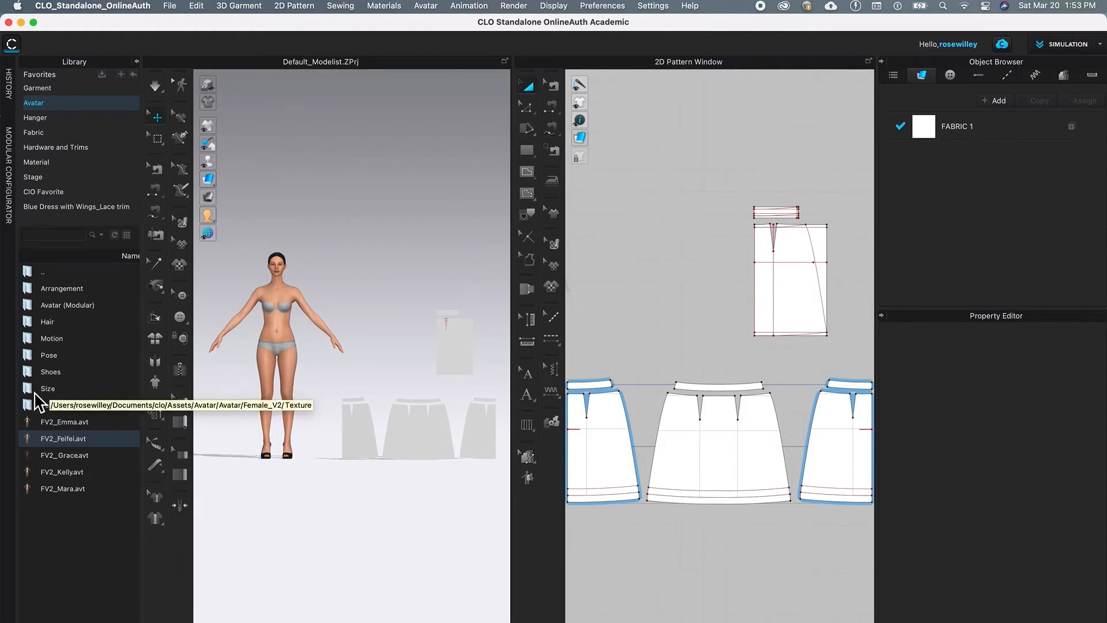
Apply the US_ASTM_Petite_Curvy_12.avs size from the US_ASTM_Petite_Curvy folder to the avatar
double_click(54, 391)
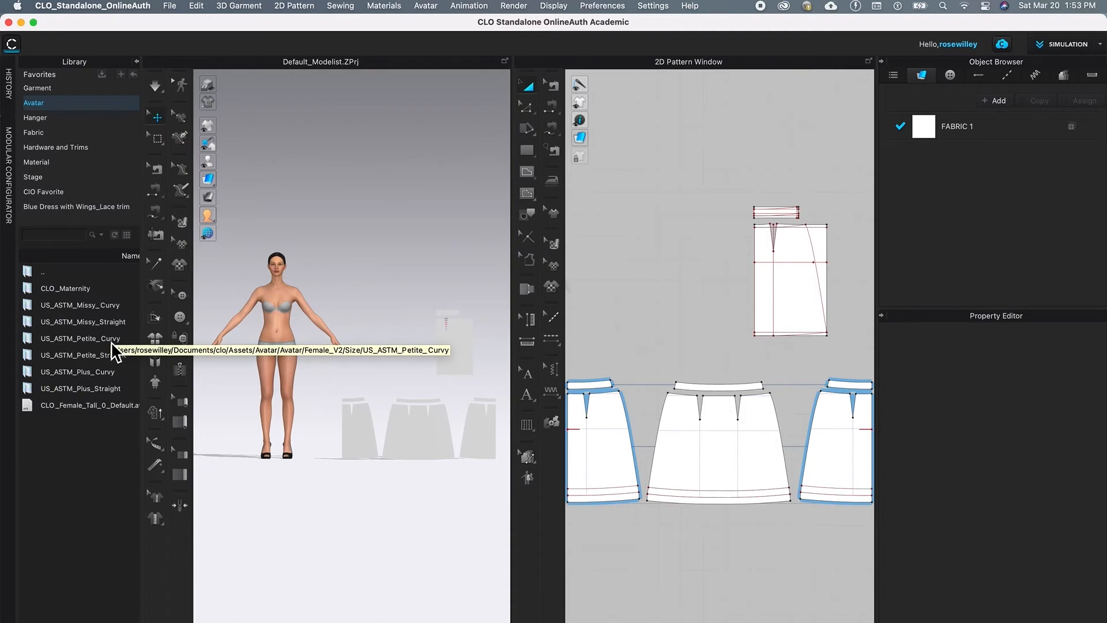
double_click(87, 339)
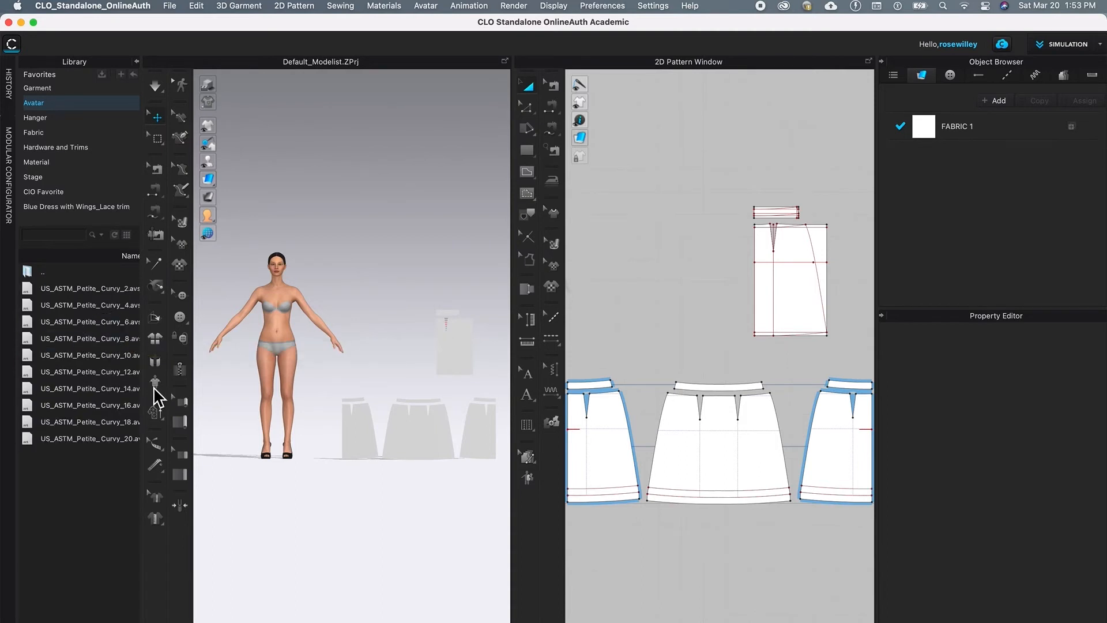
drag(142, 389, 176, 388)
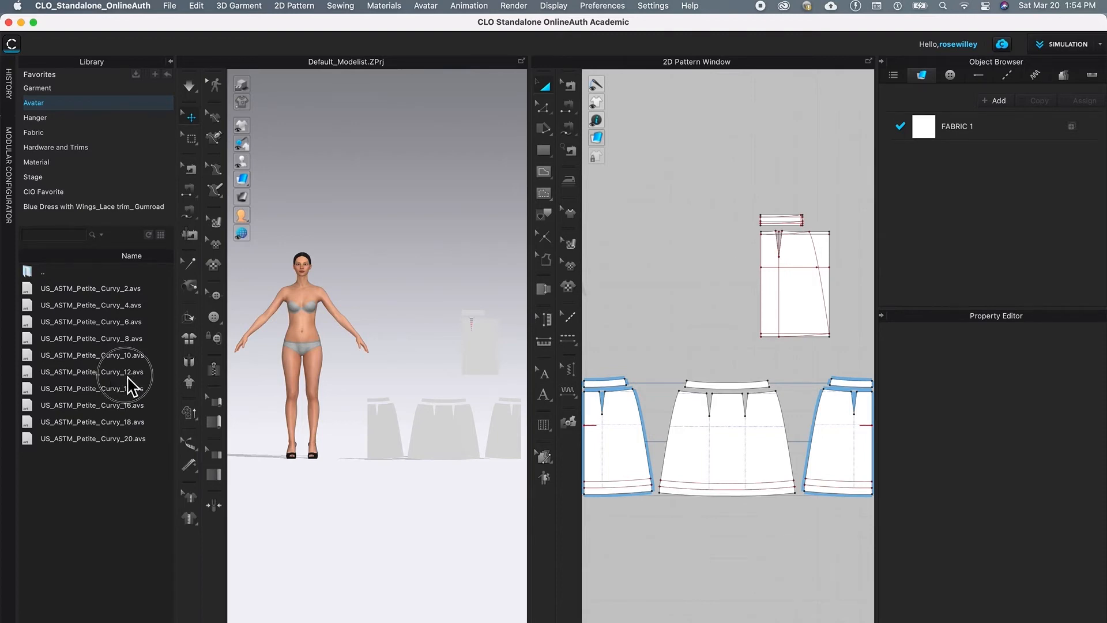
double_click(129, 375)
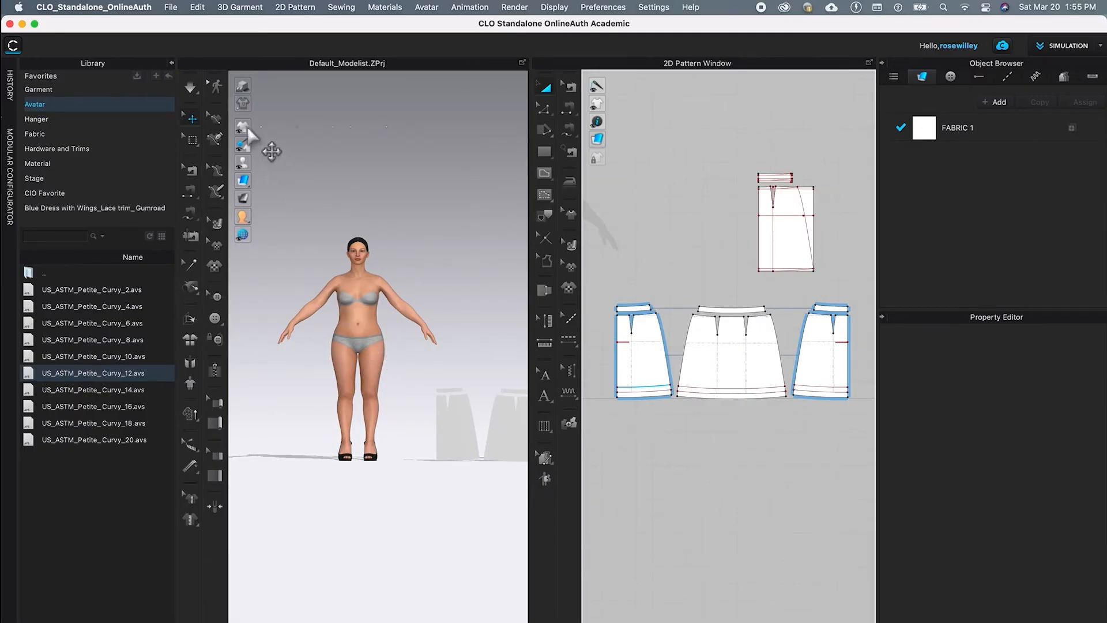
Show the arrangement points on the avatar
mouse_move(245, 183)
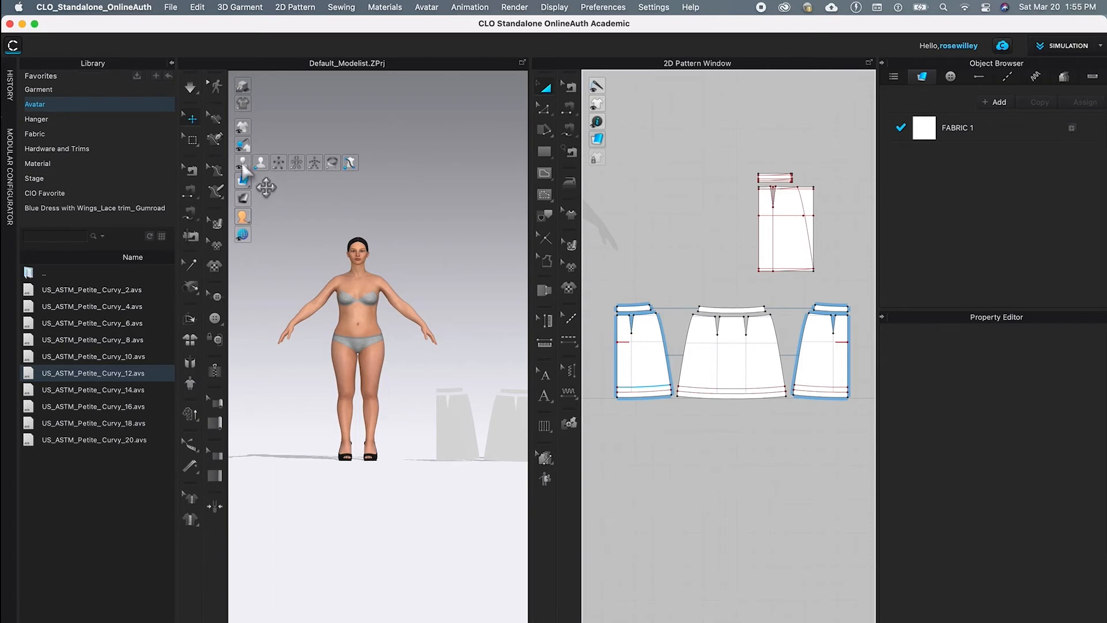
click(282, 160)
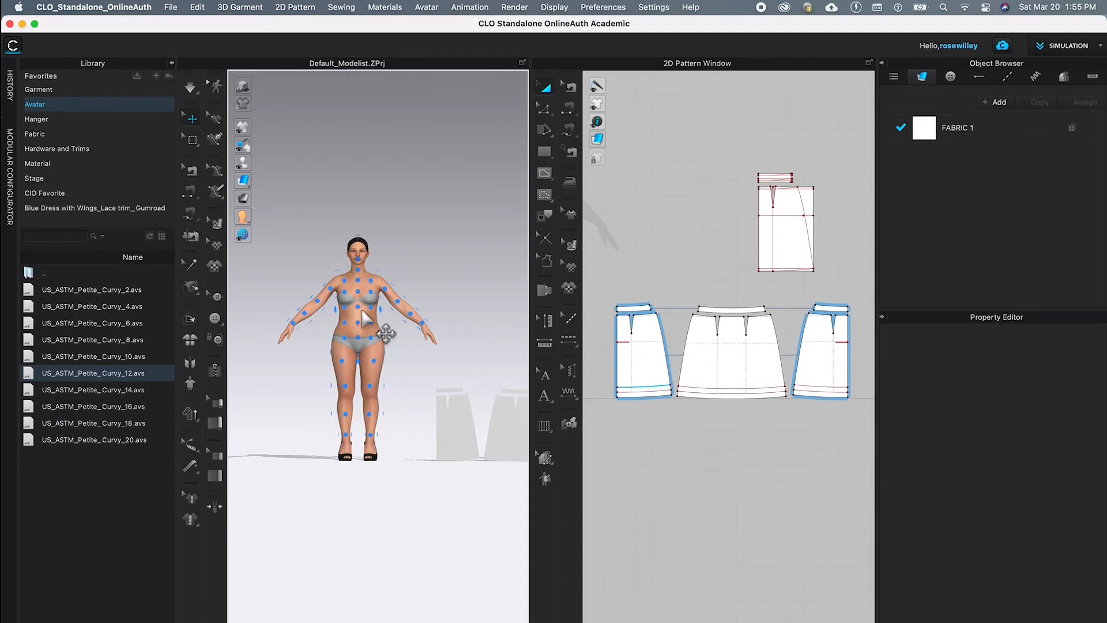
scroll(369, 308, up, 5)
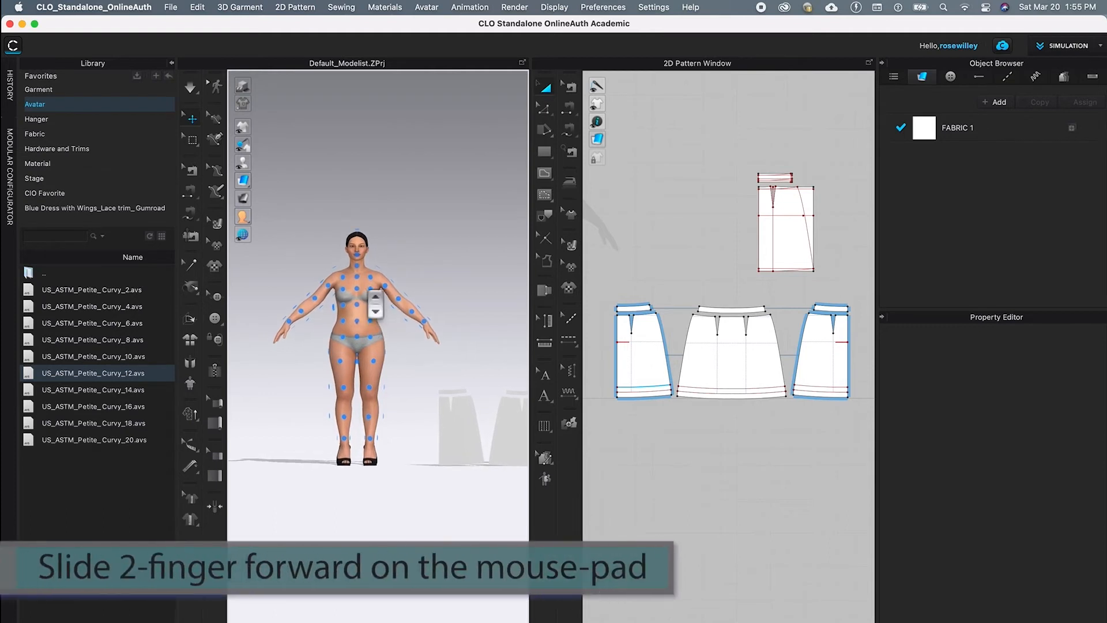
Place the full skirt and its waistband on the avatar's Body_Front_Center_5 arrangement point and increase their offset from the body
scroll(375, 301, up, 2)
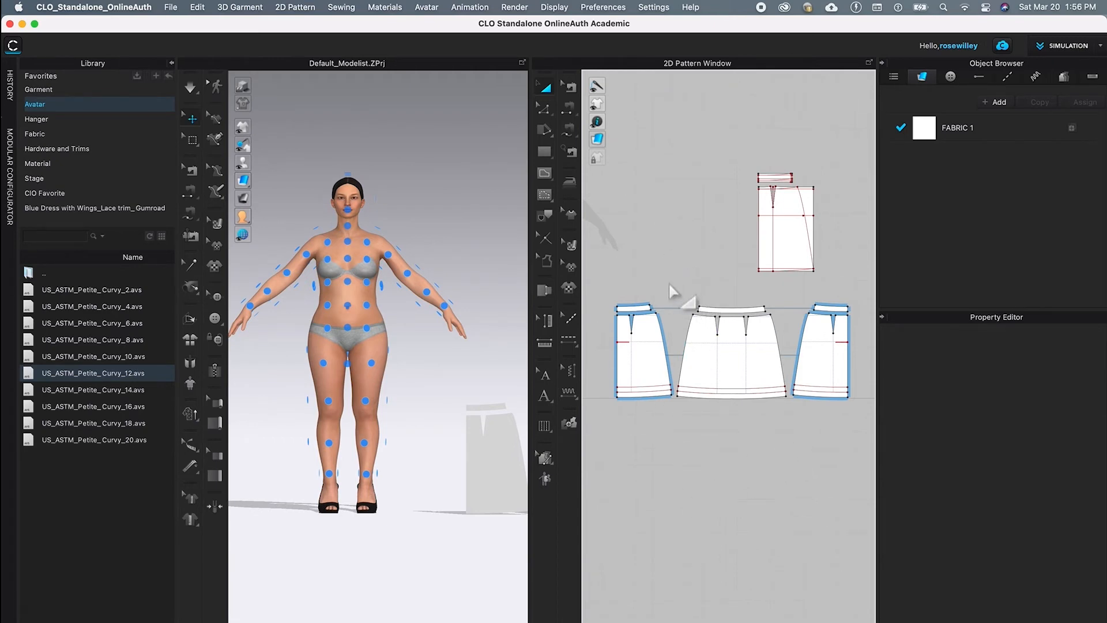
drag(669, 283, 796, 440)
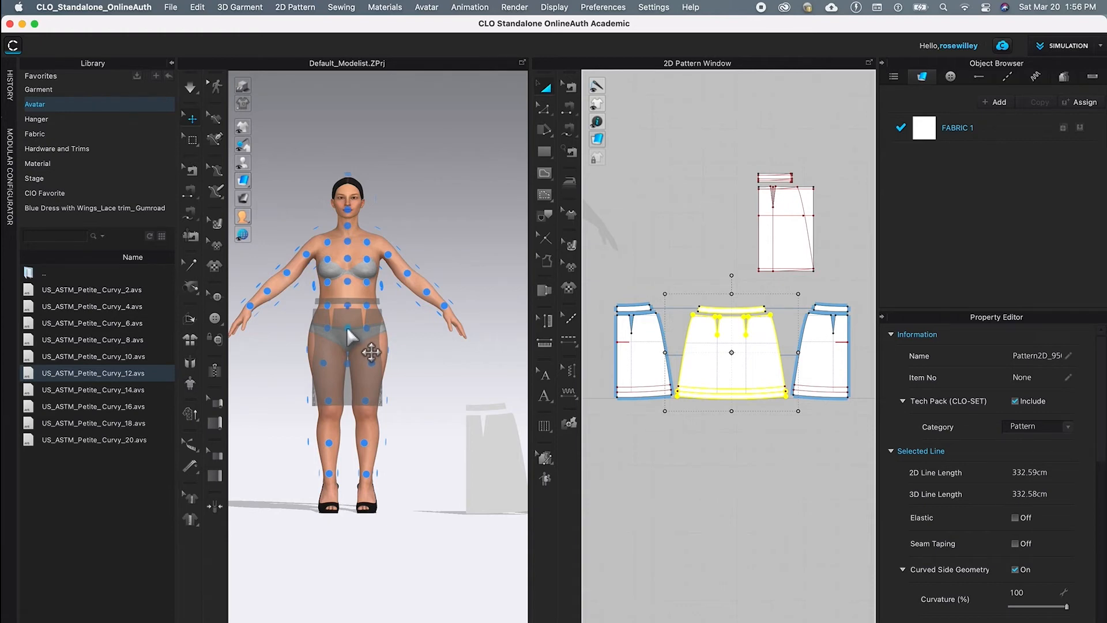
click(348, 336)
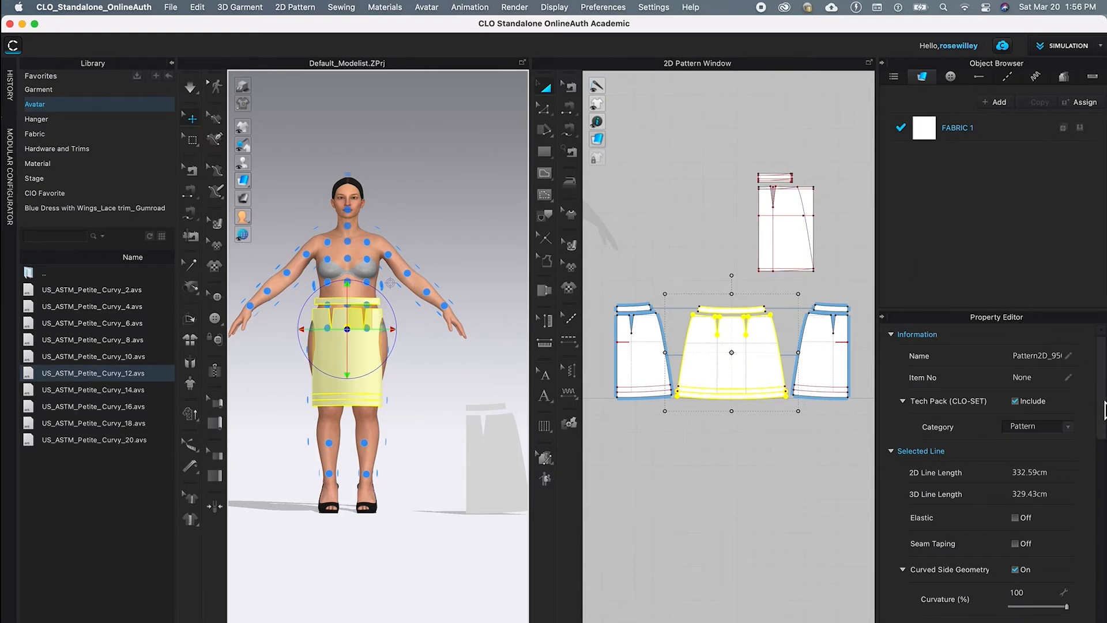
drag(1104, 411, 1104, 533)
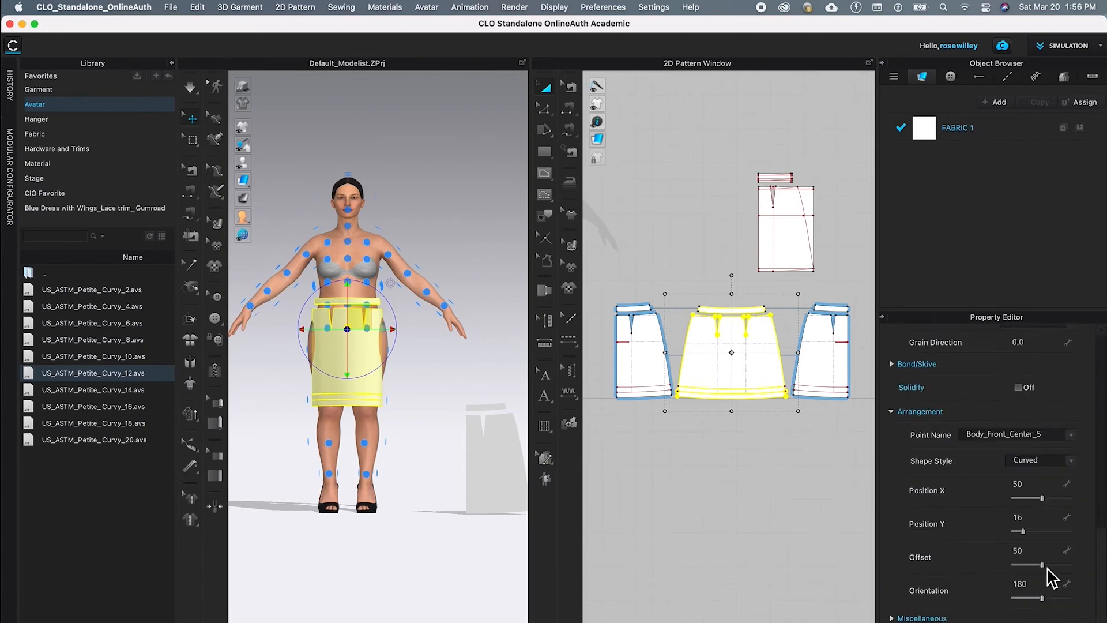
drag(1047, 568, 1070, 576)
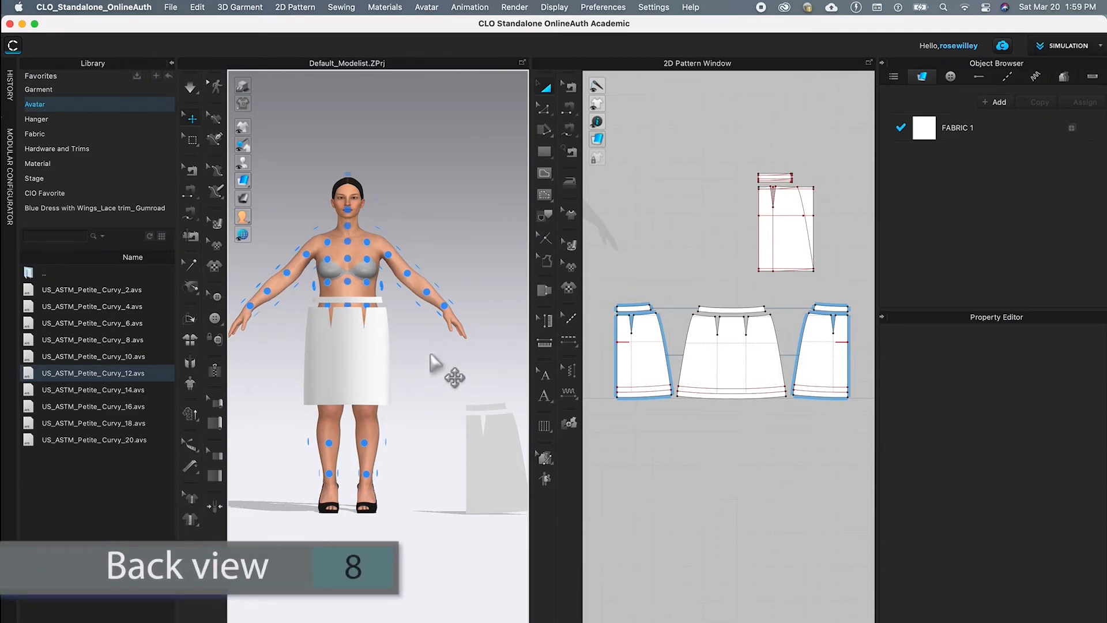
Place the half skirt pieces and their waistbands on the avatar's back using the Body_Back_4_R arrangement point
key(8)
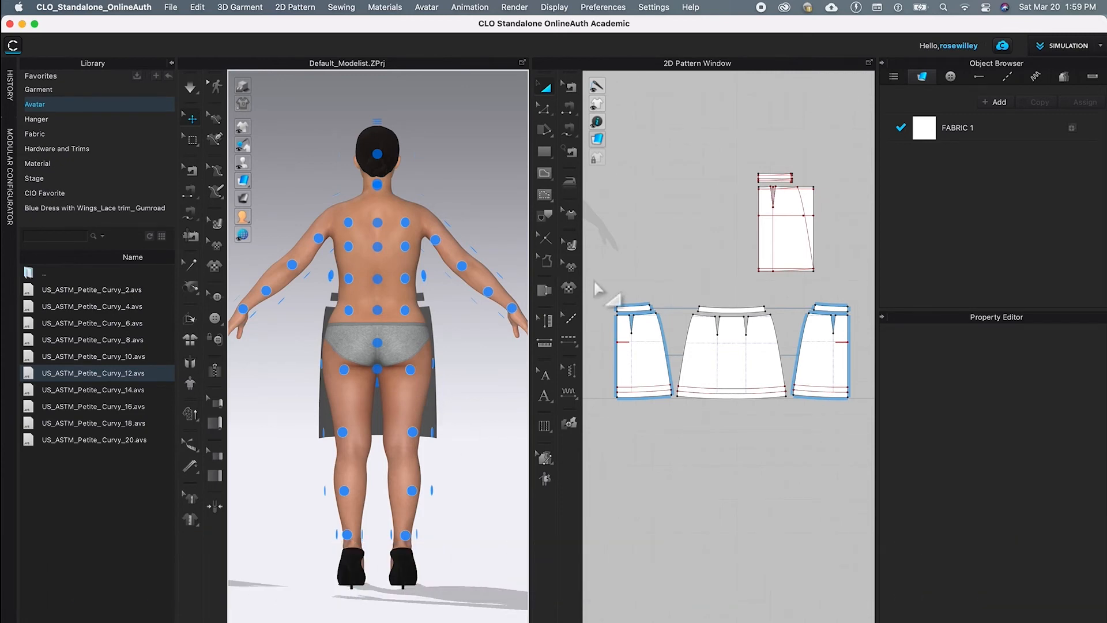
right_drag(440, 445, 339, 451)
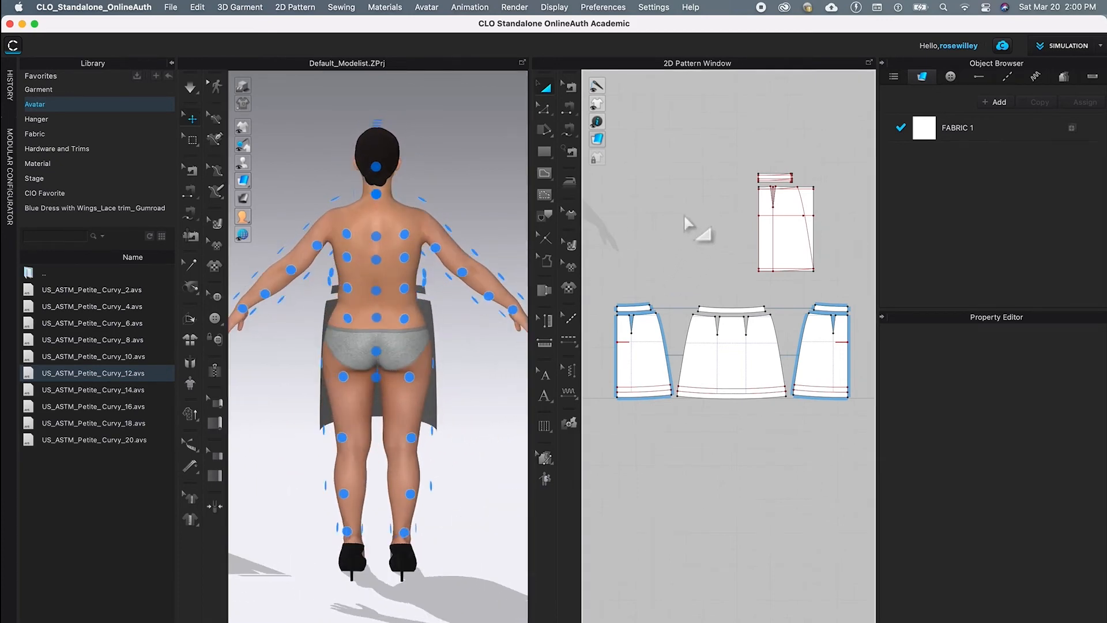
click(547, 92)
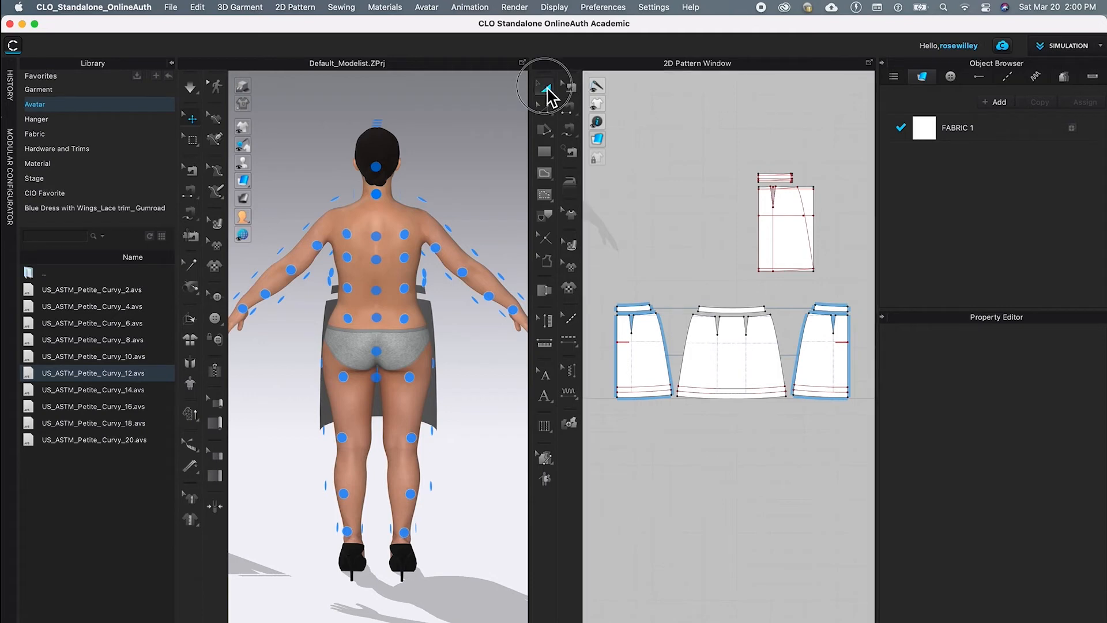
click(600, 268)
drag(597, 268, 680, 458)
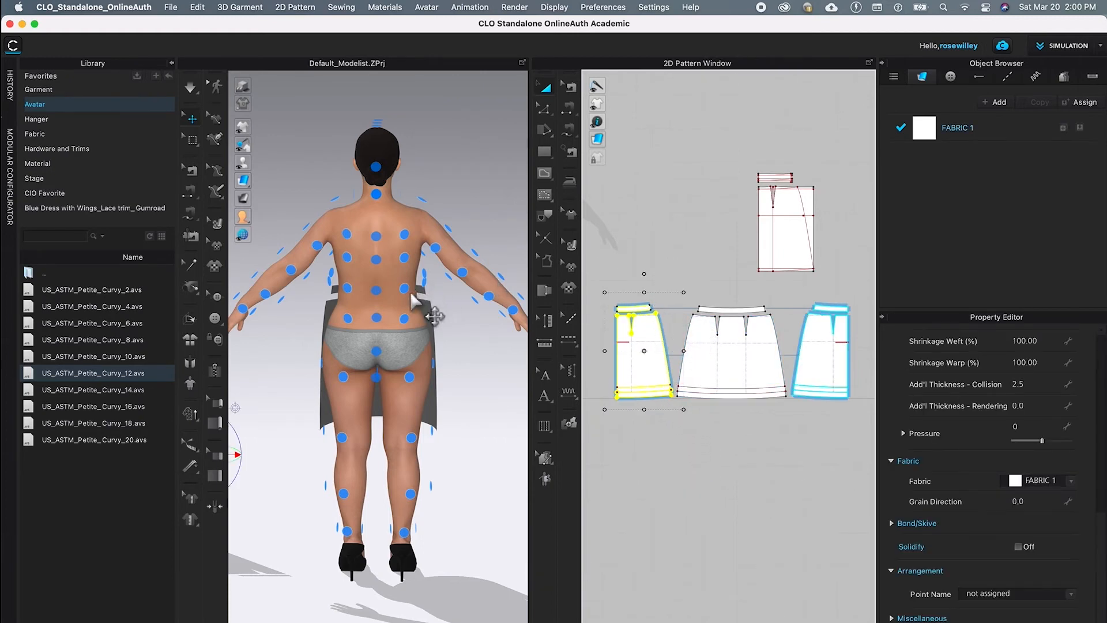
mouse_move(404, 319)
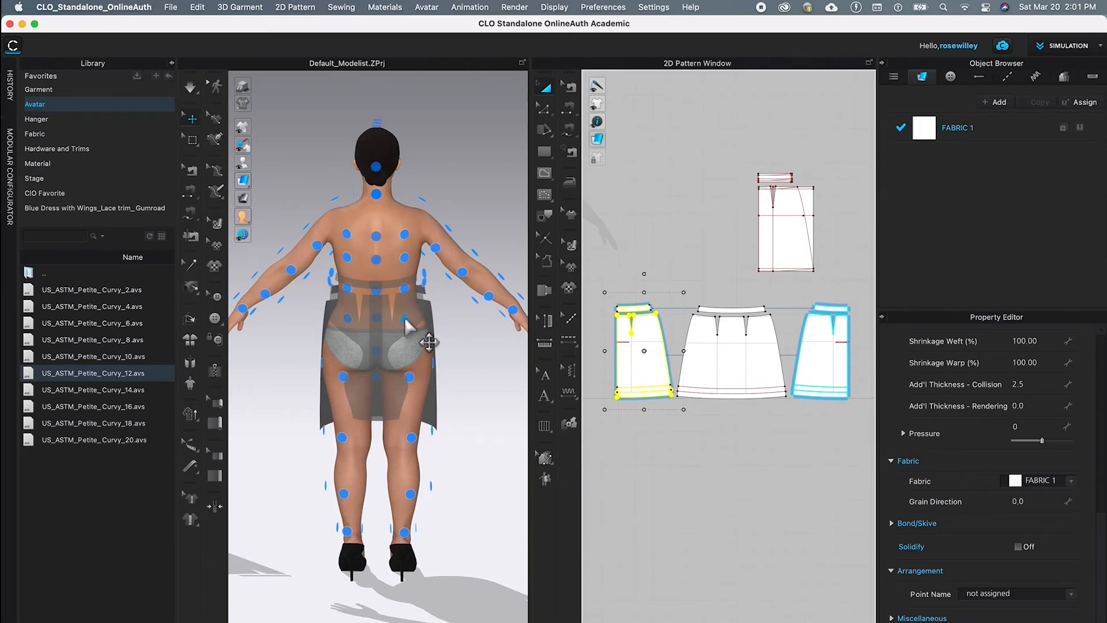
click(405, 318)
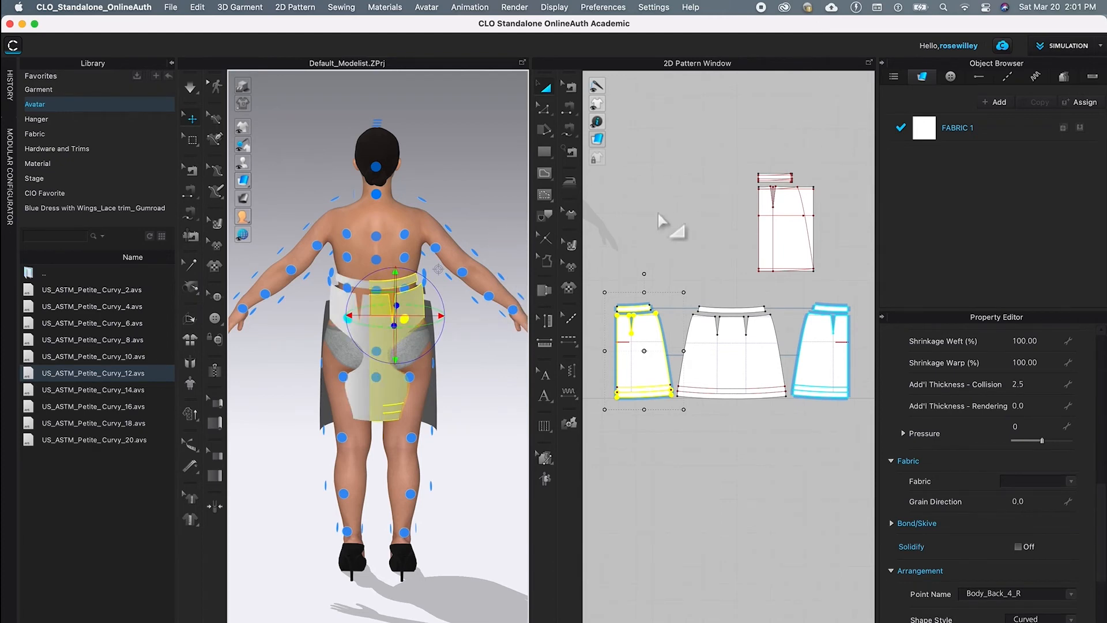
click(679, 188)
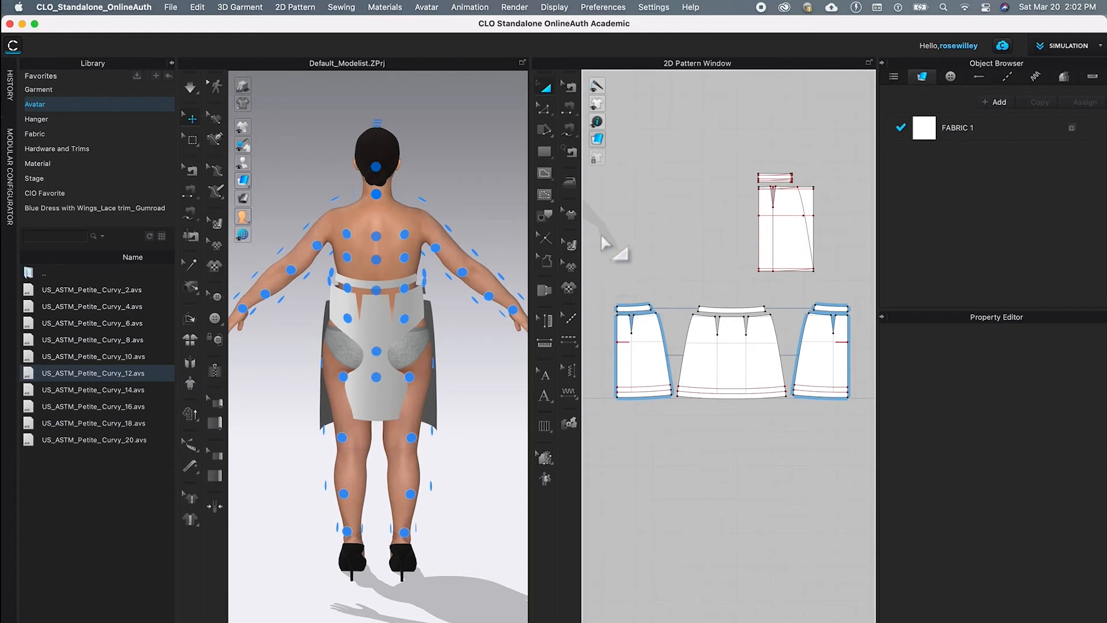
Set the arrangement offset of both half skirts and their waistbands to 69 and lower them slightly on the avatar
drag(592, 238, 683, 491)
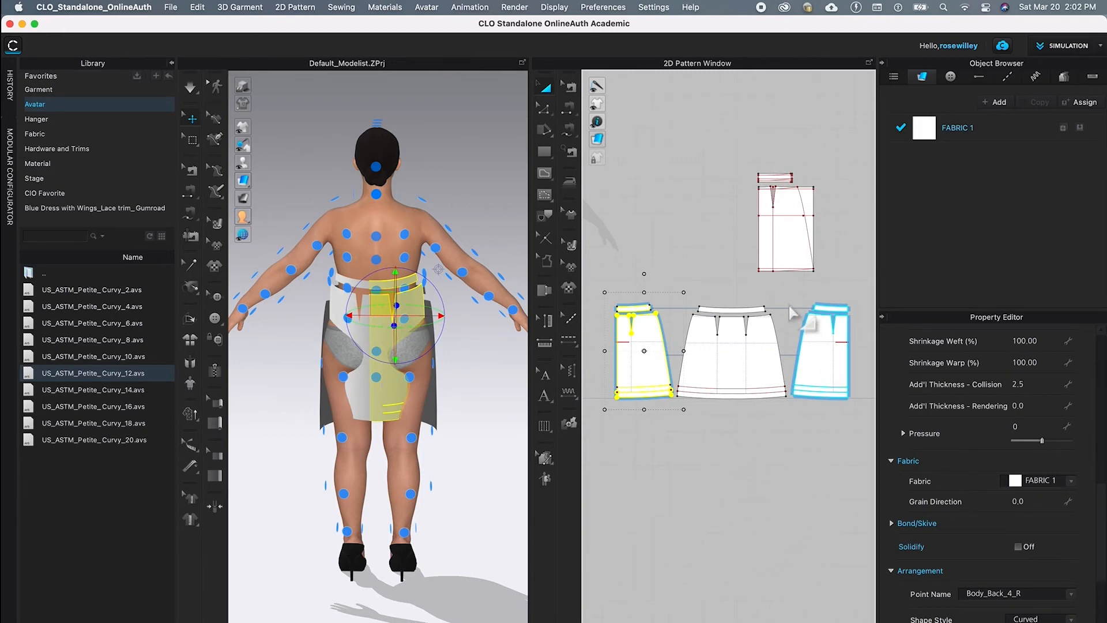
drag(781, 280, 870, 475)
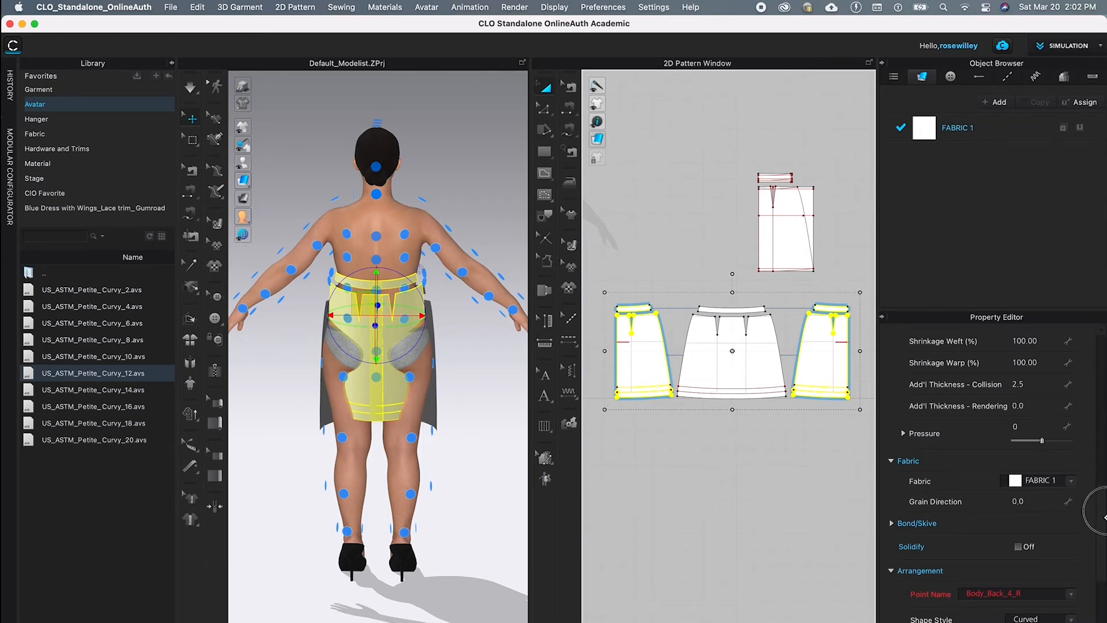
scroll(1103, 519, down, 5)
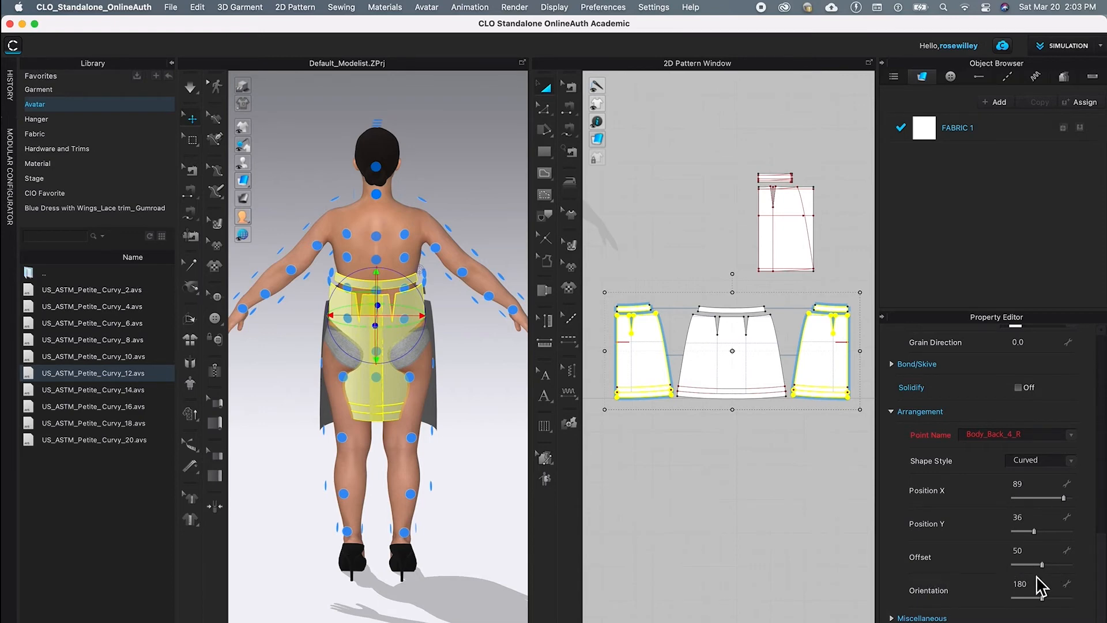
drag(1045, 567, 1054, 567)
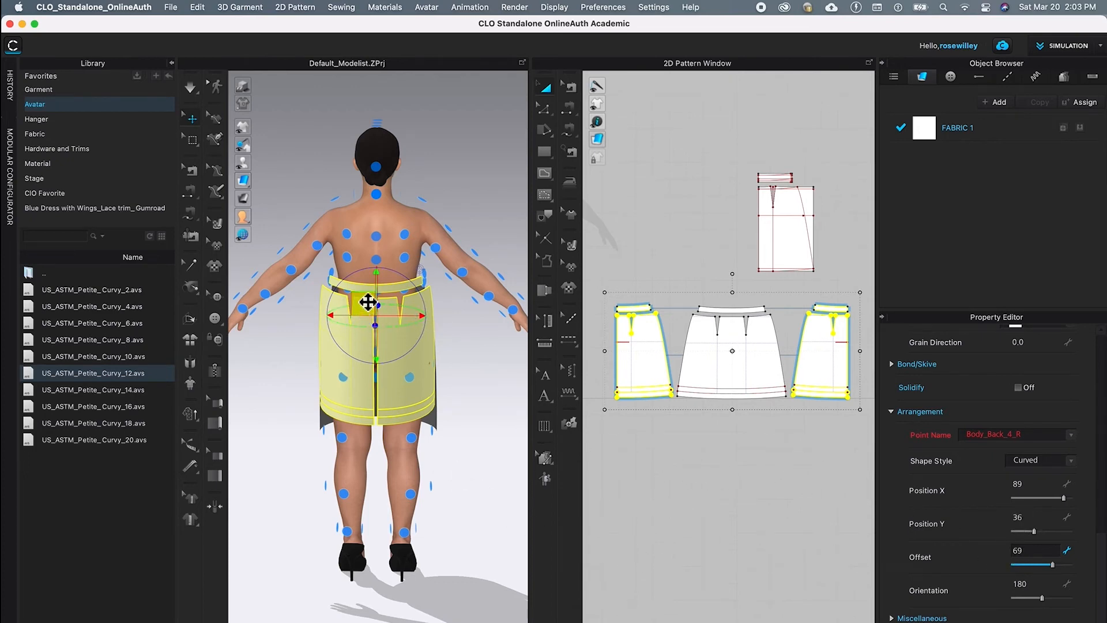
drag(368, 304, 369, 321)
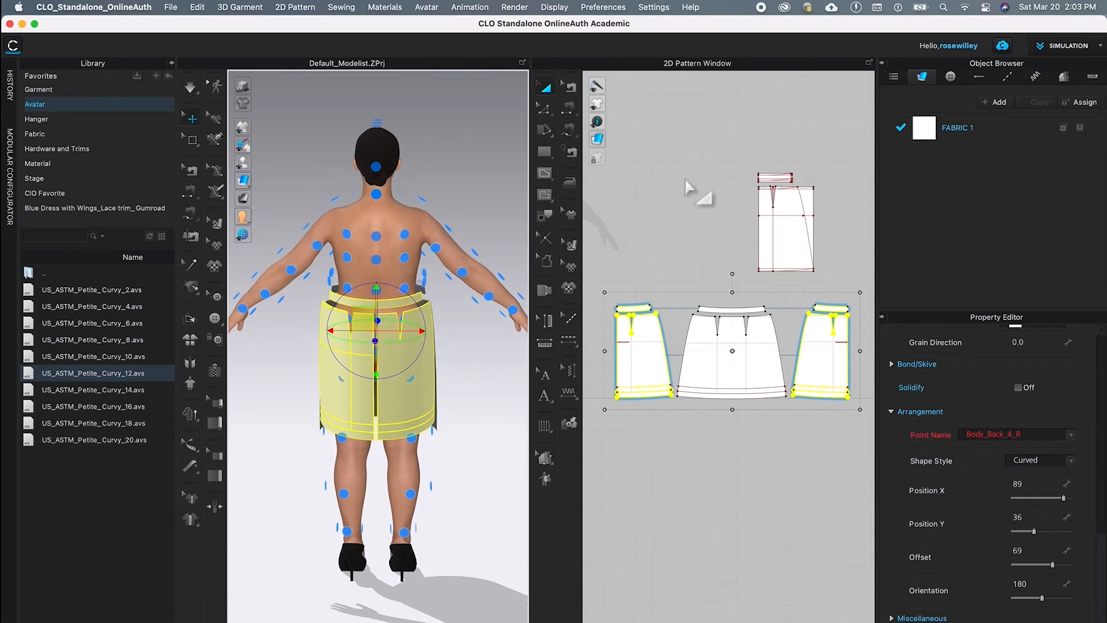
click(669, 222)
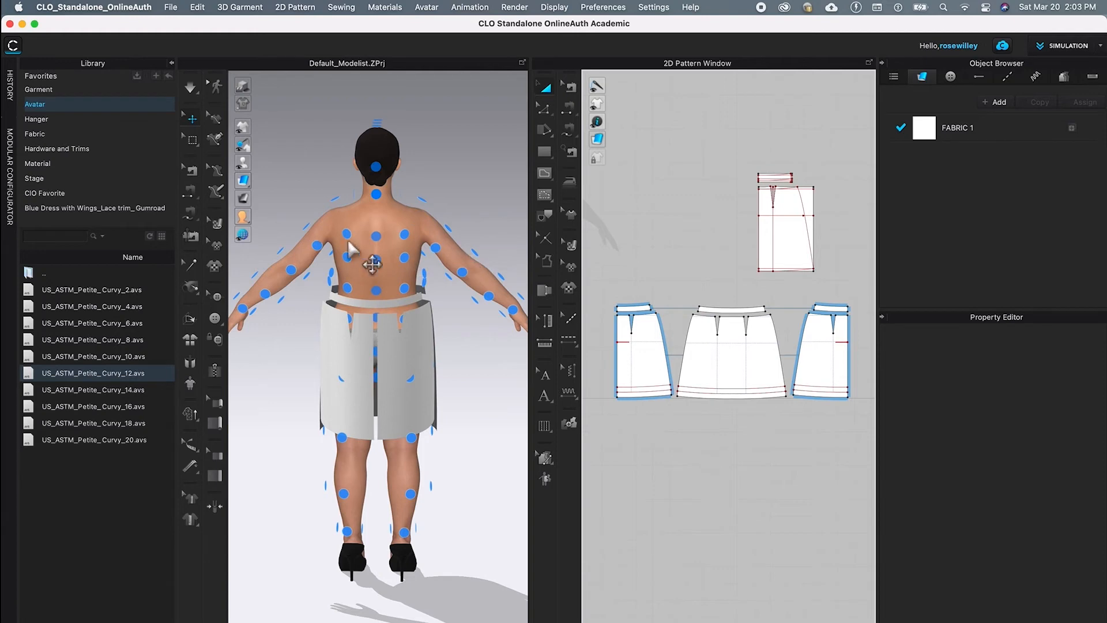
Hide the avatar's arrangement points and view the arranged skirt from the front
mouse_move(244, 166)
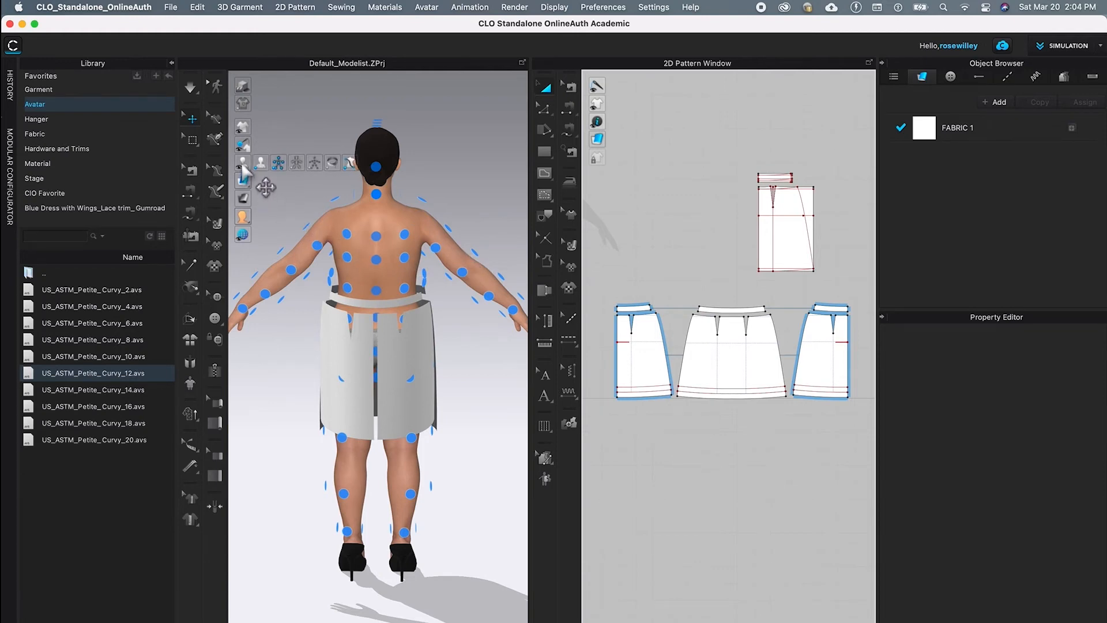
click(279, 164)
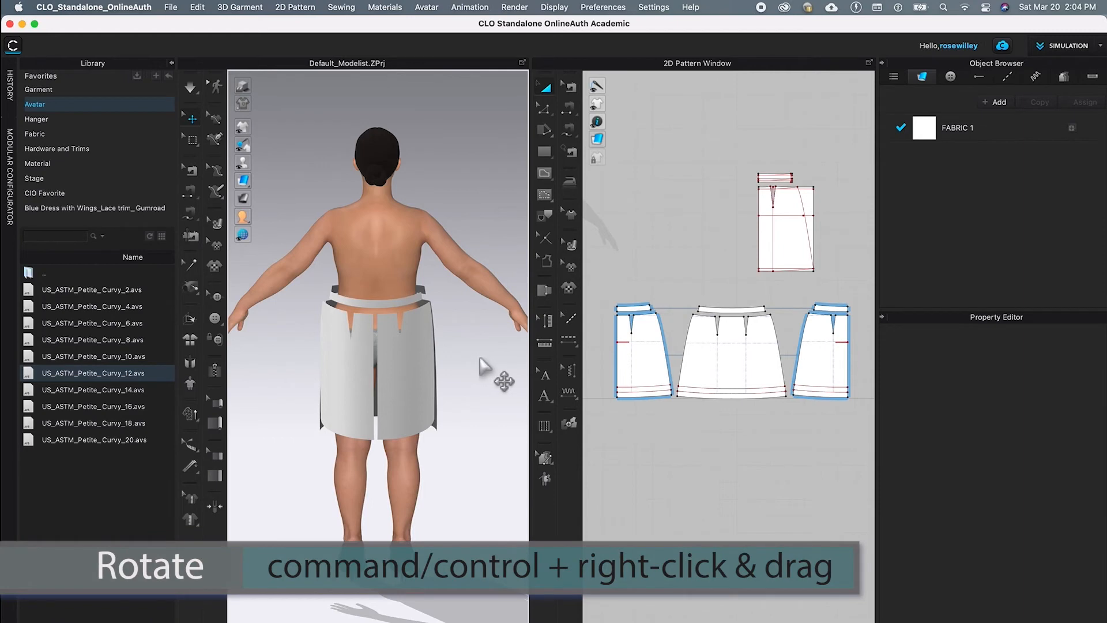
right_drag(490, 361, 348, 358)
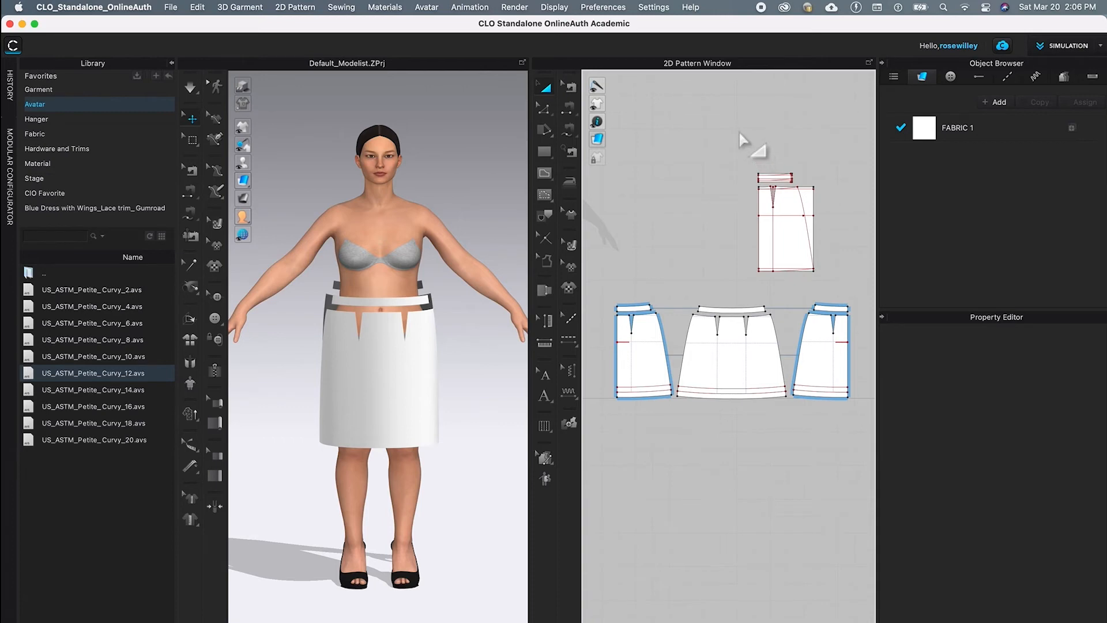
Deactivate the original skirt draft and its waistband above the arranged pieces, using the Pattern Only option
click(546, 90)
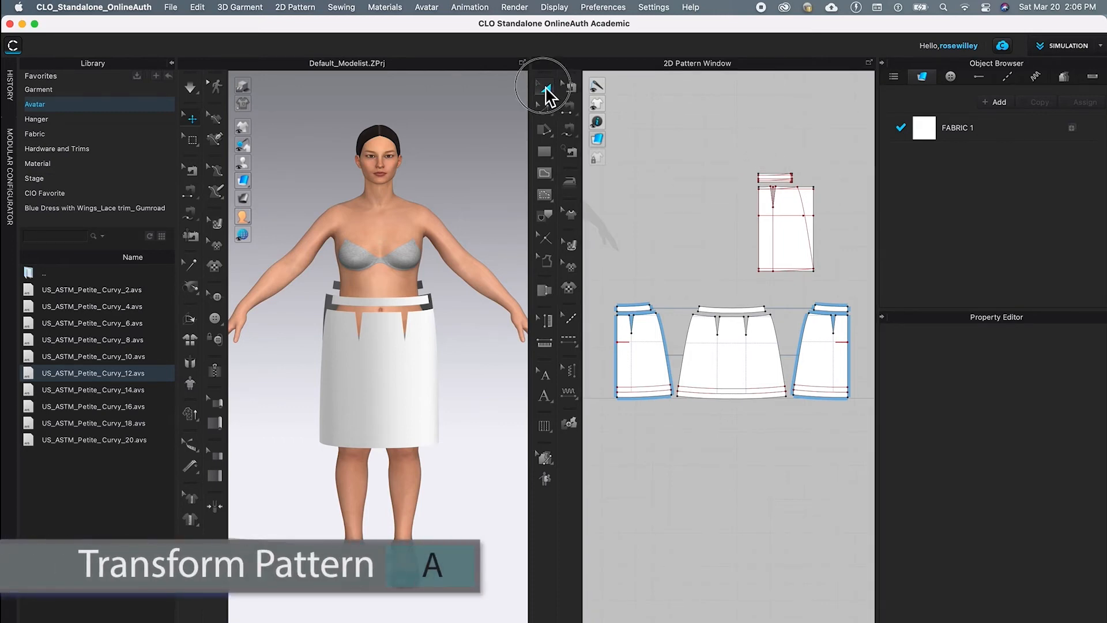
drag(713, 121, 849, 295)
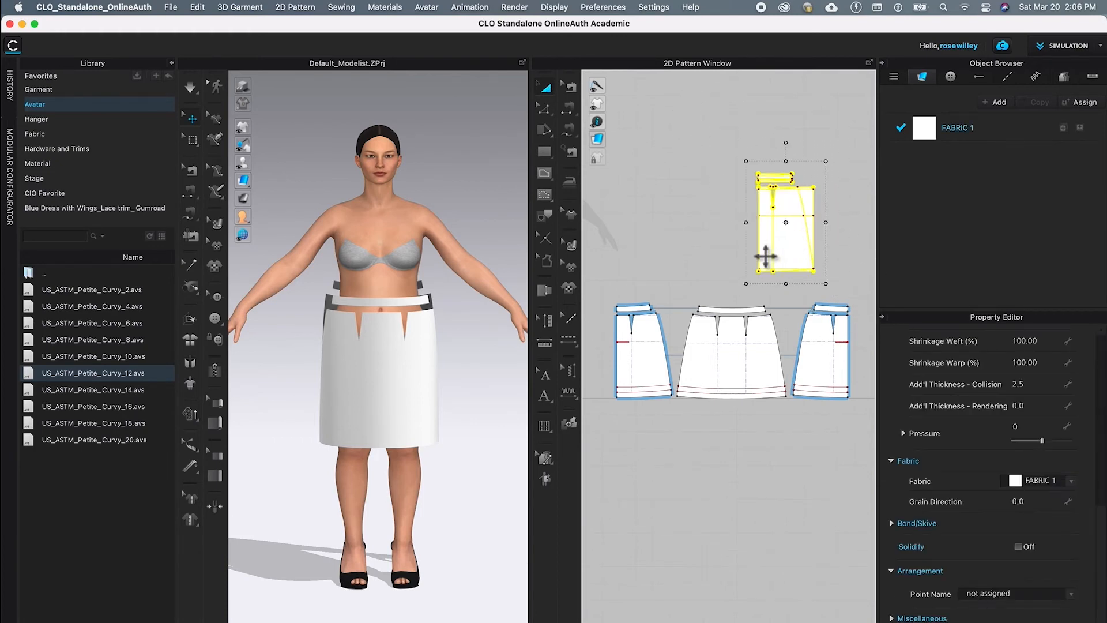
right_click(796, 201)
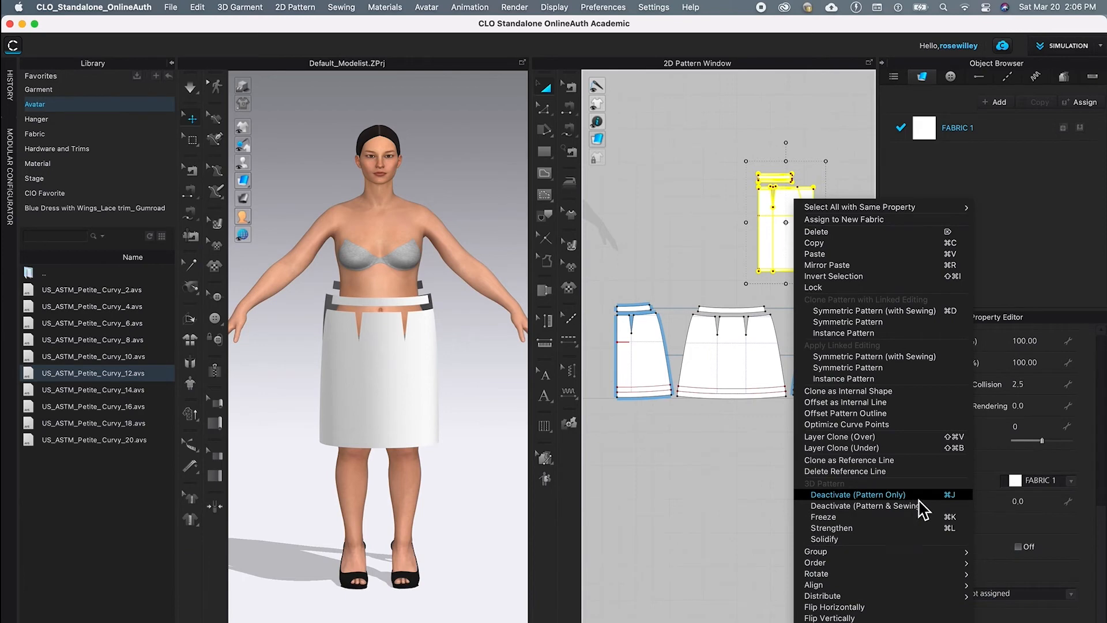
click(927, 496)
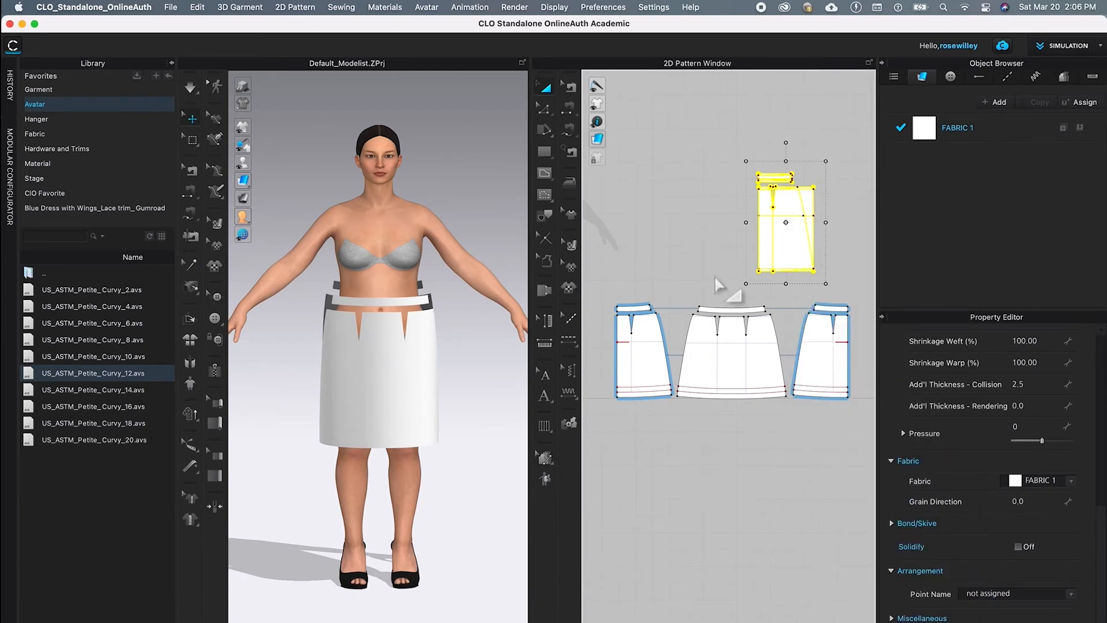
click(666, 206)
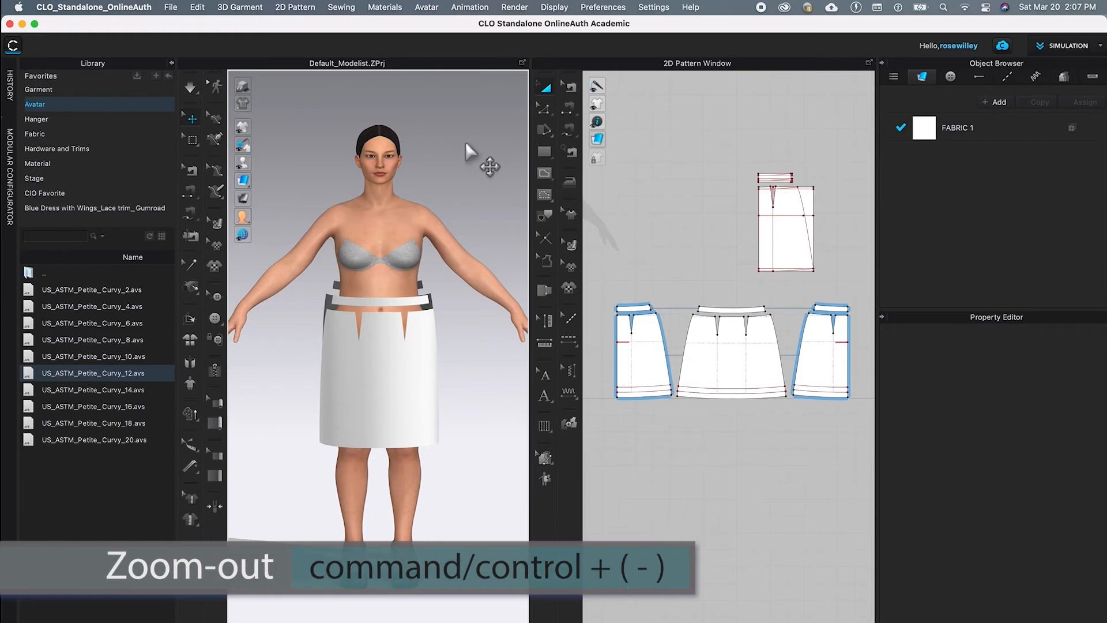
Widen the 2D Pattern Window by narrowing the 3D window around the avatar
key(super+minus)
key(super+minus)
key(super+minus)
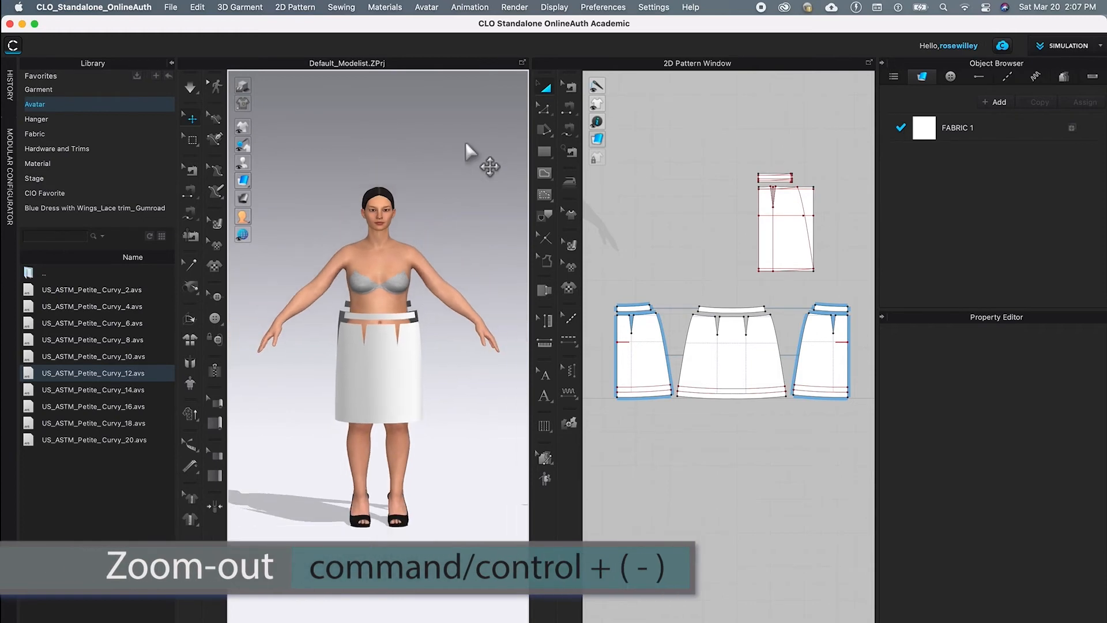
key(super+minus)
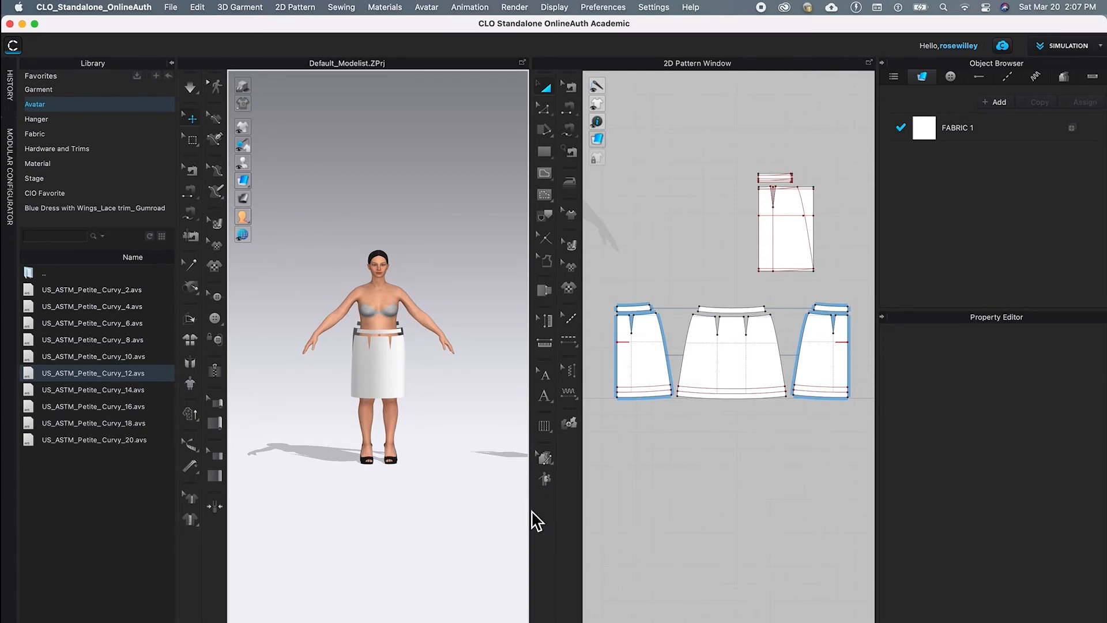
drag(537, 514, 428, 507)
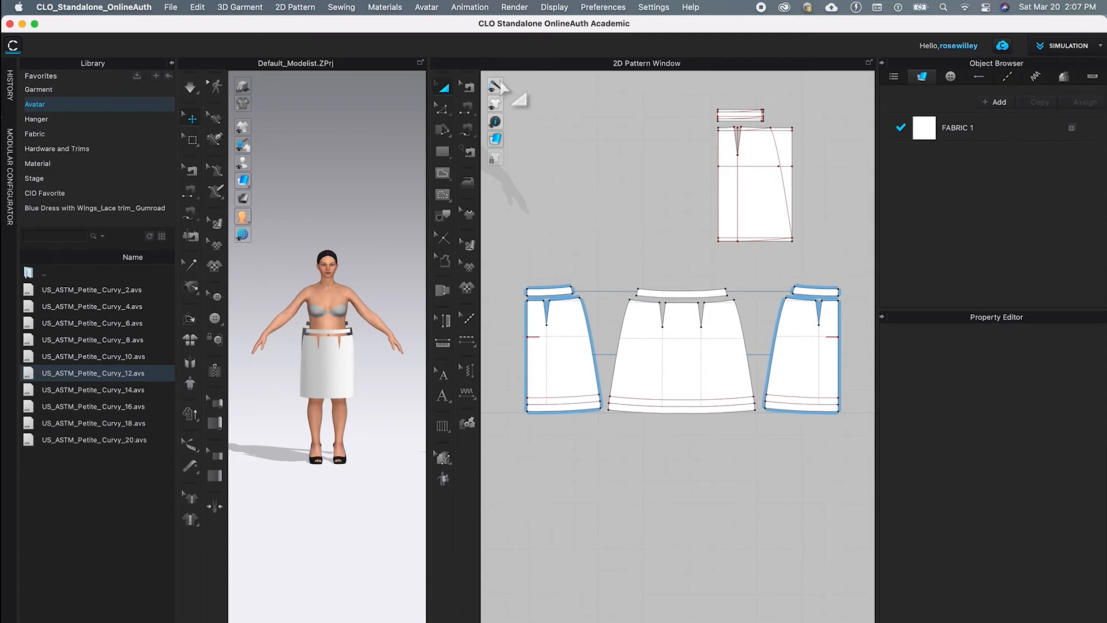
Sew the side edge of a half-skirt waistband to the adjacent side edge of the full-skirt waistband using Segment Sewing
click(469, 113)
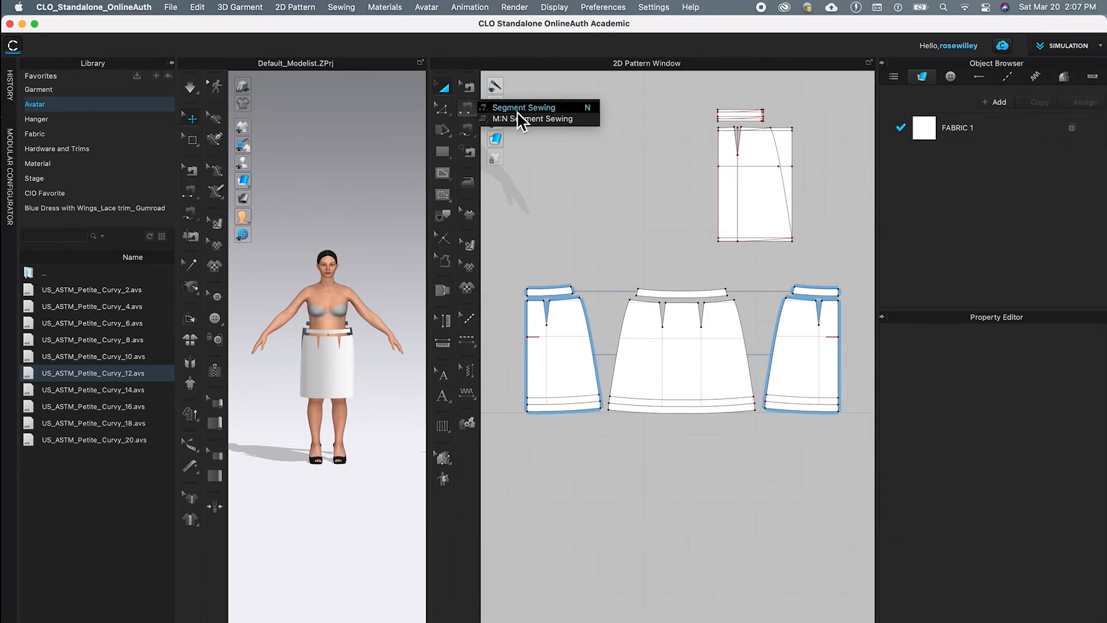
click(572, 109)
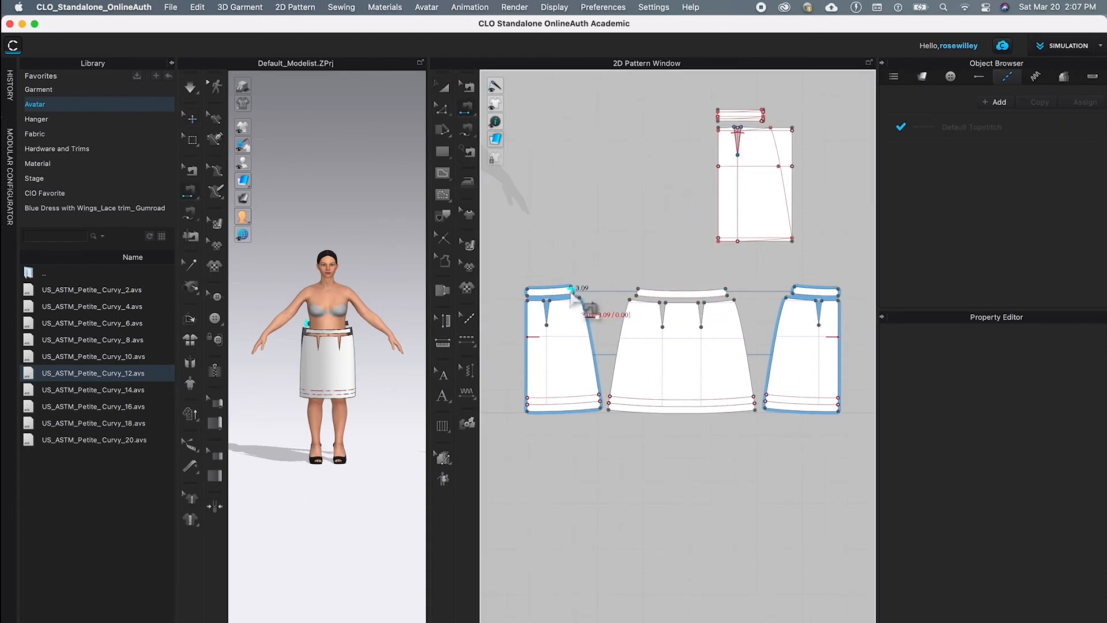
scroll(572, 293, up, 2)
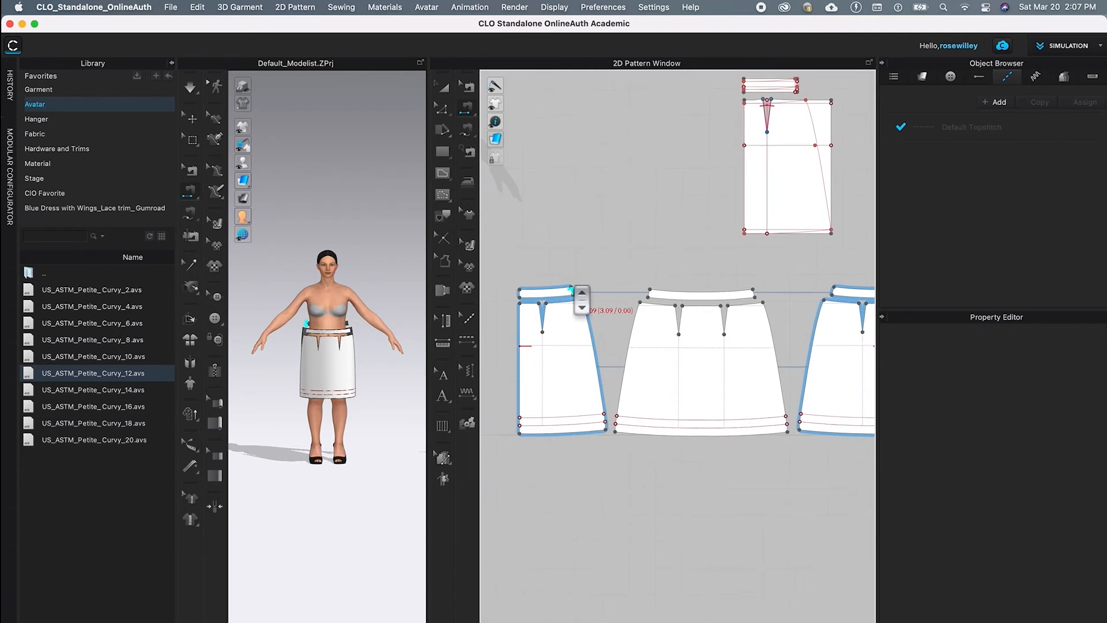
scroll(574, 294, up, 4)
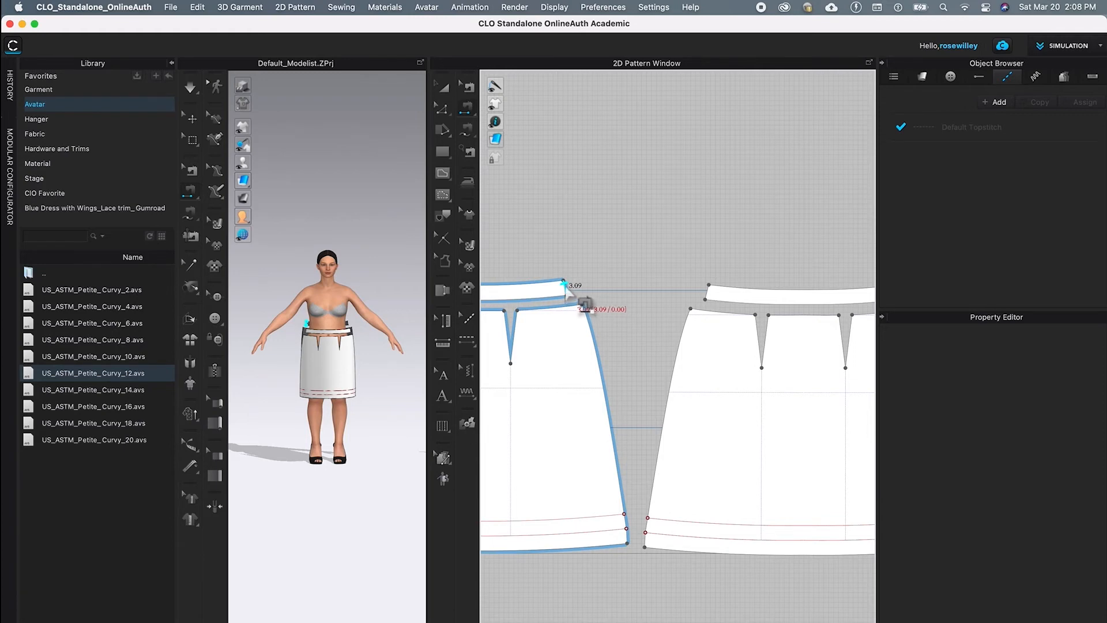
click(567, 292)
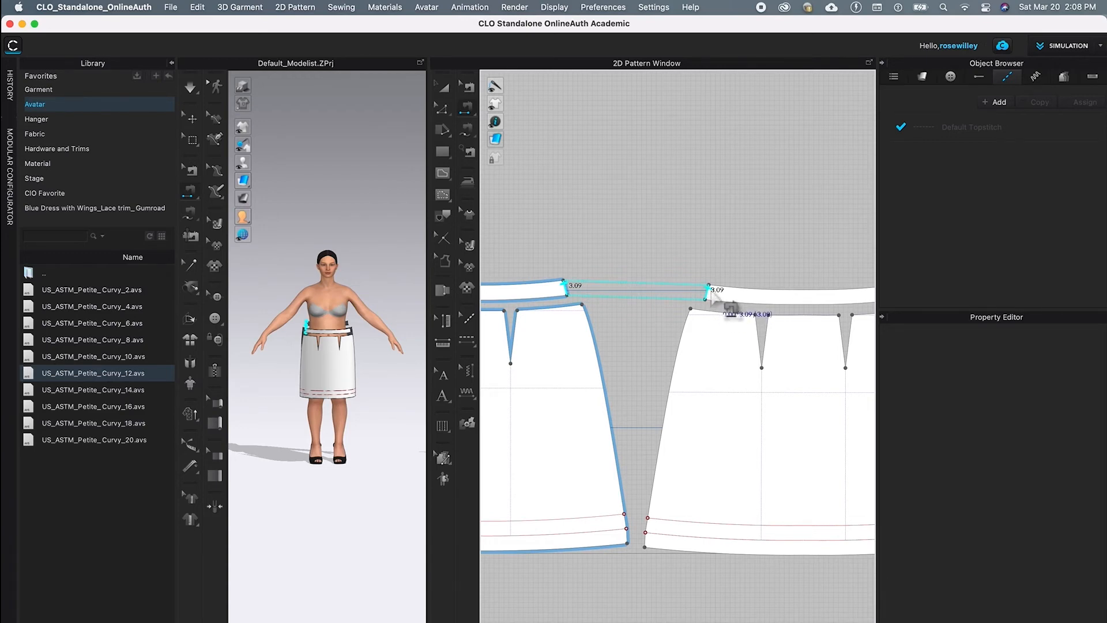
click(707, 294)
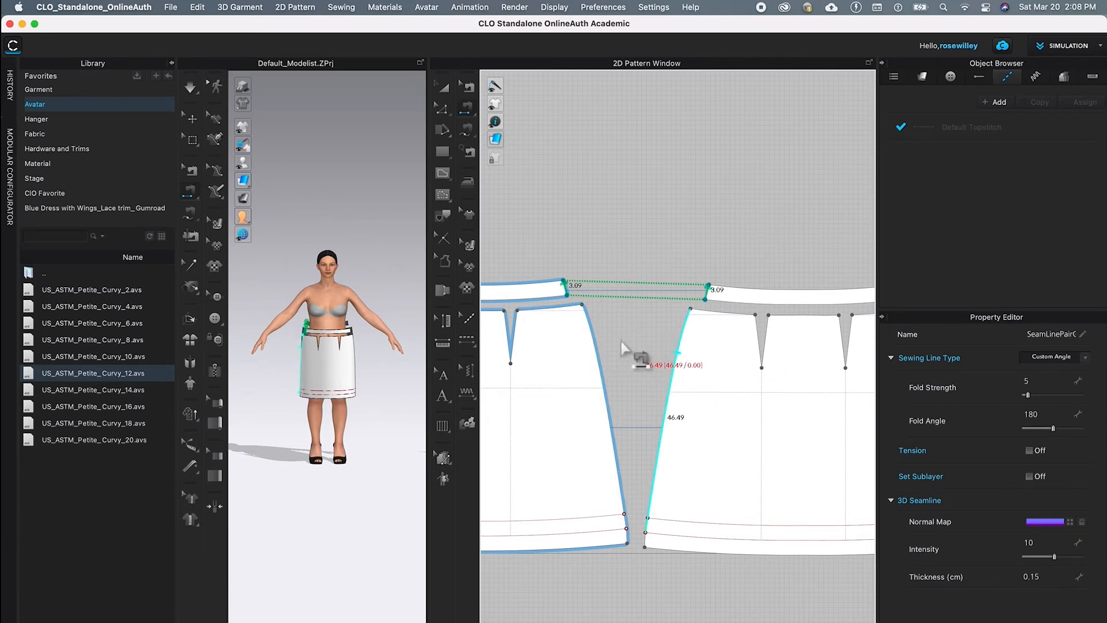
Sew the half-skirt's side edge to the adjacent full-skirt side edge, then extend the seam to the hem corner with Edit Sewing
click(589, 340)
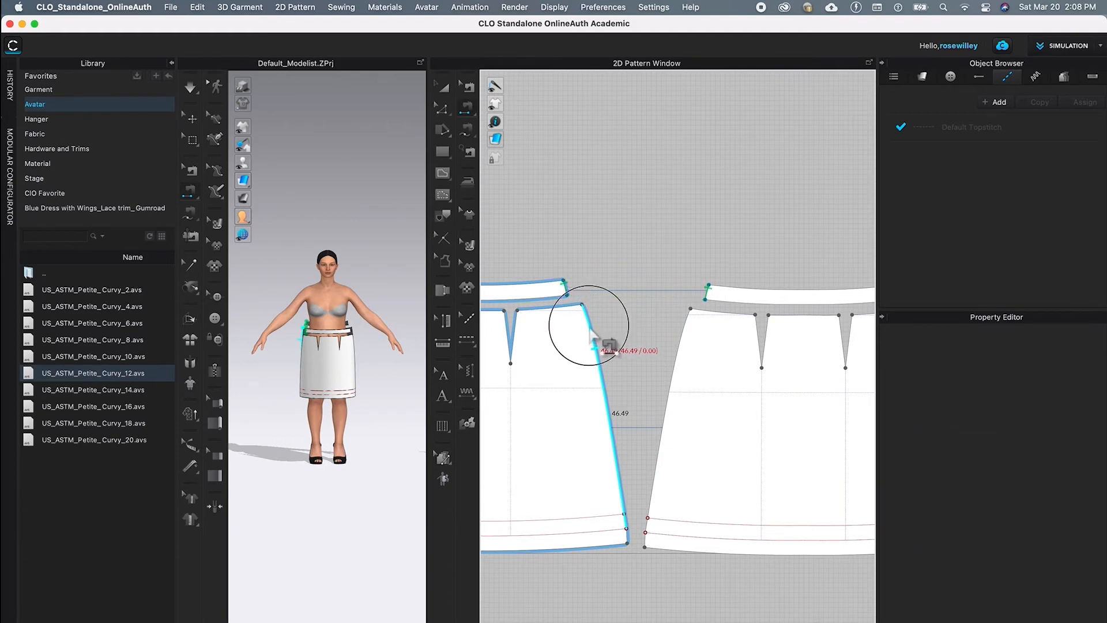
click(693, 326)
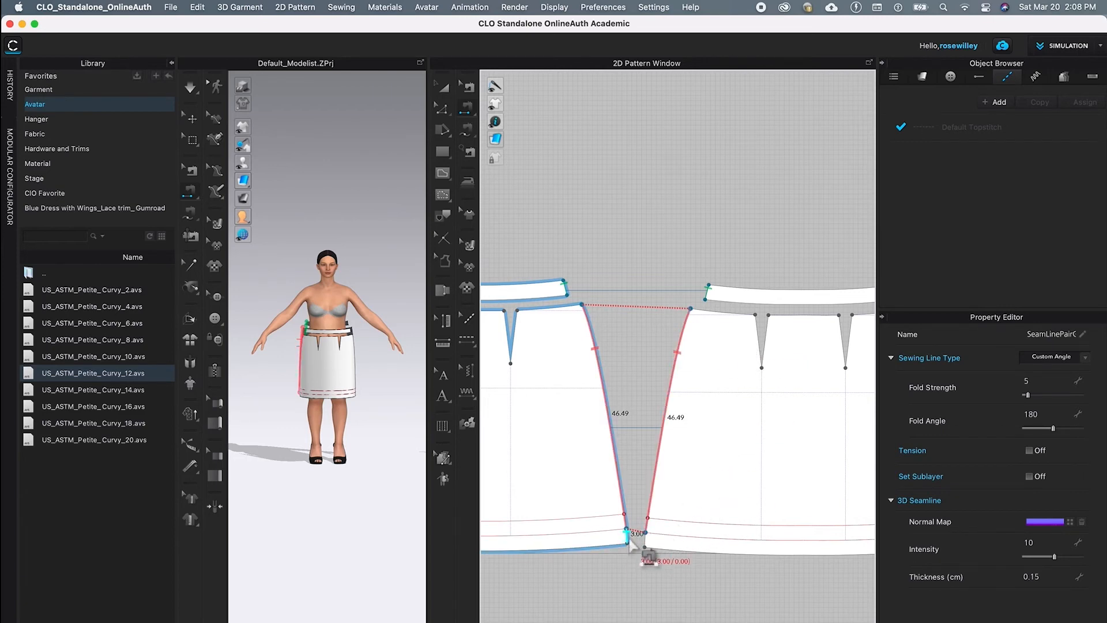
click(470, 87)
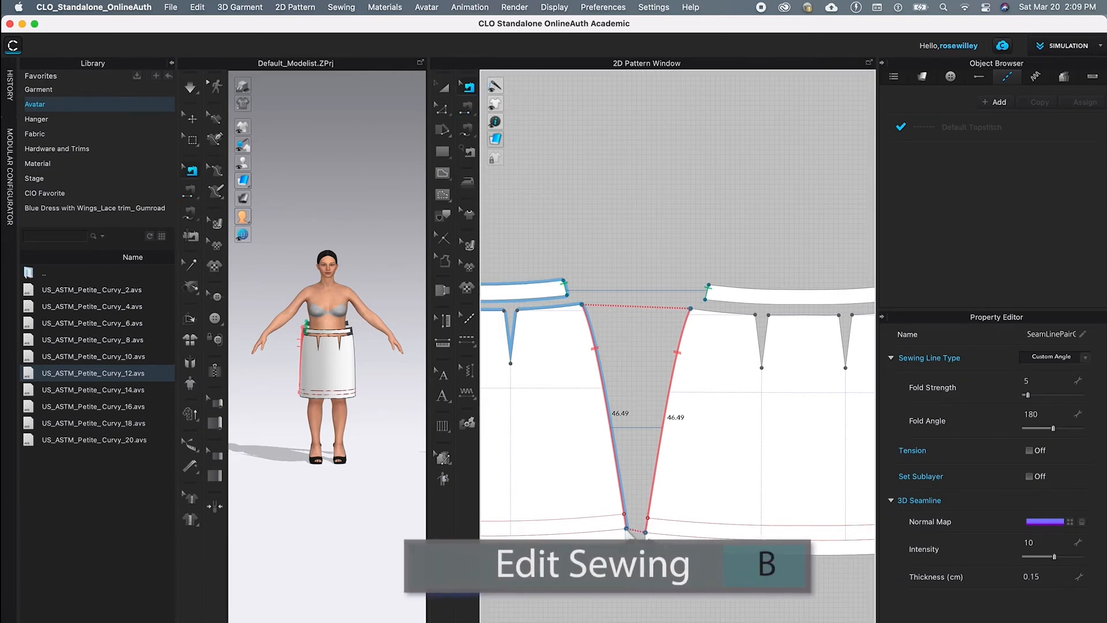
drag(628, 529, 645, 545)
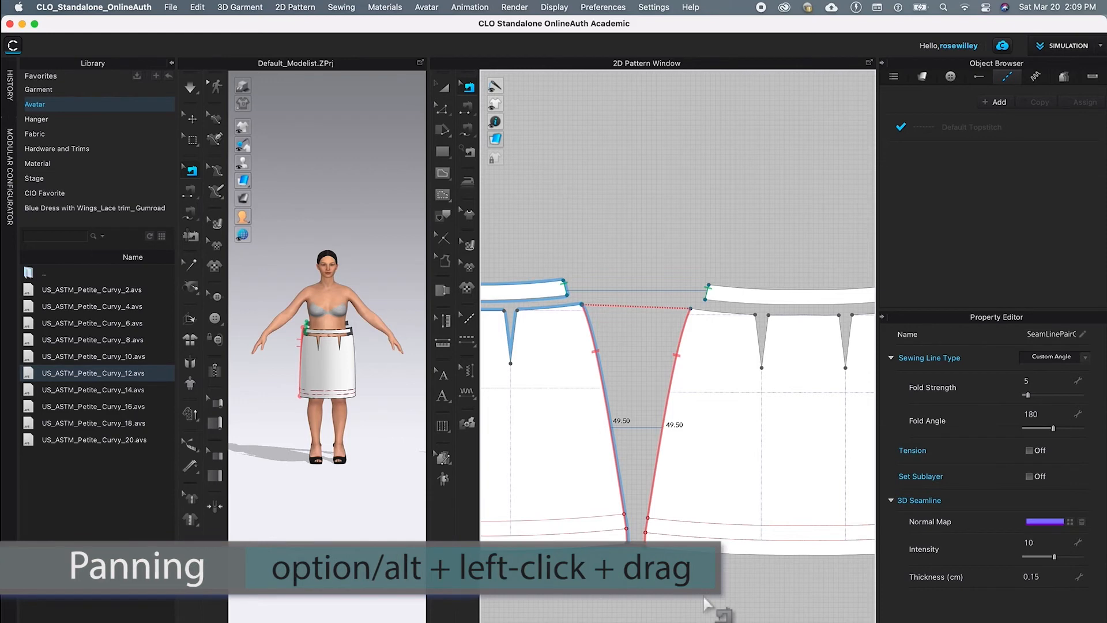
Sew the full-skirt waistband's other end to the adjacent end of the second half-skirt's waistband using Segment Sewing
alt+drag(803, 586, 588, 539)
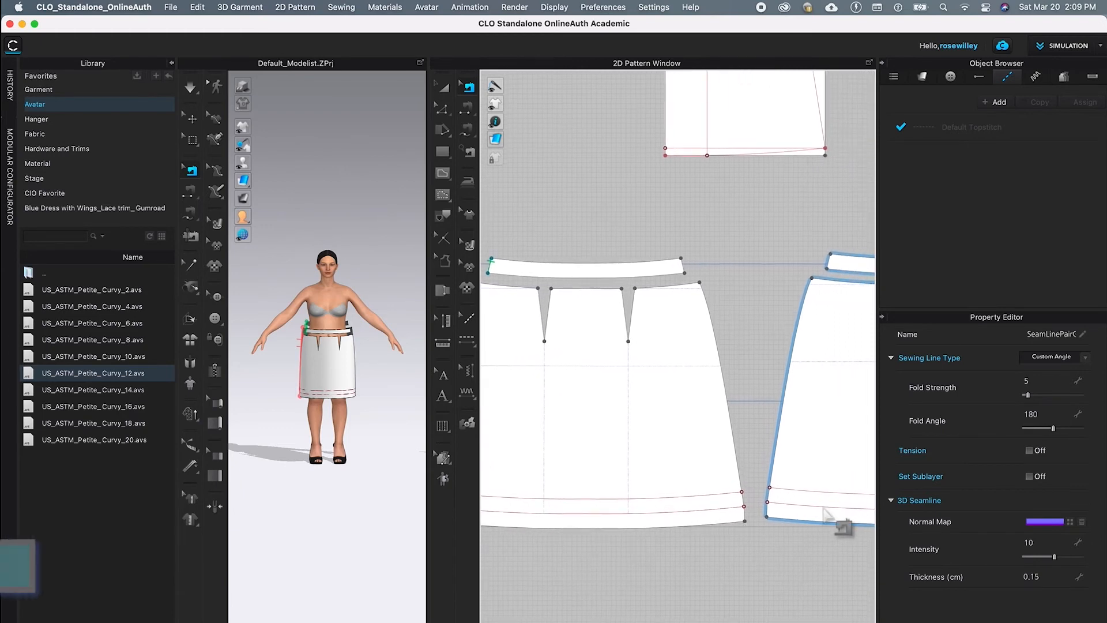
key(n)
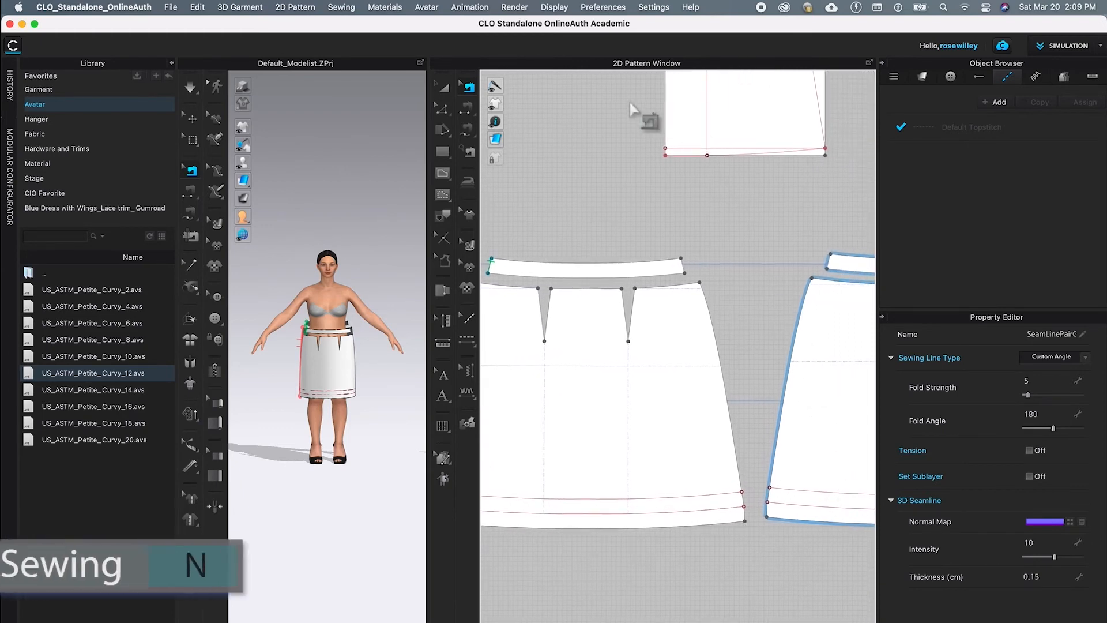
click(470, 111)
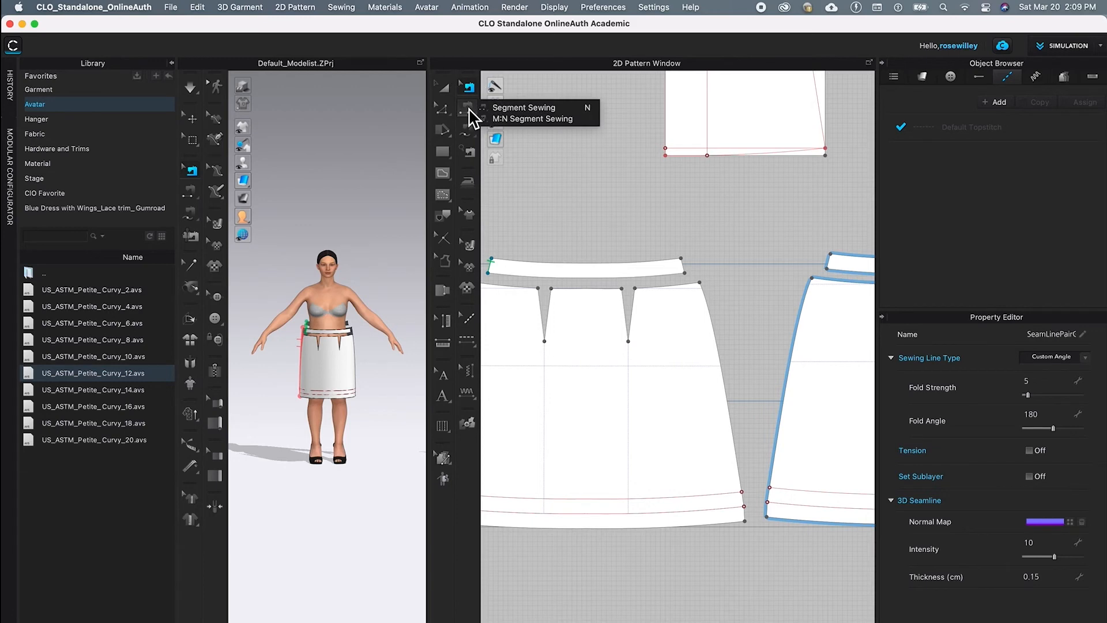
click(557, 111)
click(687, 155)
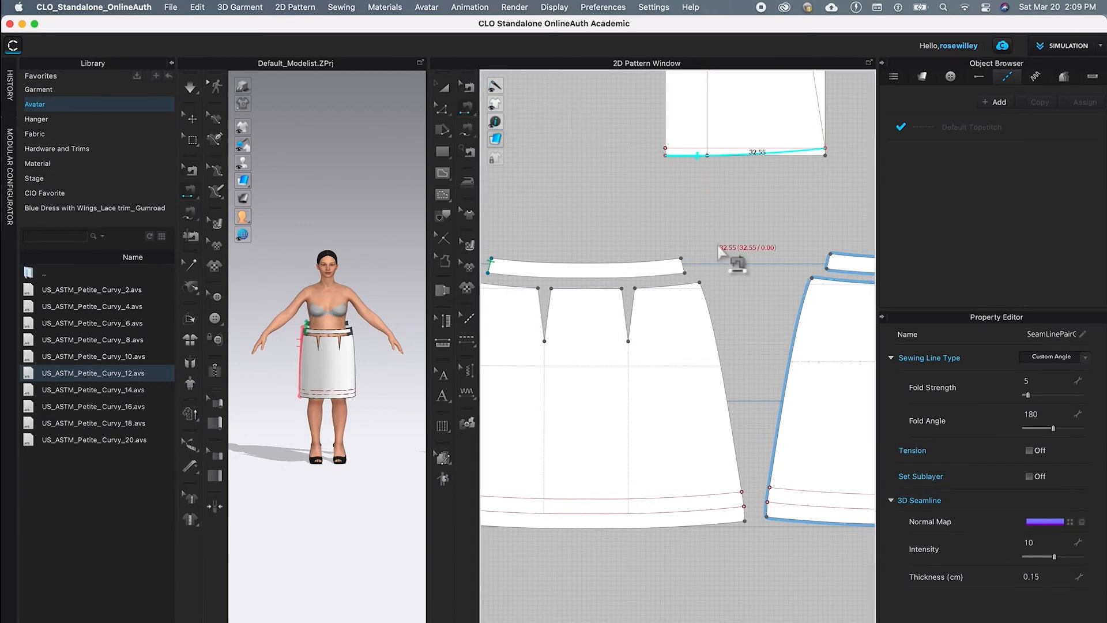
click(684, 268)
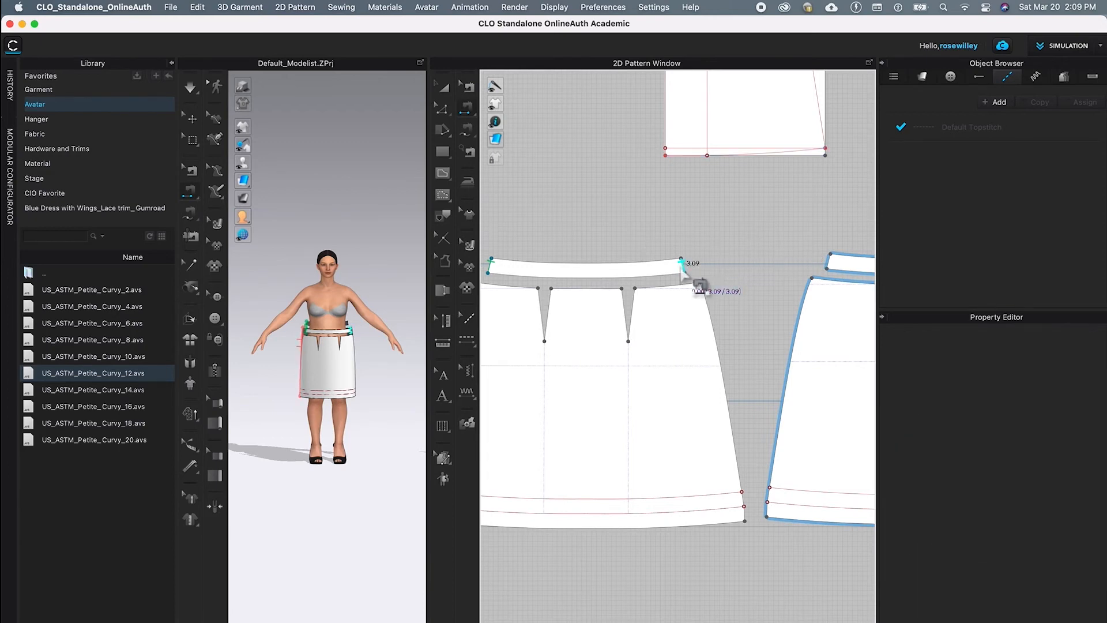
click(831, 266)
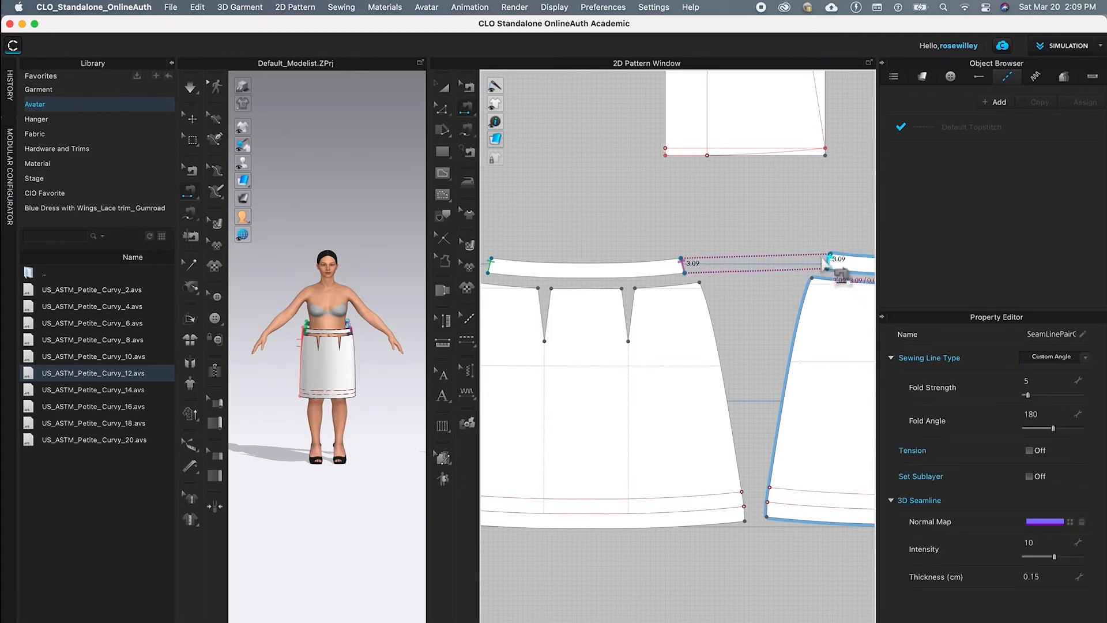
Sew the full skirt's other side edge to the second half-skirt's side edge, including the short hem-allowance segments below it
click(721, 383)
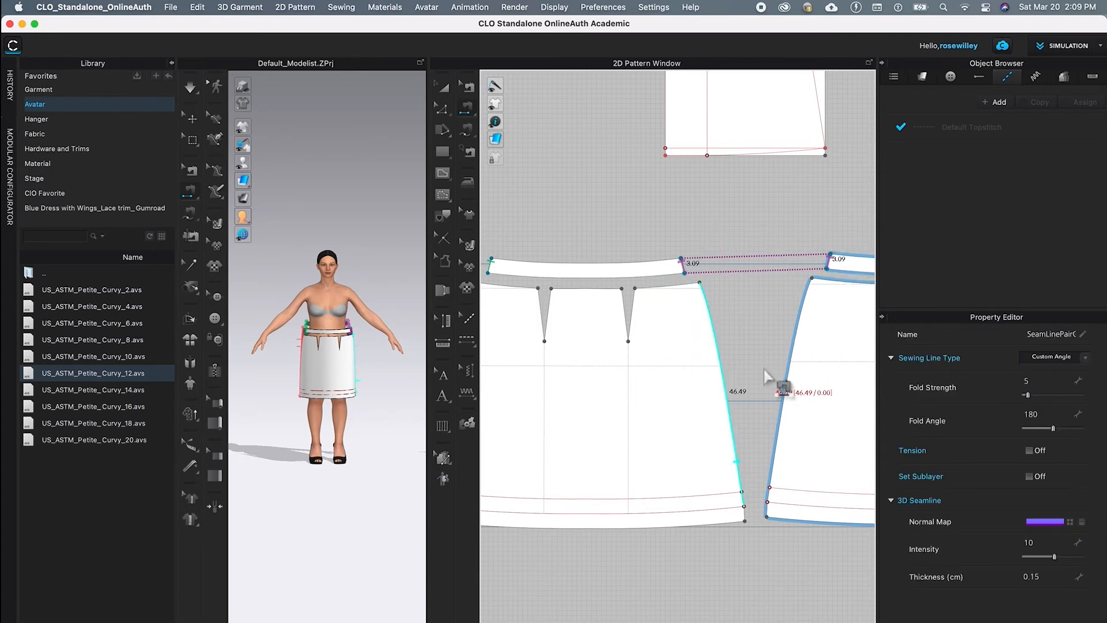
click(708, 310)
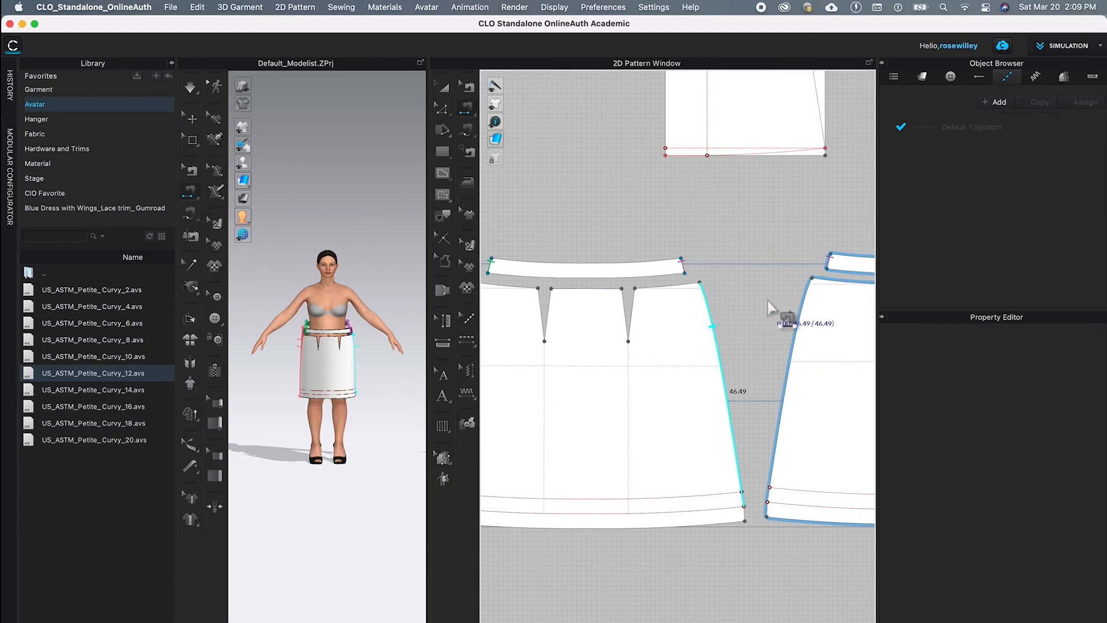
click(805, 305)
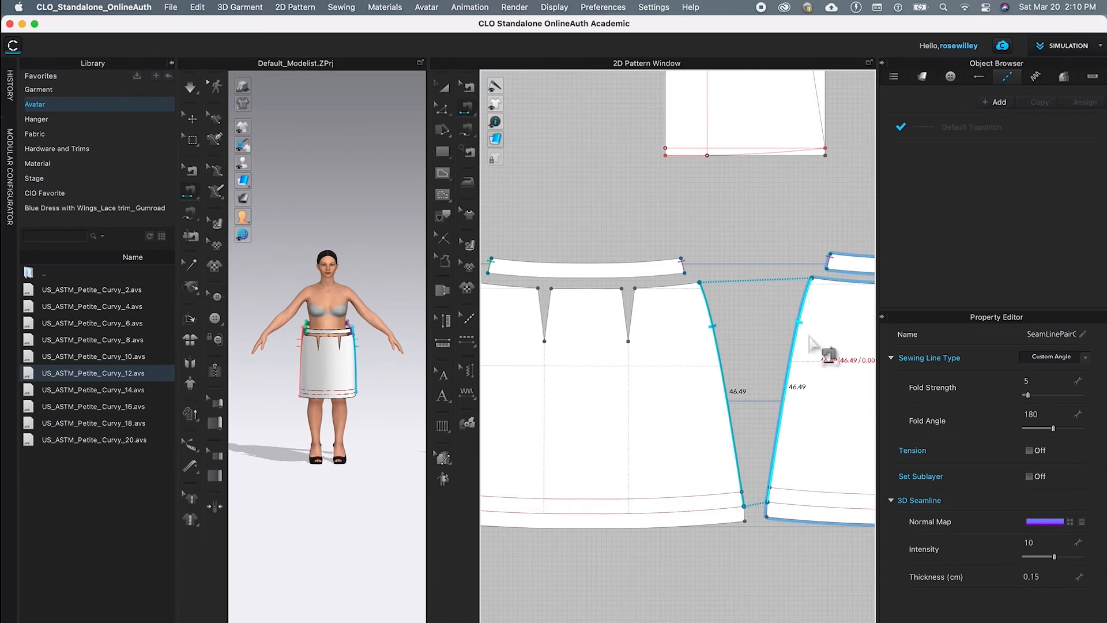
click(746, 513)
click(766, 509)
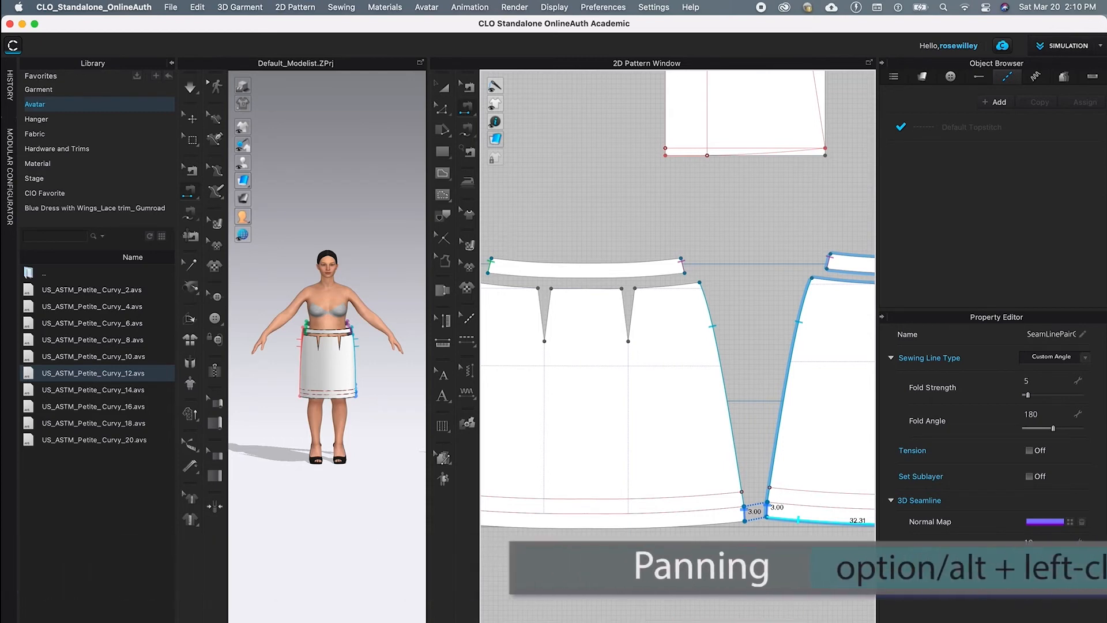
Sew the two half-skirts' straight centre edges together from the notch down to the hem fold line using Segment Sewing
alt+drag(813, 568, 716, 524)
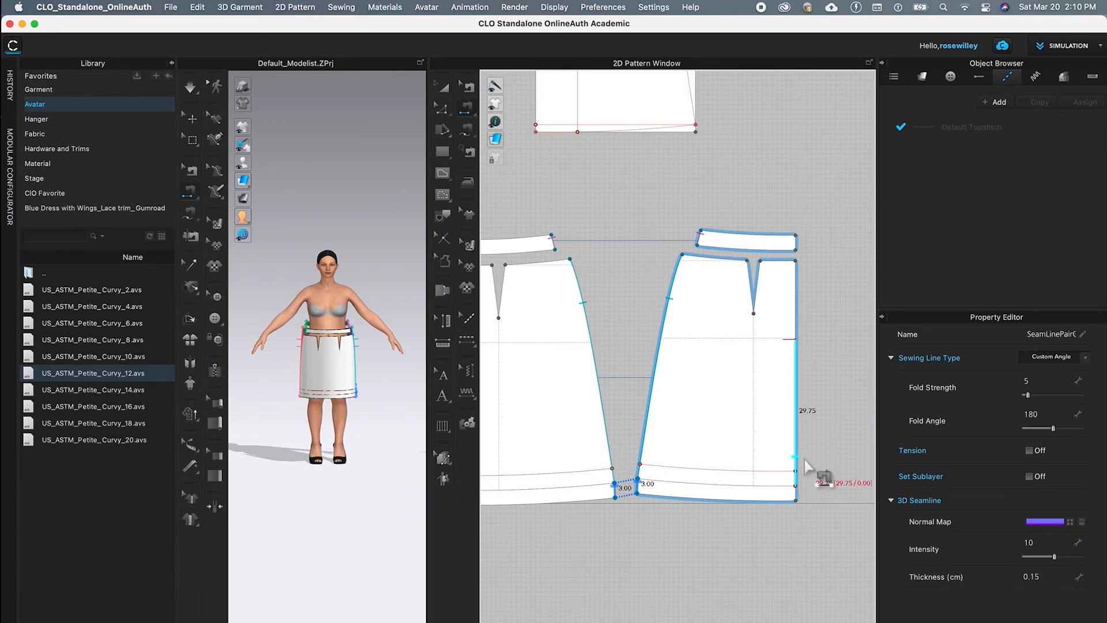
click(800, 361)
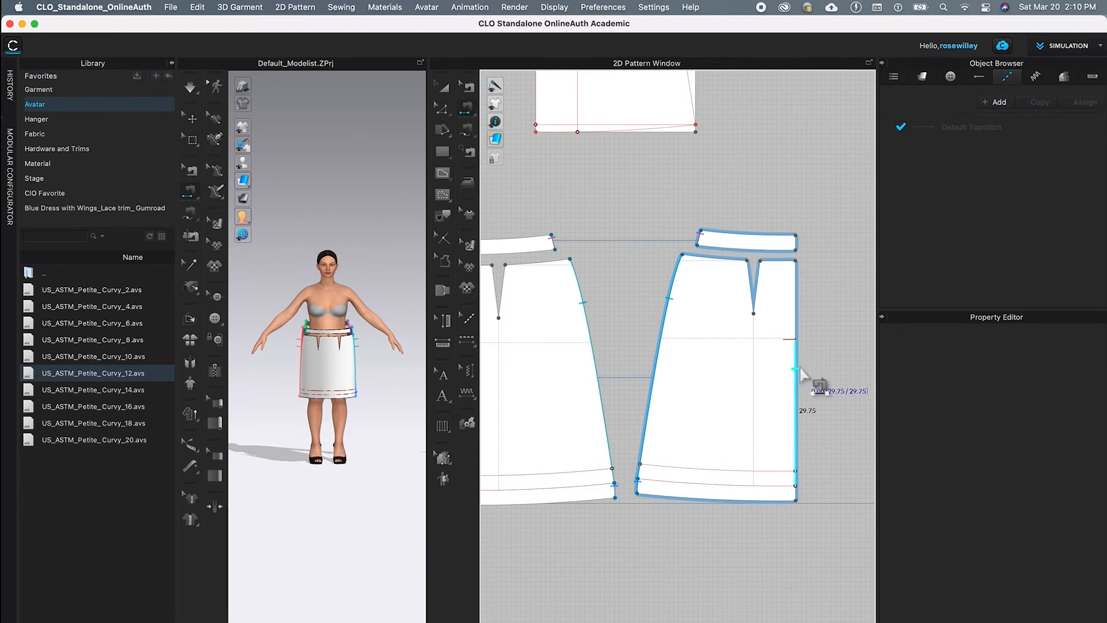
click(798, 373)
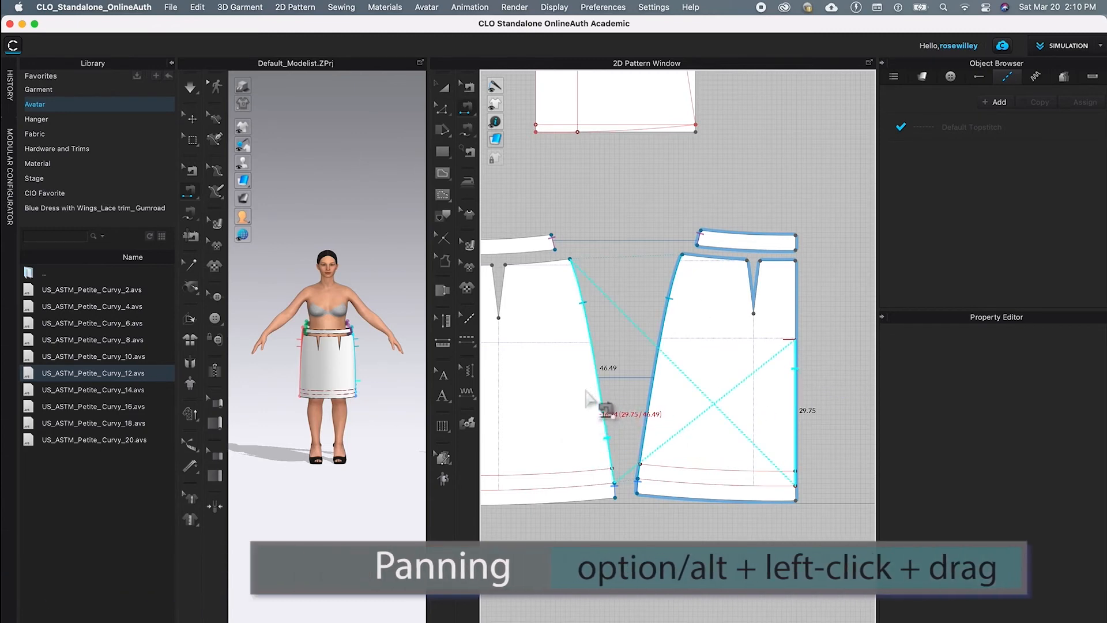
alt+drag(578, 221, 732, 254)
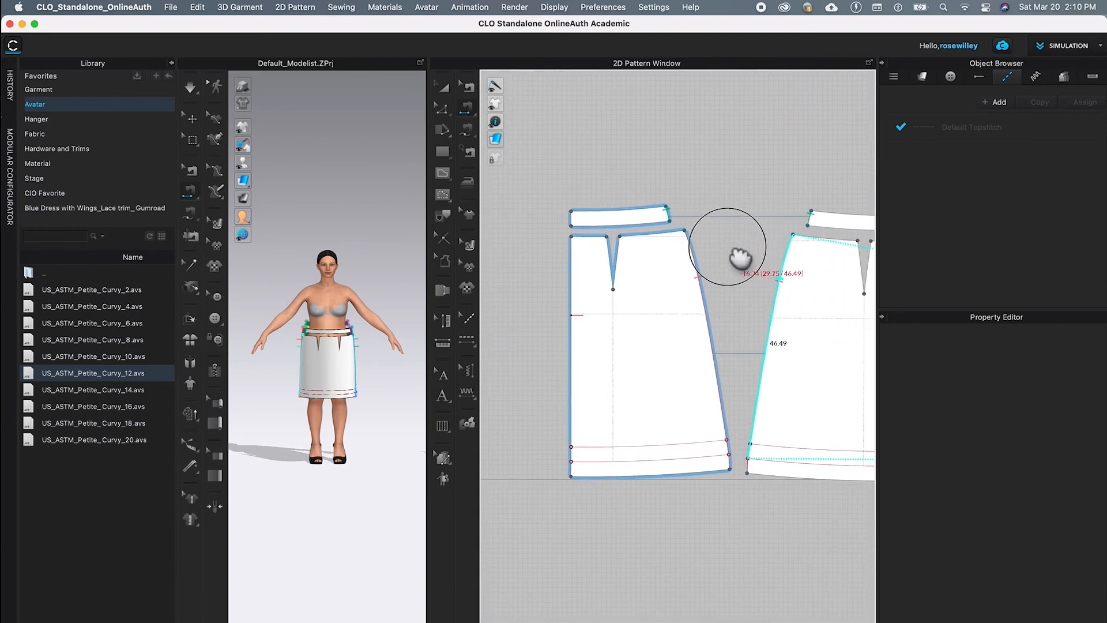
click(570, 344)
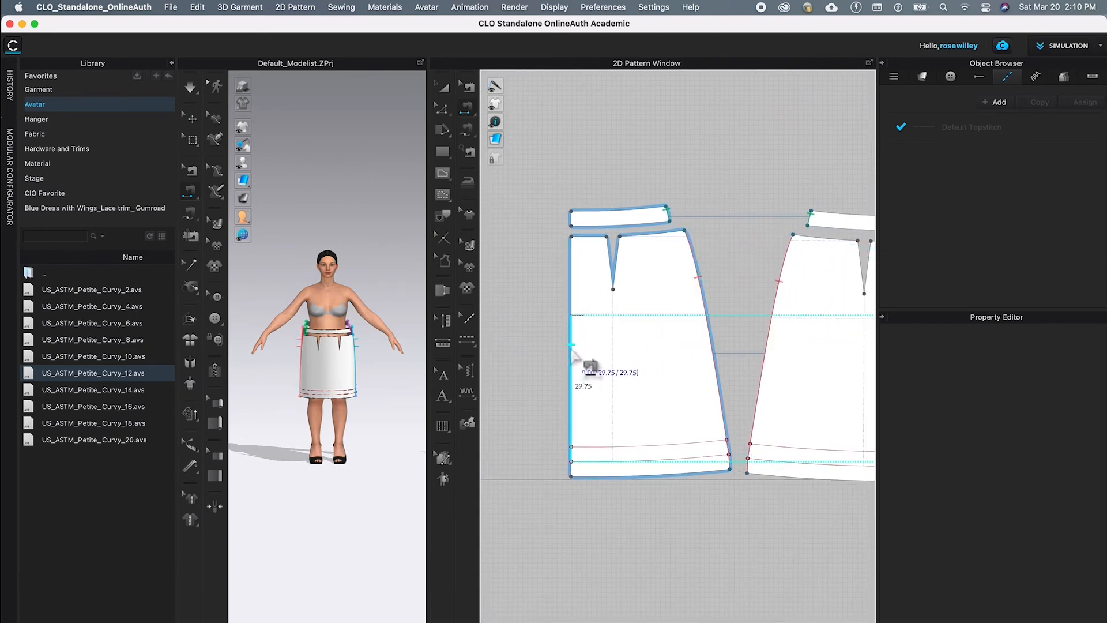
click(573, 348)
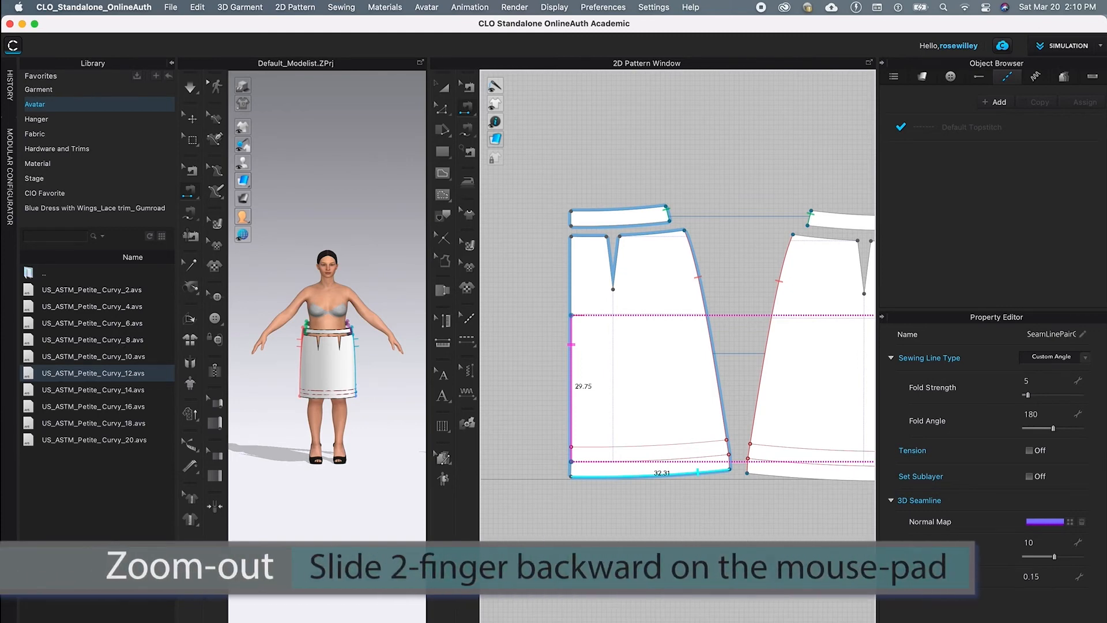
Extend the centre seam to the hem corners on both half-skirts with Edit Sewing, aligning its upper ends to the notches
scroll(765, 568, down, 6)
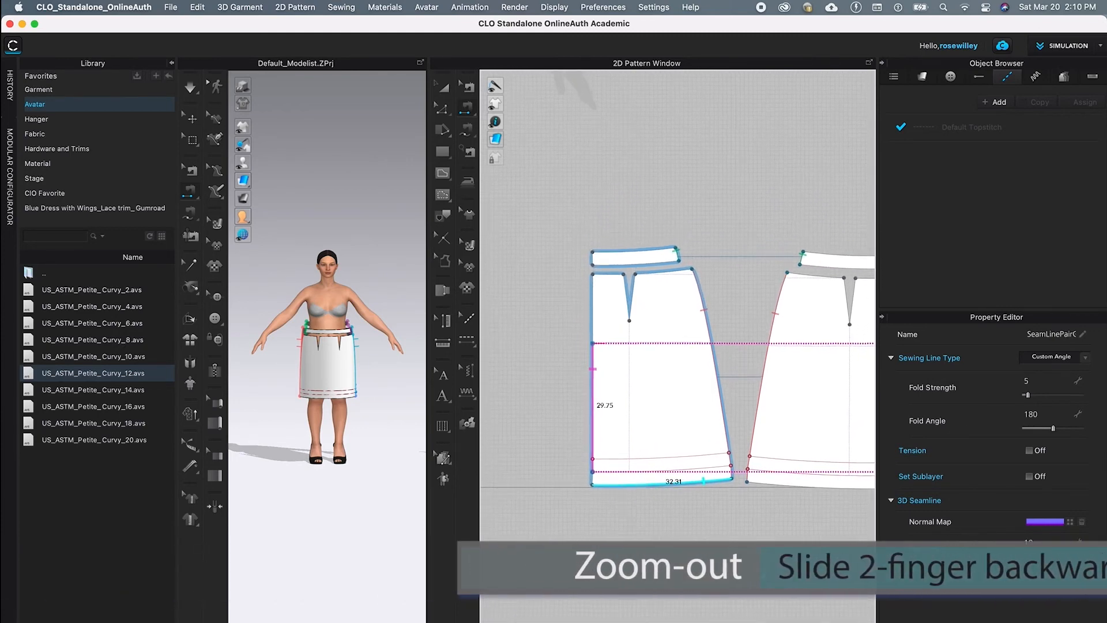
scroll(765, 567, up, 2)
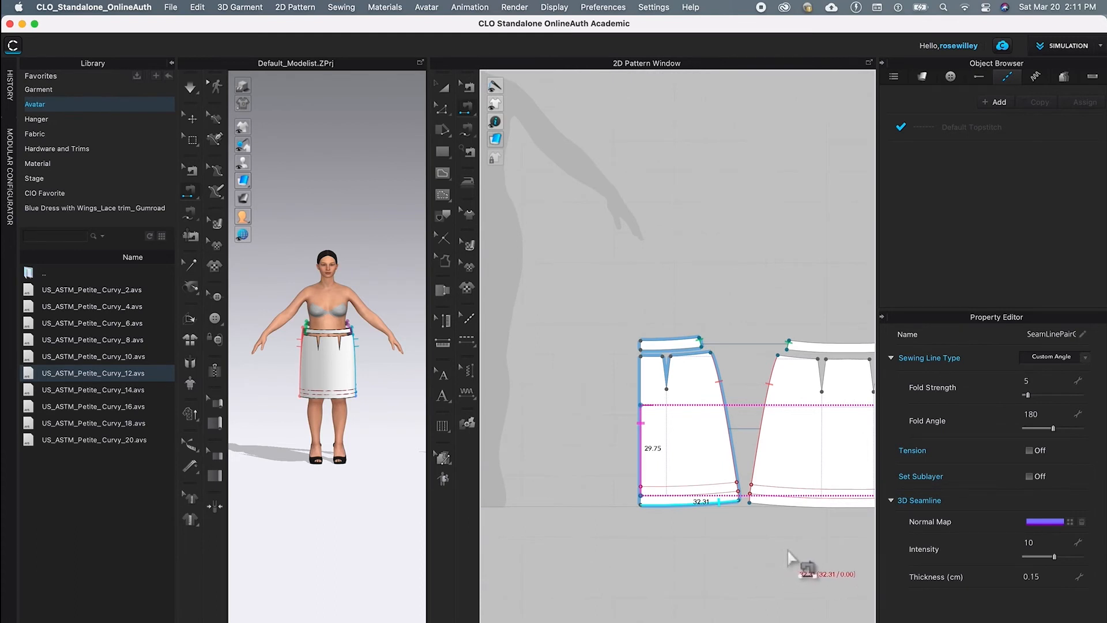
right_drag(787, 551, 655, 457)
scroll(765, 502, down, 2)
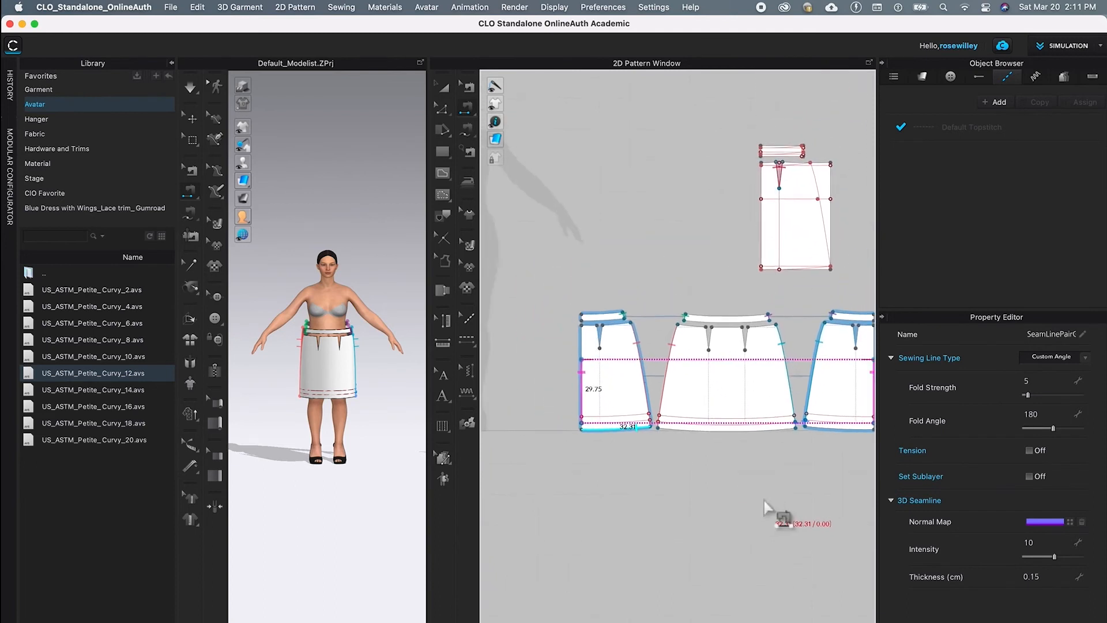
right_drag(759, 526, 704, 495)
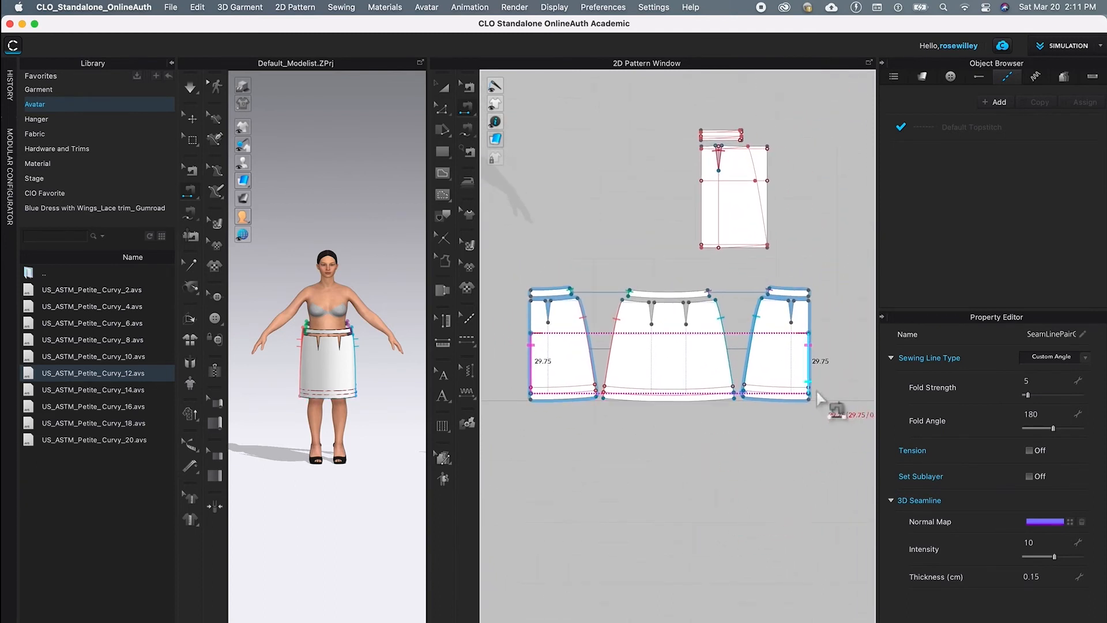
click(469, 88)
click(469, 88)
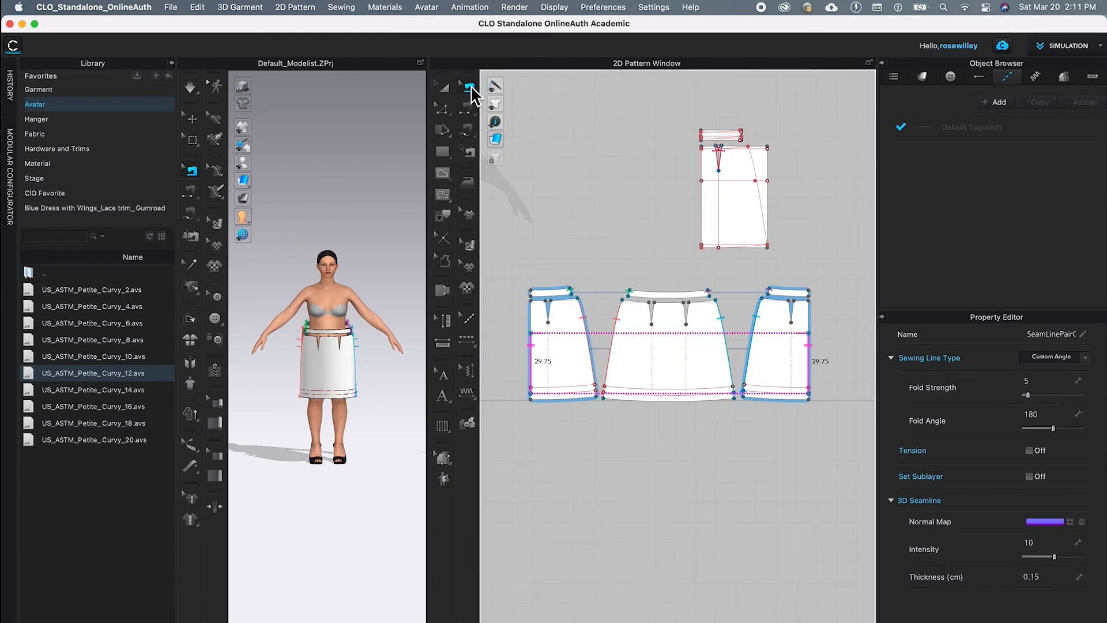
scroll(530, 425, up, 2)
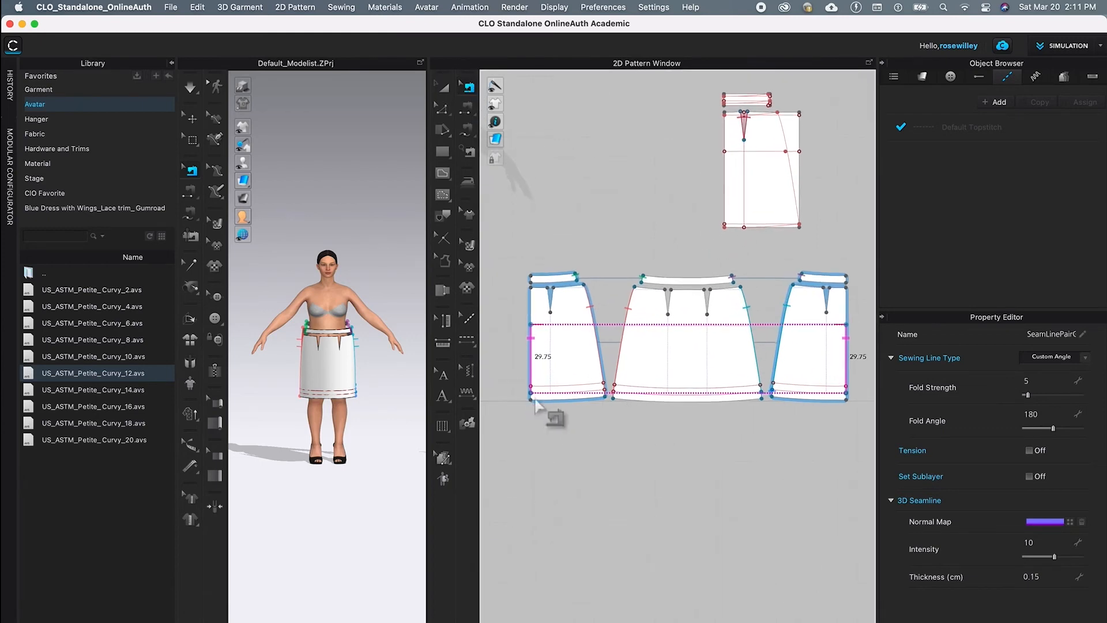
click(531, 397)
click(531, 387)
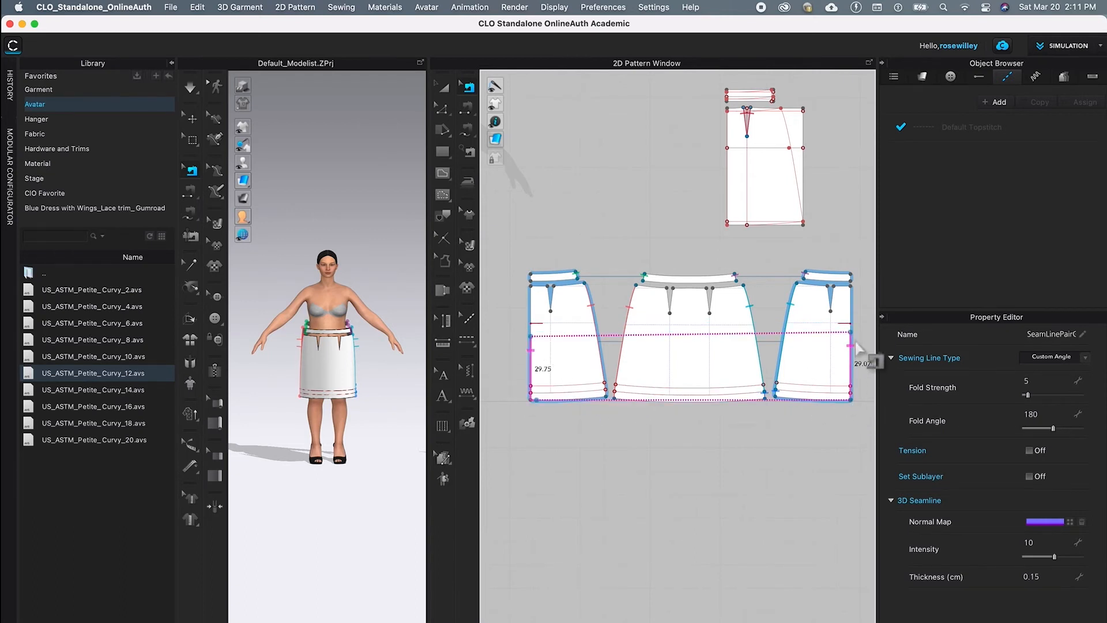
click(851, 323)
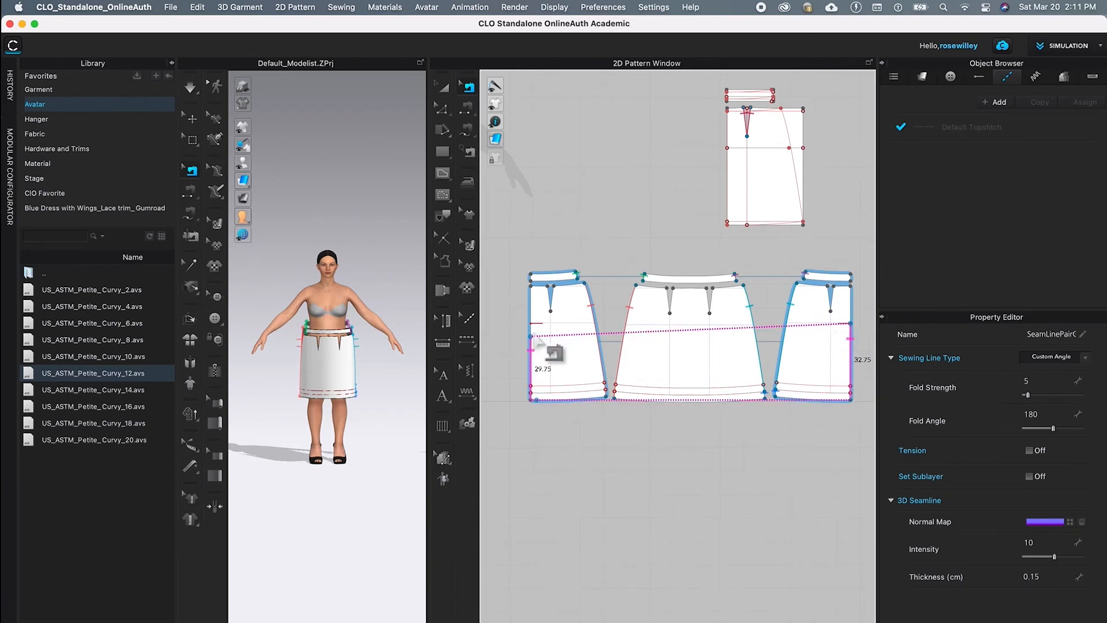
click(531, 323)
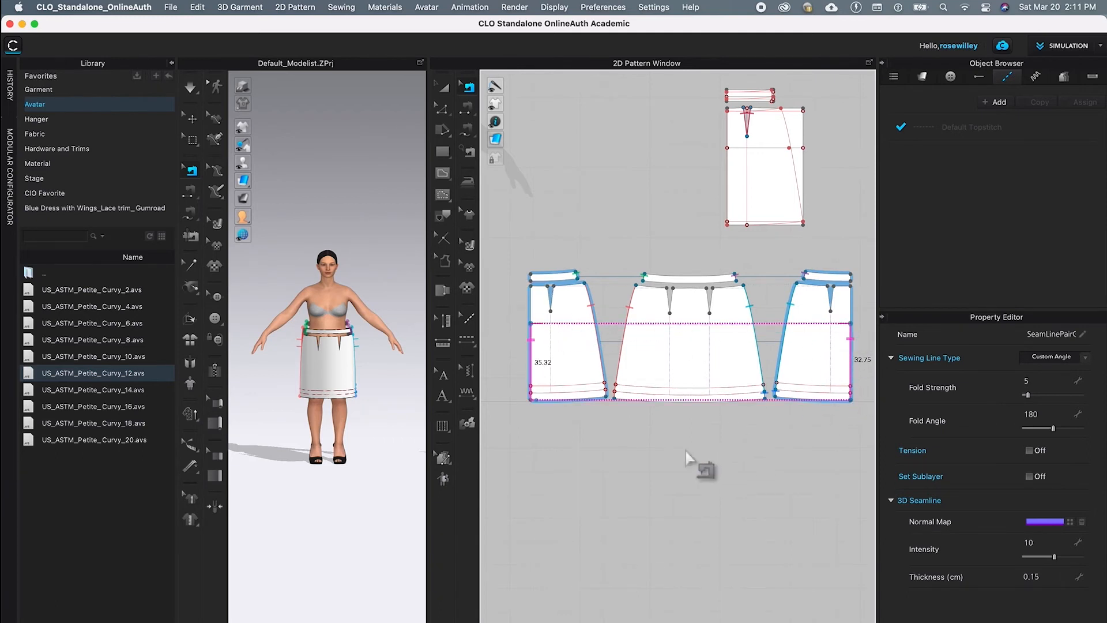
Examine the edited centre seam's end points and lengths on both half-skirts
scroll(588, 436, up, 4)
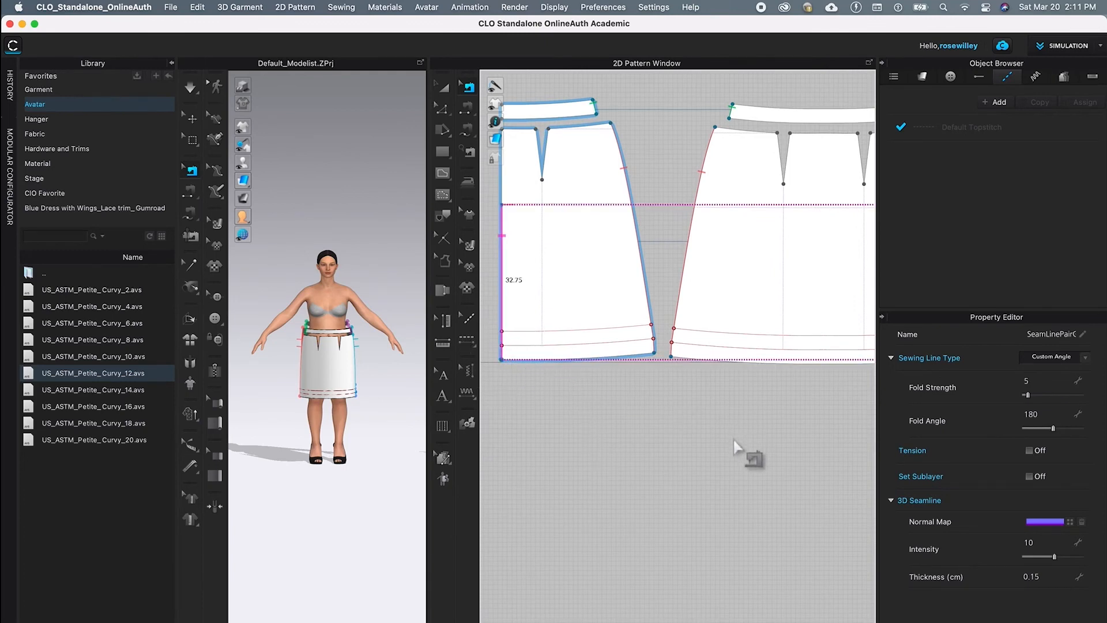
scroll(752, 445, down, 4)
middle_drag(780, 458, 619, 444)
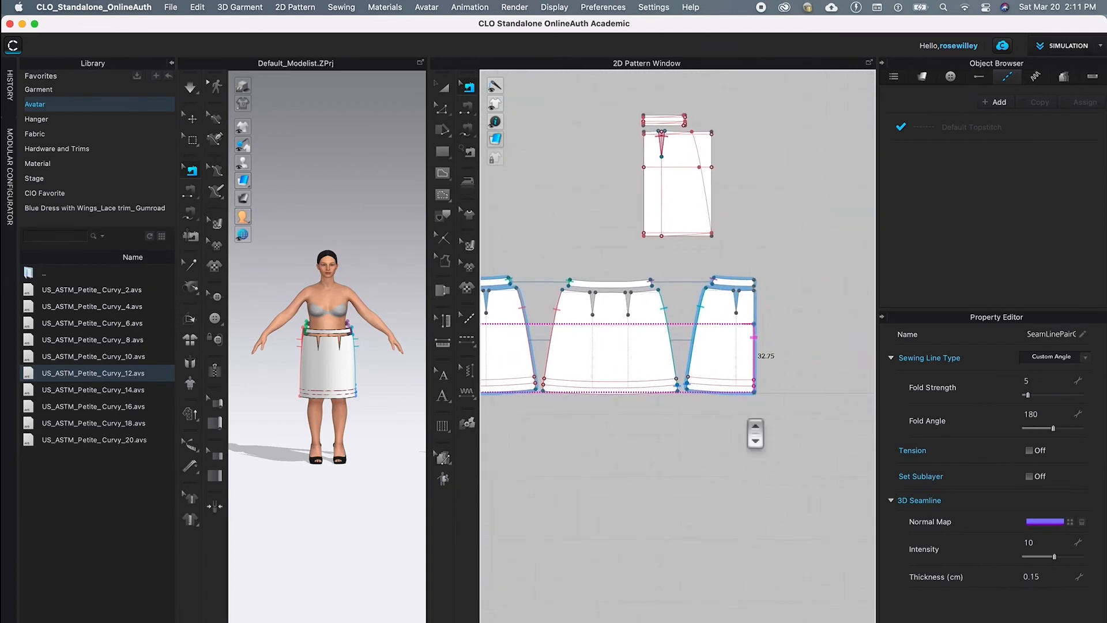
scroll(748, 433, up, 5)
scroll(805, 358, down, 5)
scroll(783, 413, down, 1)
scroll(657, 459, down, 4)
scroll(622, 466, up, 3)
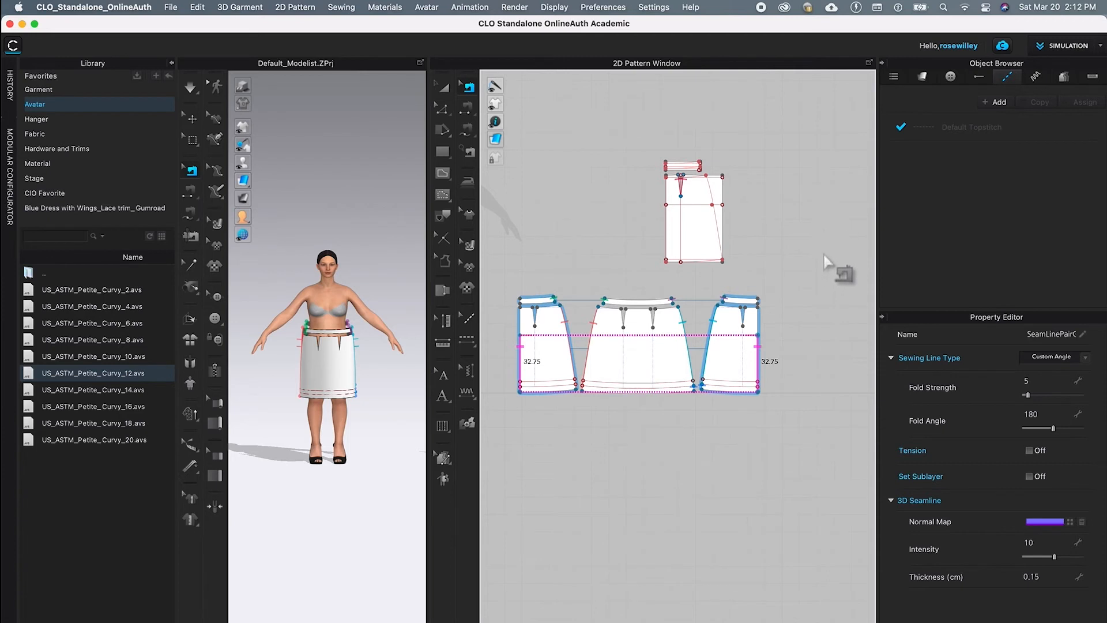
click(810, 228)
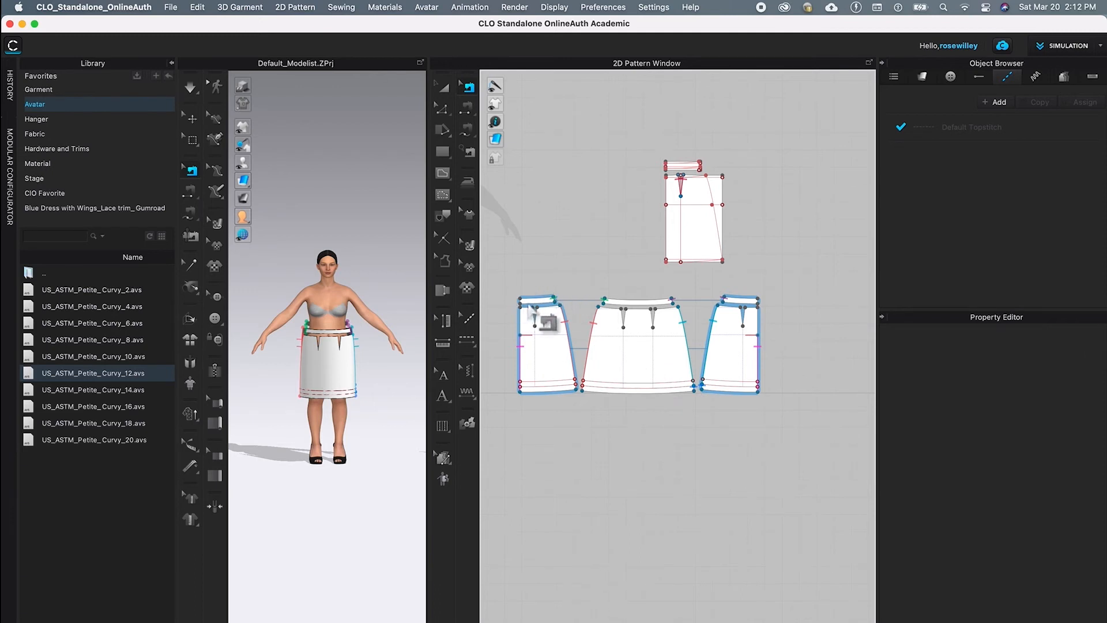
scroll(536, 308, up, 5)
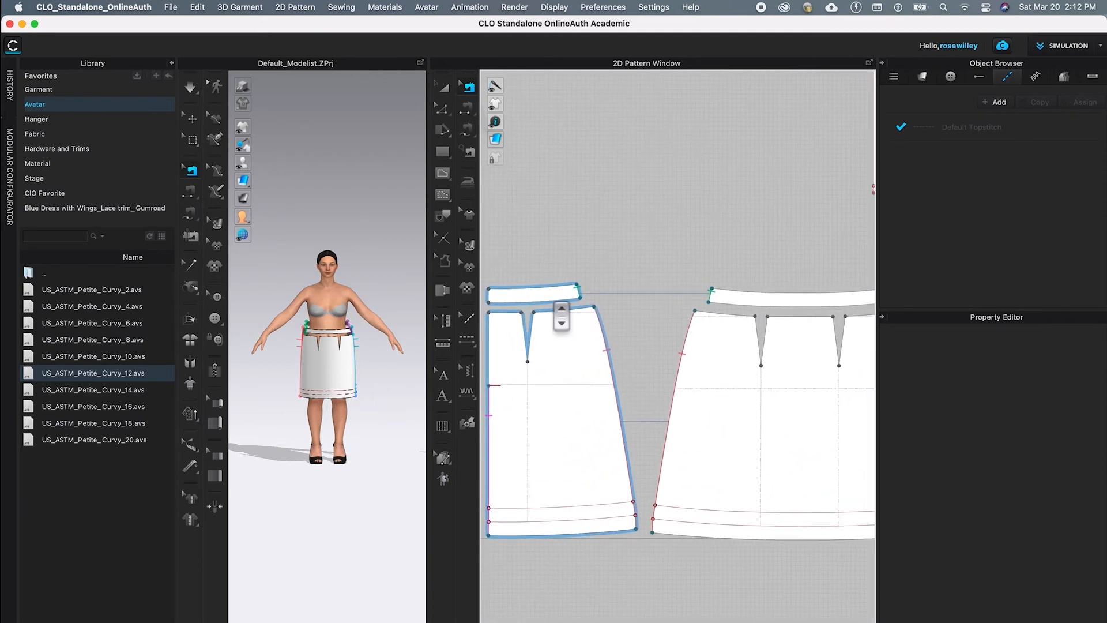
scroll(549, 306, down, 1)
click(586, 309)
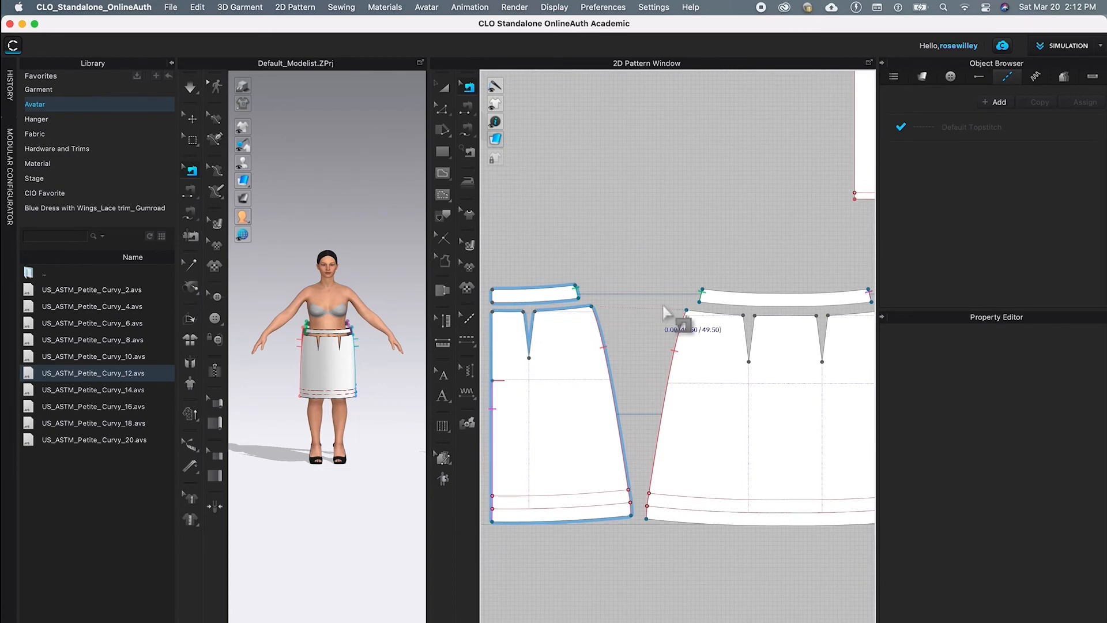
click(652, 327)
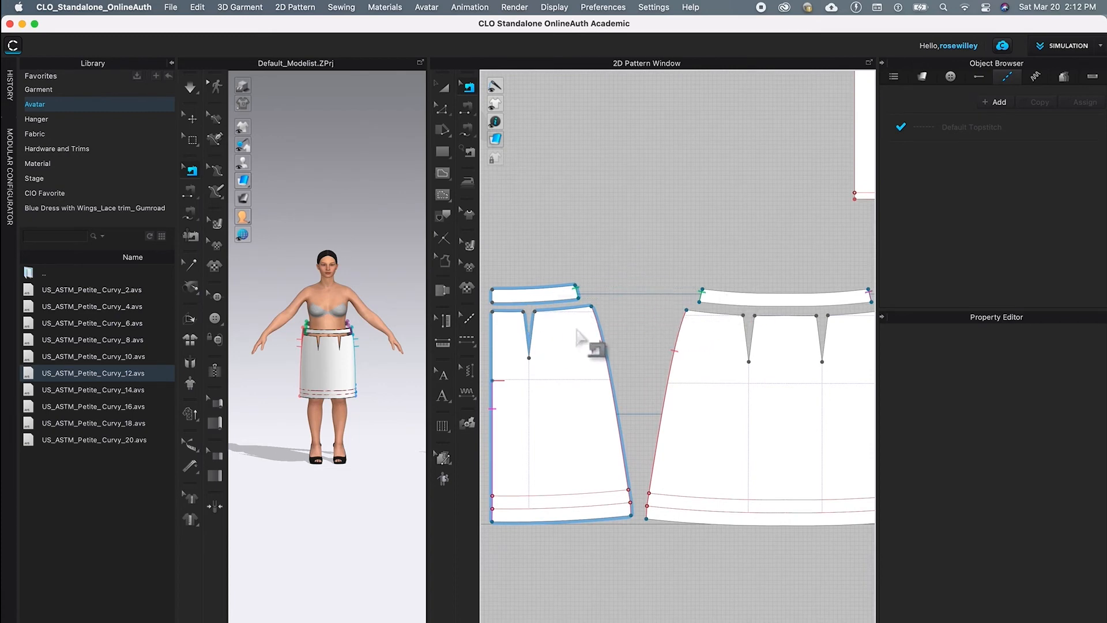
Sew the half waistband's lower edge to the half-skirt's two waist segments on either side of the dart using Free Sewing
key(m)
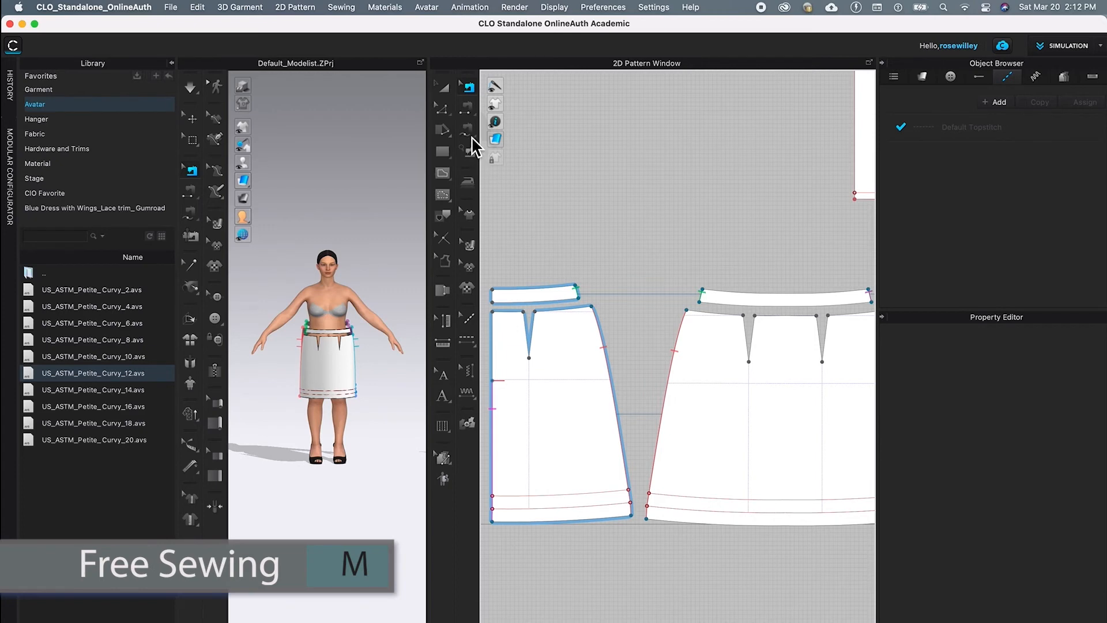
click(471, 135)
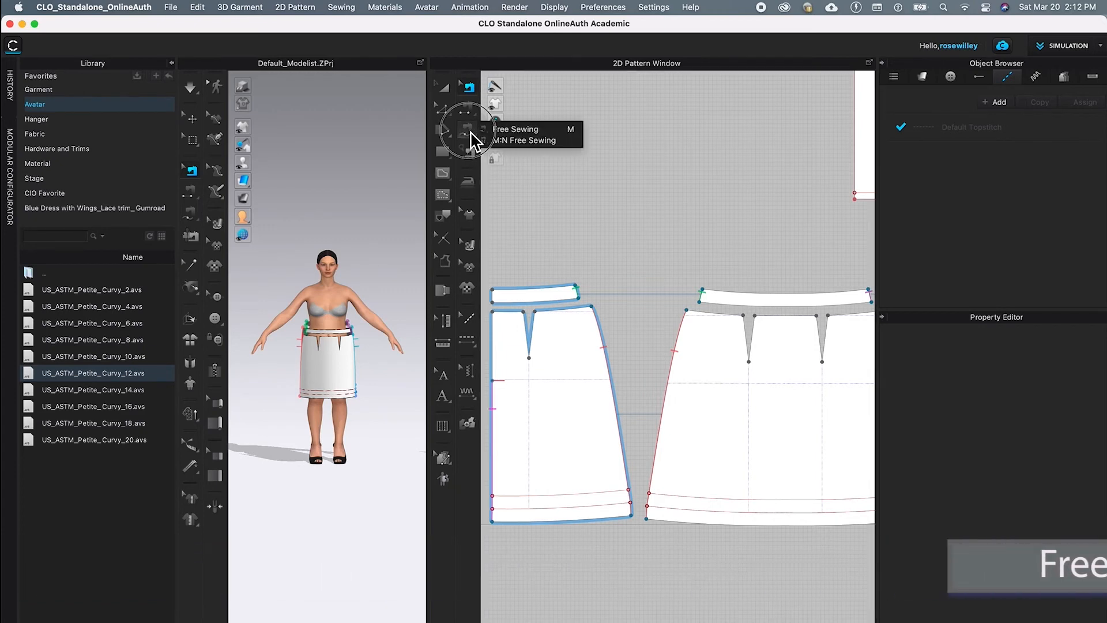
click(553, 137)
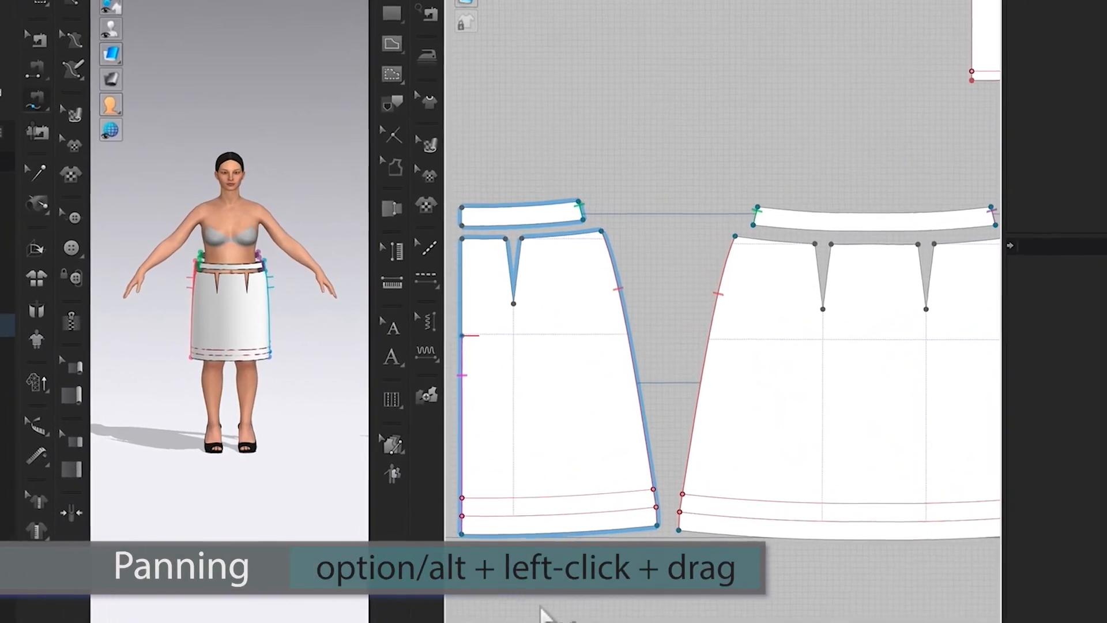
alt+drag(542, 611, 611, 558)
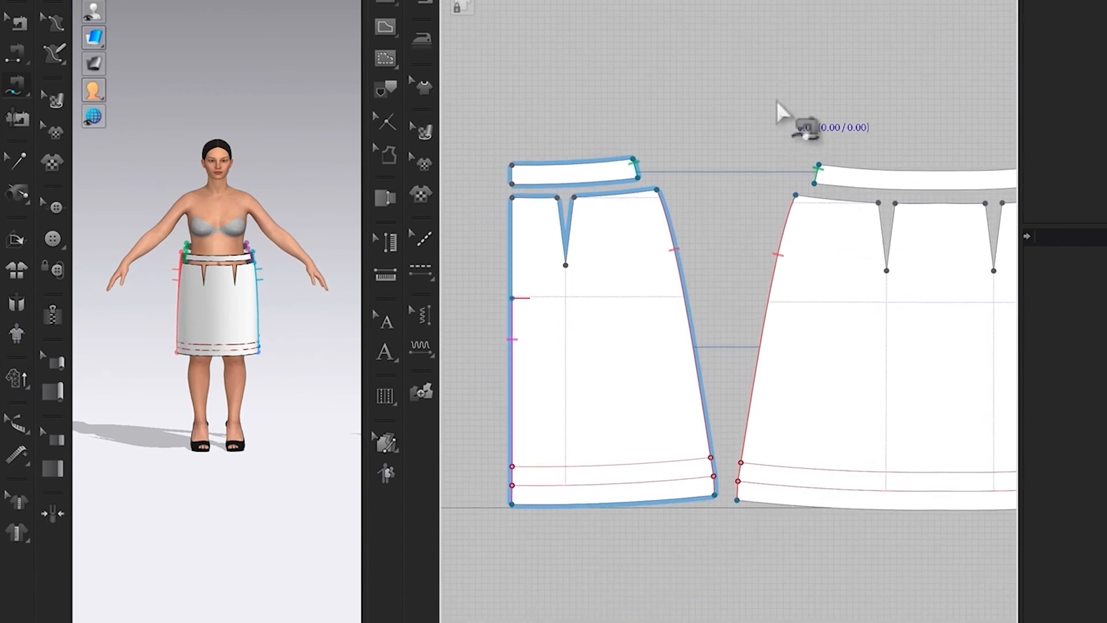
click(512, 184)
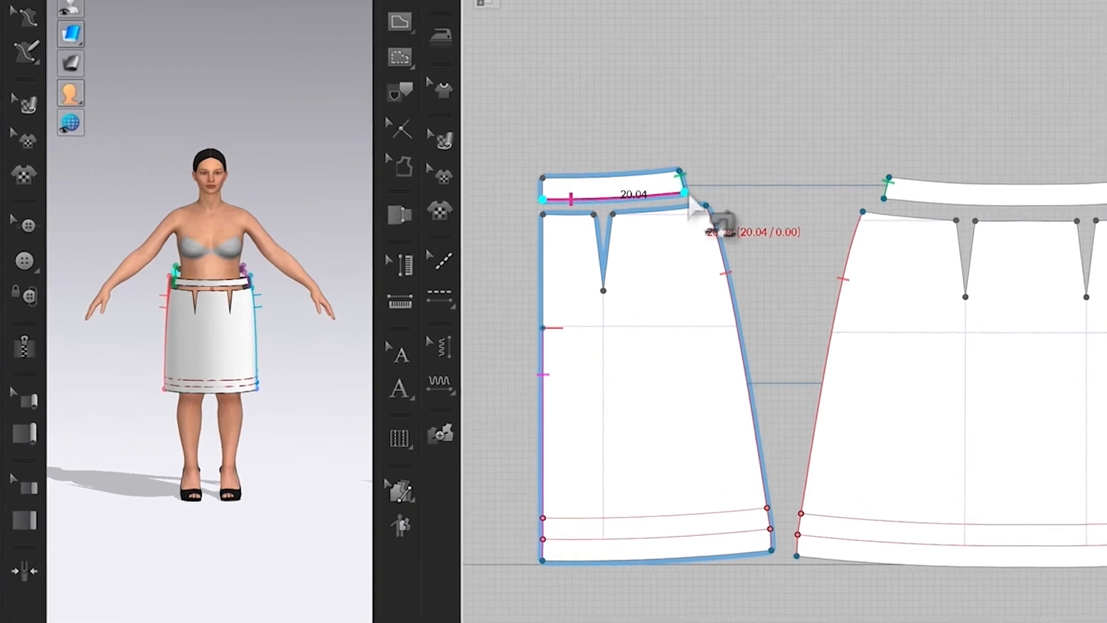
click(689, 201)
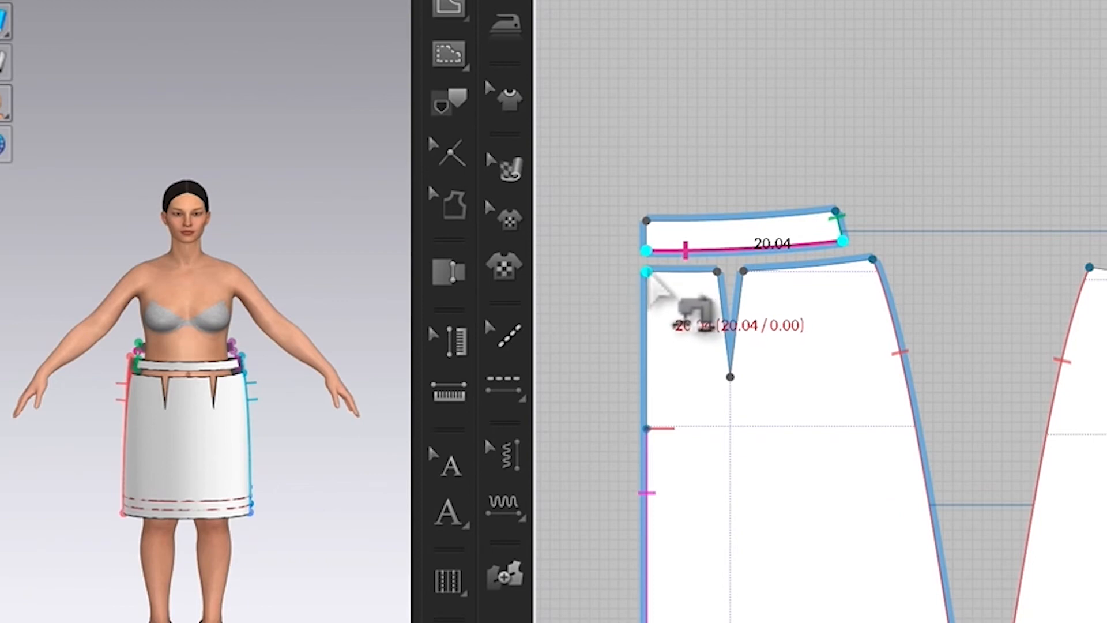
click(647, 272)
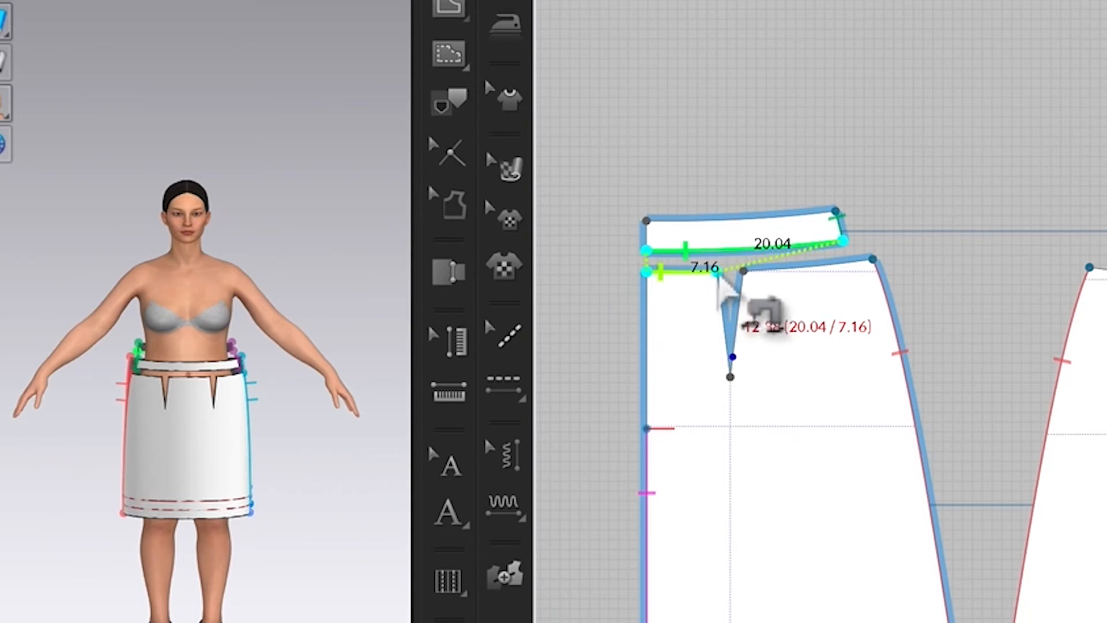
click(717, 273)
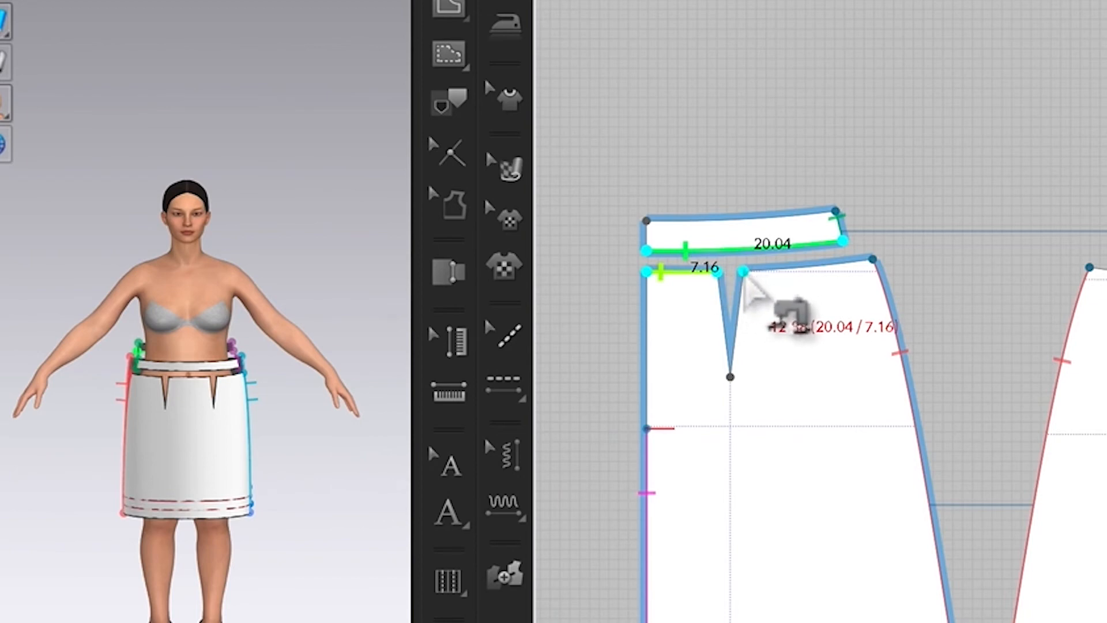
click(743, 273)
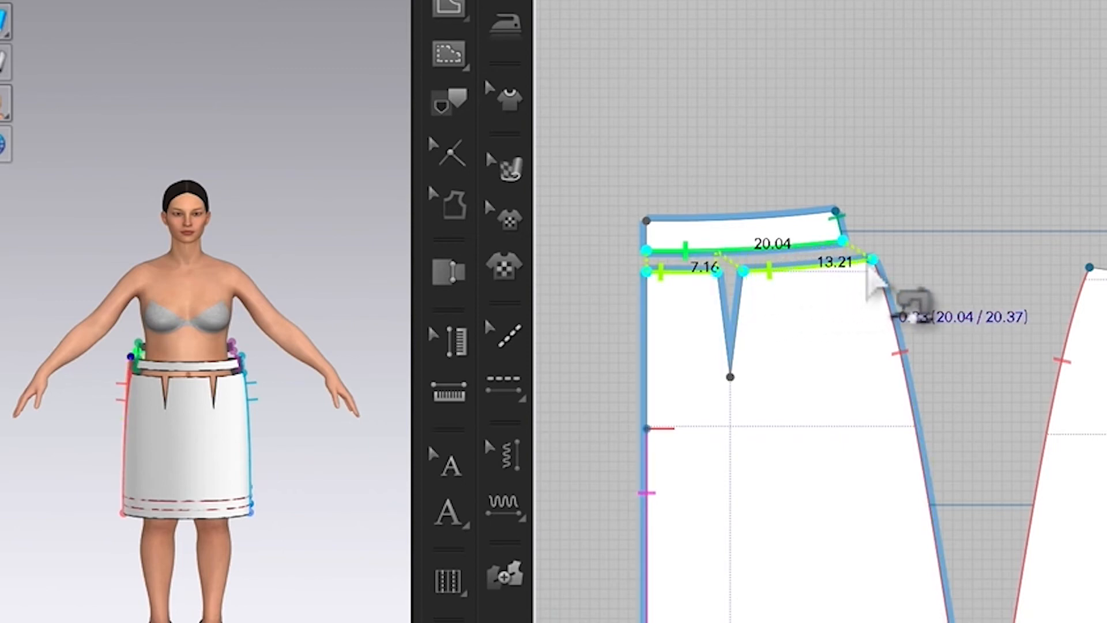
click(875, 263)
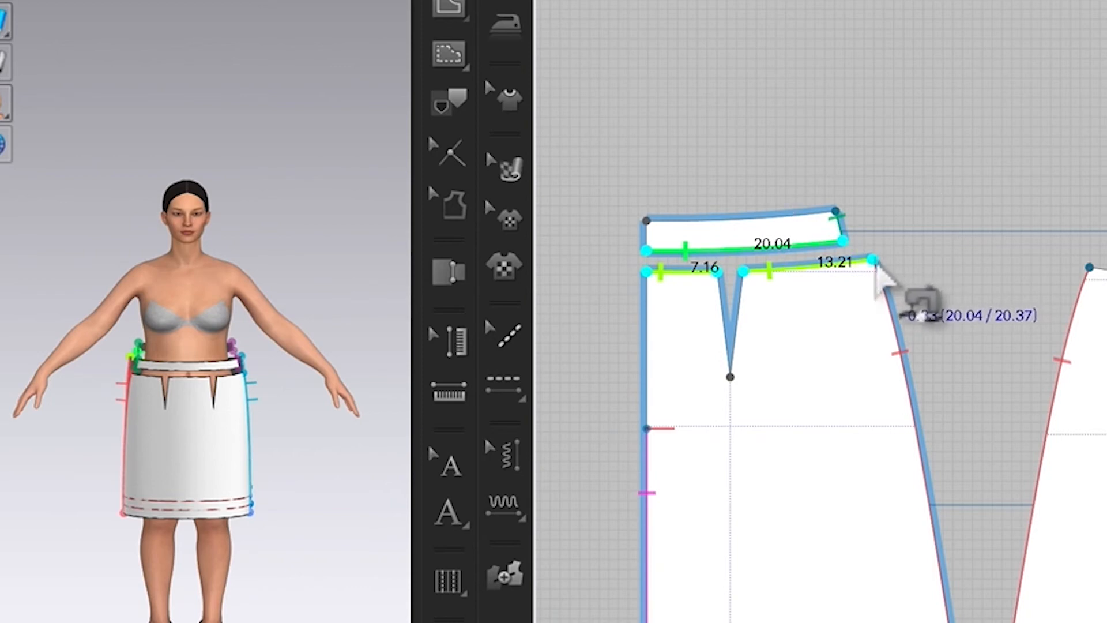
key(Return)
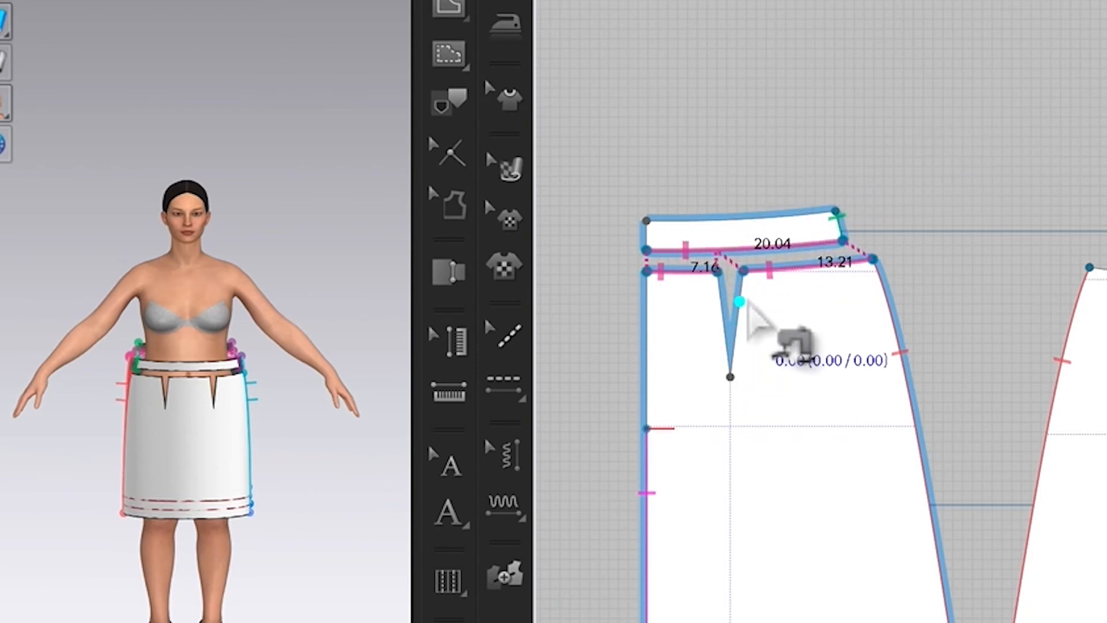
Sew the full waistband's lower edge to the full skirt's three waist segments, skipping both dart openings
scroll(747, 305, up, 4)
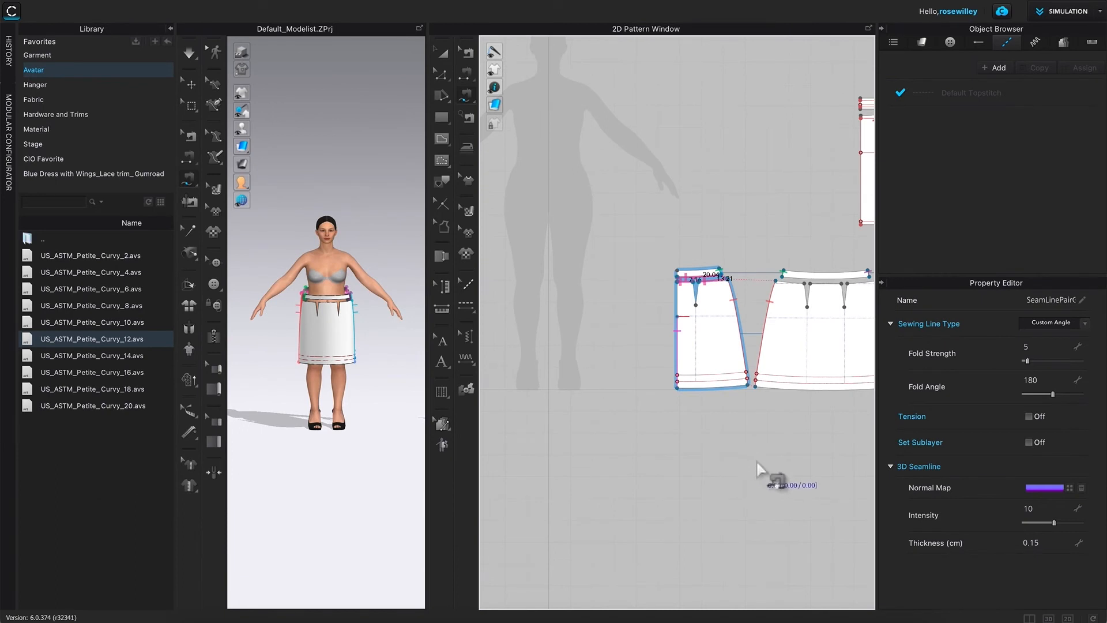
middle_drag(815, 452, 671, 424)
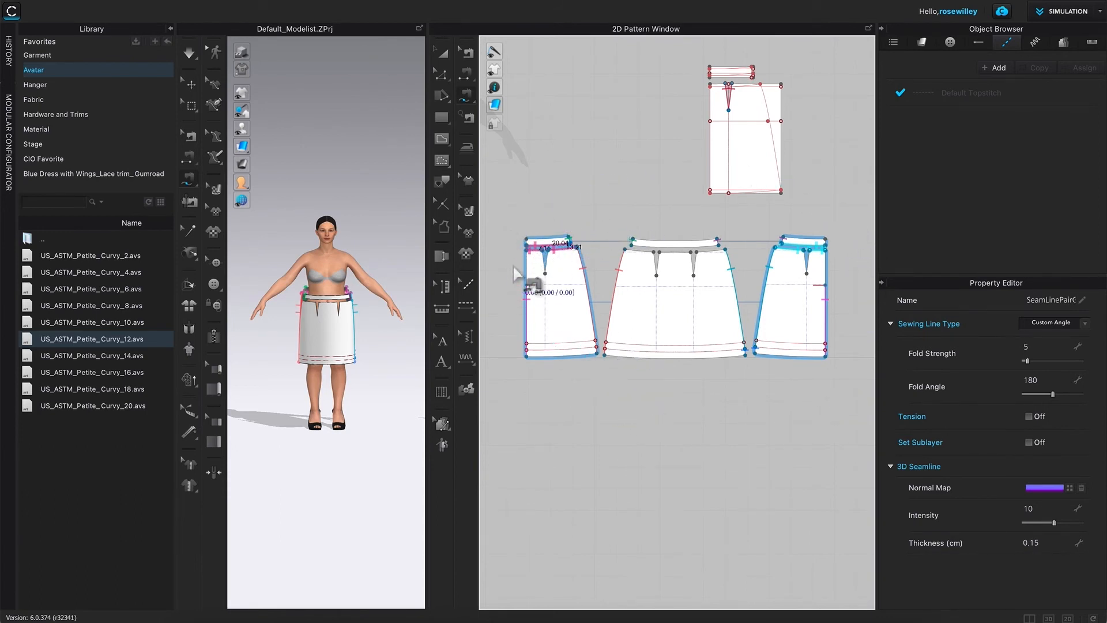
click(521, 237)
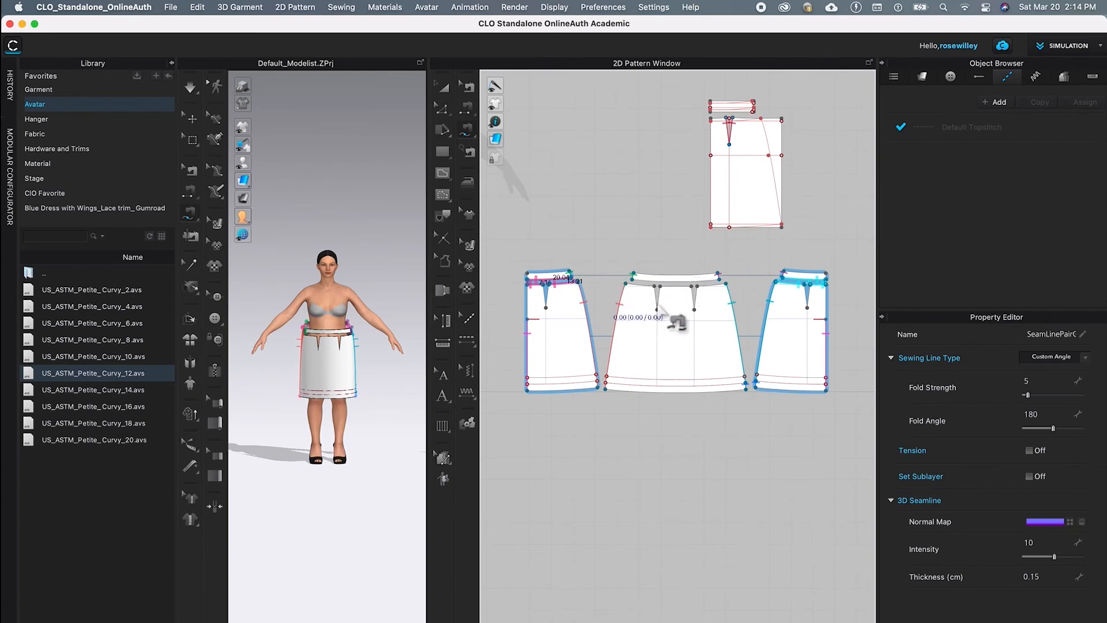
scroll(686, 314, up, 3)
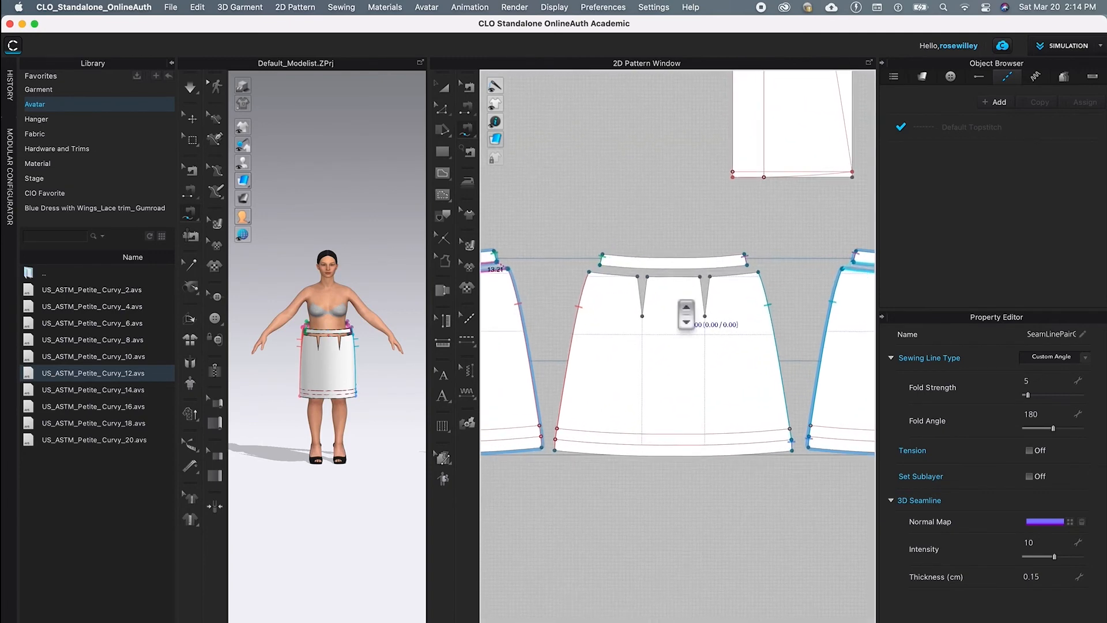
scroll(685, 314, up, 5)
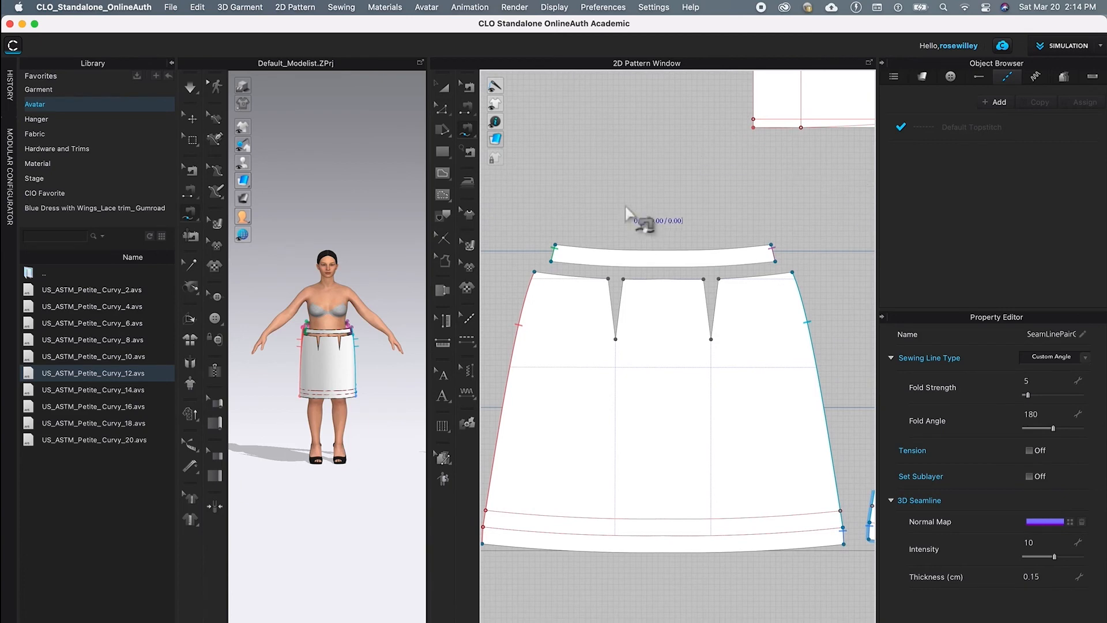
click(551, 263)
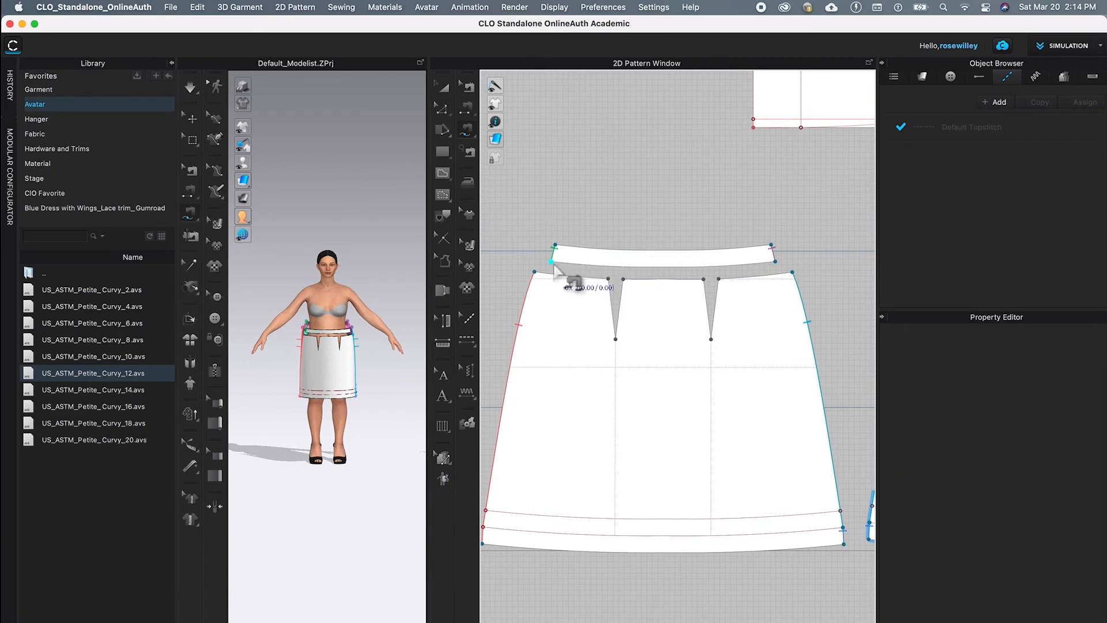
click(775, 262)
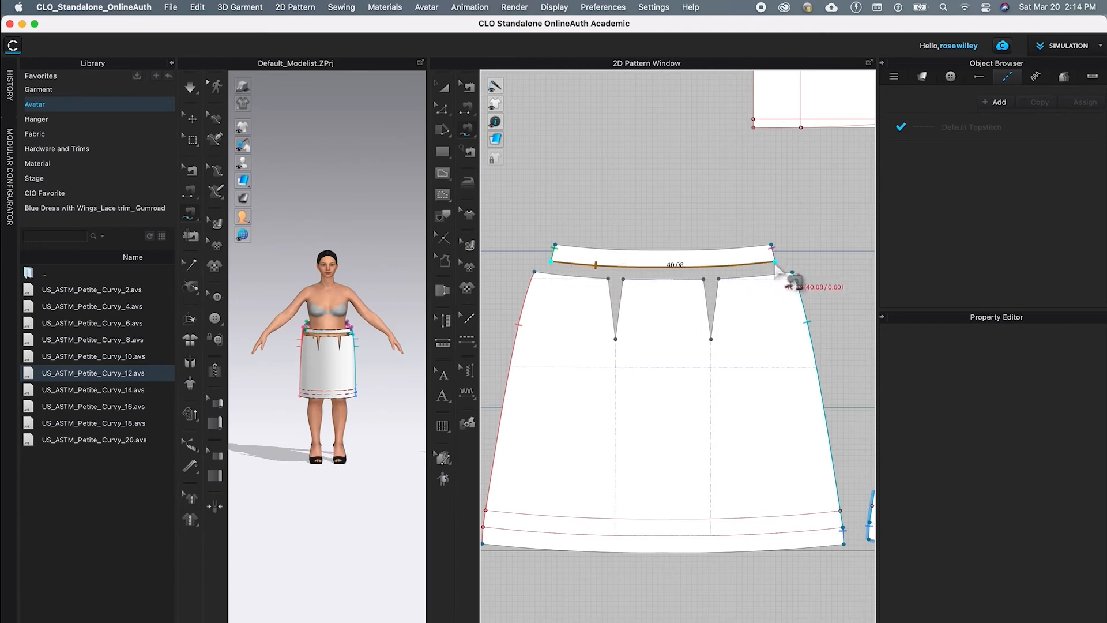
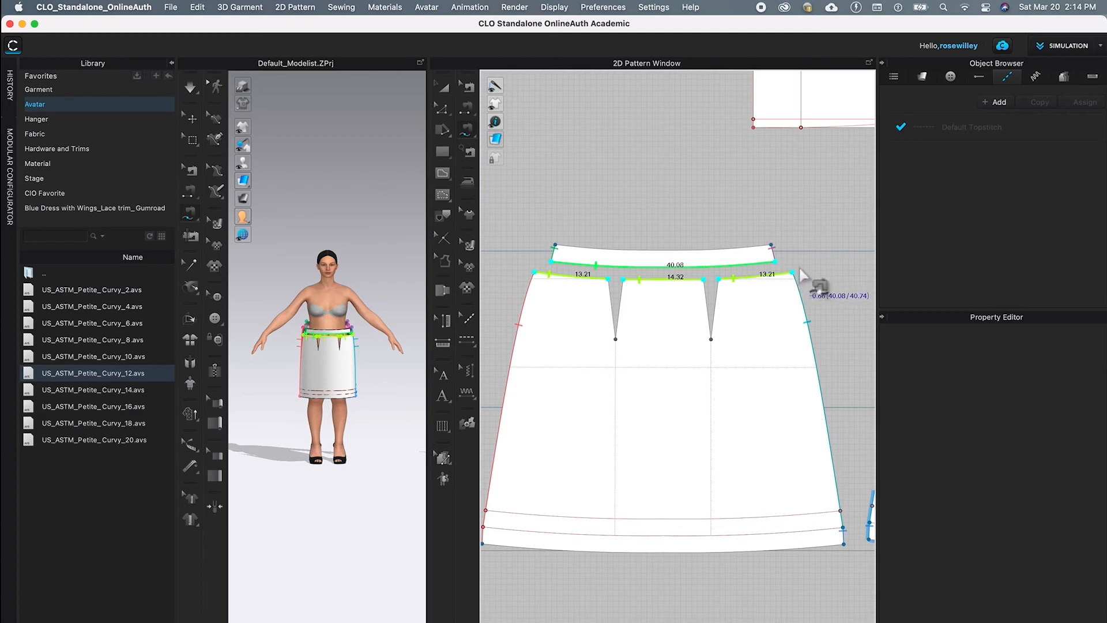
shift+click(779, 275)
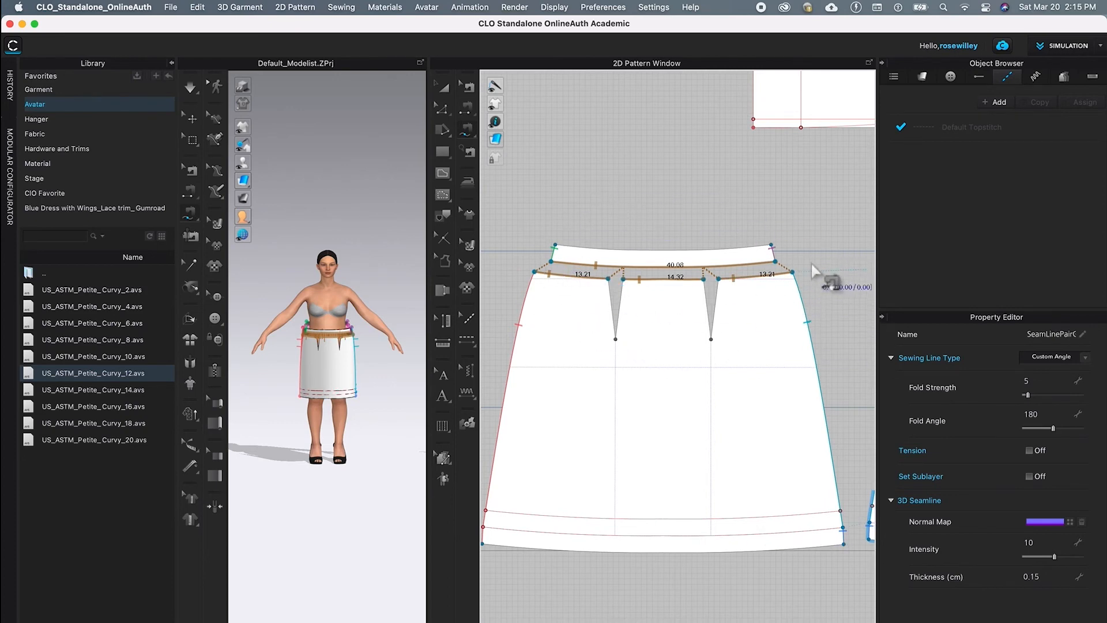
Close both waist darts on the full skirt by sewing each dart's two legs together with Segment Sewing
scroll(719, 322, up, 2)
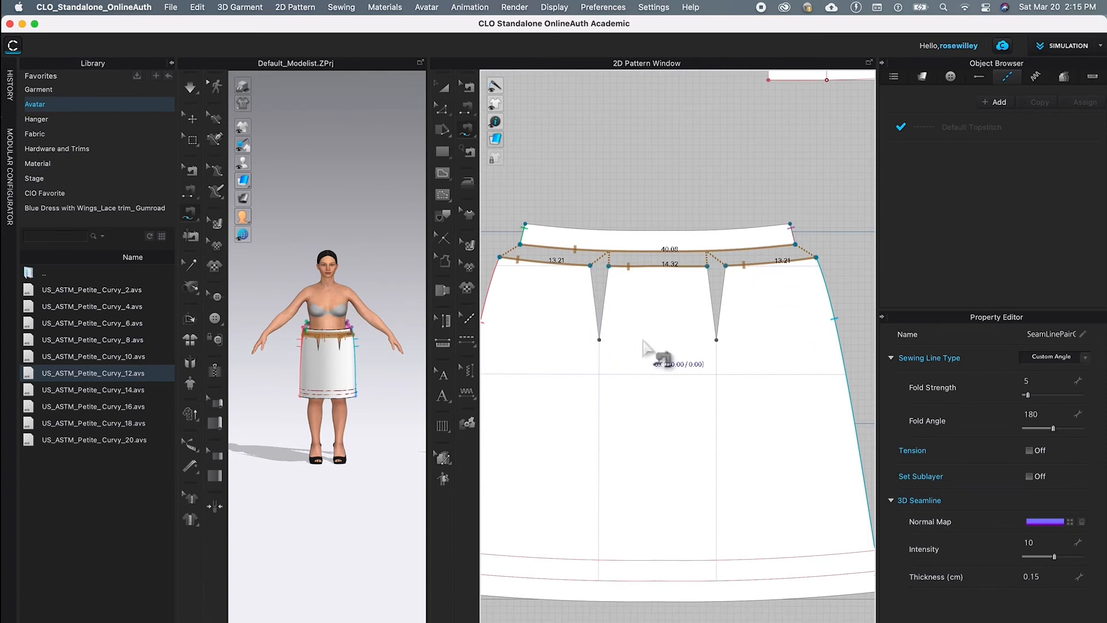
key(n)
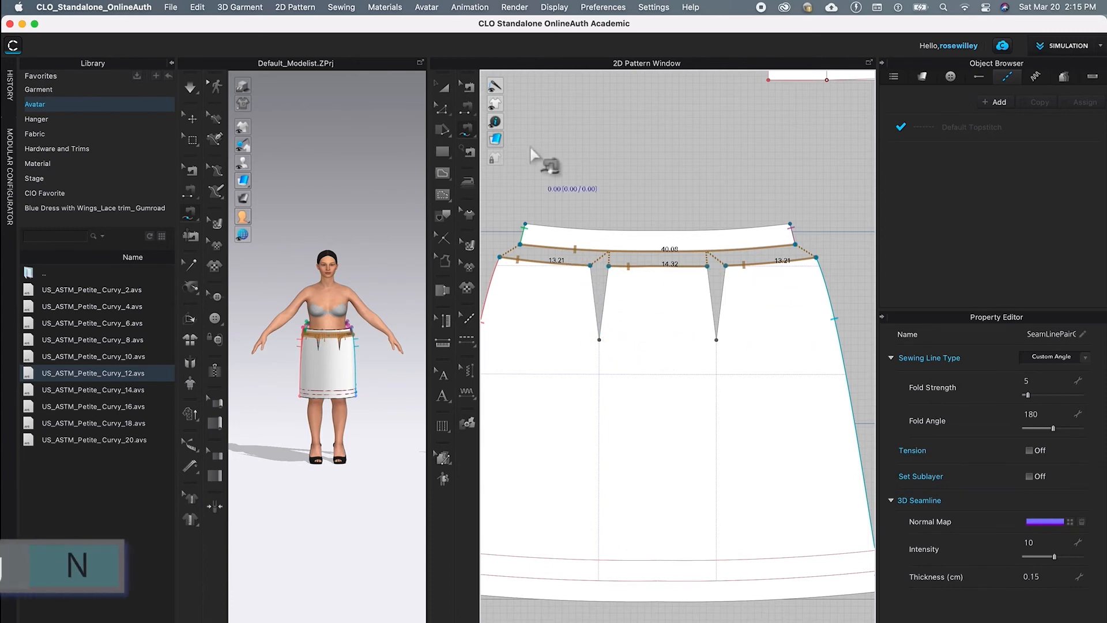
click(469, 113)
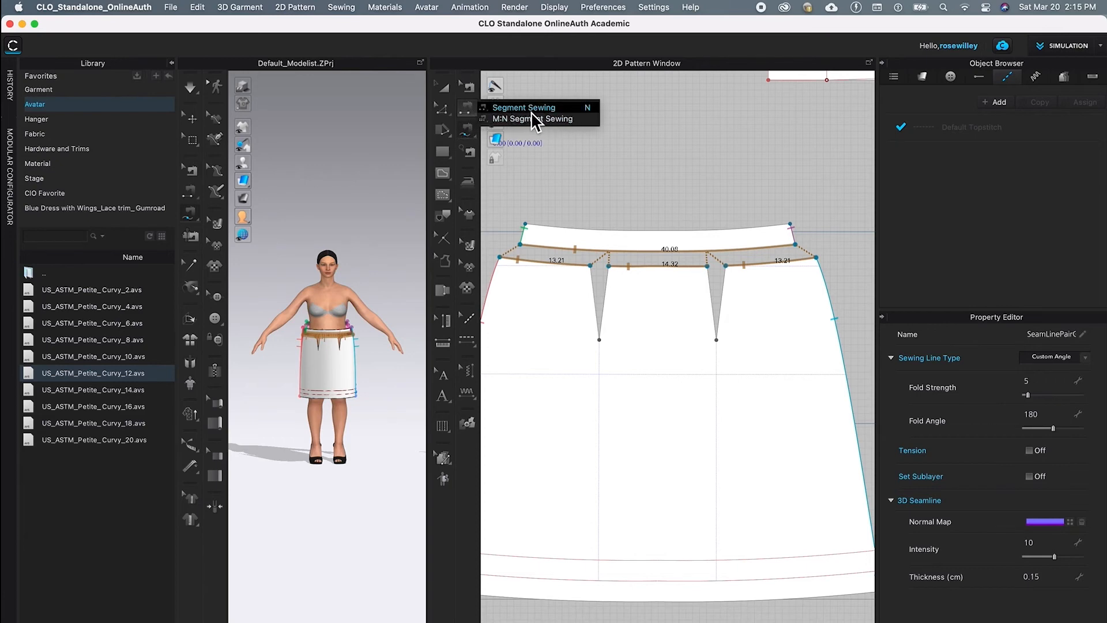
click(571, 118)
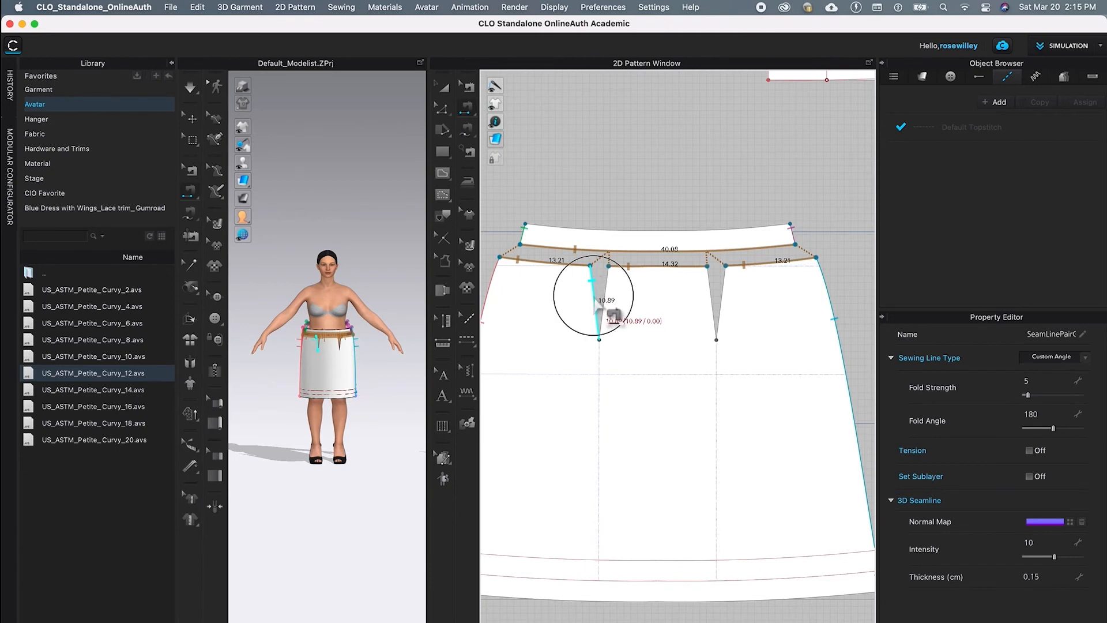
click(590, 310)
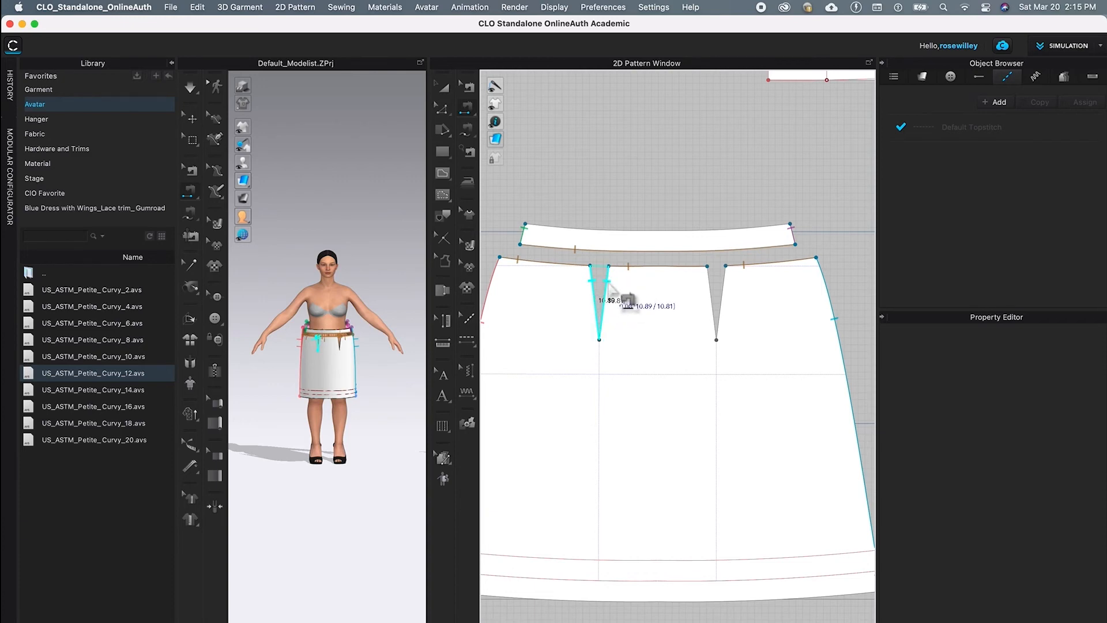
click(608, 284)
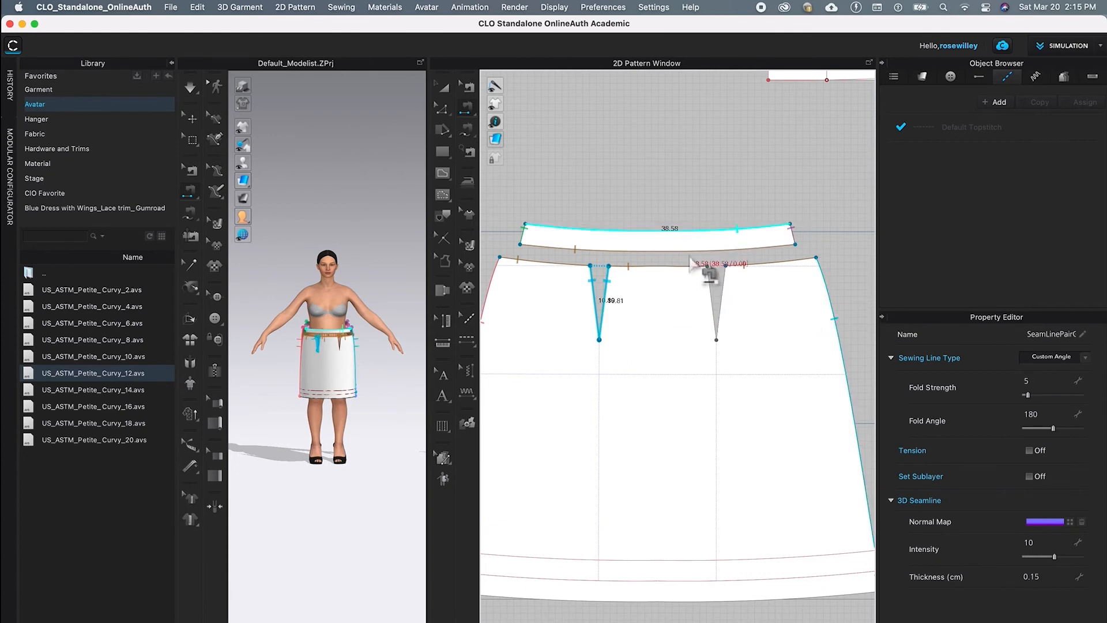
click(713, 291)
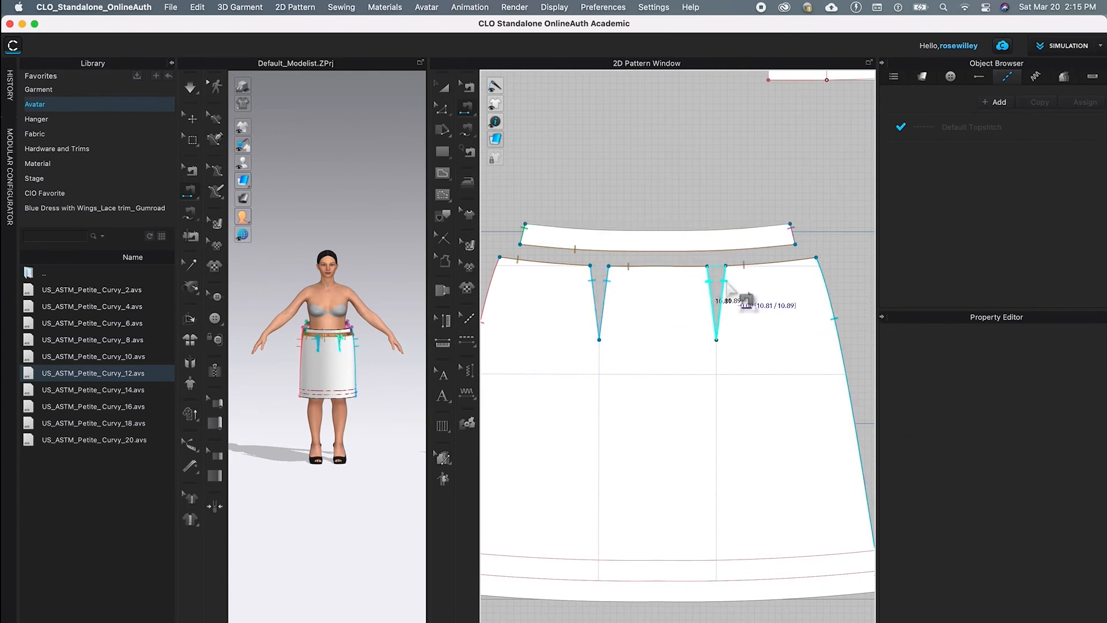
click(725, 283)
Close the half-skirt's waist dart by sewing its two legs together with Segment Sewing
scroll(775, 213, down, 3)
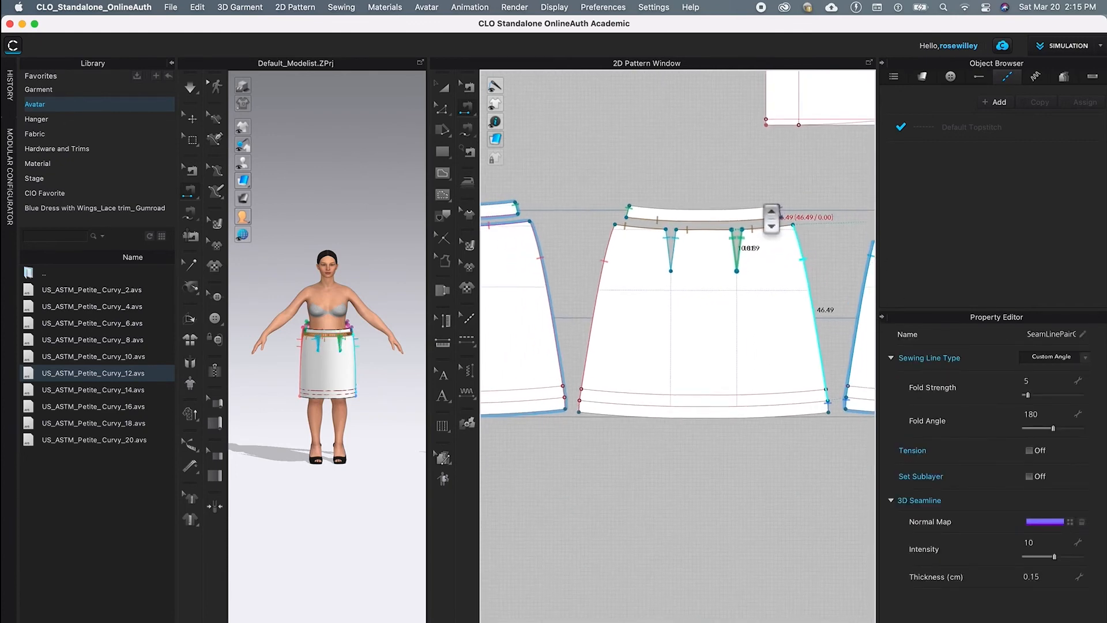
scroll(766, 216, down, 3)
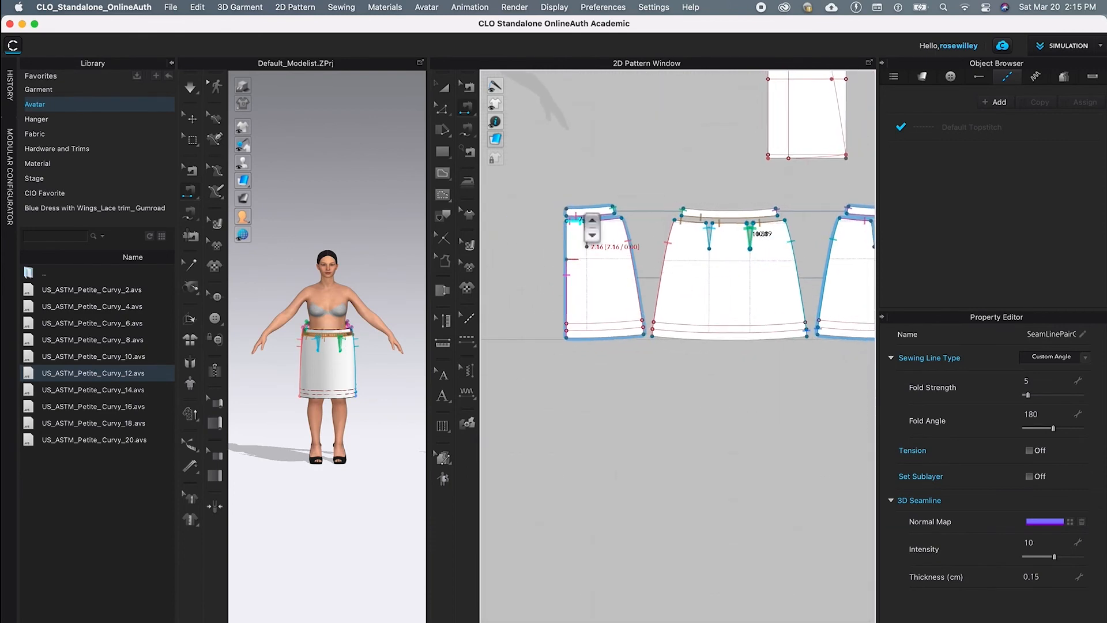
scroll(611, 236, up, 3)
scroll(609, 237, up, 5)
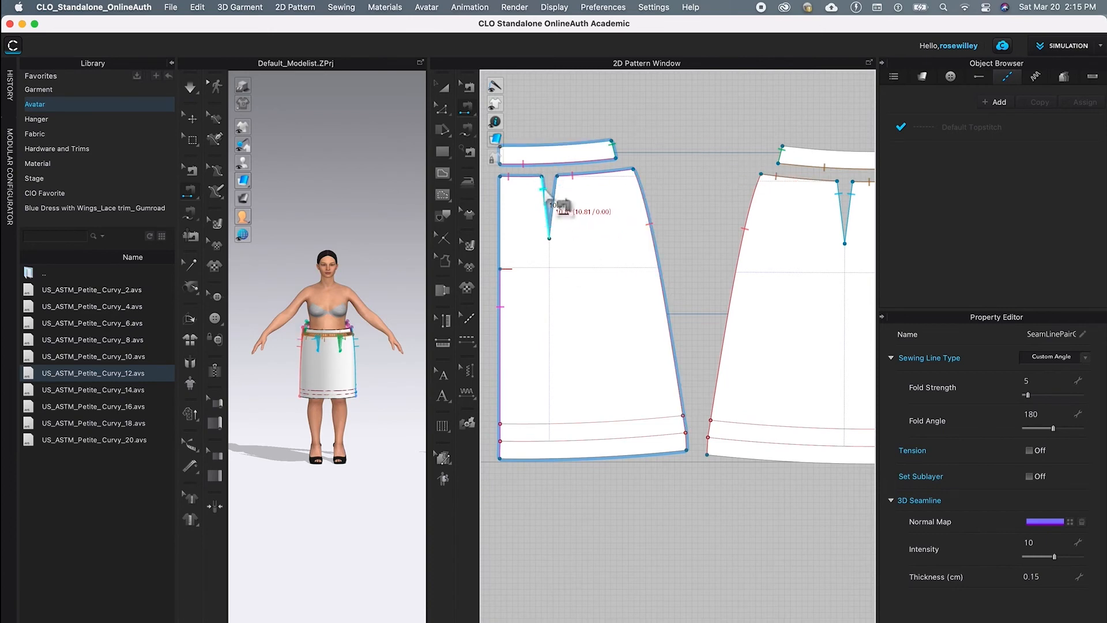
click(555, 200)
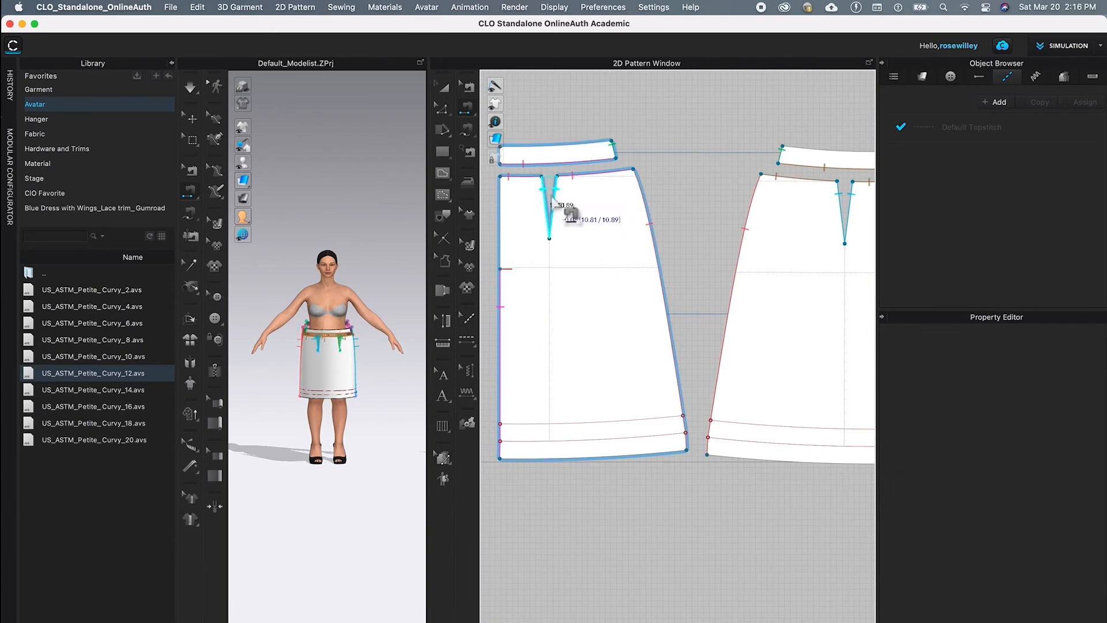
click(571, 205)
scroll(734, 296, down, 3)
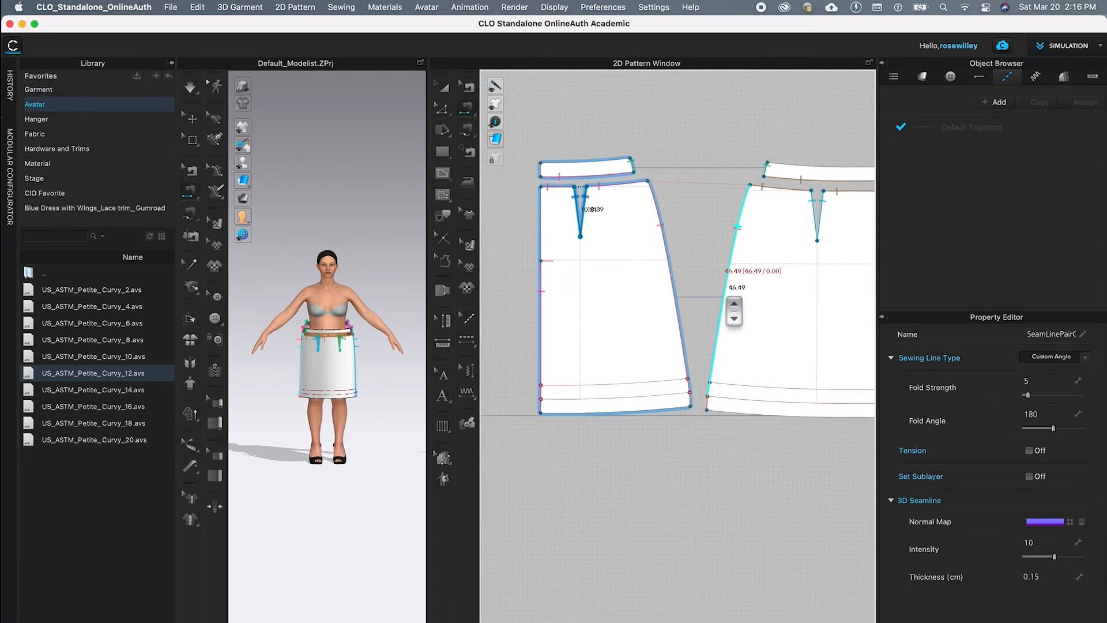
Sew the half-skirt's upper internal hem line to its bottom edge with Segment Sewing
scroll(760, 351, down, 3)
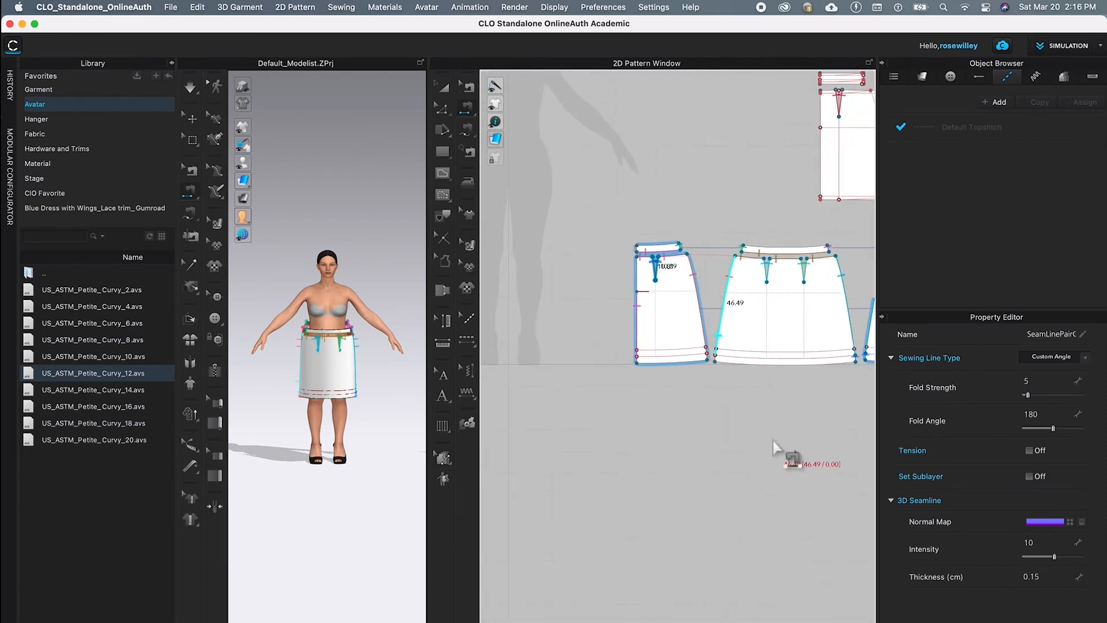
middle_drag(779, 457, 644, 429)
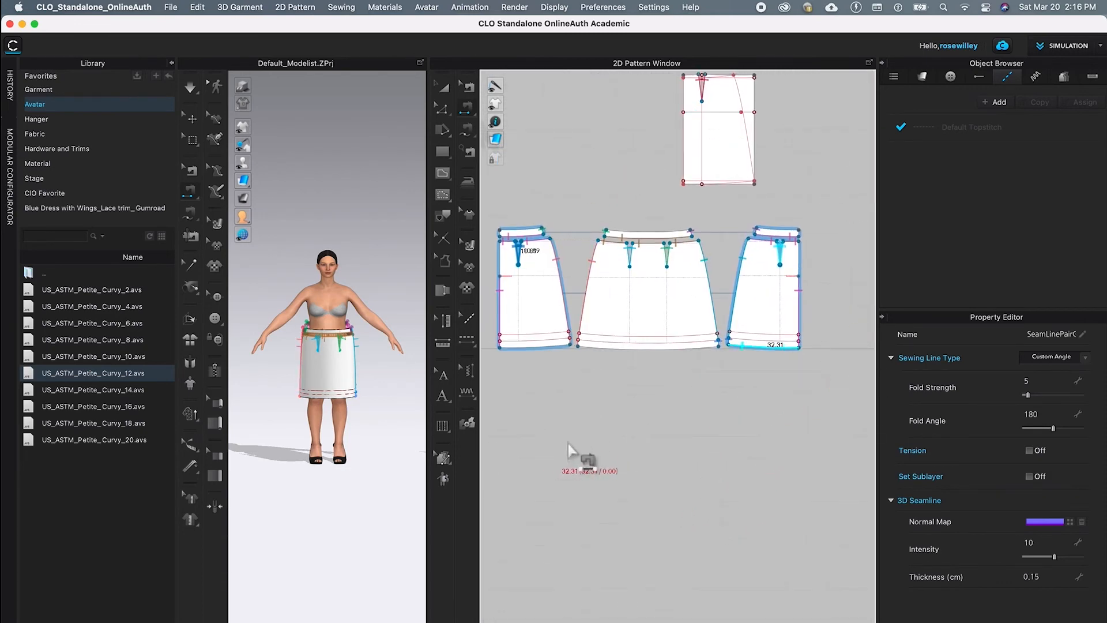
click(523, 350)
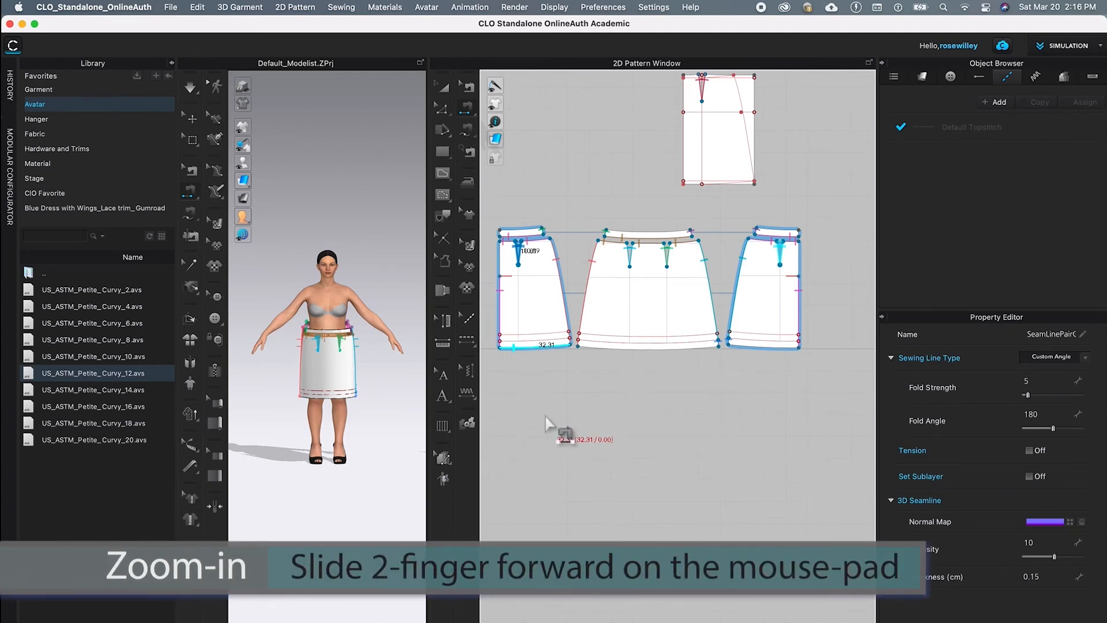
scroll(547, 417, up, 3)
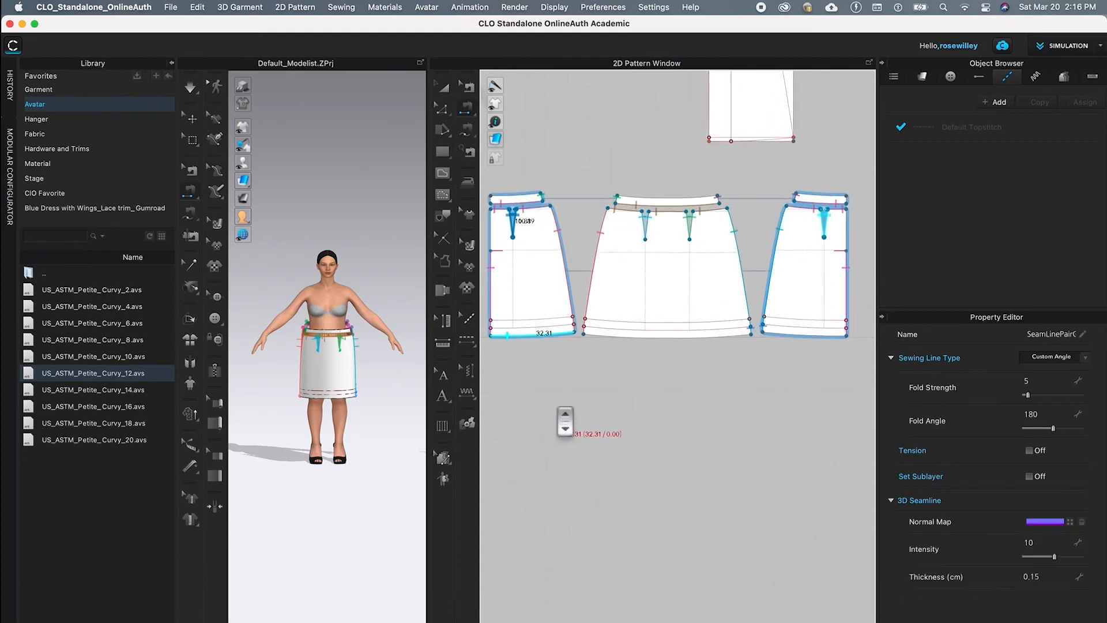
scroll(565, 423, up, 3)
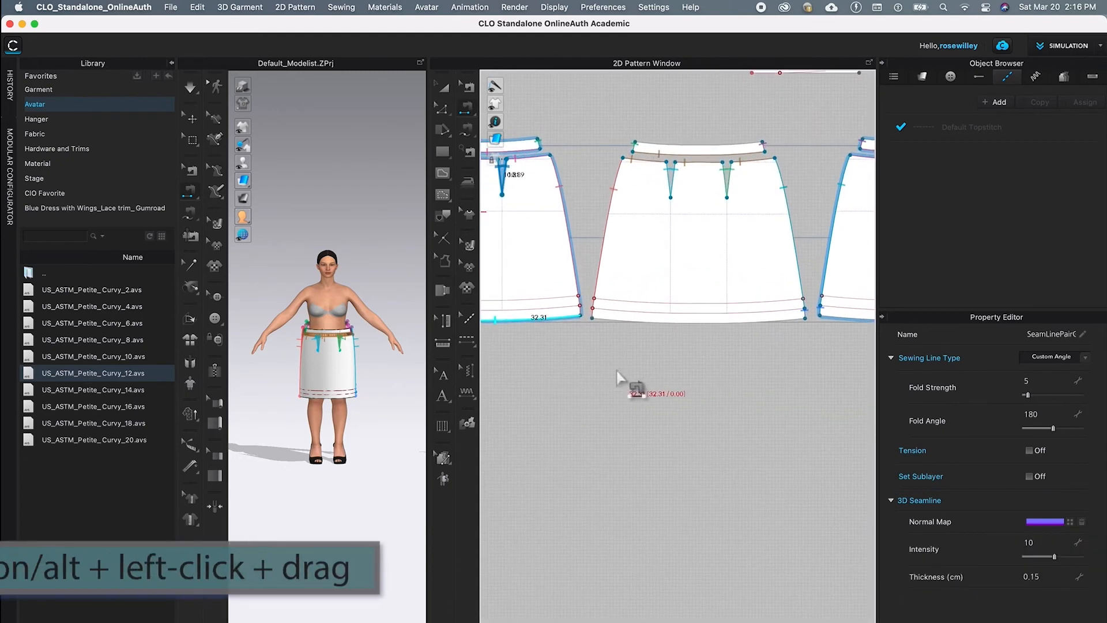
alt+drag(537, 368, 638, 410)
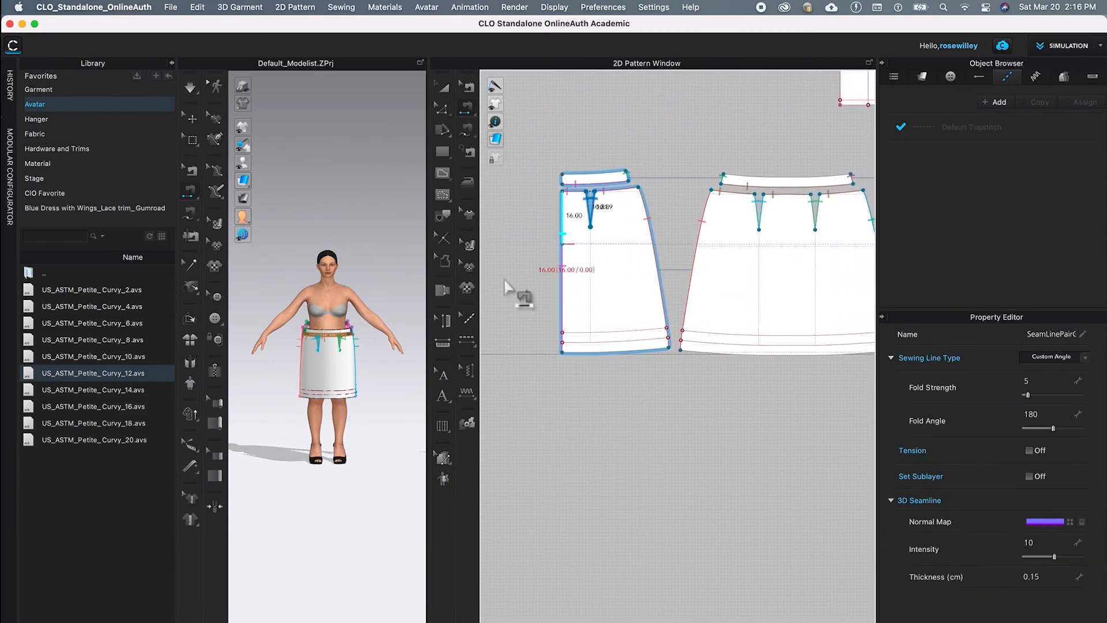
key(n)
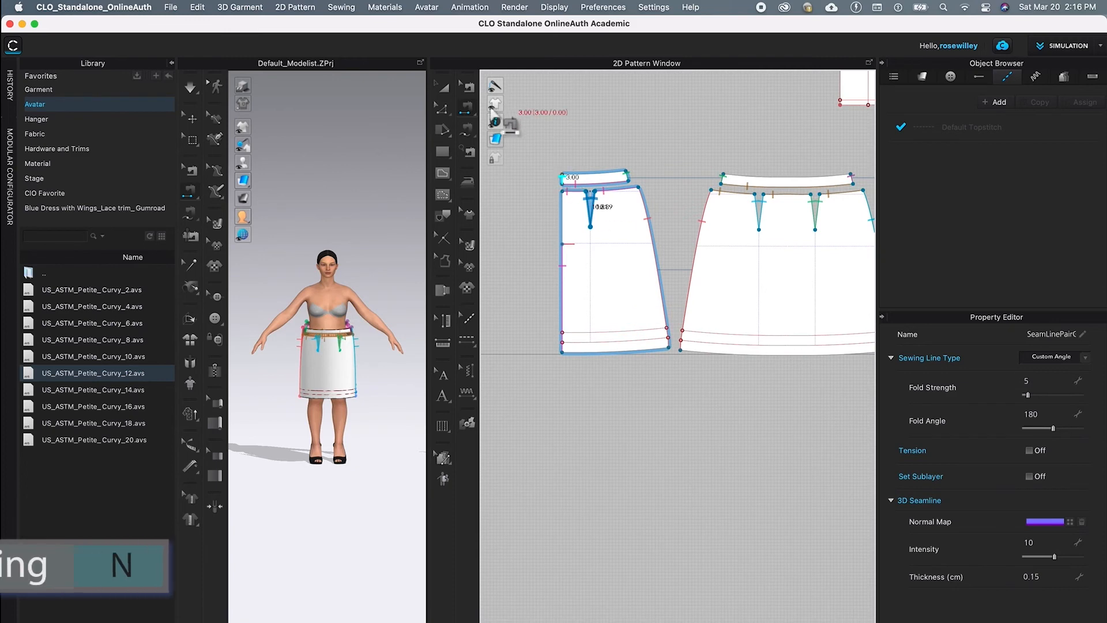
click(464, 109)
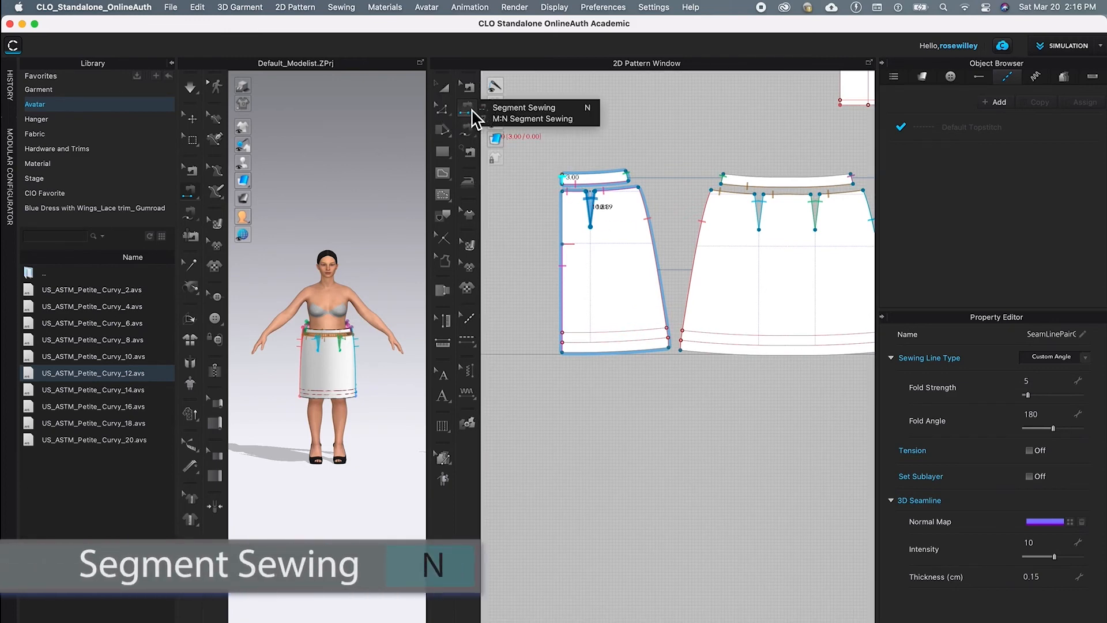
click(470, 110)
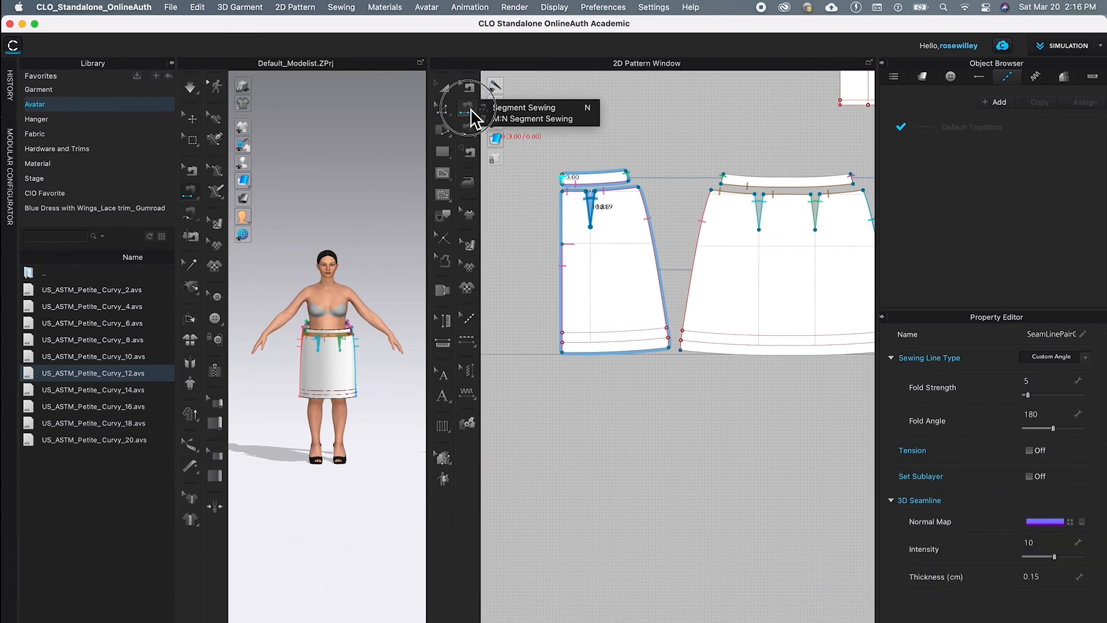
click(564, 109)
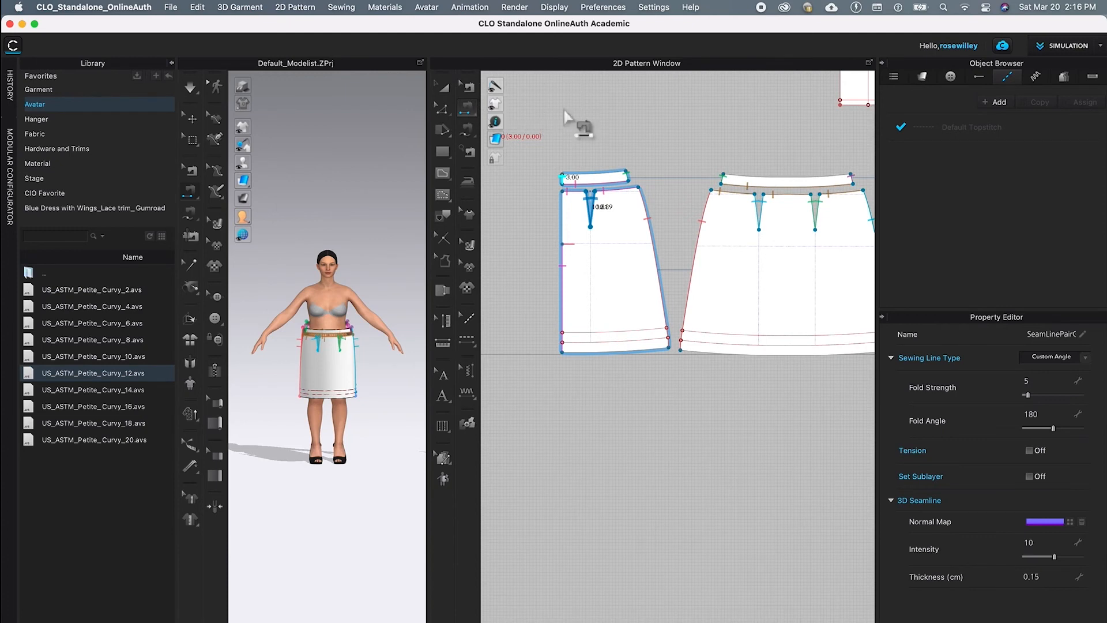
click(591, 340)
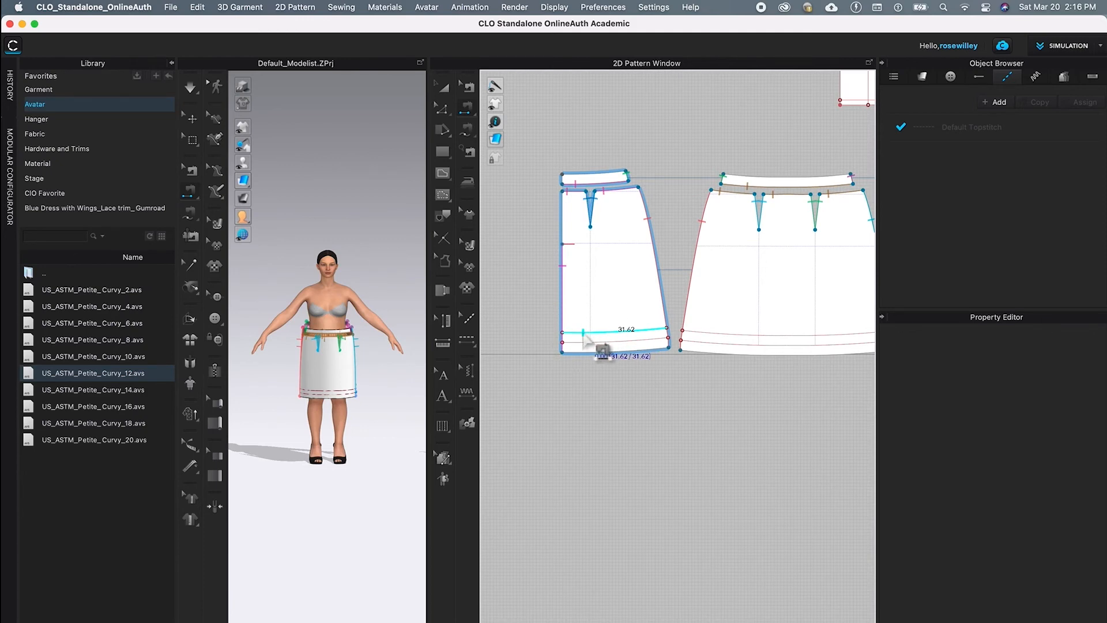
click(597, 367)
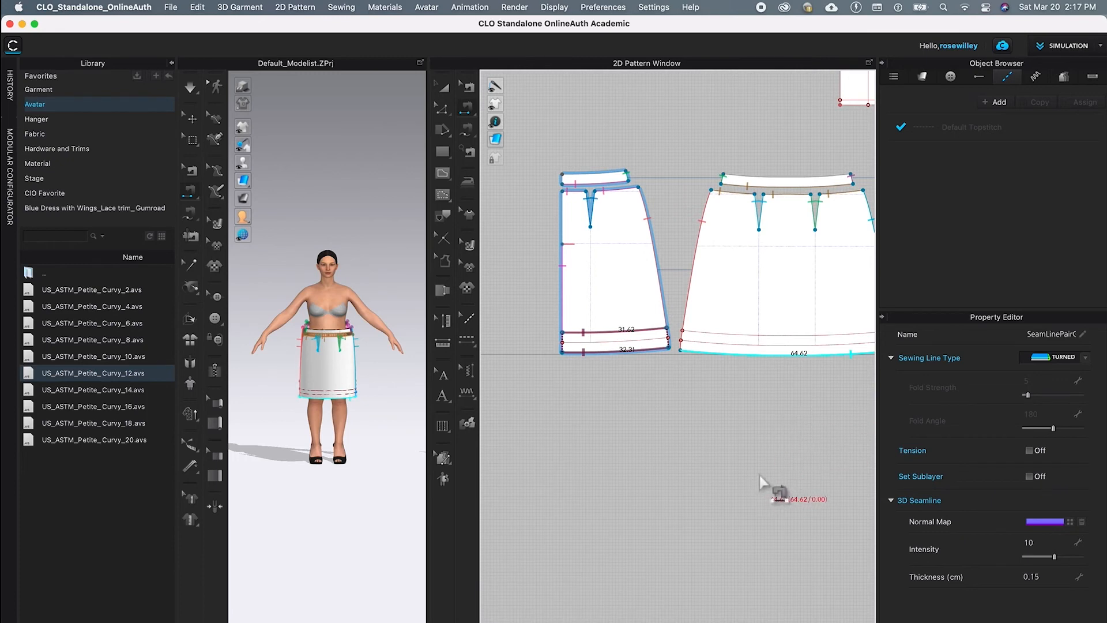
Sew the full skirt's upper internal hem line to its bottom edge with Segment Sewing
right_drag(775, 442, 732, 424)
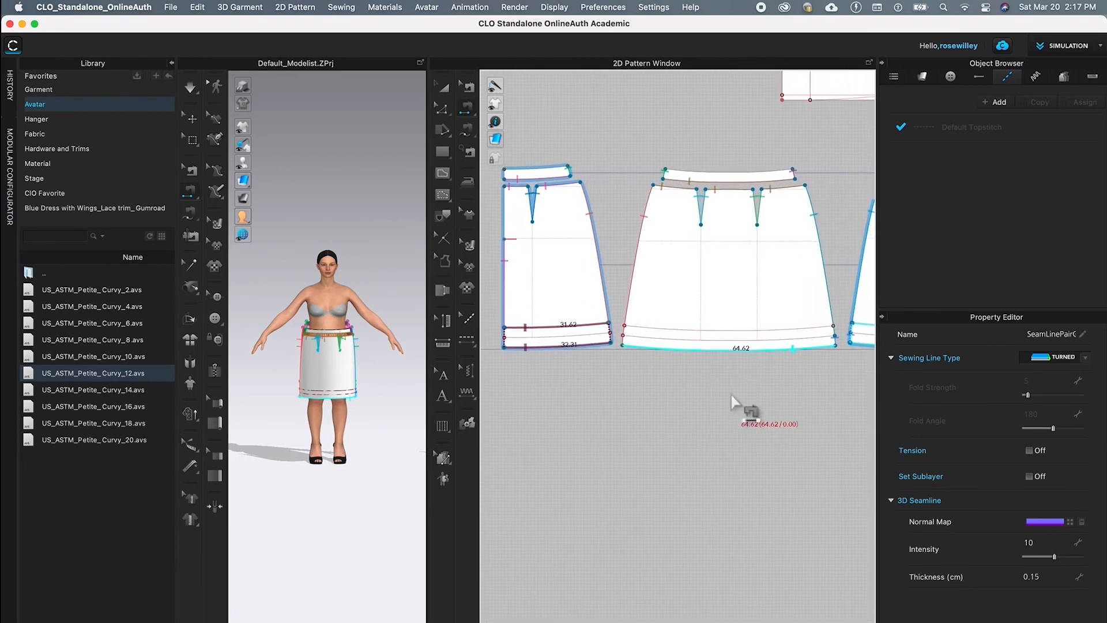
click(676, 334)
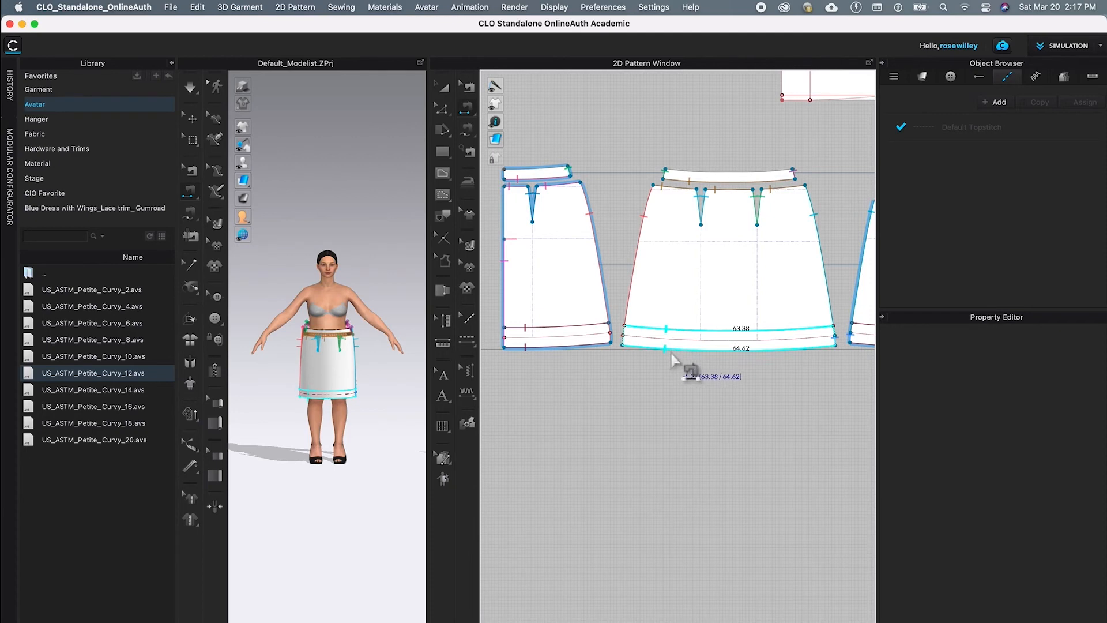
click(672, 356)
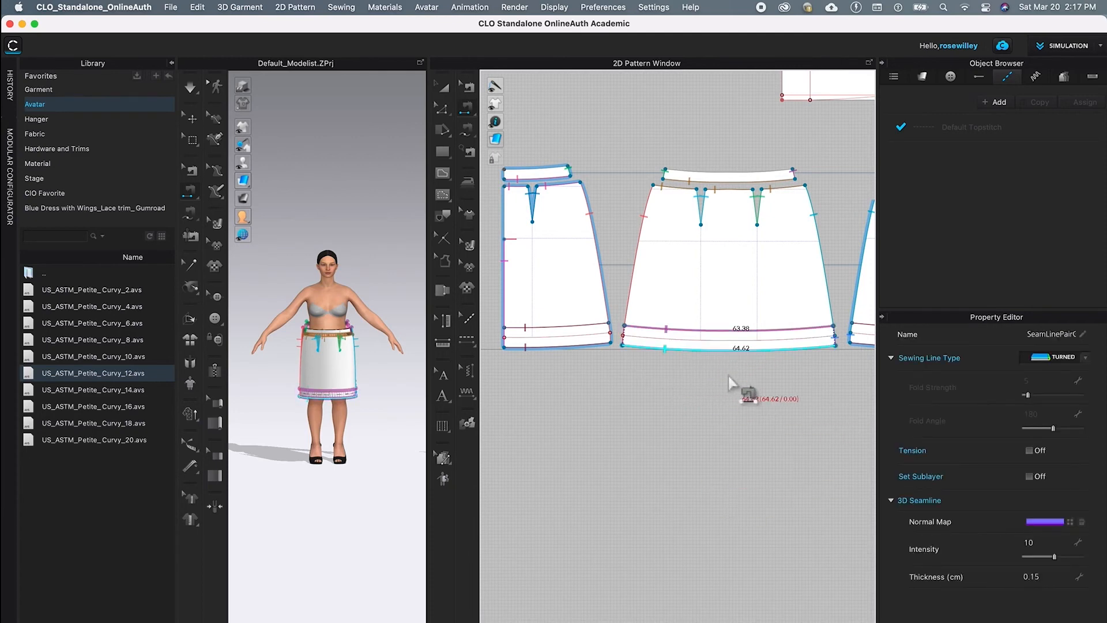
Examine the hem seams on the full skirt and both half-skirts using Edit Sewing
middle_drag(759, 448, 663, 448)
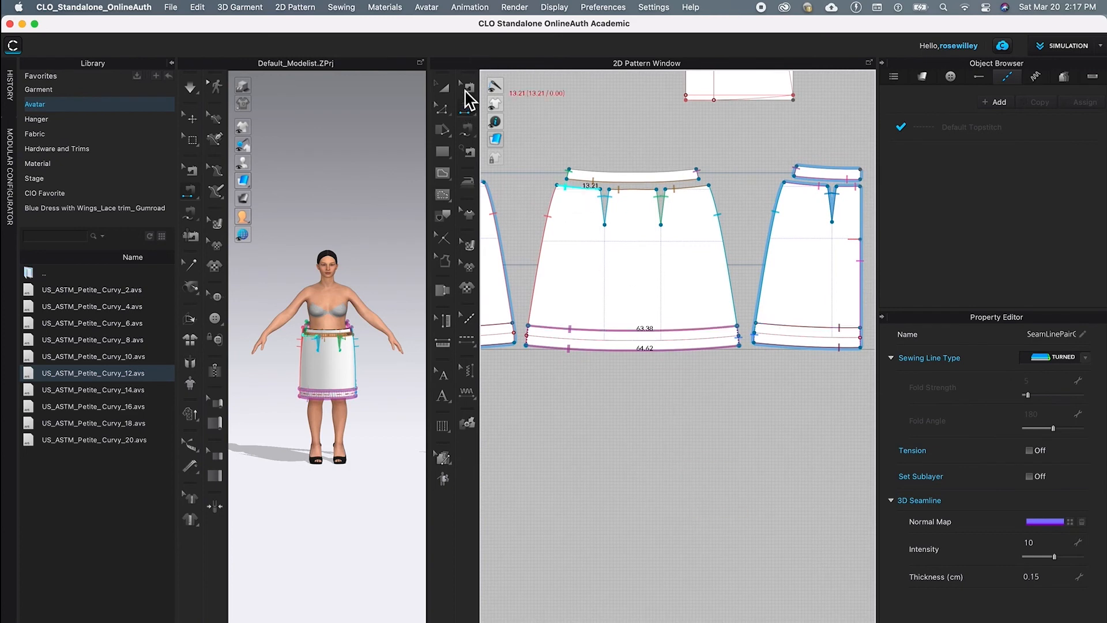
click(470, 87)
click(748, 384)
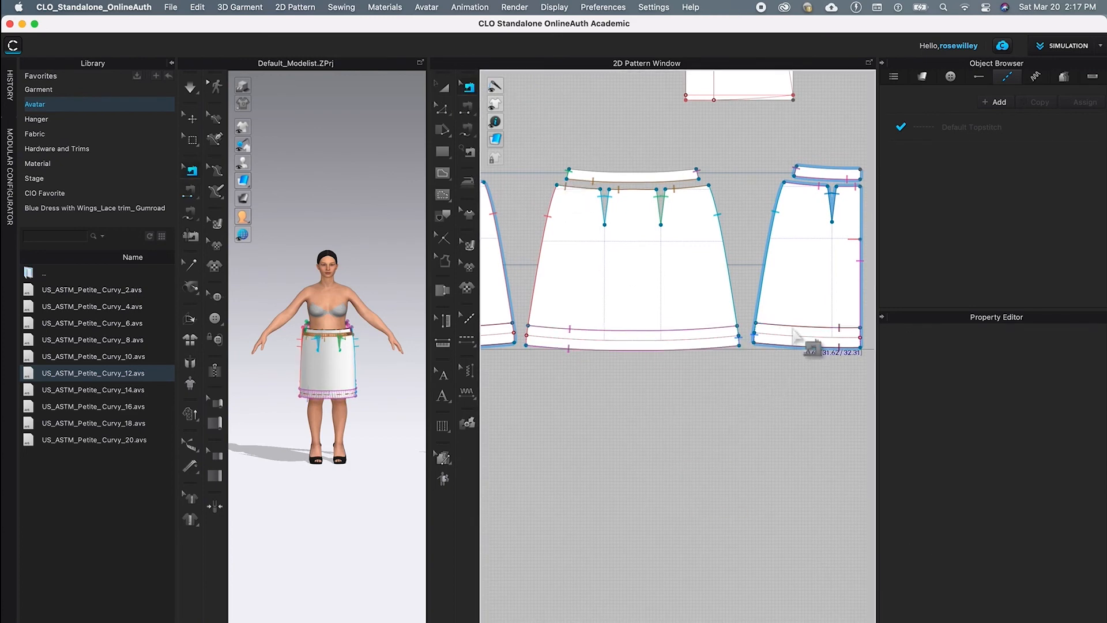
click(802, 335)
click(801, 372)
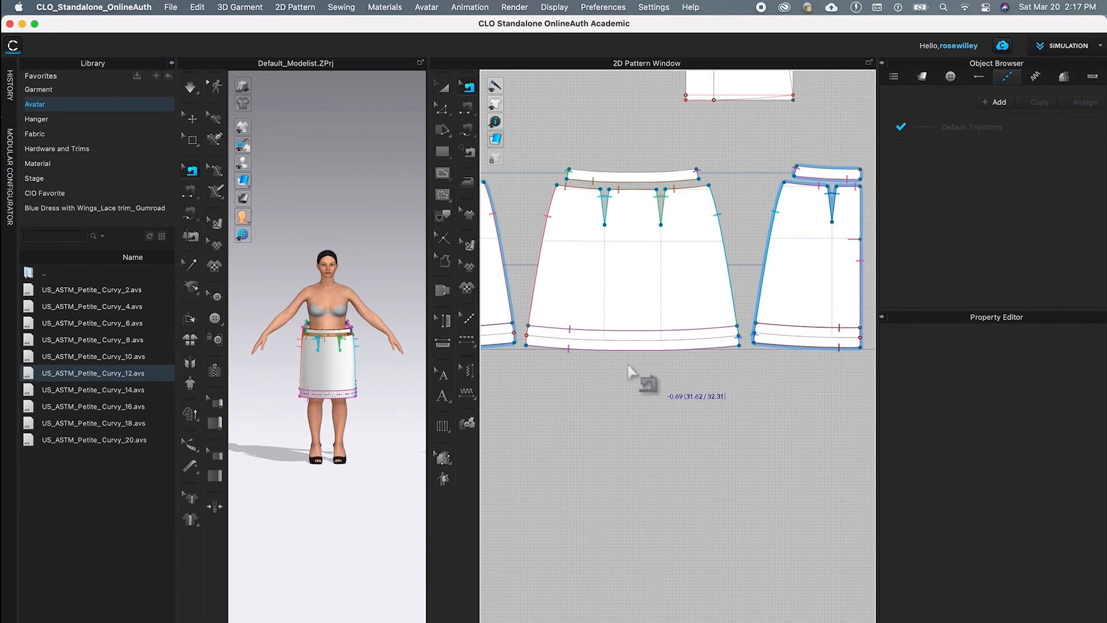
middle_drag(576, 438, 637, 440)
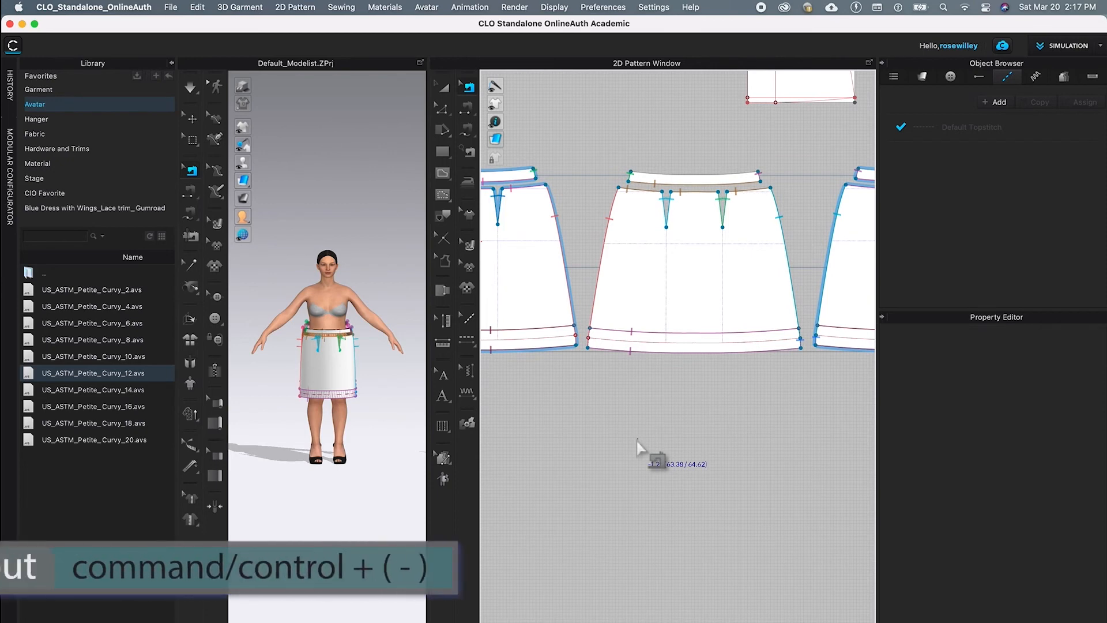
key(super+minus)
key(super+minus)
drag(653, 410, 271, 526)
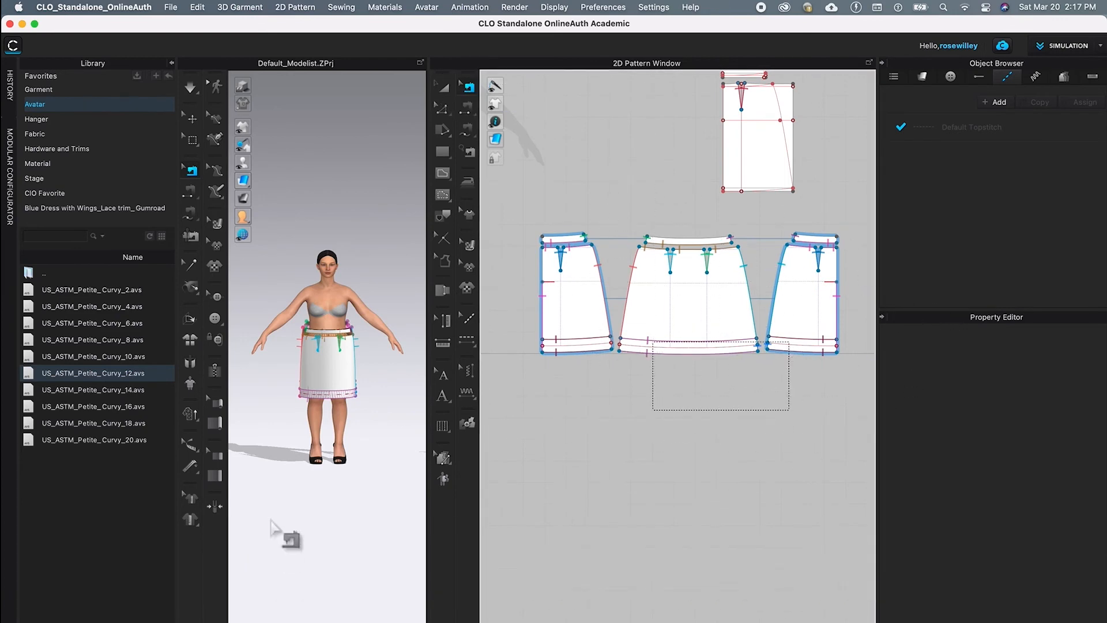
Simulate the sewn skirt so it drapes on the avatar, and widen the 3D window for a closer view
click(191, 87)
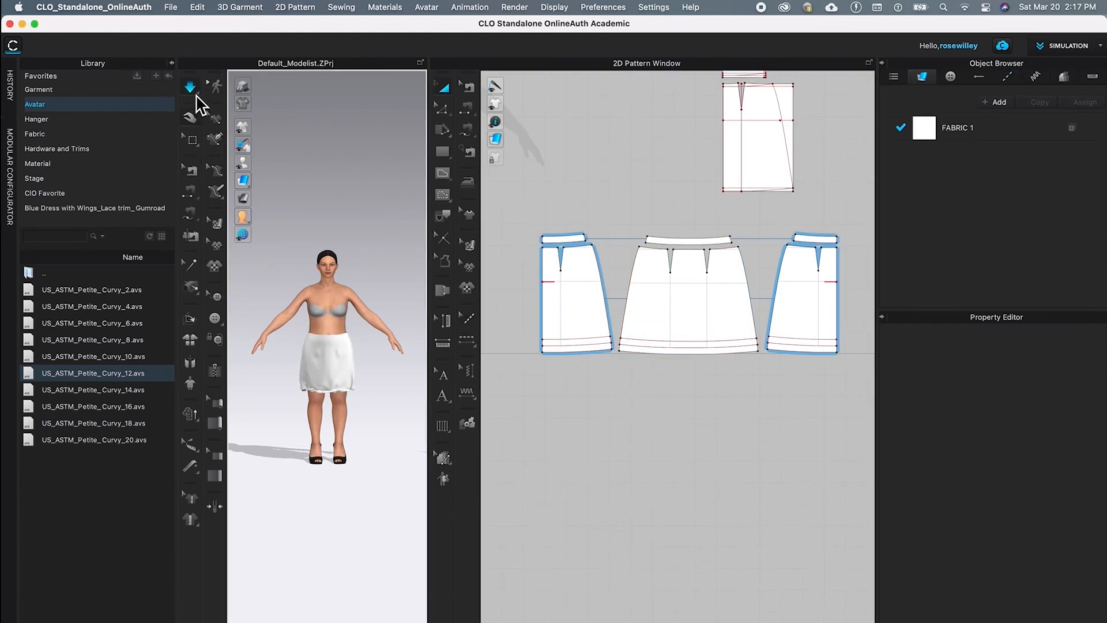
click(196, 95)
scroll(340, 316, up, 10)
scroll(365, 527, down, 2)
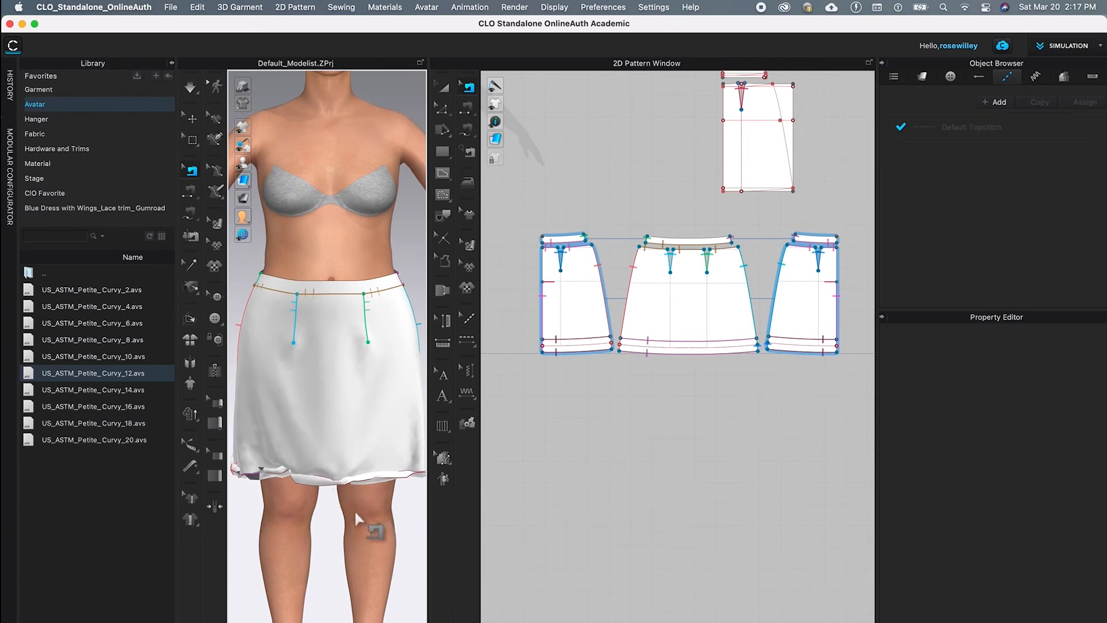
key(space)
drag(429, 503, 593, 493)
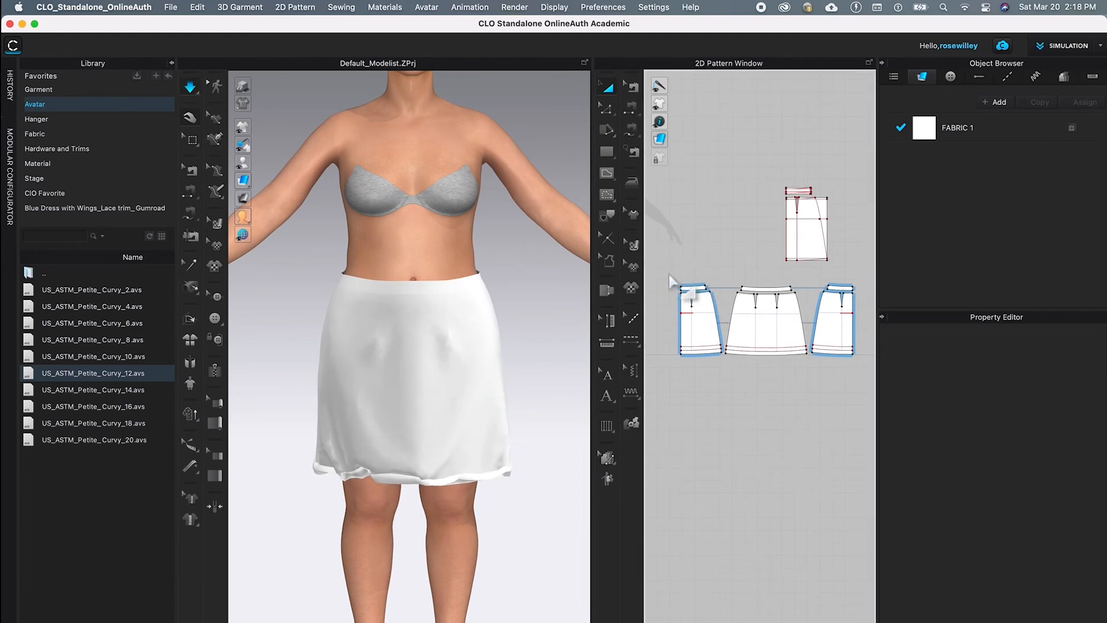
Apply Strengthen to all the skirt and waistband pieces of the sewn skirt together
drag(665, 277, 873, 374)
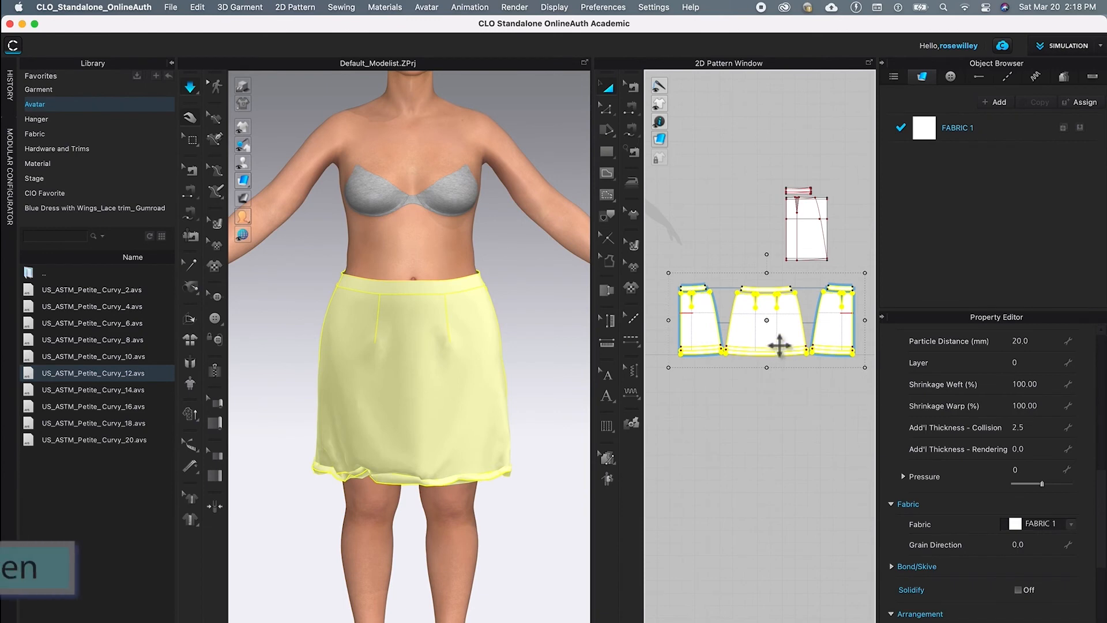
right_click(749, 330)
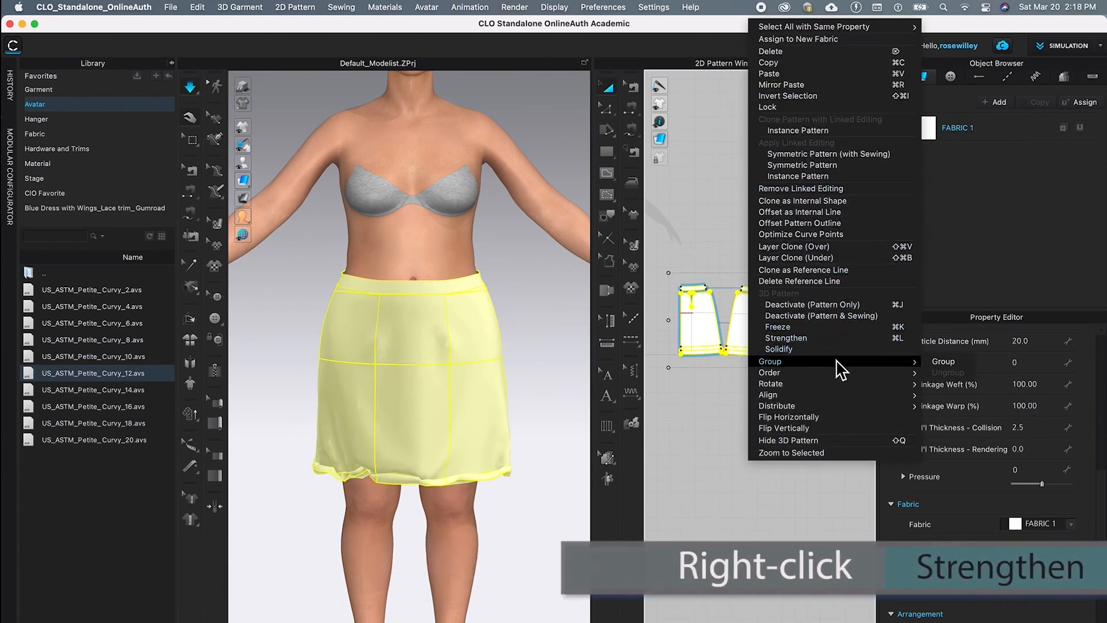
click(805, 339)
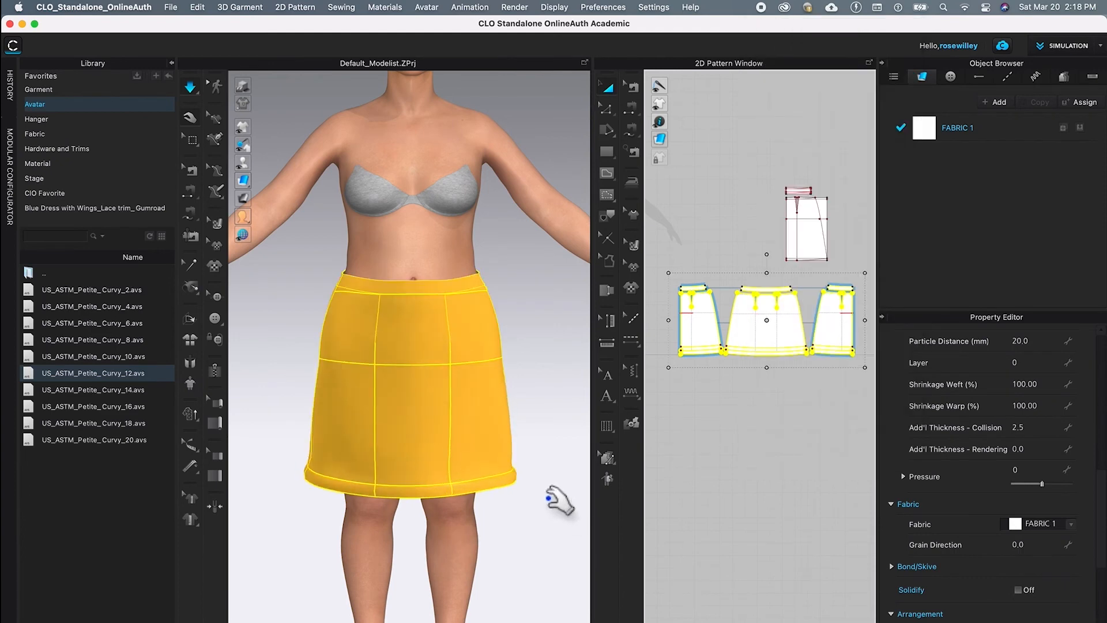
Inspect the strengthened skirt's seam lines, hem and drape on the avatar, switching between Edit Sewing and simulation
key(1)
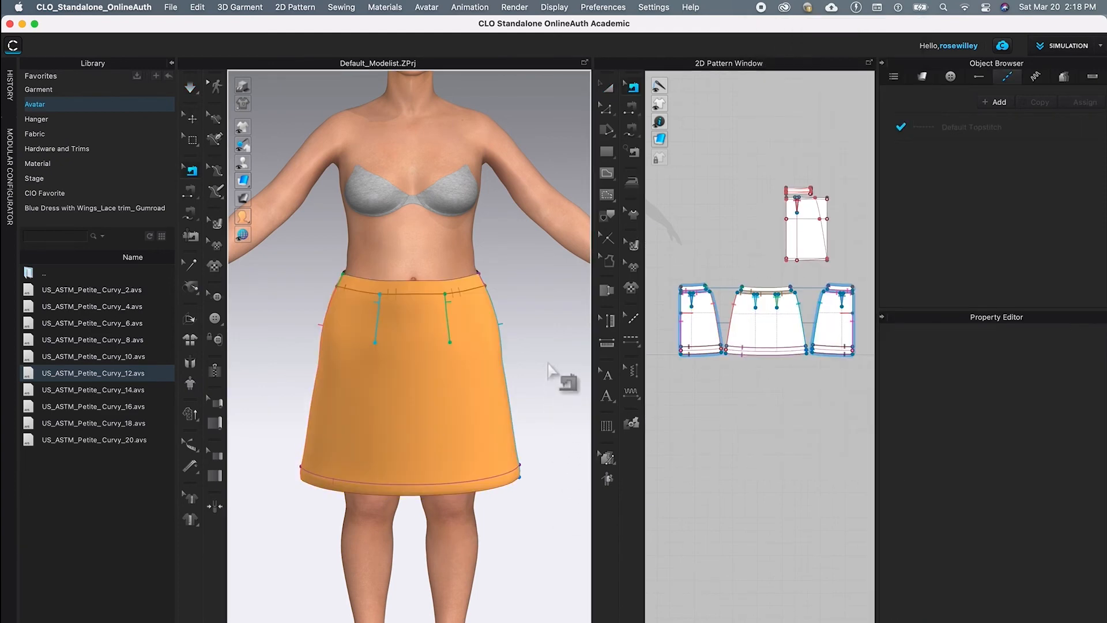
key(Escape)
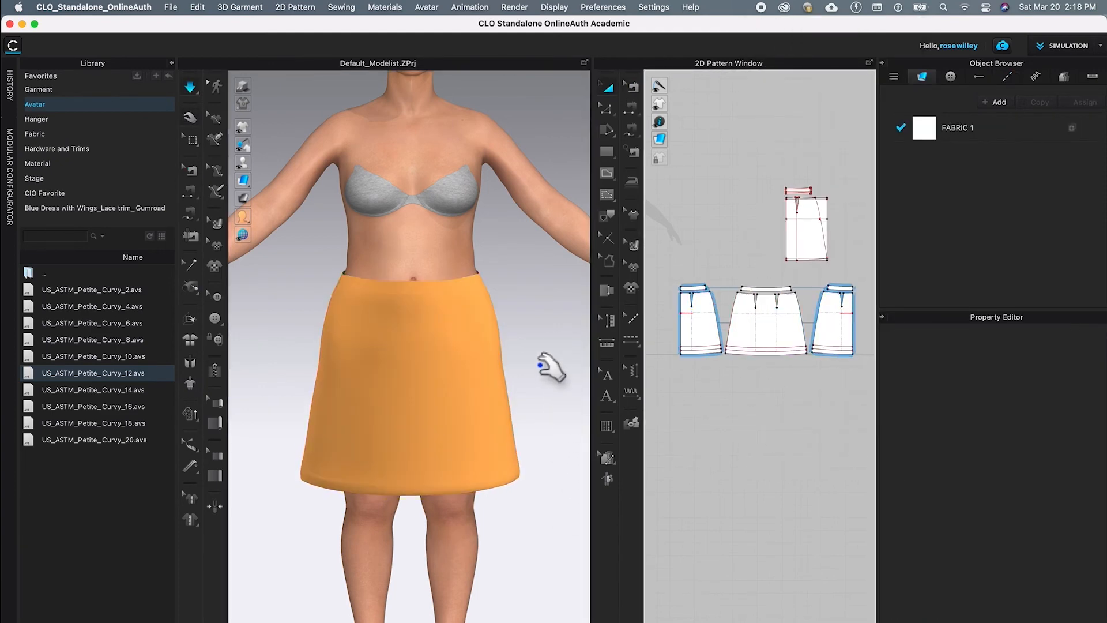
key(1)
key(Escape)
scroll(457, 468, up, 3)
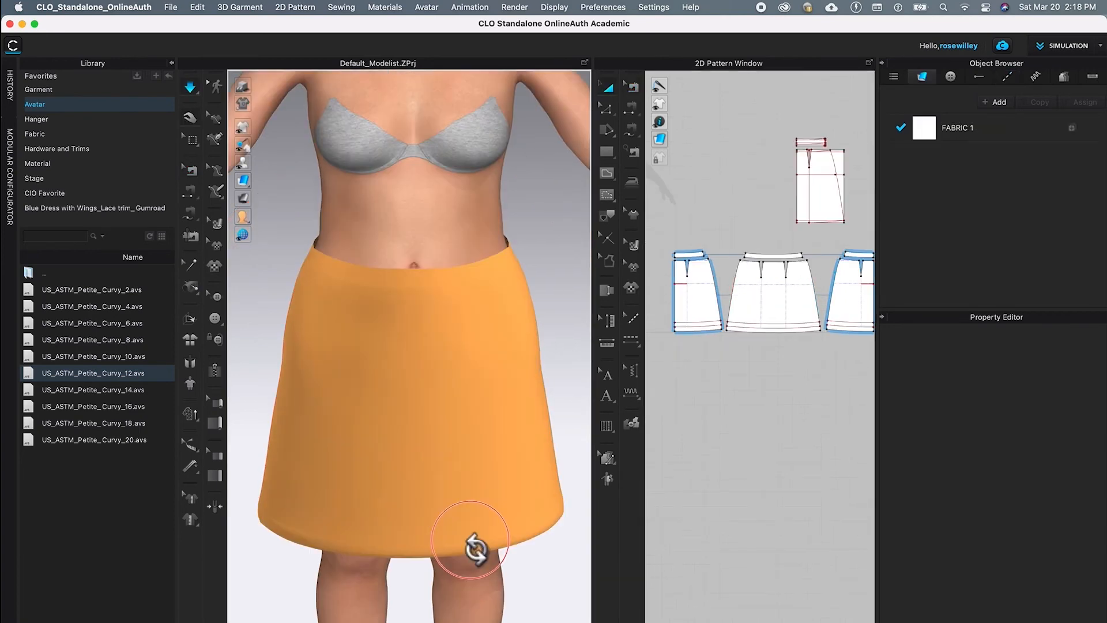
scroll(526, 469, up, 2)
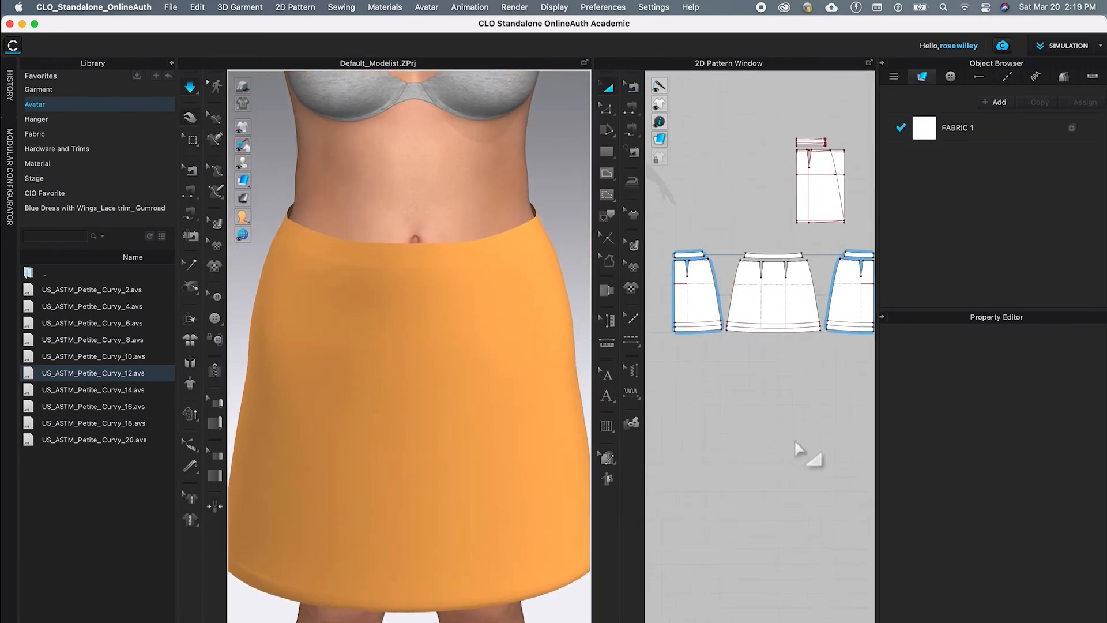
Inspect the draped skirt on the full avatar from the front and the open back
scroll(750, 433, down, 2)
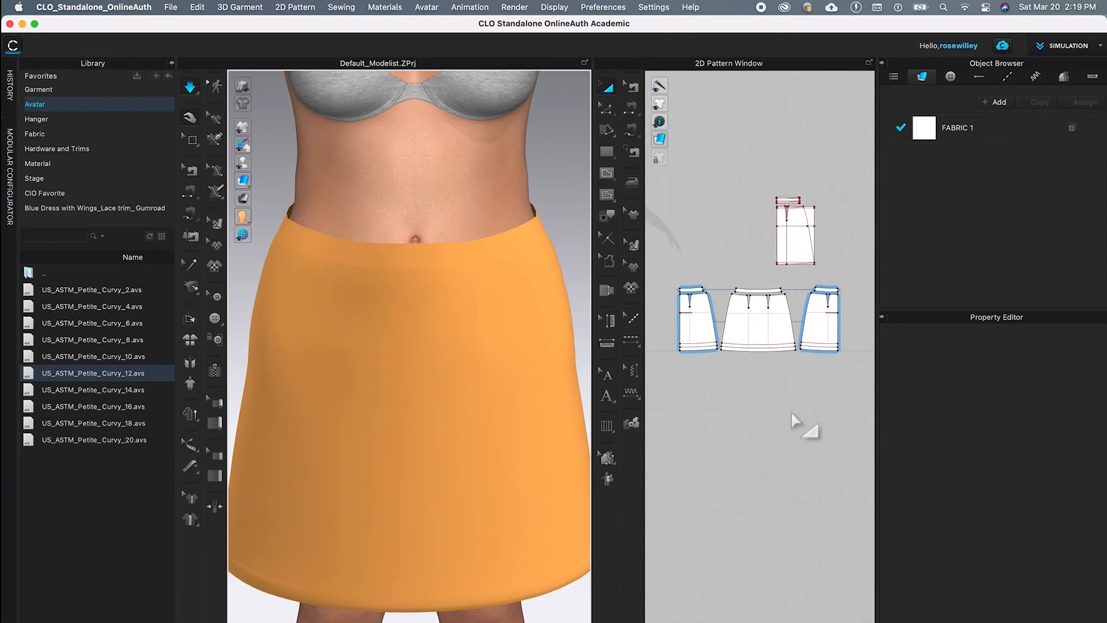
scroll(733, 398, up, 1)
scroll(734, 398, up, 2)
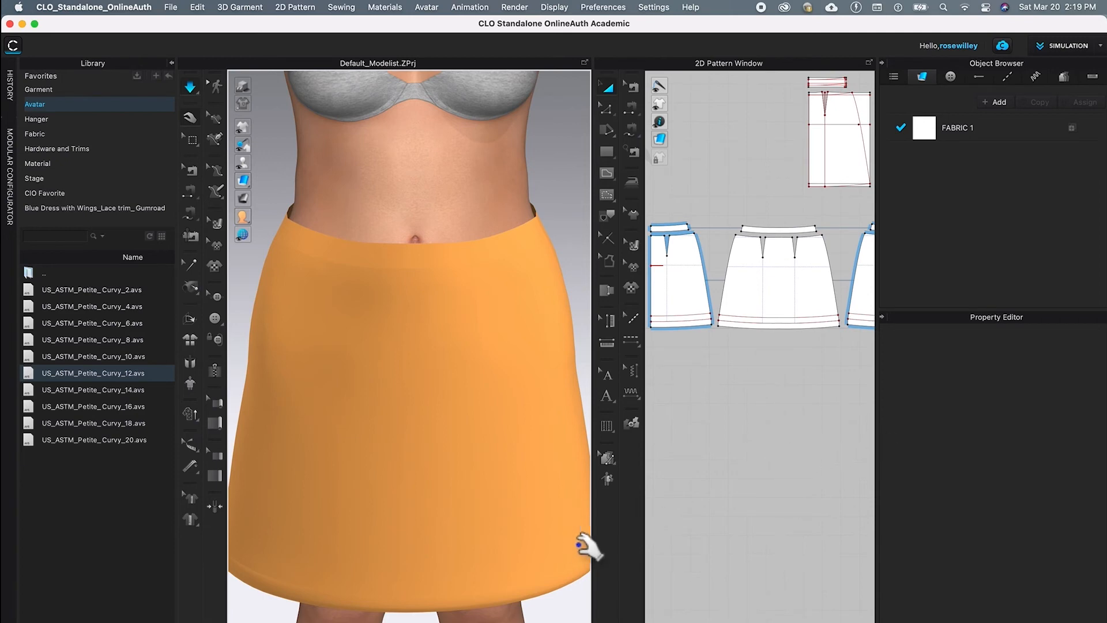
scroll(491, 291, down, 5)
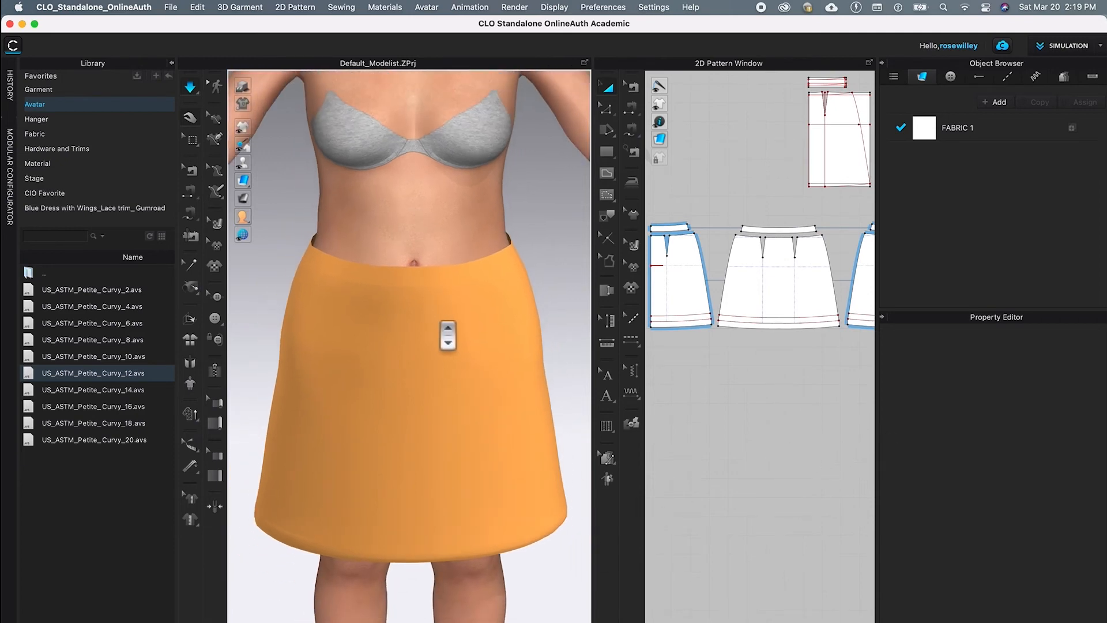
scroll(448, 346, down, 3)
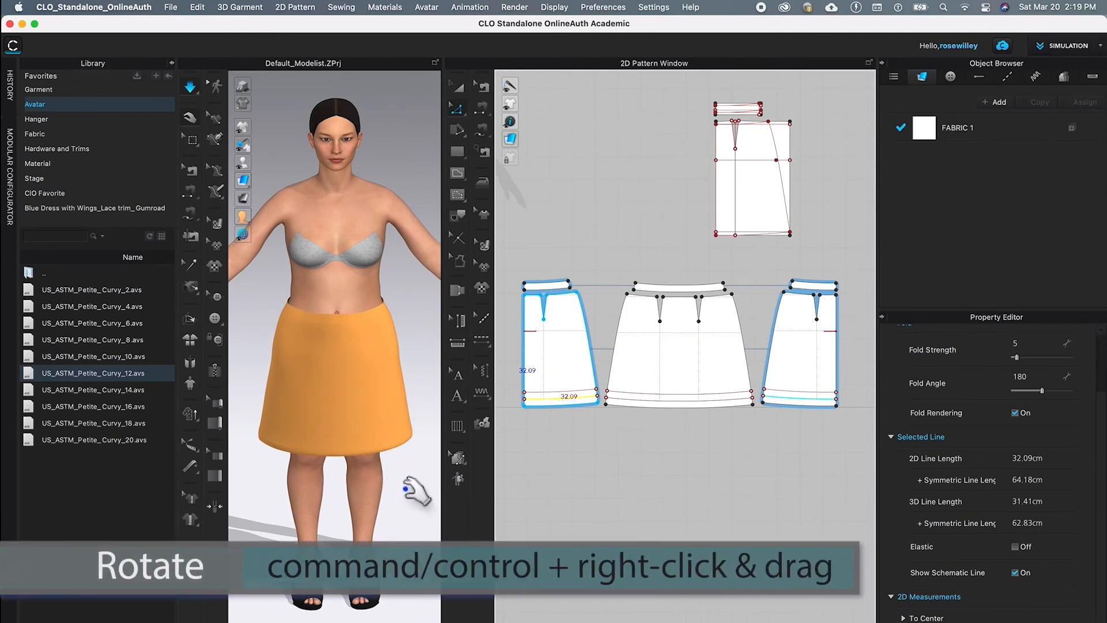
right_drag(427, 469, 252, 469)
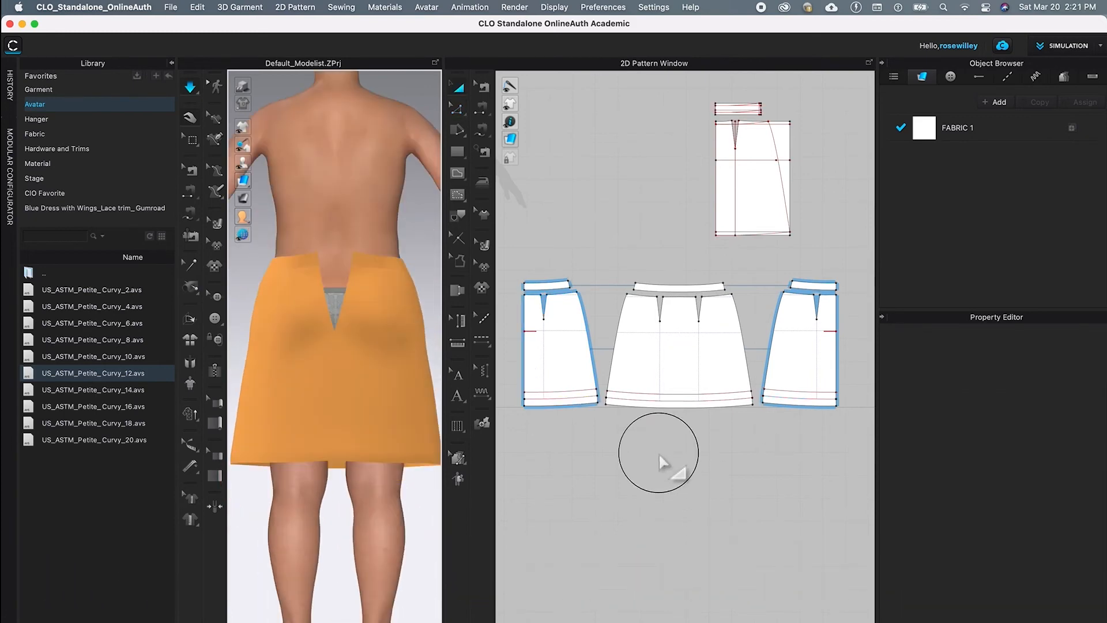
Set the Fold Angle of the full skirt's hem fold line to 69 with Edit Pattern
click(659, 461)
click(459, 109)
click(684, 403)
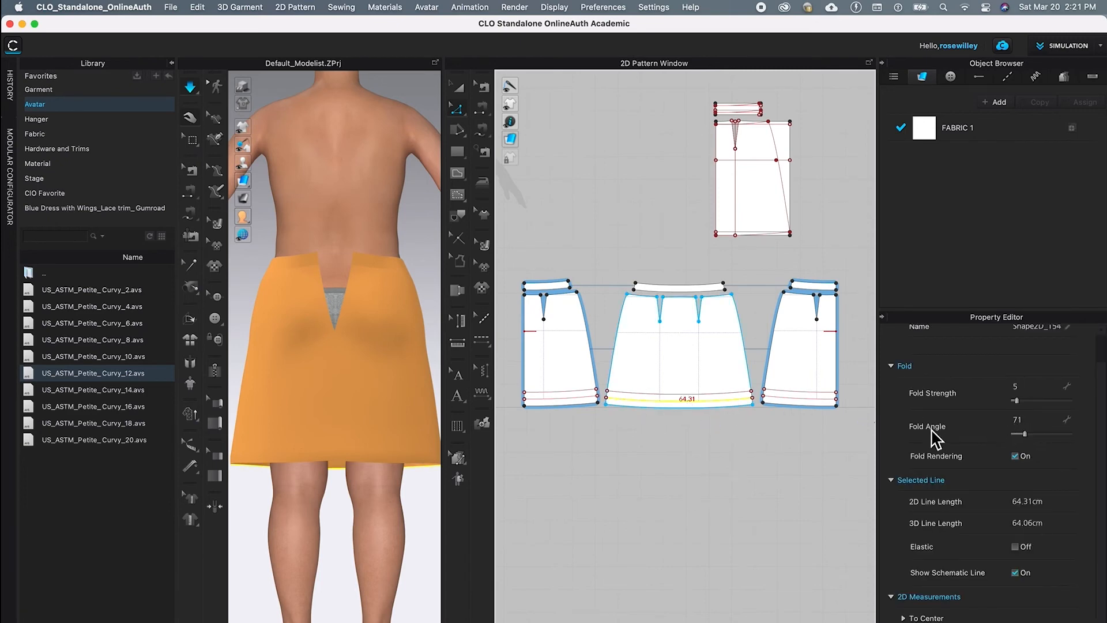
click(1025, 425)
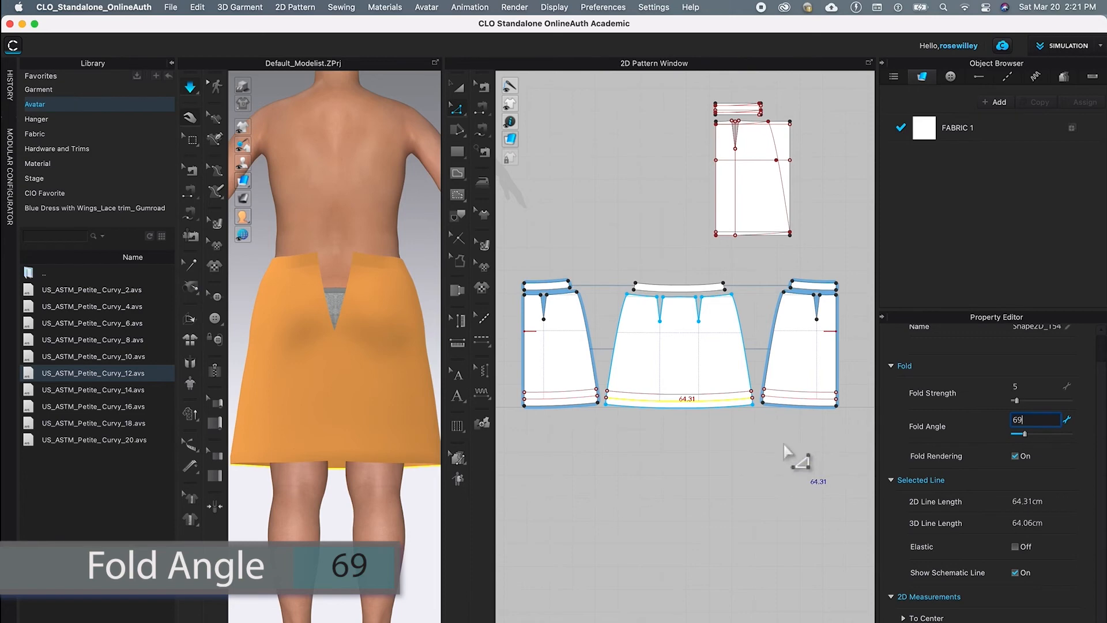
click(769, 501)
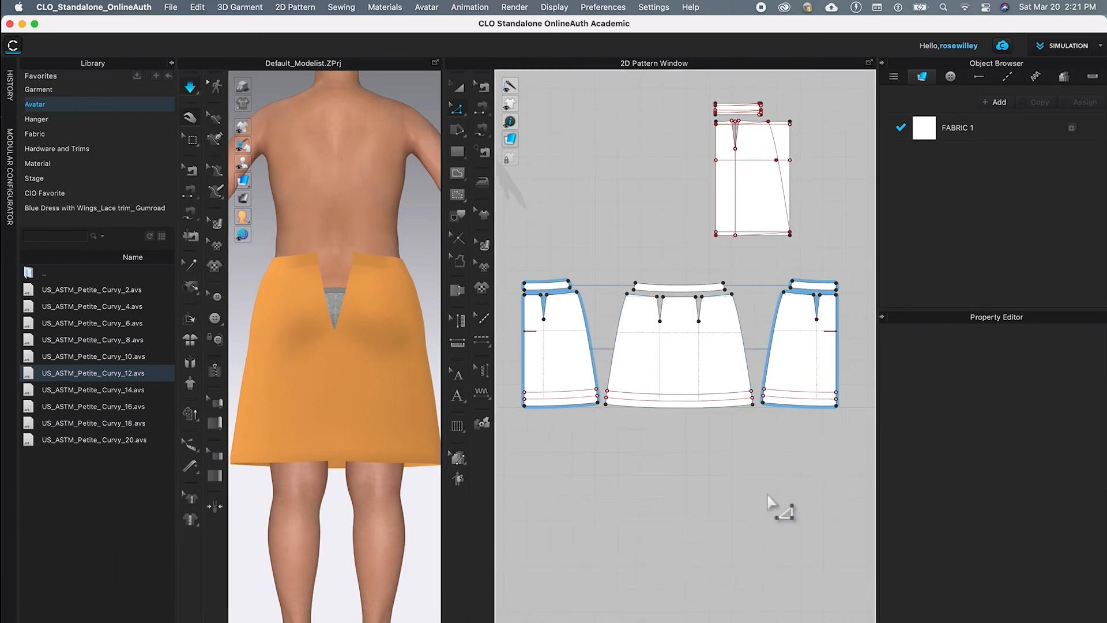
Set the Fold Angle of the symmetric half-skirts' hem fold line to 69
click(566, 401)
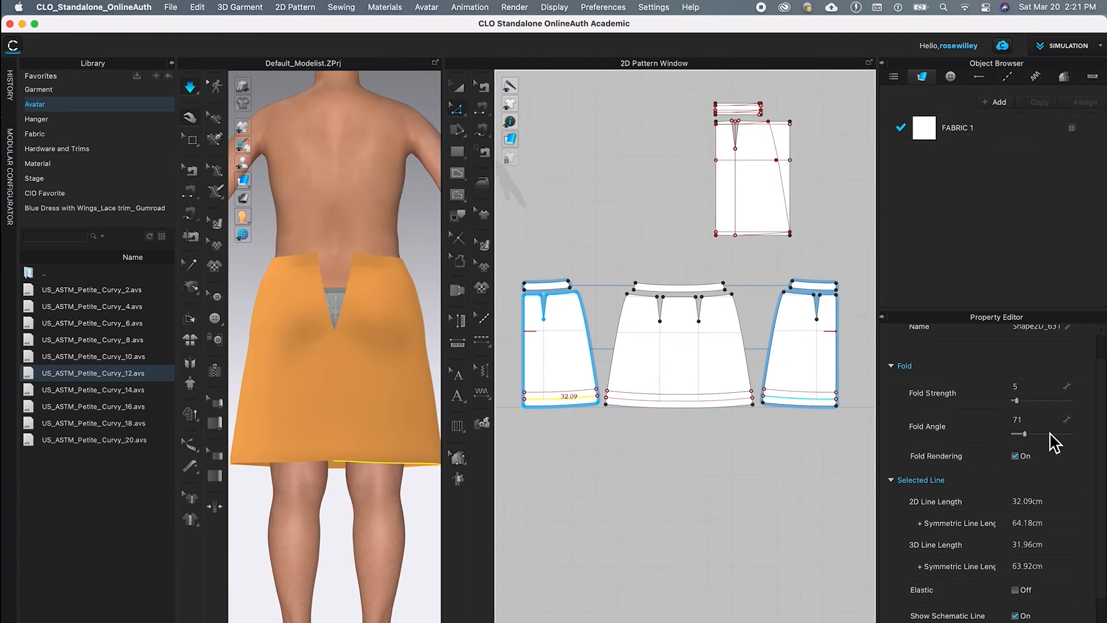
double_click(1037, 421)
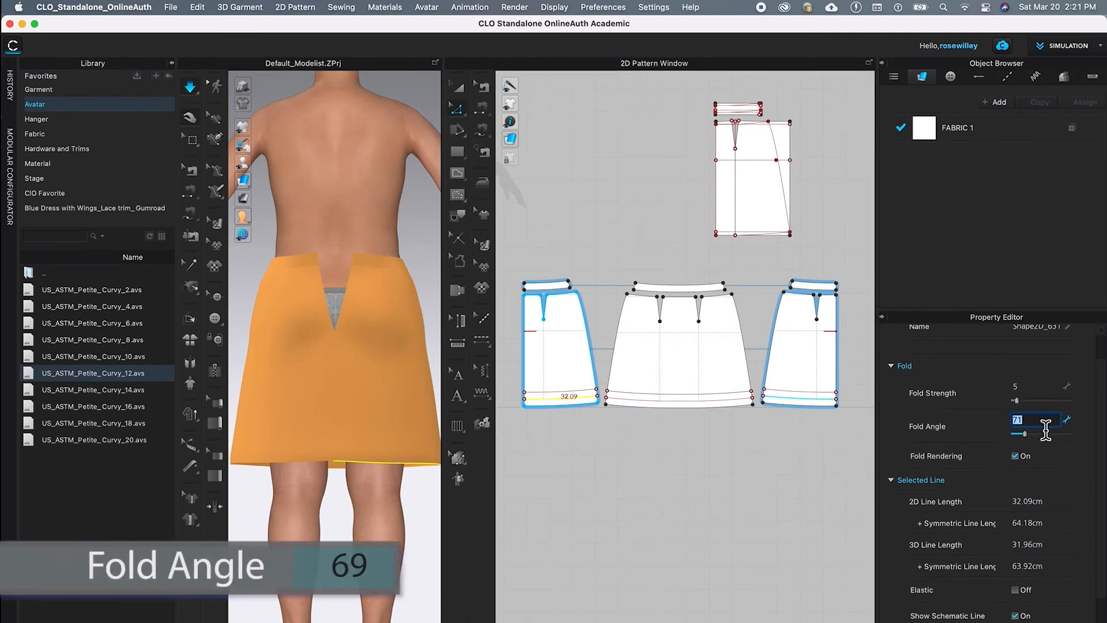
text(69)
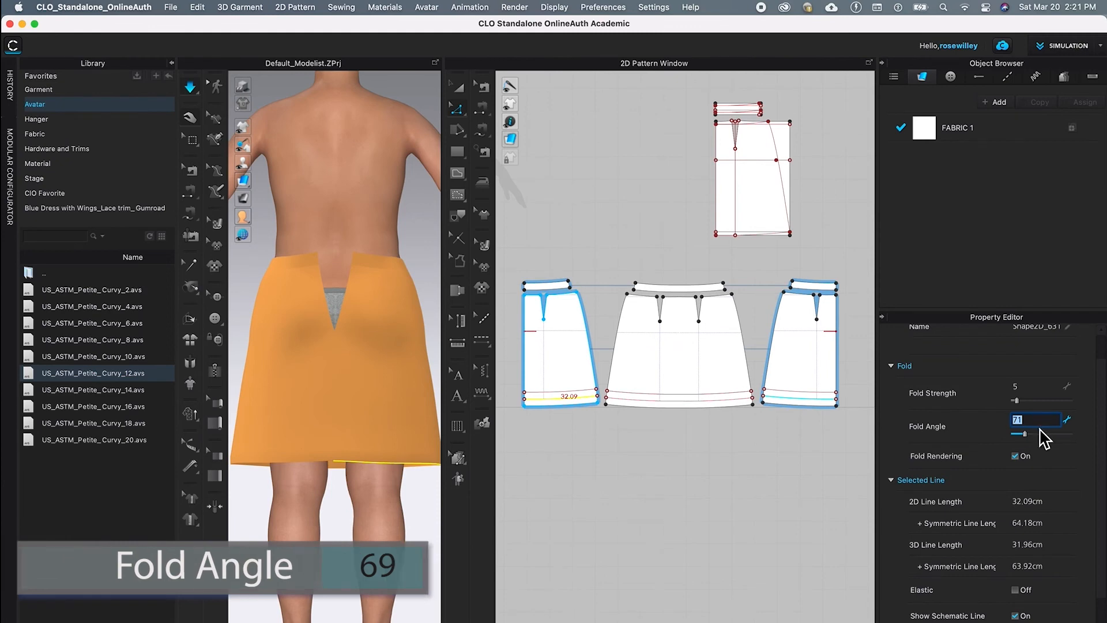
click(725, 486)
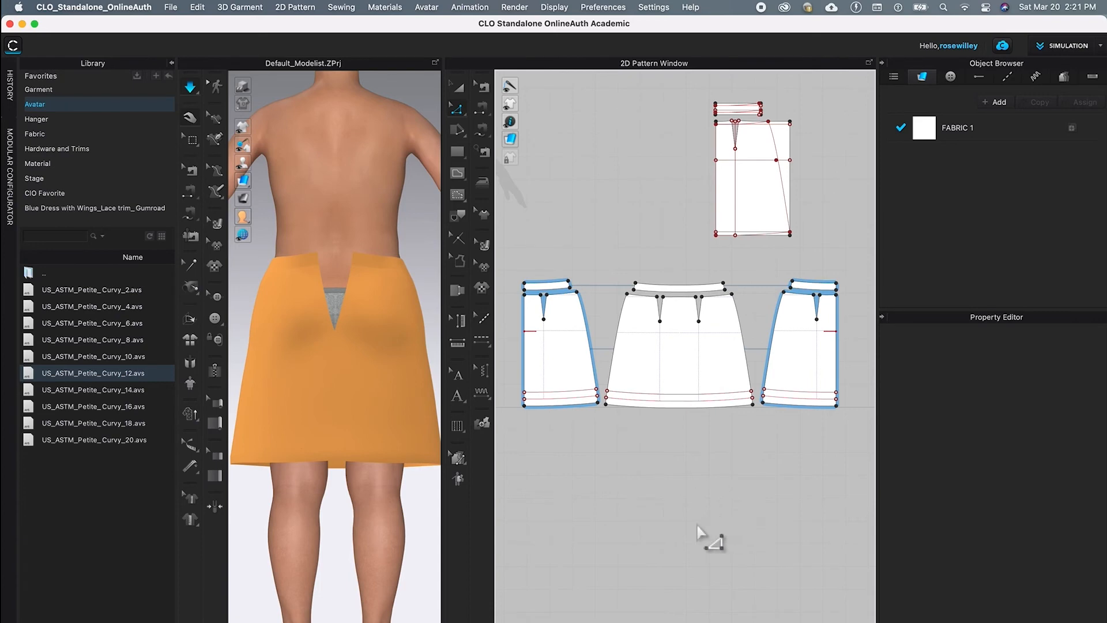
Check the skirt's center back, dart and hem seams with Edit Sewing, and view the back opening with Select/Move
key(b)
key(b)
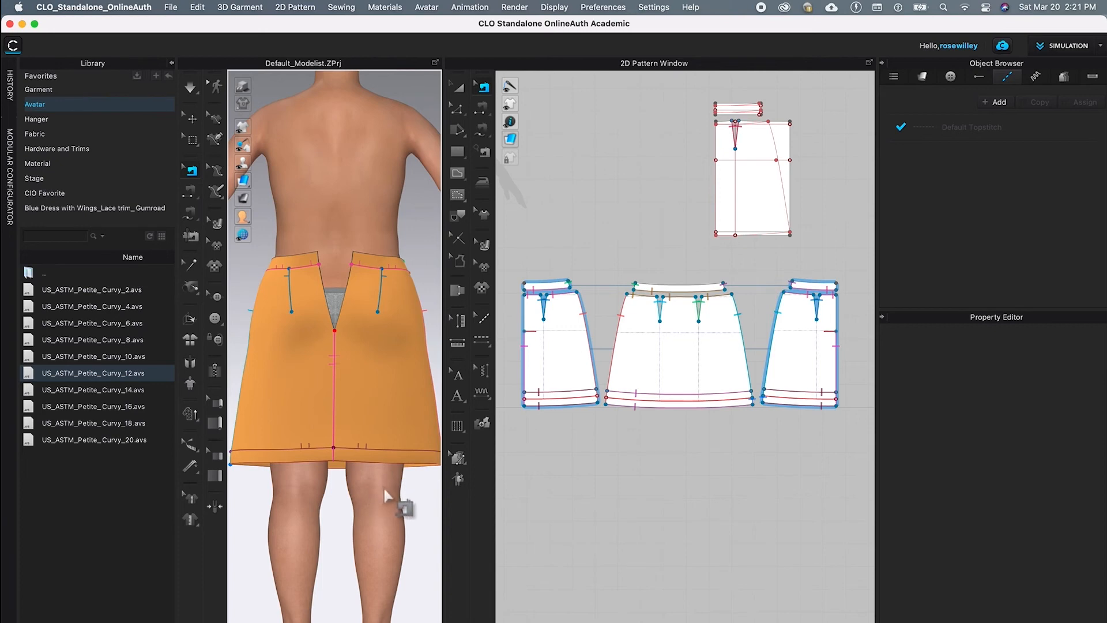
right_drag(382, 485, 395, 509)
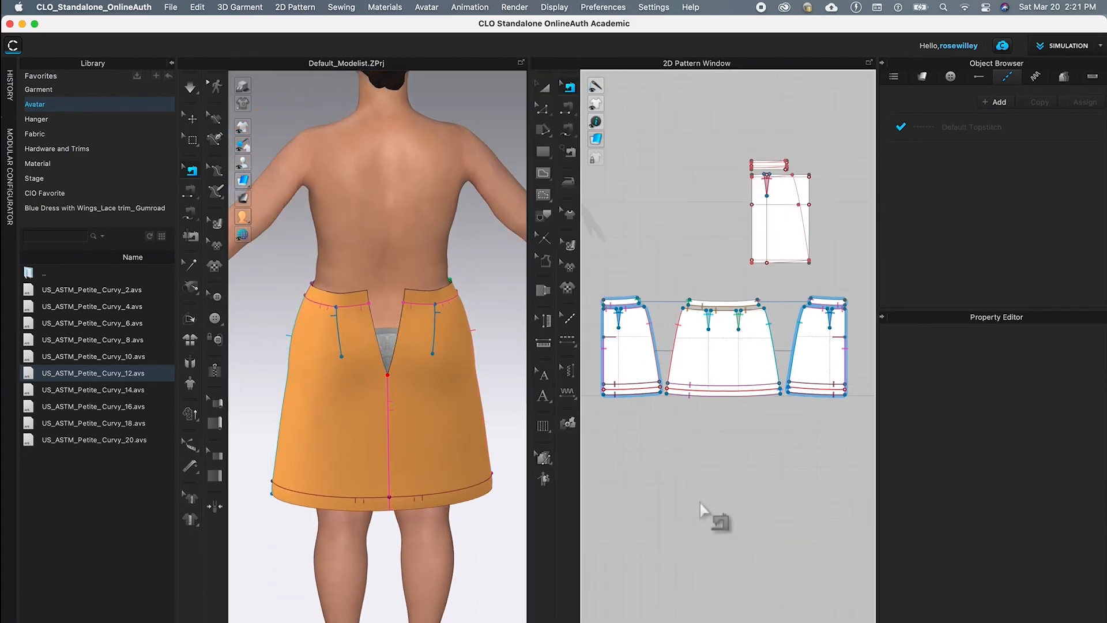
click(193, 119)
right_drag(466, 518, 348, 512)
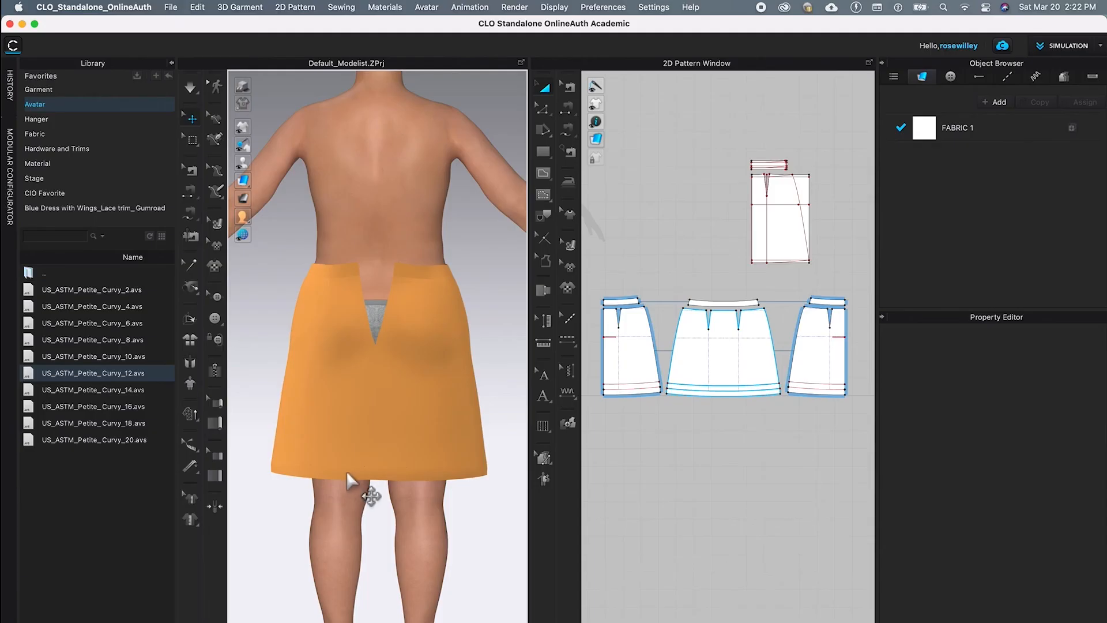
mouse_move(349, 481)
right_down()
mouse_move(398, 460)
mouse_move(452, 457)
mouse_move(425, 486)
mouse_move(329, 469)
mouse_move(348, 487)
mouse_move(342, 475)
right_up()
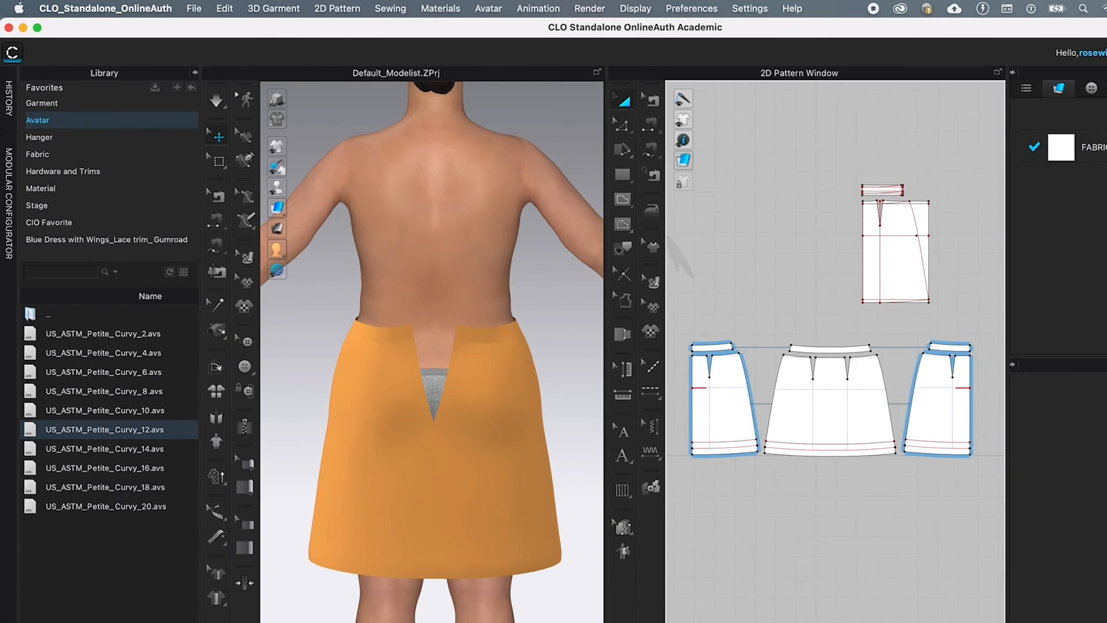
Add a zipper along both edges of the center back opening, from the waistband's upper edge to the point where the seam begins
click(445, 9)
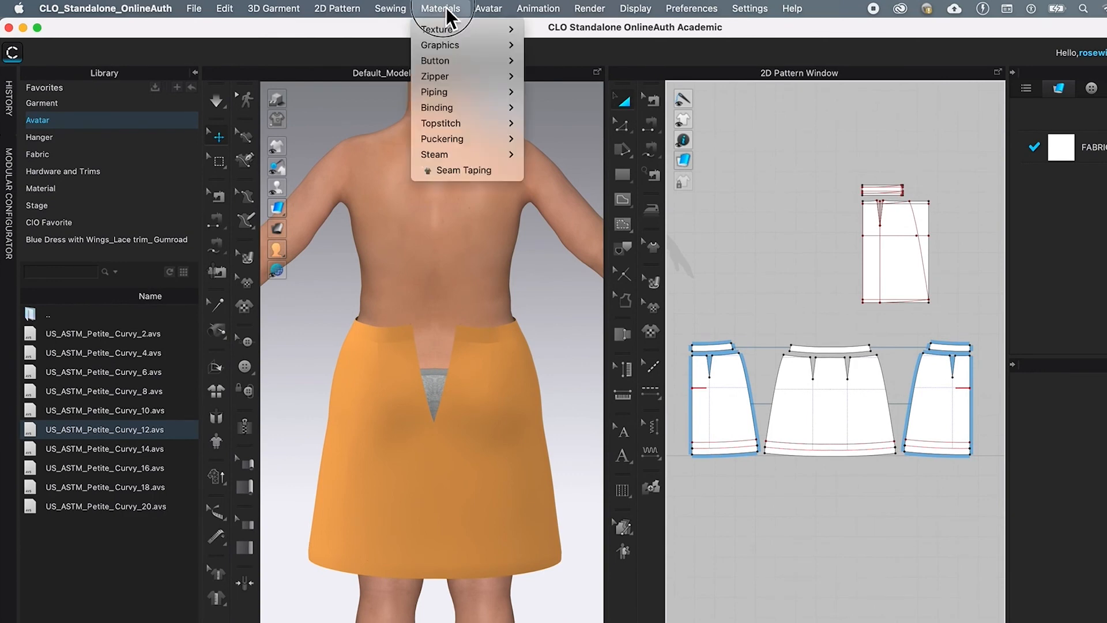
mouse_move(436, 75)
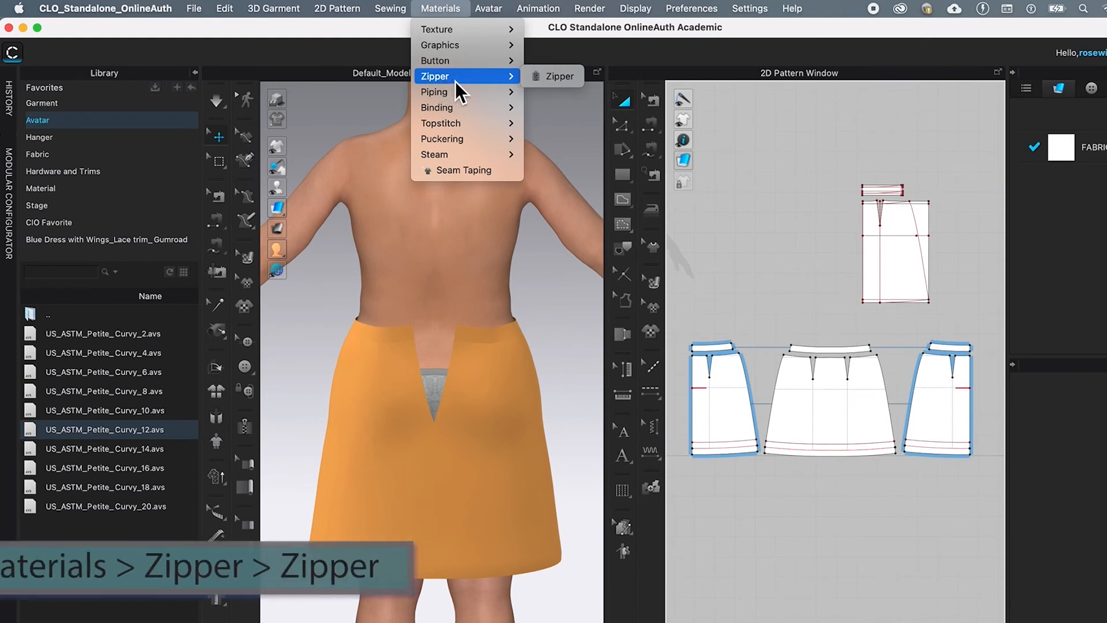
click(564, 81)
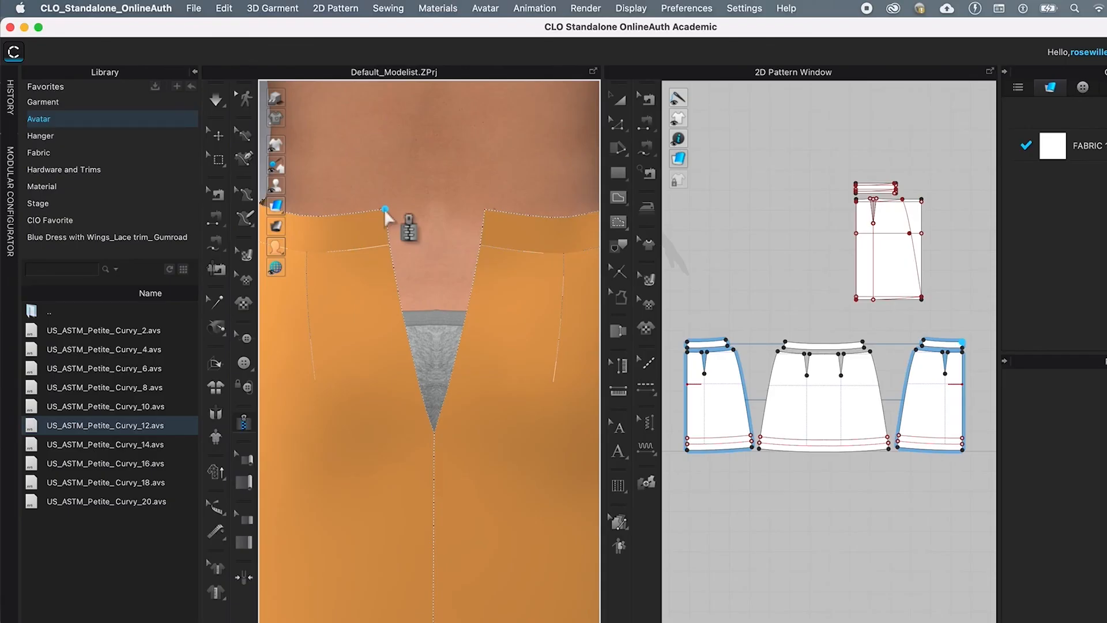
click(384, 209)
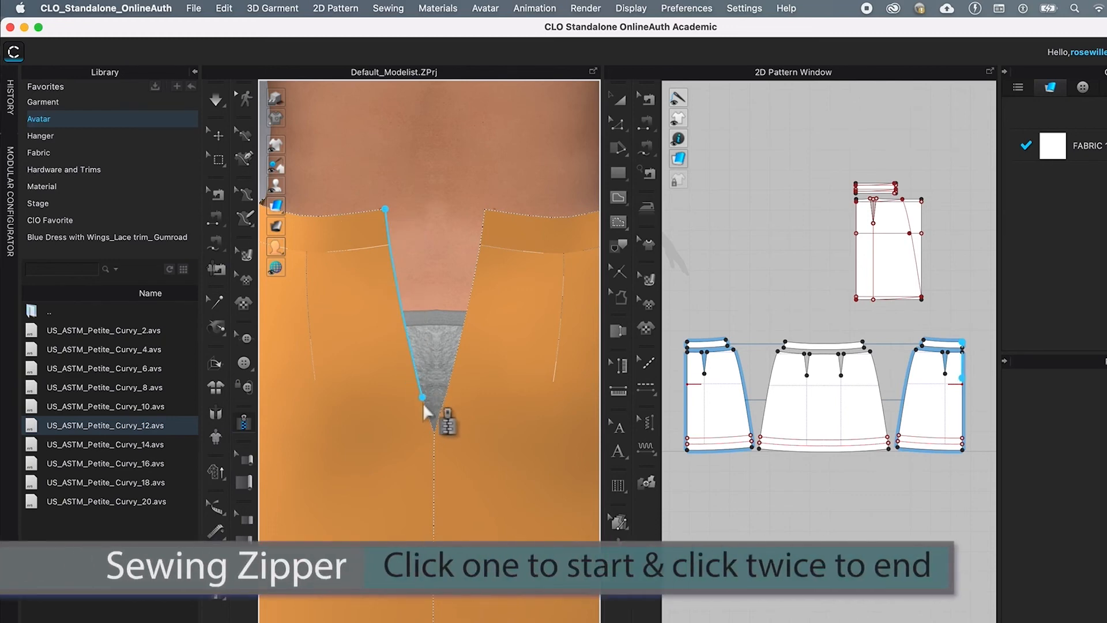
double_click(434, 432)
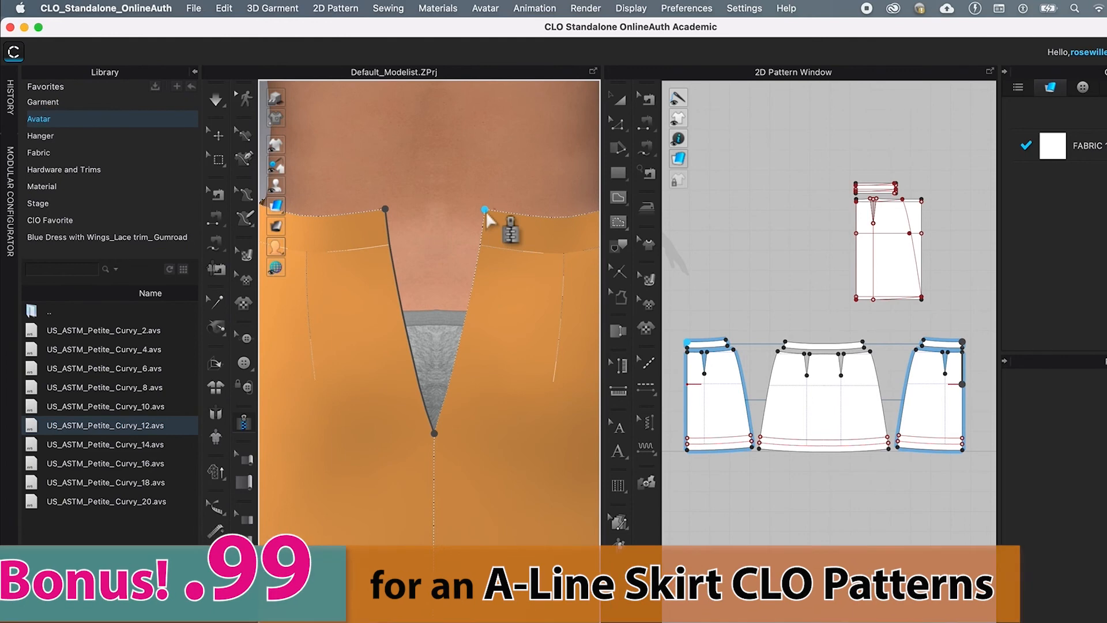
click(486, 209)
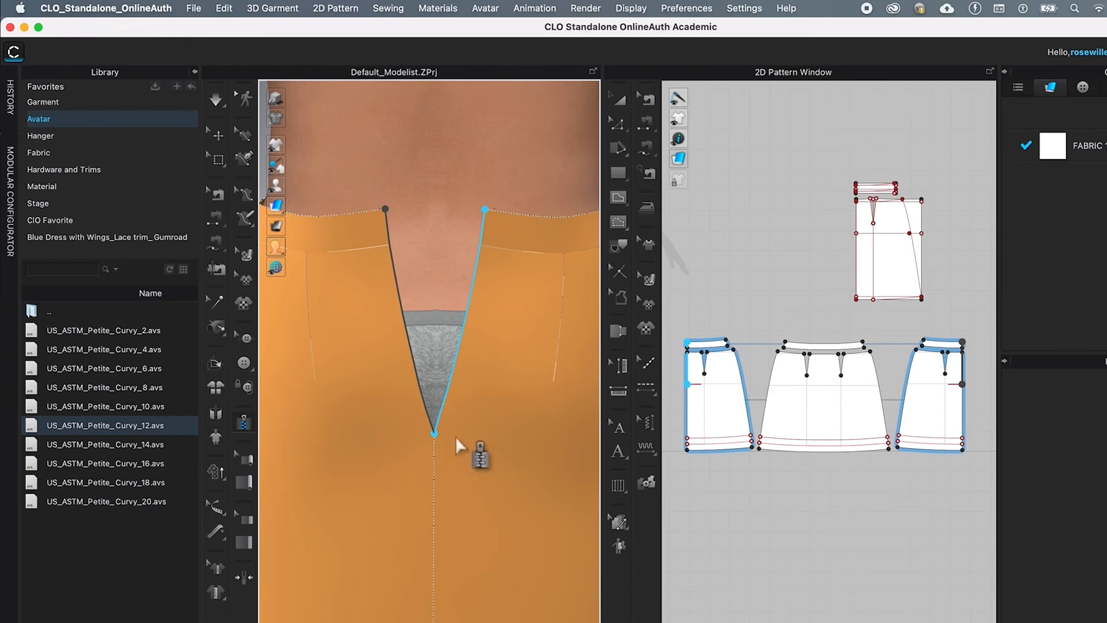
double_click(475, 497)
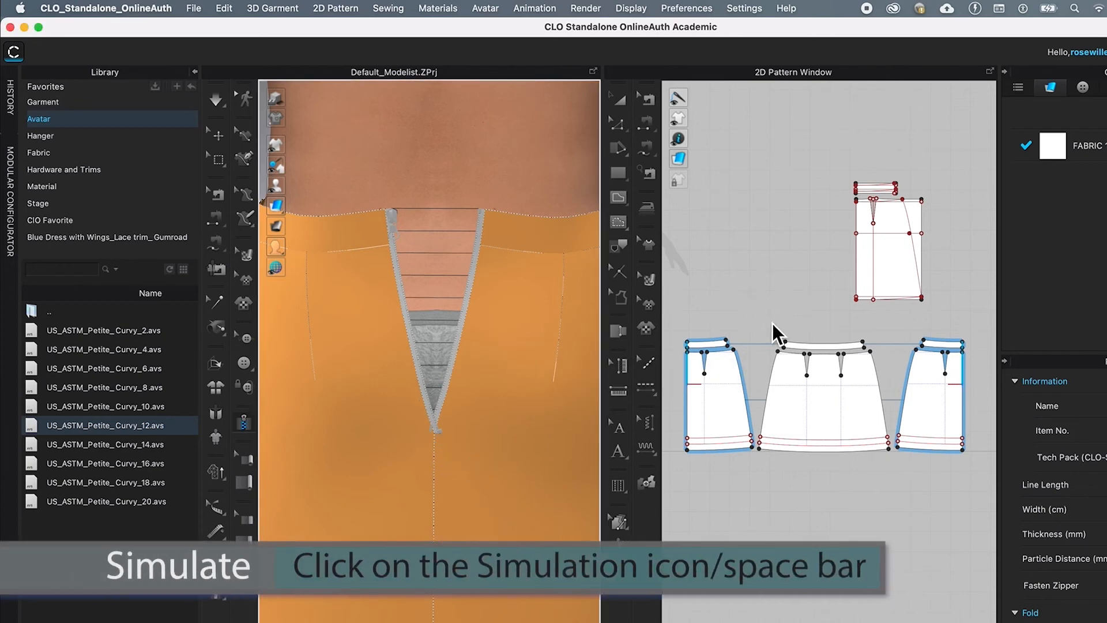
Simulate the skirt to close the zipper, stop the simulation and switch to Select/Move
key(space)
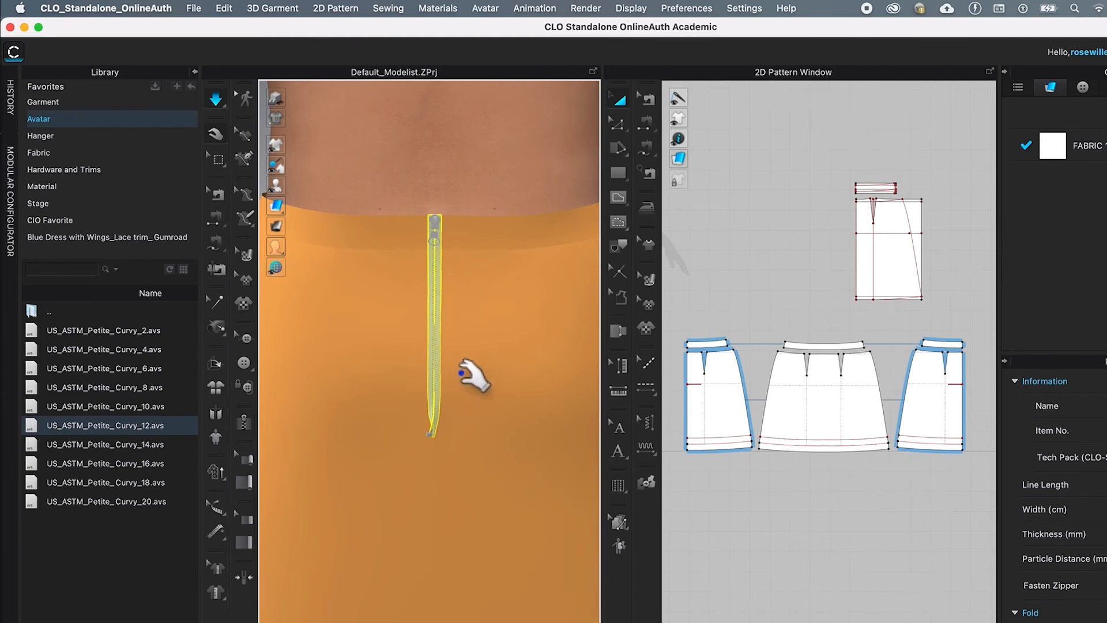
click(216, 100)
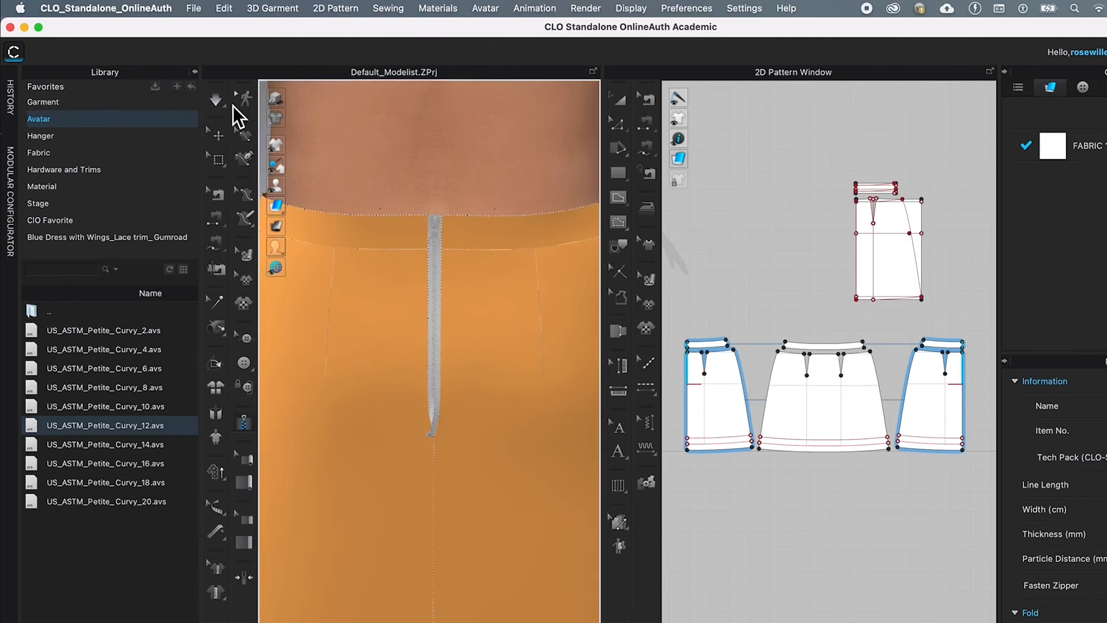
click(220, 137)
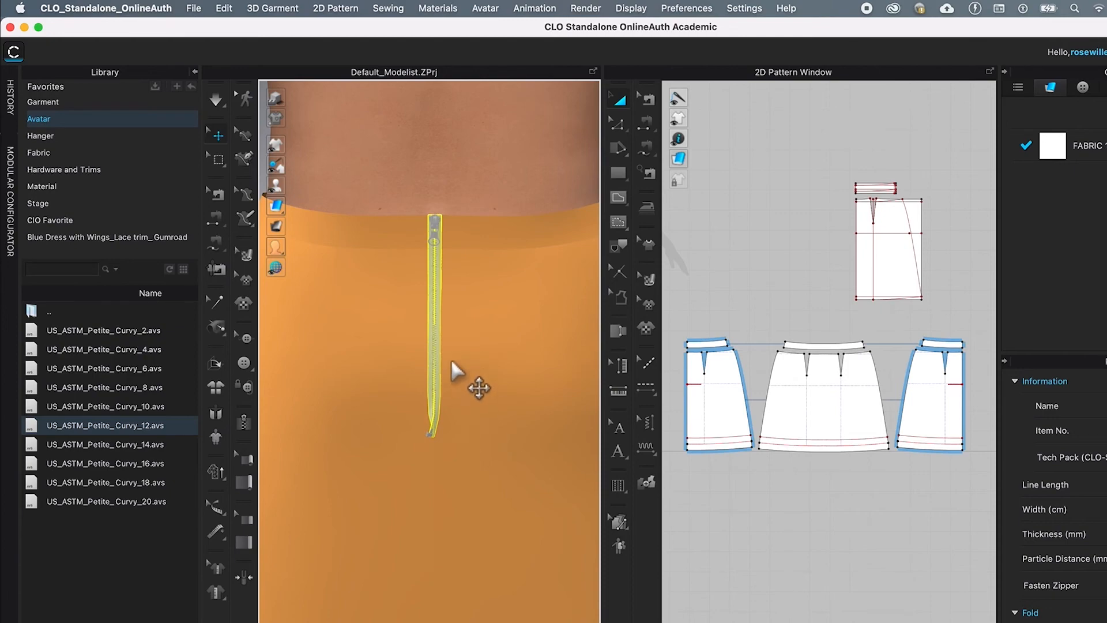
key(Escape)
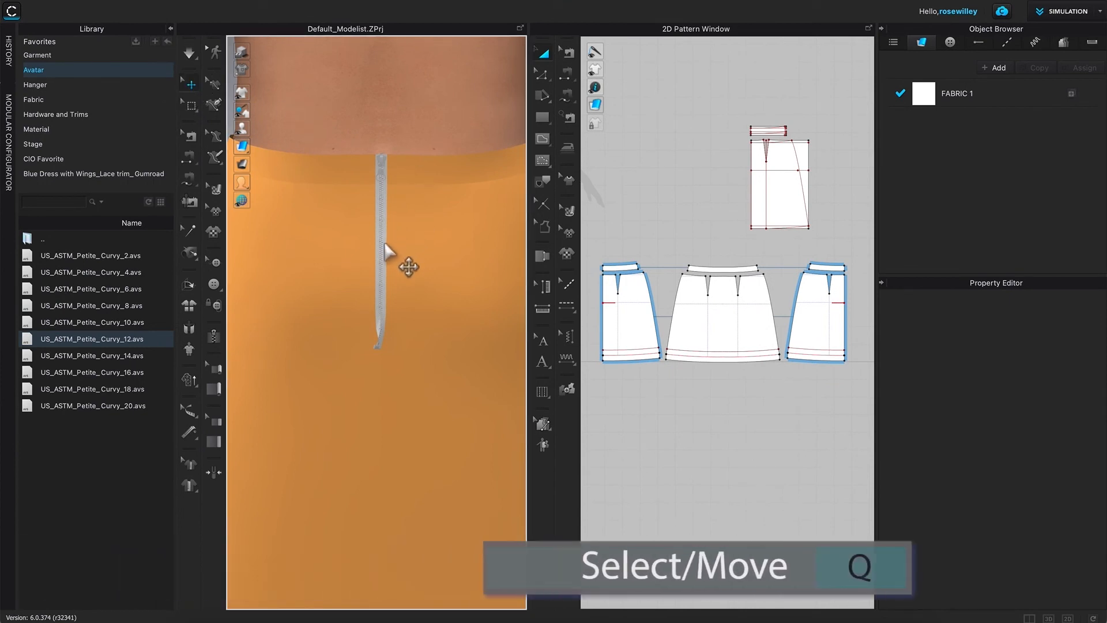
Set the zipper's width to 0.1 cm and simulate the skirt again
click(381, 261)
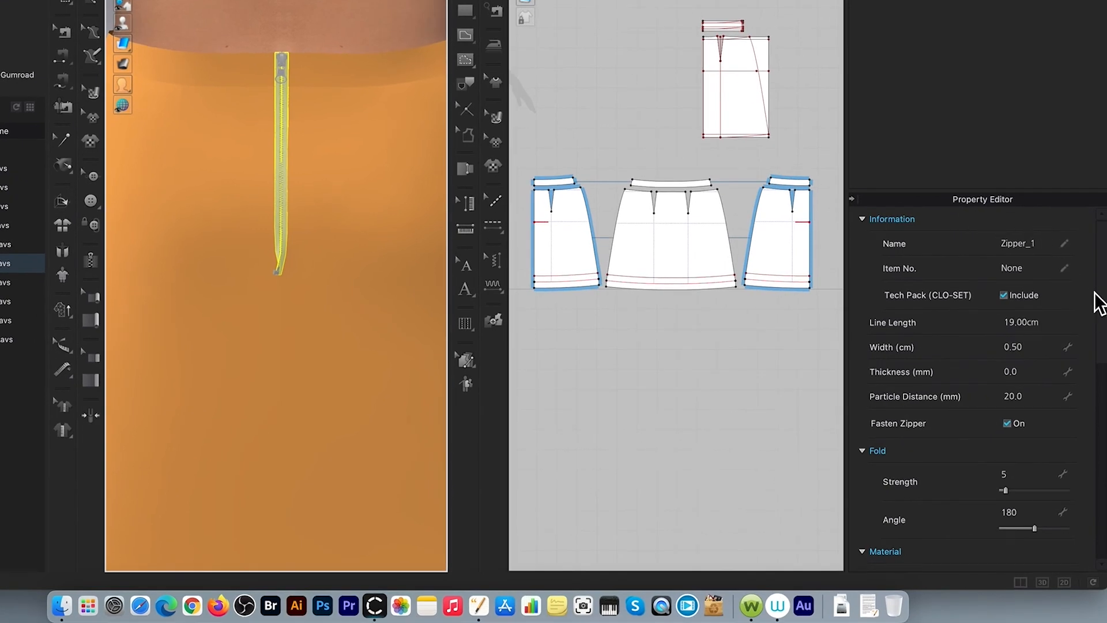
mouse_move(1102, 288)
mouse_down()
mouse_move(1104, 323)
mouse_move(1103, 300)
mouse_up()
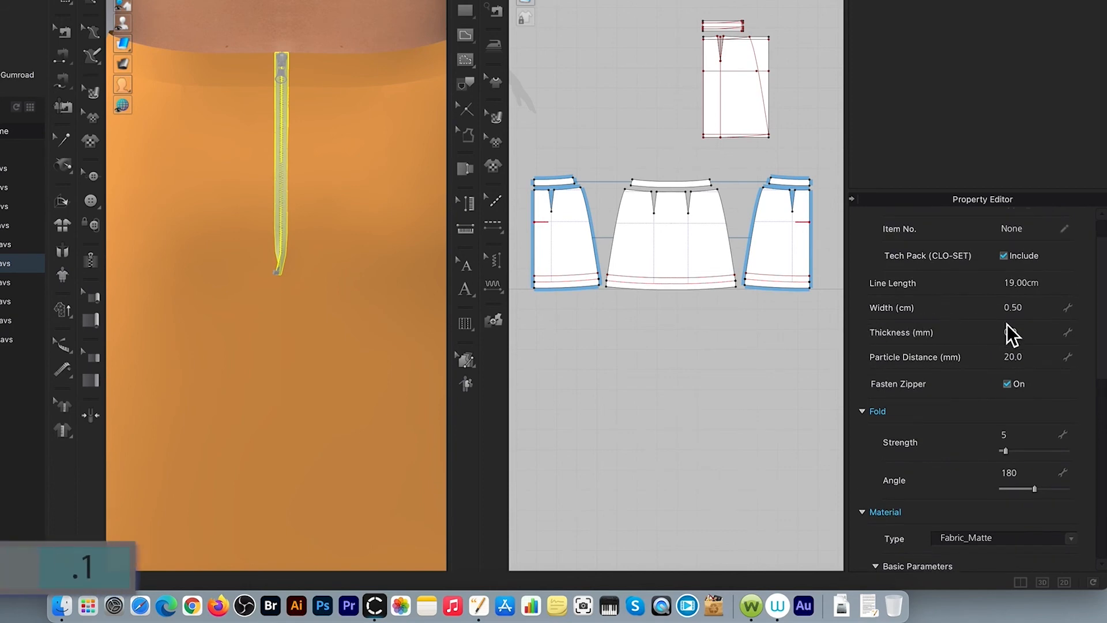
click(1016, 308)
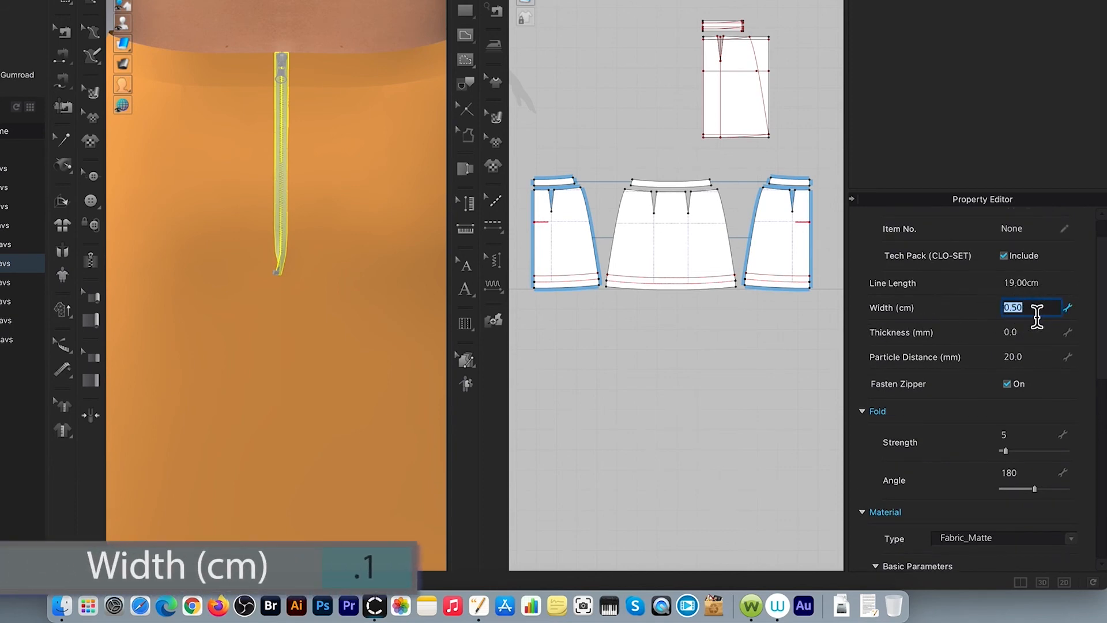
text(.1)
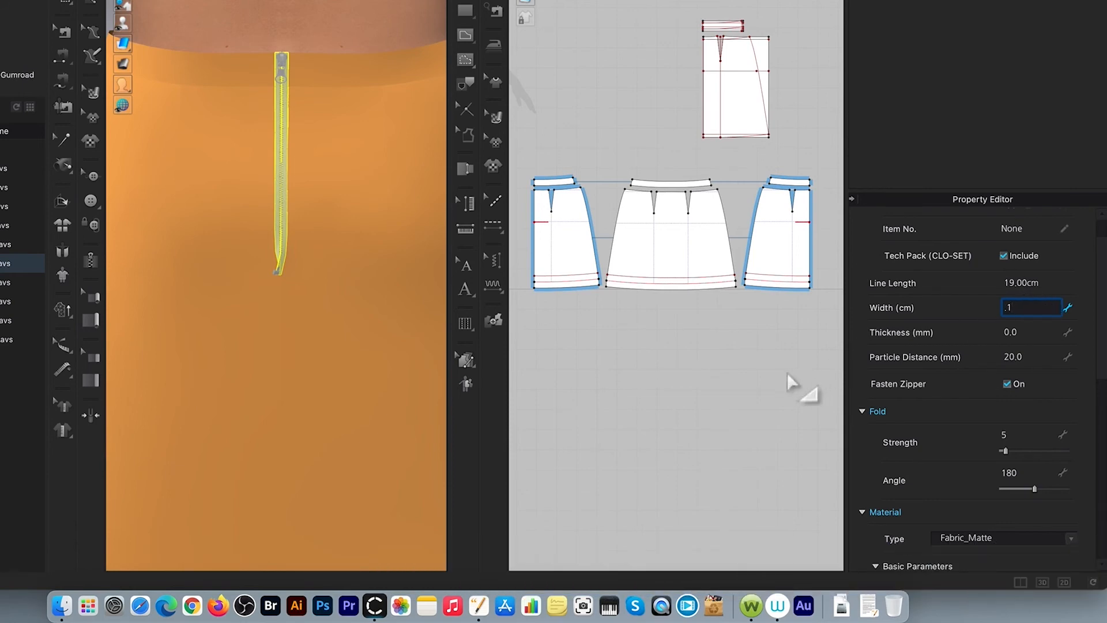
key(Return)
click(755, 352)
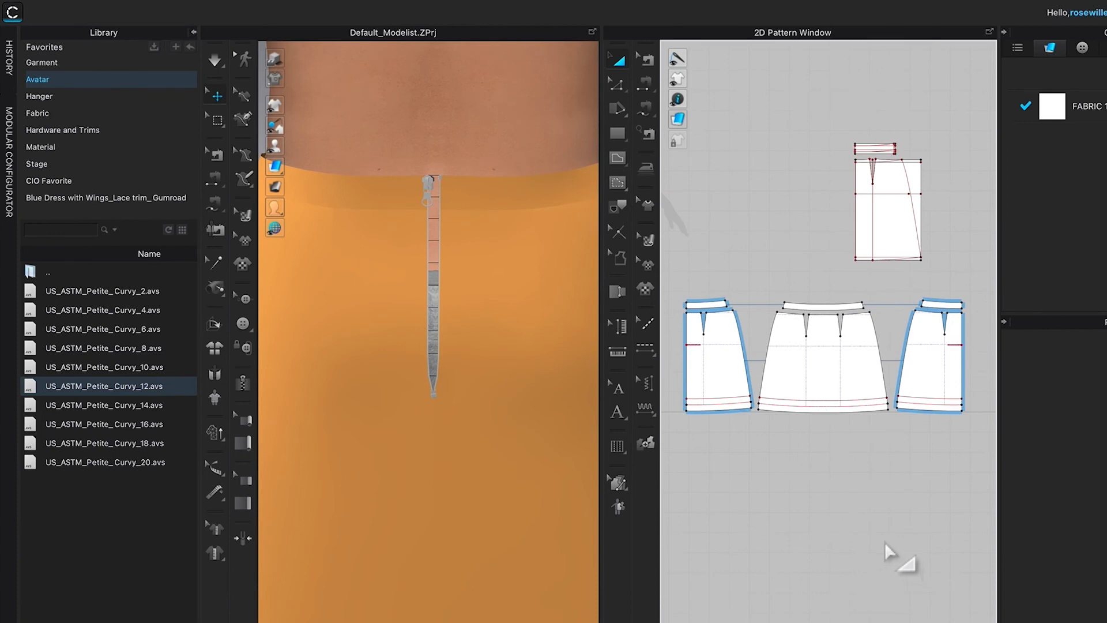
key(space)
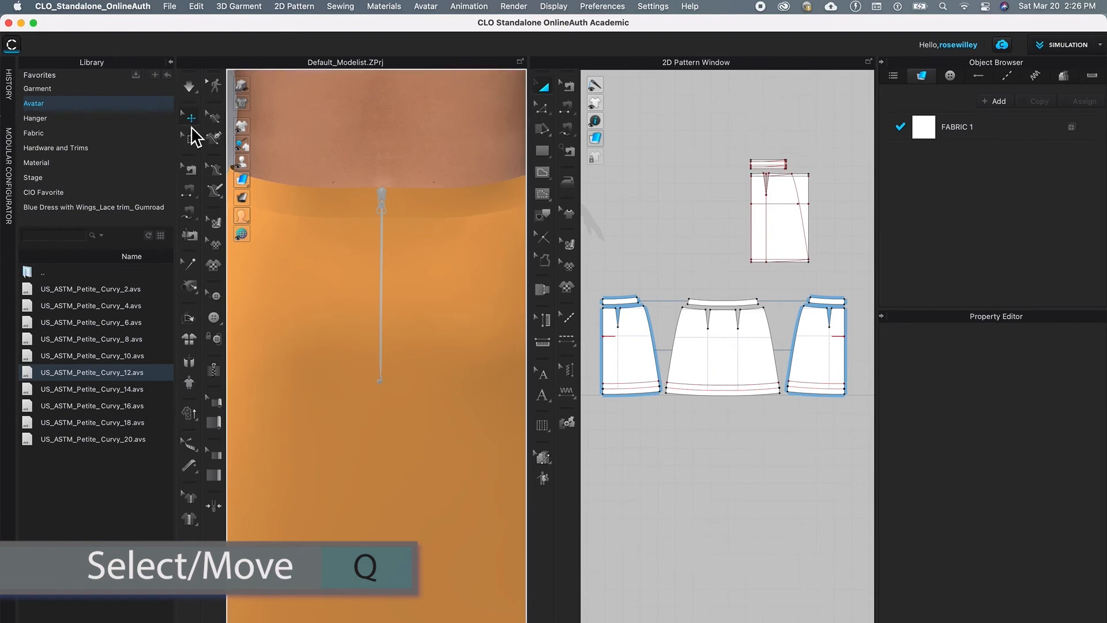
Restyle the zipper slider with the first body shape of the second row and the slim tapered puller from the second row
click(381, 196)
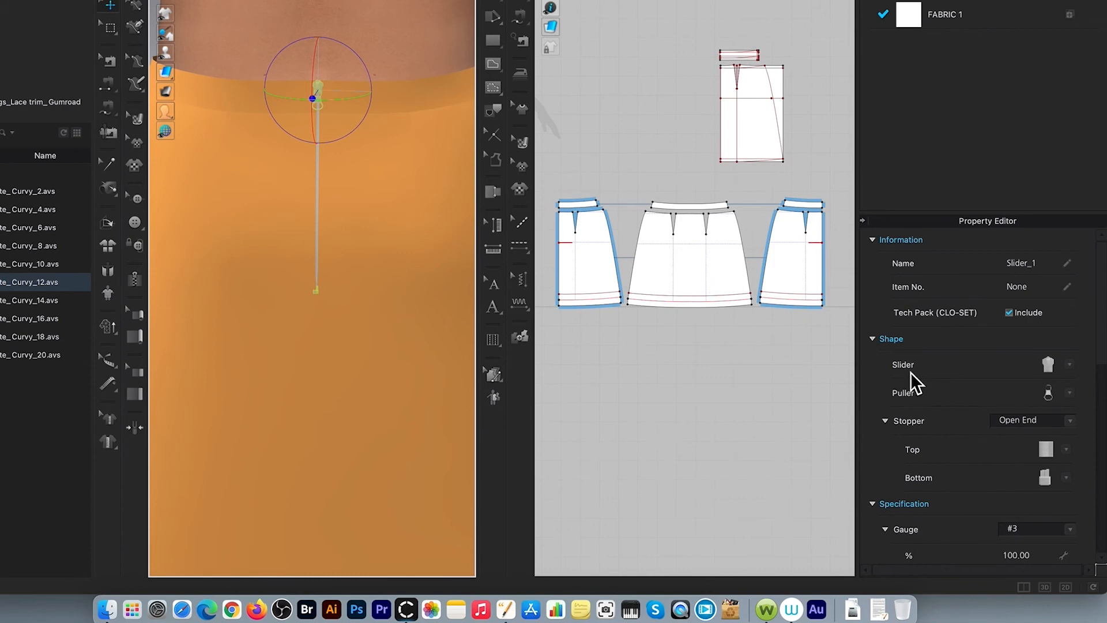
click(1071, 367)
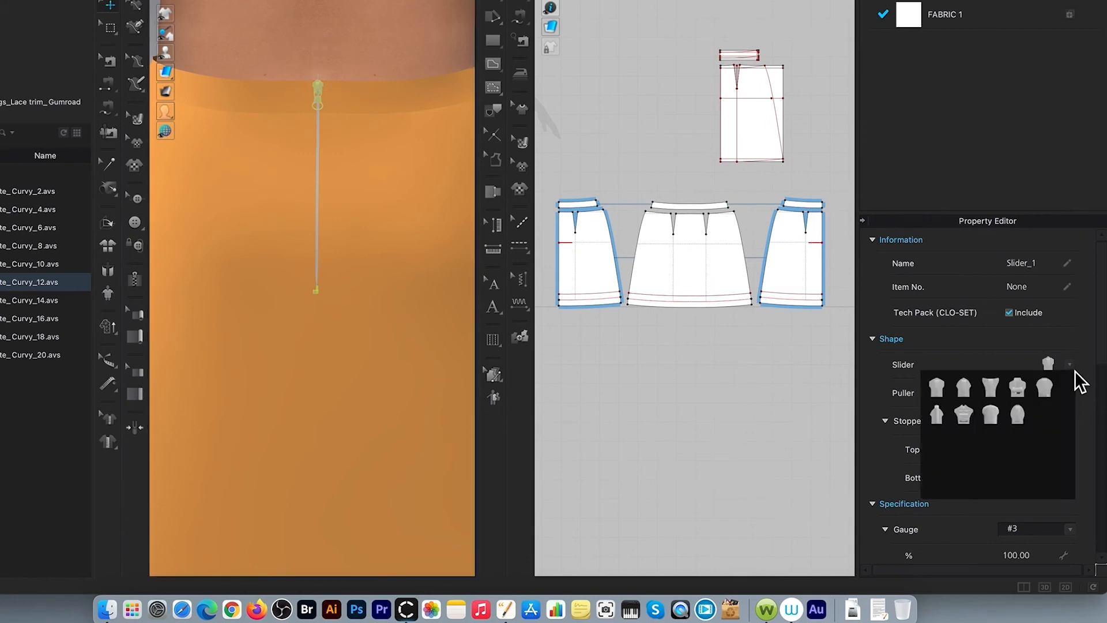
click(943, 417)
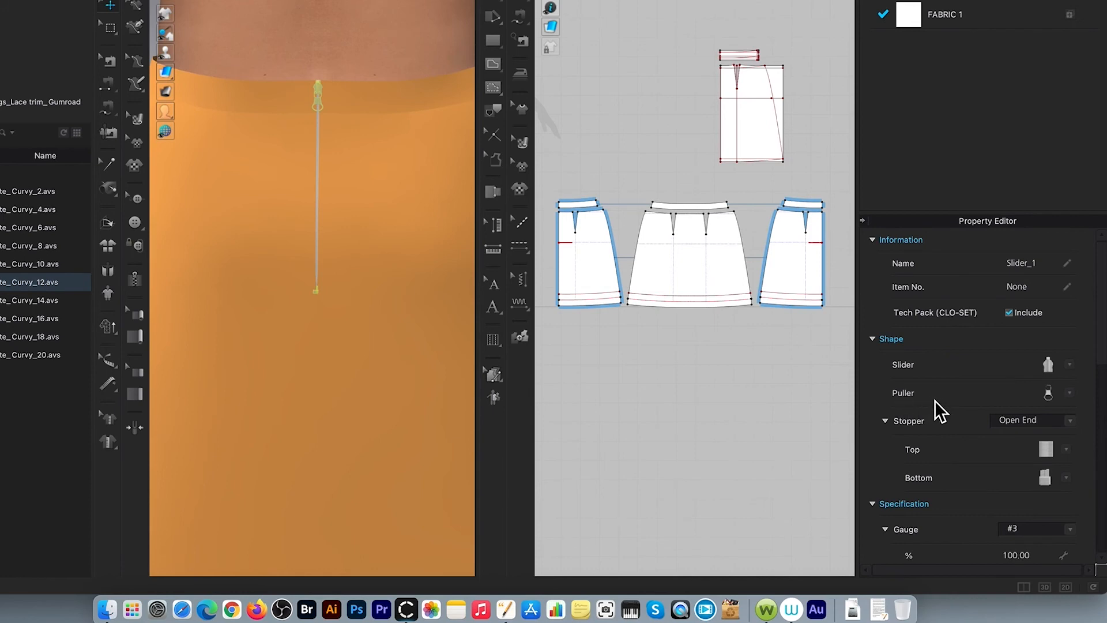
click(1072, 395)
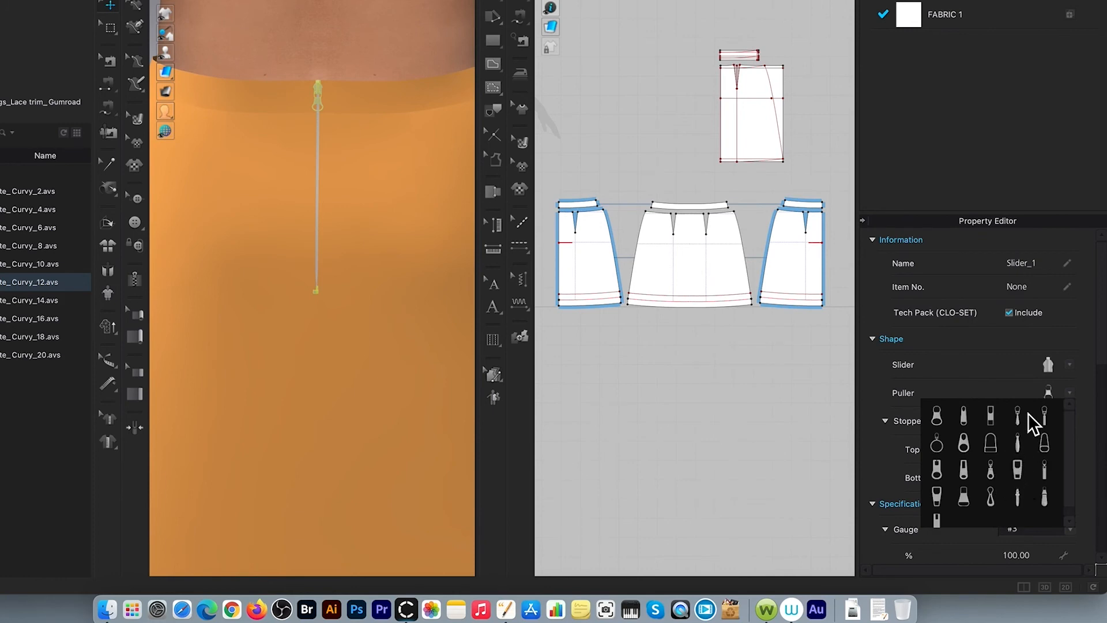
click(1023, 449)
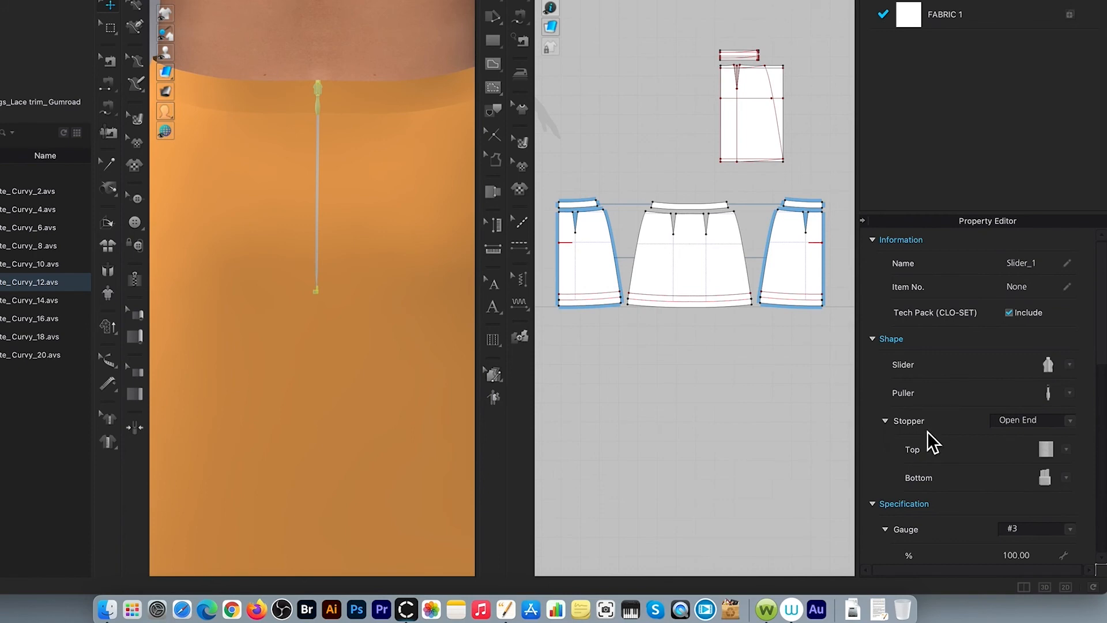
Set the zipper stopper to Closed End with the flatter second bottom shape, and deselect the slider to view the whole skirt back
click(1070, 421)
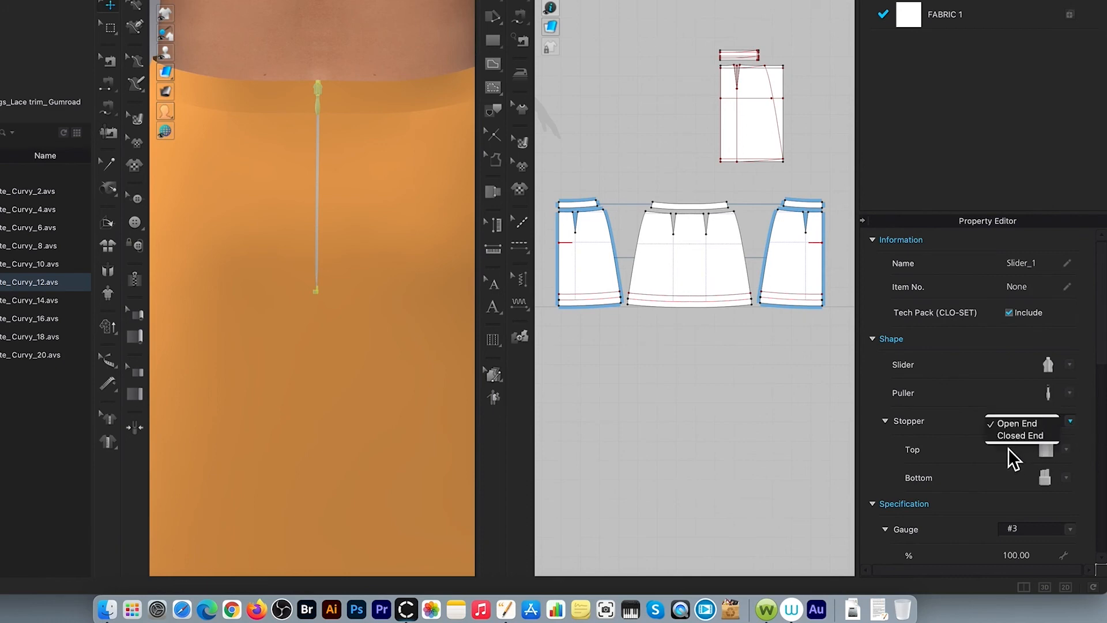
click(1018, 436)
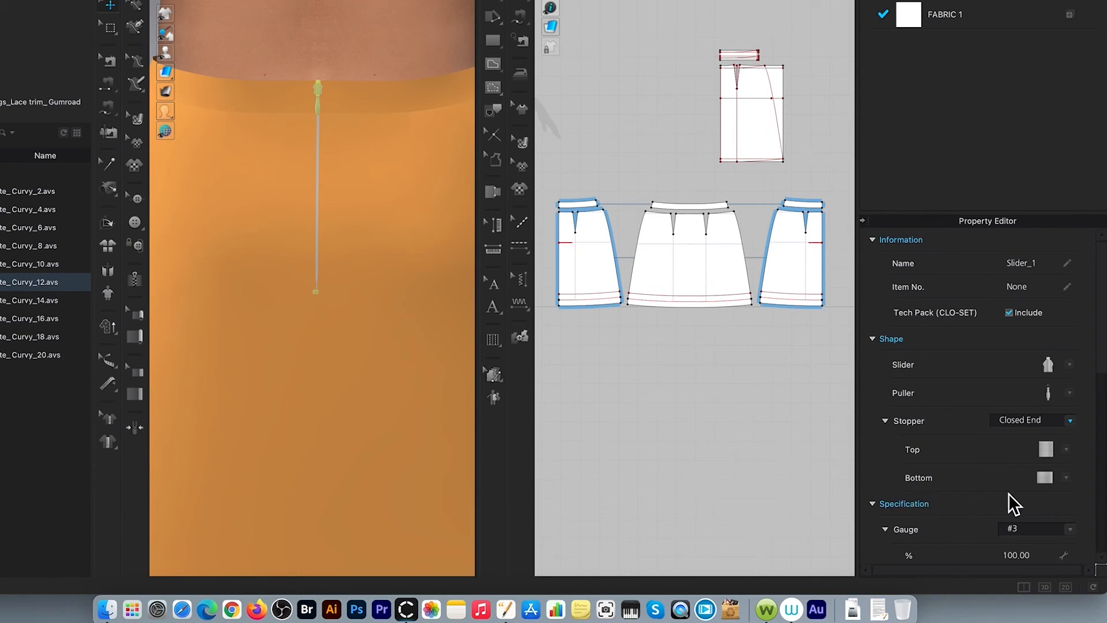
click(1066, 477)
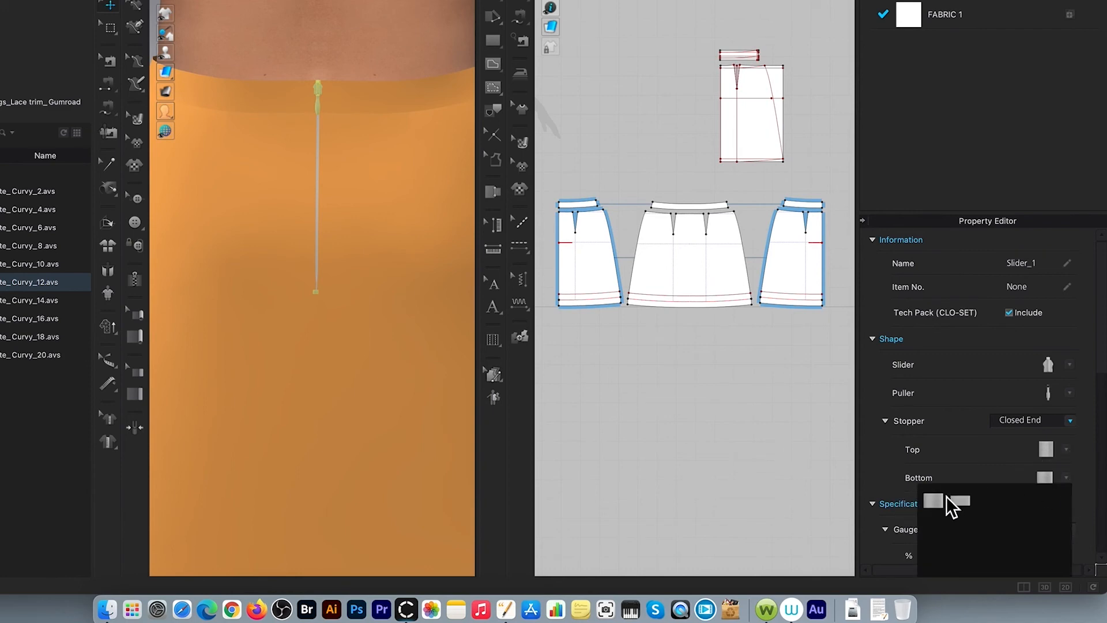
click(960, 501)
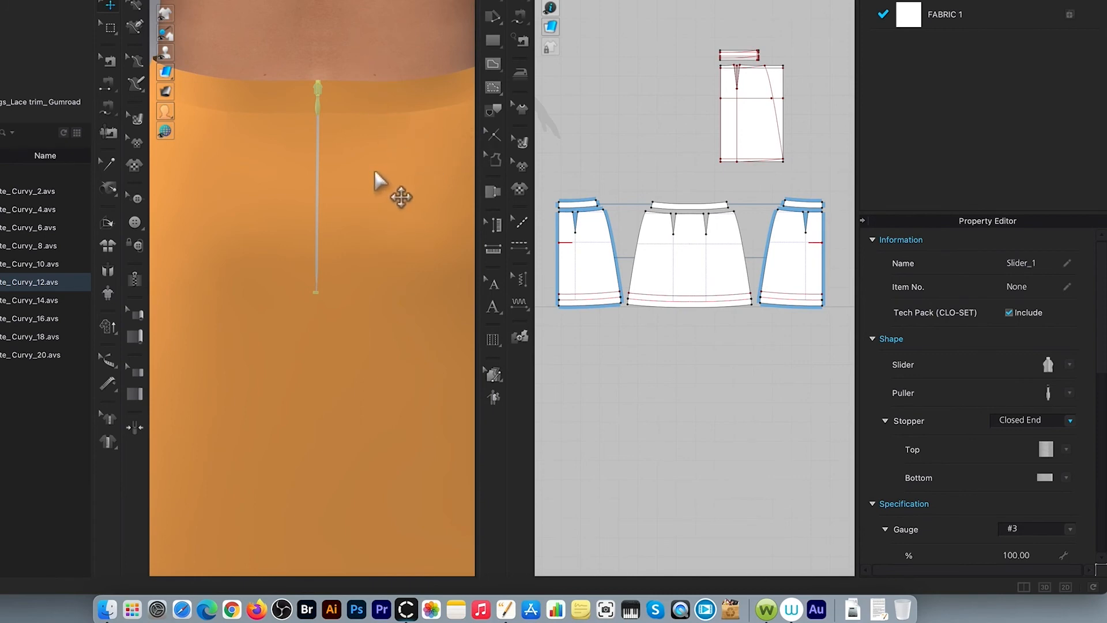
scroll(395, 95, down, 5)
scroll(396, 115, down, 5)
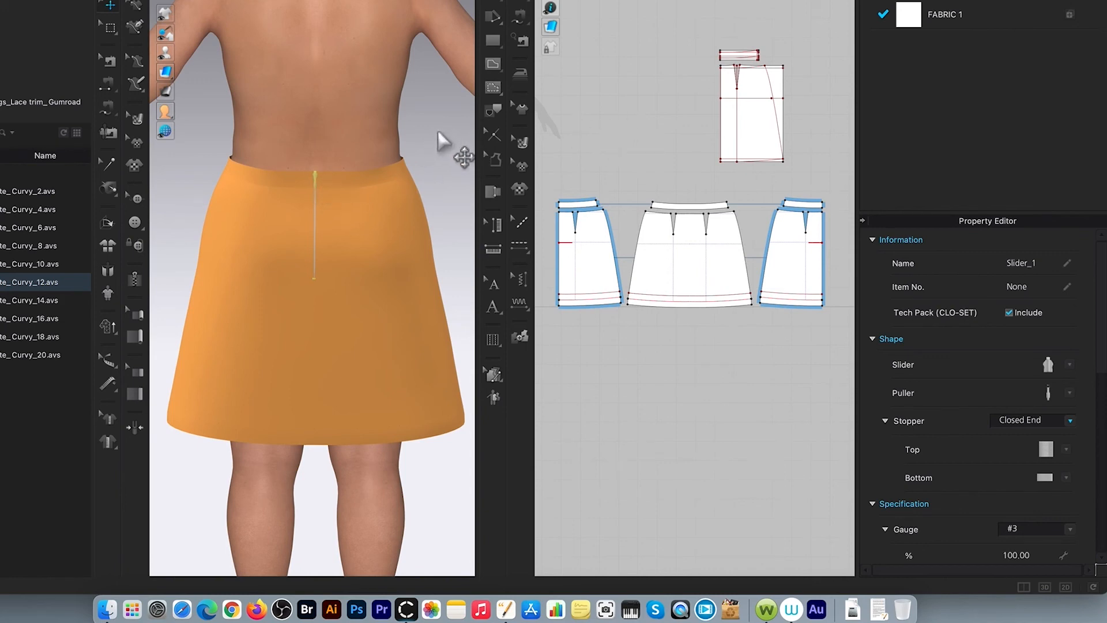
click(447, 141)
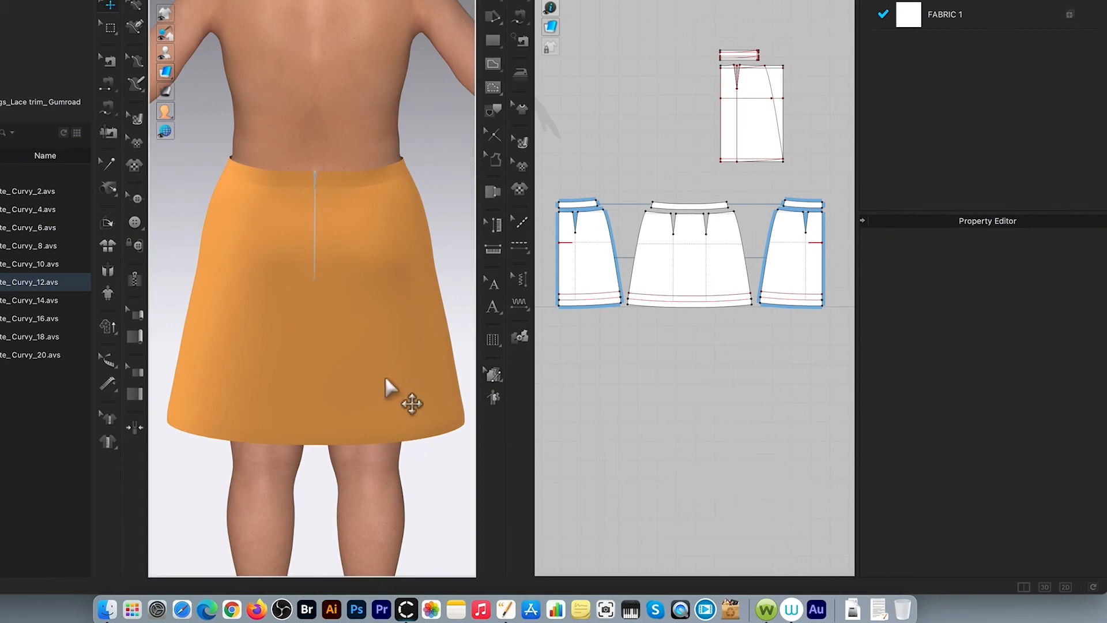
scroll(394, 389, up, 3)
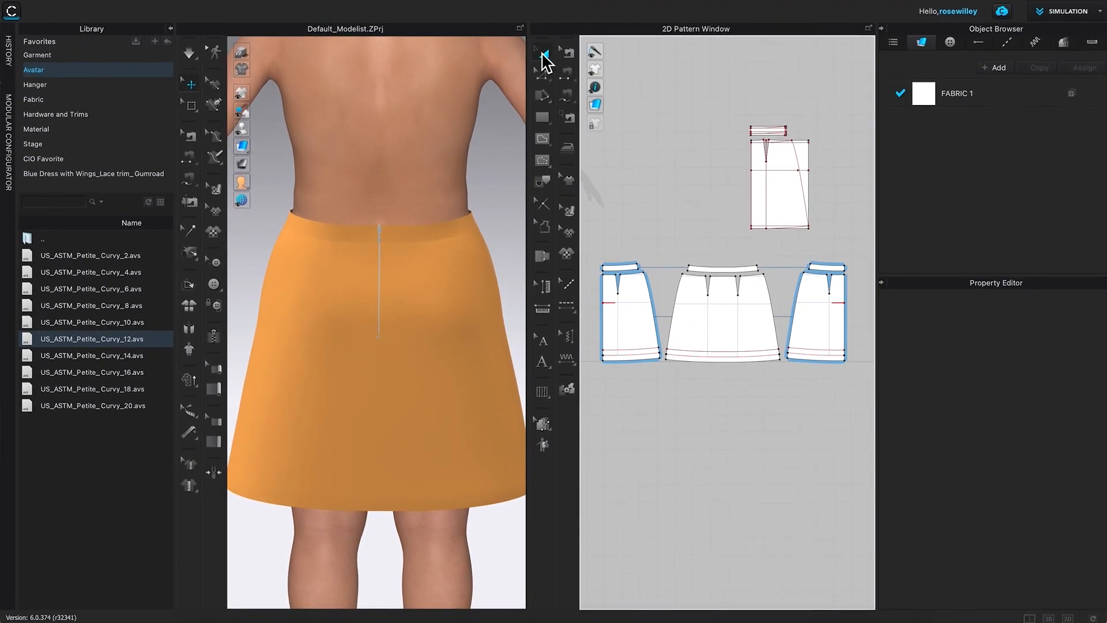
Select all the skirt and waistband pattern pieces with Transform Pattern and unstrengthen them
click(543, 51)
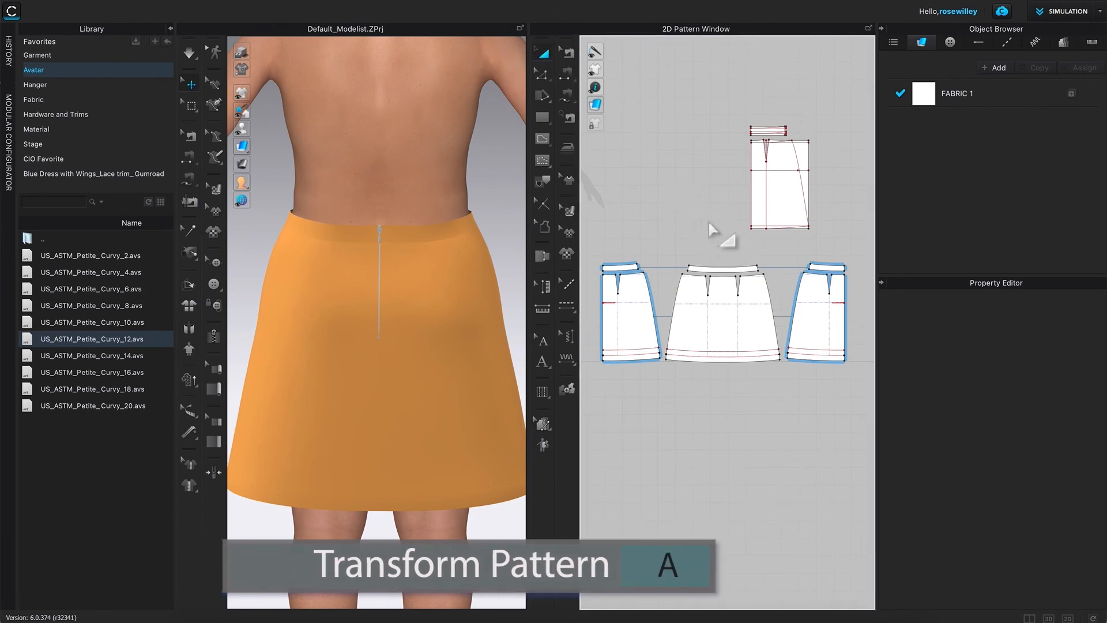
drag(588, 235, 864, 469)
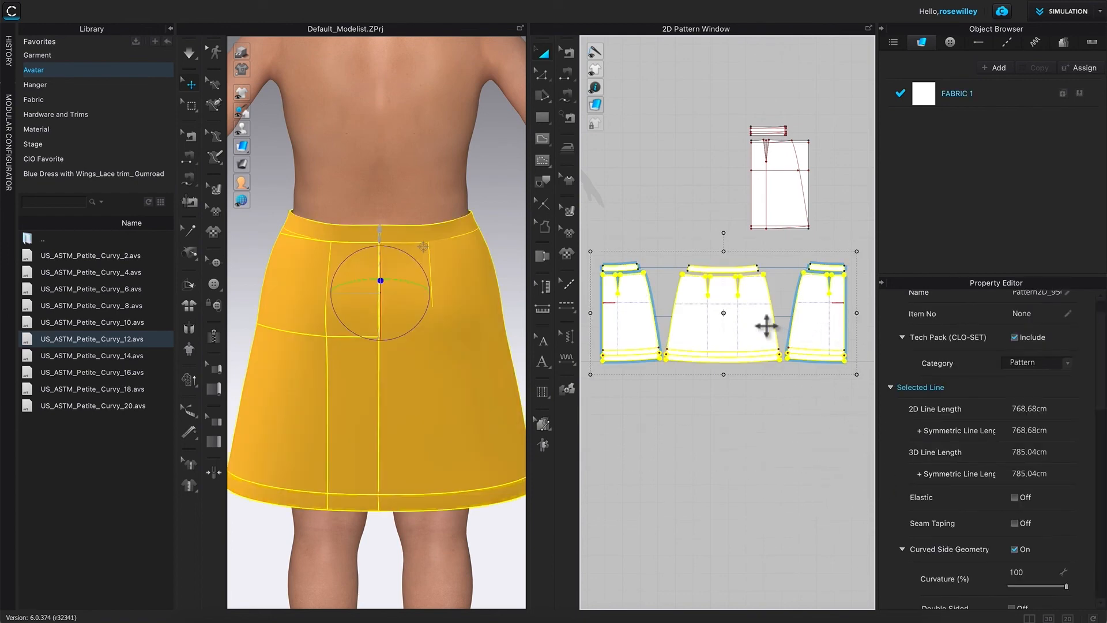
right_click(755, 331)
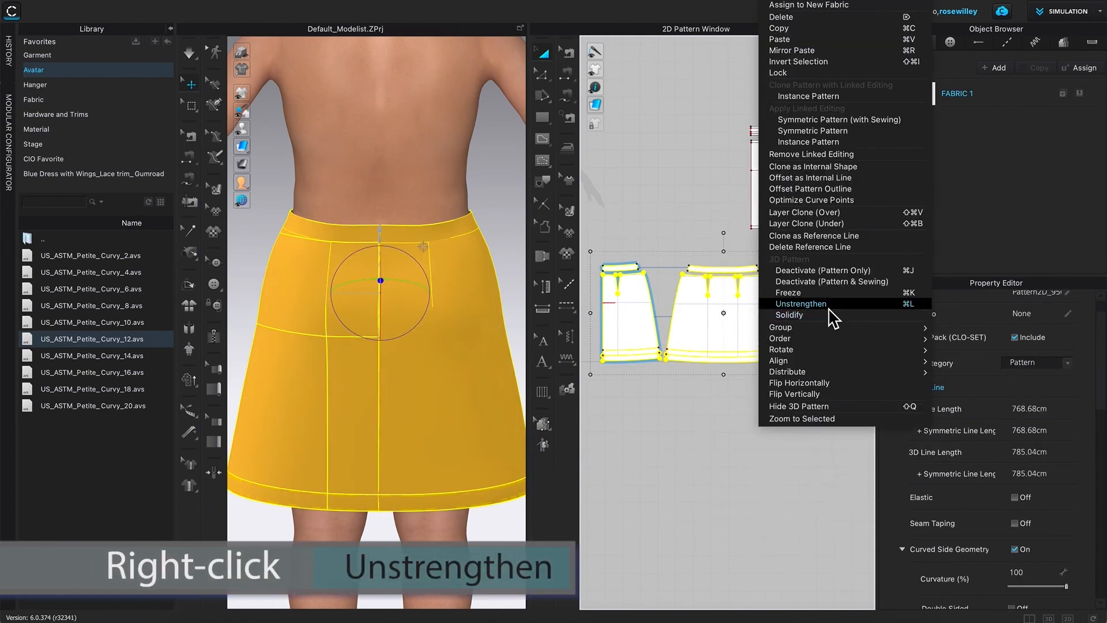
click(864, 316)
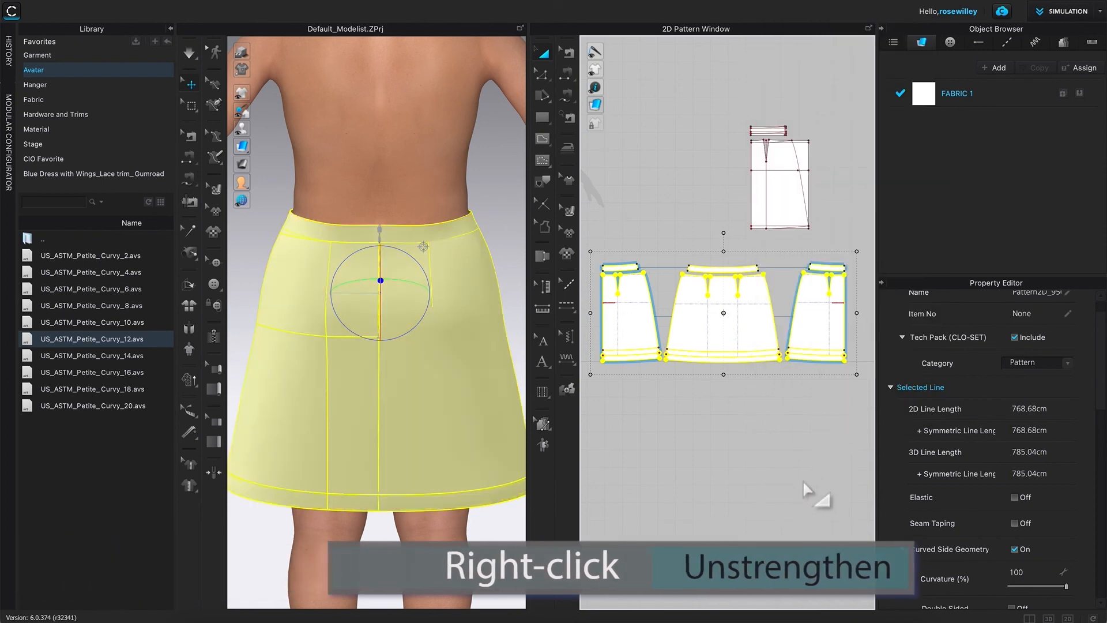
click(663, 157)
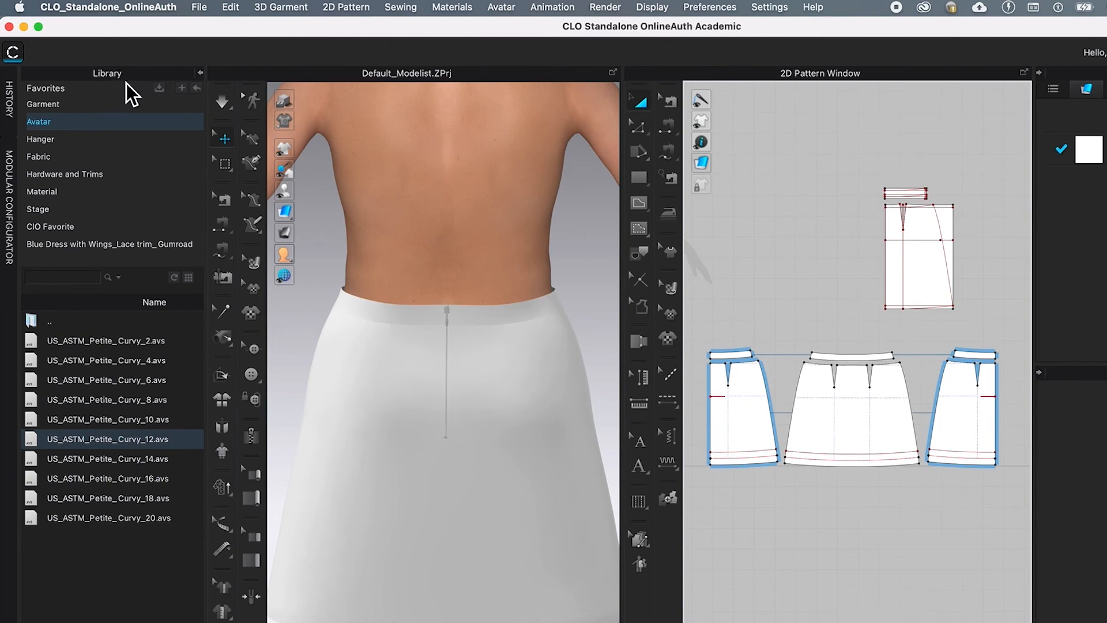
Search the fabric library for denim and apply Denim_Lightweight to one back skirt panel on the avatar
click(60, 159)
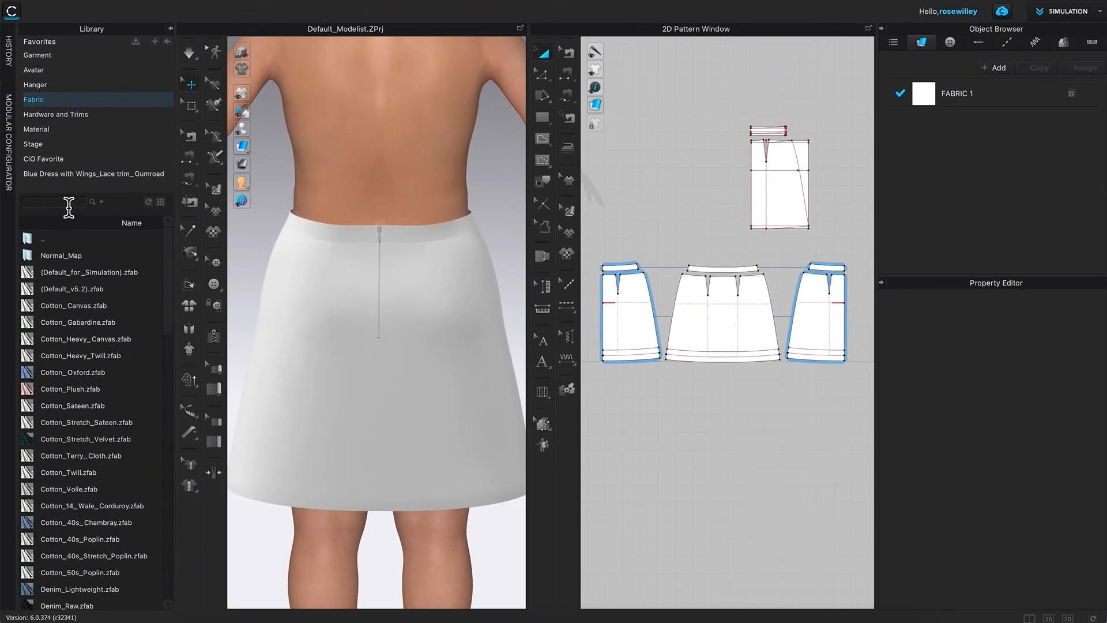
click(70, 205)
key(Return)
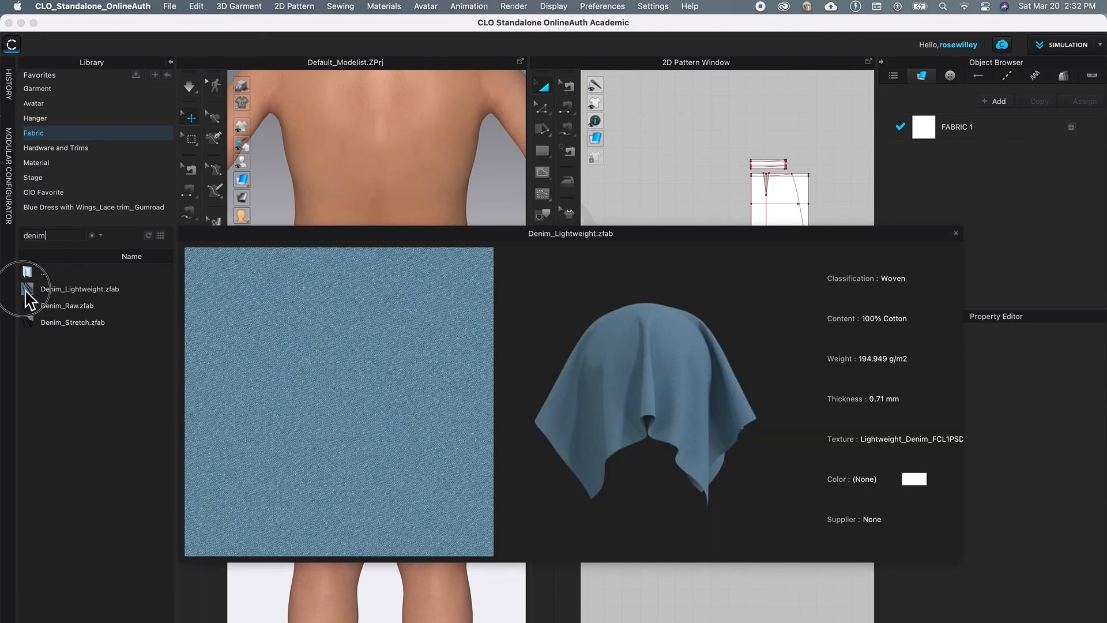
drag(28, 297, 343, 316)
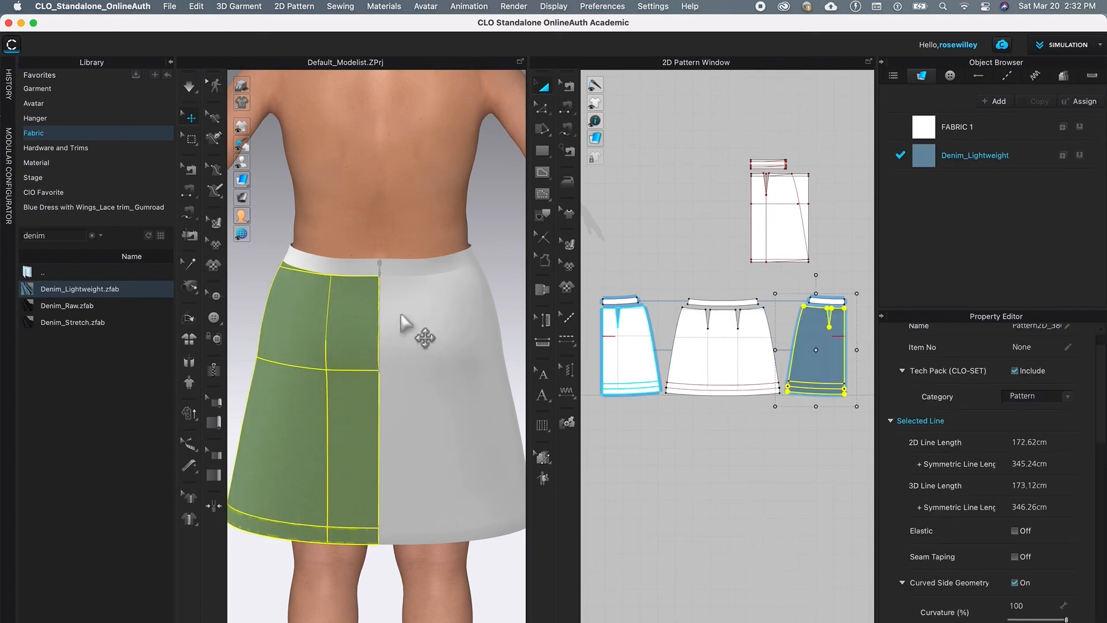
Add Denim_Lightweight to the project's fabric list as a separate fabric and assign it to all the skirt and waistband pieces
click(29, 293)
drag(29, 293, 1028, 245)
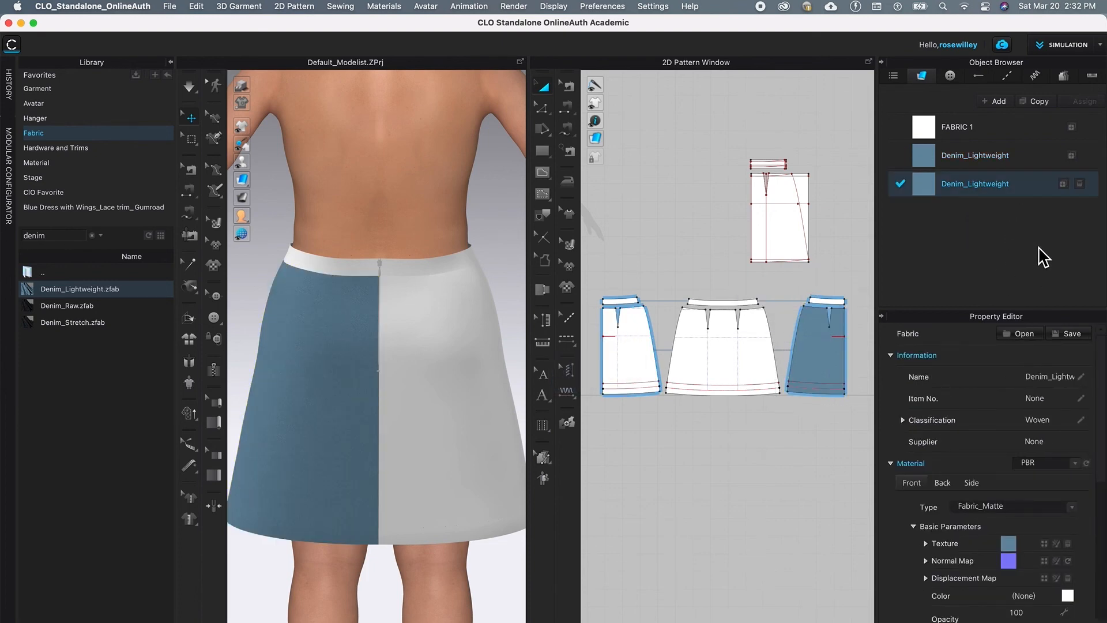
drag(588, 268, 865, 465)
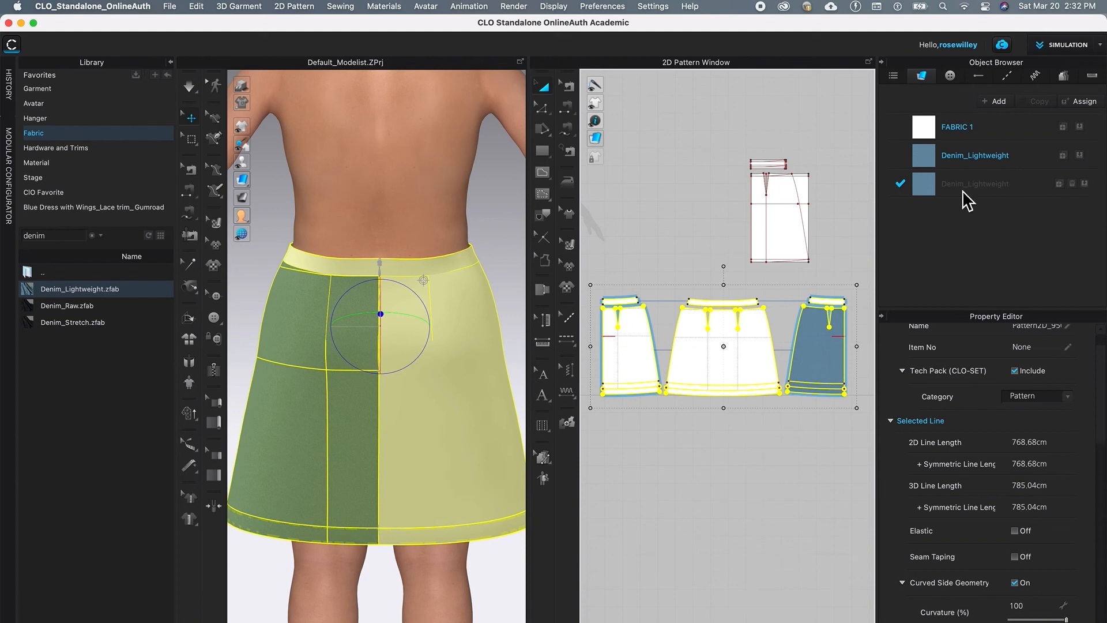
click(1085, 184)
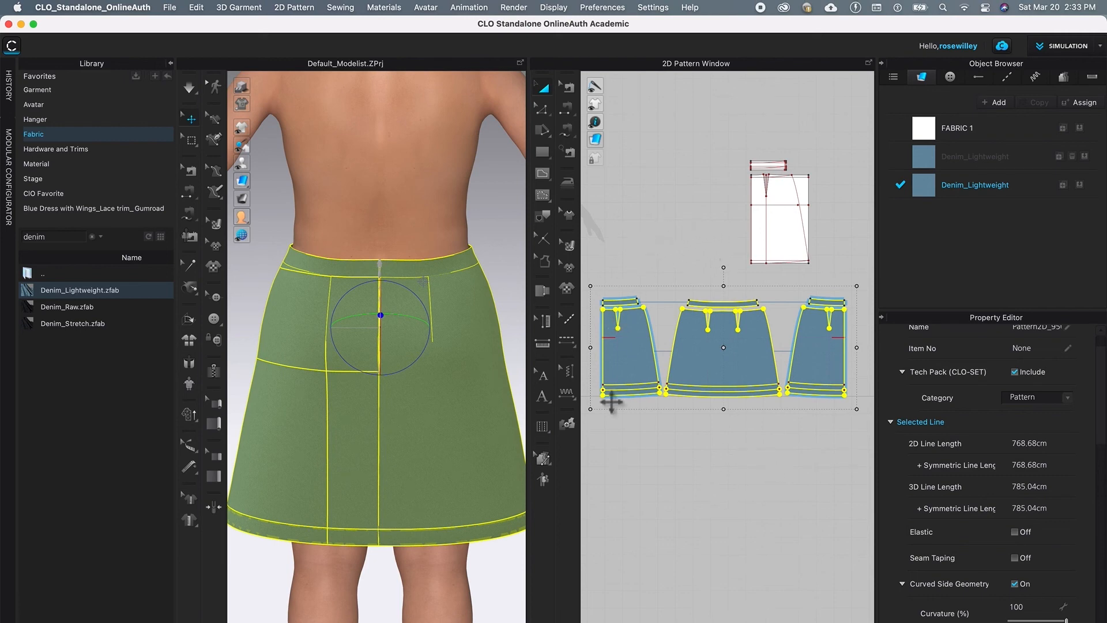
click(650, 228)
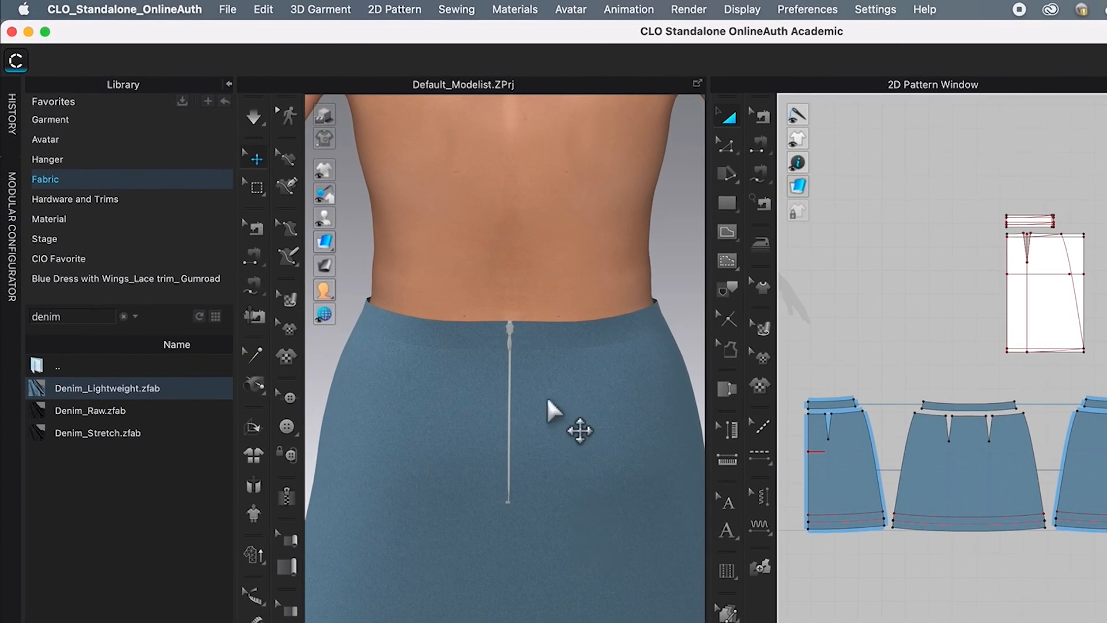
Match the zipper tape's color to the denim by sampling the skirt fabric with the eyedropper, giving RGB 76, 107, 121
click(253, 157)
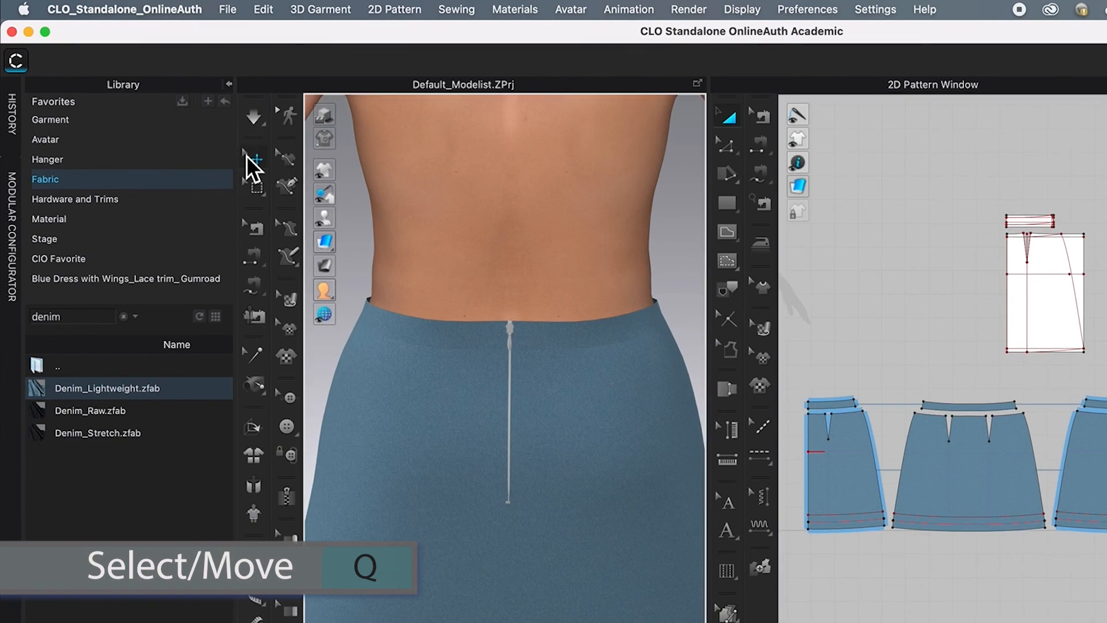
scroll(539, 382, up, 5)
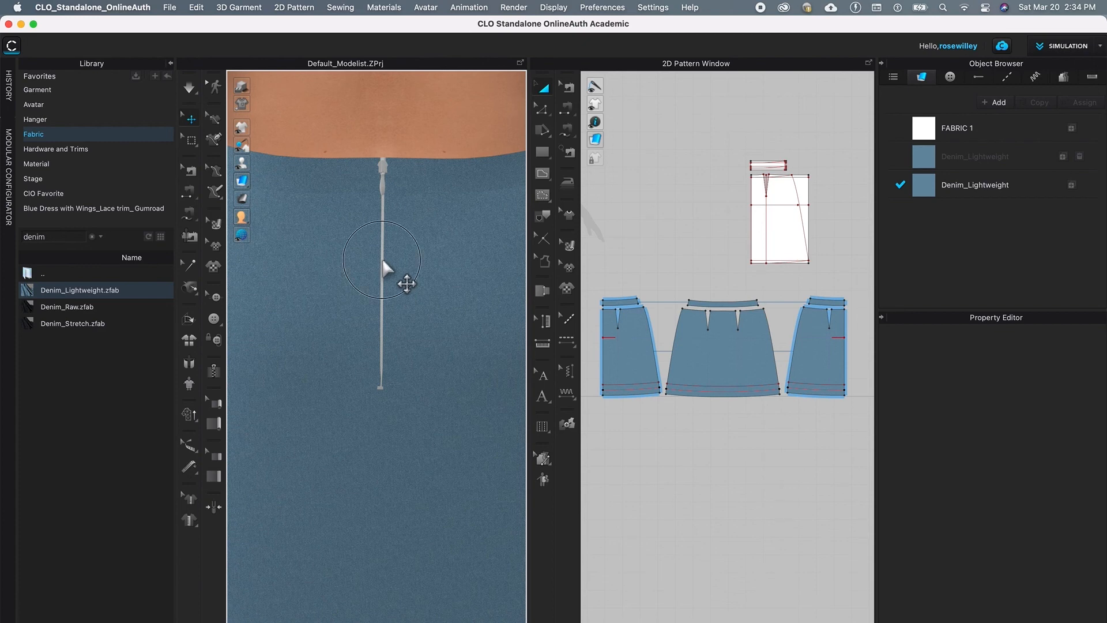
click(382, 271)
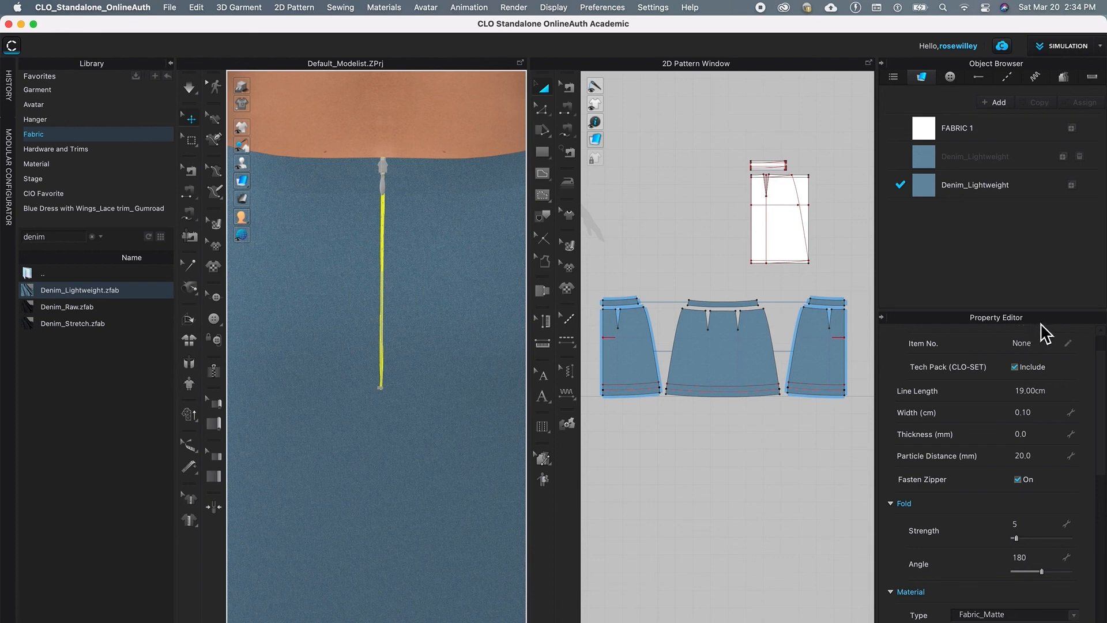
drag(1101, 402, 1097, 479)
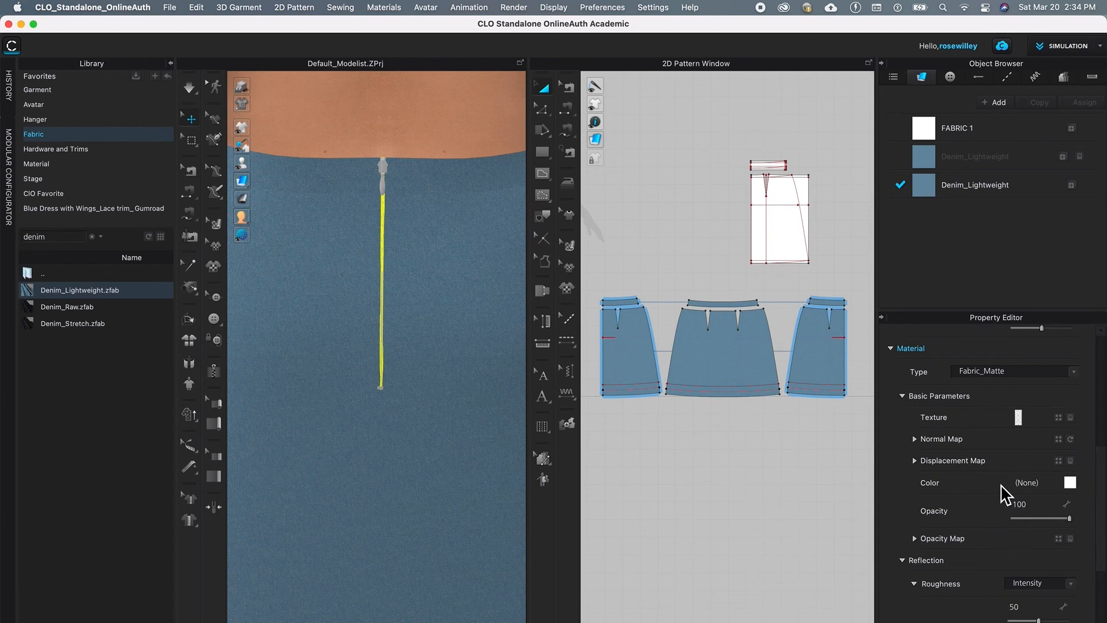
click(1074, 485)
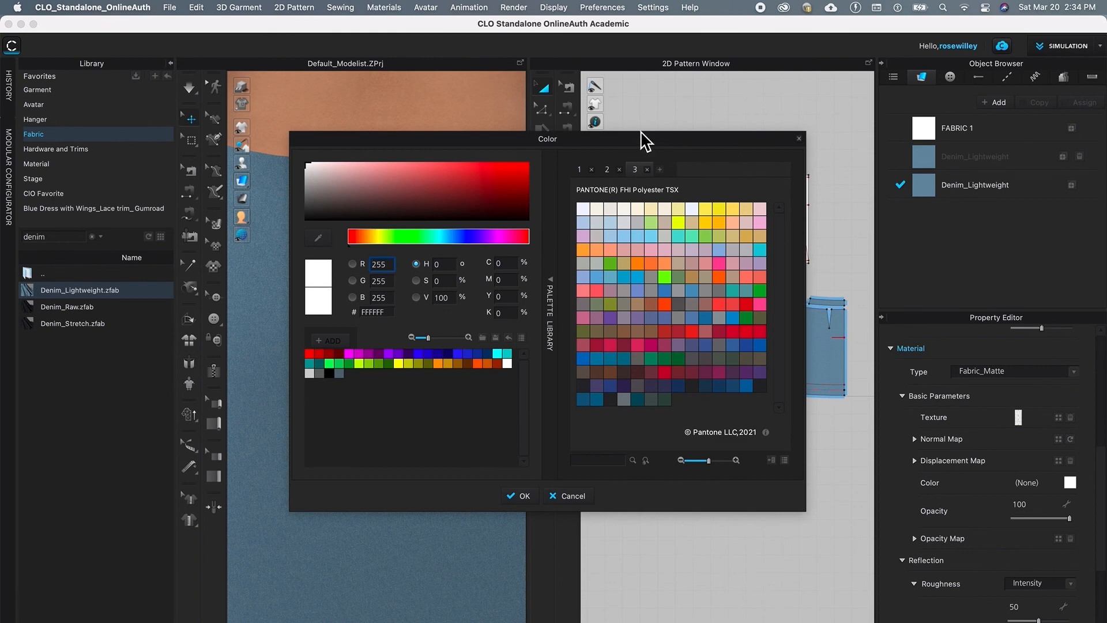
drag(637, 141, 848, 139)
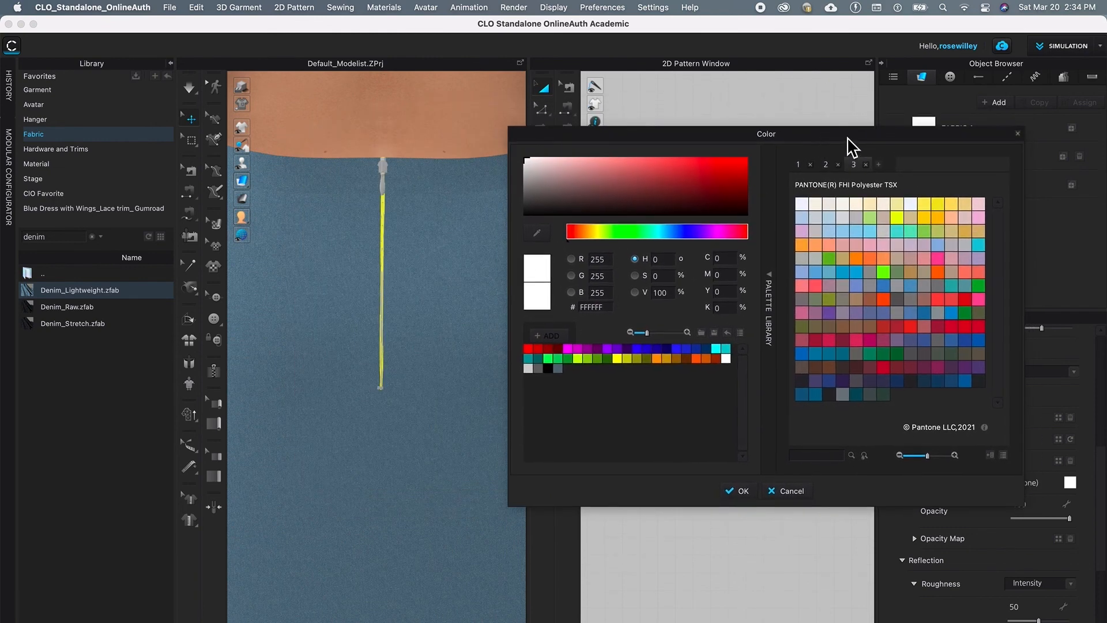
click(540, 235)
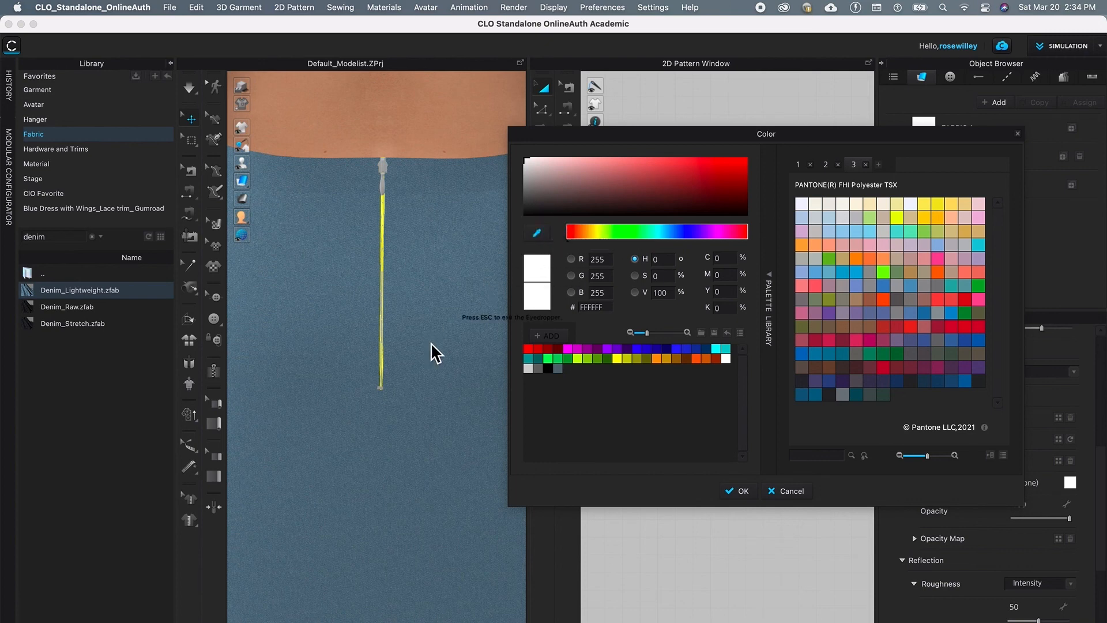
click(408, 383)
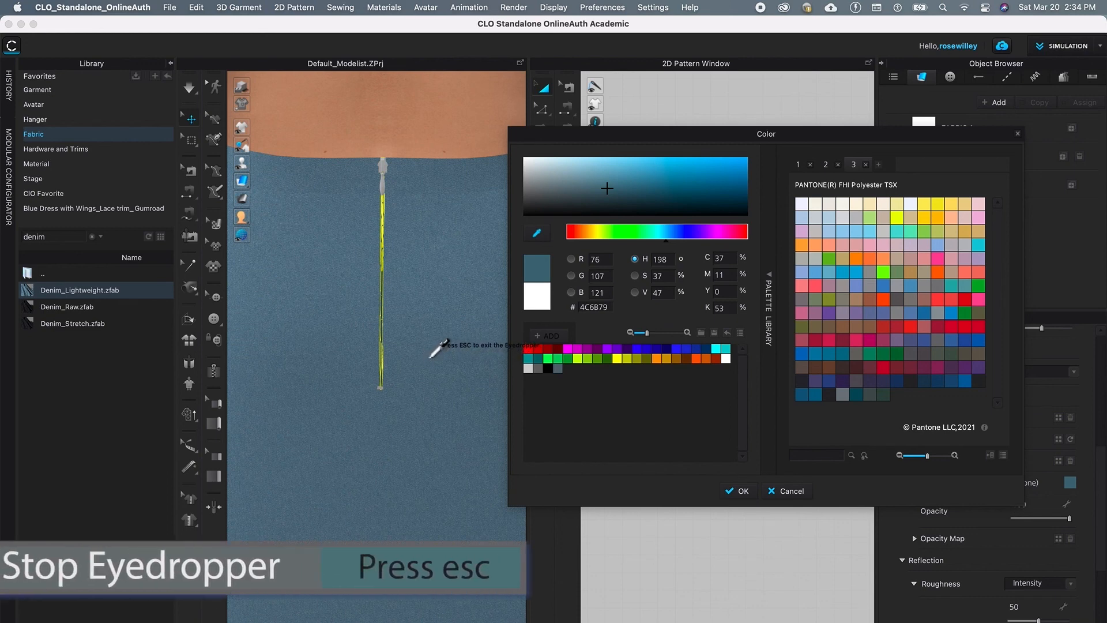
key(Escape)
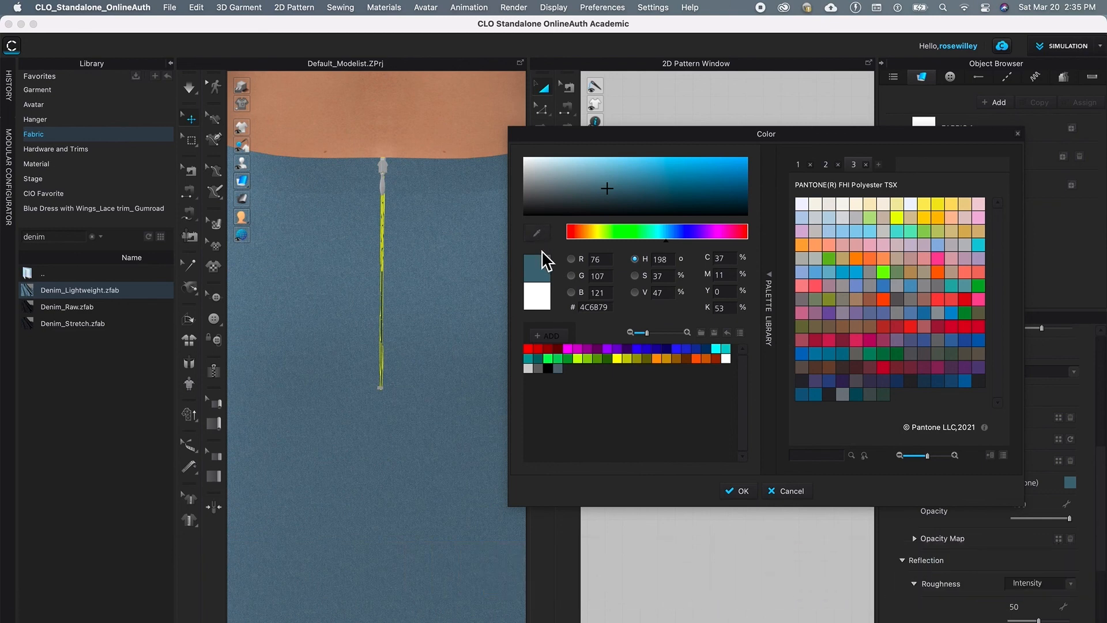
click(742, 491)
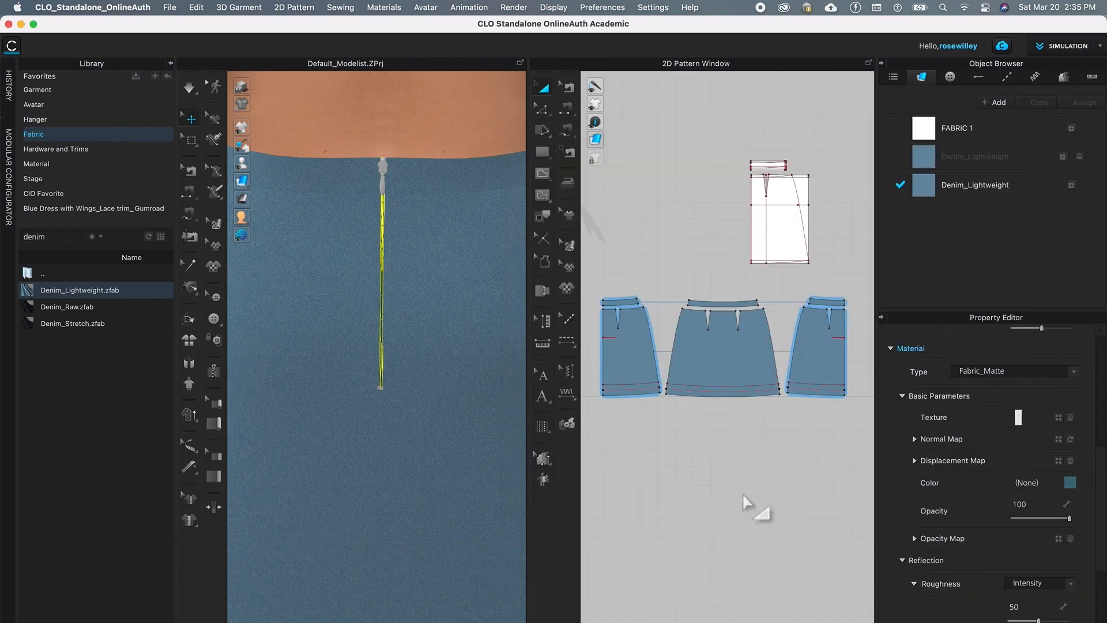
Match the zipper slider's color to the denim by sampling the skirt fabric with the eyedropper, giving RGB 70, 85, 102
click(383, 174)
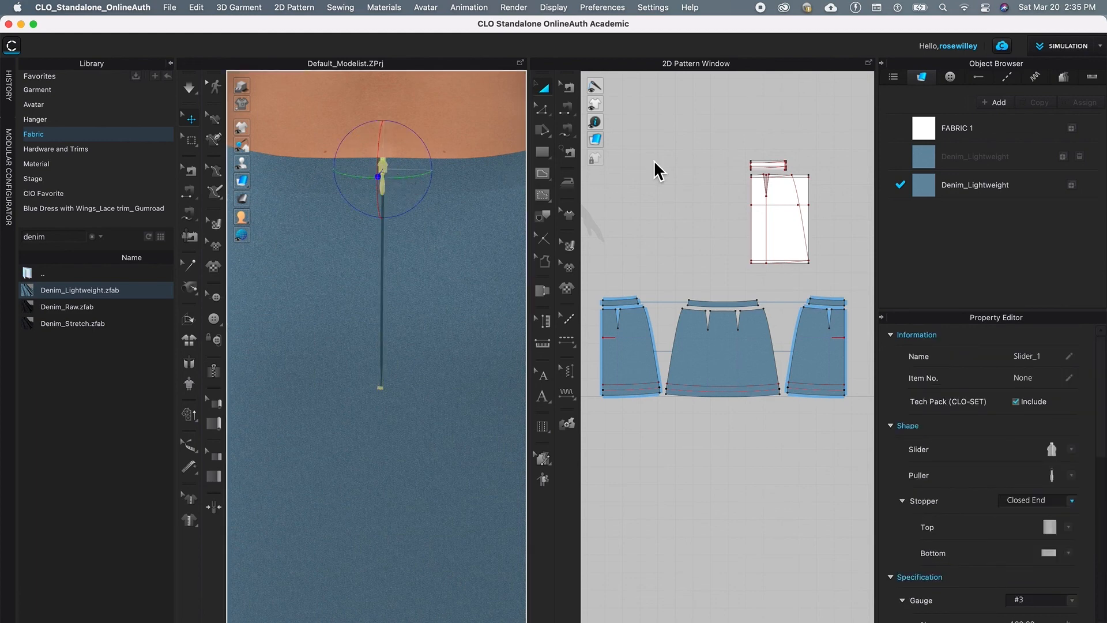
drag(1105, 443, 1104, 597)
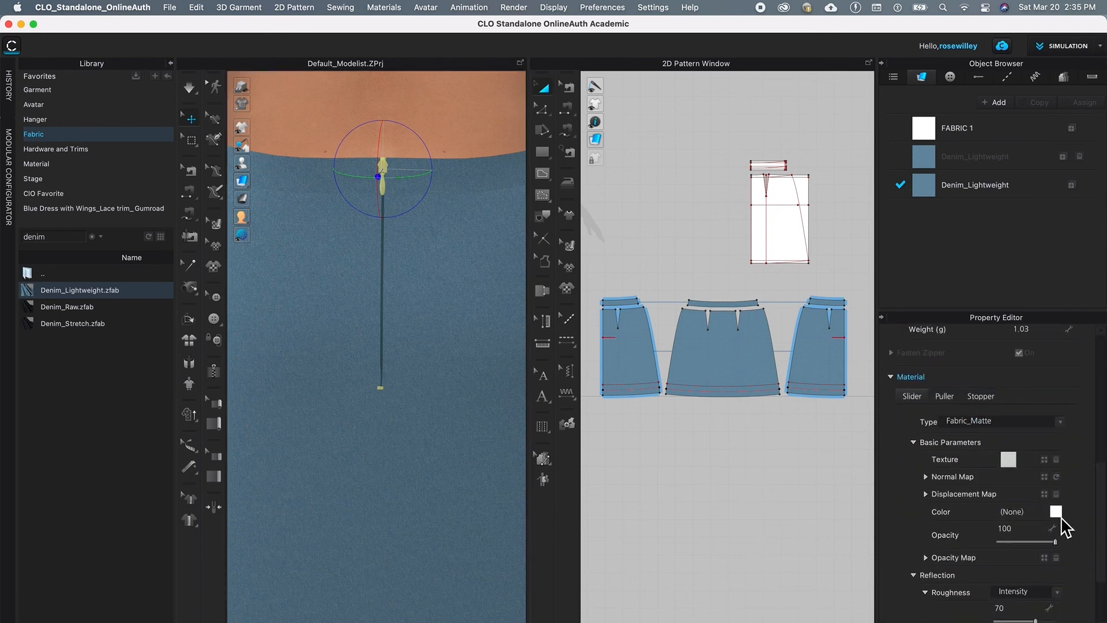
click(1056, 512)
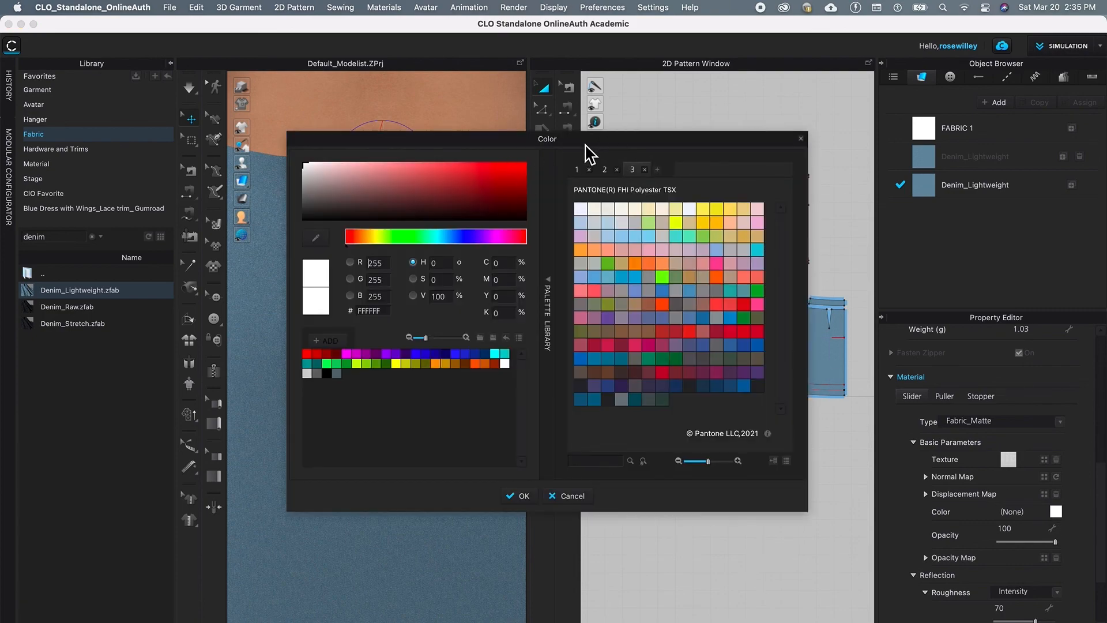
drag(580, 141, 791, 113)
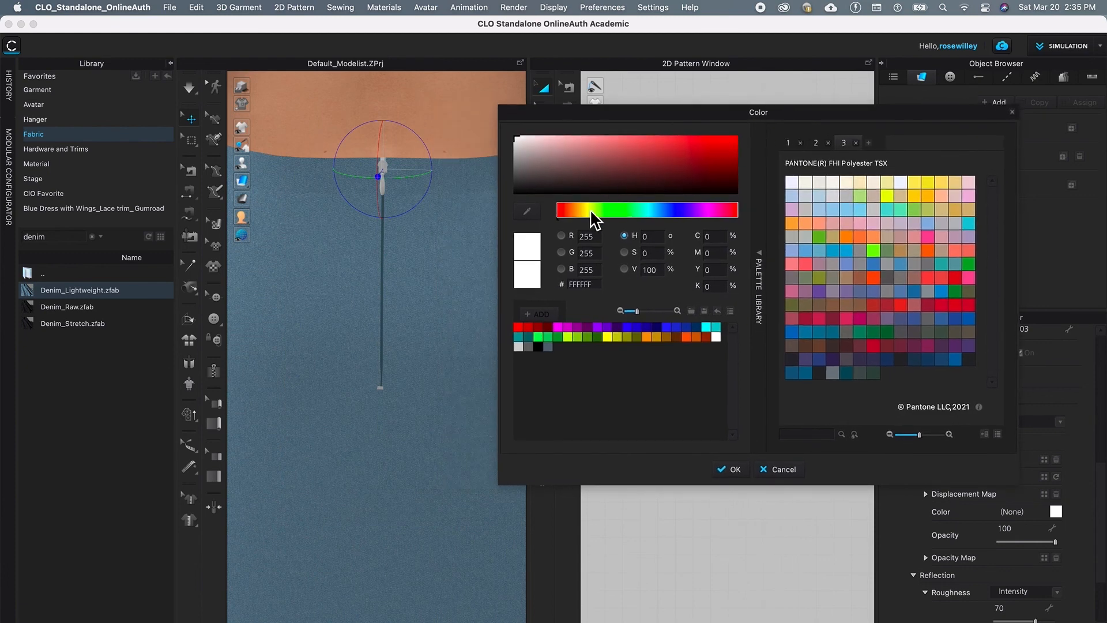
click(527, 212)
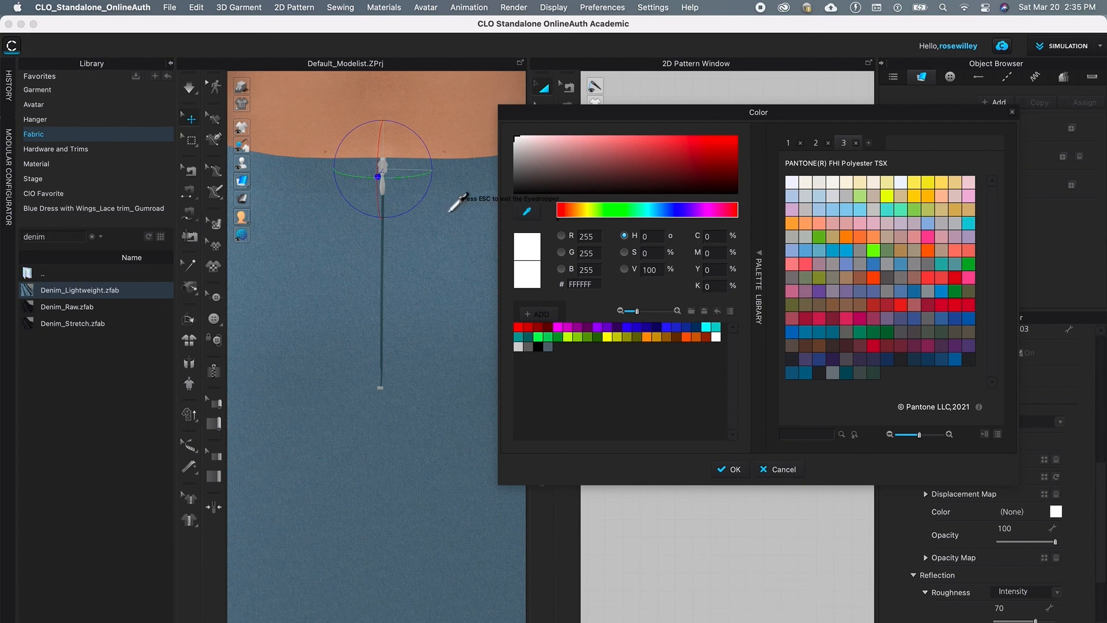
click(445, 231)
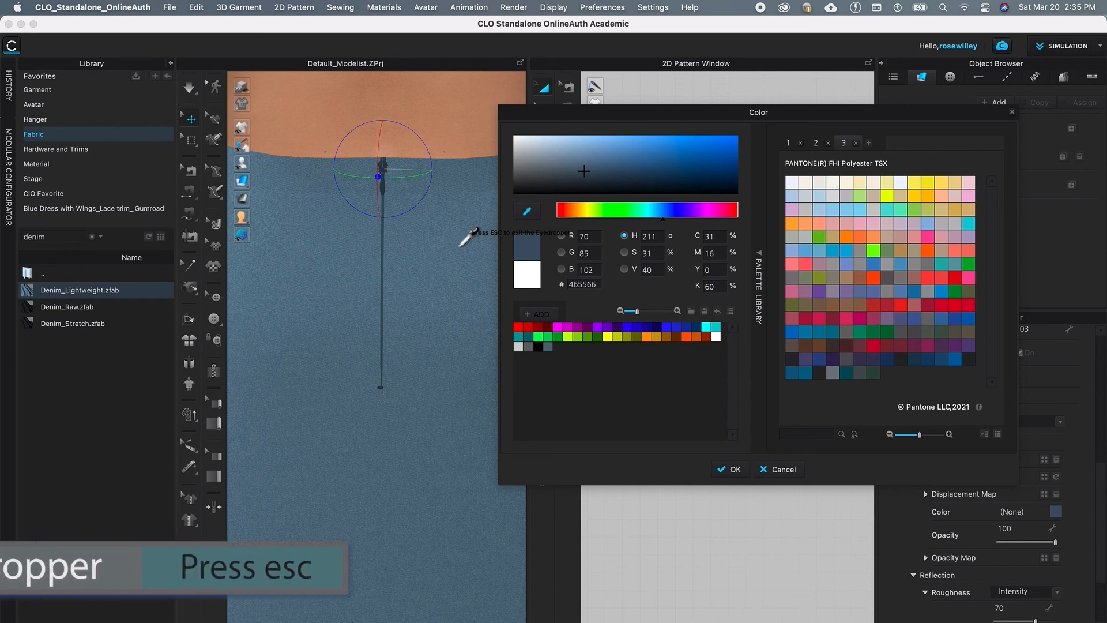
key(Escape)
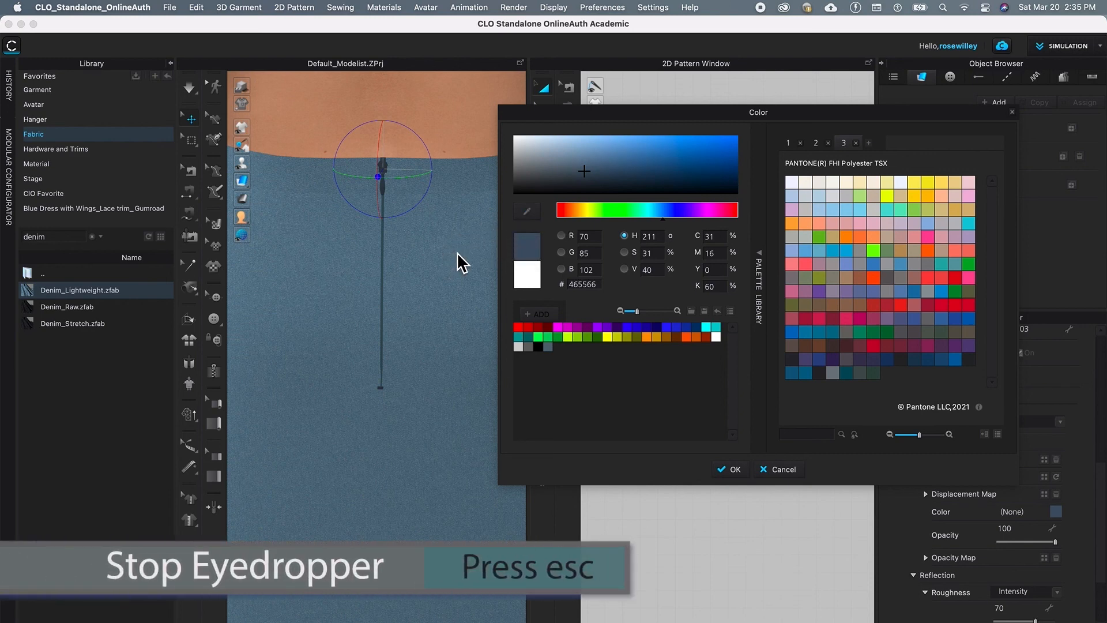
click(732, 470)
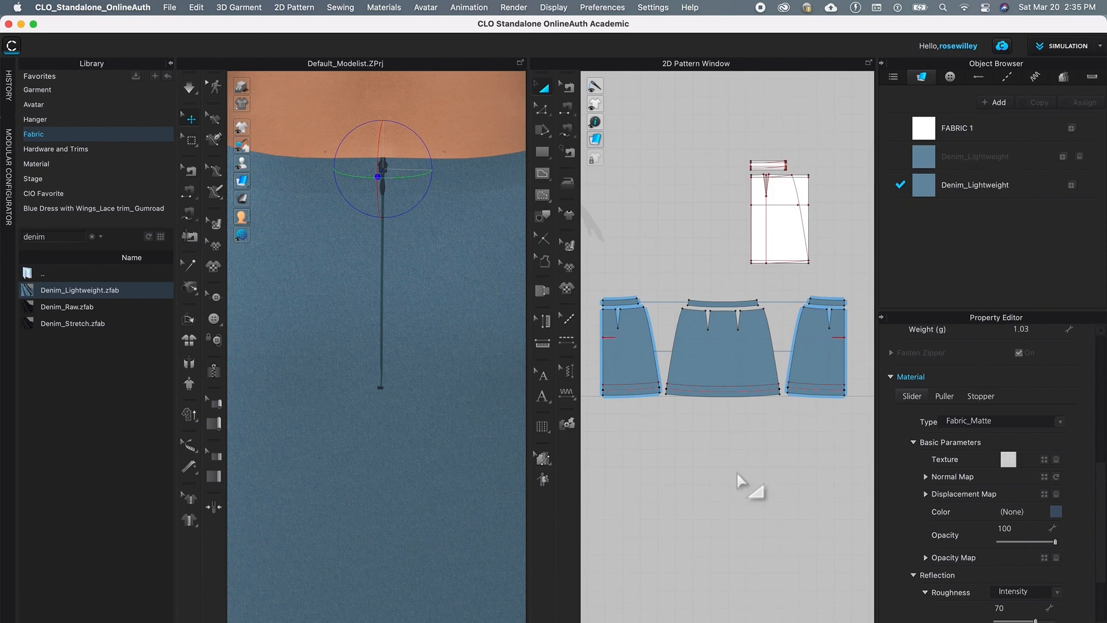
click(673, 212)
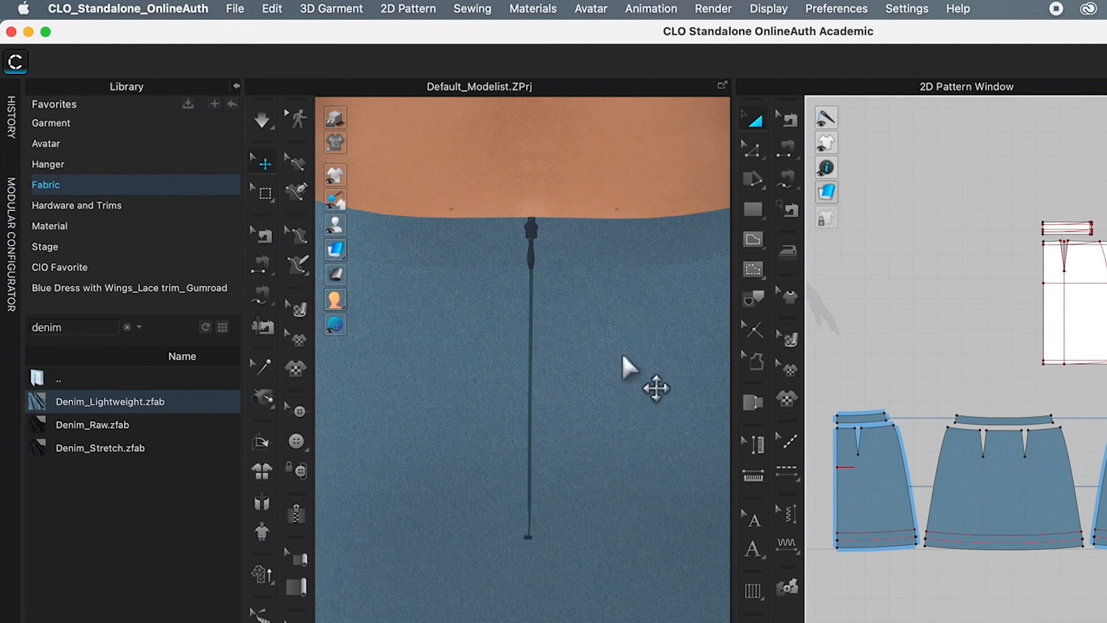
Hide the avatar in the 3D view so that only the skirt is displayed from the front
scroll(625, 387, down, 2)
scroll(617, 403, down, 5)
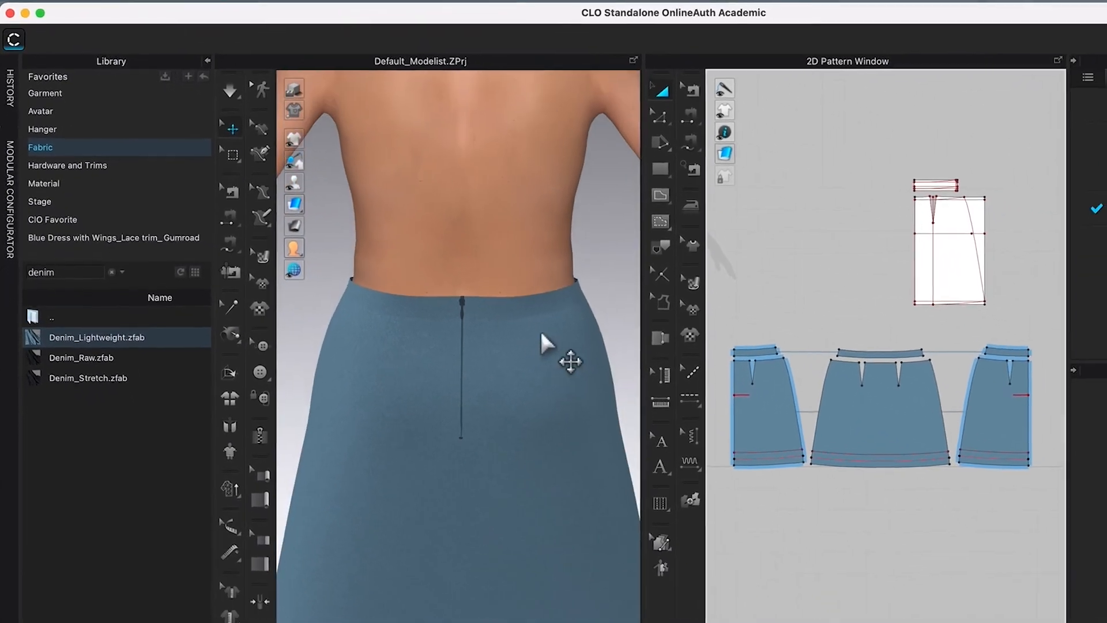
scroll(550, 352, down, 4)
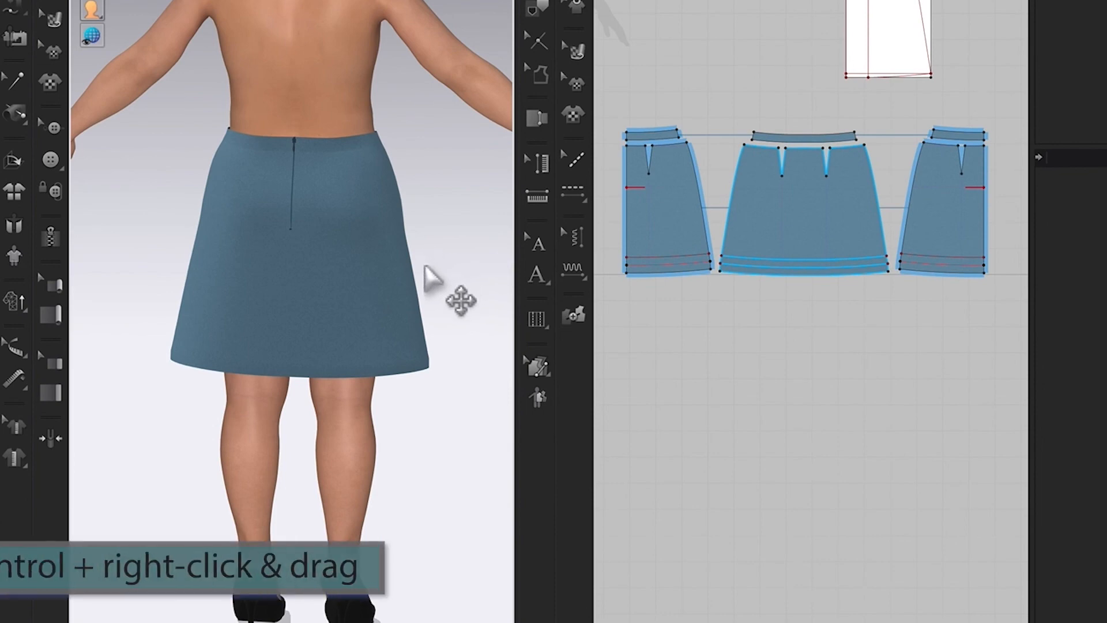
ctrl+right_drag(432, 278, 240, 271)
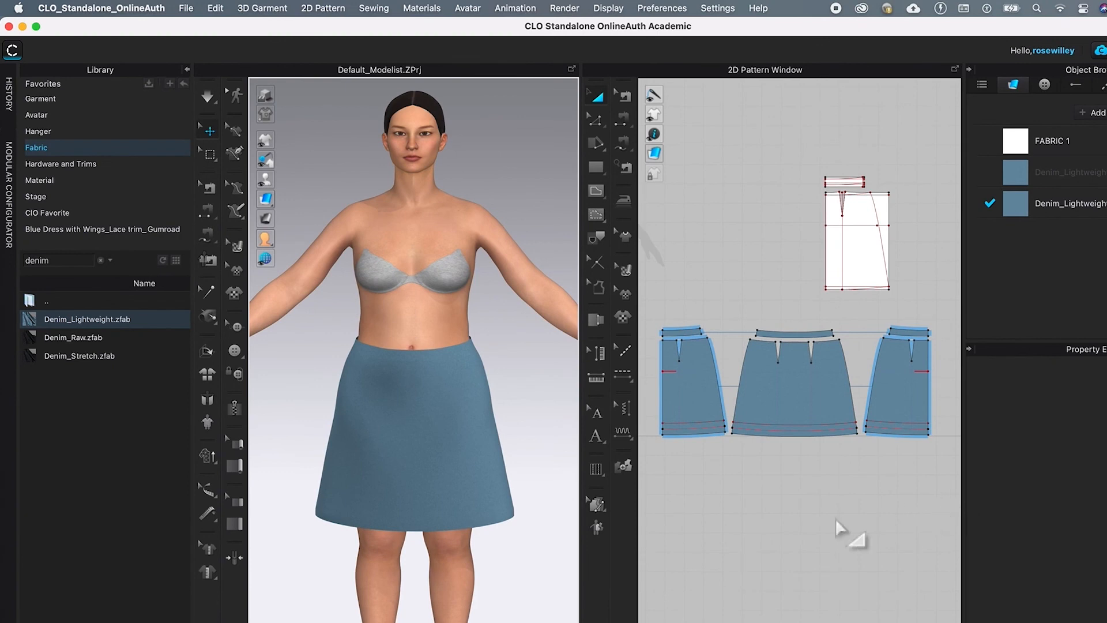
mouse_move(266, 182)
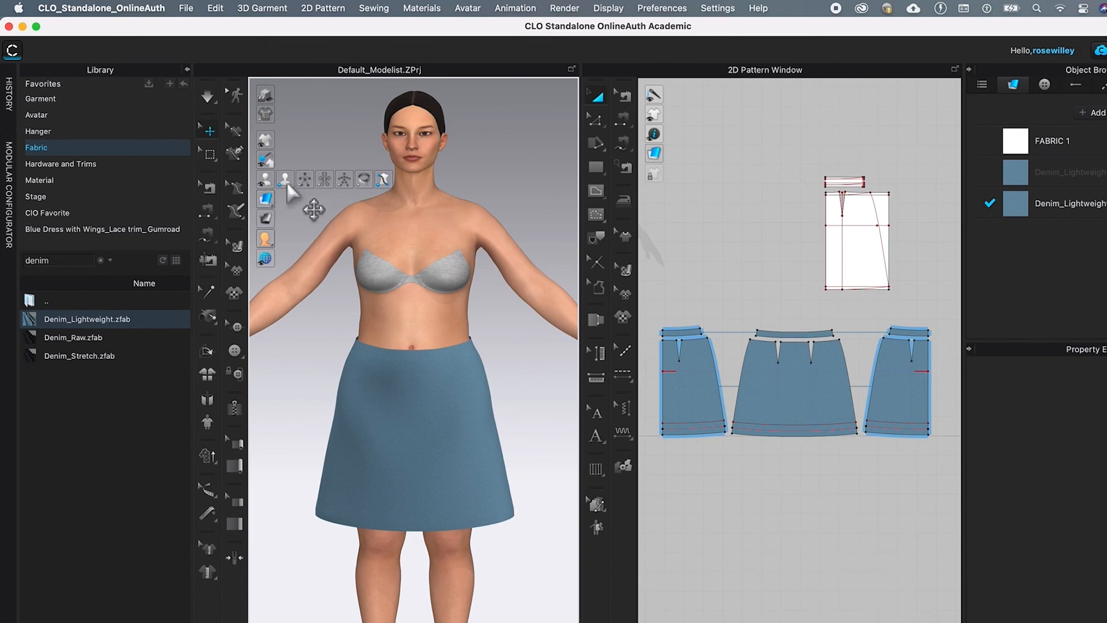
click(285, 181)
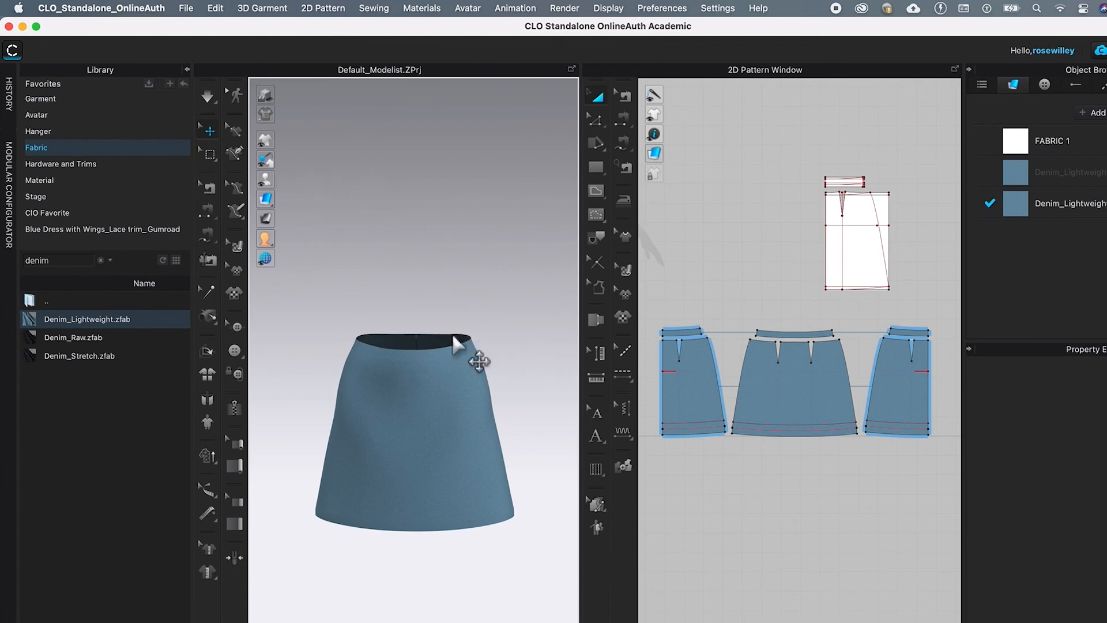
super+right_drag(455, 339, 459, 341)
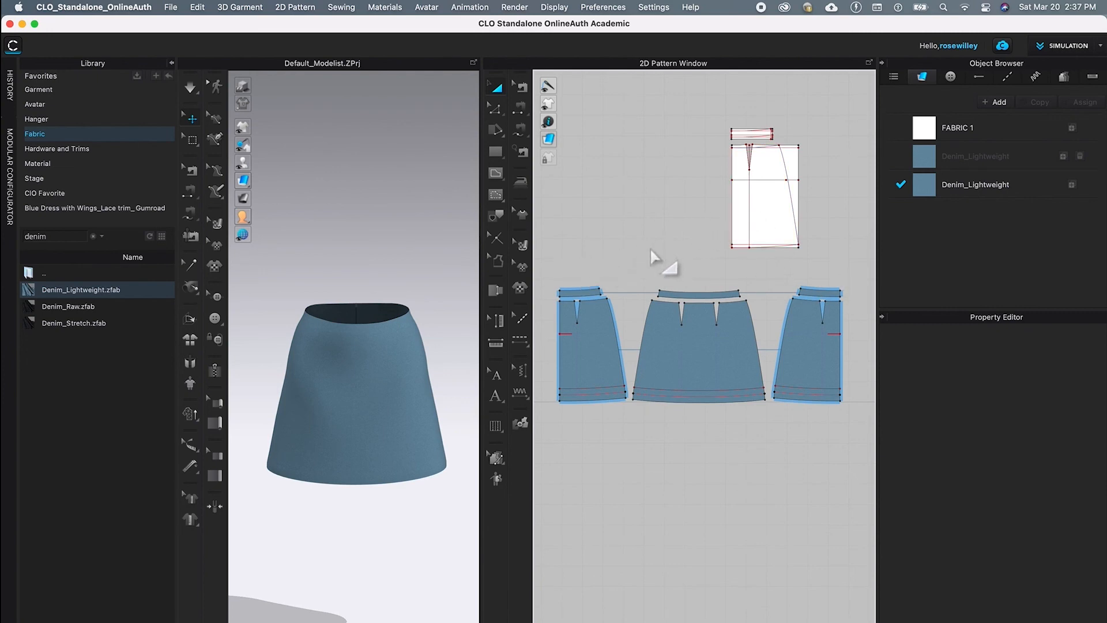
Select all the waistband pieces and create Layer Clone (Under) copies, placing them straight above the originals in the 2D pattern
click(497, 89)
drag(549, 265, 848, 309)
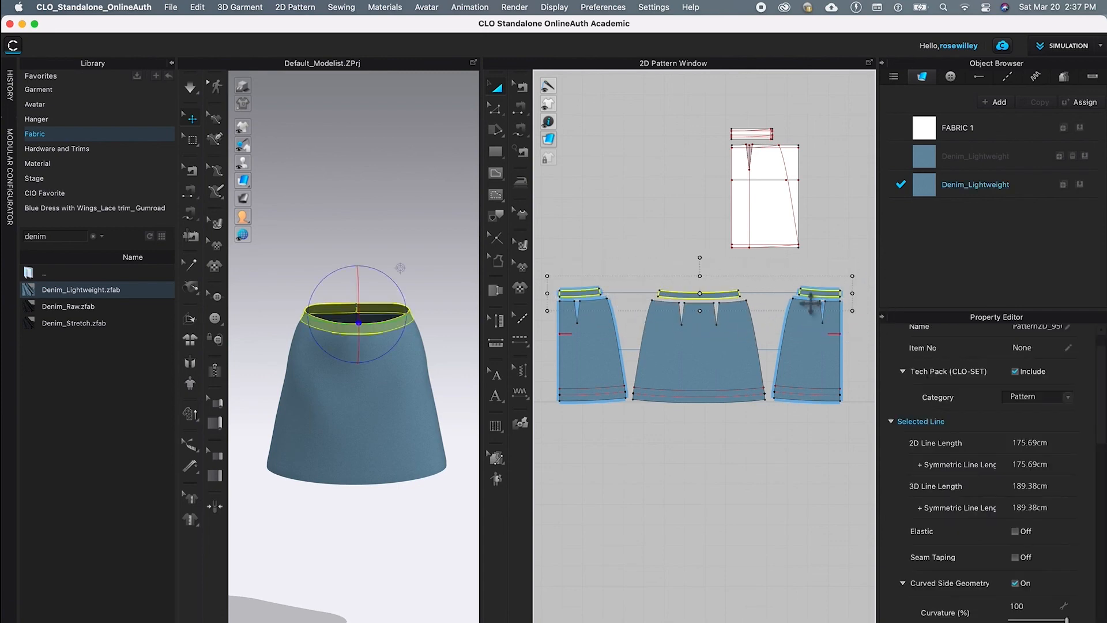
right_click(725, 304)
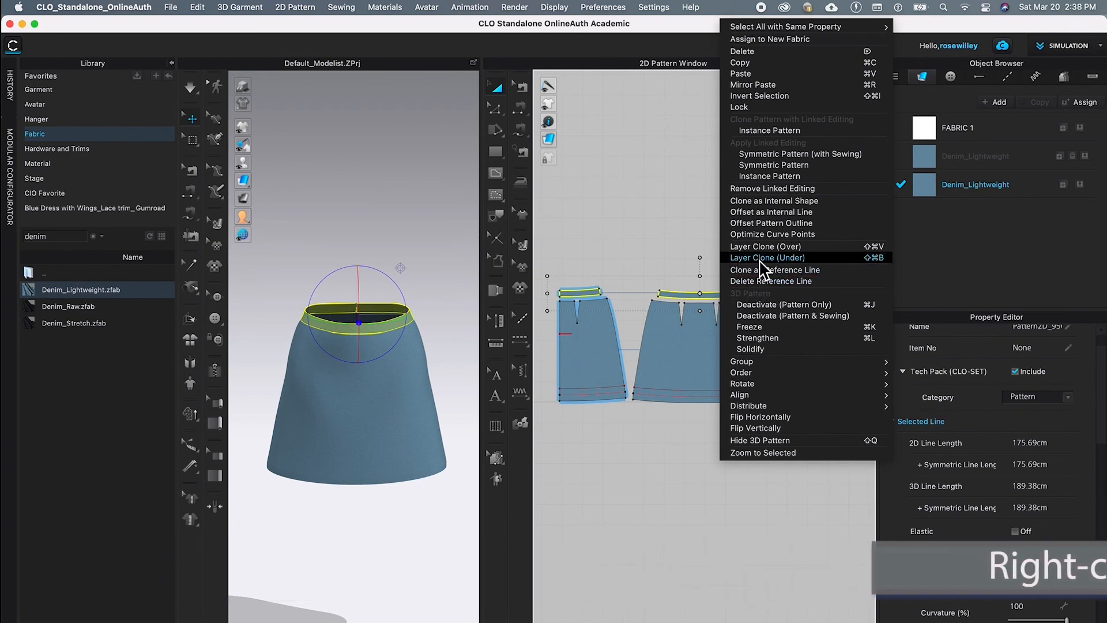
click(833, 259)
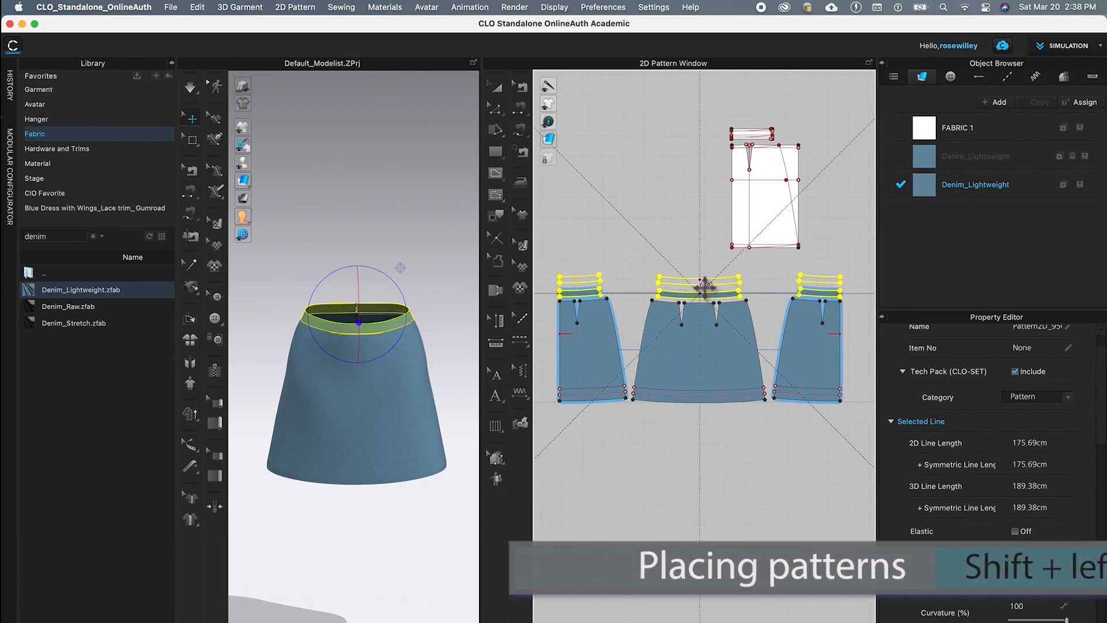
shift+click(704, 285)
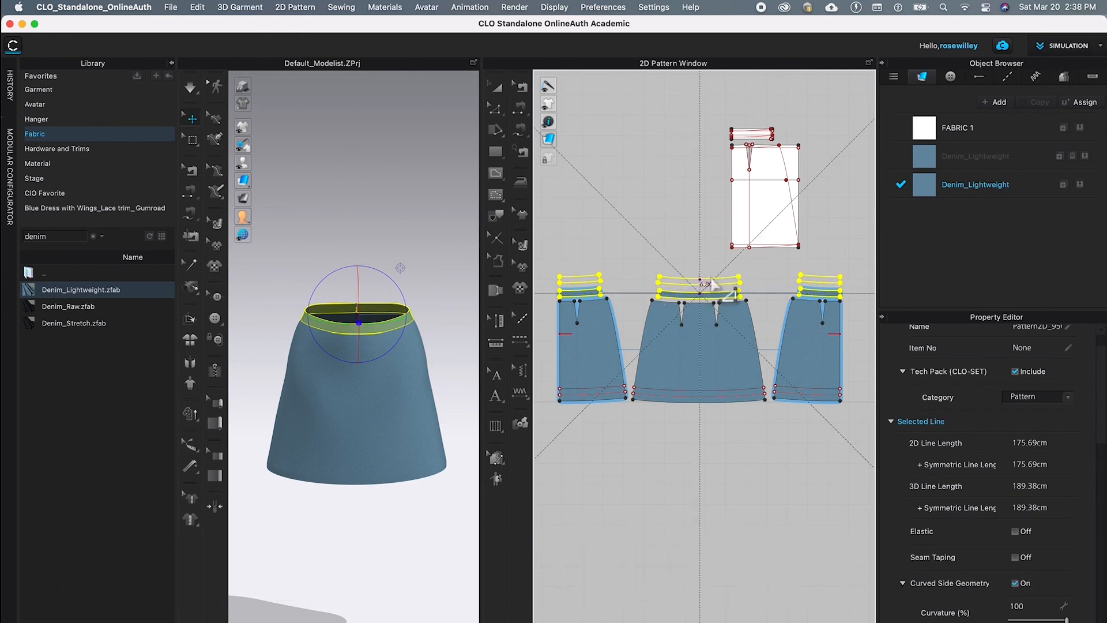
shift+click(829, 264)
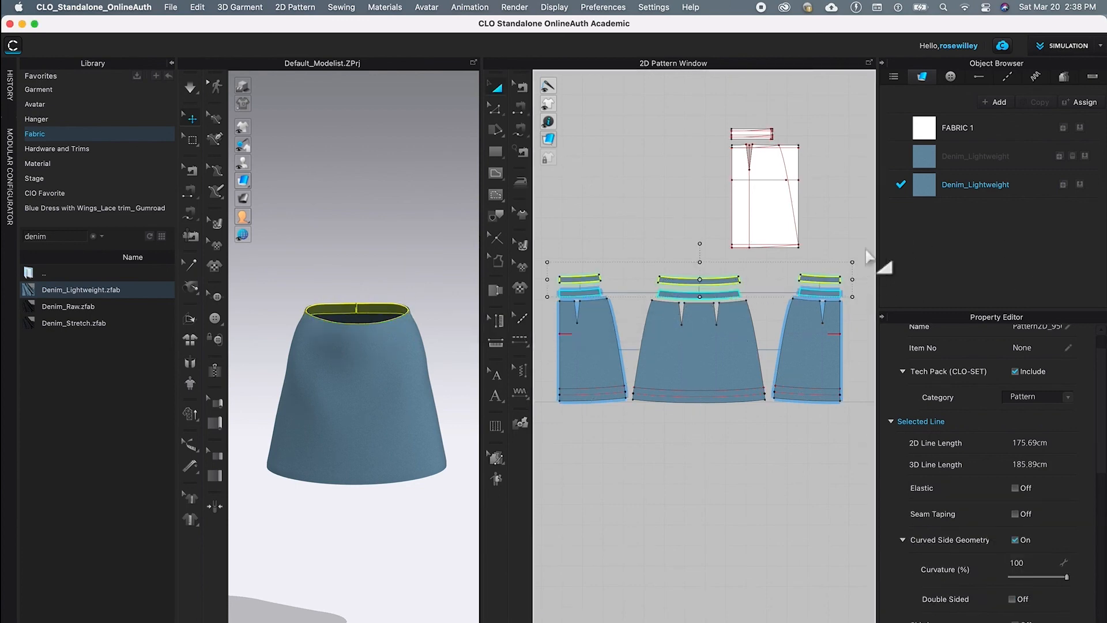
click(845, 178)
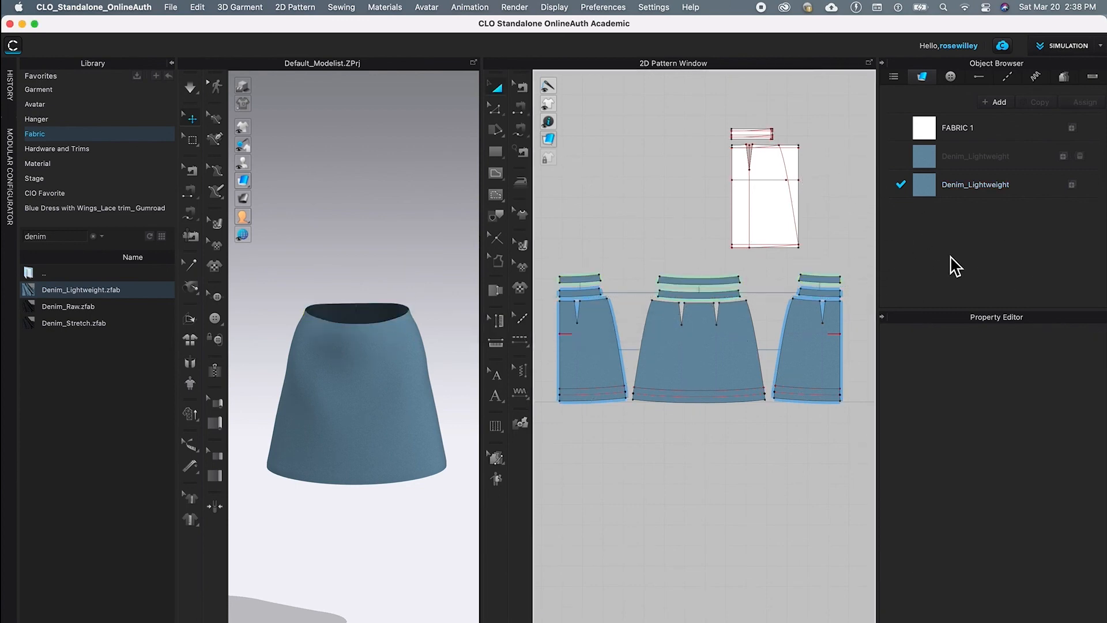
Add a new fabric to the project's fabric list and name it Facing
click(1000, 104)
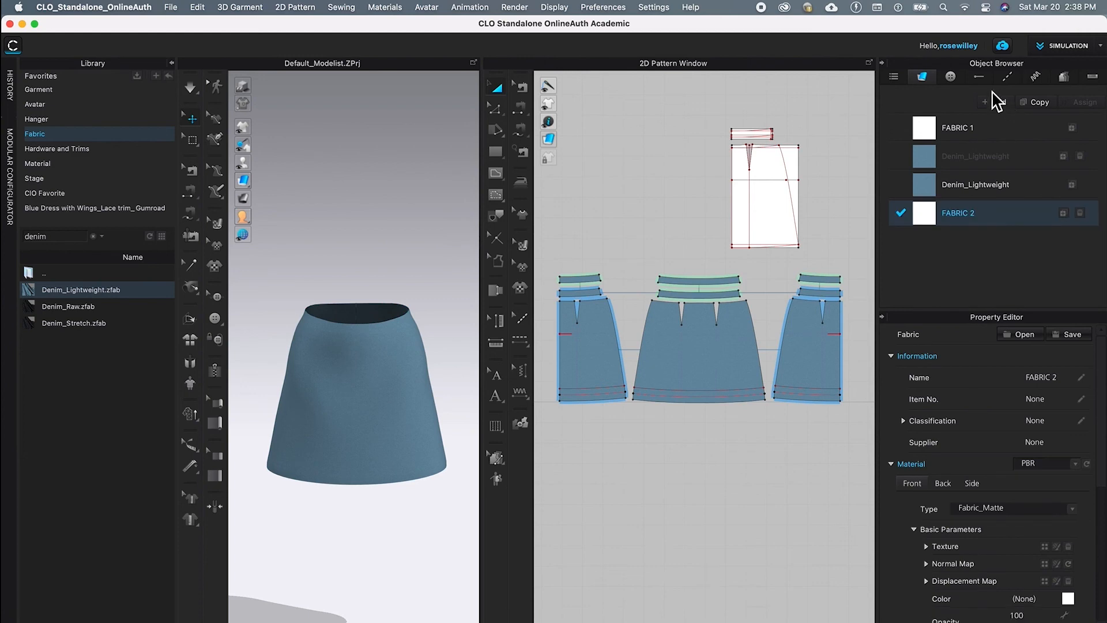
click(638, 271)
click(973, 224)
double_click(976, 218)
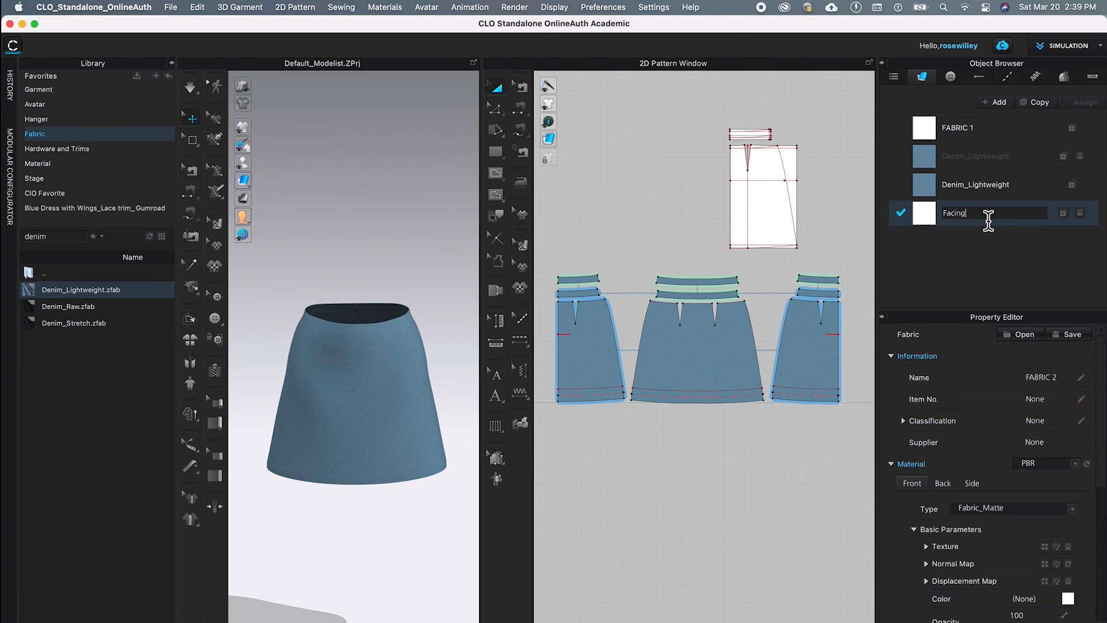
key(Return)
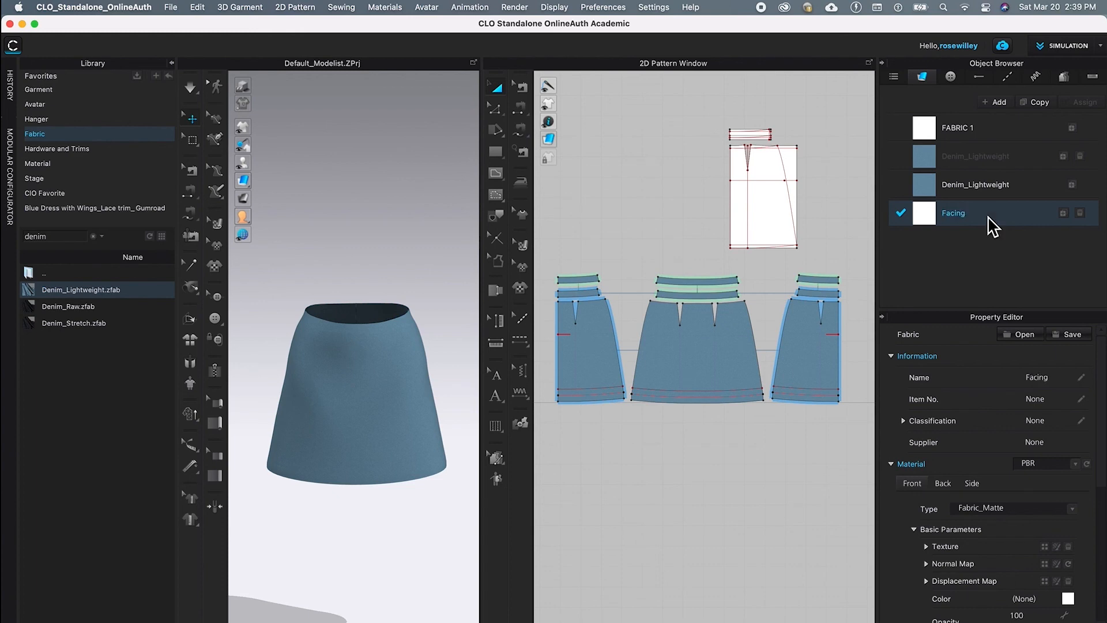
Assign the Facing fabric to the cloned waistband pieces above the original waistband
drag(992, 224, 856, 253)
drag(594, 266, 860, 296)
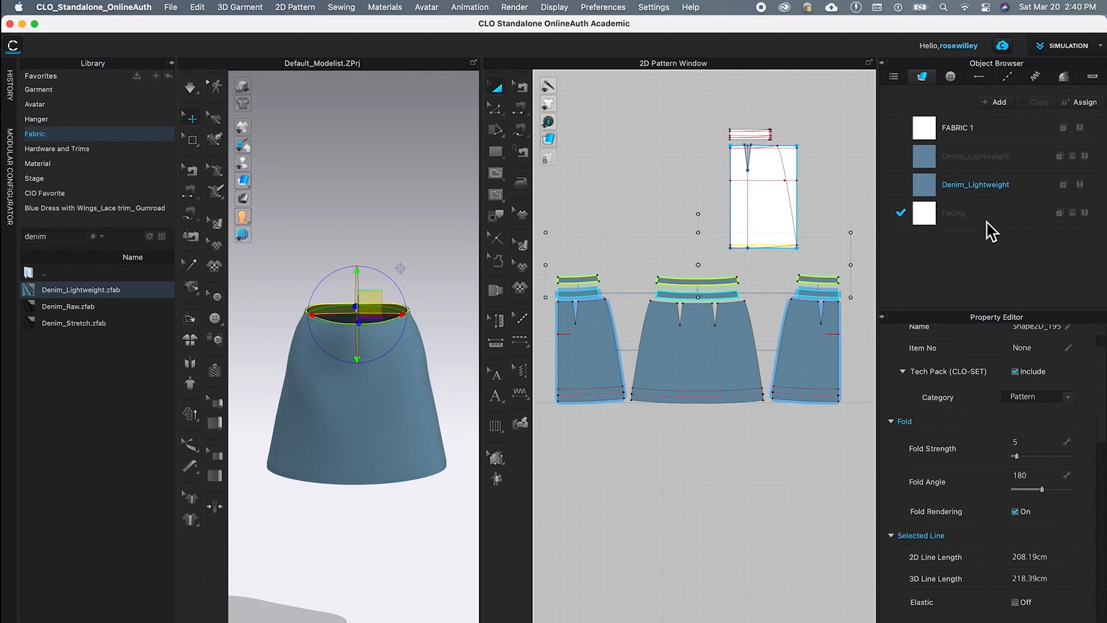
click(1085, 213)
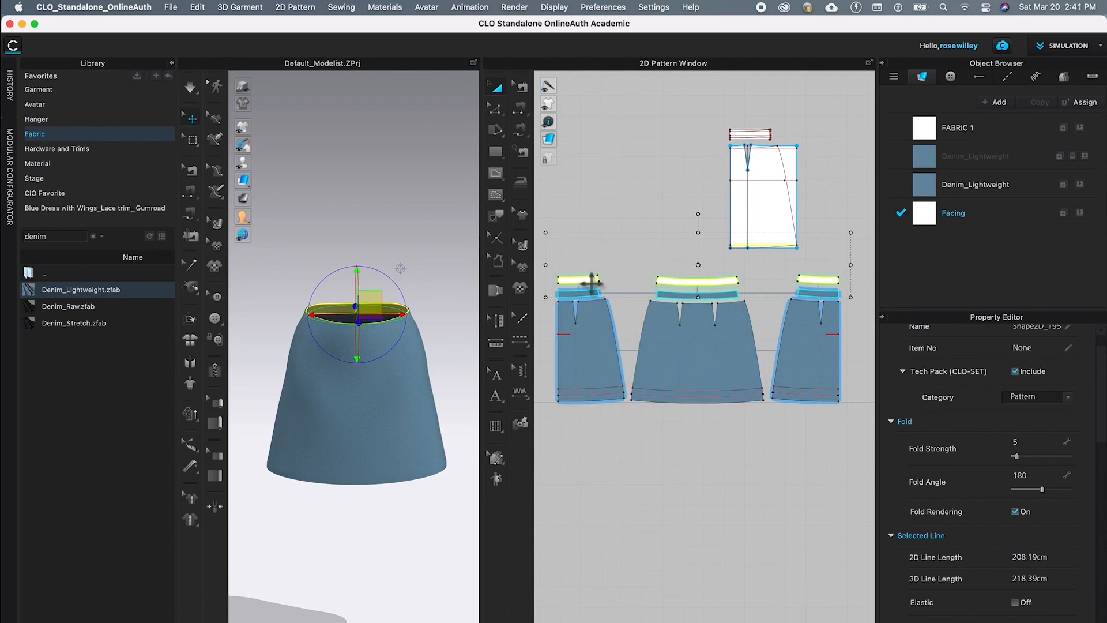
click(603, 194)
scroll(603, 193, down, 1)
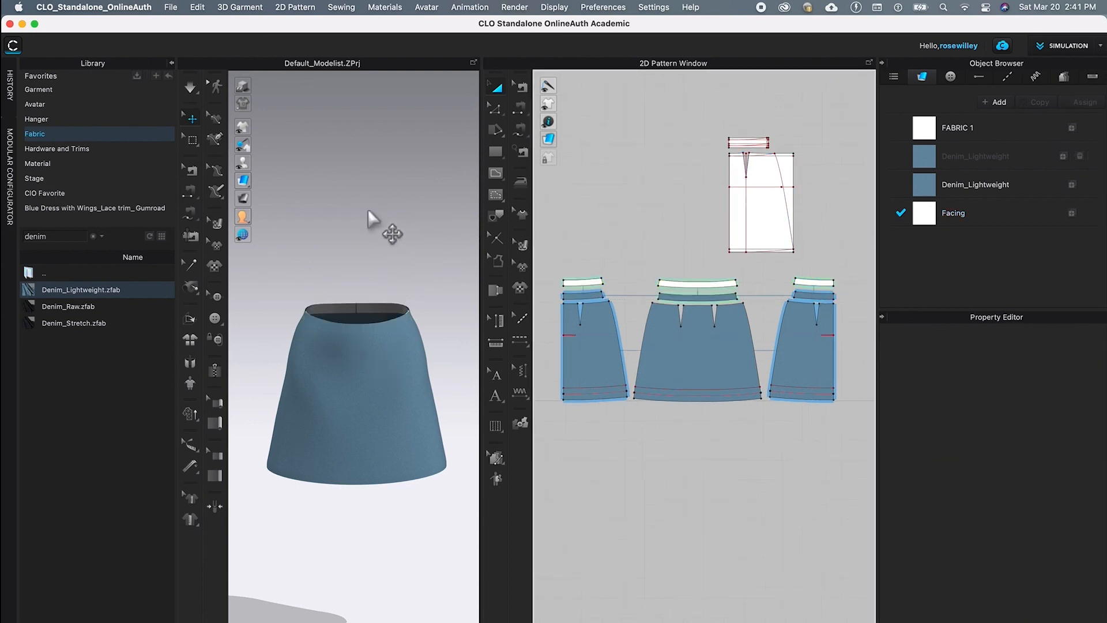
Simulate the skirt briefly to settle the new facing, and inspect the inside of the waistband up close
click(378, 242)
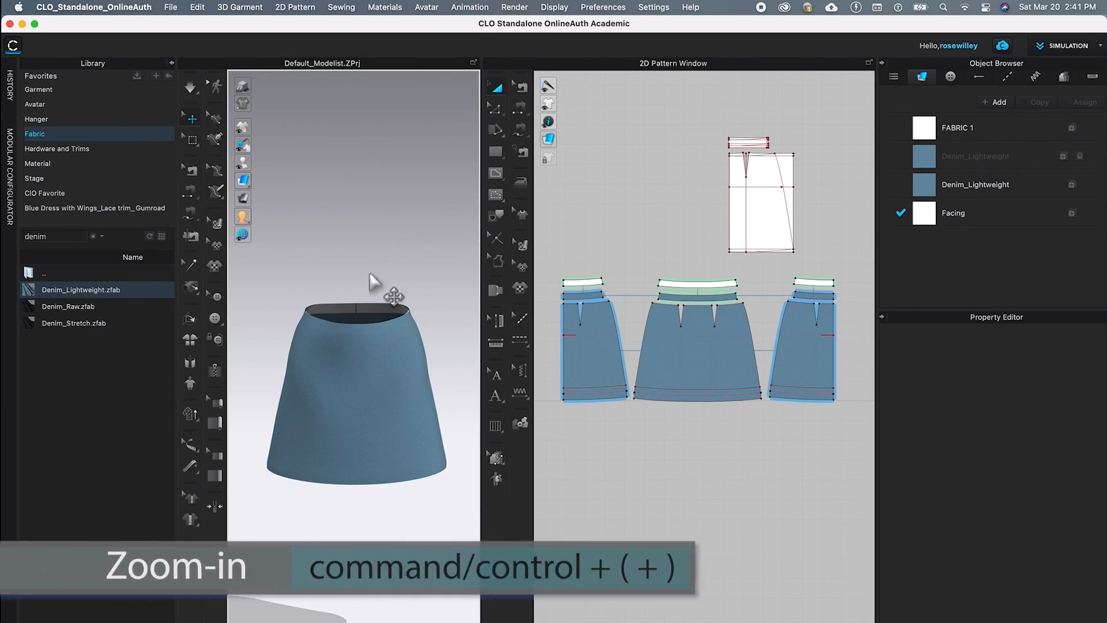
key(super+plus)
key(super+plus)
key(super+plus)
key(super+plus)
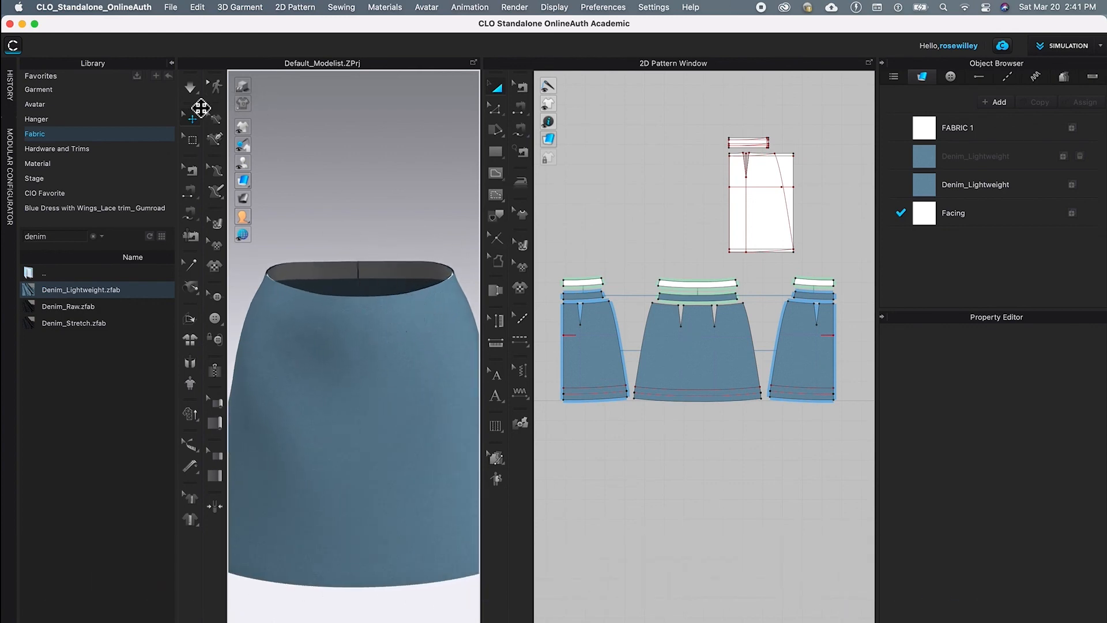
key(space)
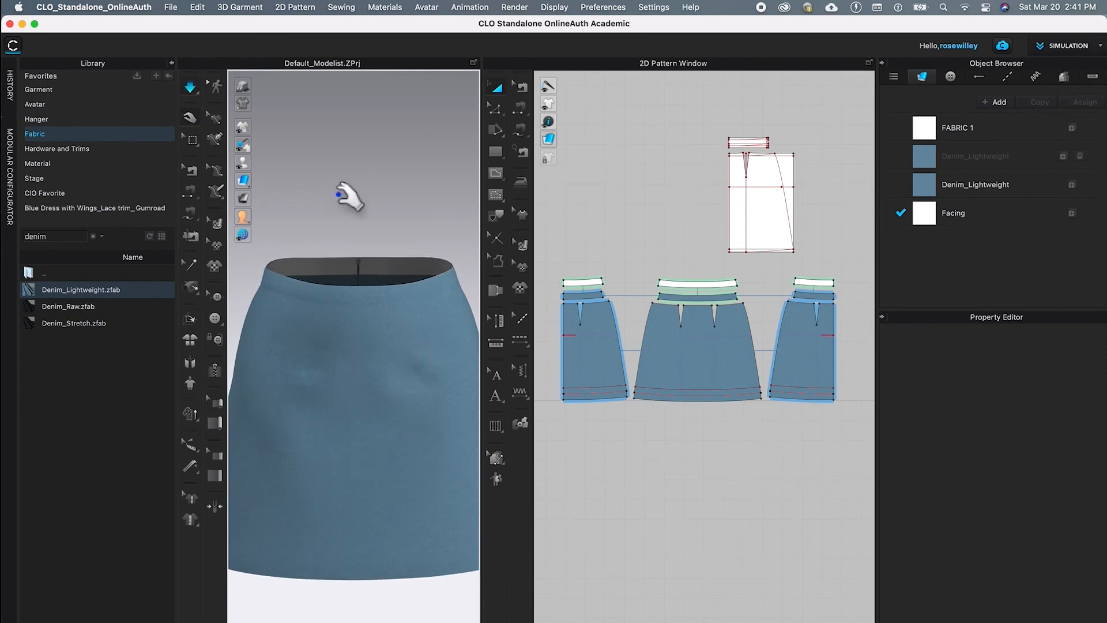
key(space)
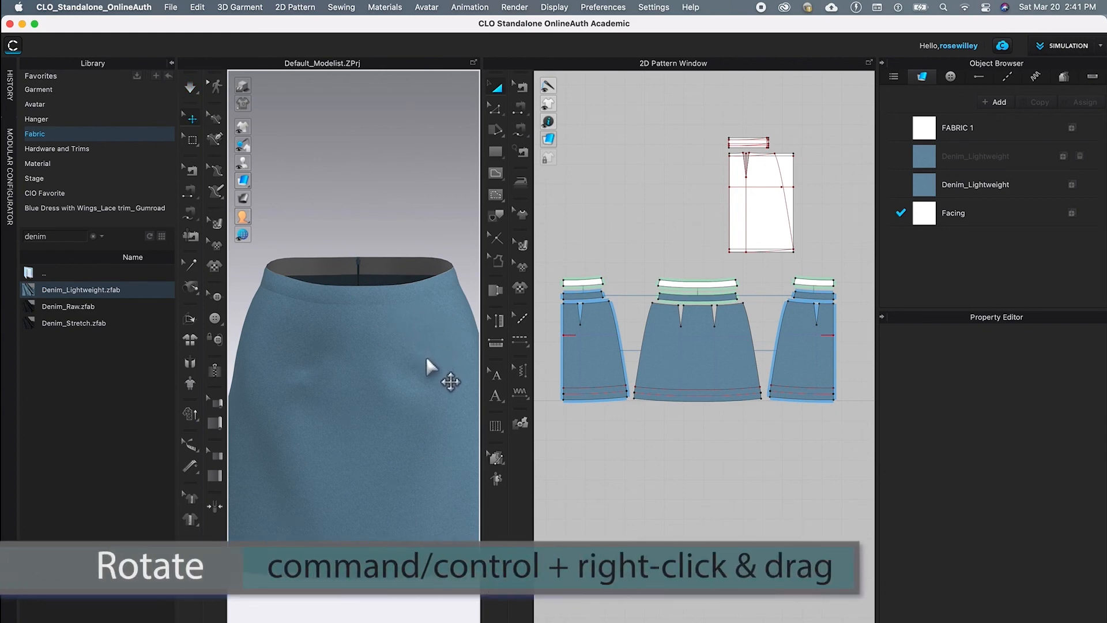
mouse_move(430, 364)
right_down()
mouse_move(311, 379)
mouse_move(279, 369)
mouse_move(421, 358)
mouse_move(384, 371)
mouse_move(464, 341)
mouse_move(415, 365)
mouse_move(432, 379)
mouse_move(390, 370)
mouse_move(296, 390)
mouse_move(413, 371)
mouse_move(427, 357)
mouse_move(433, 371)
right_up()
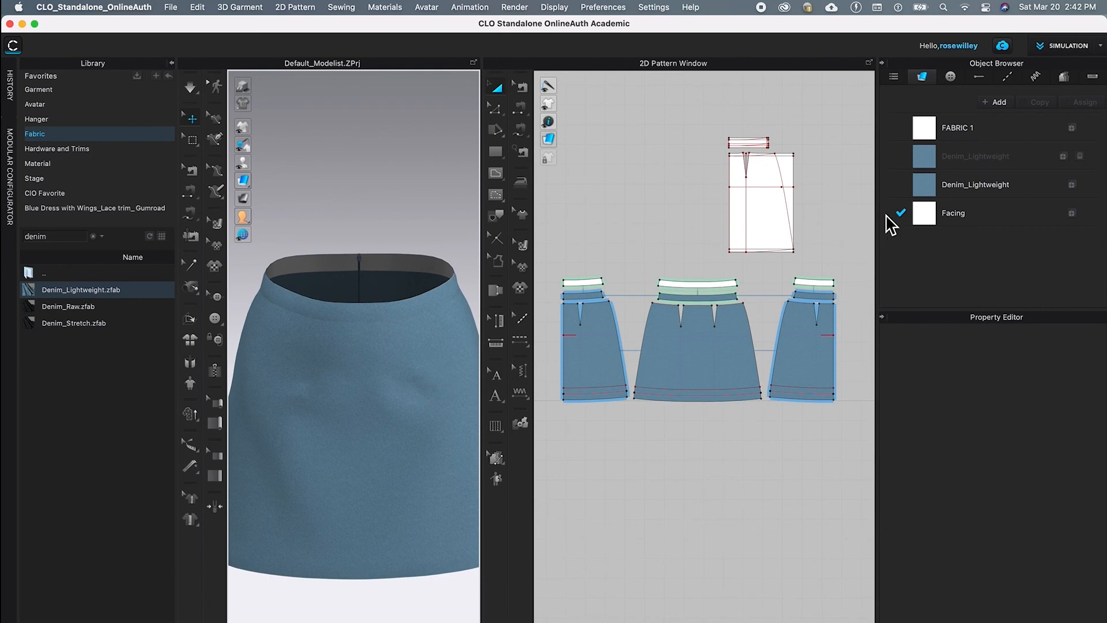
Set the Facing fabric's front material type to Fabric_Silk/Satin
click(1002, 226)
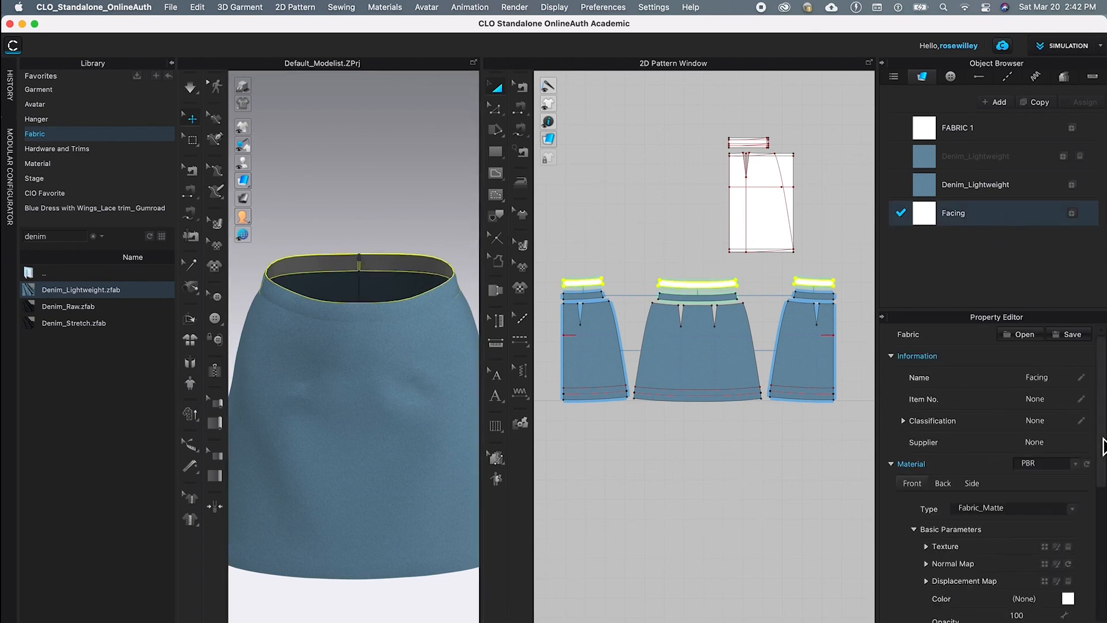
scroll(1104, 444, down, 2)
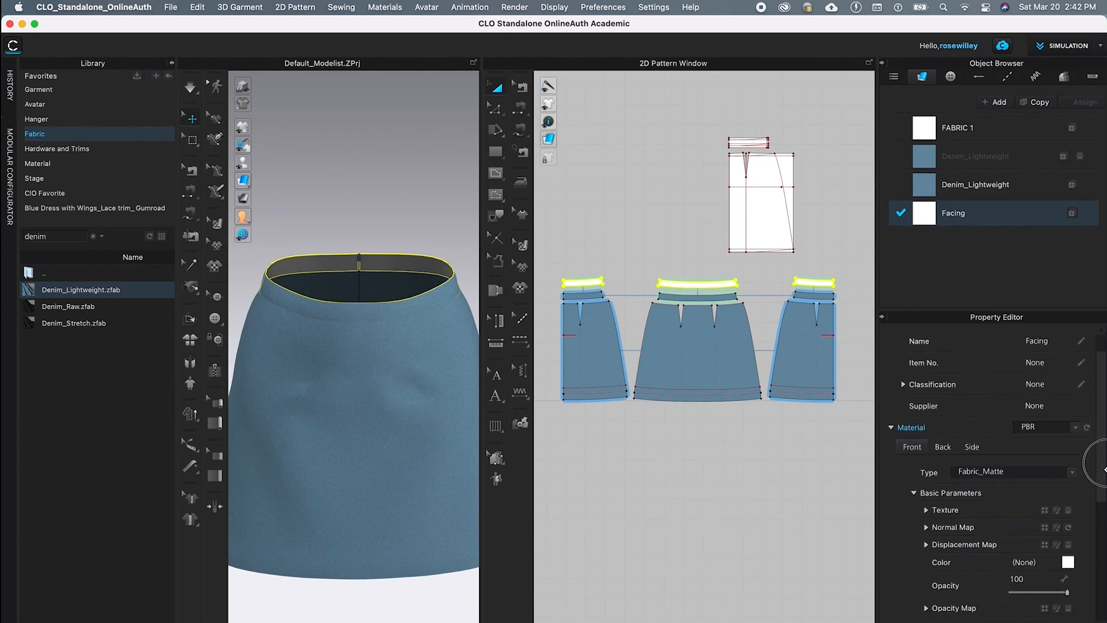
scroll(1103, 468, down, 5)
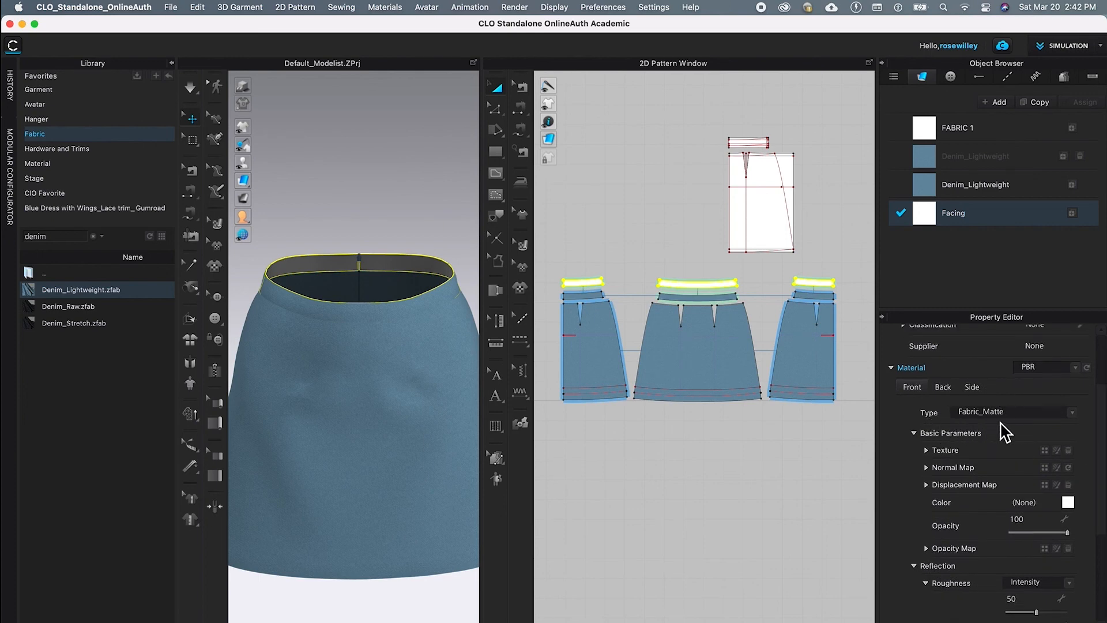
click(1071, 413)
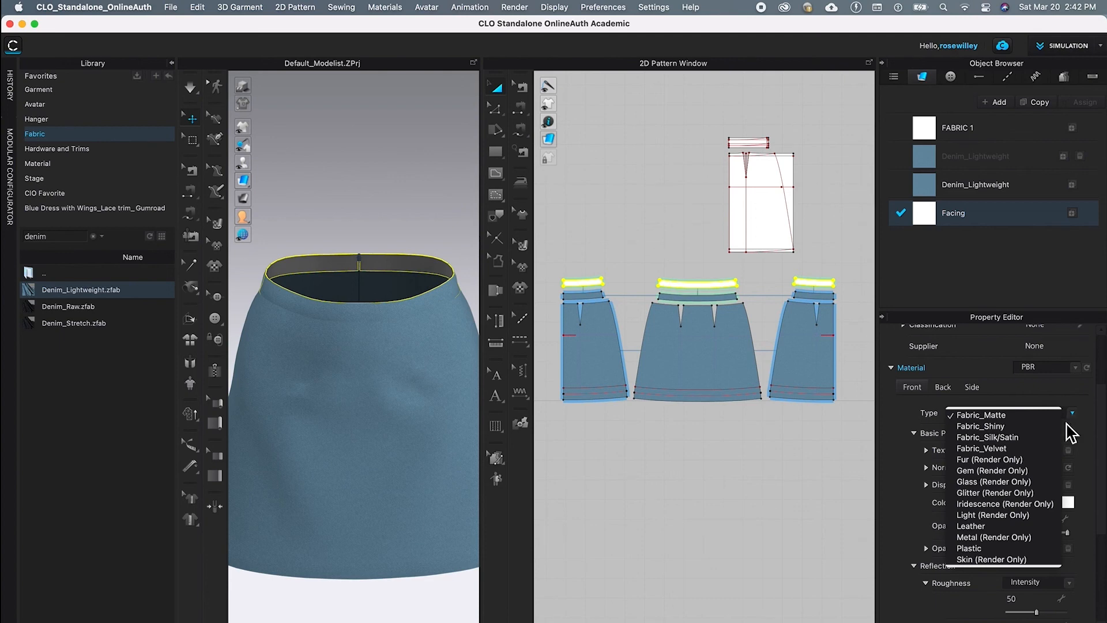
click(1009, 439)
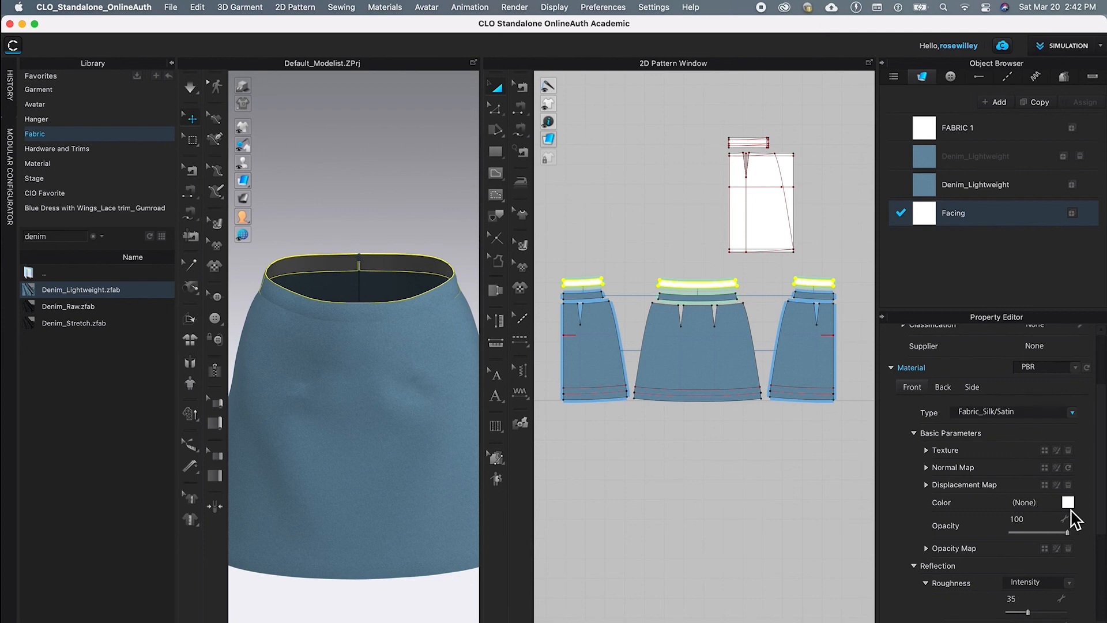
Color the Facing fabric by sampling the denim blue from the 3D skirt and adjusting it to a slightly more saturated, brighter shade
click(1068, 502)
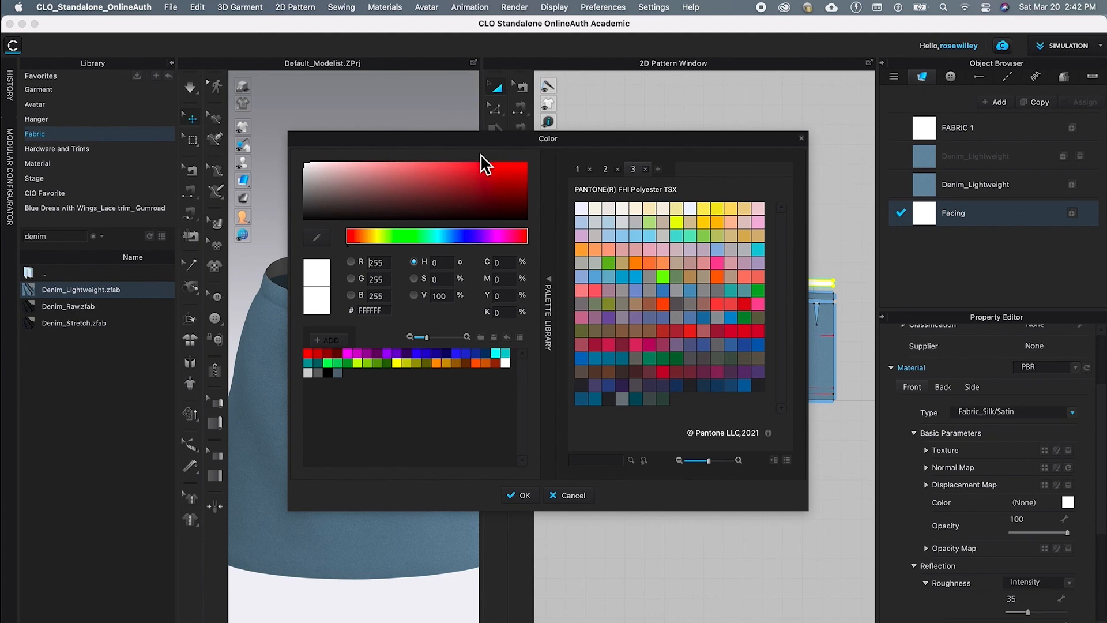
drag(587, 141, 809, 138)
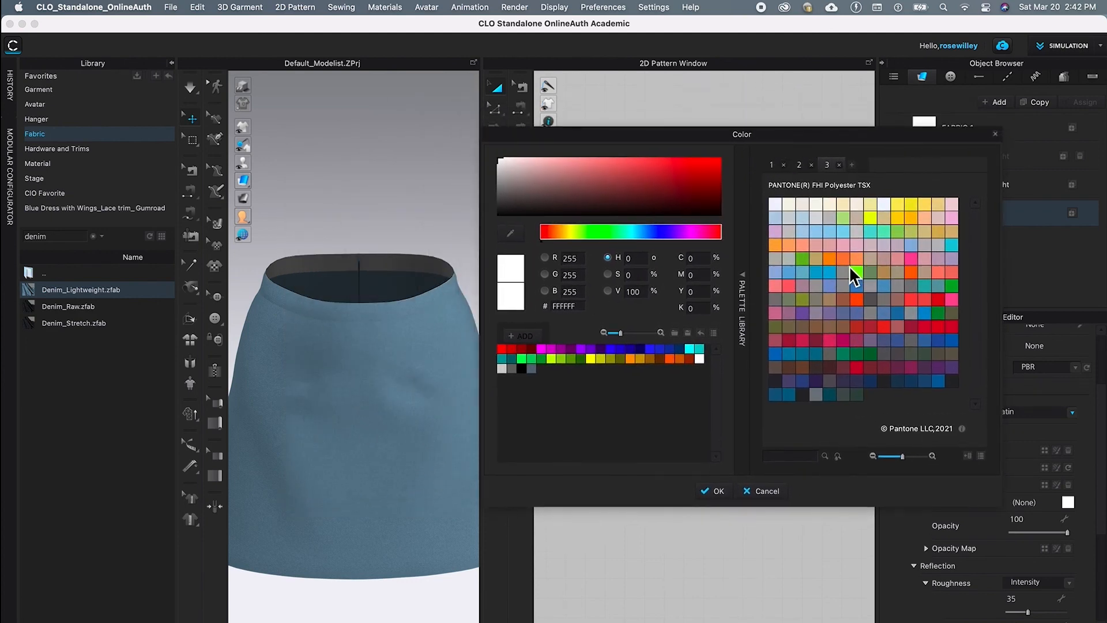
click(510, 233)
click(435, 342)
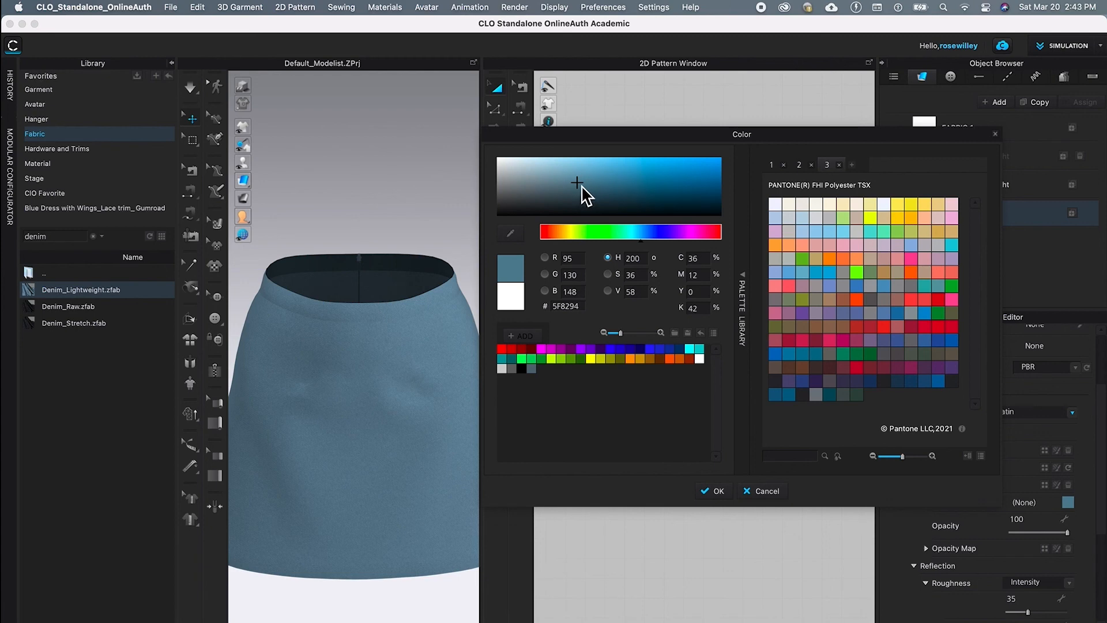
mouse_move(583, 186)
mouse_down()
mouse_move(594, 183)
mouse_move(587, 196)
mouse_move(541, 181)
mouse_move(558, 189)
mouse_move(601, 177)
mouse_move(600, 206)
mouse_move(604, 180)
mouse_up()
click(717, 492)
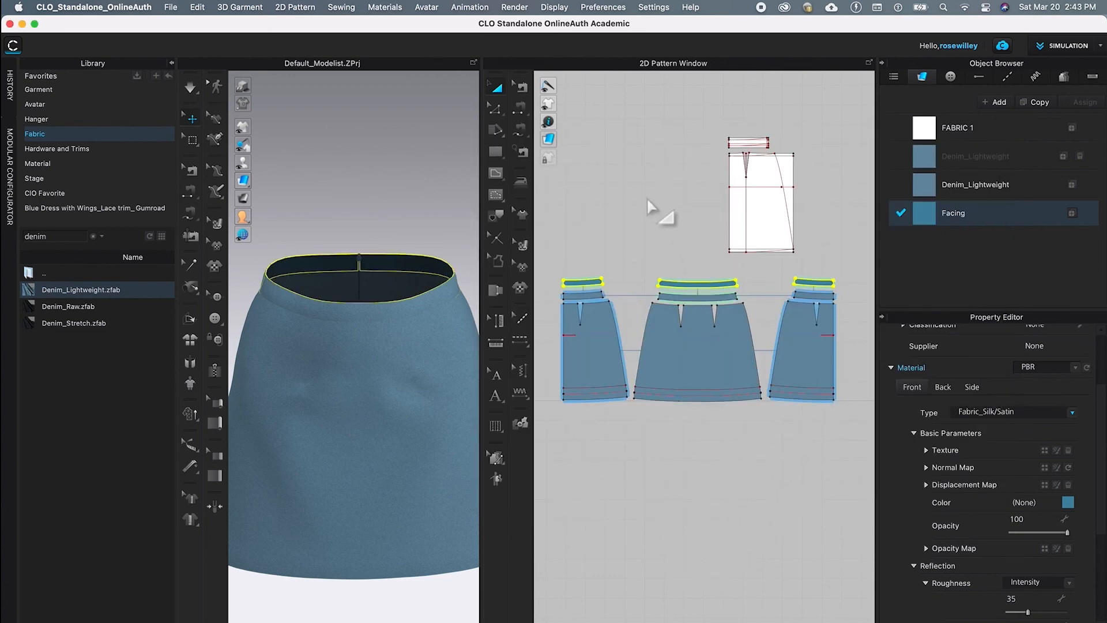
click(384, 192)
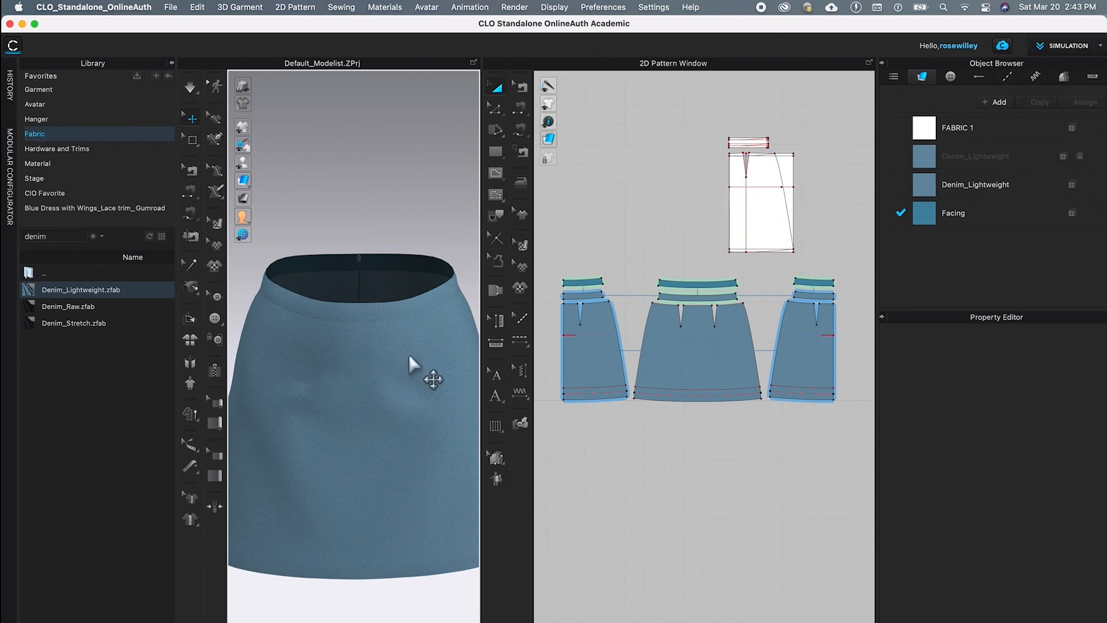
mouse_move(417, 362)
right_down()
mouse_move(279, 358)
mouse_move(433, 339)
mouse_move(420, 365)
right_up()
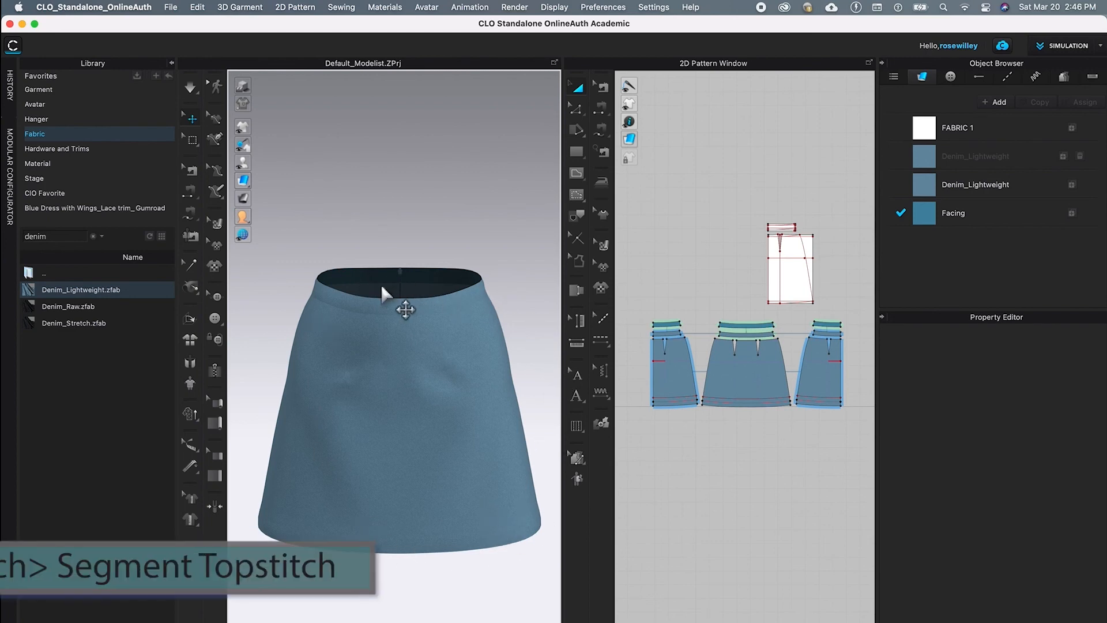
Add default segment topstitches to the back pieces along the denim waistband's lower edge and the skirt panel's upper internal hem line
click(385, 8)
click(381, 11)
click(382, 8)
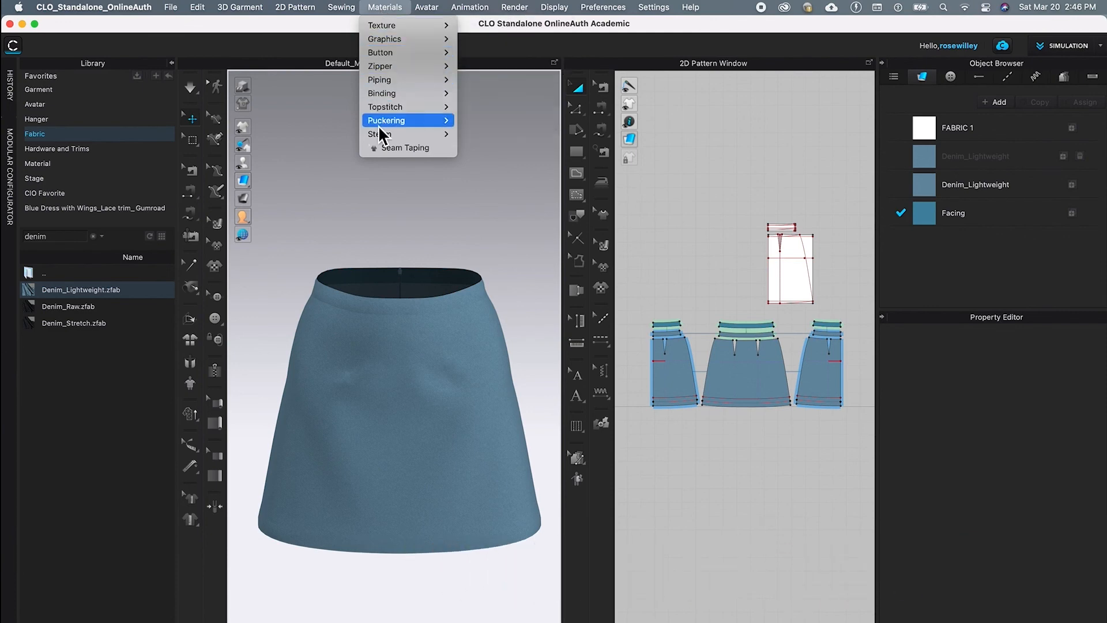
mouse_move(386, 109)
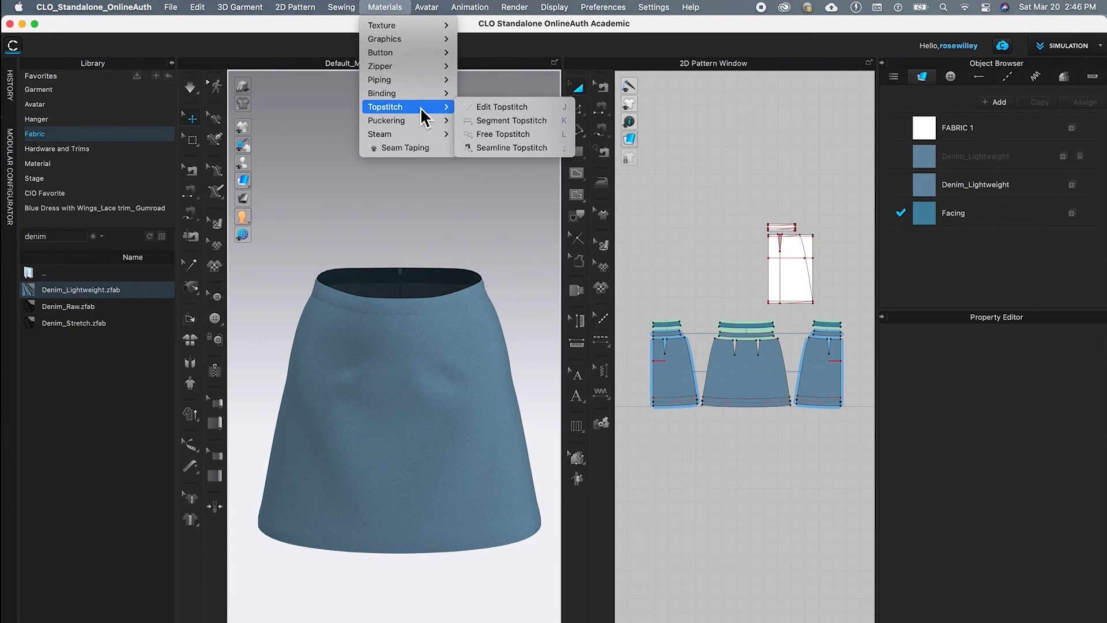
click(531, 124)
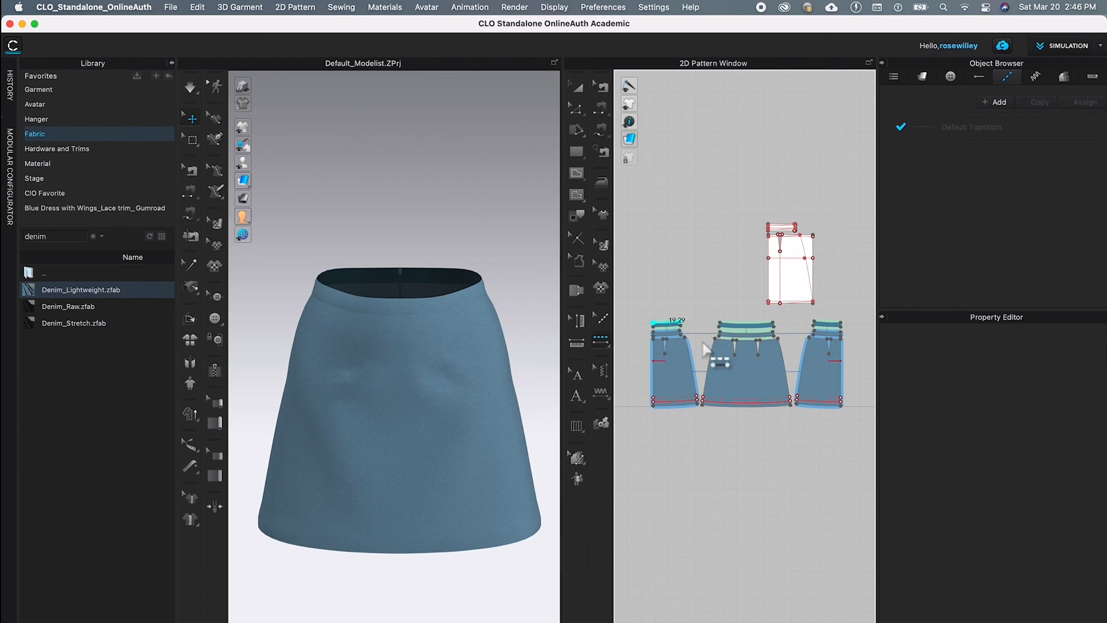
scroll(669, 348, up, 2)
scroll(674, 350, up, 2)
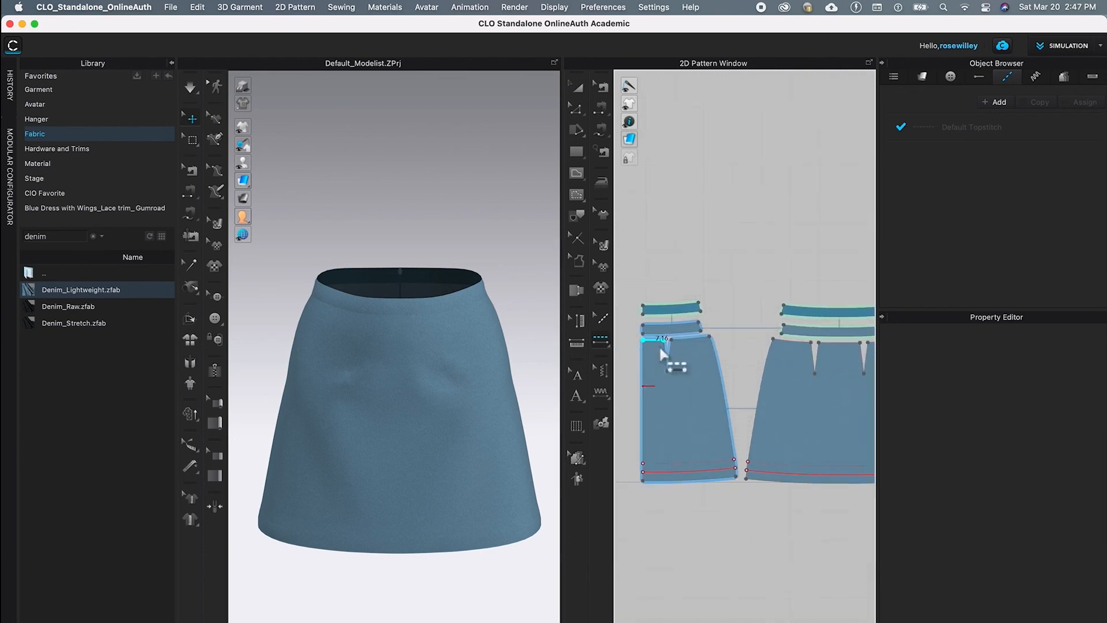
scroll(647, 351, up, 2)
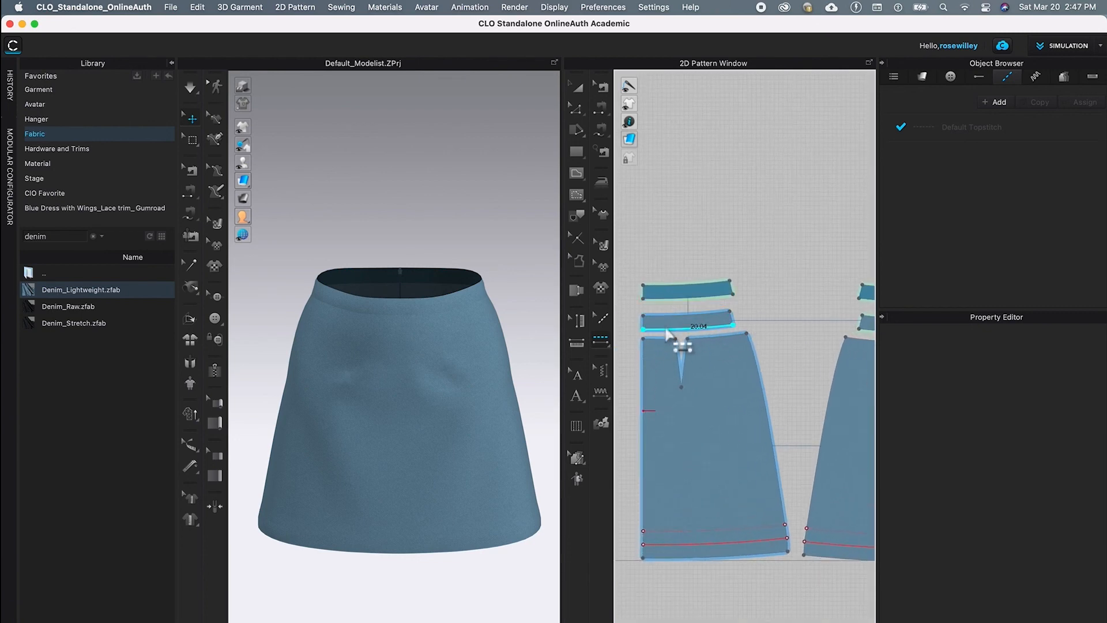
click(661, 328)
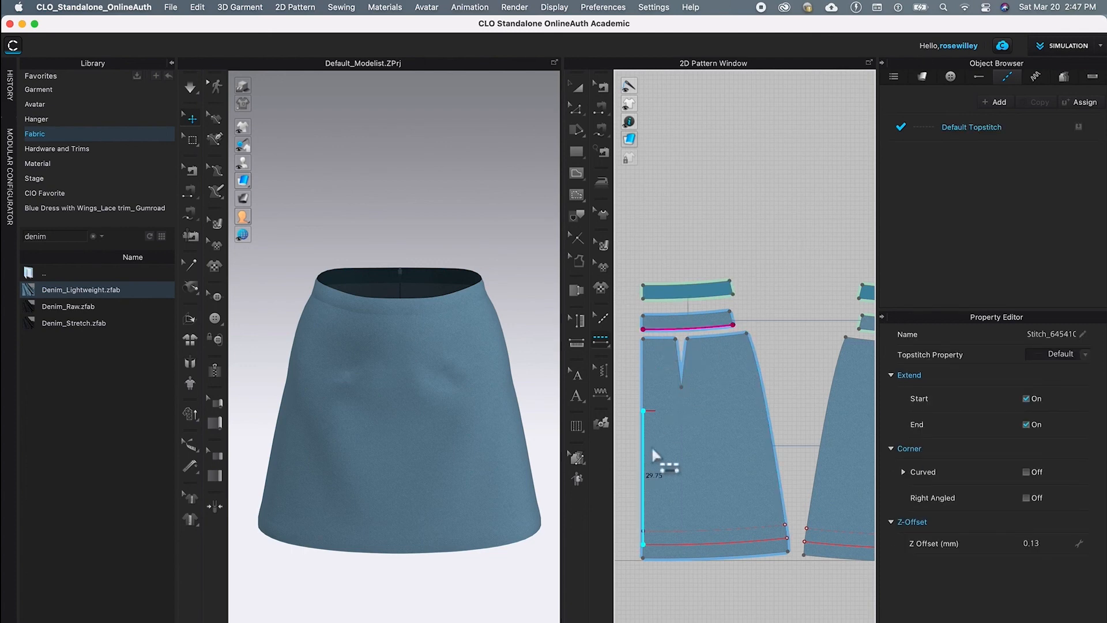
click(680, 536)
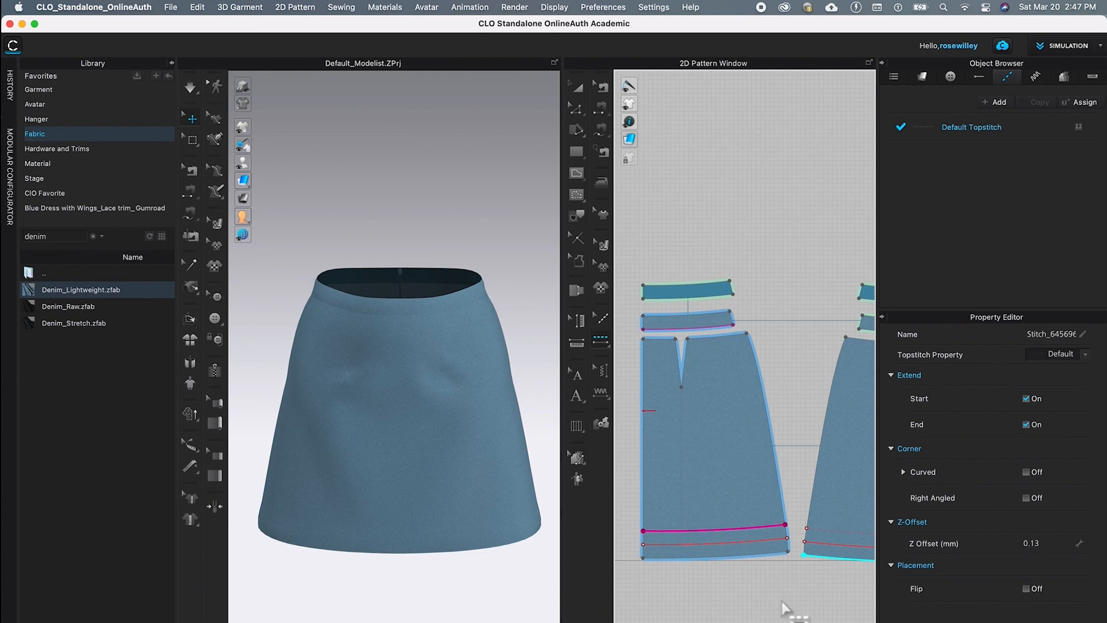
Topstitch the front pieces along the denim waistband's lower edge and the skirt panel's upper internal hem line
middle_drag(812, 596, 644, 529)
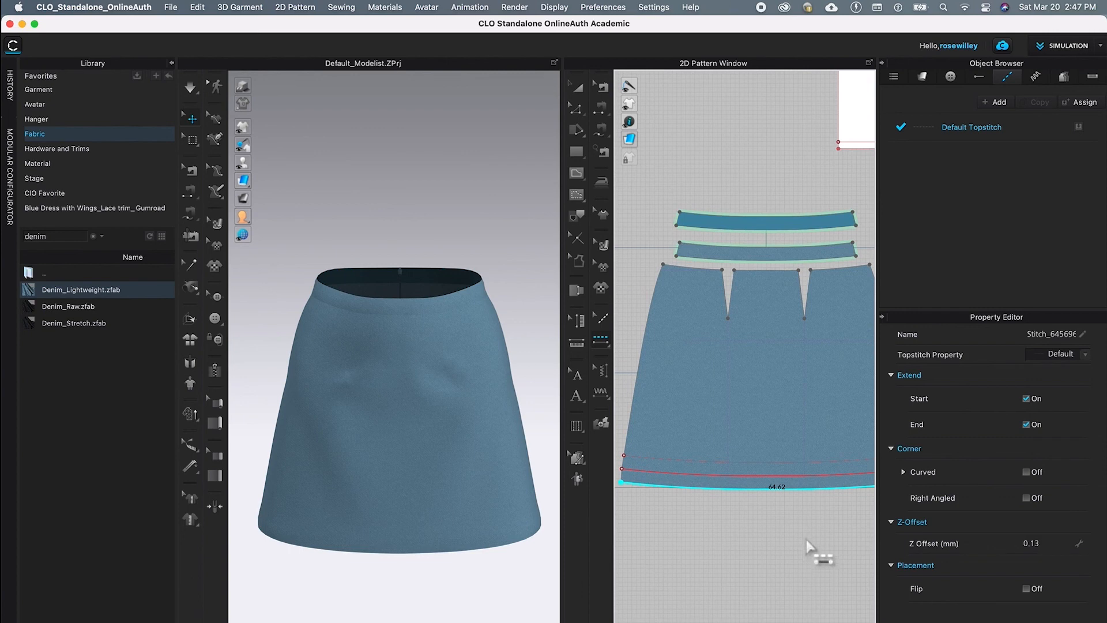
scroll(810, 548, down, 3)
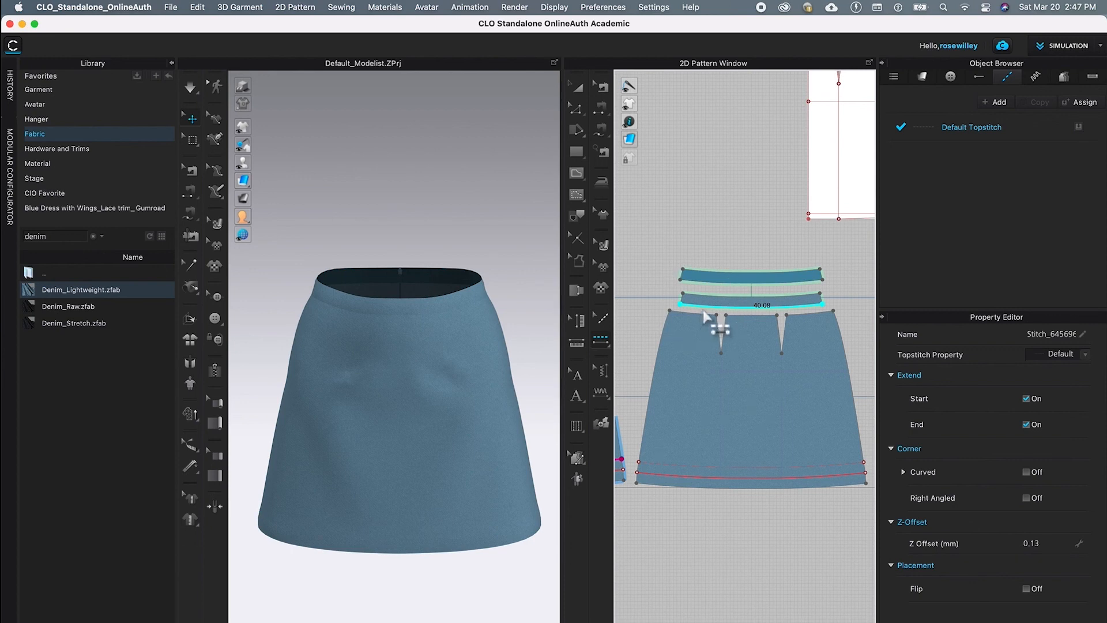
click(706, 310)
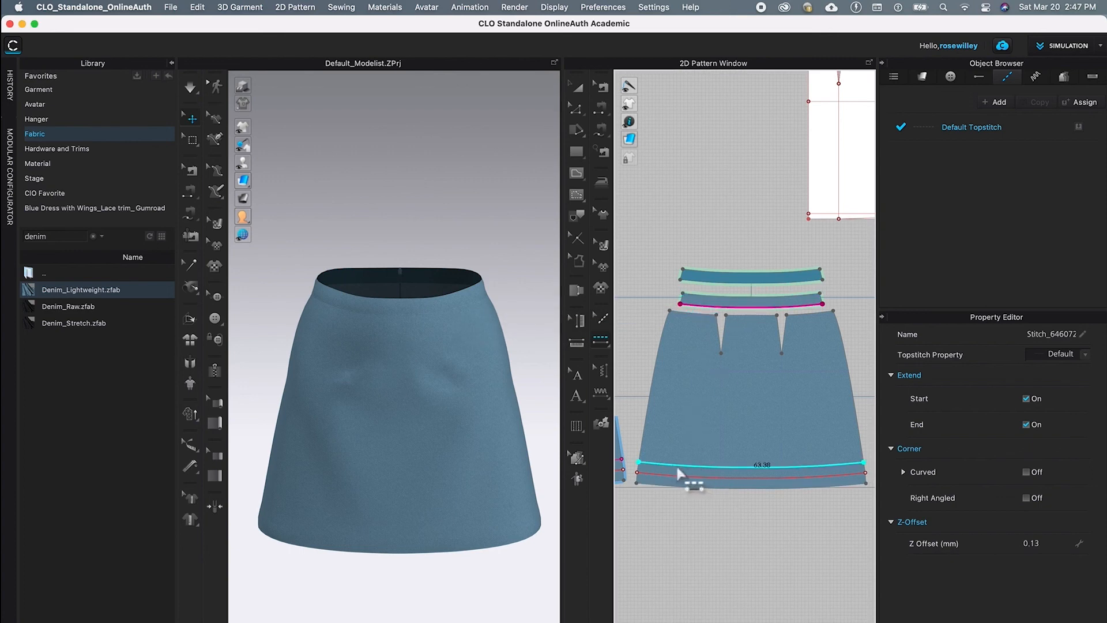
click(682, 468)
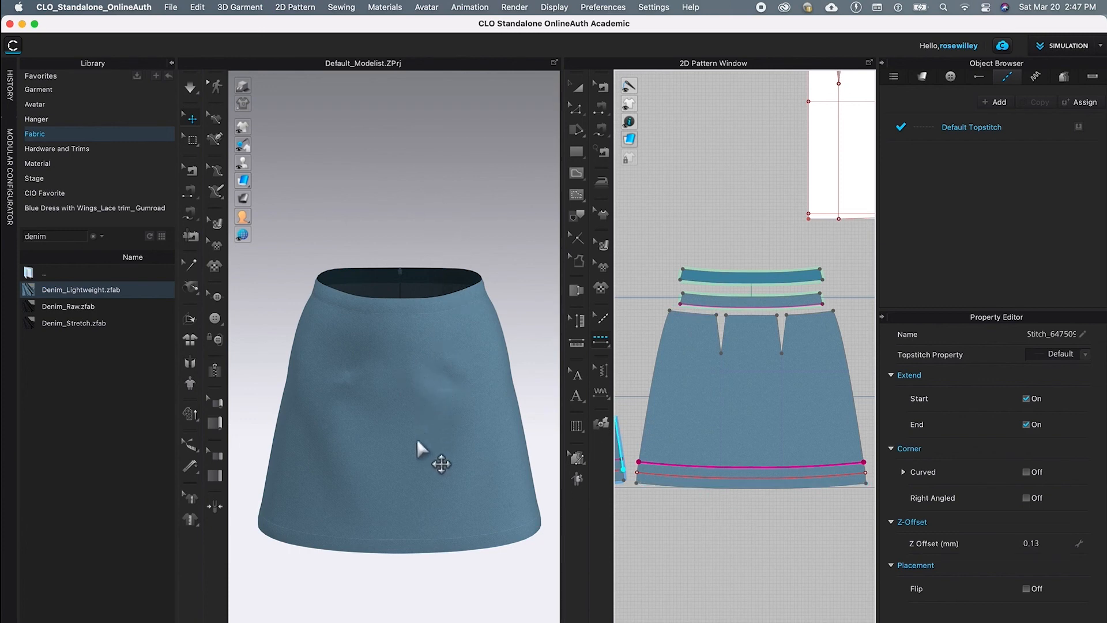
Examine the waistband and hem topstitching and the back zipper on the 3D skirt, up close and from front and back
click(431, 186)
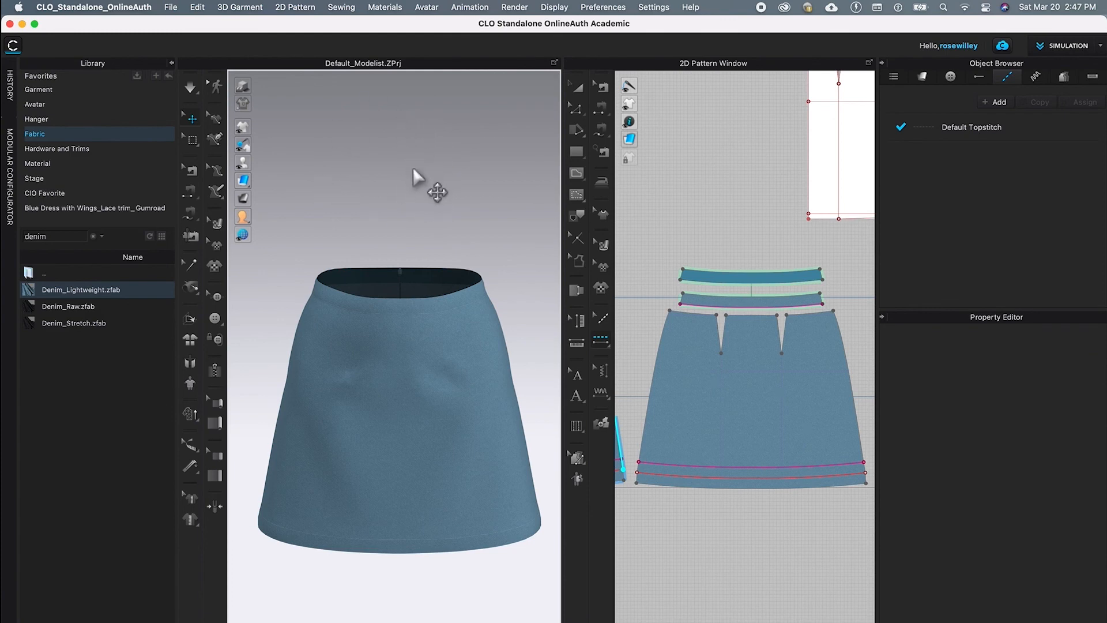
scroll(412, 171, up, 5)
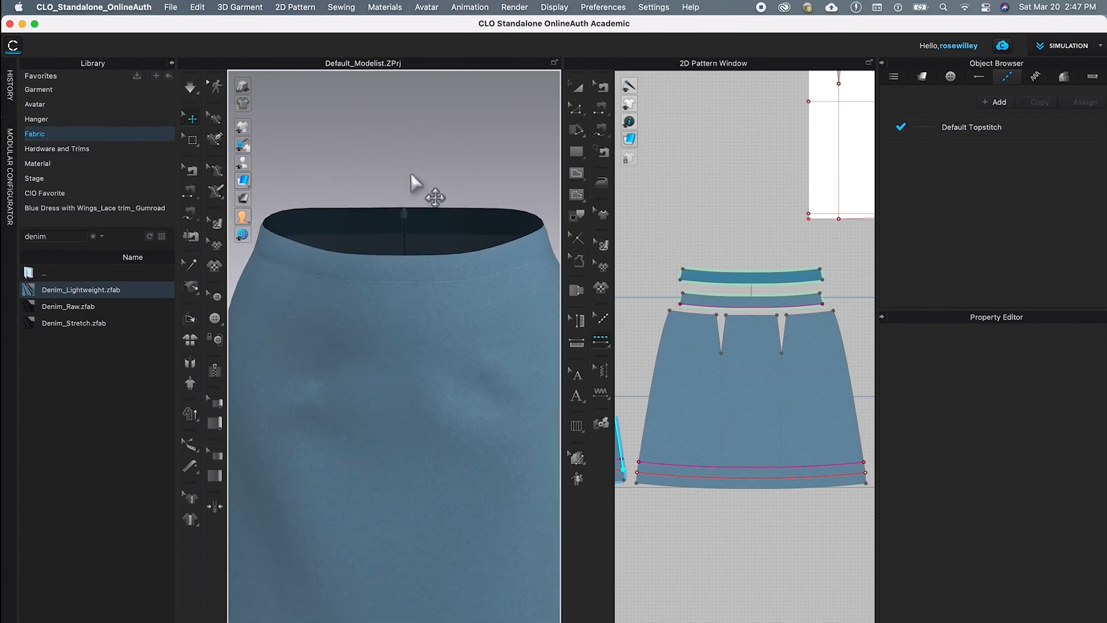
right_drag(415, 358, 369, 370)
right_drag(486, 370, 401, 366)
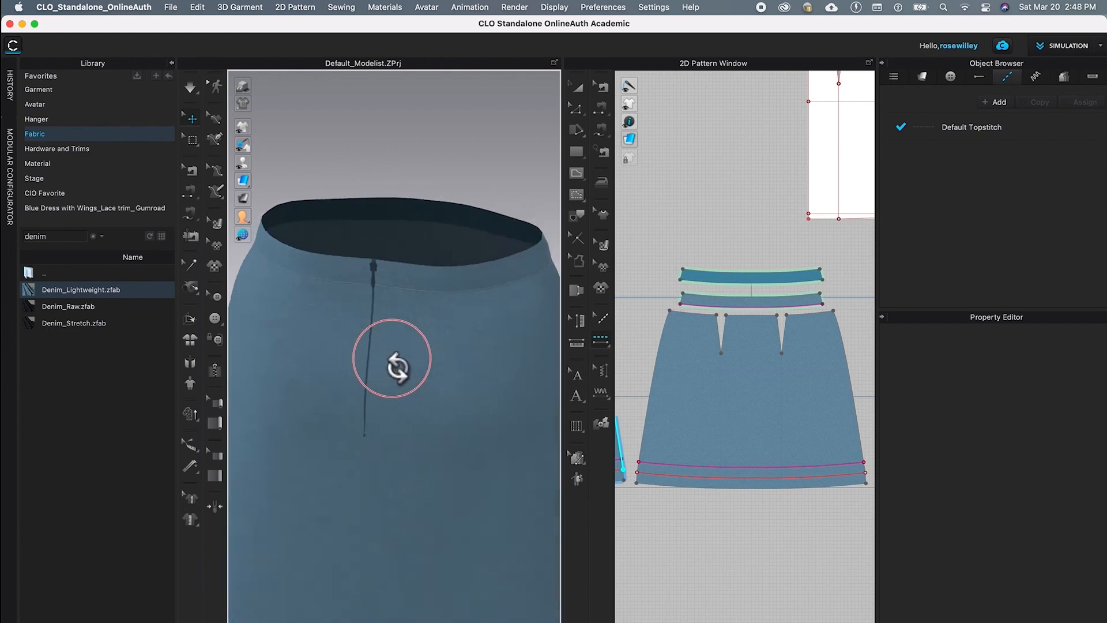
key(2)
scroll(407, 462, up, 10)
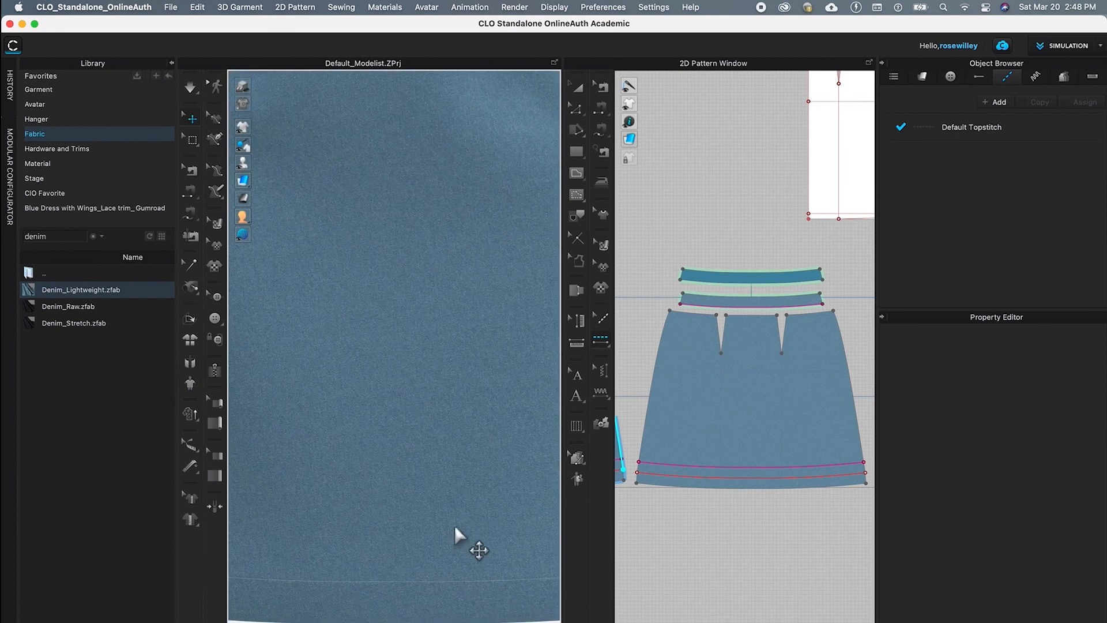
scroll(477, 465, down, 6)
scroll(482, 326, down, 6)
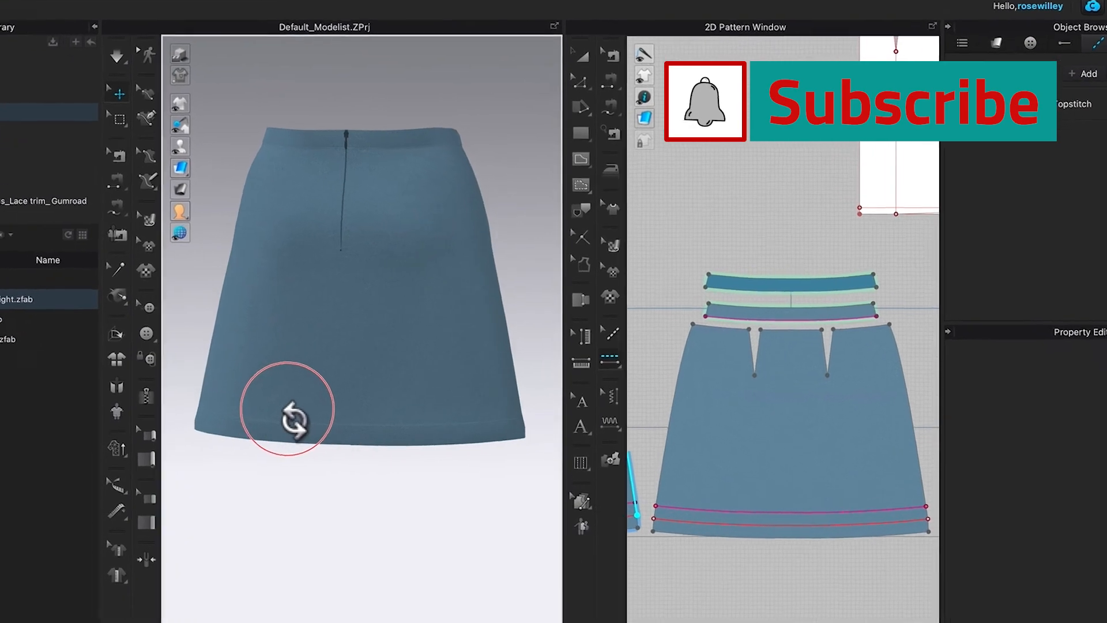
right_drag(300, 436, 457, 441)
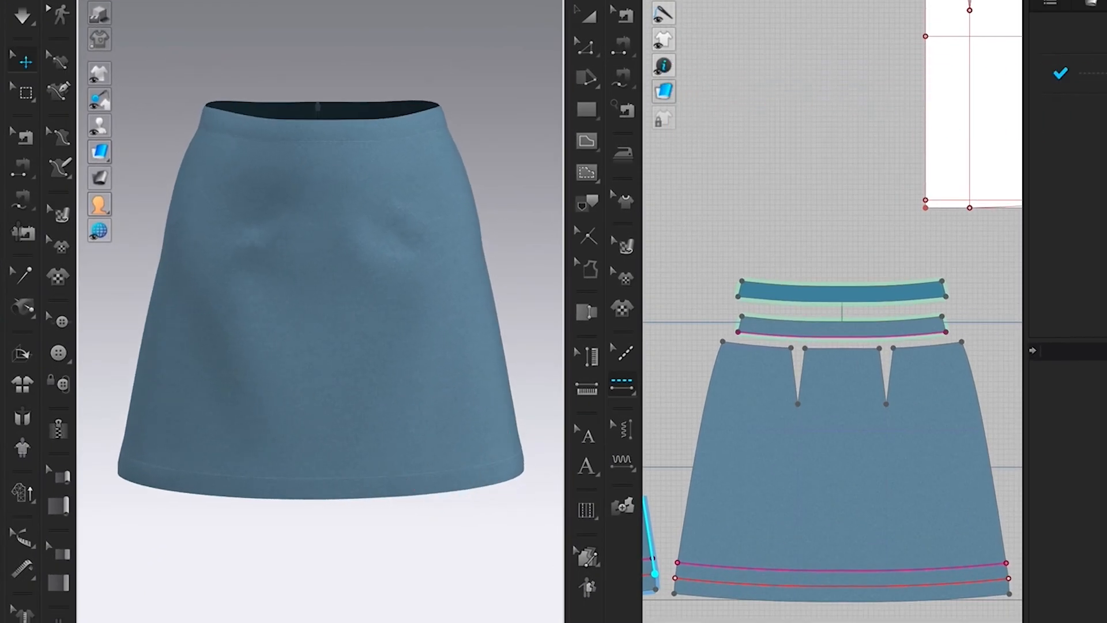